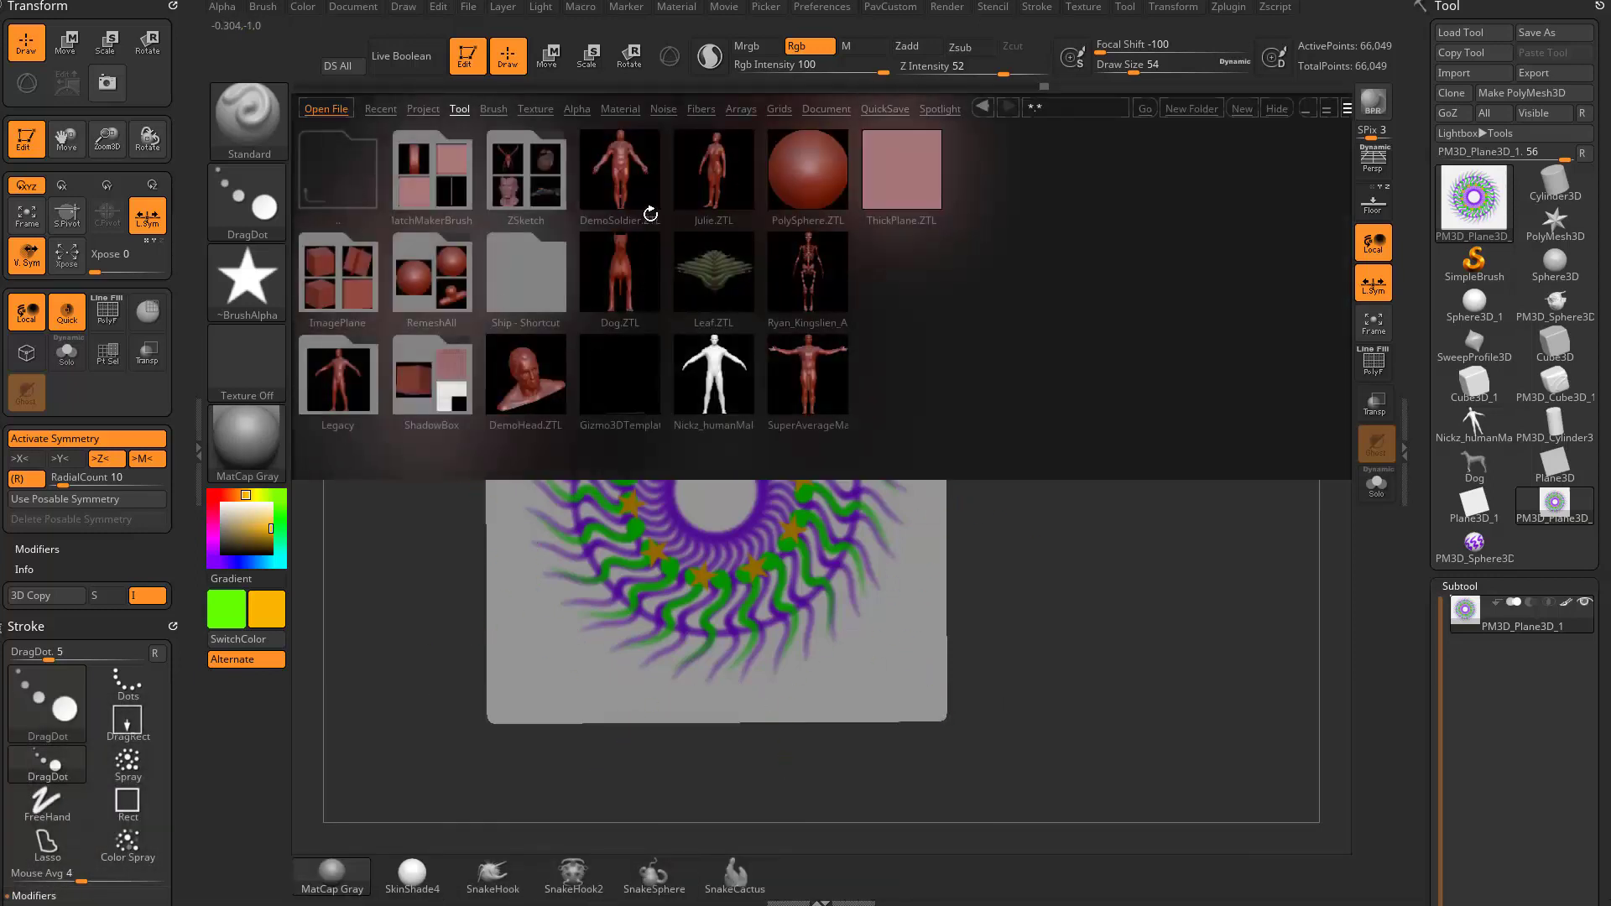
# - Load the DemoSoldier.ZTL model from the Lightbox tool library, hide Lightbox and bring up the soldier's full subtool list
pyautogui.doubleClick(650, 214)
pyautogui.click(1280, 108)
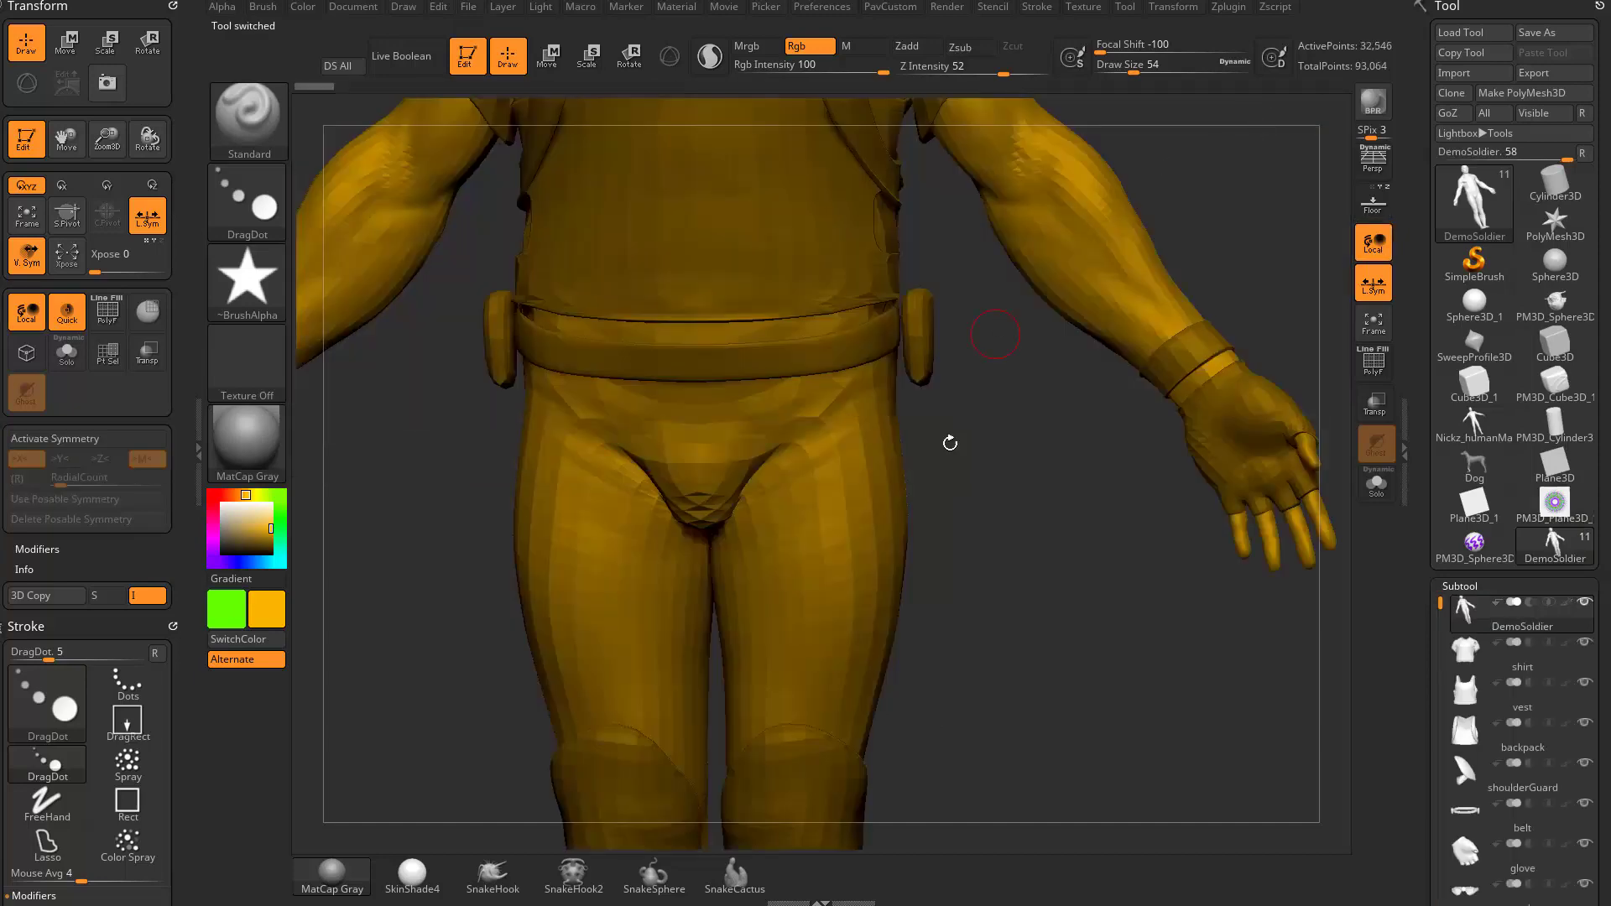
pyautogui.keyDown('alt'); pyautogui.moveTo(977, 522); pyautogui.dragTo(1115, 376); pyautogui.keyUp('alt')
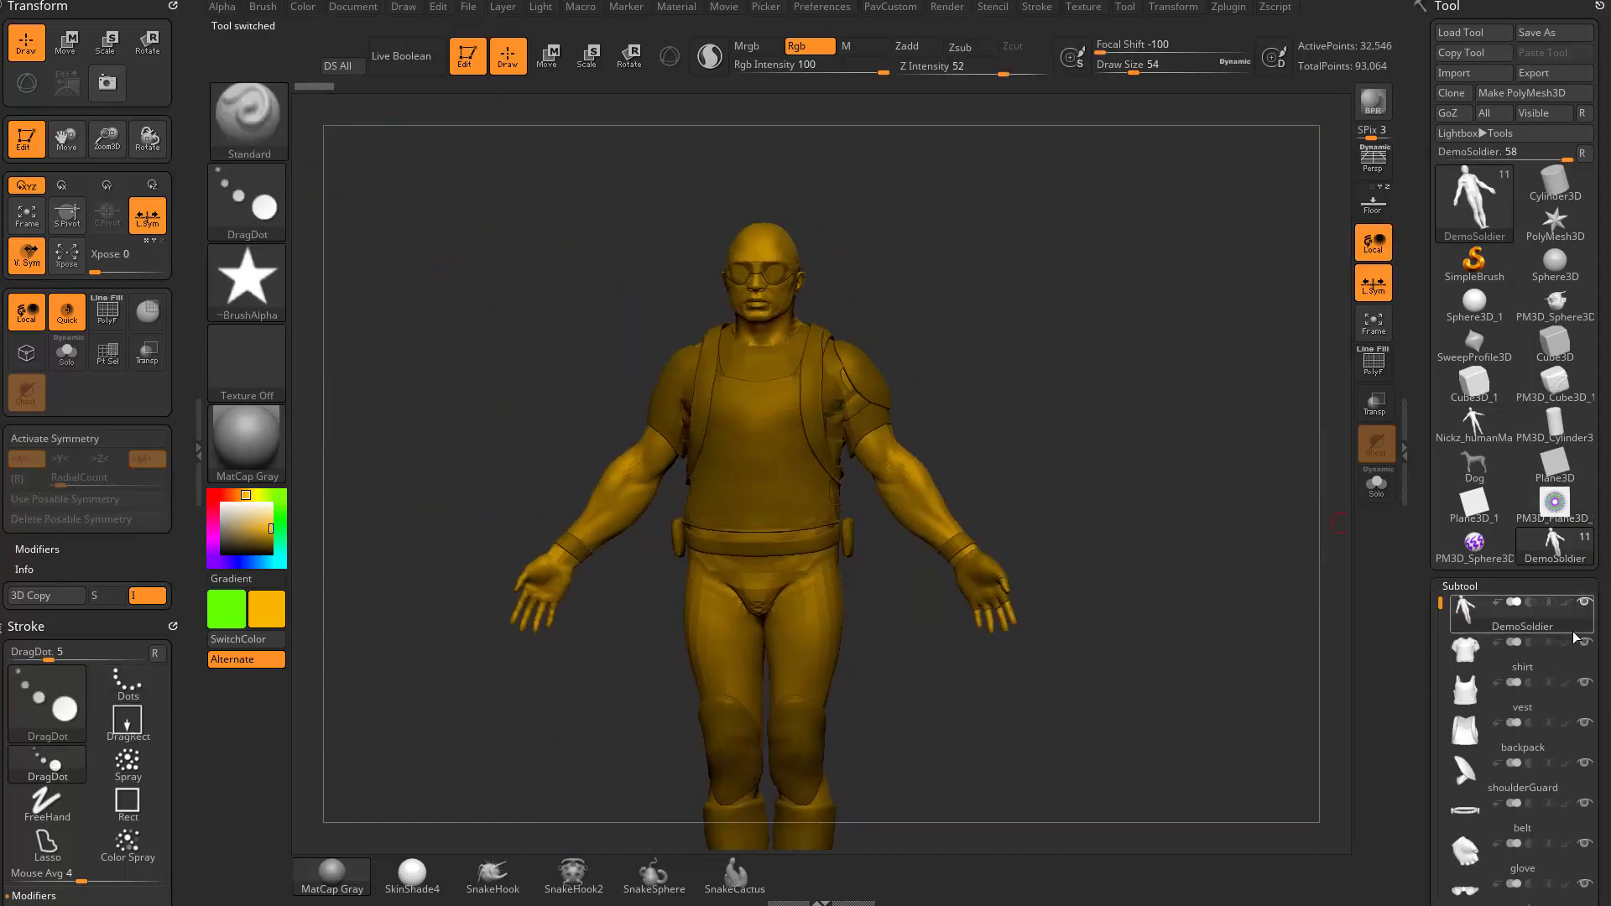
pyautogui.scroll(-5, 1465, 608)
pyautogui.moveTo(1454, 536)
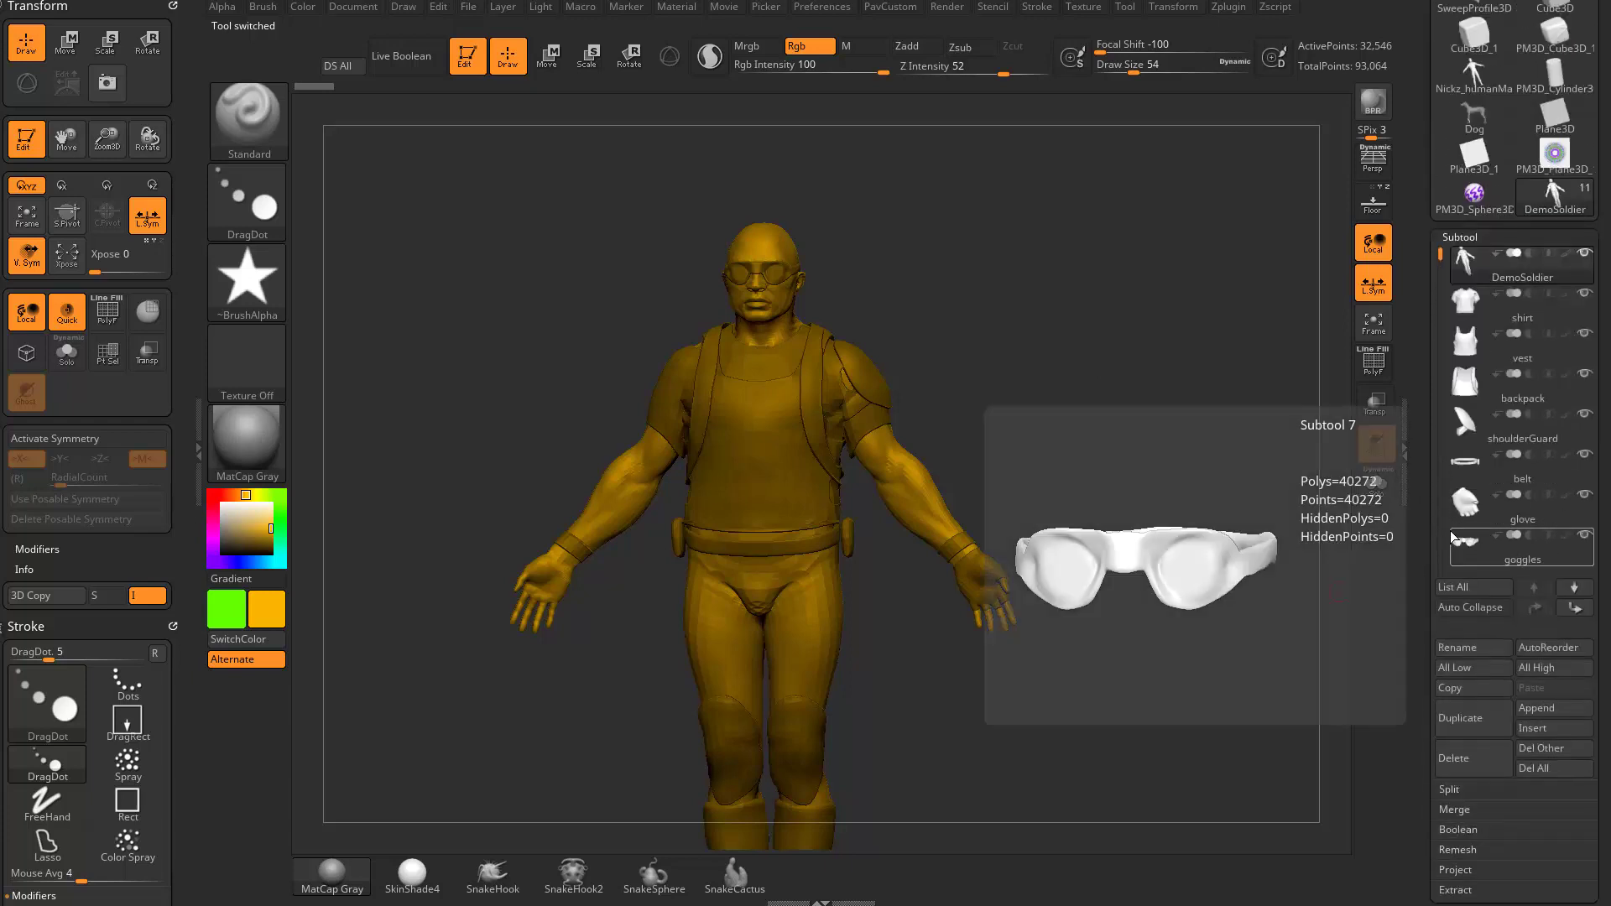
# - Set the brush draw size to 74 and make the soldier's vest the active subtool
pyautogui.moveTo(1071, 436); pyautogui.dragTo(1117, 397)
pyautogui.press('s')
pyautogui.moveTo(779, 421); pyautogui.dragTo(786, 421)
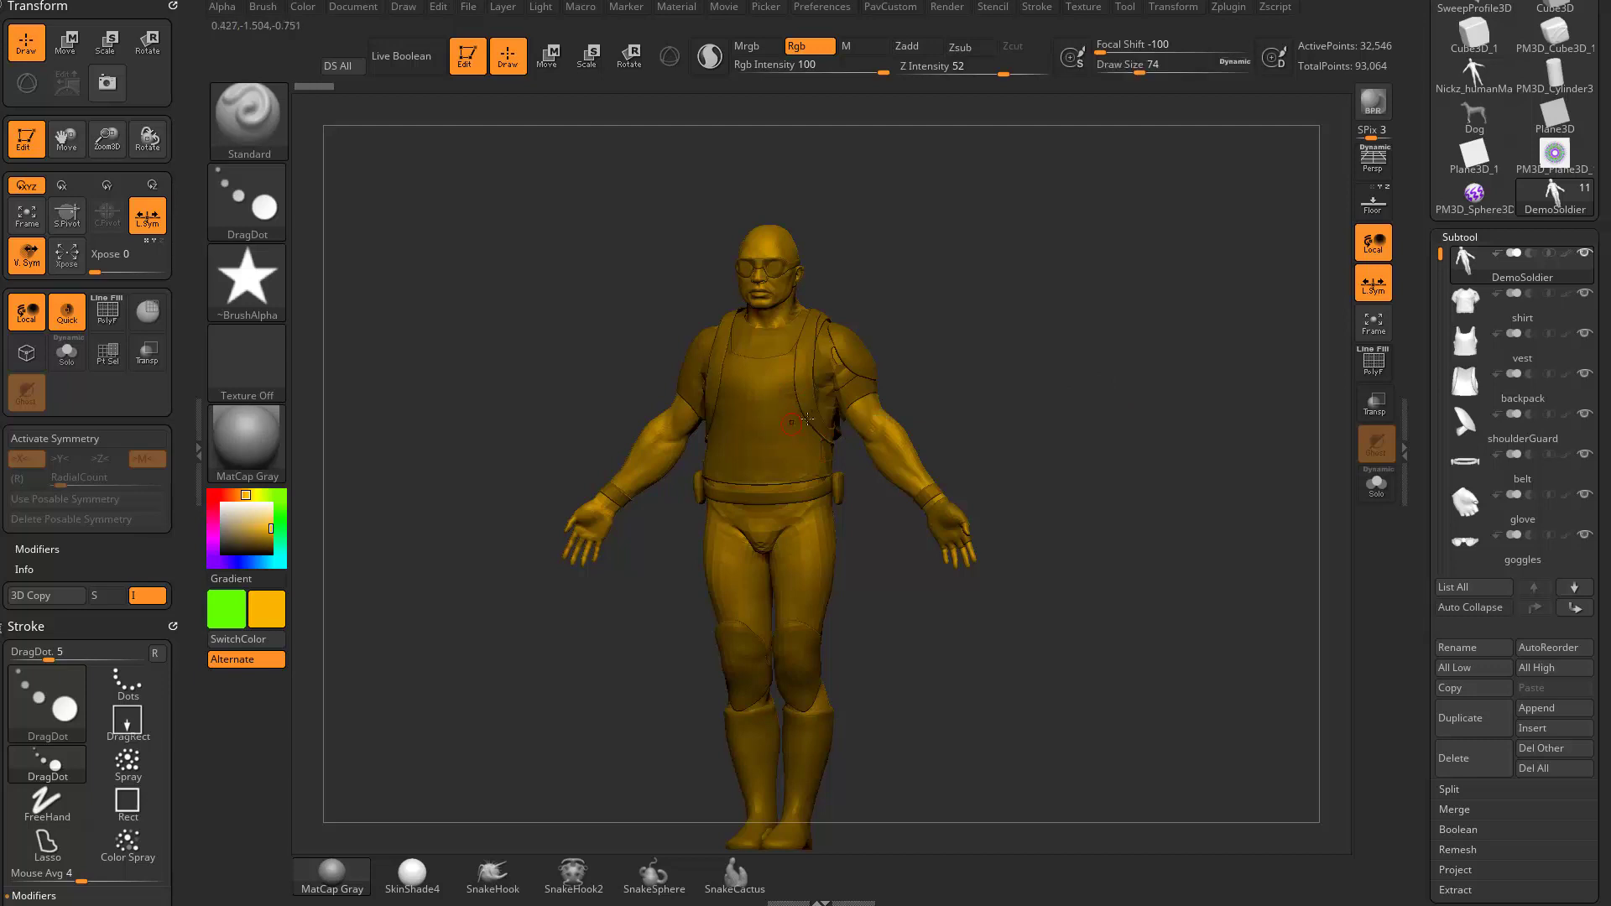
pyautogui.keyDown('alt'); pyautogui.click(767, 403); pyautogui.keyUp('alt')
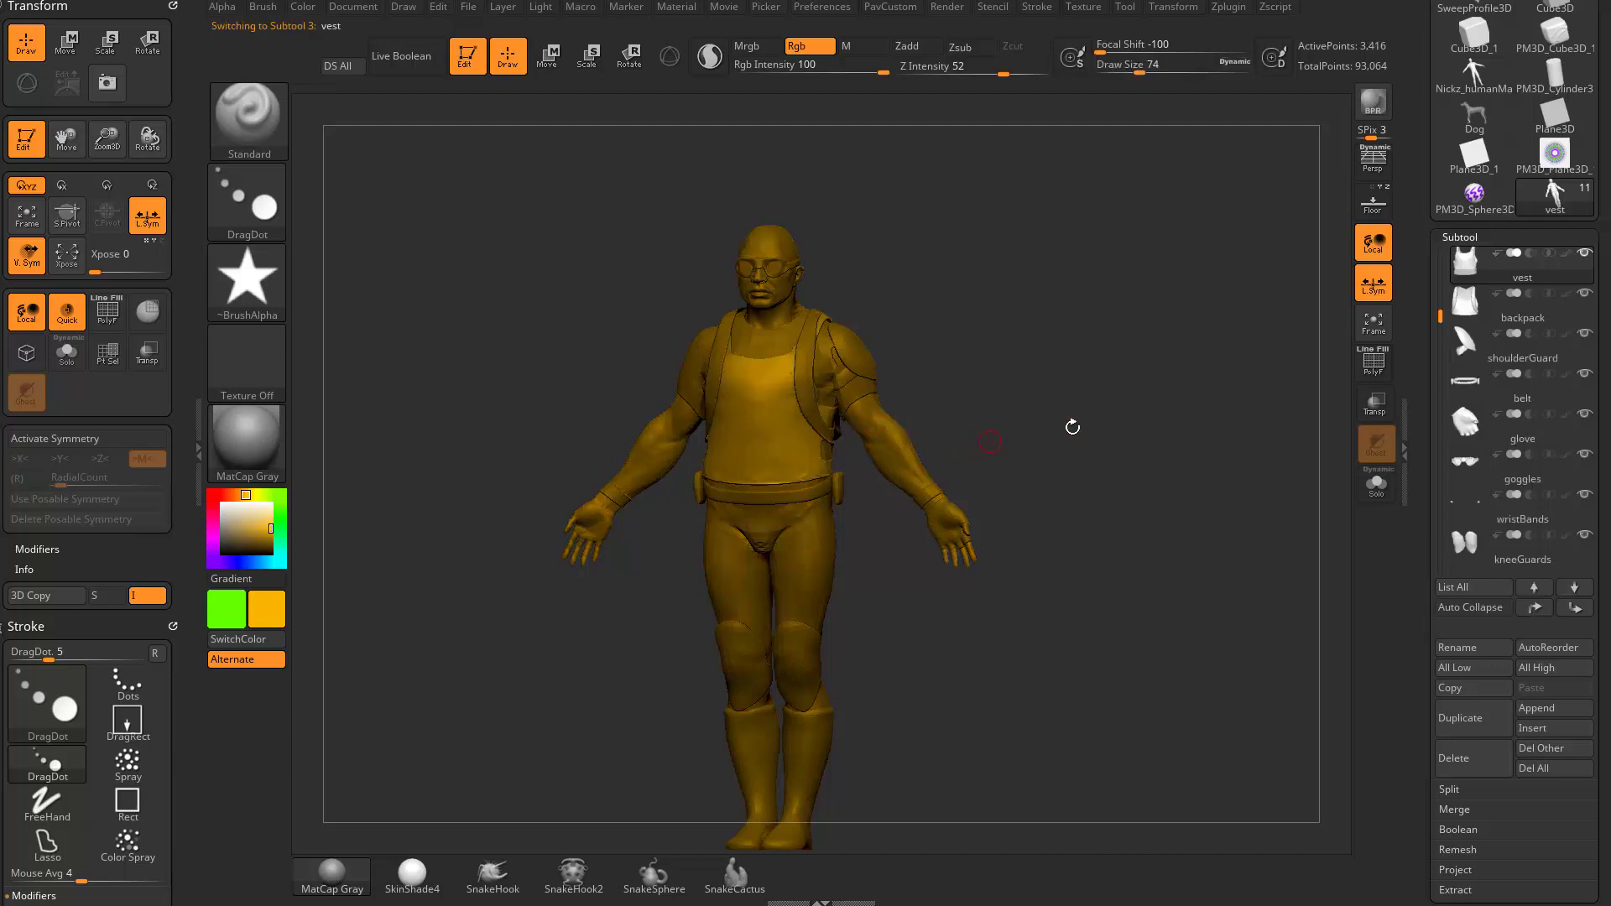
# - Hide every subtool except the vest, then show the backpack and the shoulder guard individually
pyautogui.click(1584, 255)
pyautogui.moveTo(1330, 377); pyautogui.dragTo(1319, 471)
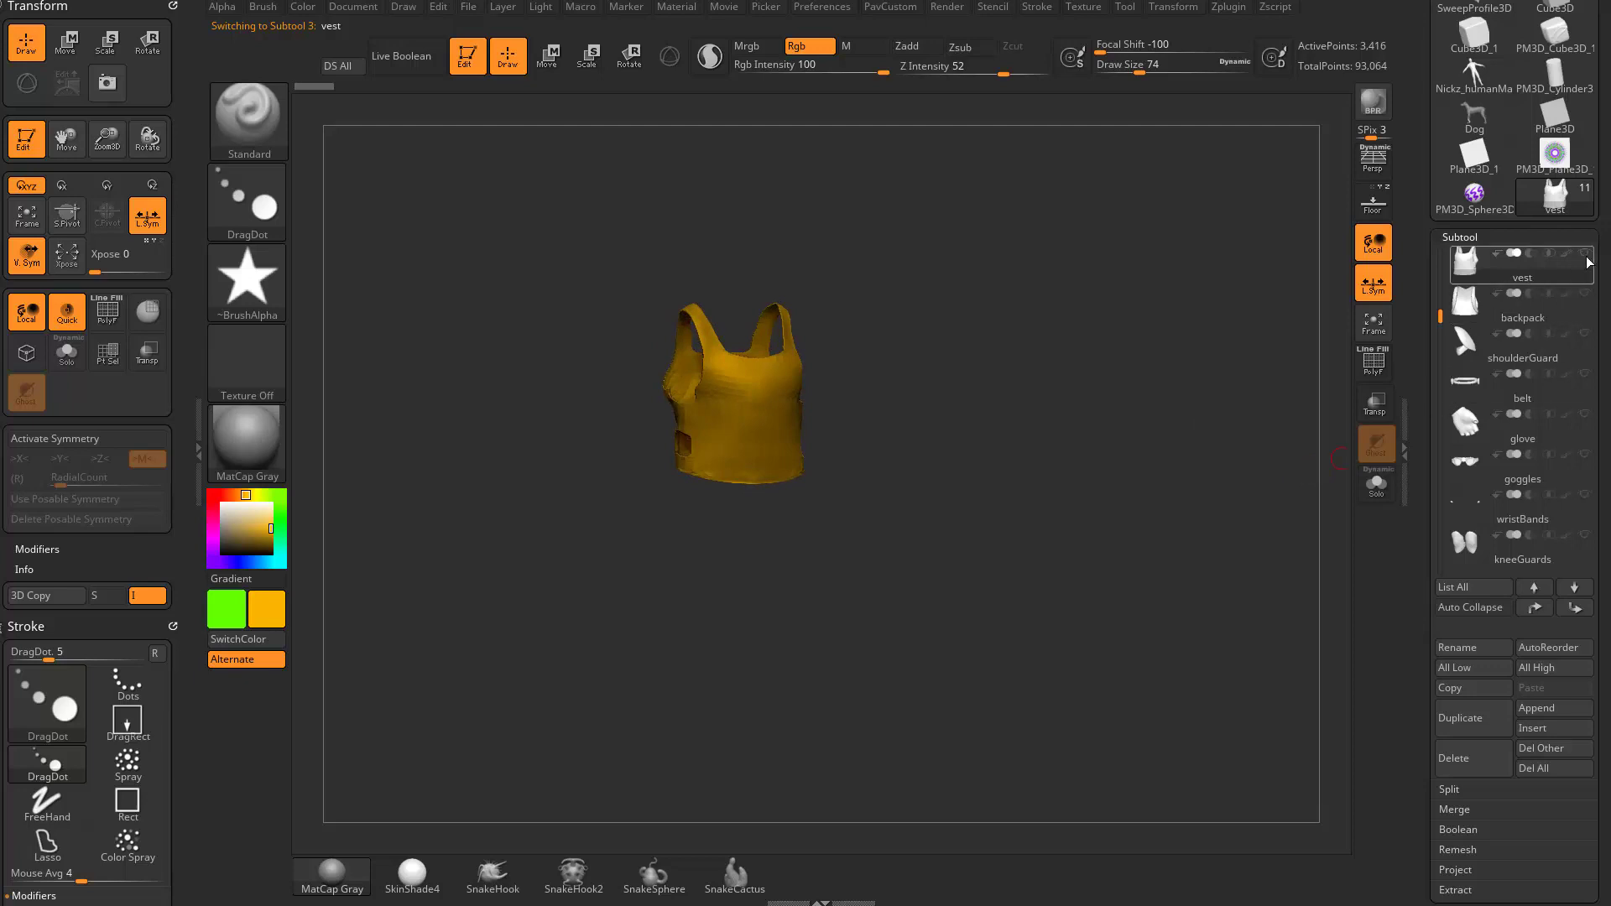
pyautogui.click(1584, 293)
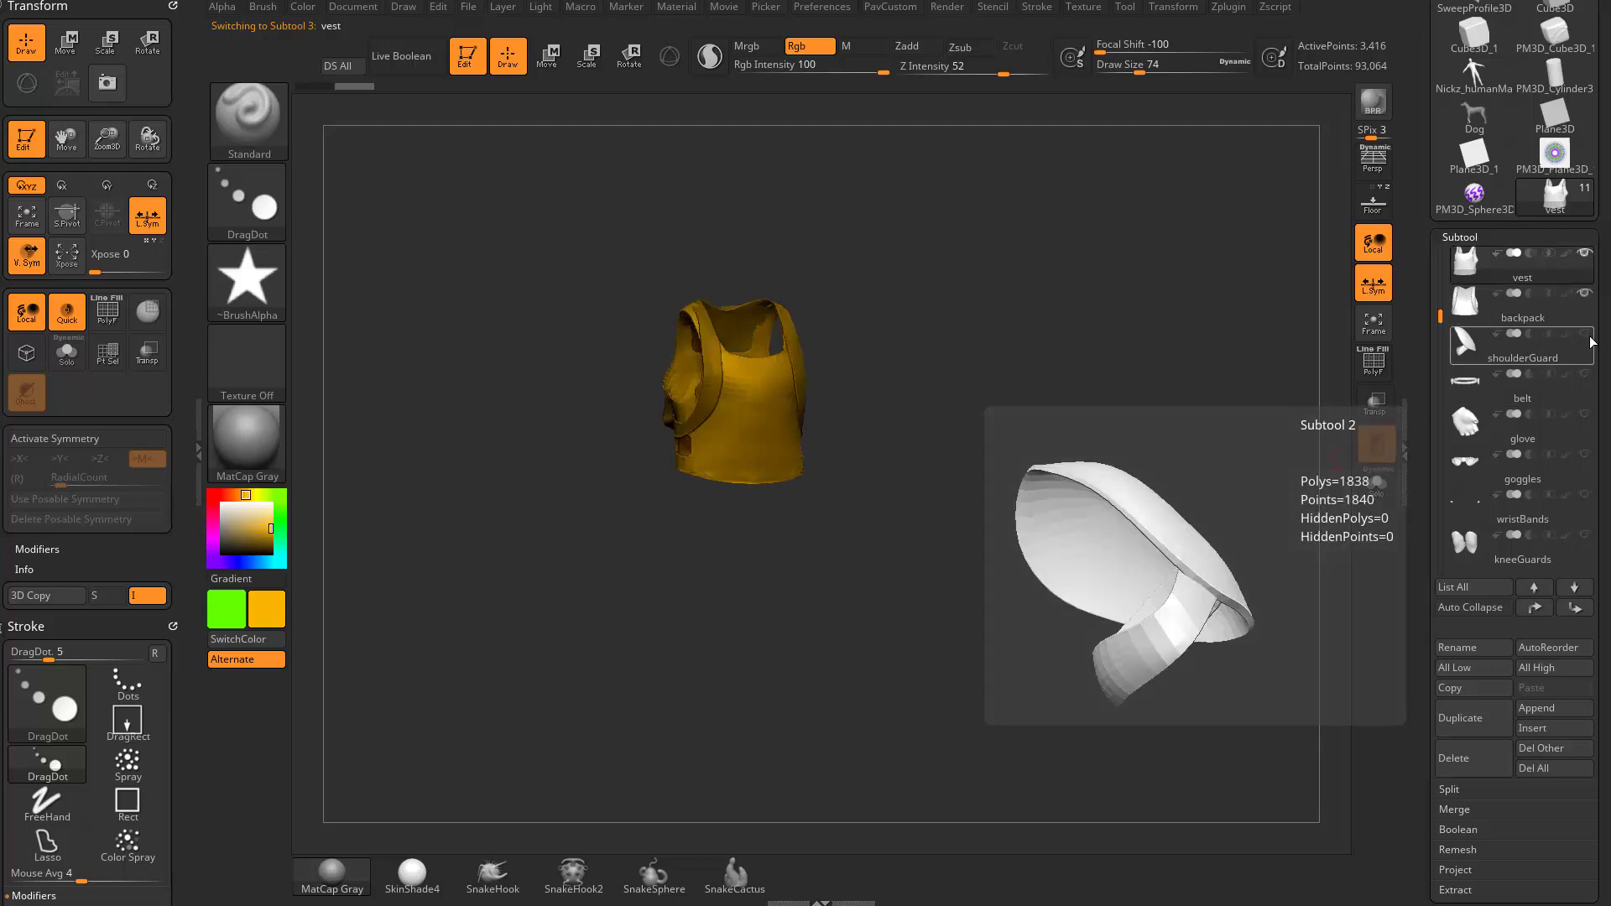
pyautogui.click(1584, 333)
pyautogui.moveTo(1166, 439); pyautogui.dragTo(1205, 445)
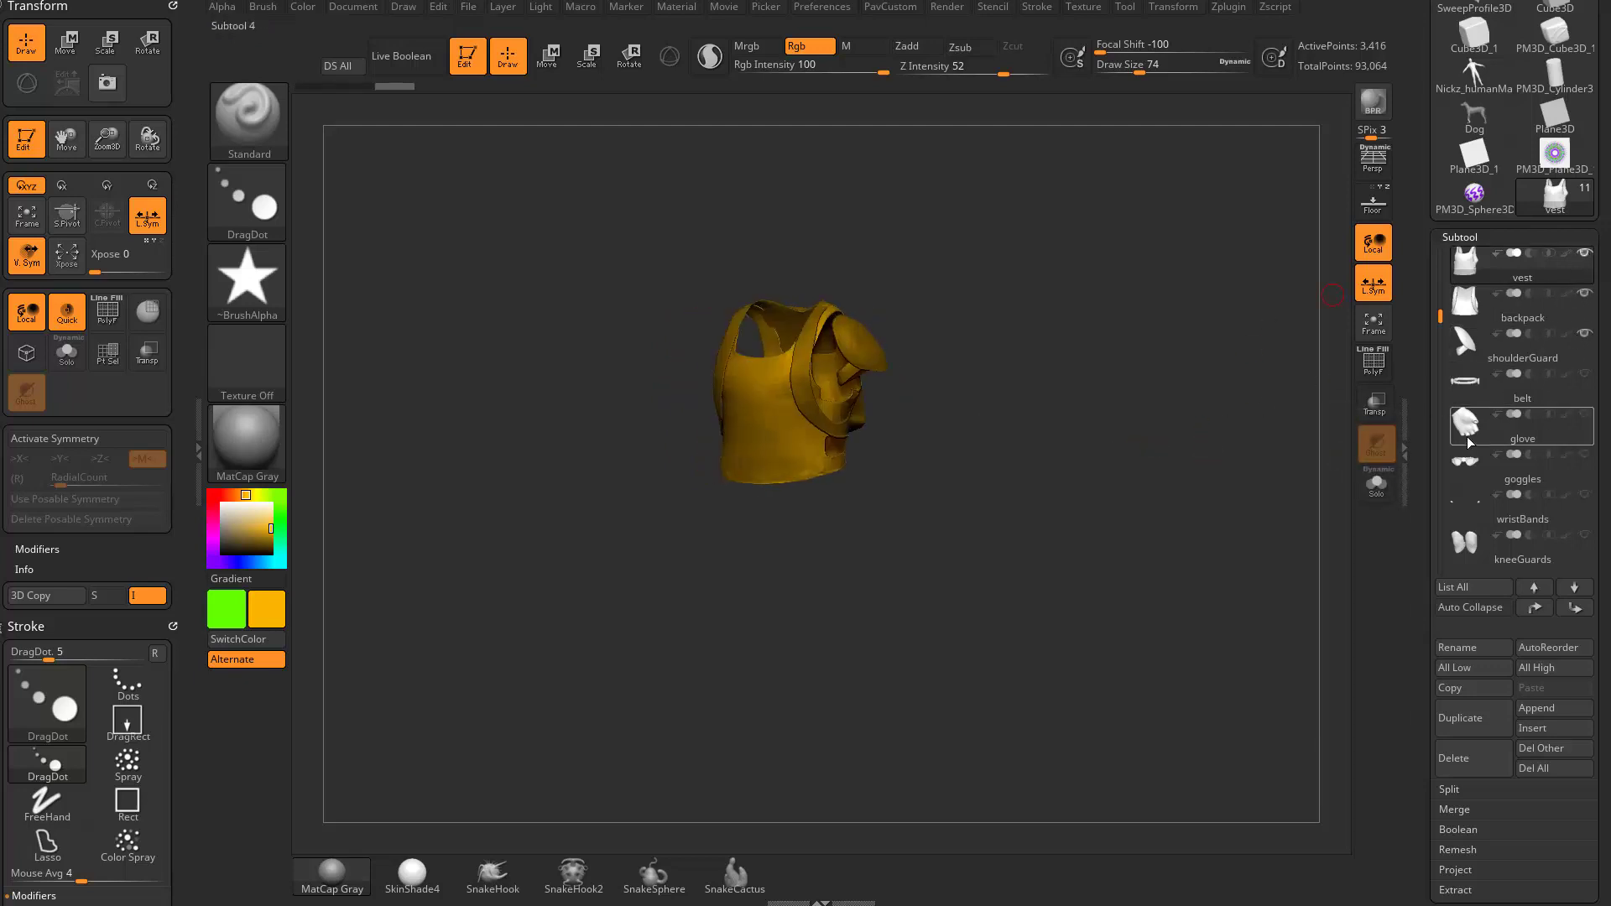
# - Hide the other subtools around the vest, then make the glove active and show all subtools again
pyautogui.press('shift')
pyautogui.keyDown('shift'); pyautogui.click(1589, 257); pyautogui.keyUp('shift')
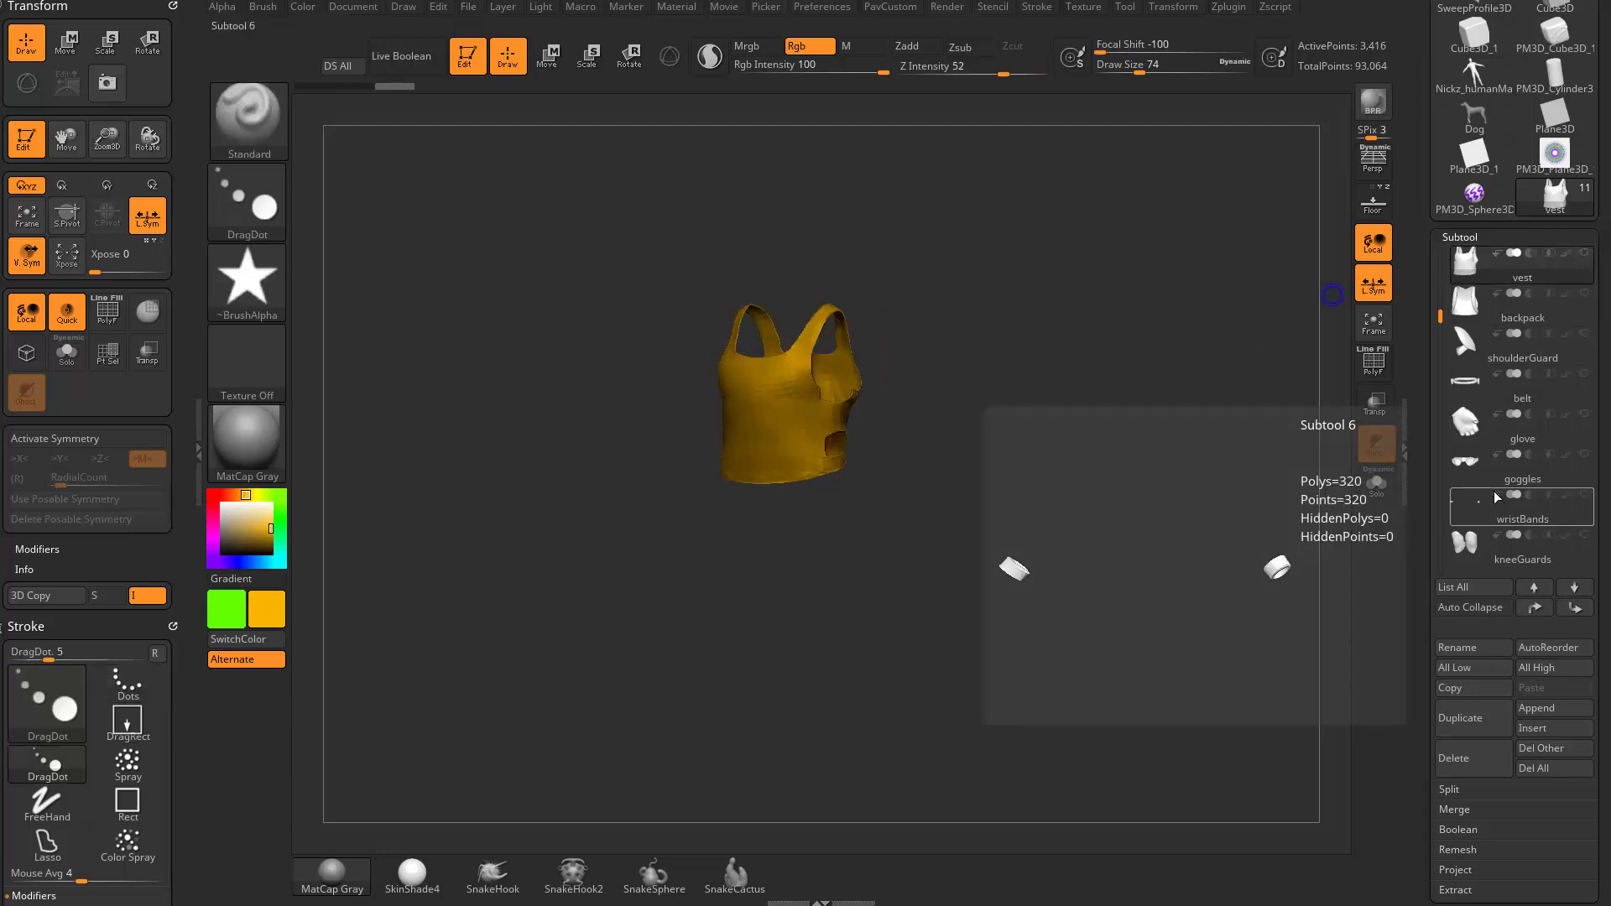
pyautogui.click(1497, 432)
pyautogui.keyDown('shift'); pyautogui.click(1584, 413); pyautogui.keyUp('shift')
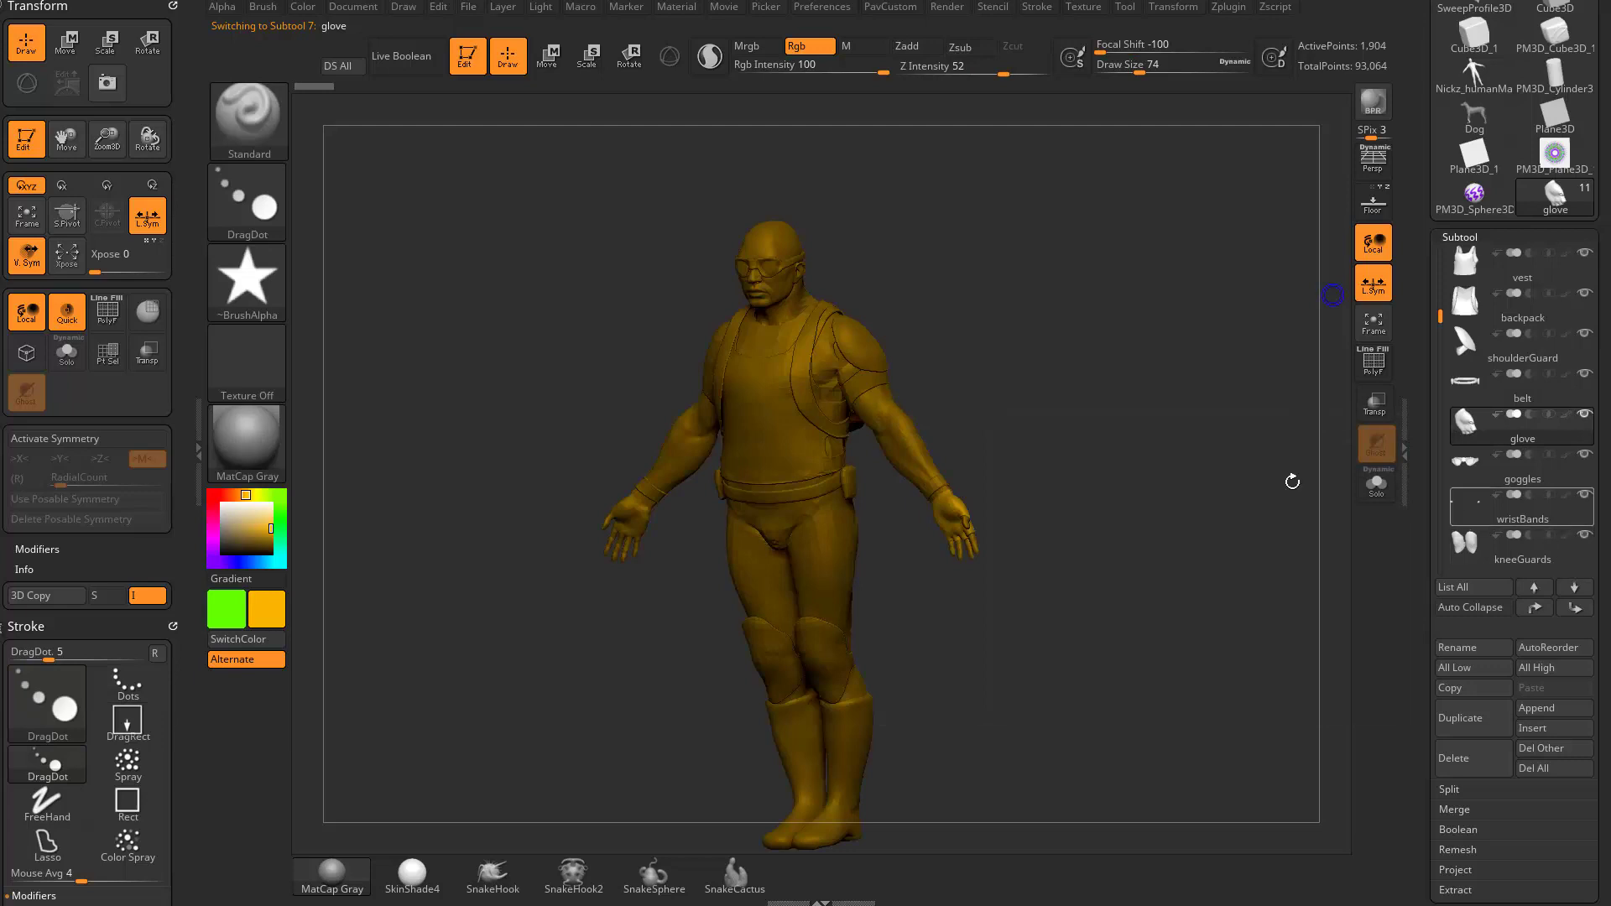
# - Turn polypaint display on for all subtools at once, then turn it off for all of them
pyautogui.moveTo(1536, 547)
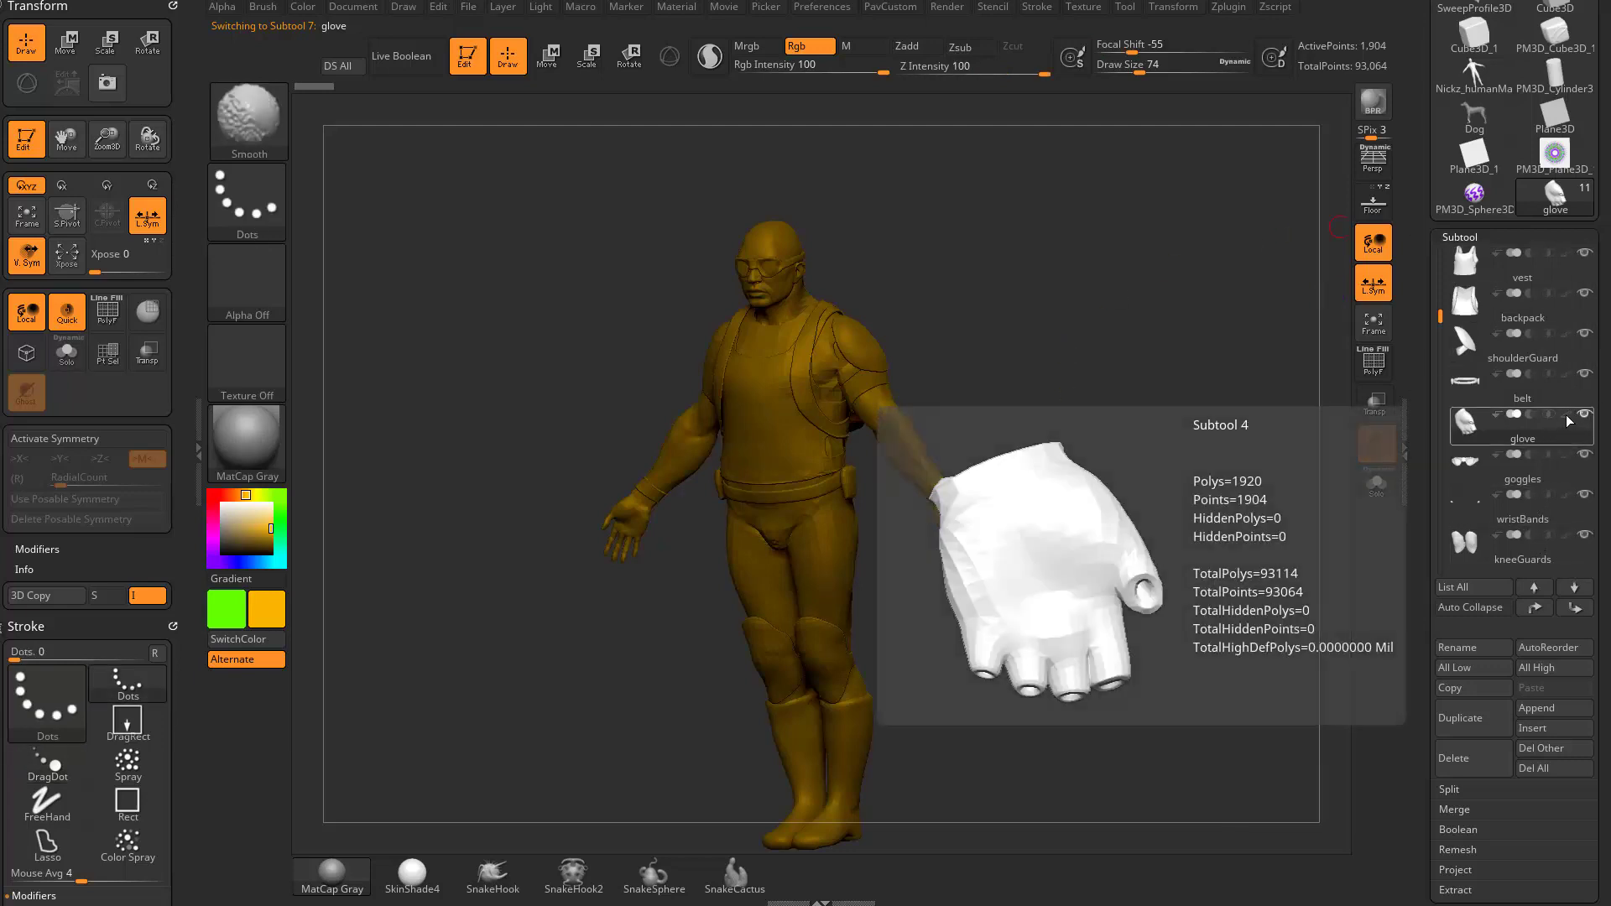
pyautogui.keyDown('shift'); pyautogui.click(1565, 414); pyautogui.keyUp('shift')
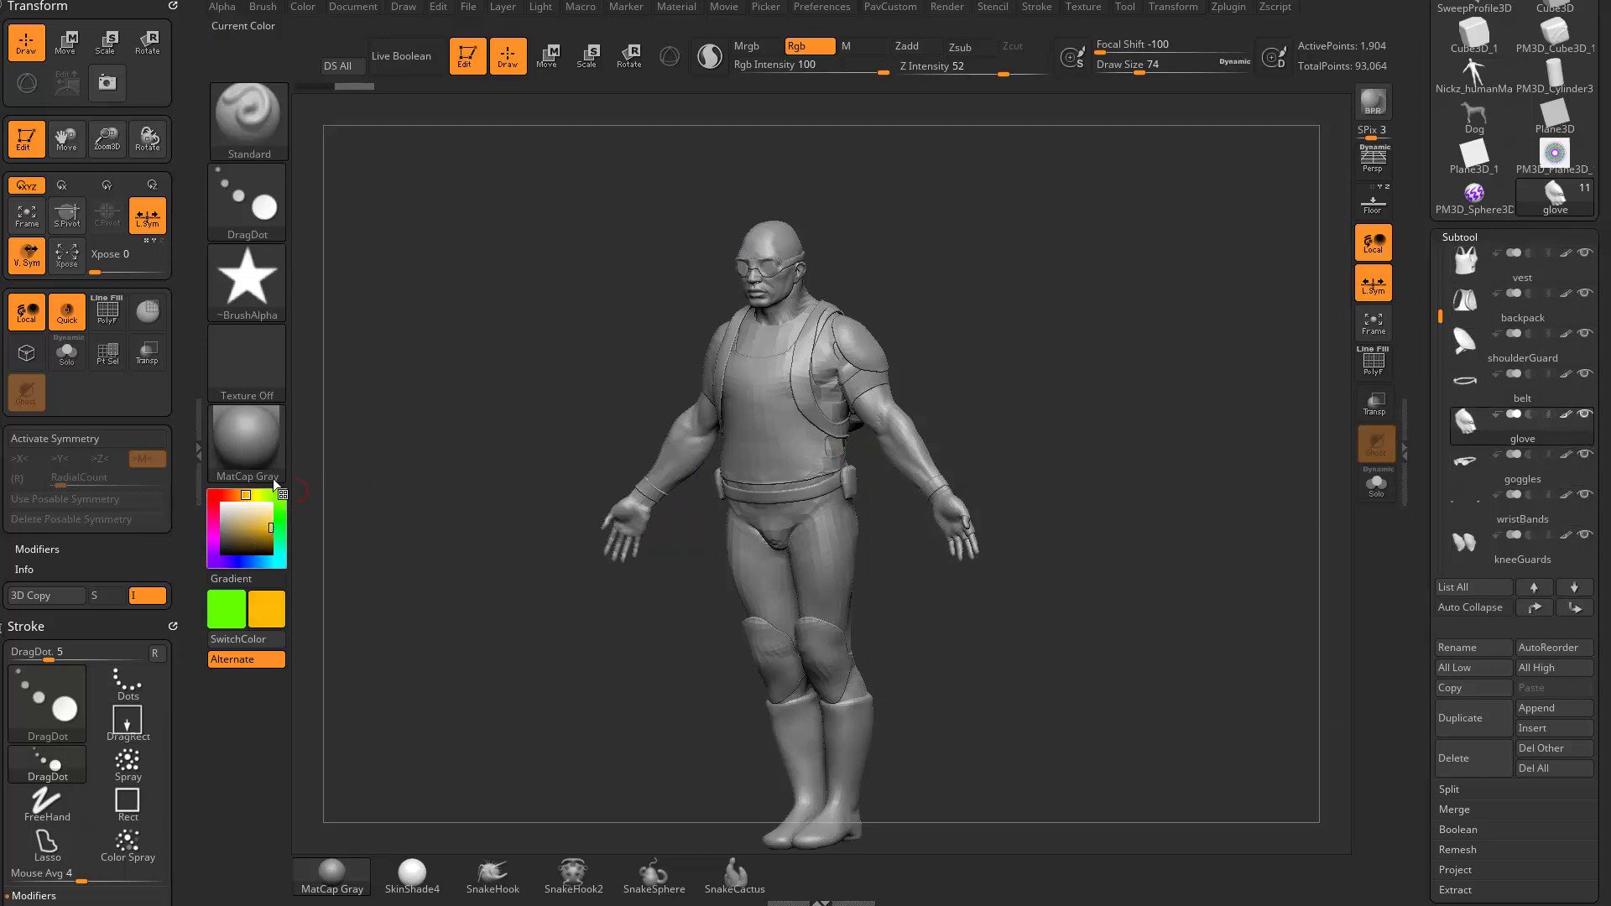
pyautogui.moveTo(1120, 391)
pyautogui.mouseDown()
pyautogui.moveTo(1044, 376)
pyautogui.moveTo(1150, 384)
pyautogui.mouseUp()
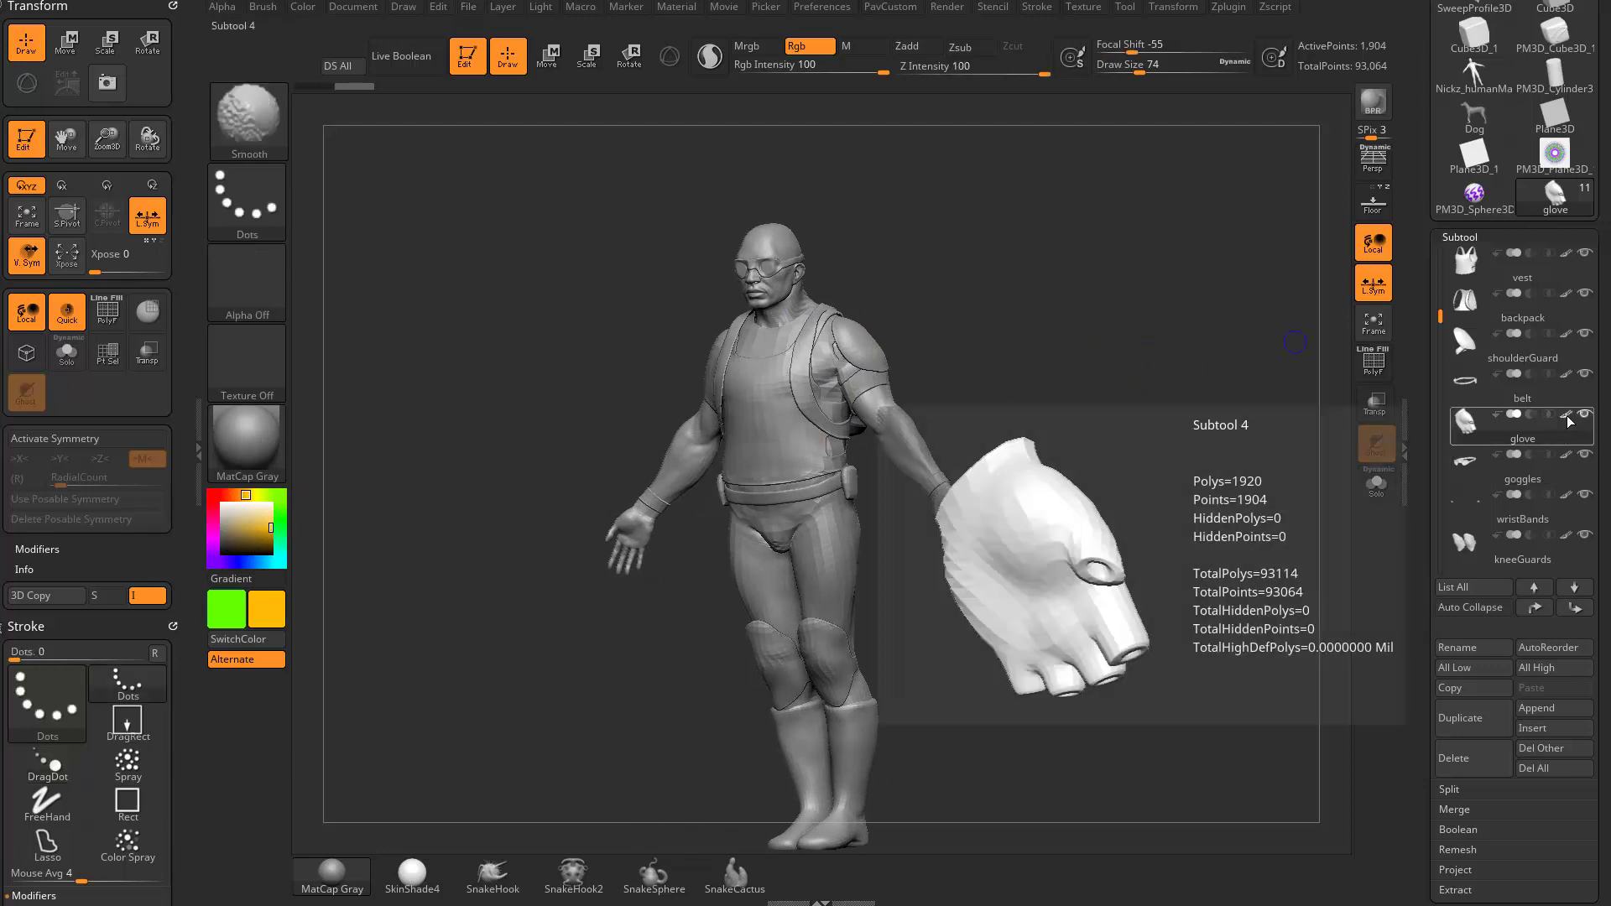
pyautogui.keyDown('shift'); pyautogui.click(1566, 415); pyautogui.keyUp('shift')
pyautogui.moveTo(1159, 474); pyautogui.dragTo(1208, 457)
pyautogui.moveTo(1208, 457); pyautogui.dragTo(1181, 437)
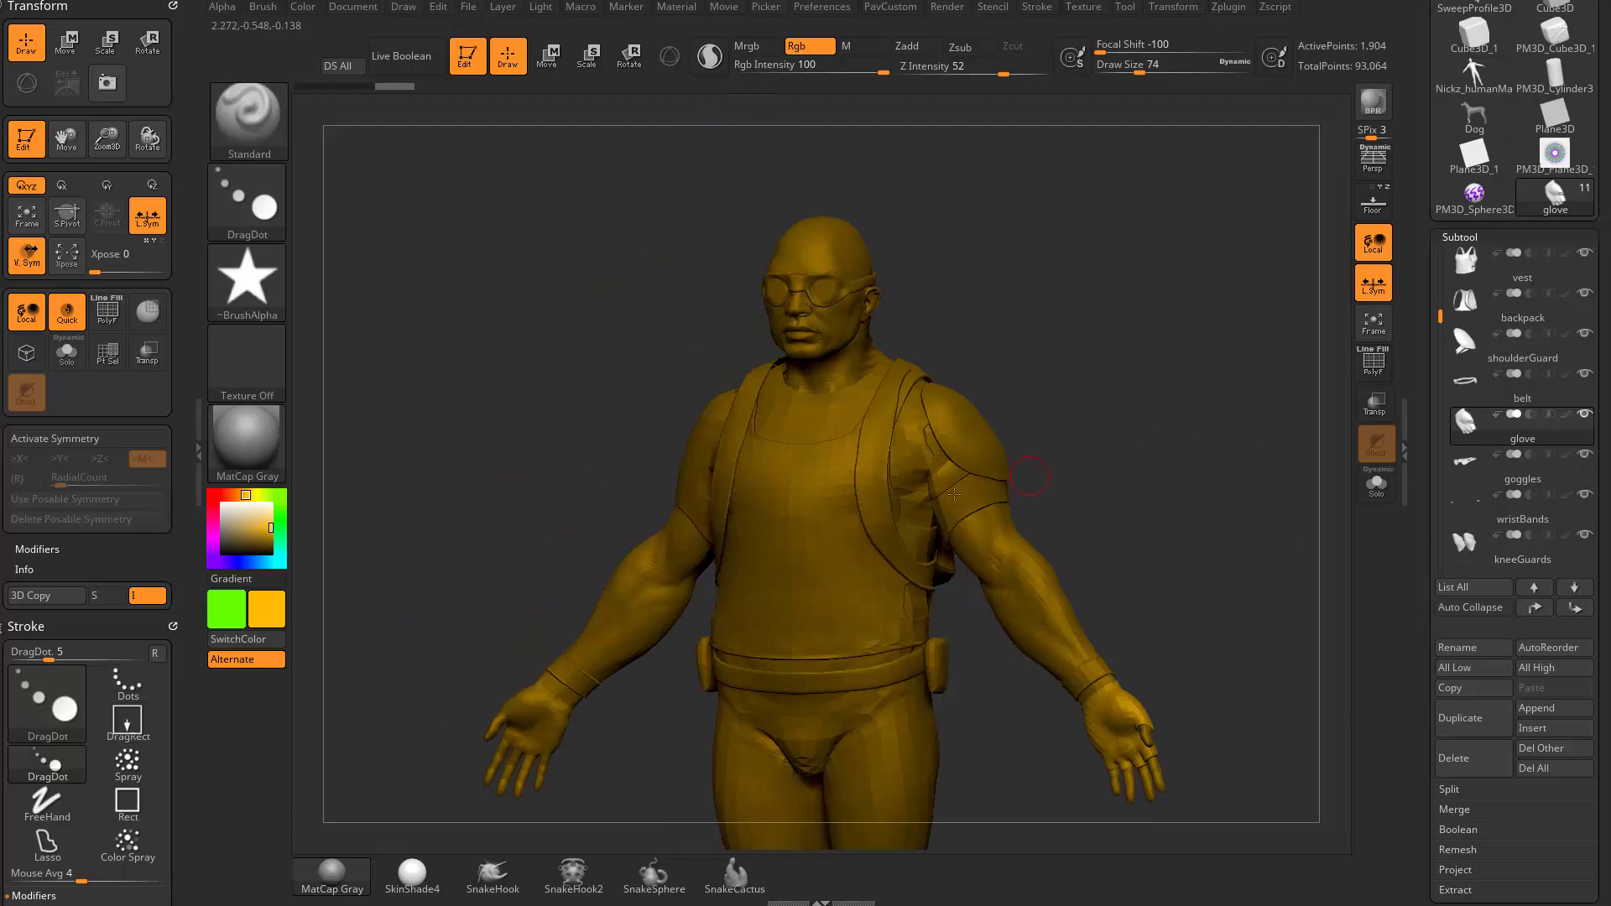
# - Make the vest active and try painting its chest in red with a draw size of 132
pyautogui.keyDown('alt'); pyautogui.click(912, 525); pyautogui.keyUp('alt')
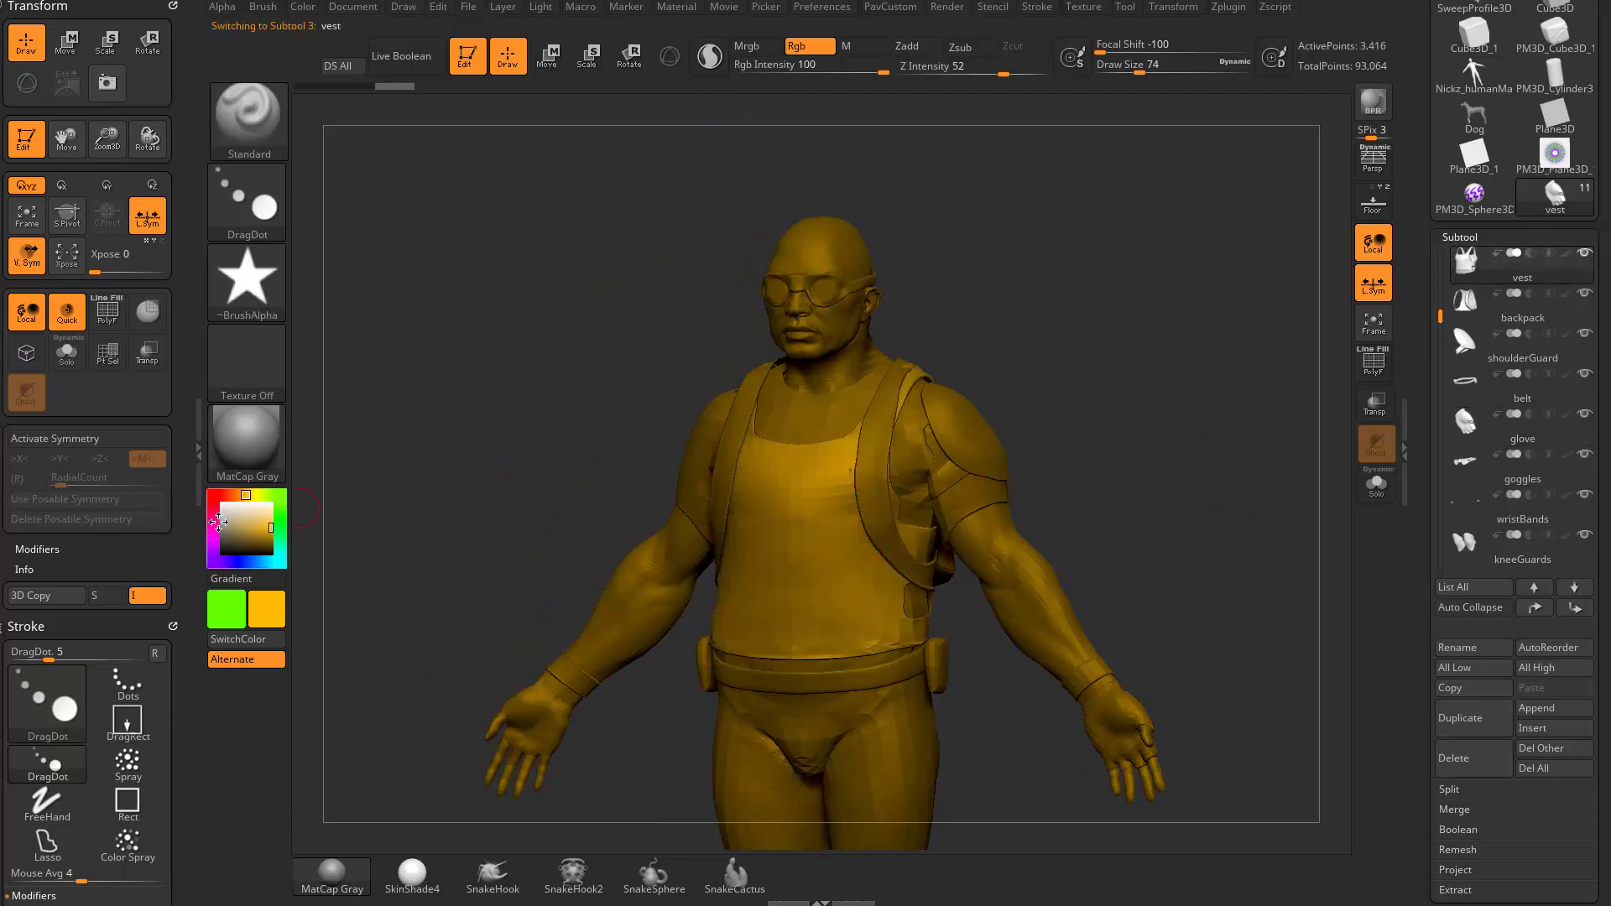
pyautogui.click(213, 497)
pyautogui.press('s')
pyautogui.moveTo(847, 505); pyautogui.dragTo(860, 505)
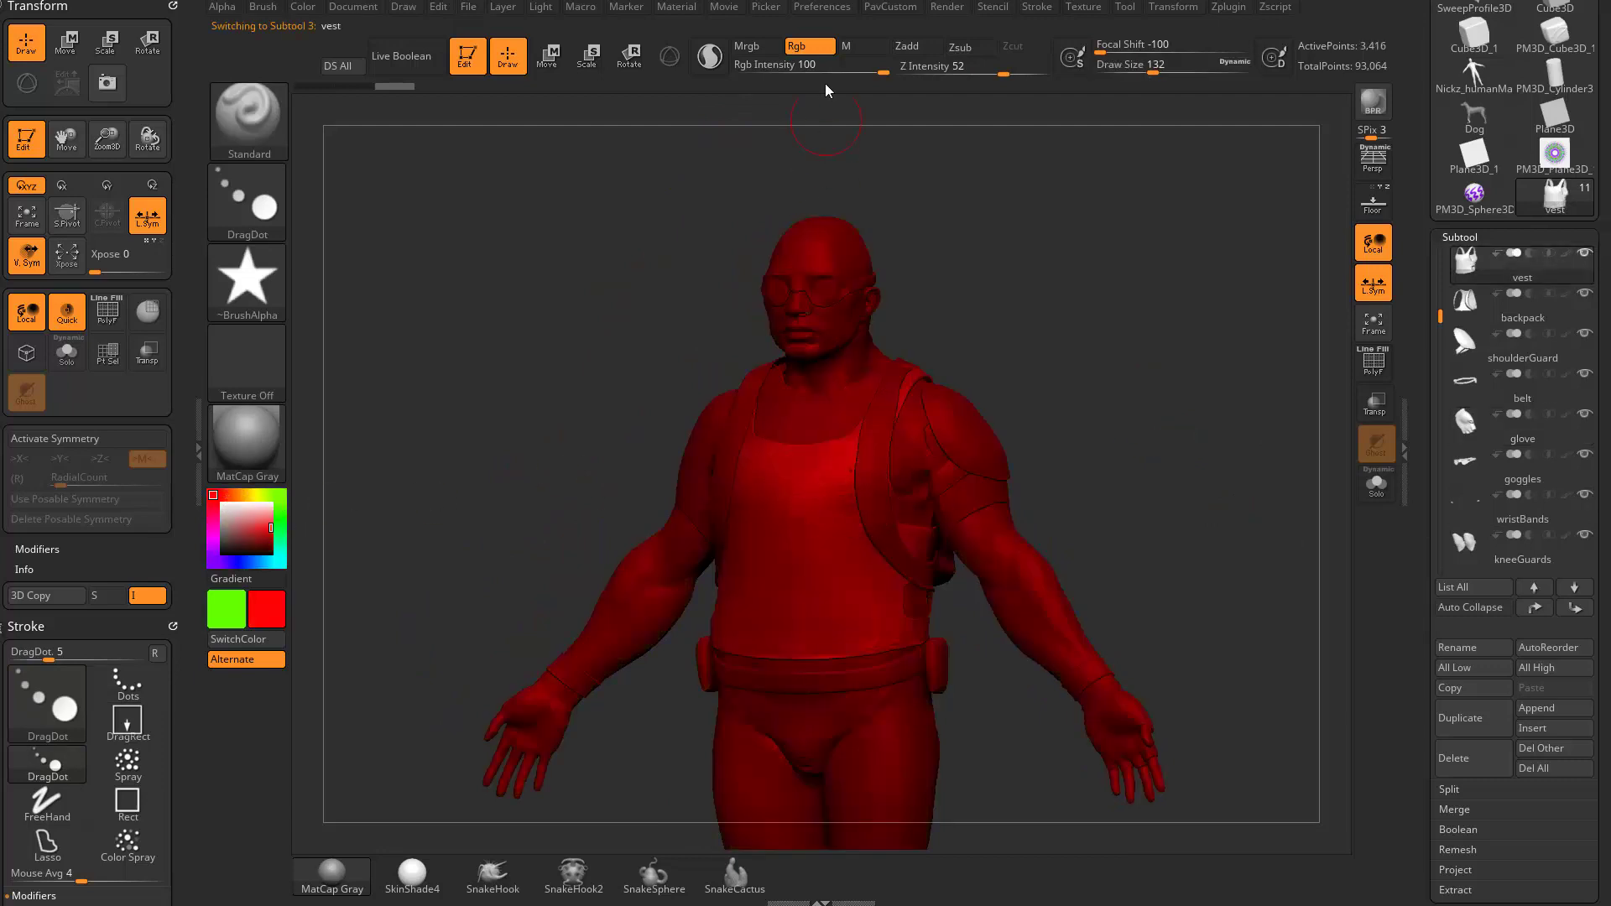
pyautogui.moveTo(762, 508)
pyautogui.mouseDown()
pyautogui.moveTo(832, 571)
pyautogui.moveTo(774, 546)
pyautogui.moveTo(801, 539)
pyautogui.mouseUp()
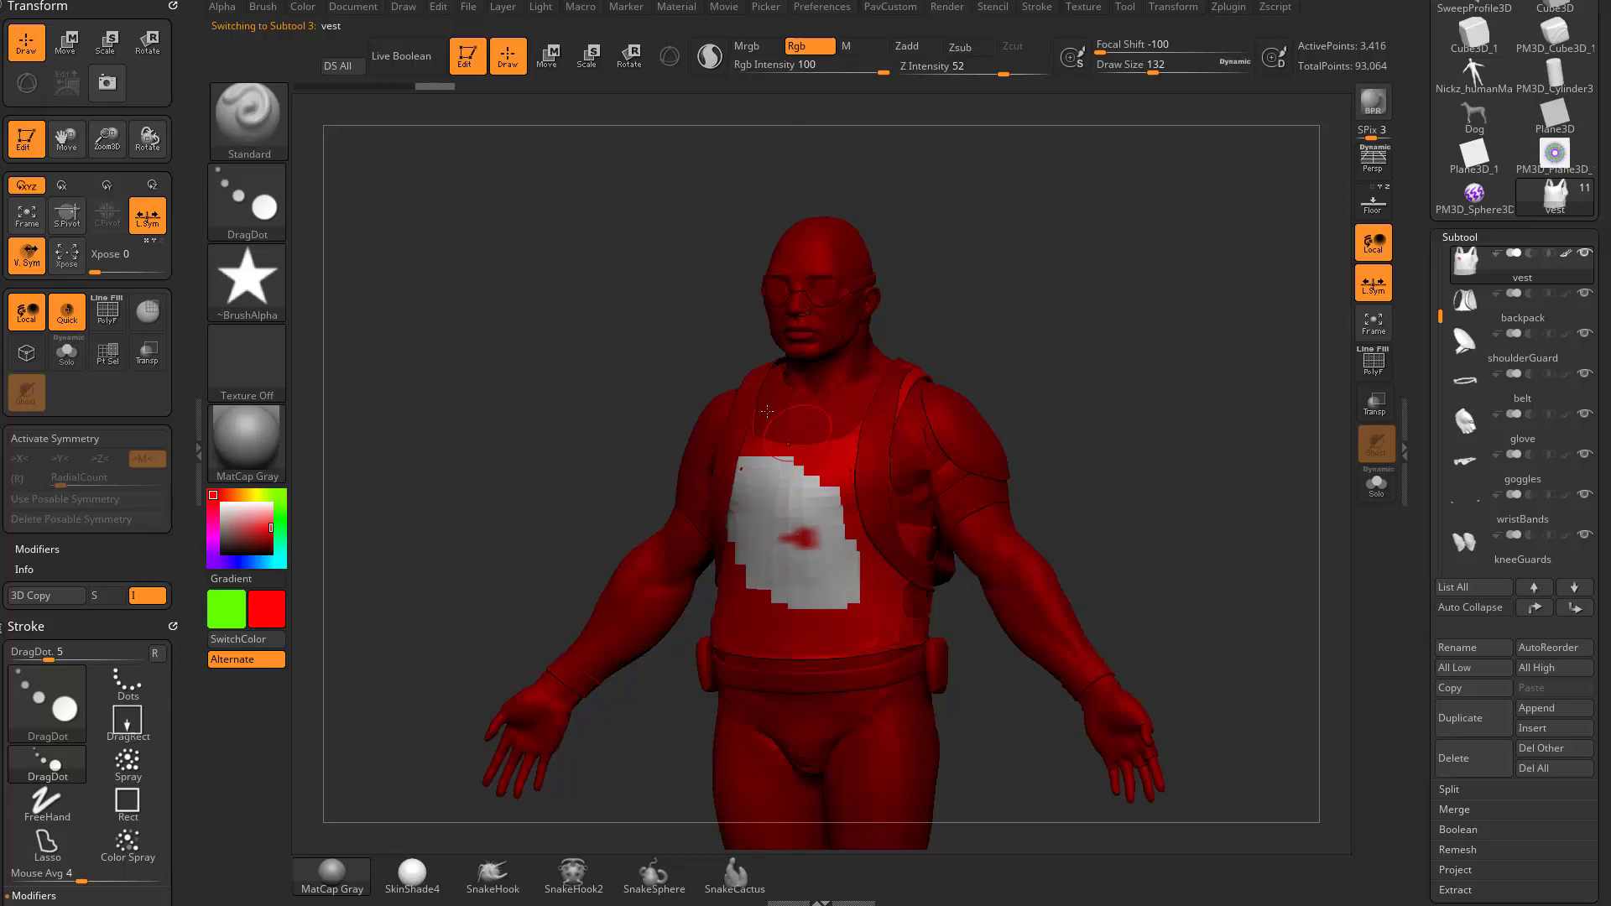
# - Switch the brush to the Dots stroke with the alpha off and paint a red patch on the vest's chest
pyautogui.click(268, 208)
pyautogui.click(350, 214)
pyautogui.click(247, 281)
pyautogui.click(352, 293)
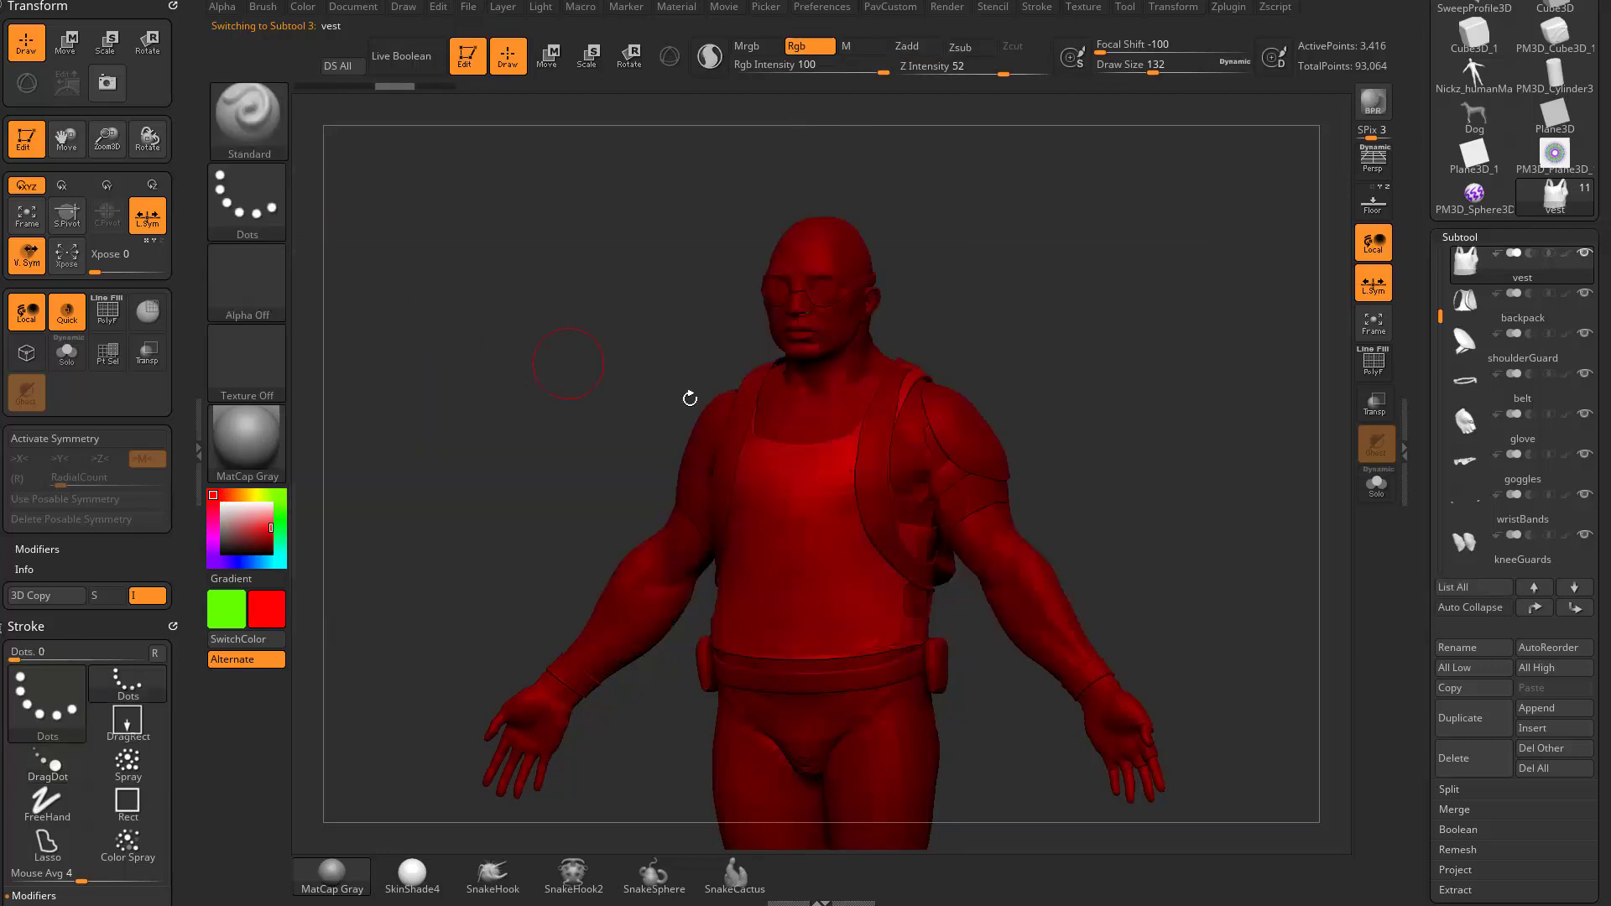
pyautogui.moveTo(743, 458); pyautogui.dragTo(839, 621)
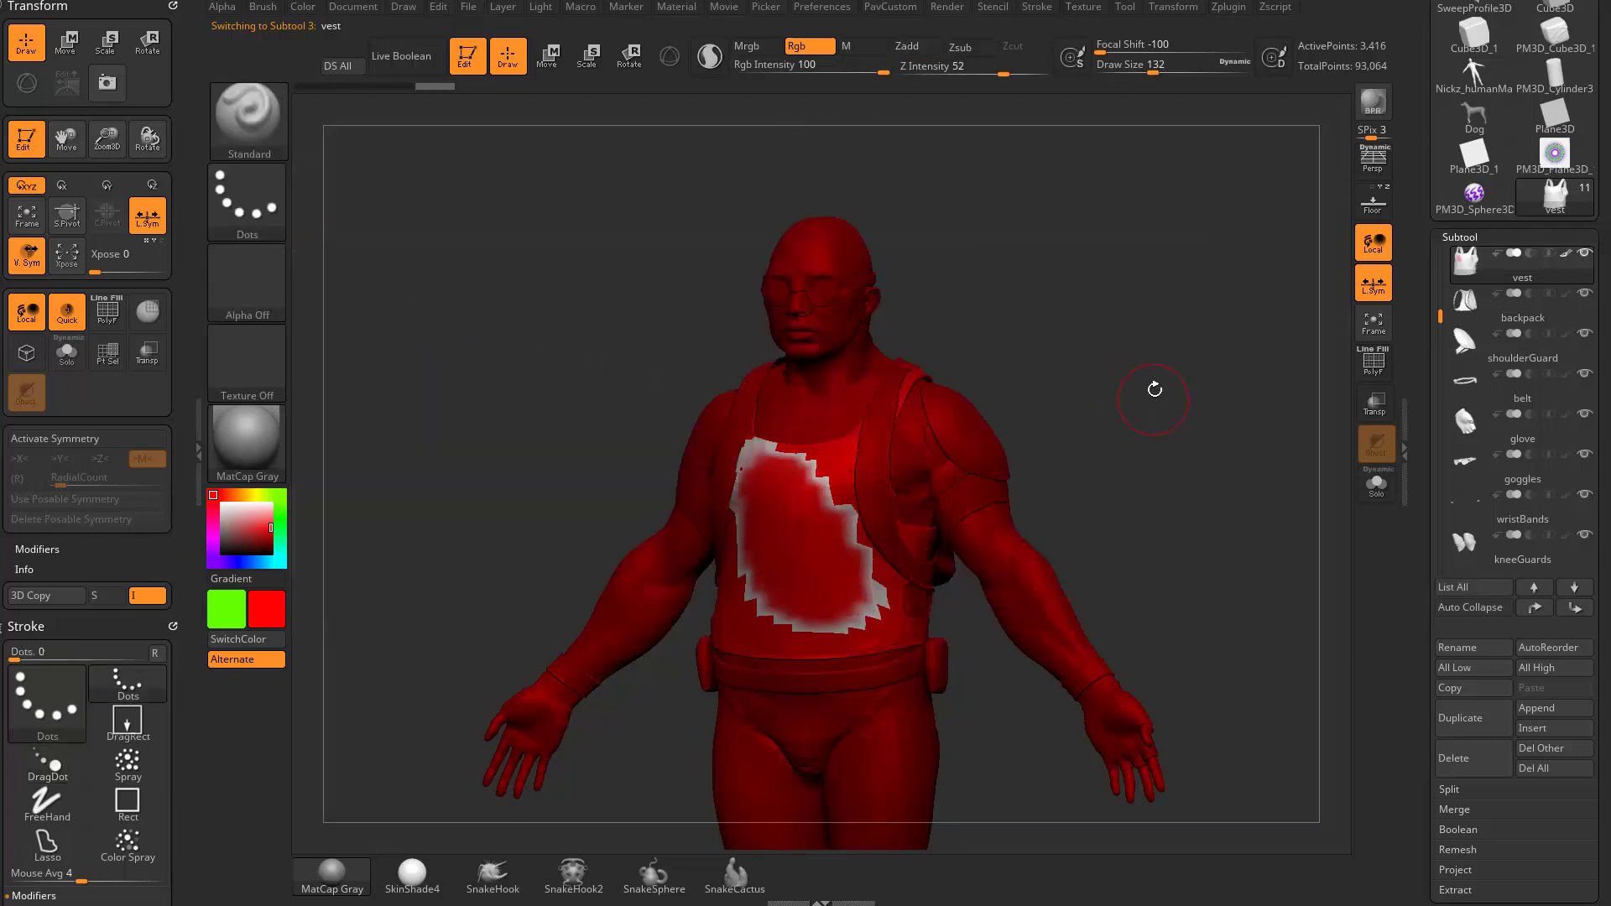
# - Extend the red paint across the vest's chest and side, using Solo mode to isolate the vest
pyautogui.moveTo(1154, 389)
pyautogui.mouseDown()
pyautogui.moveTo(1187, 385)
pyautogui.moveTo(1137, 392)
pyautogui.moveTo(1124, 352)
pyautogui.moveTo(827, 424)
pyautogui.mouseUp()
pyautogui.moveTo(1157, 508); pyautogui.dragTo(1286, 554)
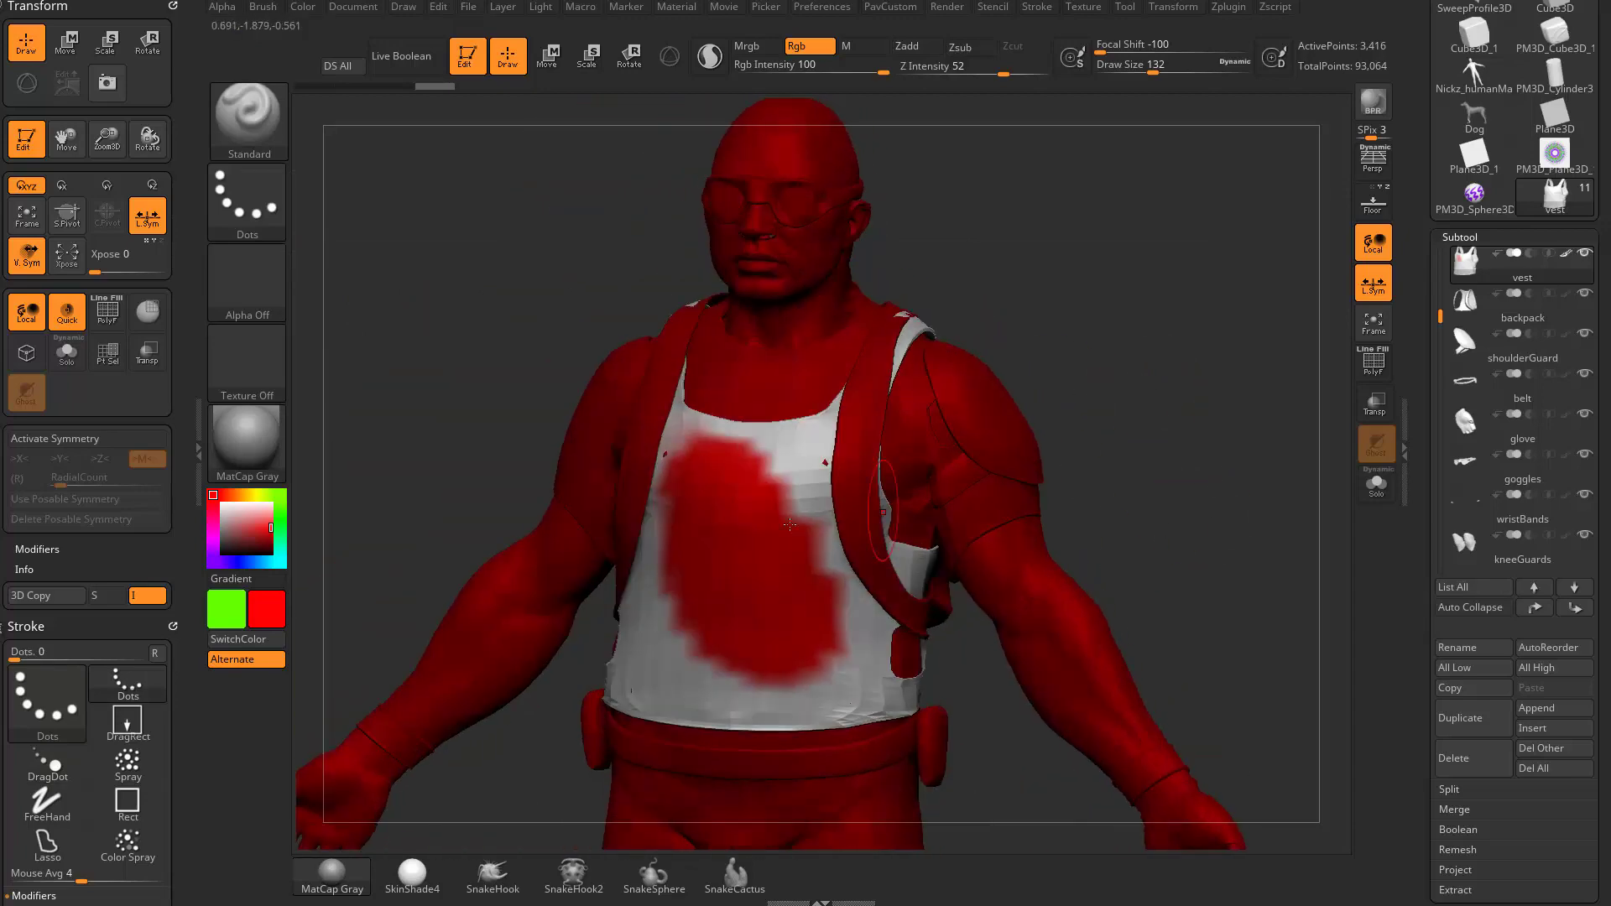
pyautogui.click(1376, 485)
pyautogui.moveTo(1266, 461); pyautogui.dragTo(835, 487)
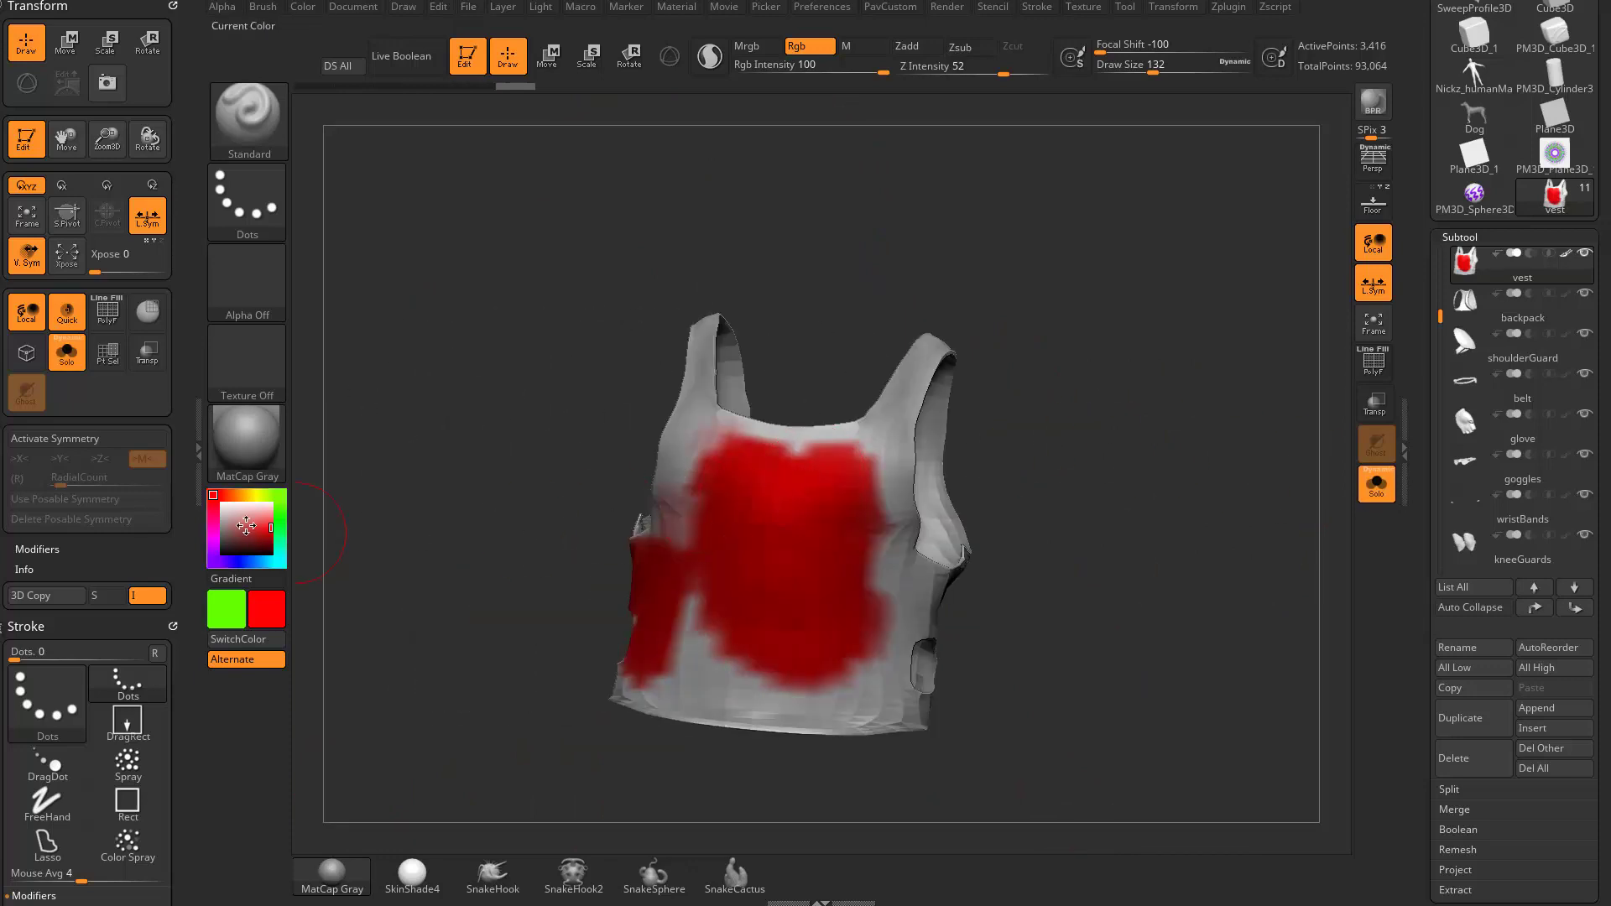
# - Paint a blue patch over the red on the vest's front, then leave Solo mode
pyautogui.click(239, 562)
pyautogui.moveTo(721, 576); pyautogui.dragTo(709, 629)
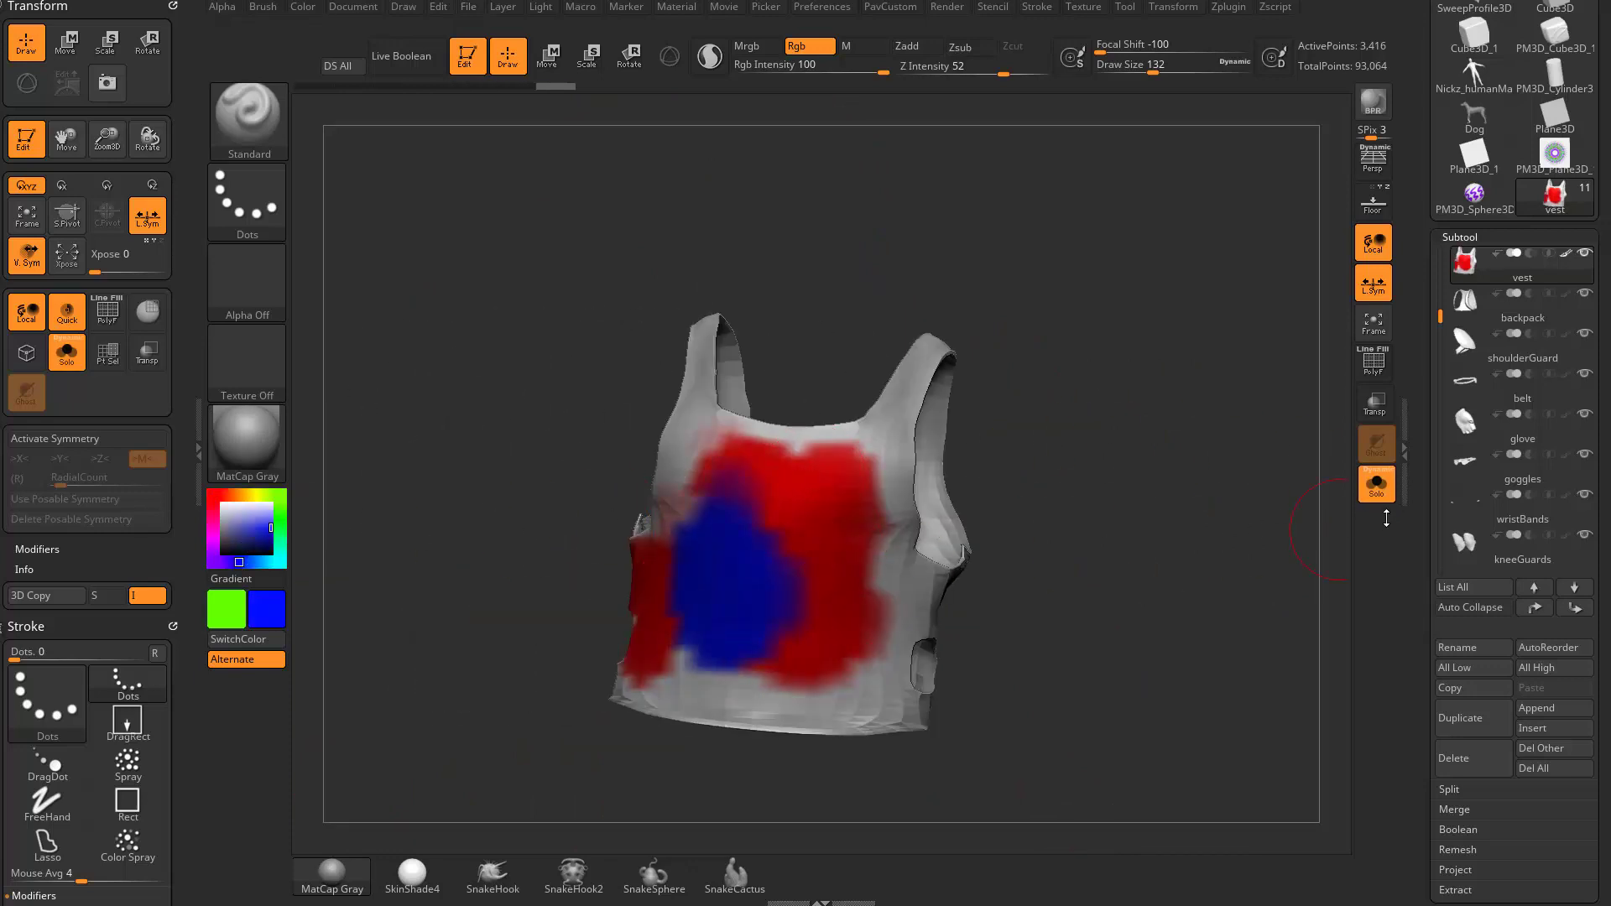
pyautogui.click(1376, 485)
pyautogui.moveTo(1172, 461); pyautogui.dragTo(965, 428)
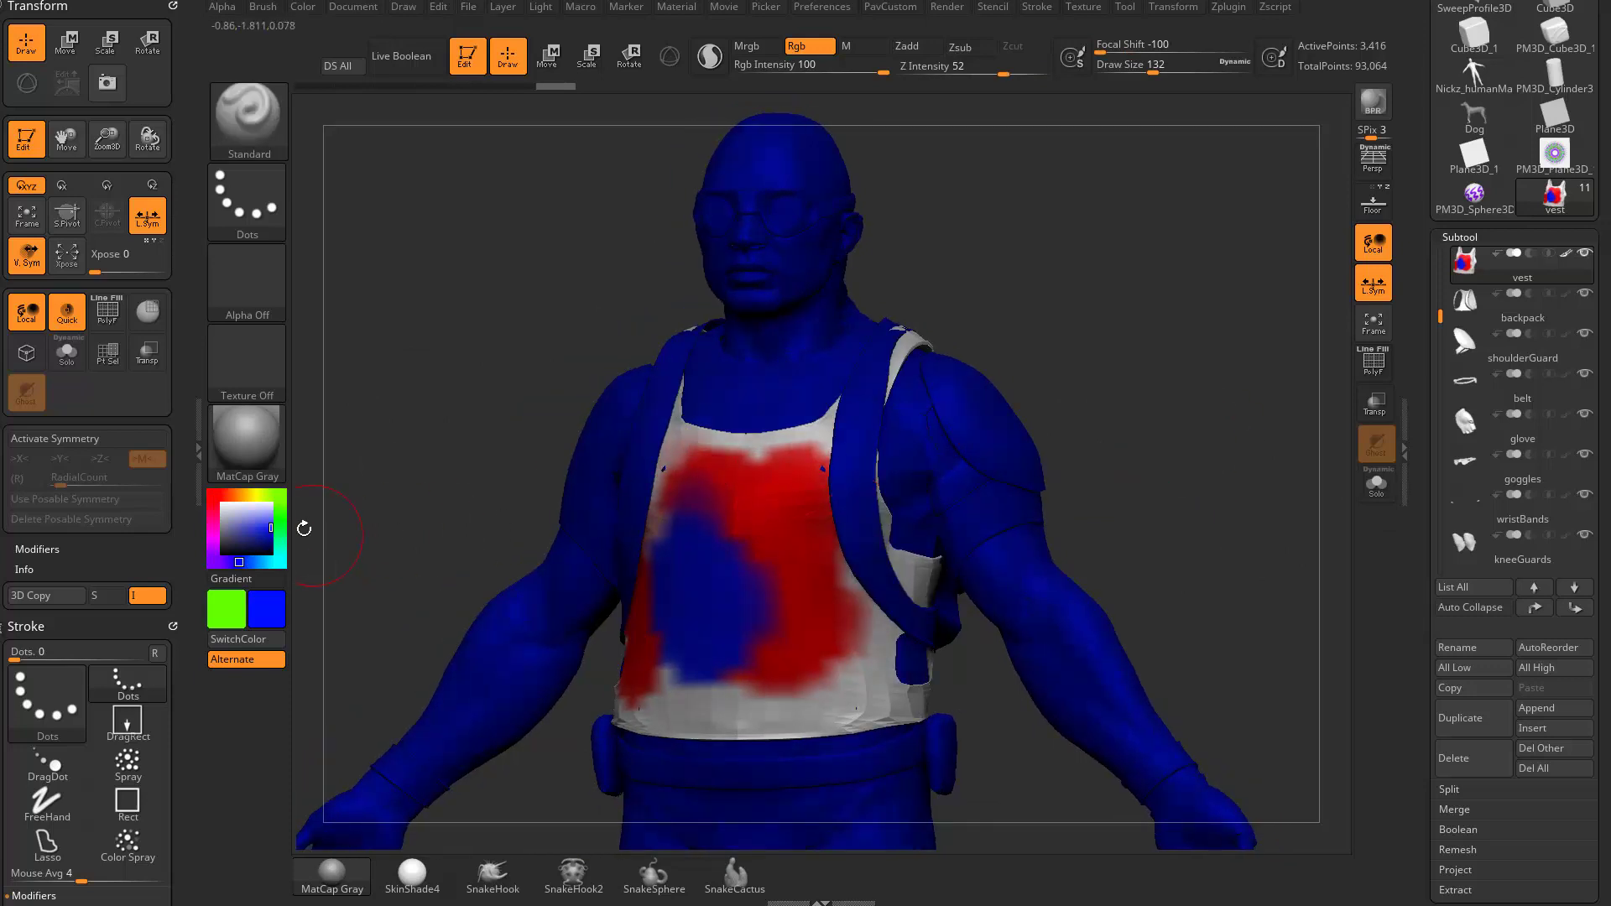
# - Paint a green patch beside the blue one on the vest's front, then set the draw size to 116
pyautogui.click(280, 522)
pyautogui.moveTo(797, 637)
pyautogui.mouseDown()
pyautogui.moveTo(780, 621)
pyautogui.moveTo(755, 638)
pyautogui.mouseUp()
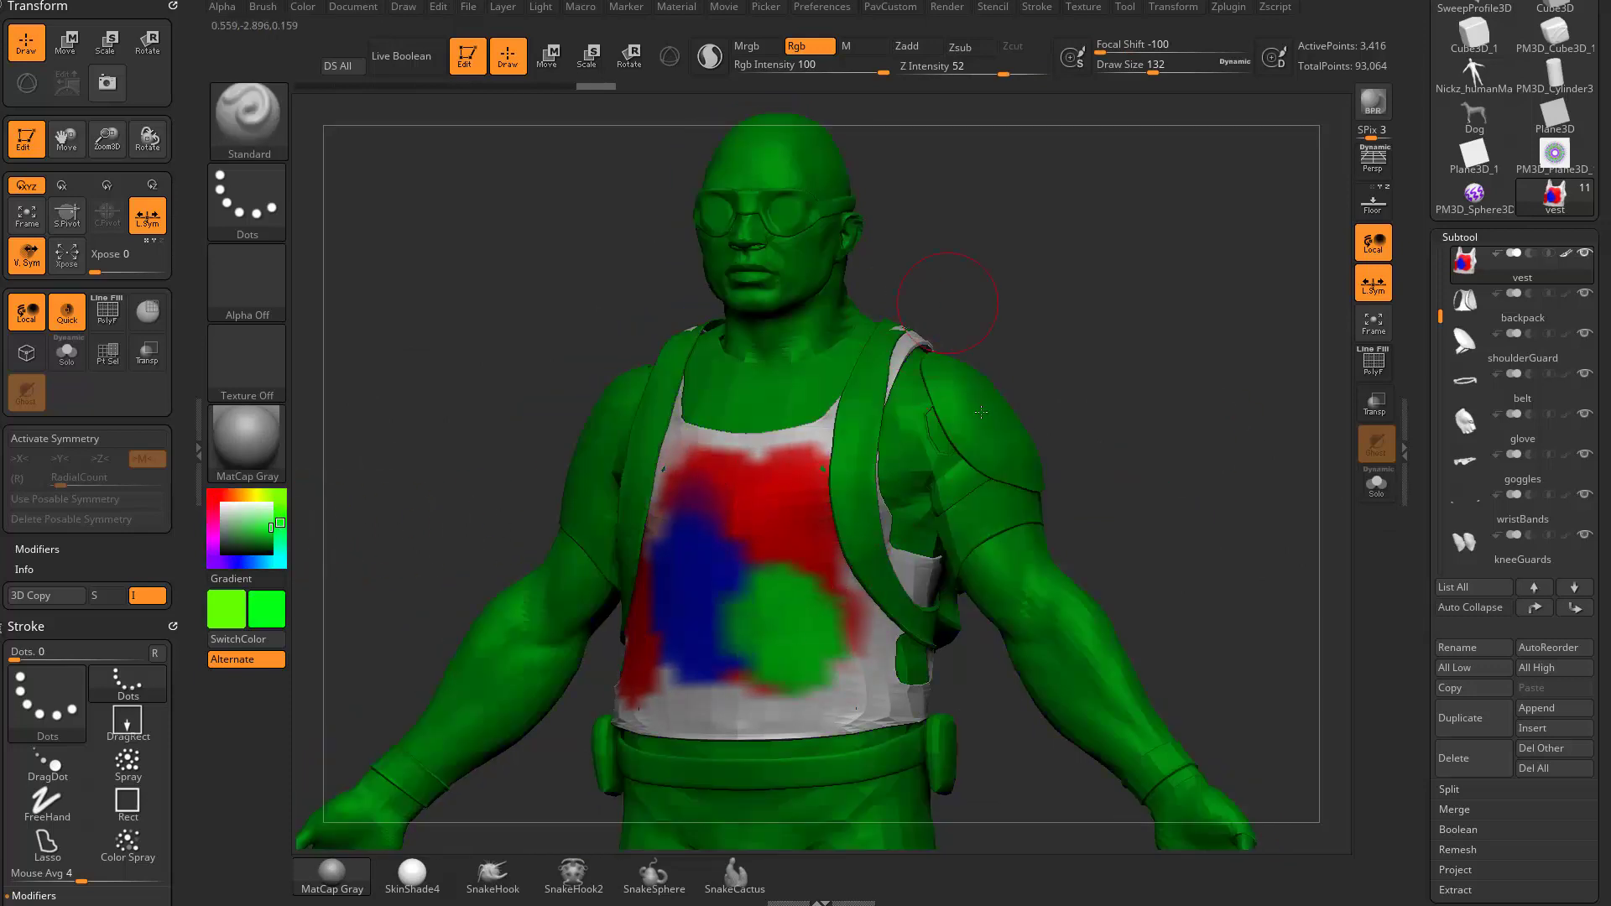
pyautogui.press('s')
pyautogui.click(817, 444)
# - Pick a dark muted green, then switch polypaint display off and back on for all subtools
pyautogui.click(234, 535)
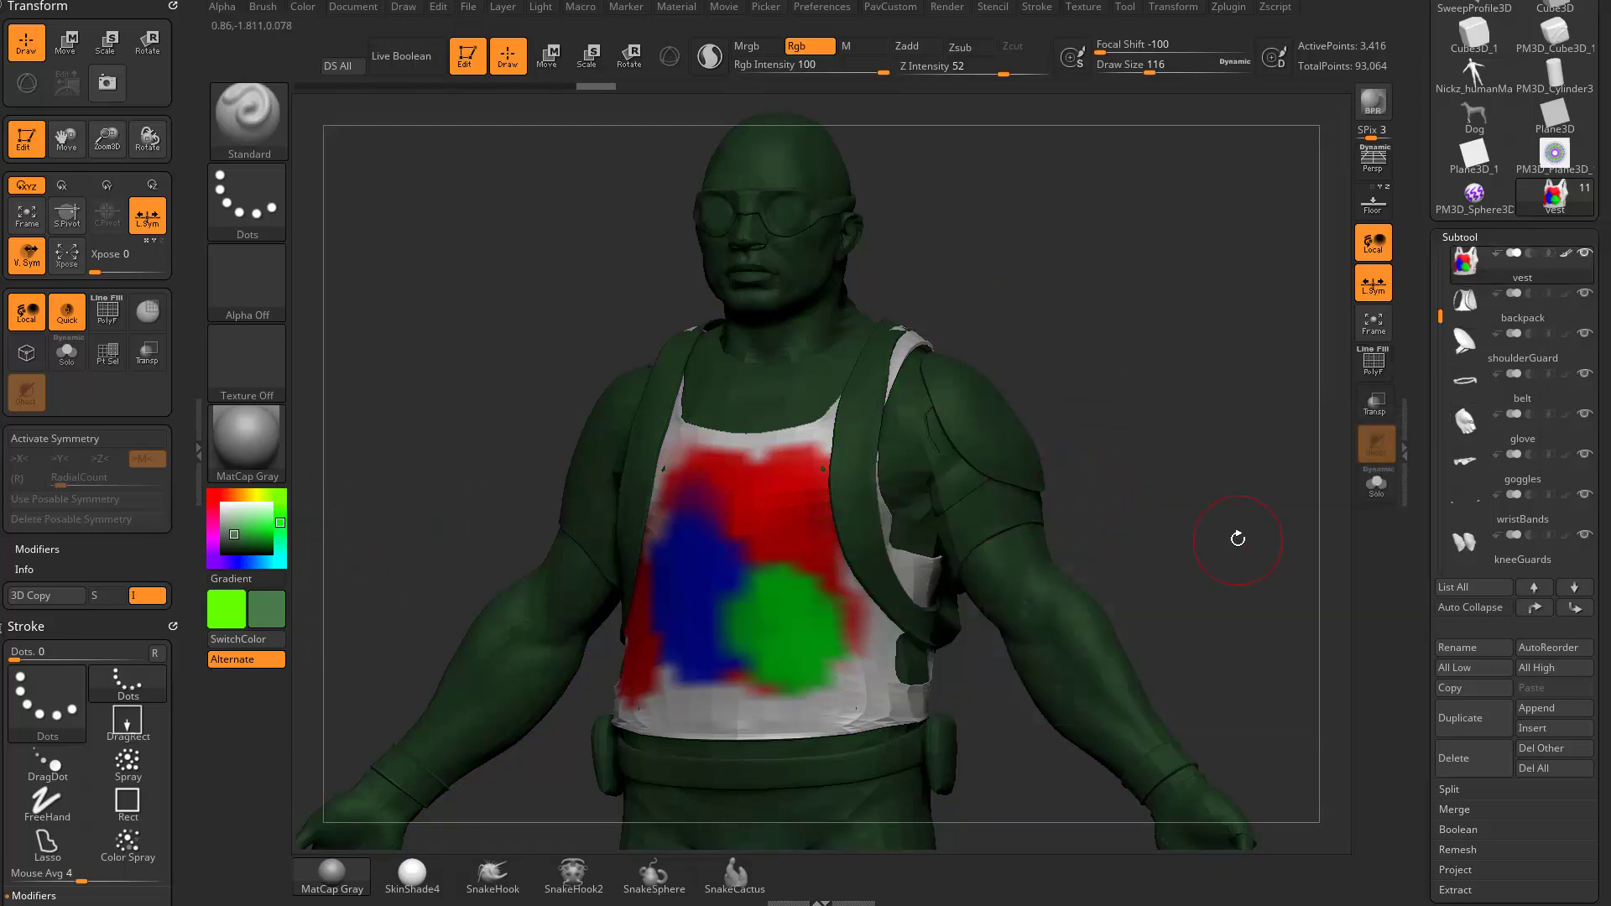
pyautogui.keyDown('shift'); pyautogui.click(1566, 254); pyautogui.keyUp('shift')
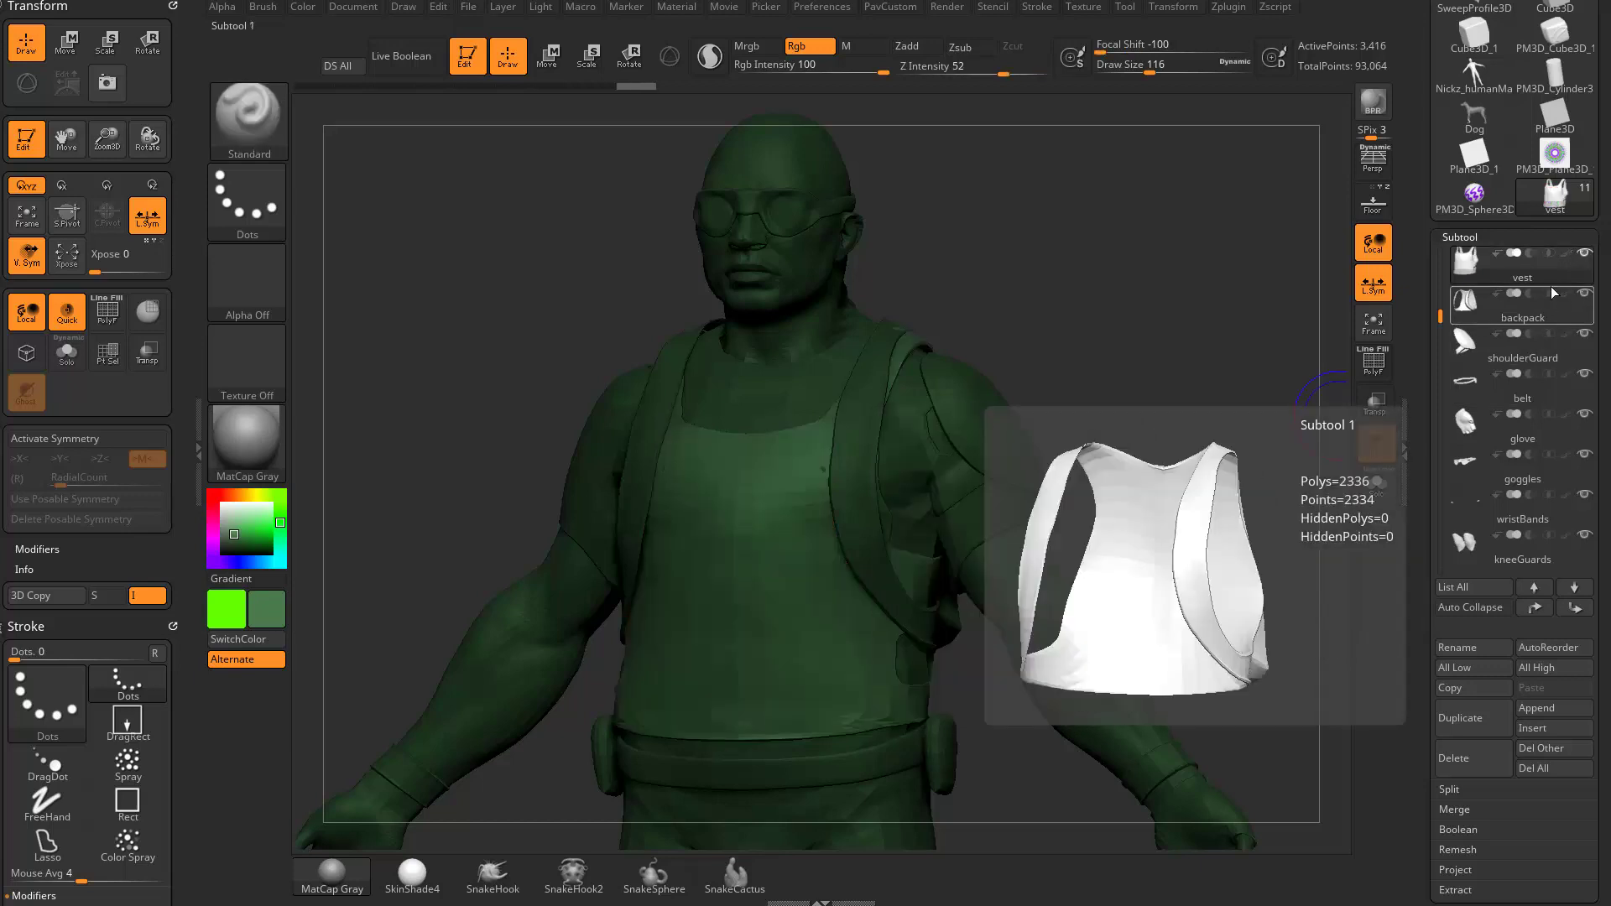
pyautogui.press('shift')
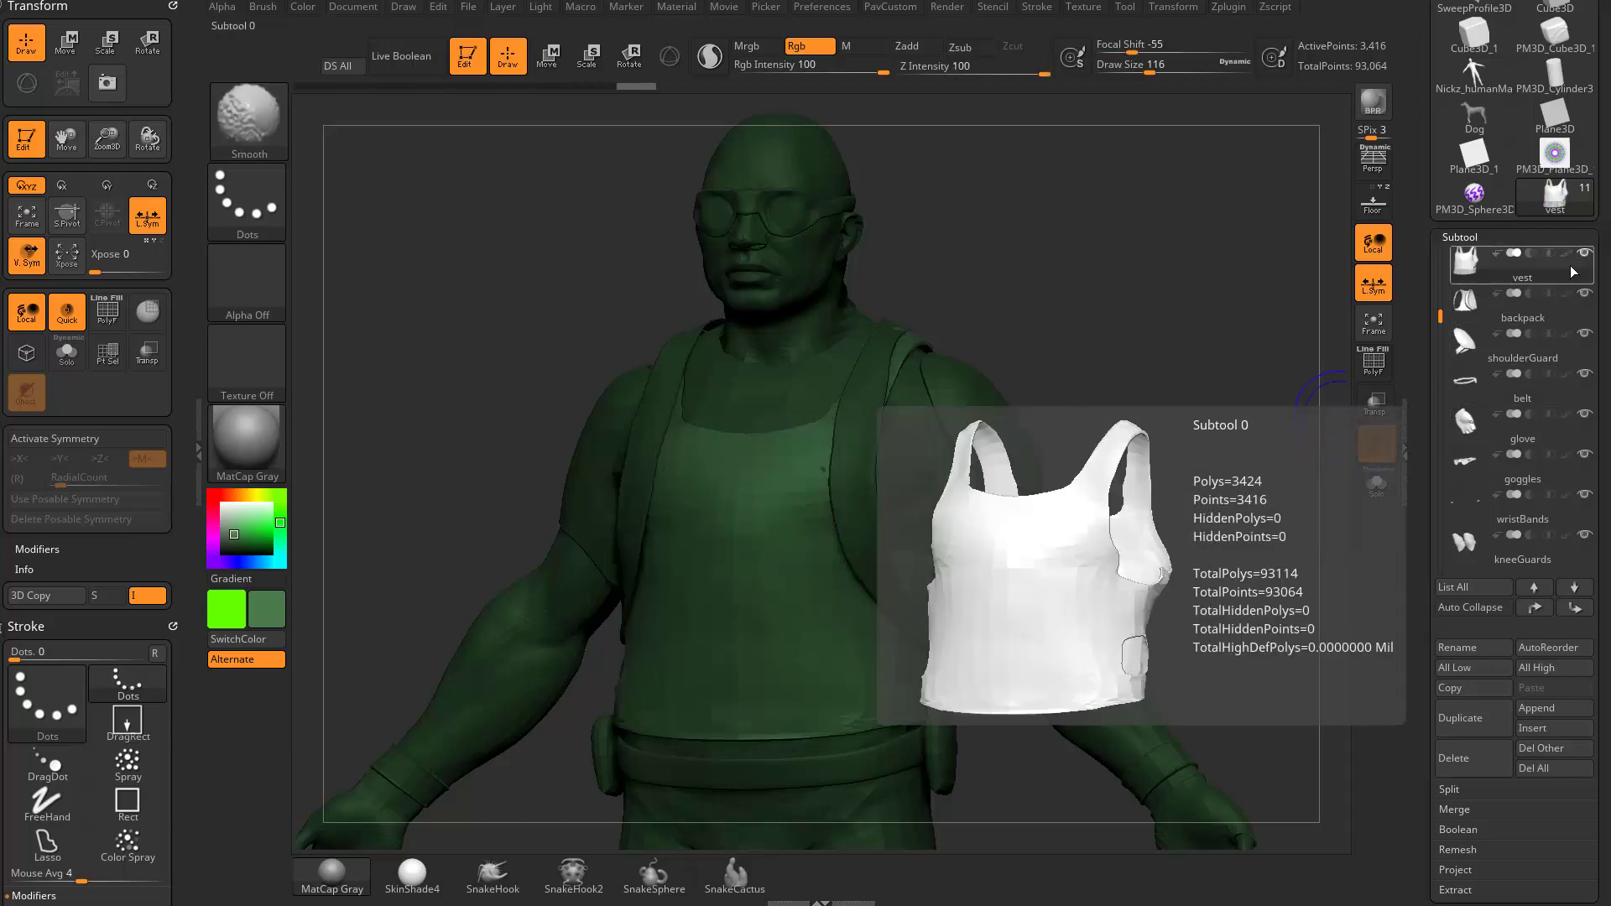
pyautogui.keyDown('shift'); pyautogui.click(1565, 255); pyautogui.keyUp('shift')
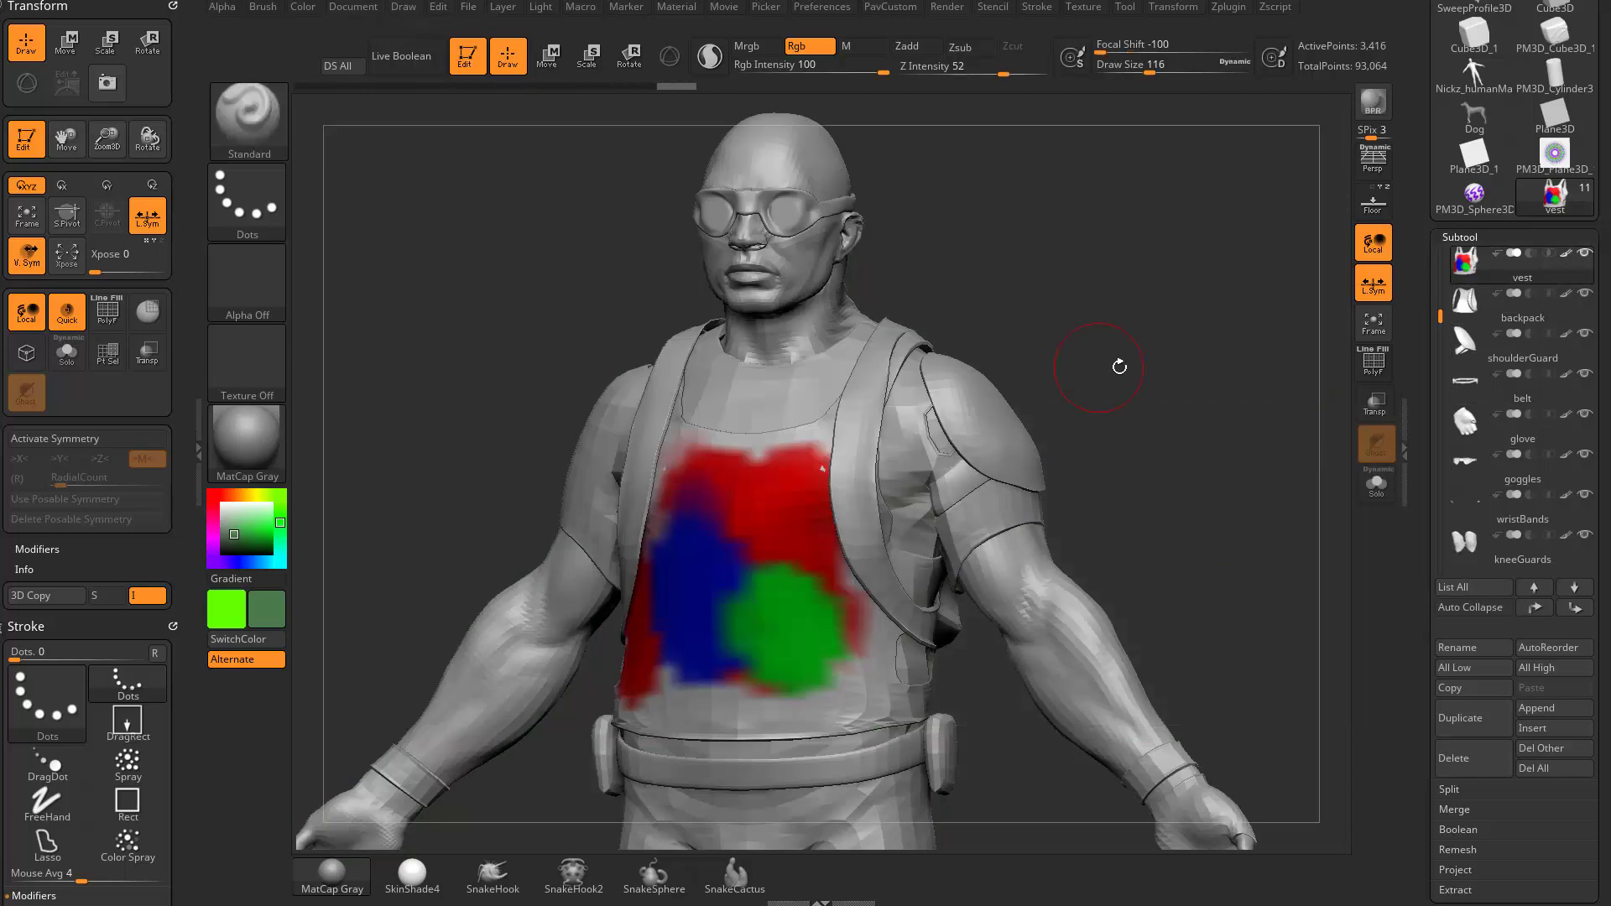
pyautogui.moveTo(1118, 365)
pyautogui.mouseDown()
pyautogui.moveTo(1241, 385)
pyautogui.moveTo(1079, 367)
pyautogui.mouseUp()
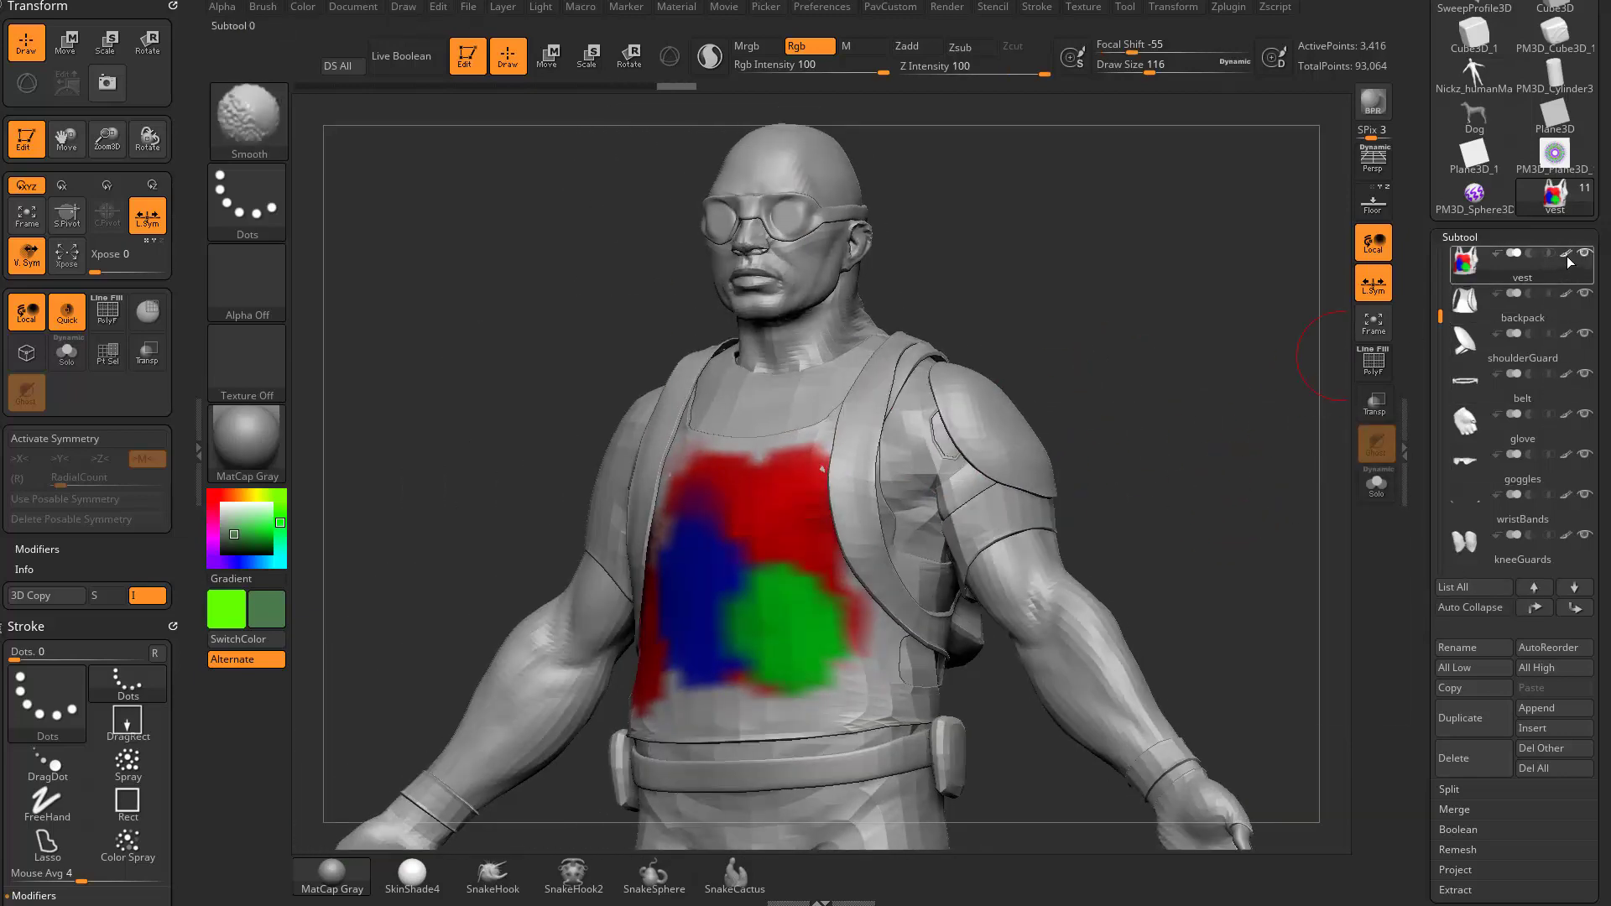
# - Set the current colour to white and toggle polypaint display for all subtools, leaving it off
pyautogui.keyDown('shift'); pyautogui.click(1565, 255); pyautogui.keyUp('shift')
pyautogui.click(222, 504)
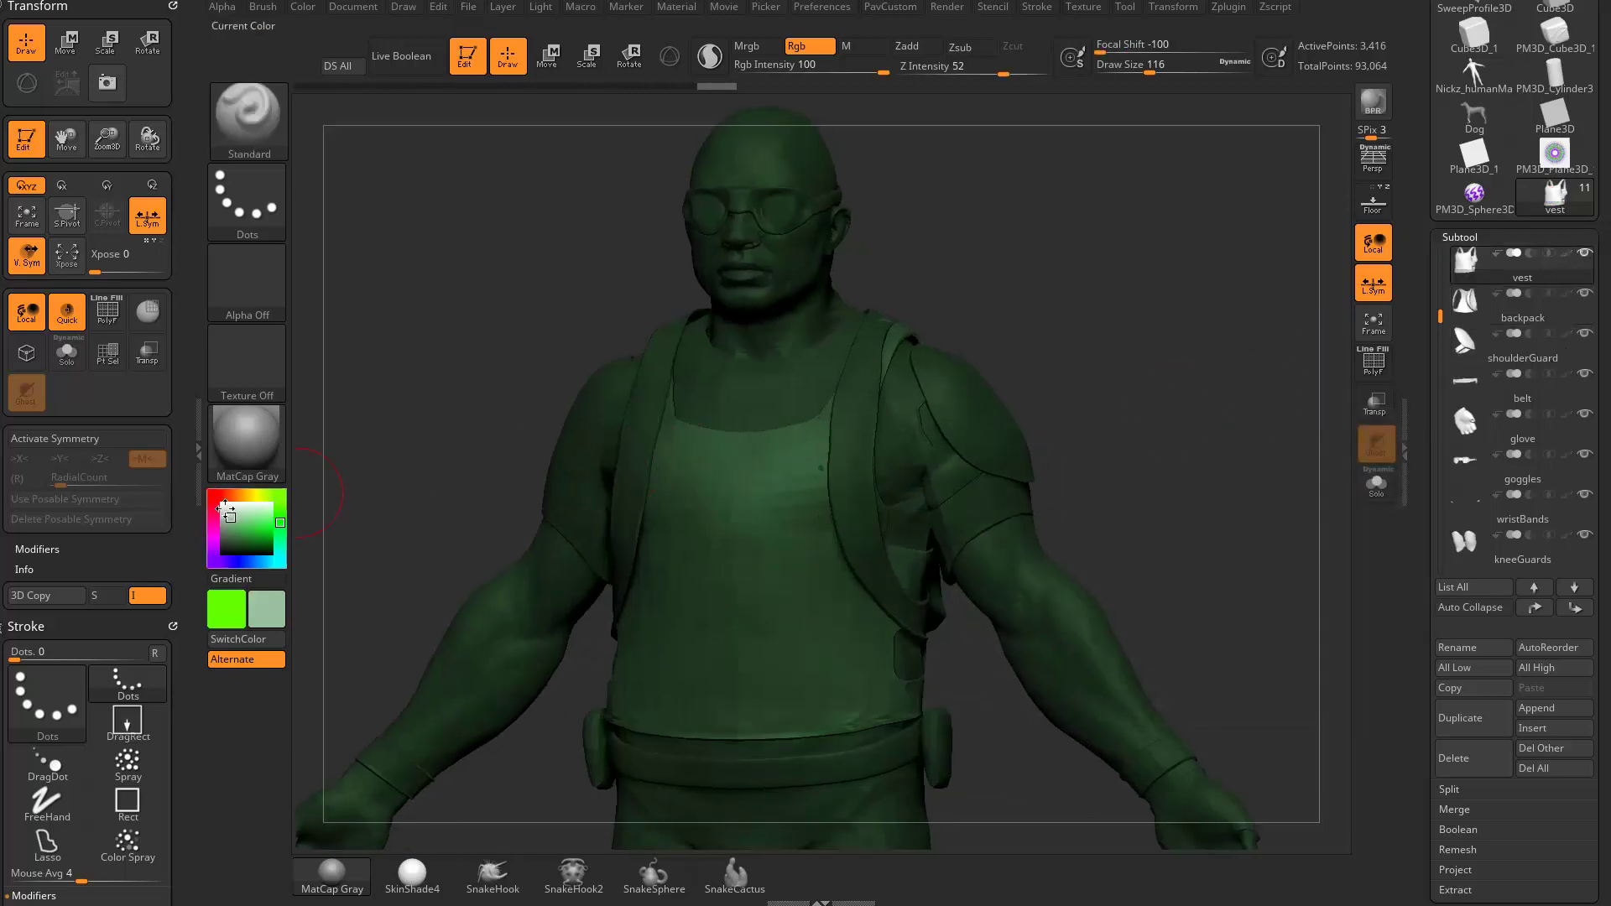
pyautogui.moveTo(1162, 319)
pyautogui.mouseDown()
pyautogui.moveTo(1061, 371)
pyautogui.moveTo(1078, 379)
pyautogui.mouseUp()
pyautogui.keyDown('shift'); pyautogui.click(1565, 255); pyautogui.keyUp('shift')
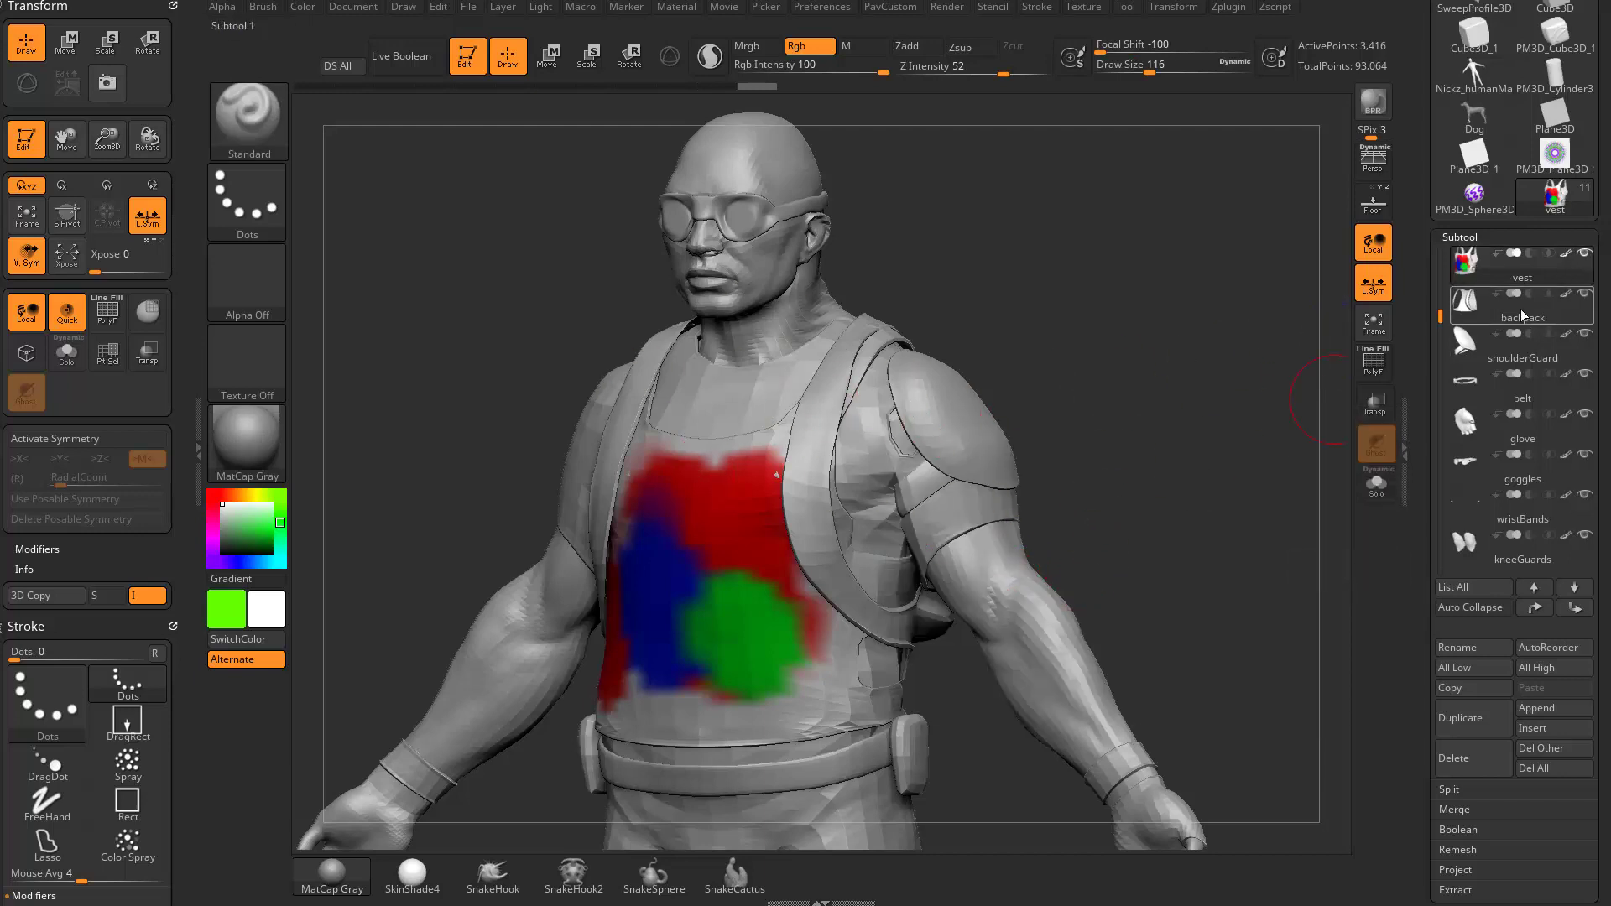
pyautogui.keyDown('shift'); pyautogui.click(1566, 255); pyautogui.keyUp('shift')
# - Switch the active subtool on the model to the shoulder guard, the backpack and the soldier's body in turn
pyautogui.keyDown('alt'); pyautogui.click(950, 401); pyautogui.keyUp('alt')
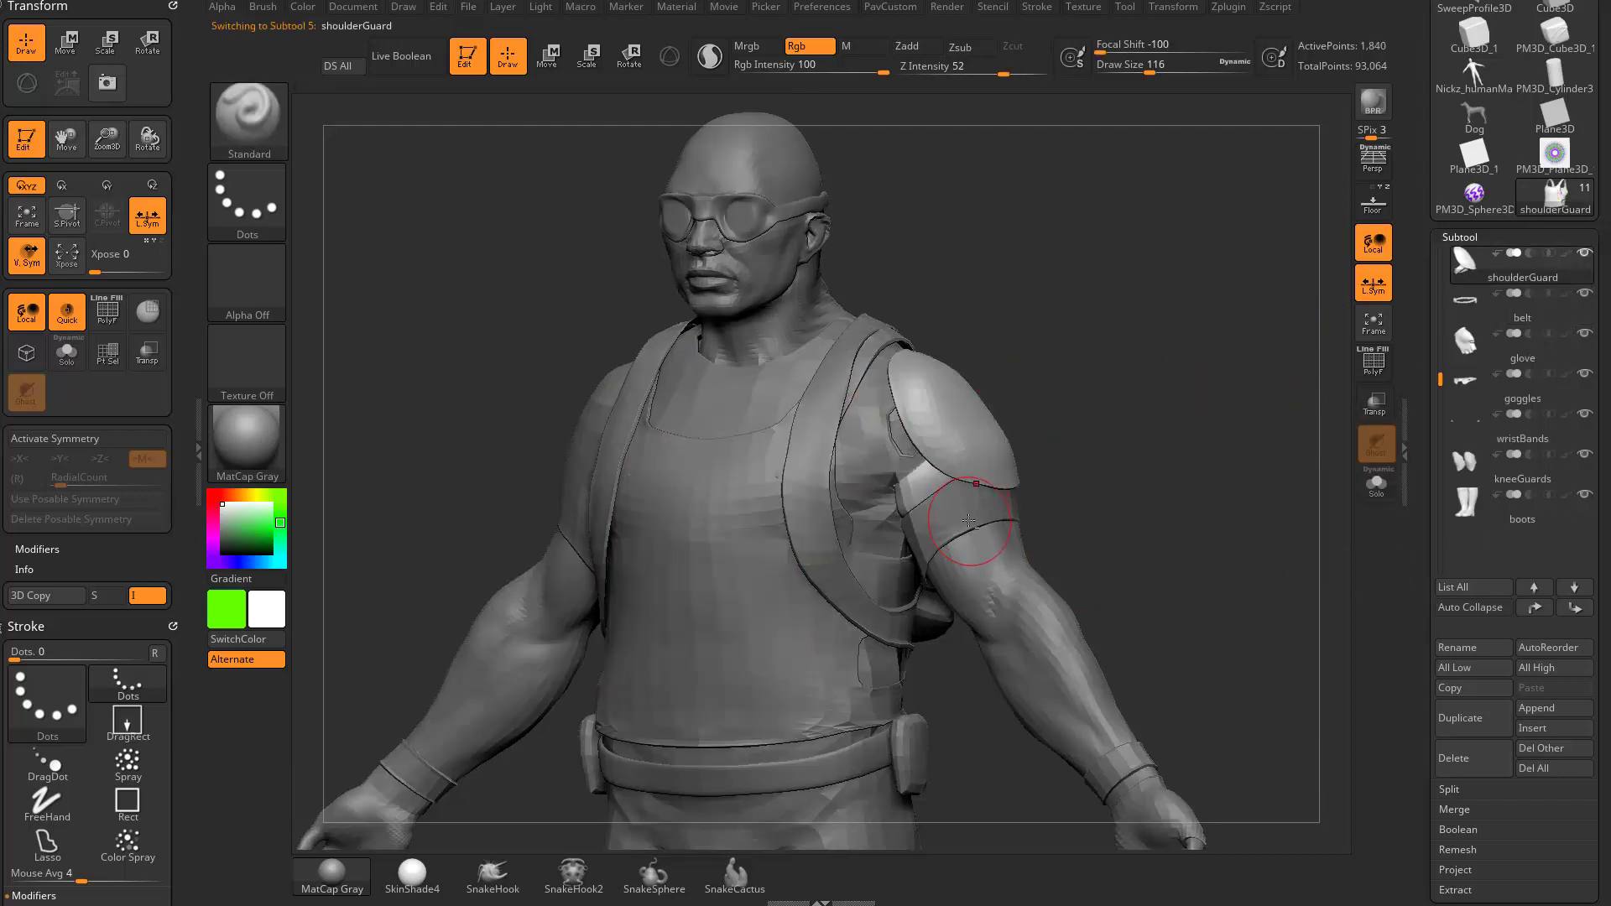
pyautogui.keyDown('alt'); pyautogui.click(783, 445); pyautogui.keyUp('alt')
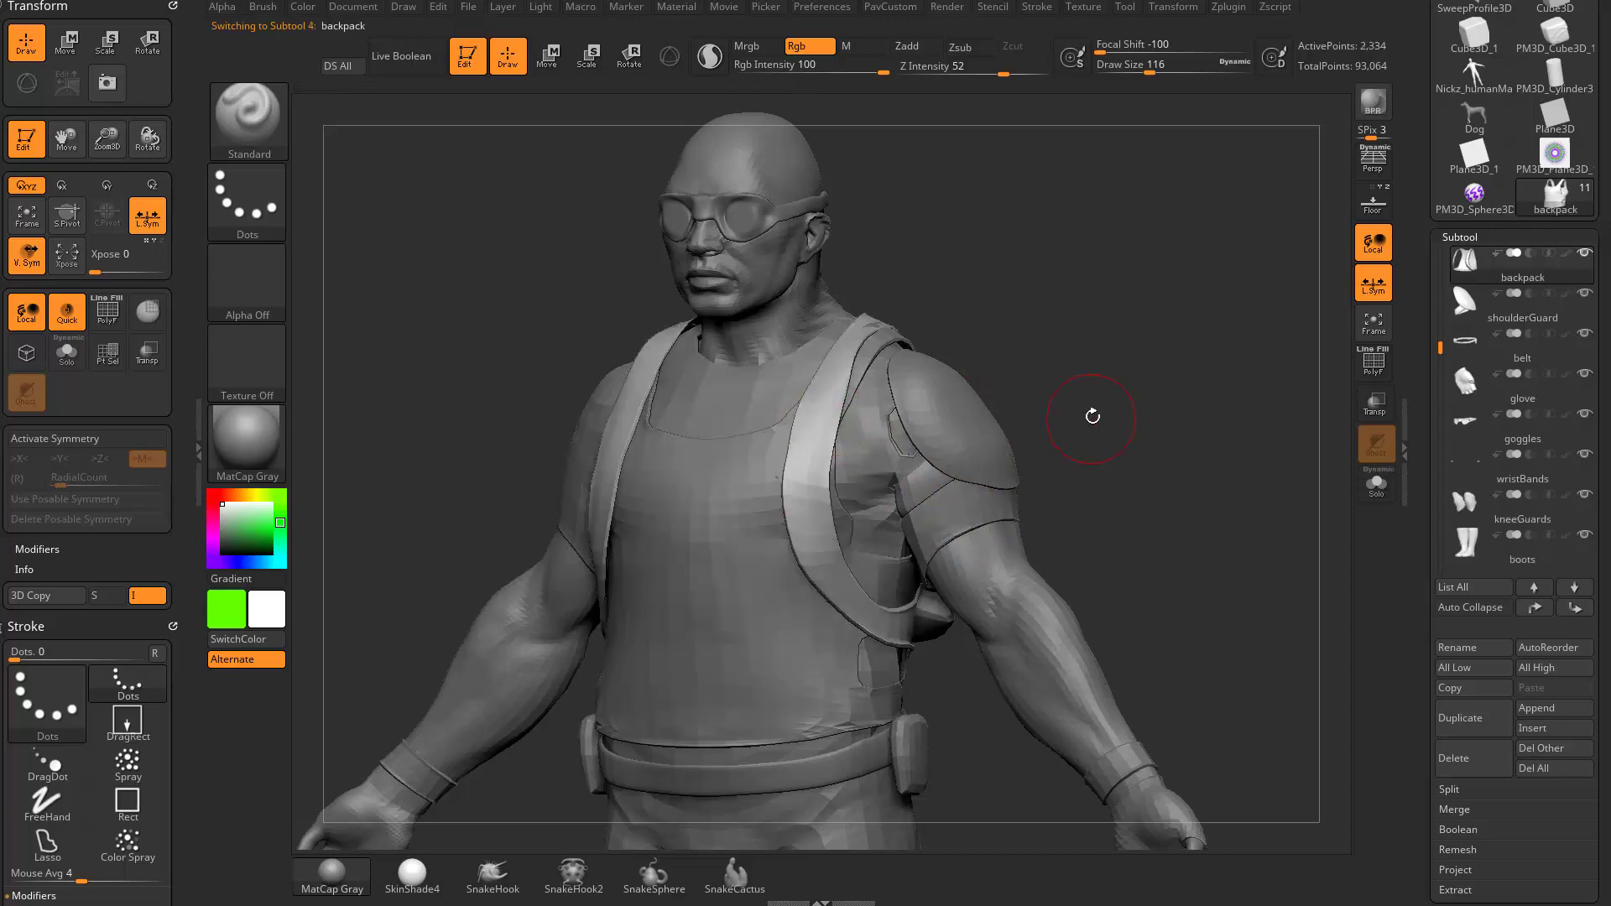
pyautogui.moveTo(1121, 356); pyautogui.dragTo(1166, 373)
pyautogui.keyDown('alt'); pyautogui.moveTo(1136, 425); pyautogui.dragTo(1107, 453); pyautogui.keyUp('alt')
pyautogui.keyDown('alt'); pyautogui.click(964, 560); pyautogui.keyUp('alt')
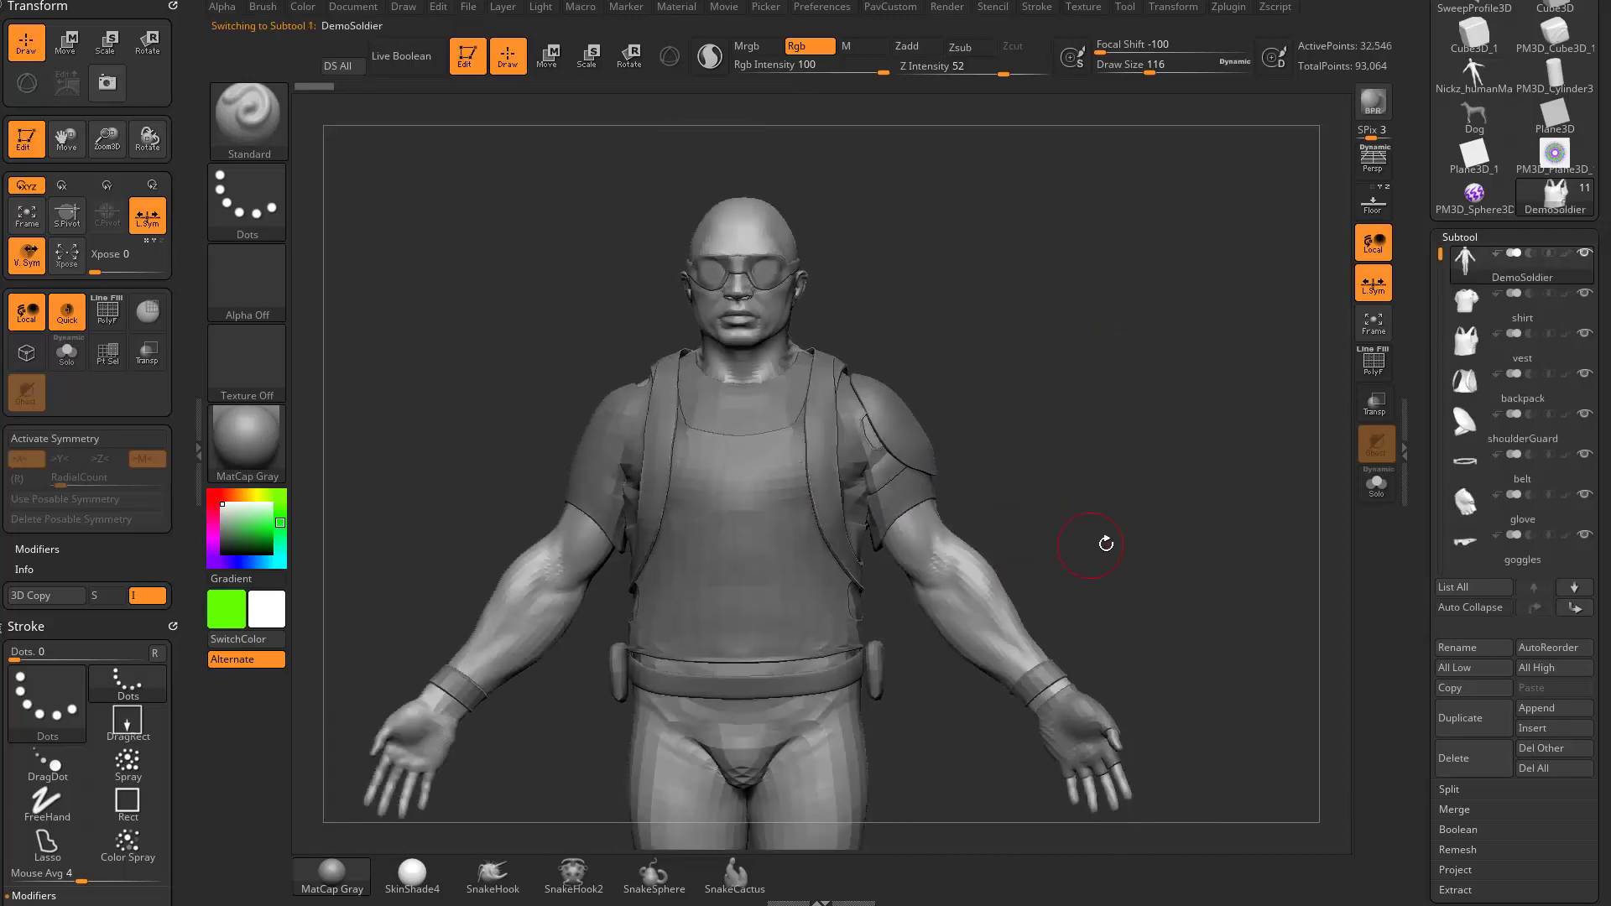
# - Make the shoulder guard the active subtool
pyautogui.moveTo(1104, 543)
pyautogui.mouseDown()
pyautogui.moveTo(1082, 554)
pyautogui.moveTo(1116, 545)
pyautogui.mouseUp()
pyautogui.moveTo(1049, 418); pyautogui.dragTo(1109, 411)
pyautogui.moveTo(1109, 420); pyautogui.dragTo(1040, 436)
pyautogui.keyDown('alt'); pyautogui.click(906, 484); pyautogui.keyUp('alt')
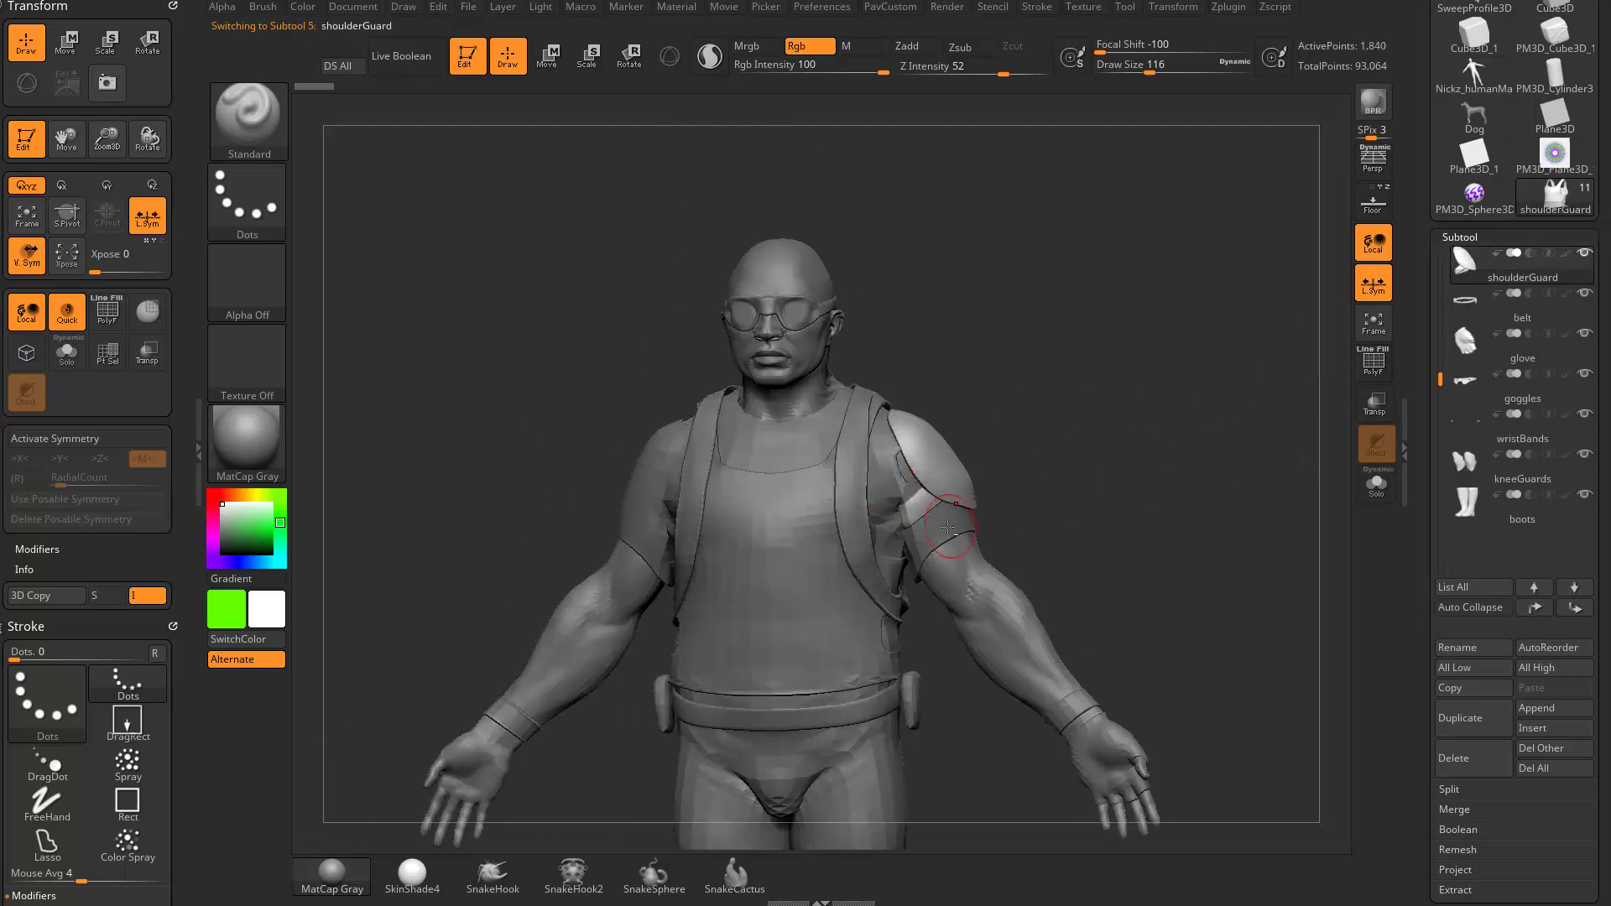
# - Make the vest the active subtool and examine the masked object and inactive subtool dimming settings in the Edit preferences
pyautogui.keyDown('alt'); pyautogui.click(811, 571); pyautogui.keyUp('alt')
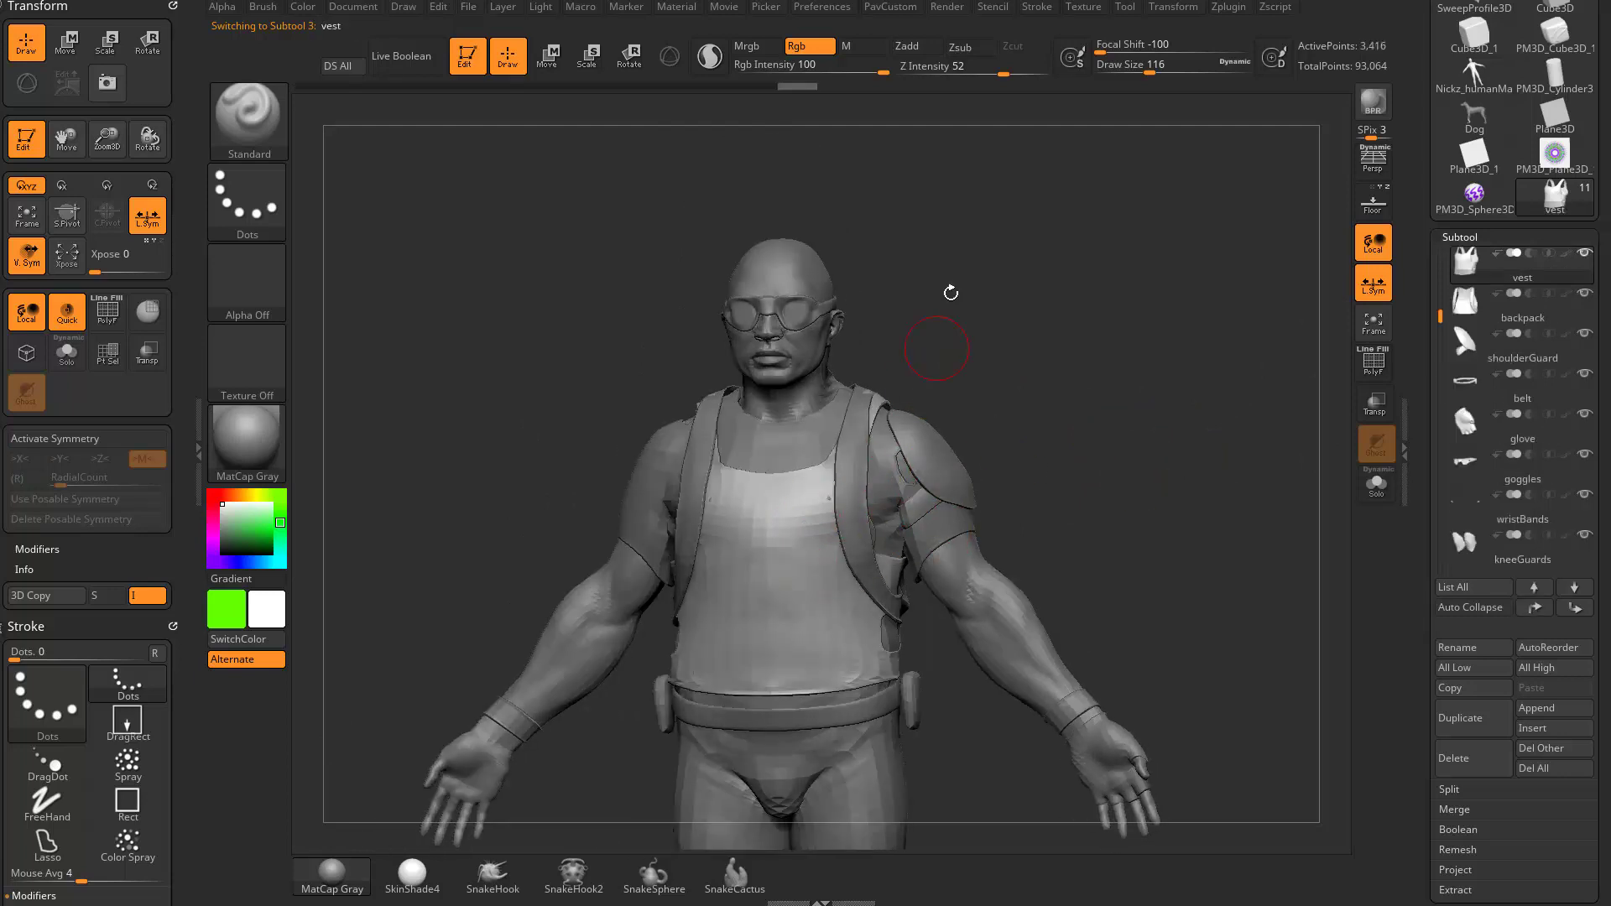
pyautogui.click(819, 8)
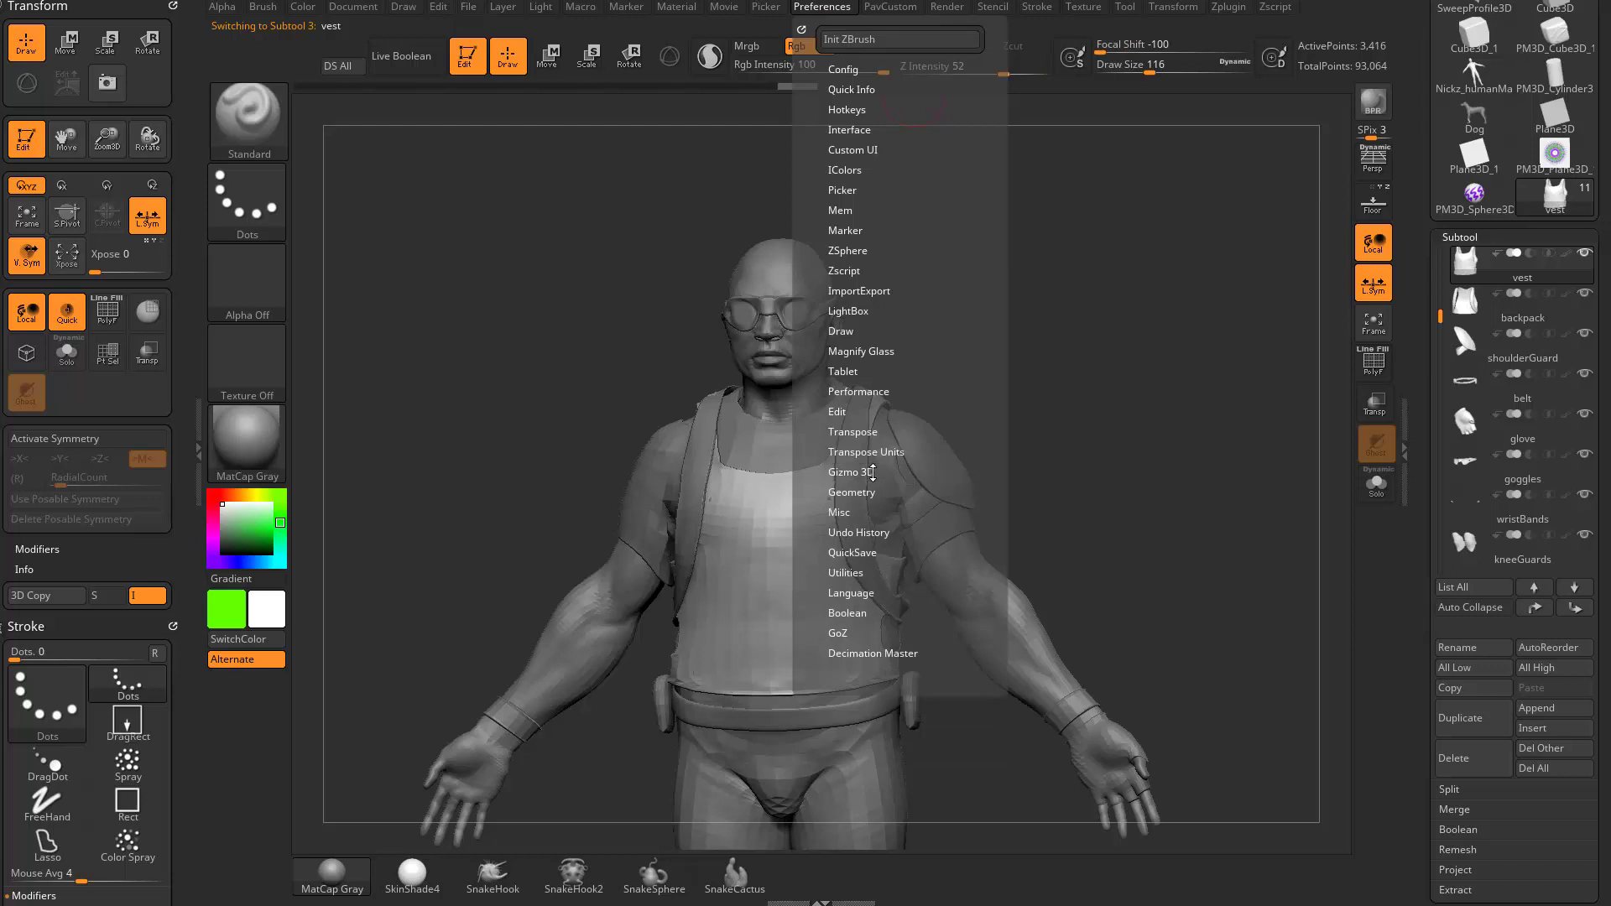
pyautogui.click(846, 412)
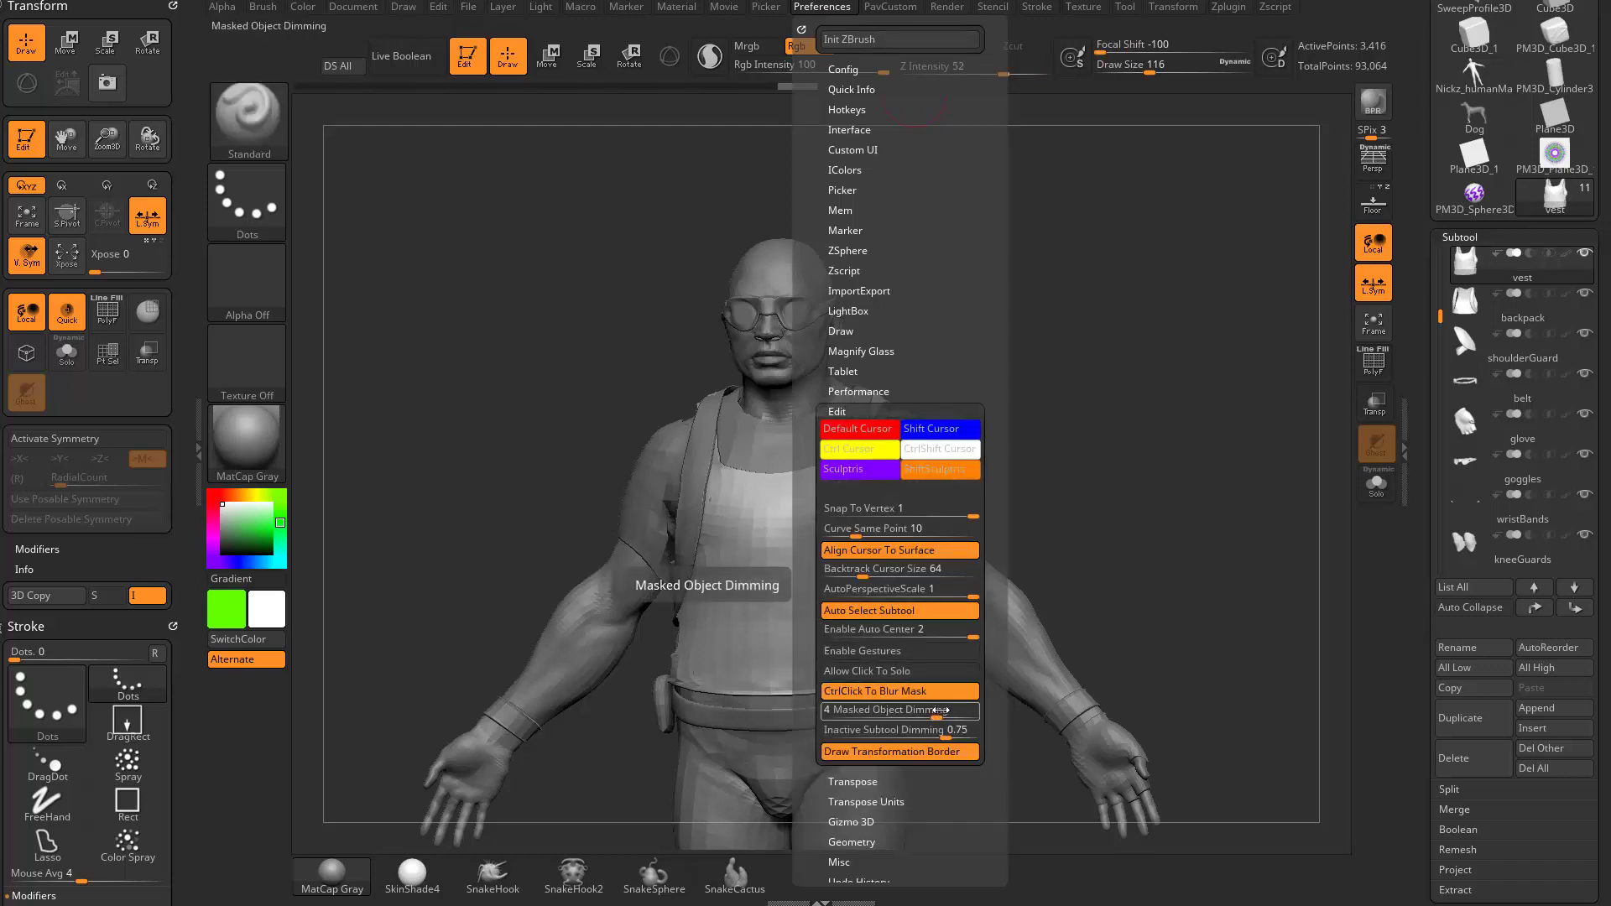
pyautogui.press('ctrl')
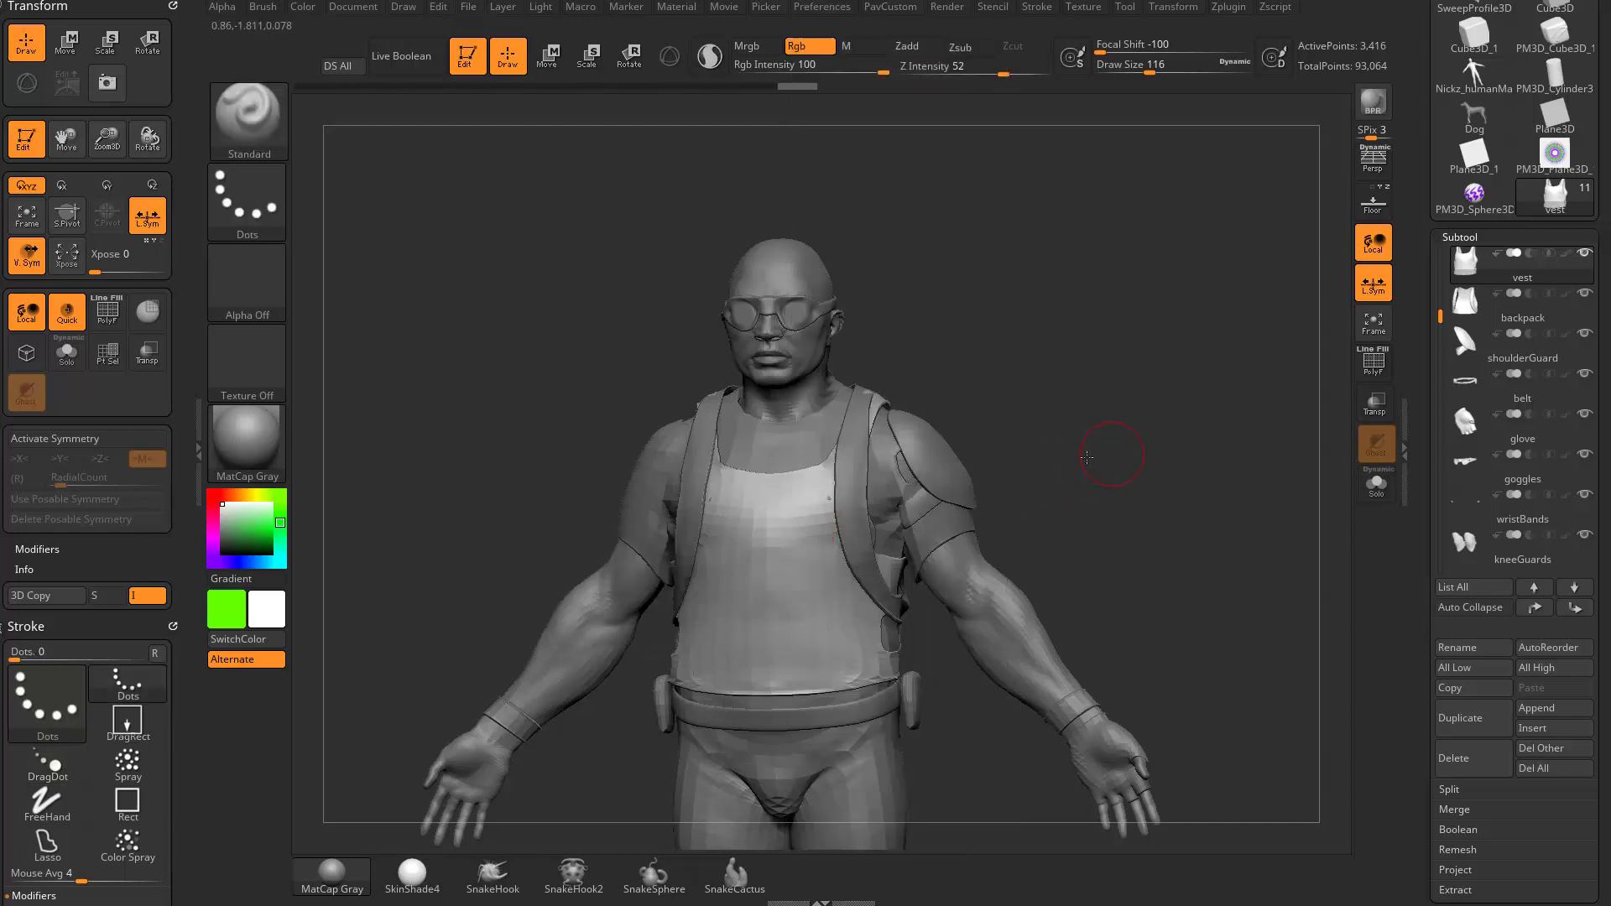
# - Switch the active subtool through the shoulder guard, the soldier's body and the shirt, and show polypaint on all subtools
pyautogui.moveTo(1096, 460); pyautogui.dragTo(1023, 497)
pyautogui.keyDown('alt'); pyautogui.click(941, 480); pyautogui.keyUp('alt')
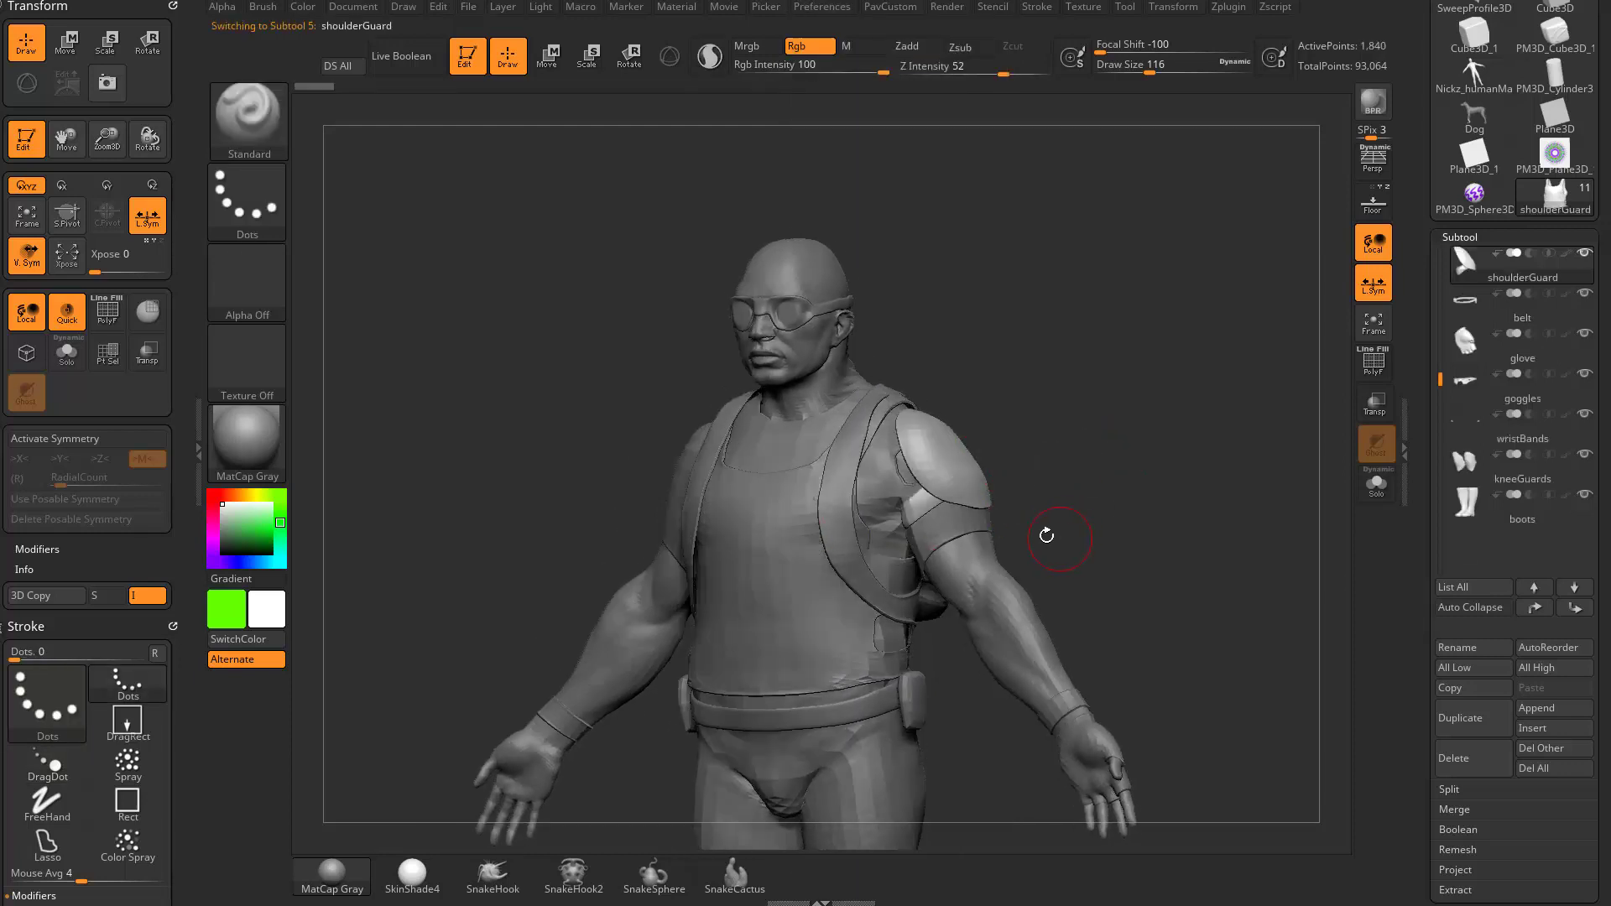
pyautogui.keyDown('alt'); pyautogui.click(969, 595); pyautogui.keyUp('alt')
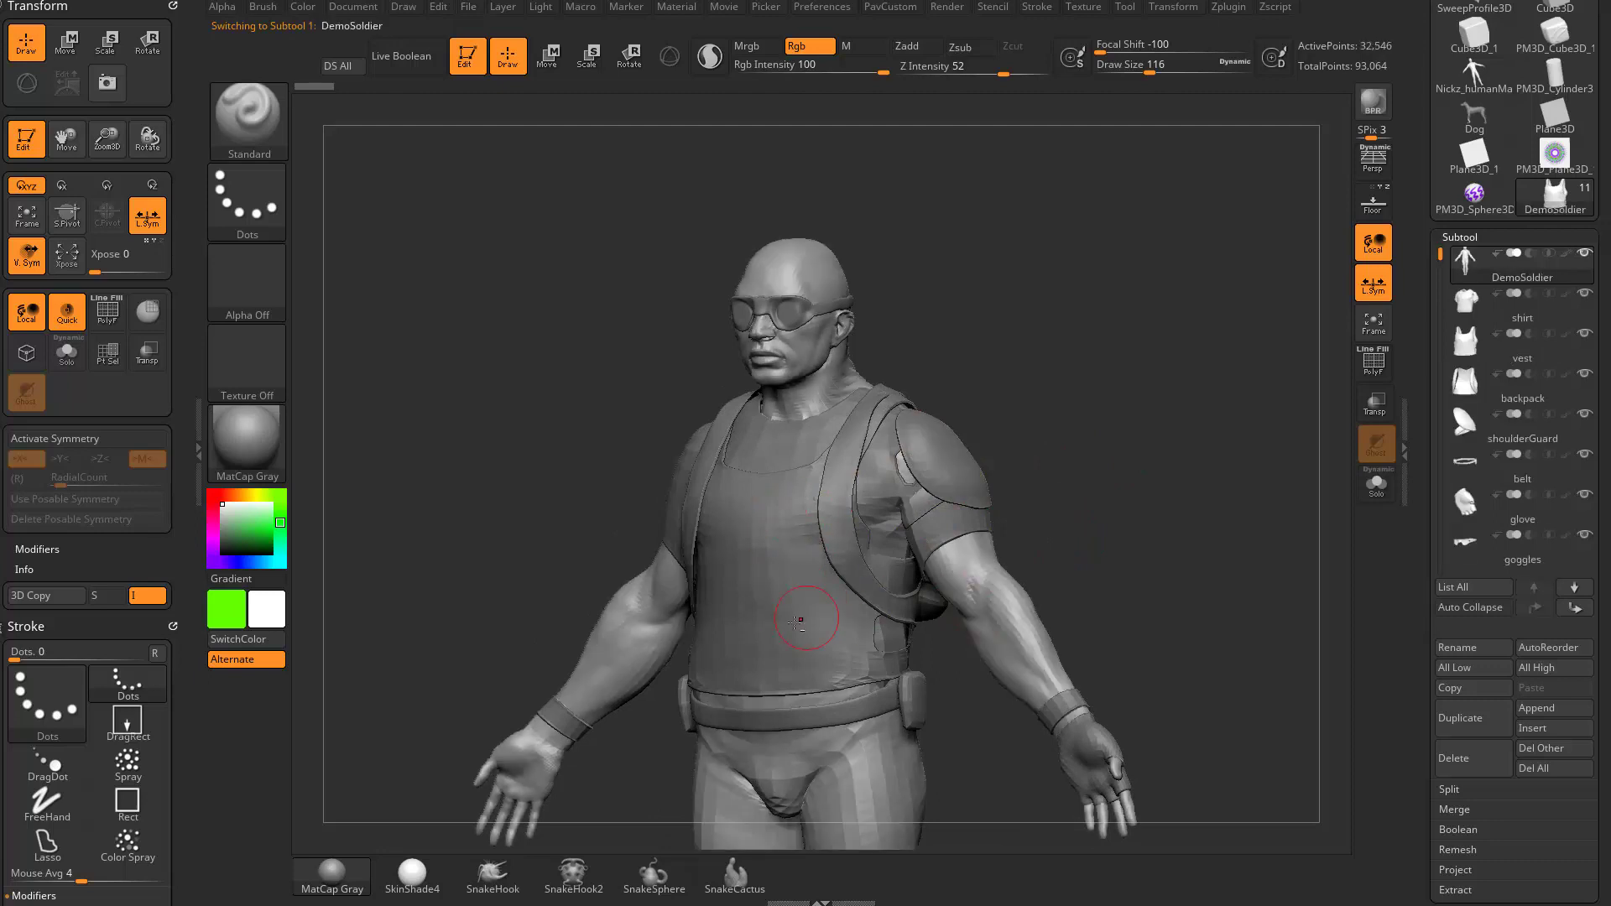
pyautogui.keyDown('alt'); pyautogui.click(822, 539); pyautogui.keyUp('alt')
pyautogui.moveTo(1074, 470)
pyautogui.mouseDown()
pyautogui.moveTo(1090, 470)
pyautogui.moveTo(1082, 448)
pyautogui.mouseUp()
pyautogui.moveTo(970, 479); pyautogui.dragTo(1083, 469)
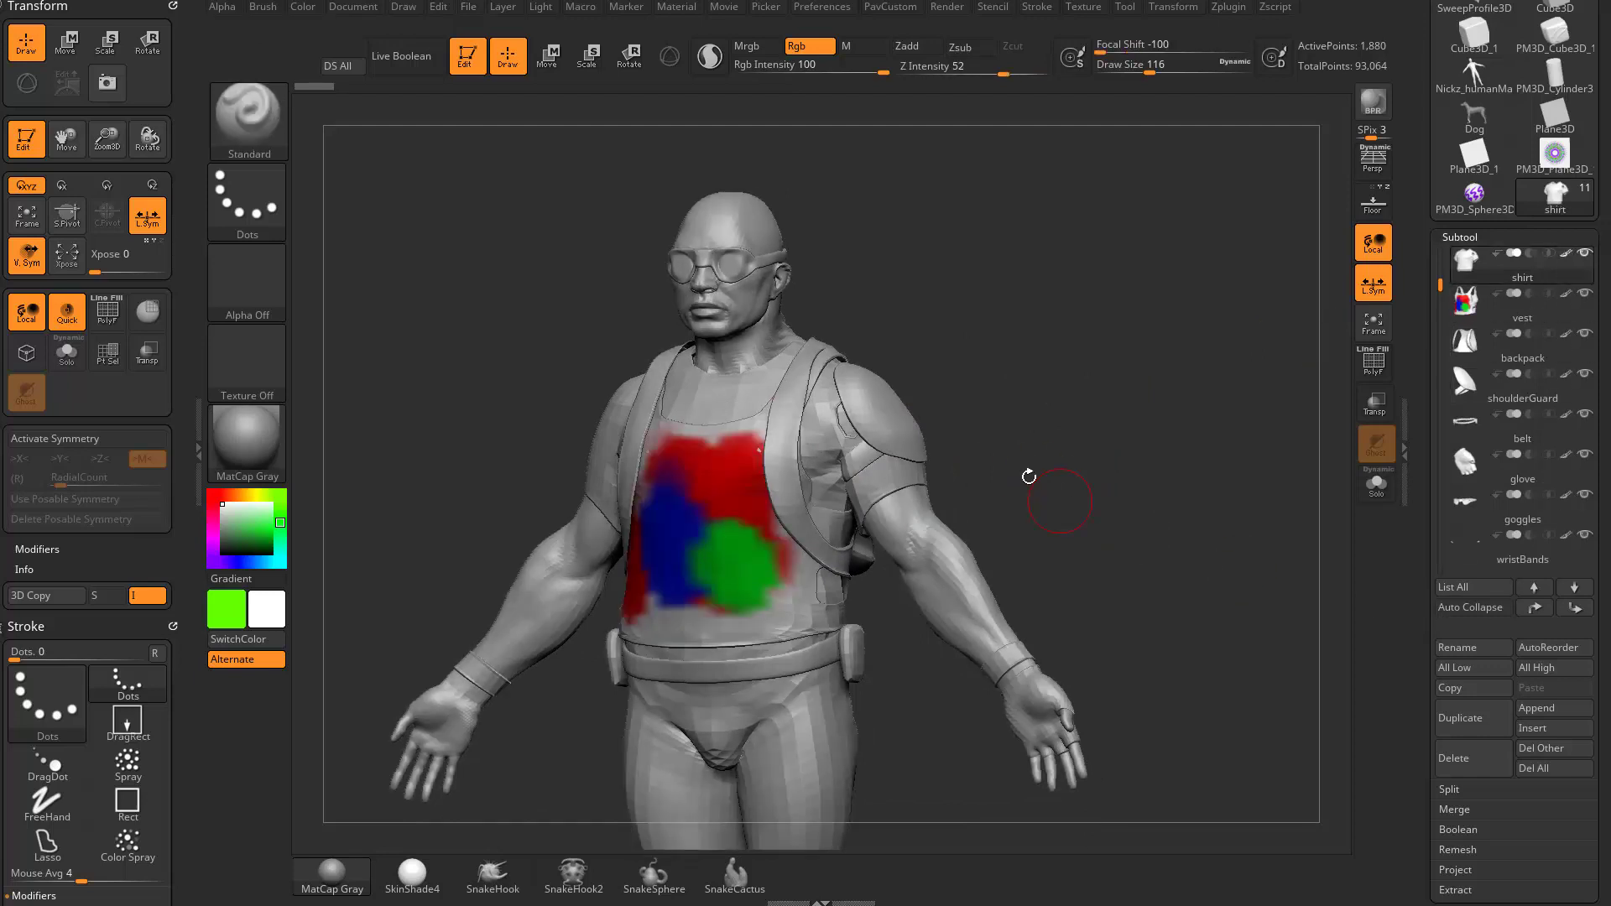
# - Switch the active subtool on the model to the soldier's body and from there to the goggles
pyautogui.moveTo(1029, 477); pyautogui.dragTo(904, 479)
pyautogui.keyDown('alt'); pyautogui.click(837, 552); pyautogui.keyUp('alt')
pyautogui.moveTo(1136, 486); pyautogui.dragTo(783, 585)
pyautogui.moveTo(846, 543); pyautogui.dragTo(1057, 528)
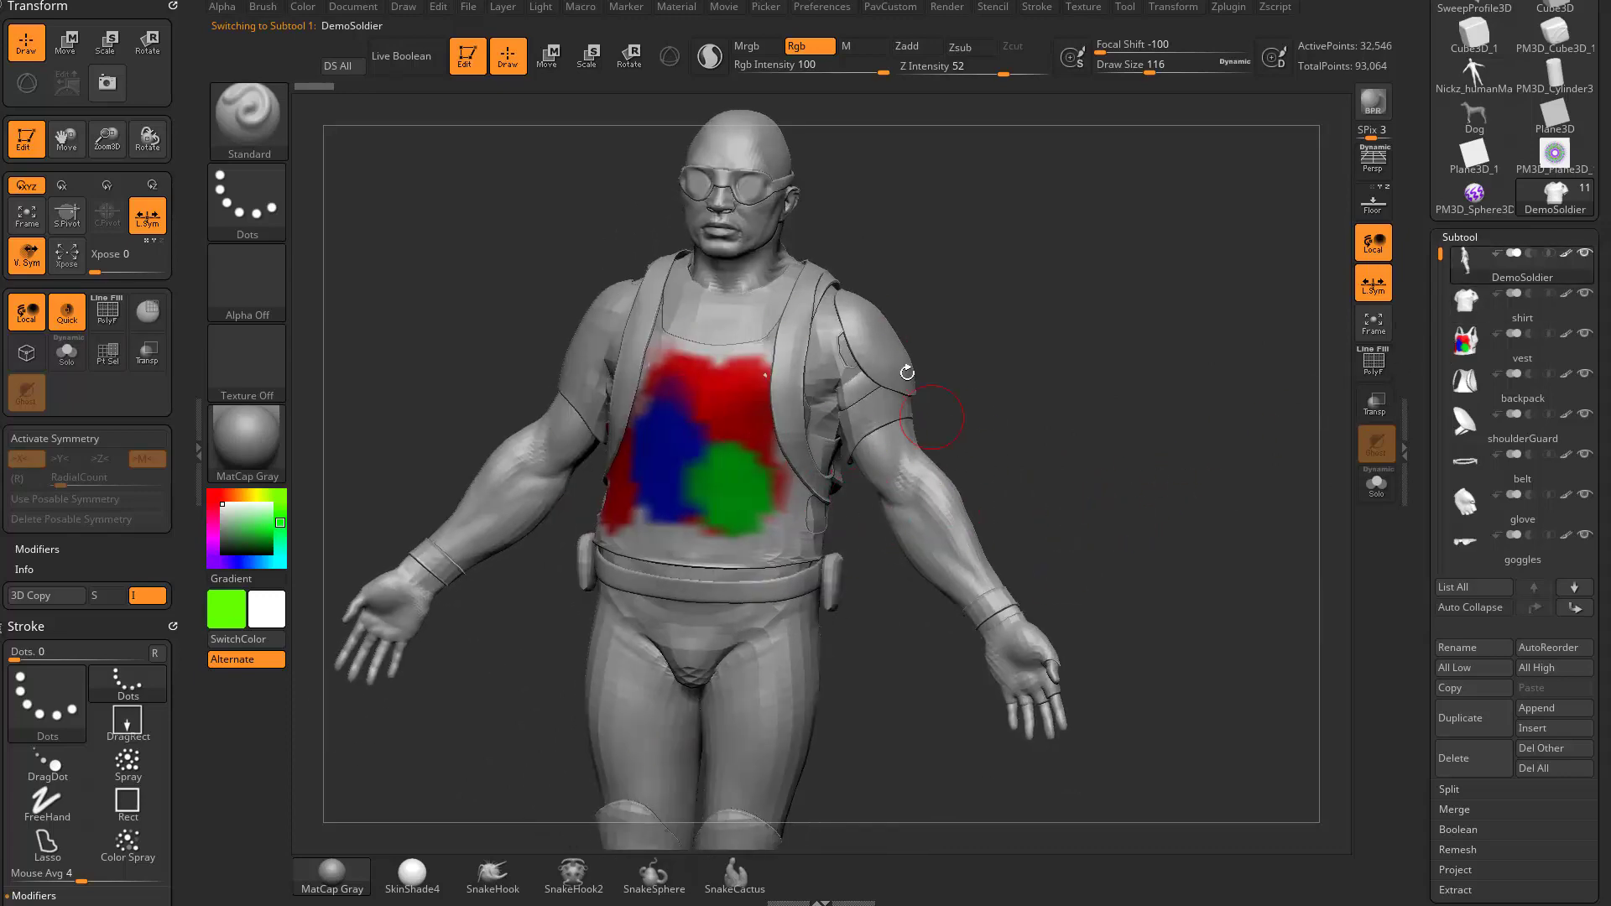
pyautogui.keyDown('alt'); pyautogui.moveTo(1085, 301); pyautogui.dragTo(958, 343); pyautogui.keyUp('alt')
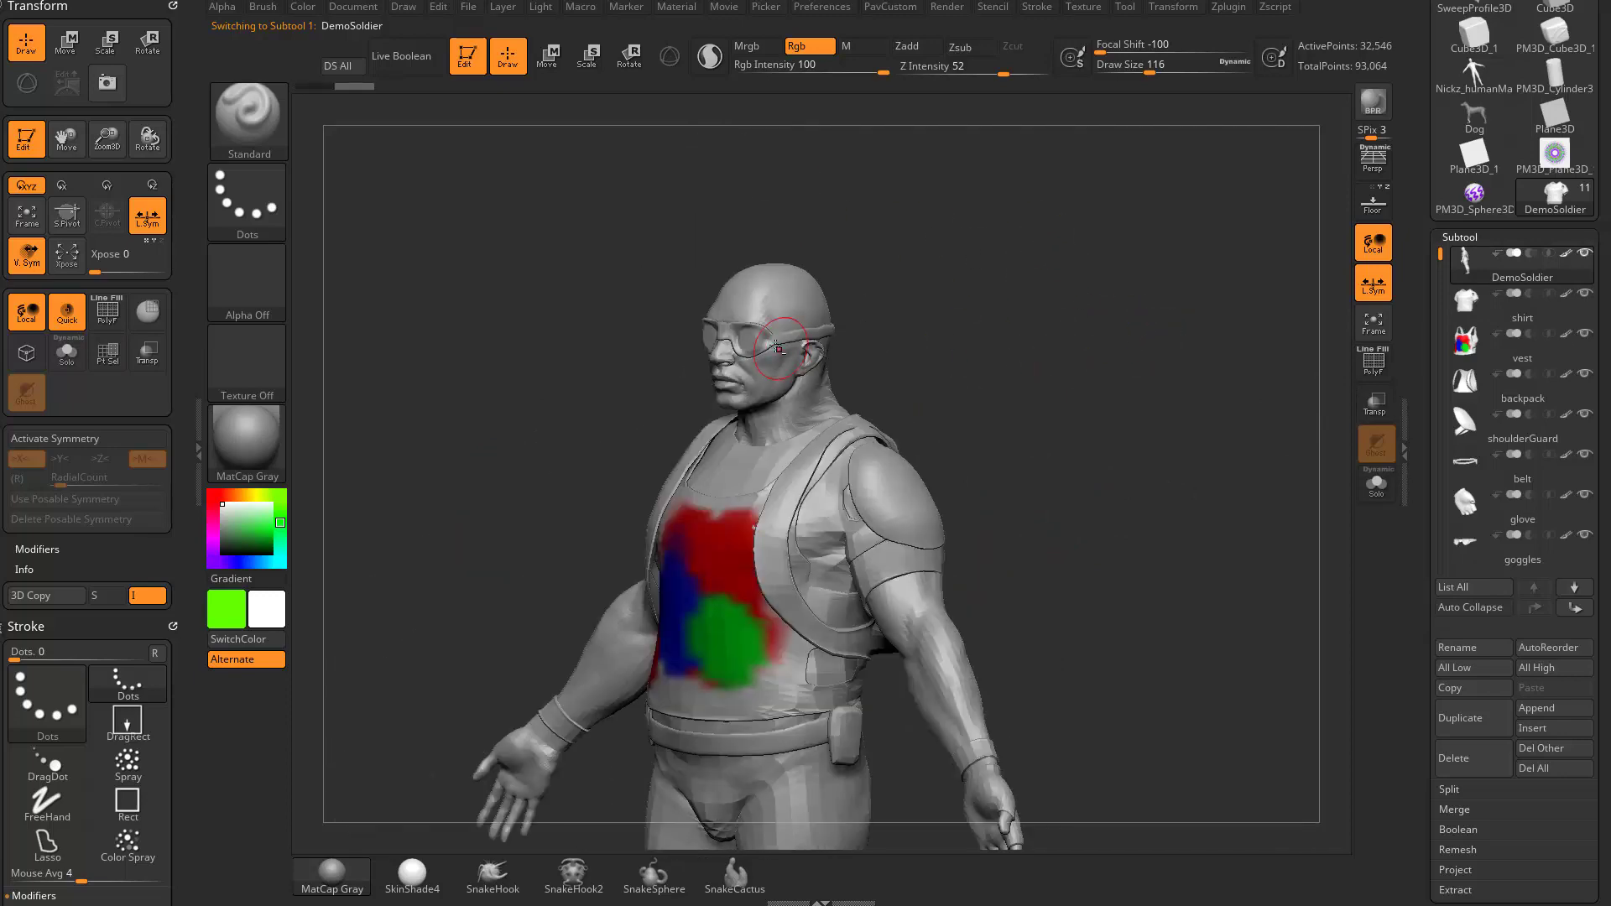
pyautogui.keyDown('alt'); pyautogui.click(773, 325); pyautogui.keyUp('alt')
pyautogui.moveTo(1085, 374)
pyautogui.mouseDown()
pyautogui.moveTo(1128, 367)
pyautogui.moveTo(1071, 382)
pyautogui.moveTo(1084, 389)
pyautogui.mouseUp()
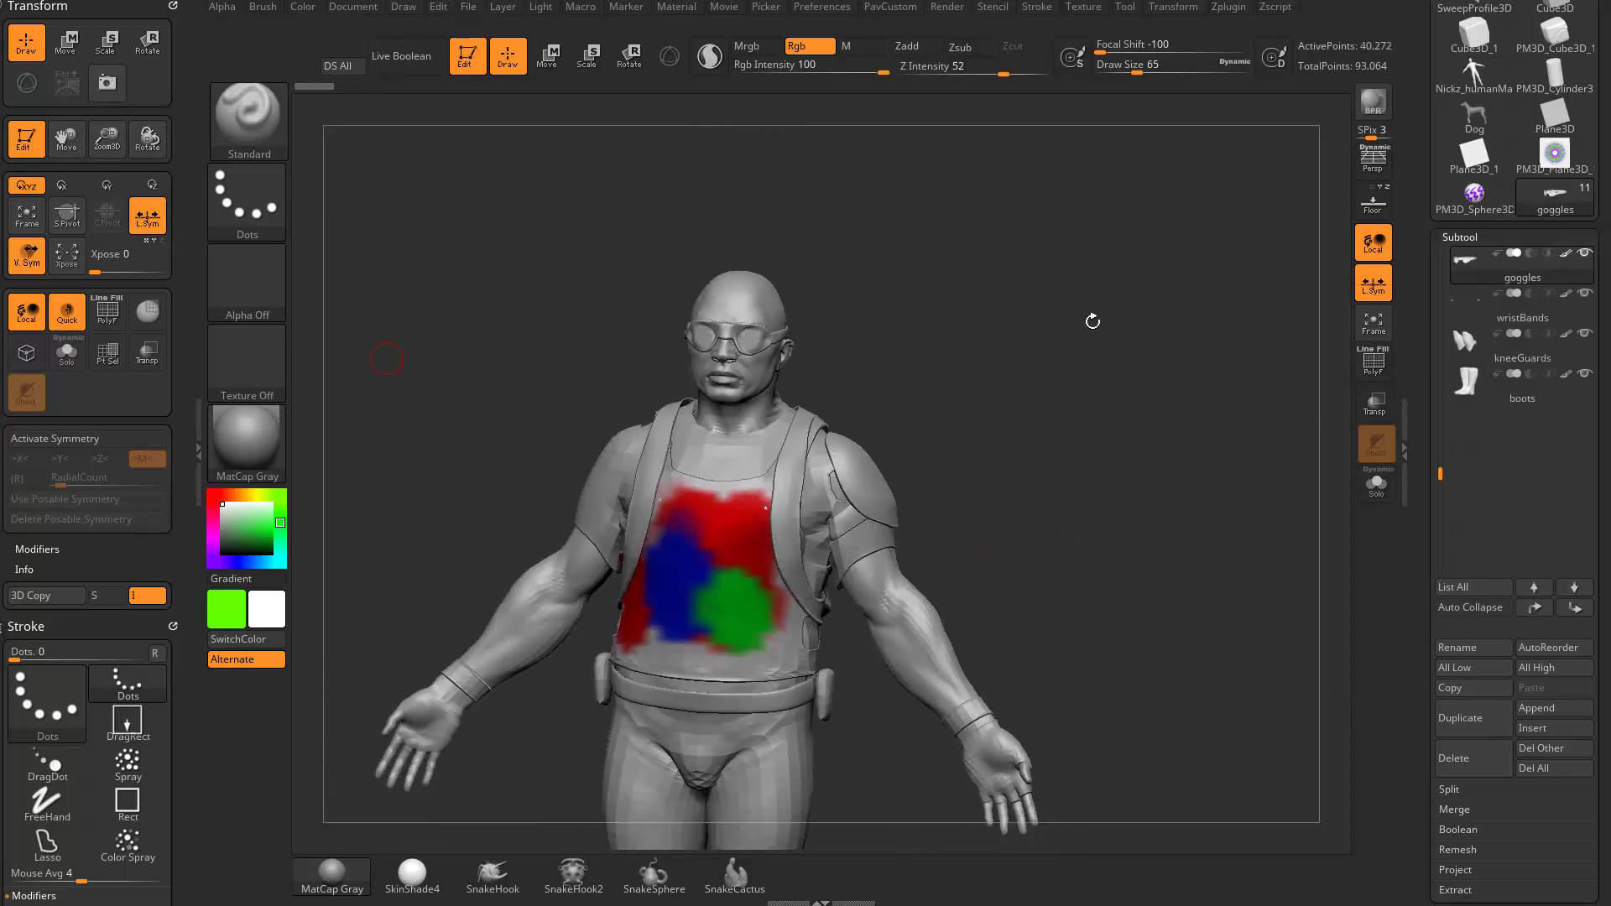
# - Set the brush's draw size to 104 and restrict painting to the material channel (M) only
pyautogui.keyDown('shift'); pyautogui.moveTo(1092, 321); pyautogui.dragTo(1079, 285); pyautogui.keyUp('shift')
pyautogui.press('s')
pyautogui.moveTo(852, 224); pyautogui.dragTo(929, 290)
pyautogui.moveTo(929, 293); pyautogui.dragTo(952, 293)
pyautogui.click(864, 48)
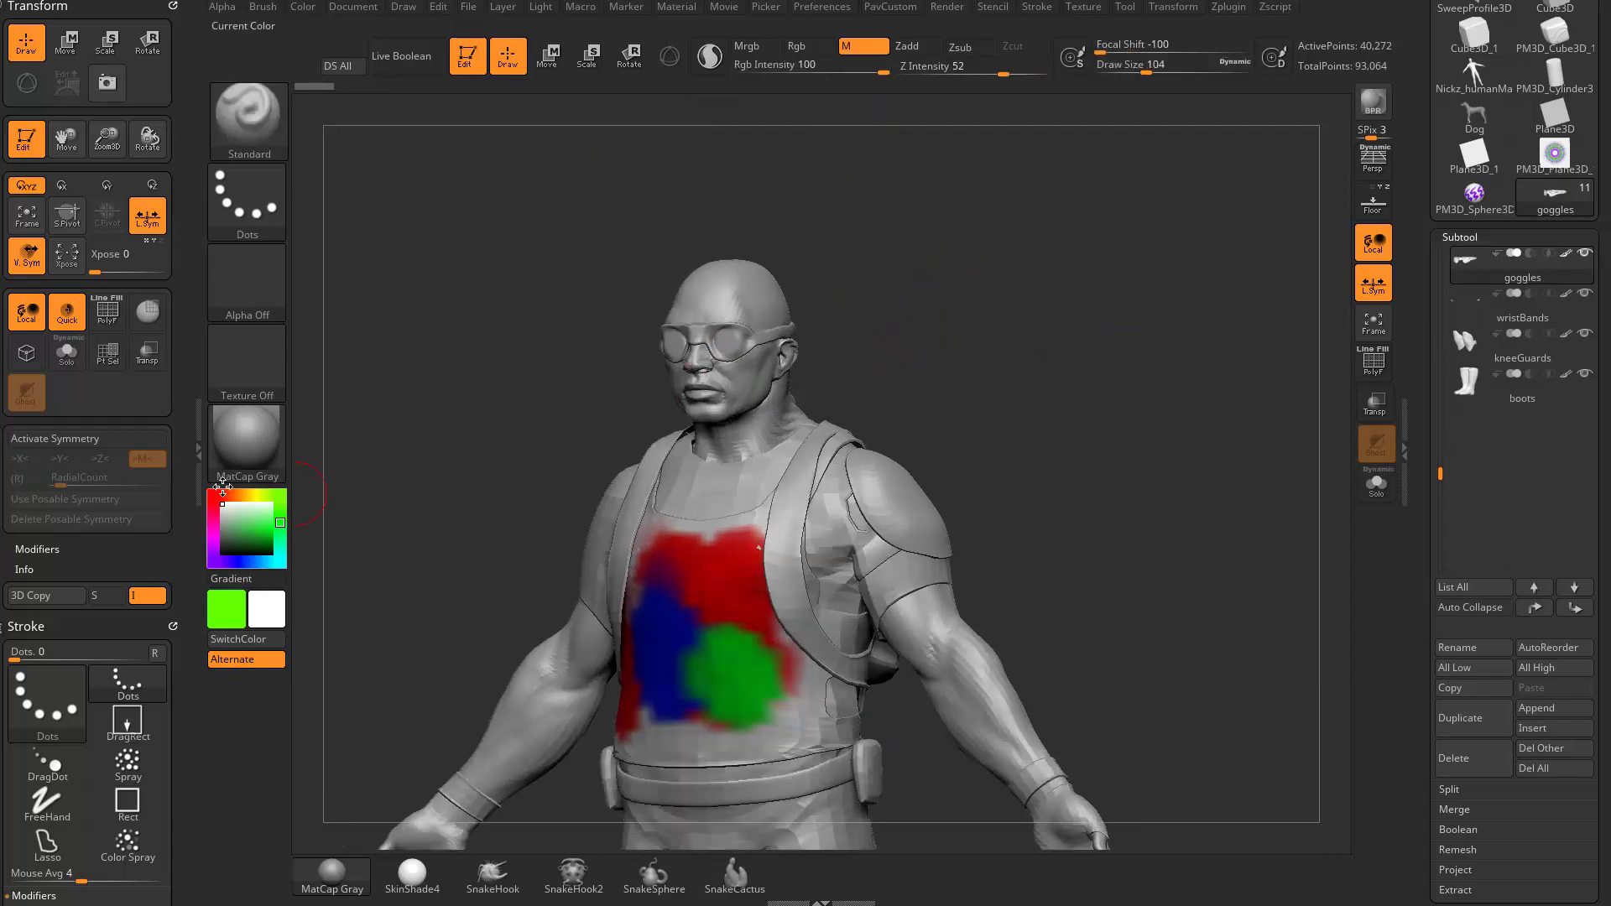
pyautogui.click(247, 461)
pyautogui.keyDown('alt'); pyautogui.moveTo(1125, 319); pyautogui.dragTo(1113, 247); pyautogui.keyUp('alt')
pyautogui.keyDown('shift'); pyautogui.moveTo(1112, 246); pyautogui.dragTo(1102, 310); pyautogui.keyUp('shift')
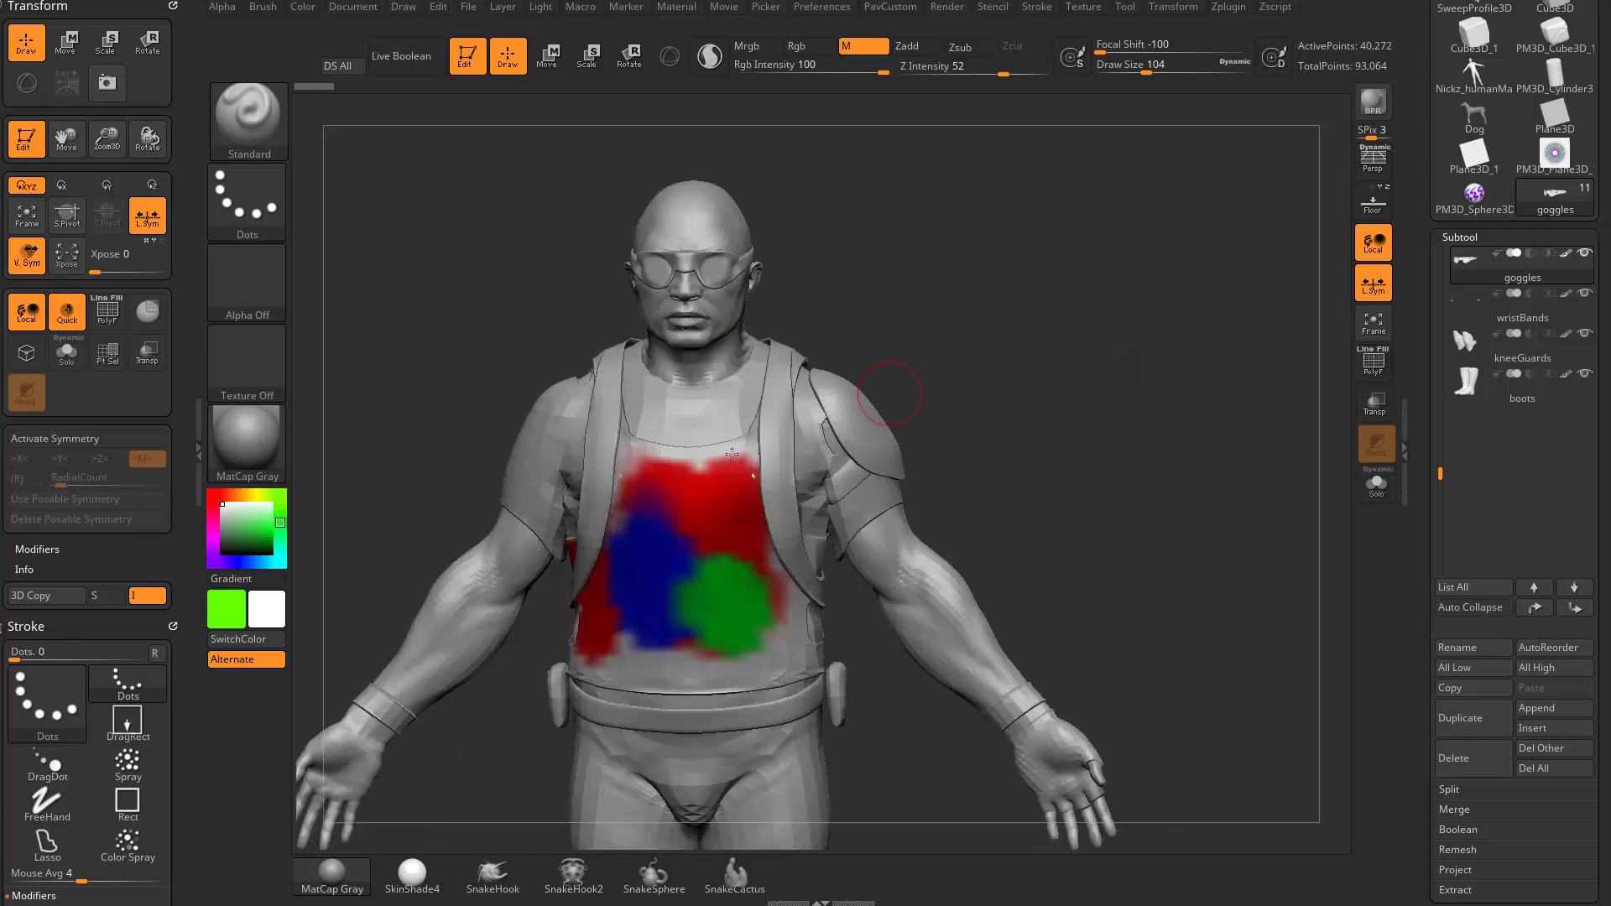
# - Isolate the goggles with Solo mode and bring all the other subtools back into view
pyautogui.click(1376, 484)
pyautogui.keyDown('alt'); pyautogui.moveTo(1162, 487); pyautogui.dragTo(1112, 369); pyautogui.keyUp('alt')
pyautogui.click(1376, 484)
# - Make the vest the active subtool and isolate it with Solo mode
pyautogui.keyDown('alt'); pyautogui.click(755, 749); pyautogui.keyUp('alt')
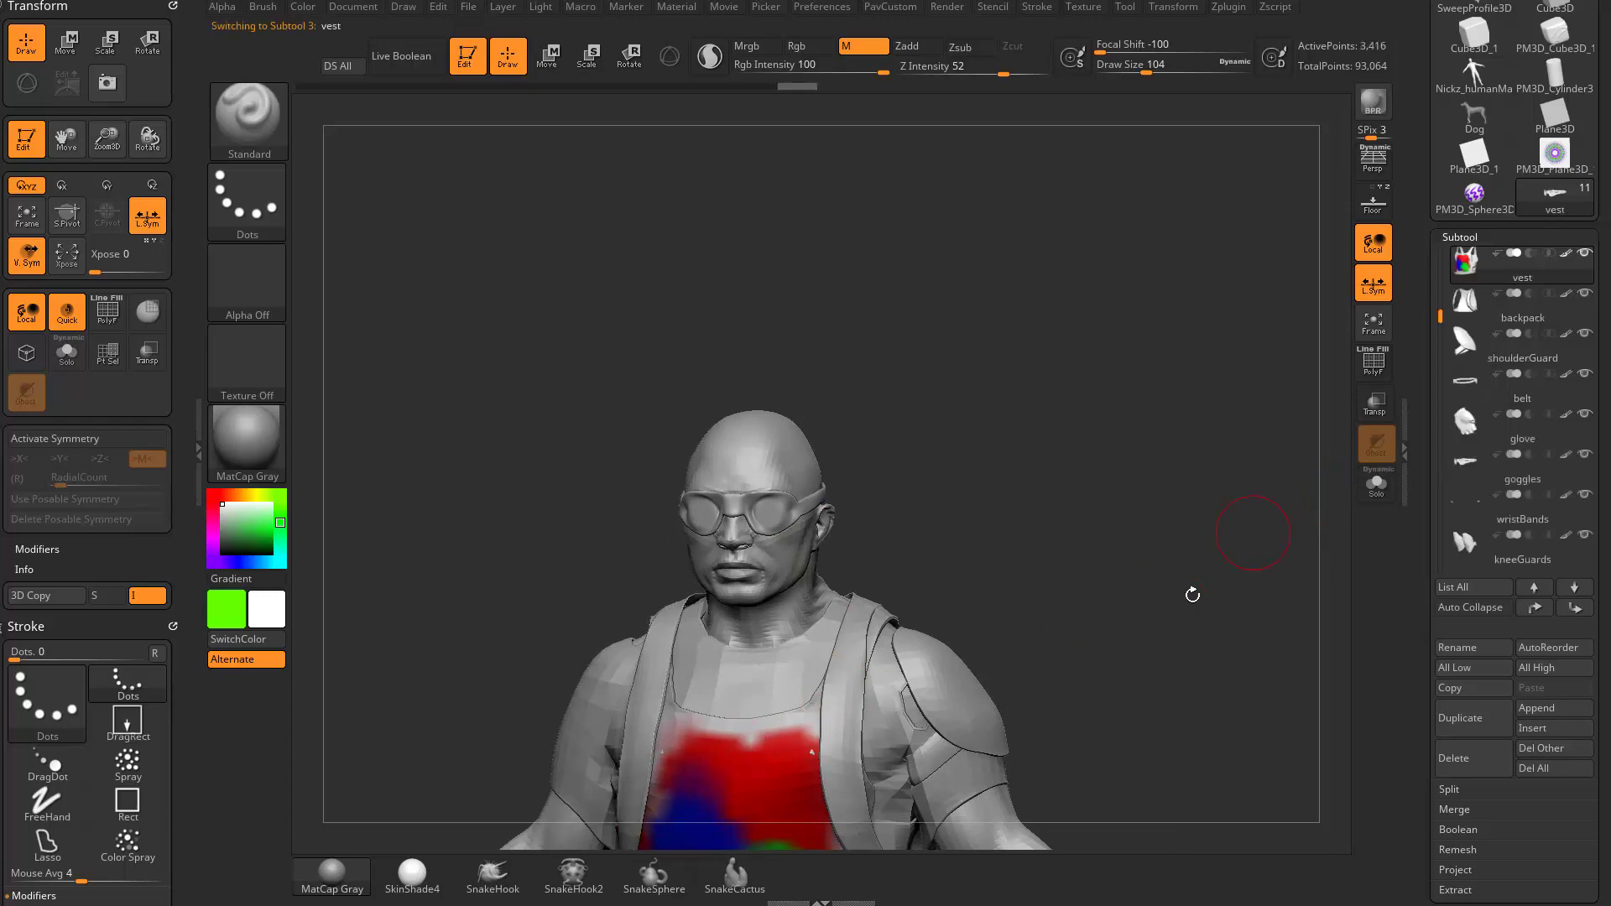
pyautogui.keyDown('alt'); pyautogui.moveTo(1190, 597); pyautogui.dragTo(1192, 332); pyautogui.keyUp('alt')
pyautogui.click(1376, 484)
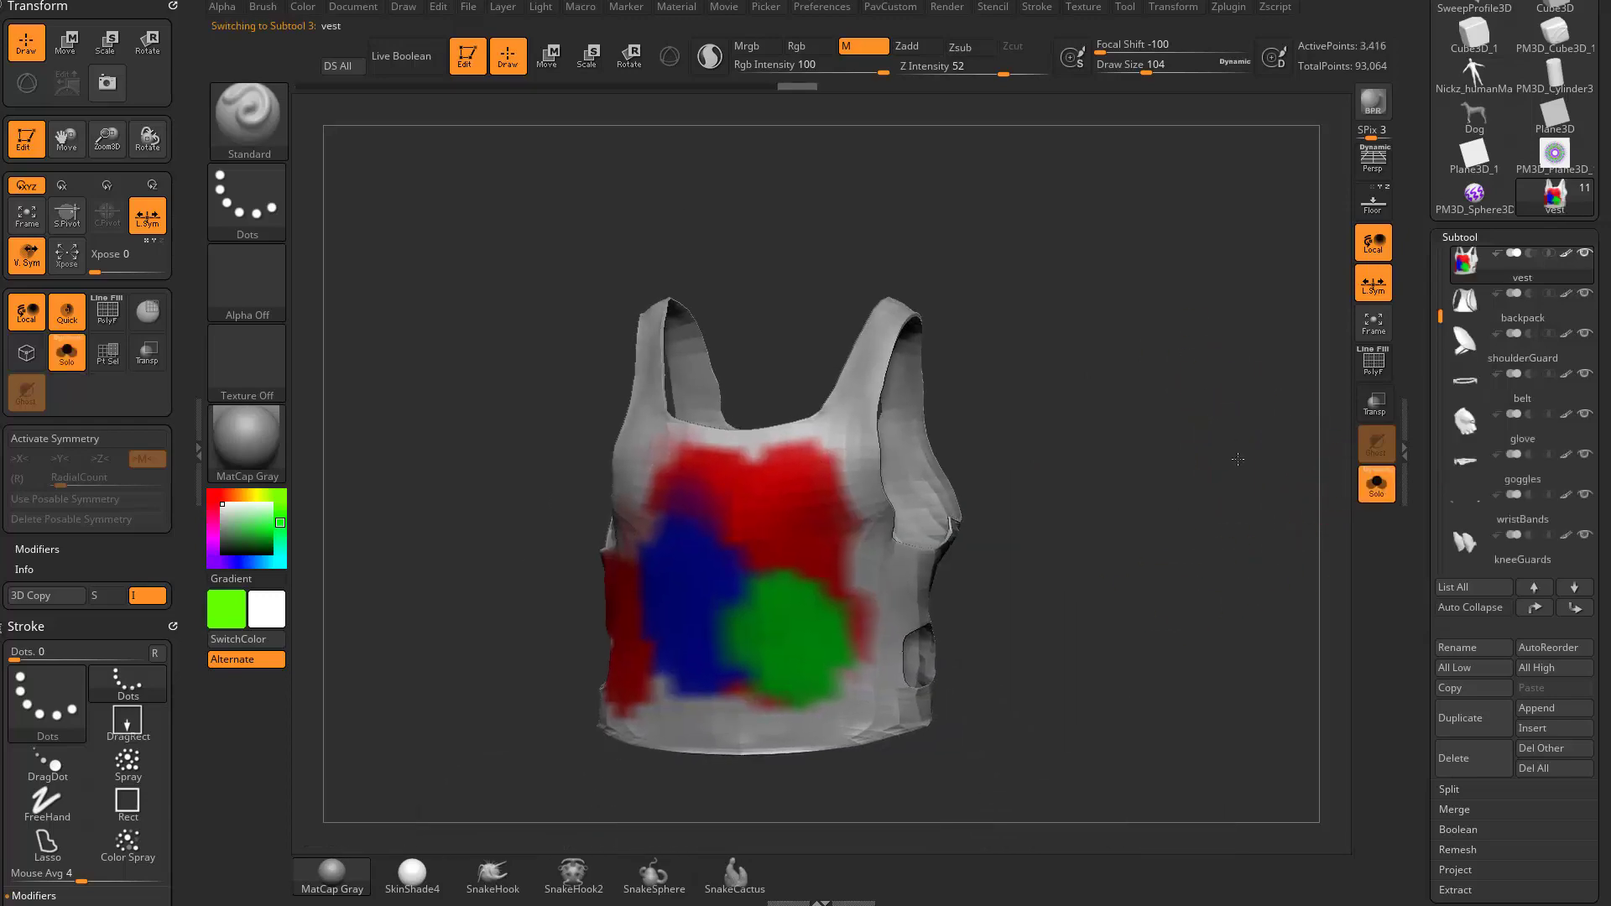
# - Try the Chrome BrightBl material on the isolated vest
pyautogui.click(235, 444)
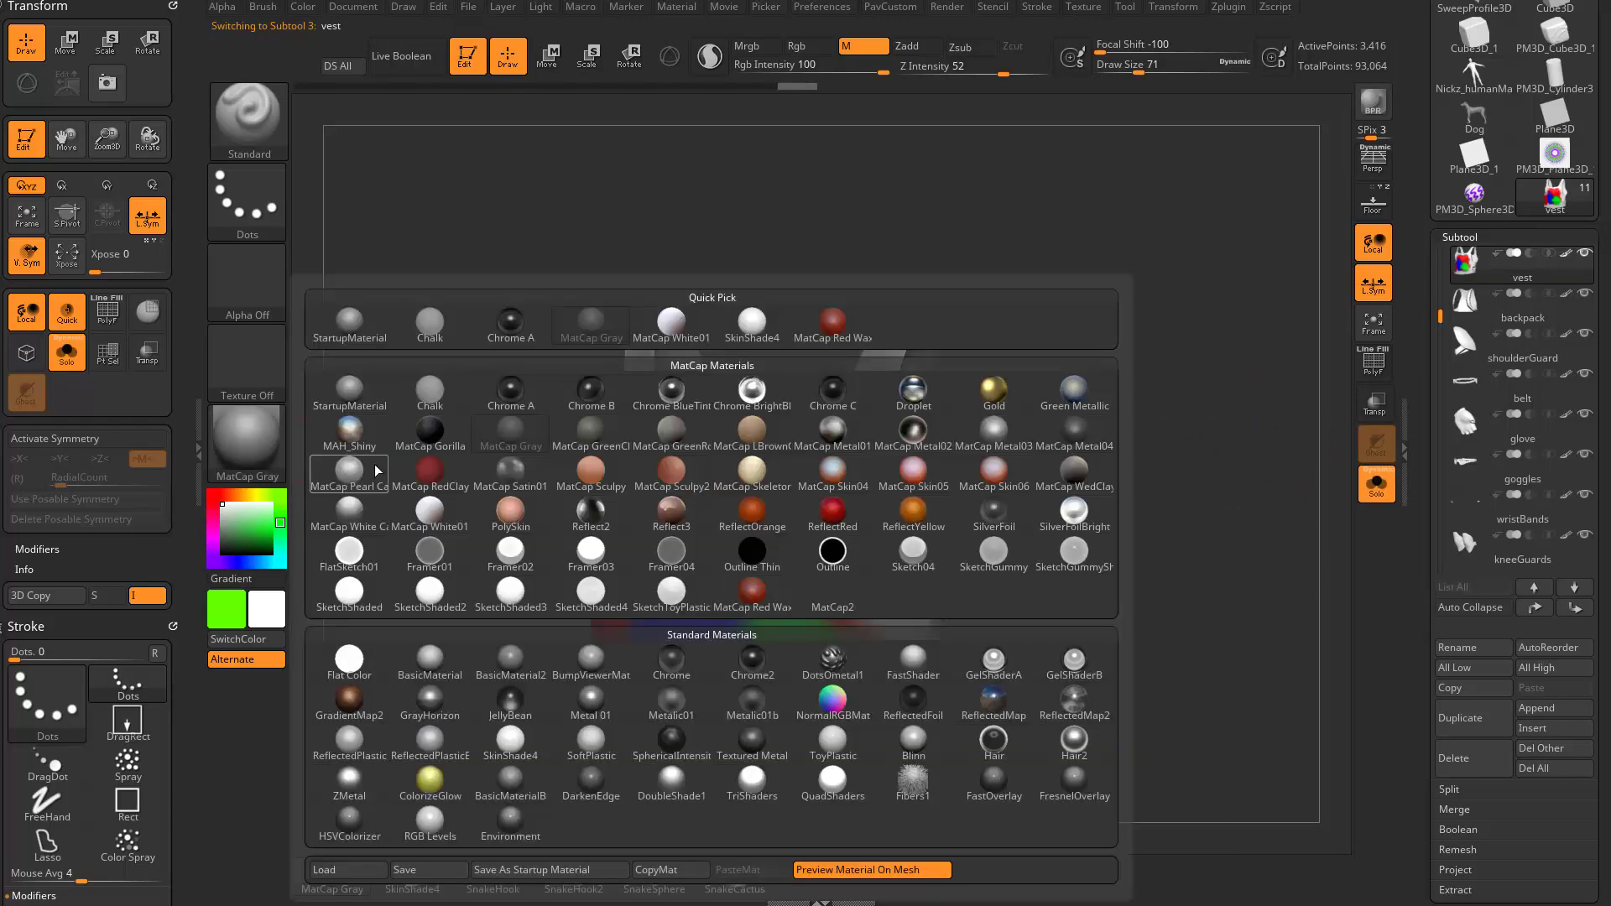
pyautogui.click(735, 394)
pyautogui.moveTo(485, 603); pyautogui.dragTo(449, 565)
# - Choose the SketchShaded4 material and fill the whole vest with it, leaving the painted colours untouched
pyautogui.click(246, 441)
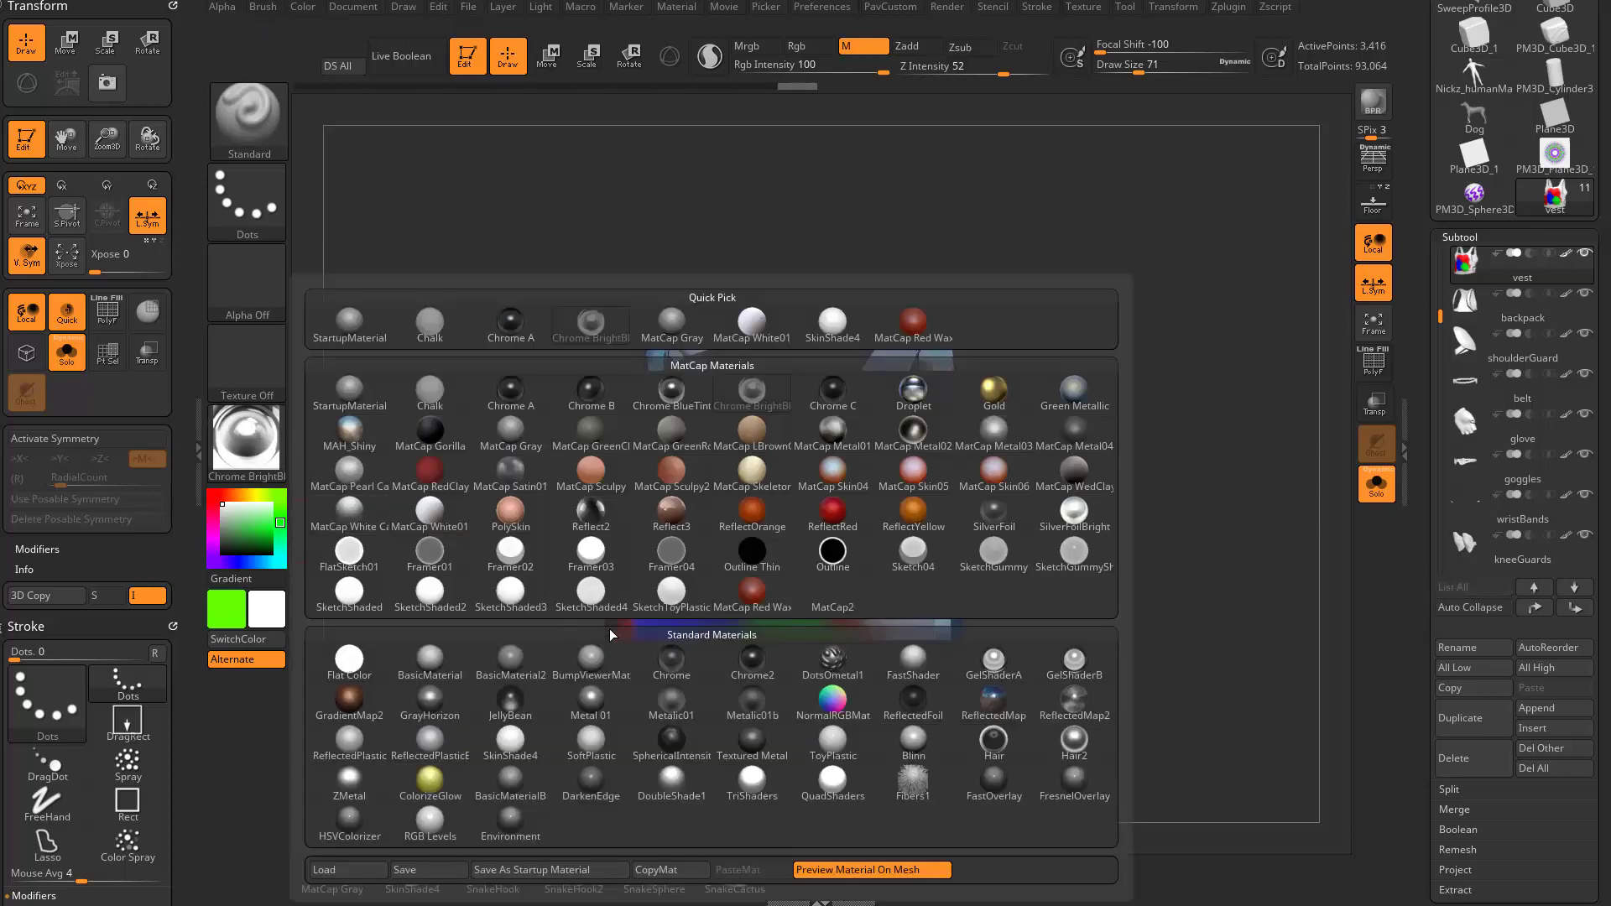
pyautogui.click(591, 592)
pyautogui.moveTo(1096, 450); pyautogui.dragTo(1112, 459)
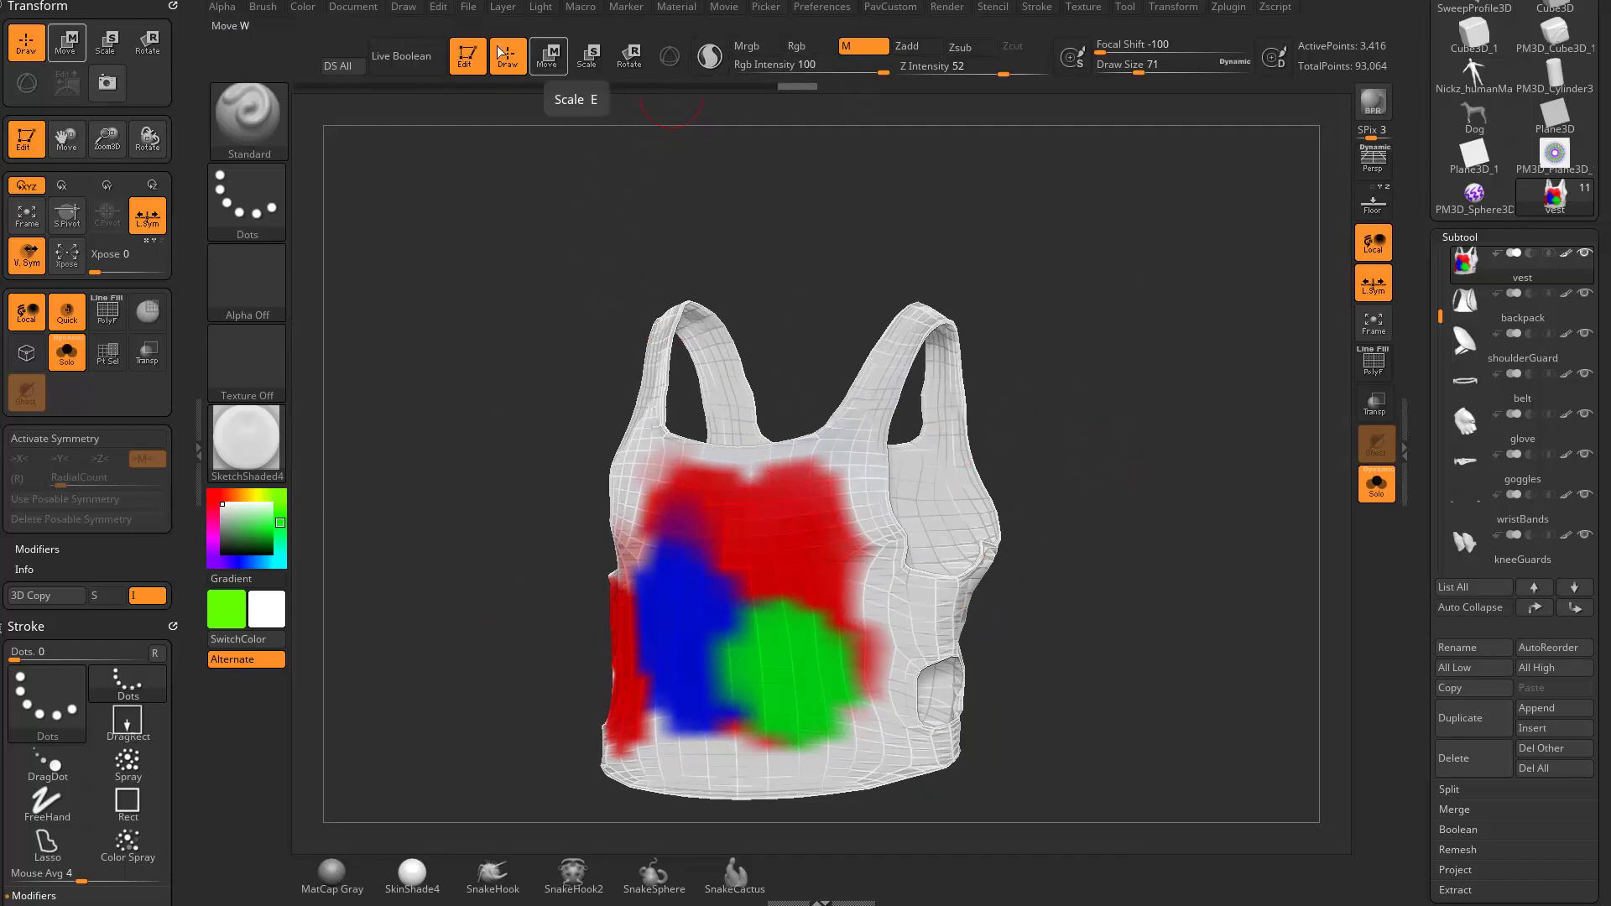
pyautogui.click(303, 6)
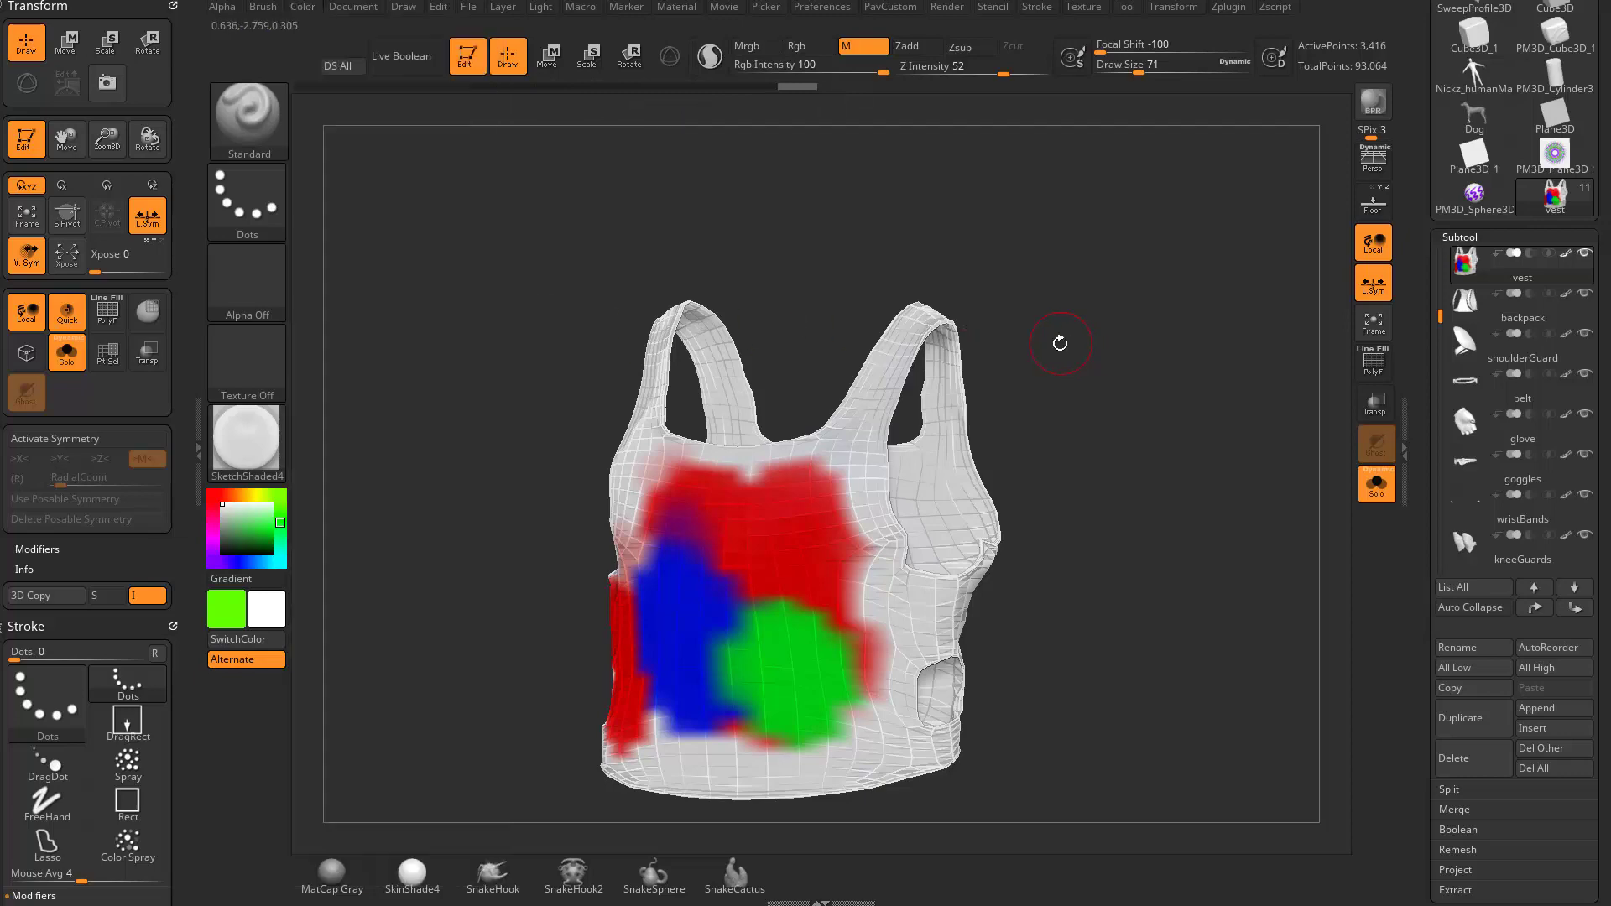
pyautogui.moveTo(1060, 341); pyautogui.dragTo(959, 375)
pyautogui.moveTo(1130, 417); pyautogui.dragTo(990, 377)
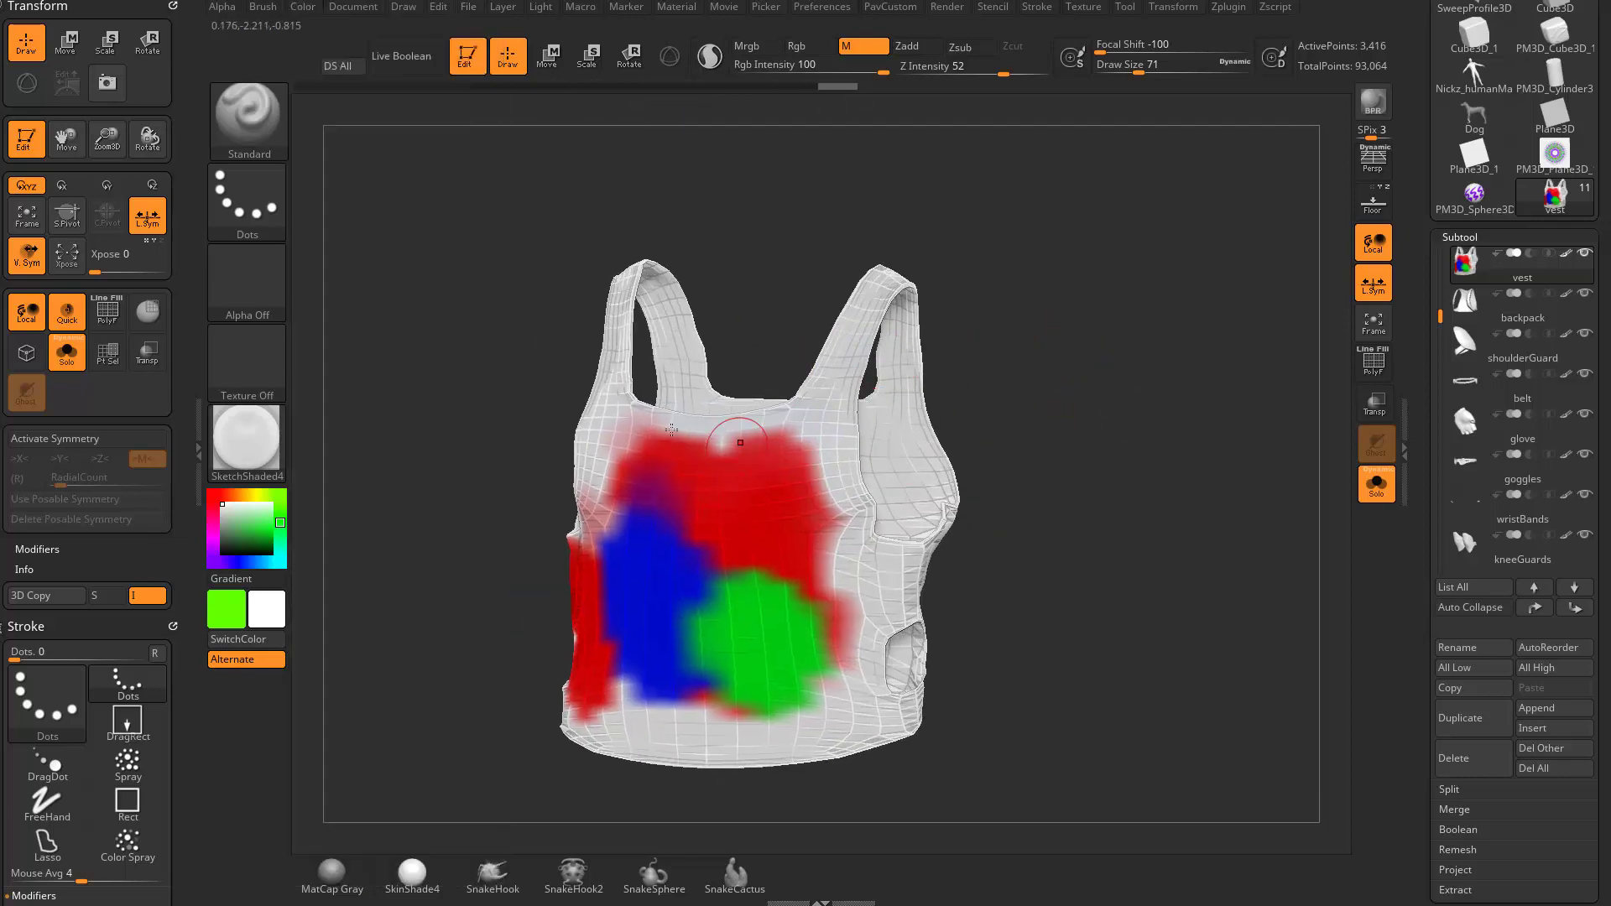
# - Change the current material to MatCap GreenCl and check the material-filled vest from another angle
pyautogui.click(271, 453)
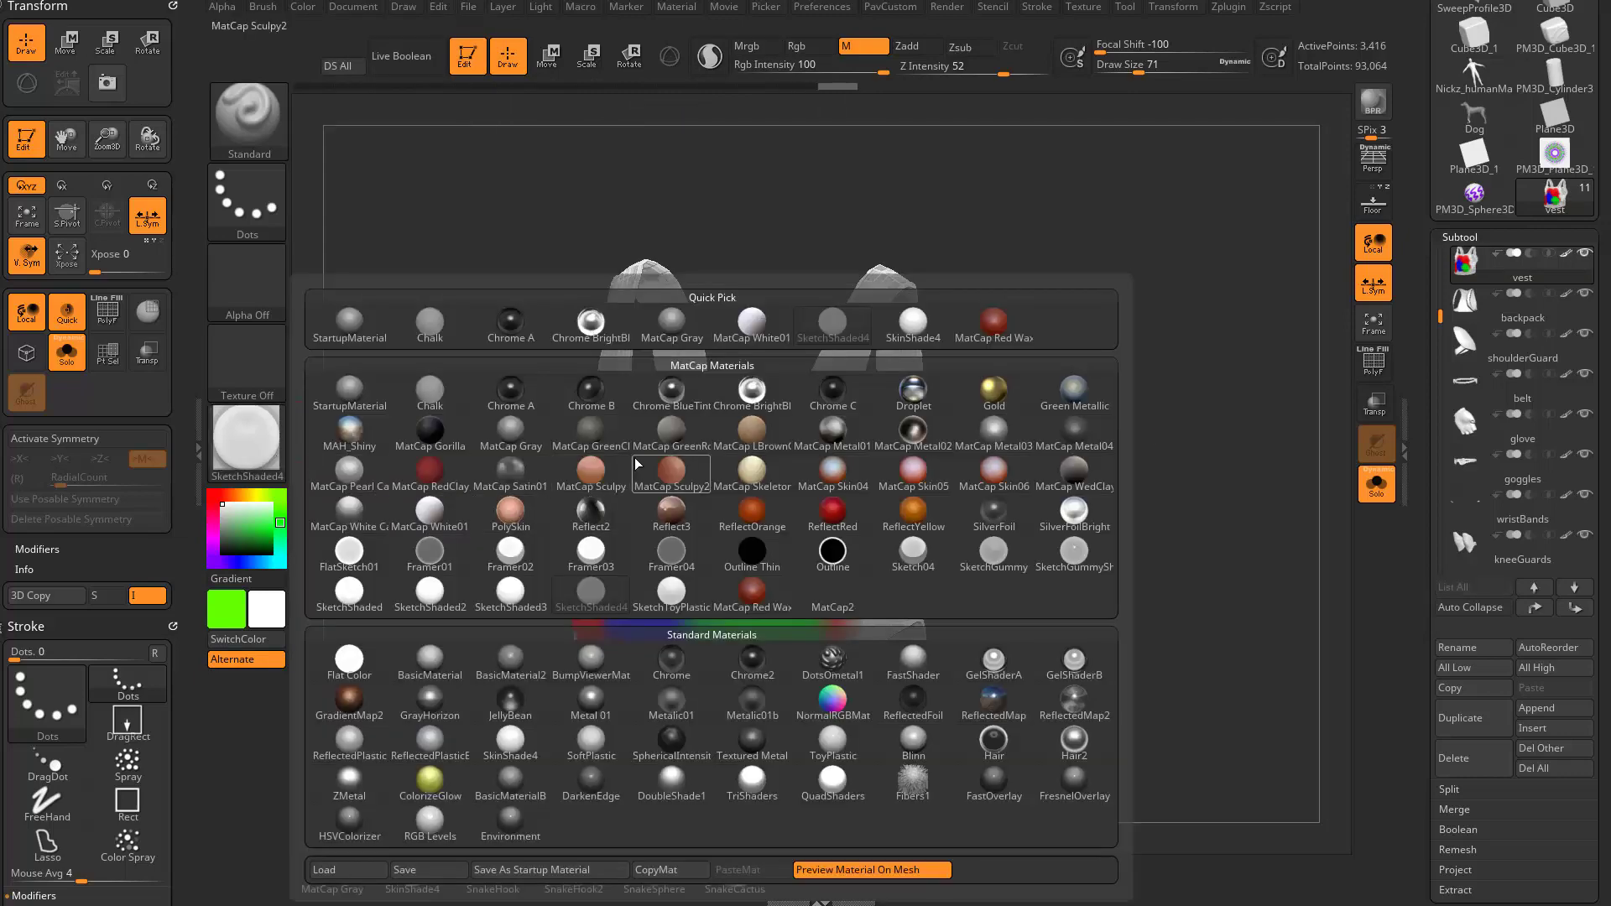
pyautogui.click(592, 432)
pyautogui.moveTo(1186, 379); pyautogui.dragTo(948, 257)
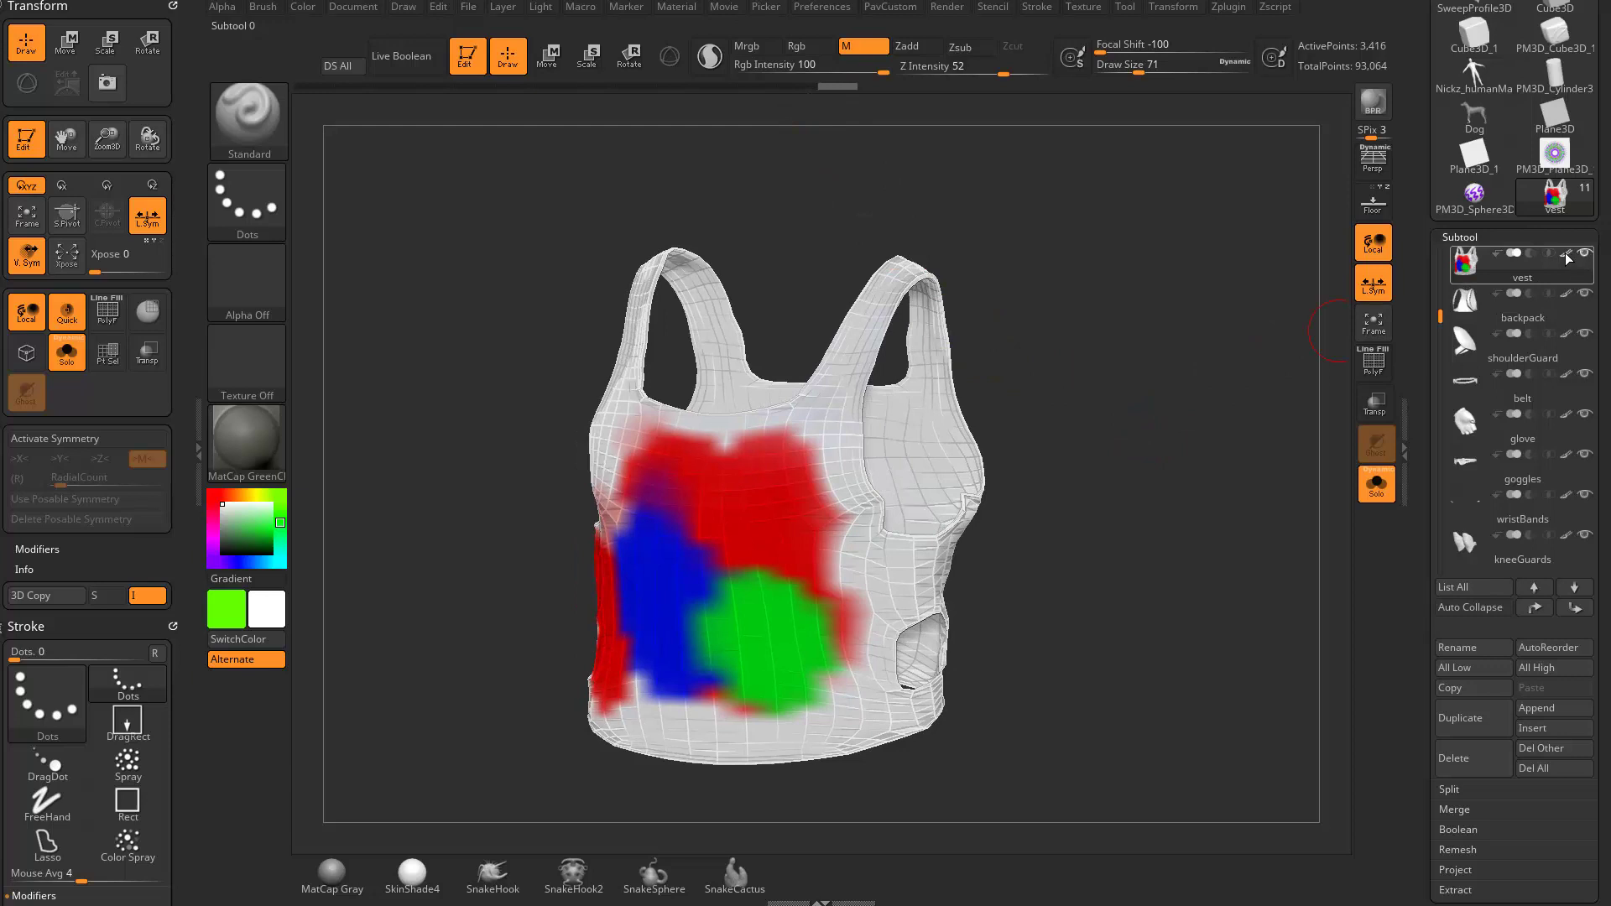
# - Hide the vest's polypaint, try green as the current colour, and restore both the white colour and the paint display
pyautogui.click(1539, 304)
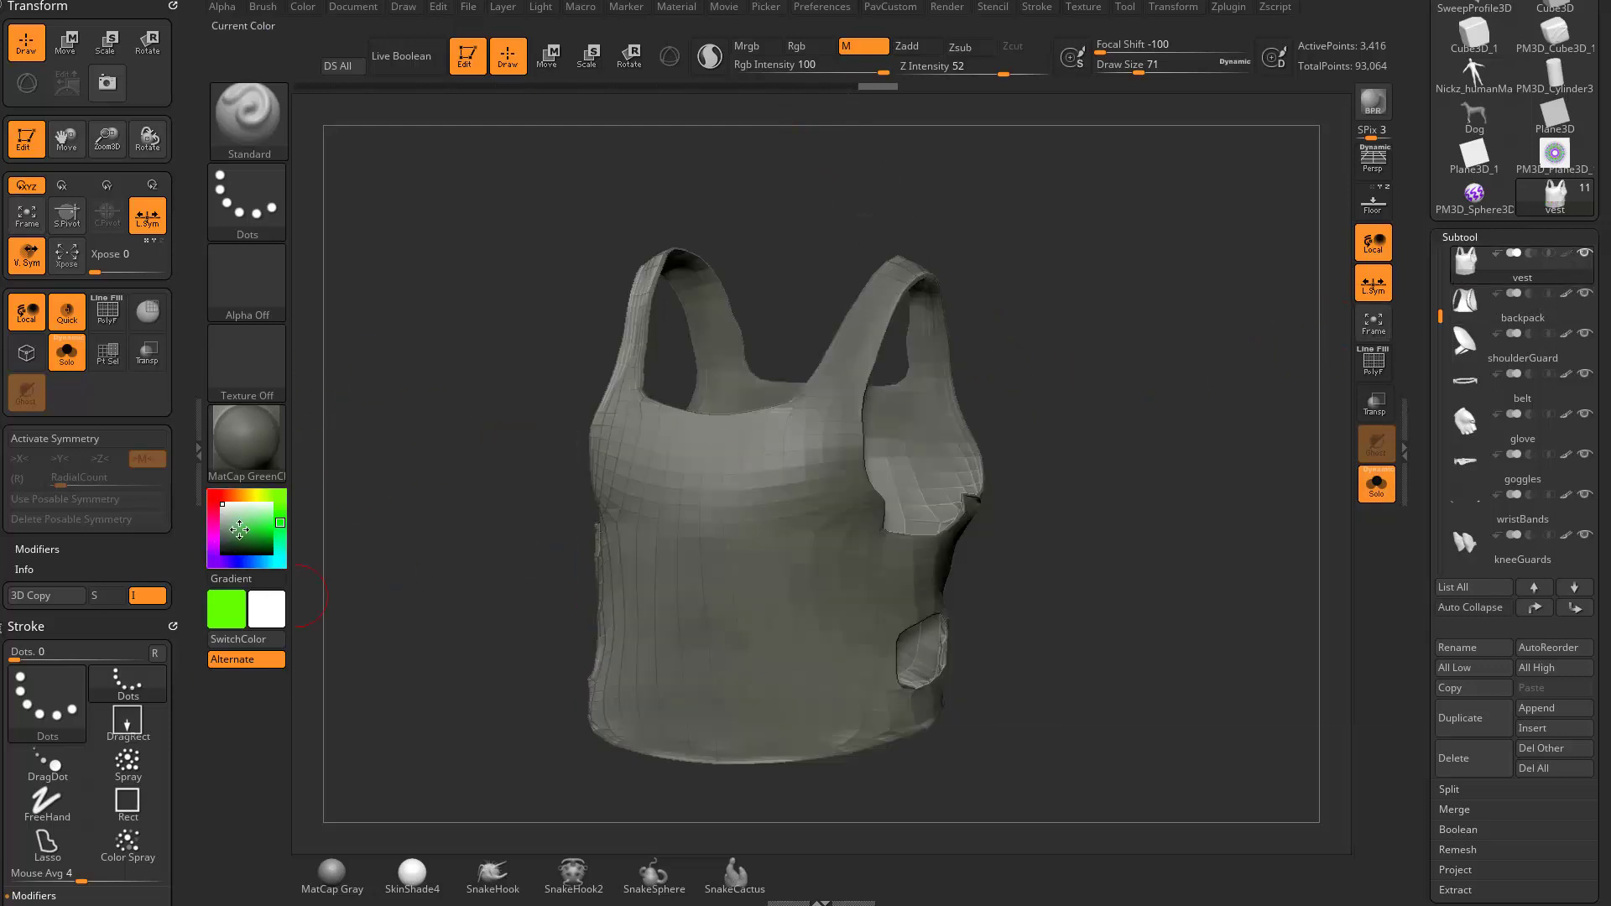
pyautogui.click(270, 522)
pyautogui.hotkey('ctrl', 'f')
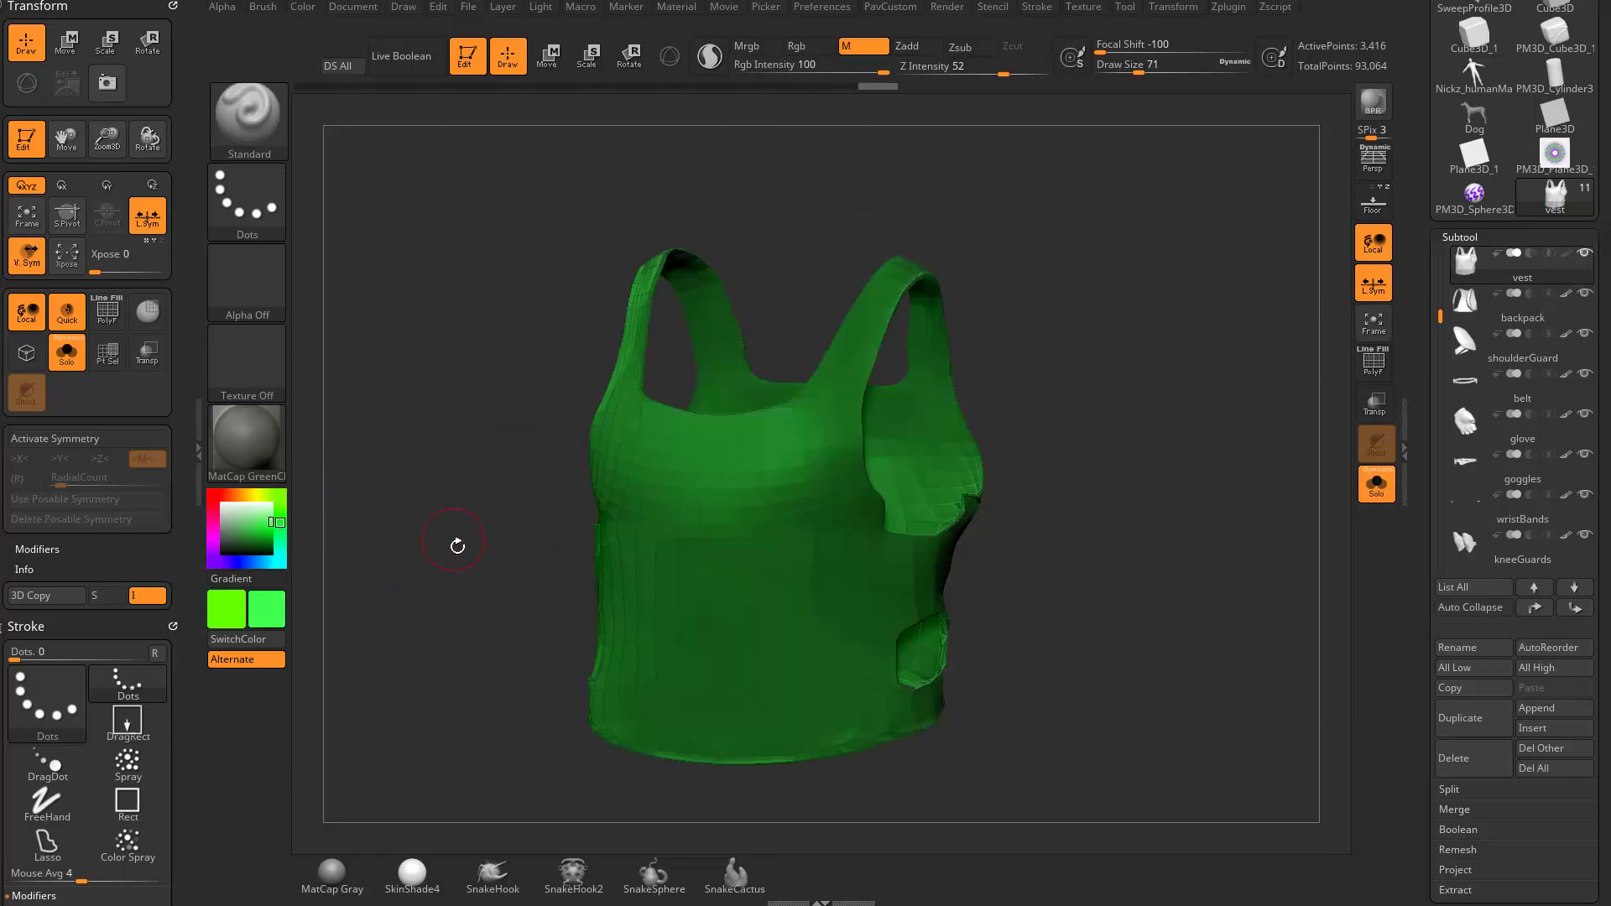
pyautogui.moveTo(253, 522); pyautogui.dragTo(221, 504)
pyautogui.moveTo(1066, 329); pyautogui.dragTo(388, 467)
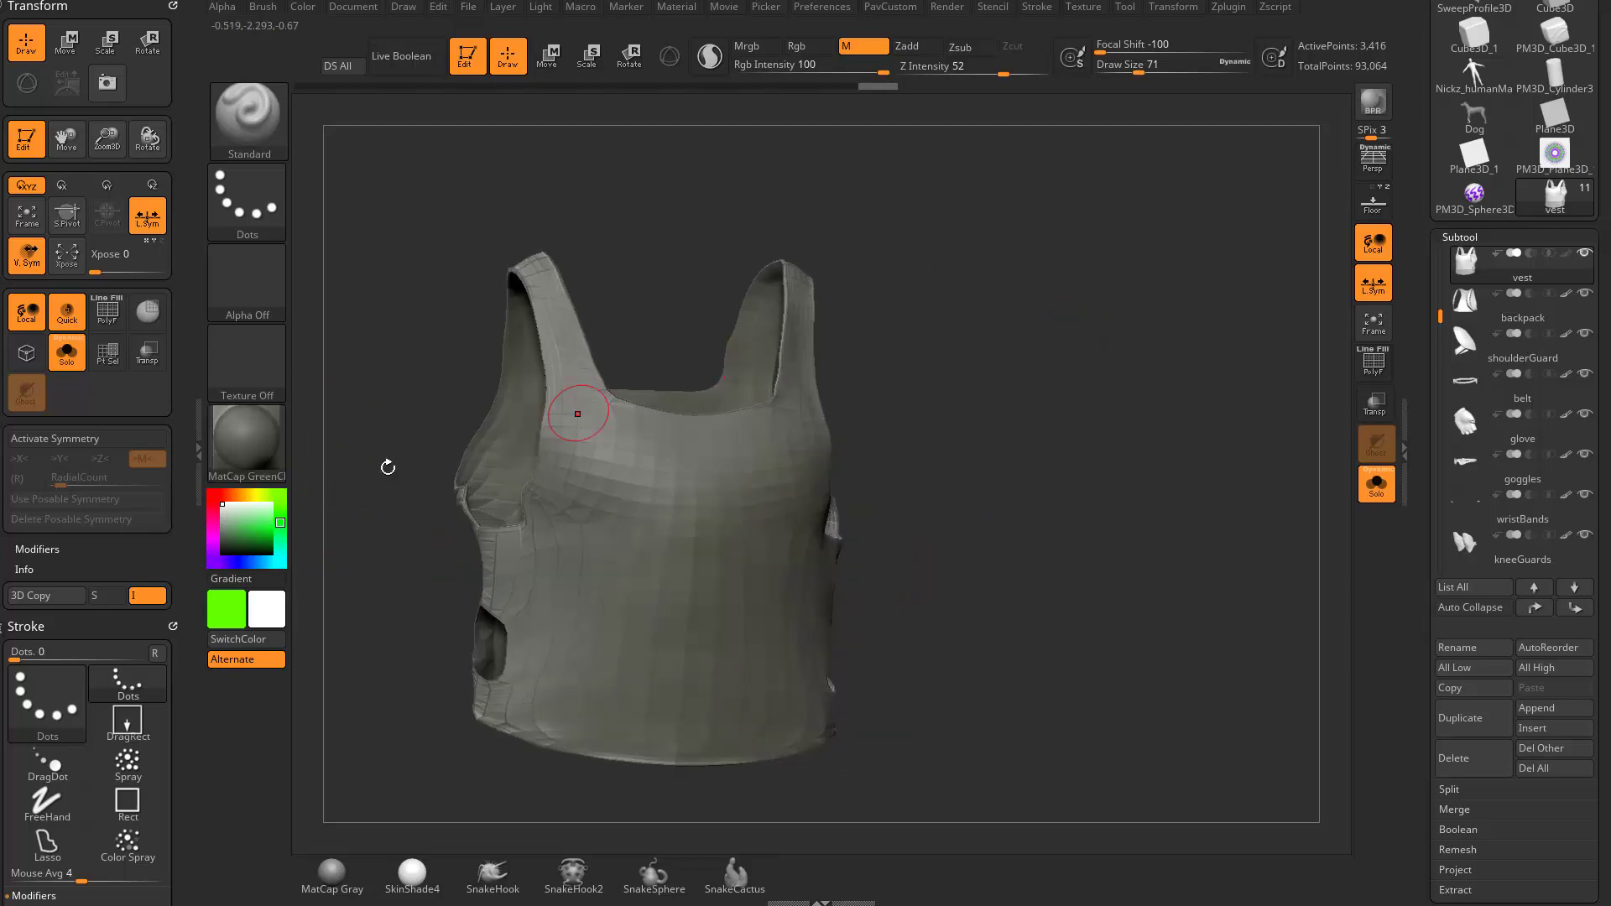
pyautogui.moveTo(1038, 343); pyautogui.dragTo(1030, 340)
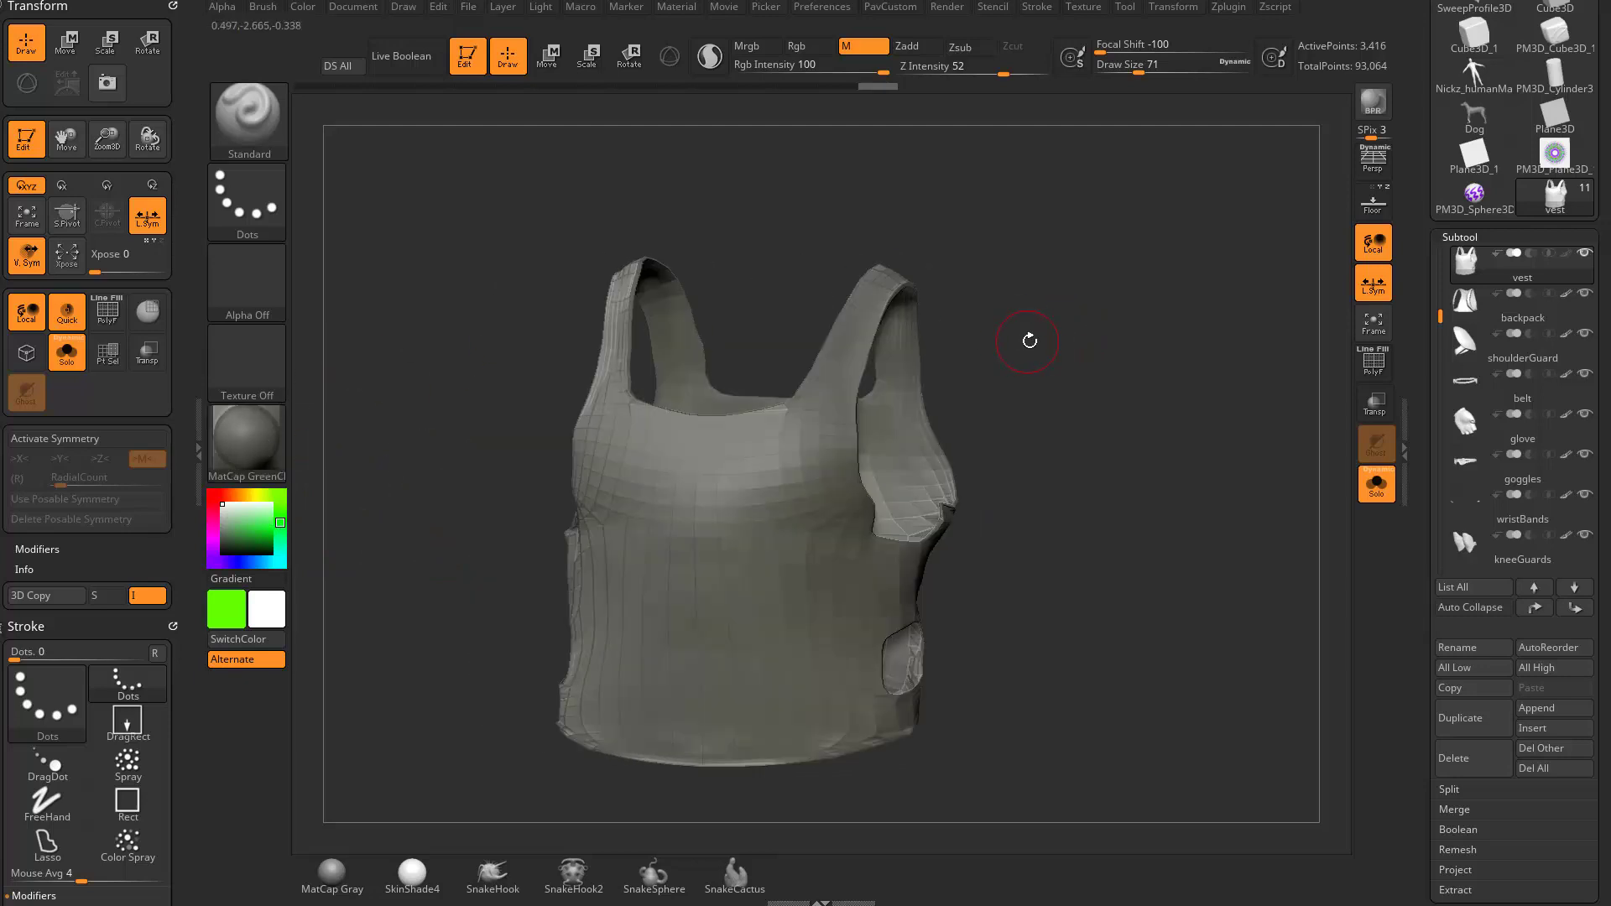
pyautogui.click(1568, 255)
pyautogui.moveTo(1328, 324); pyautogui.dragTo(1064, 360)
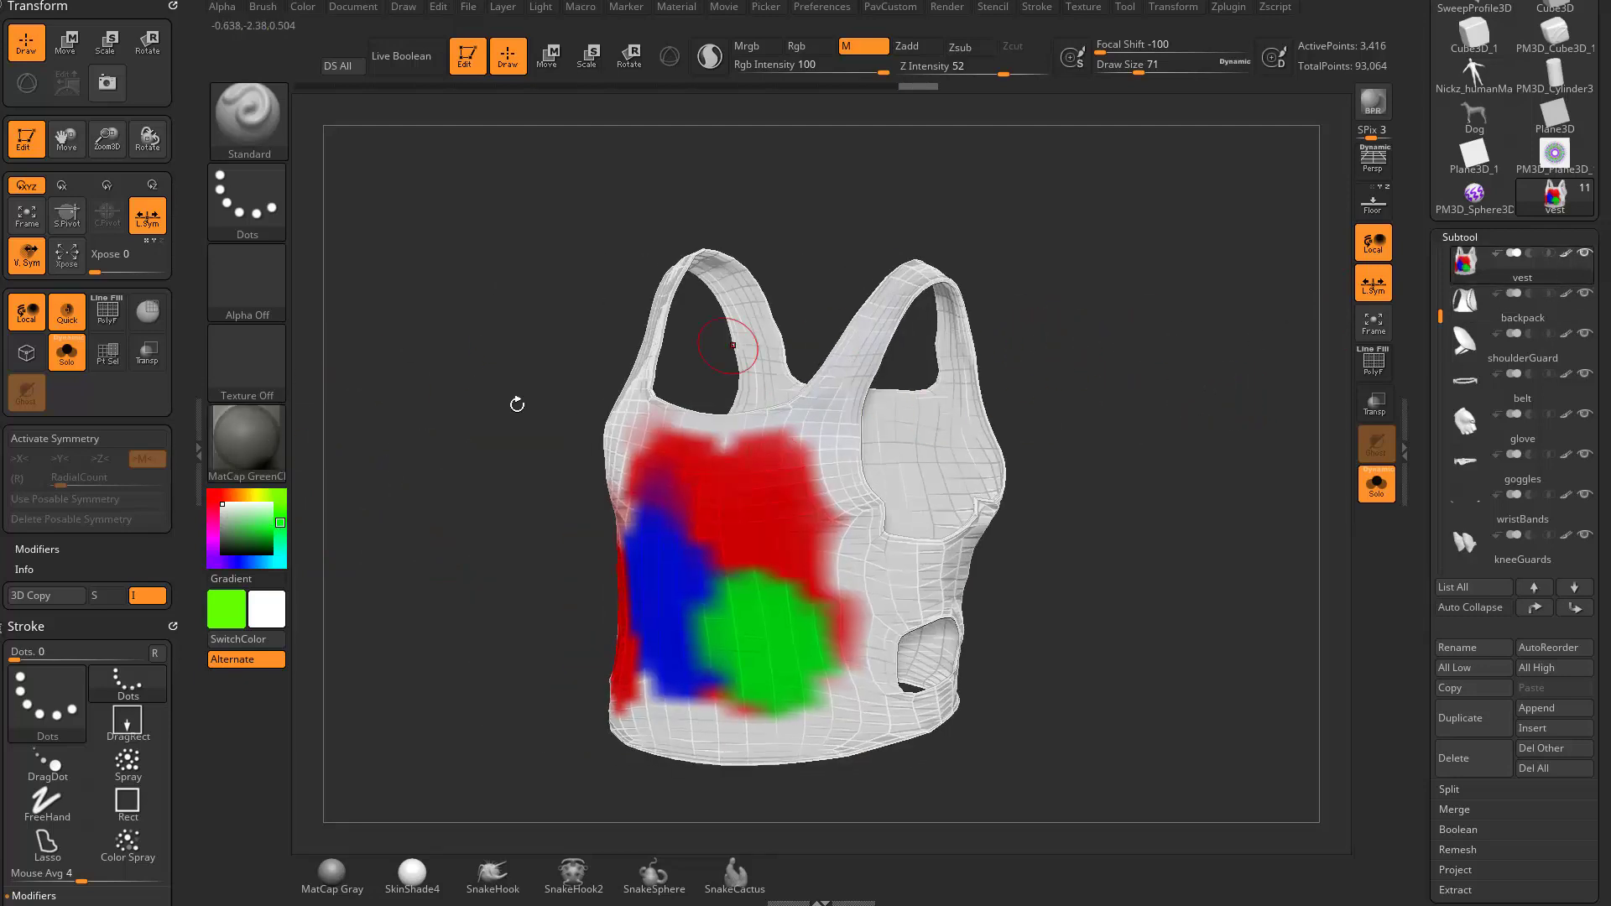
# - Choose the Chrome B material and a magenta colour, and paint a material-only patch on the vest's upper chest
pyautogui.click(248, 440)
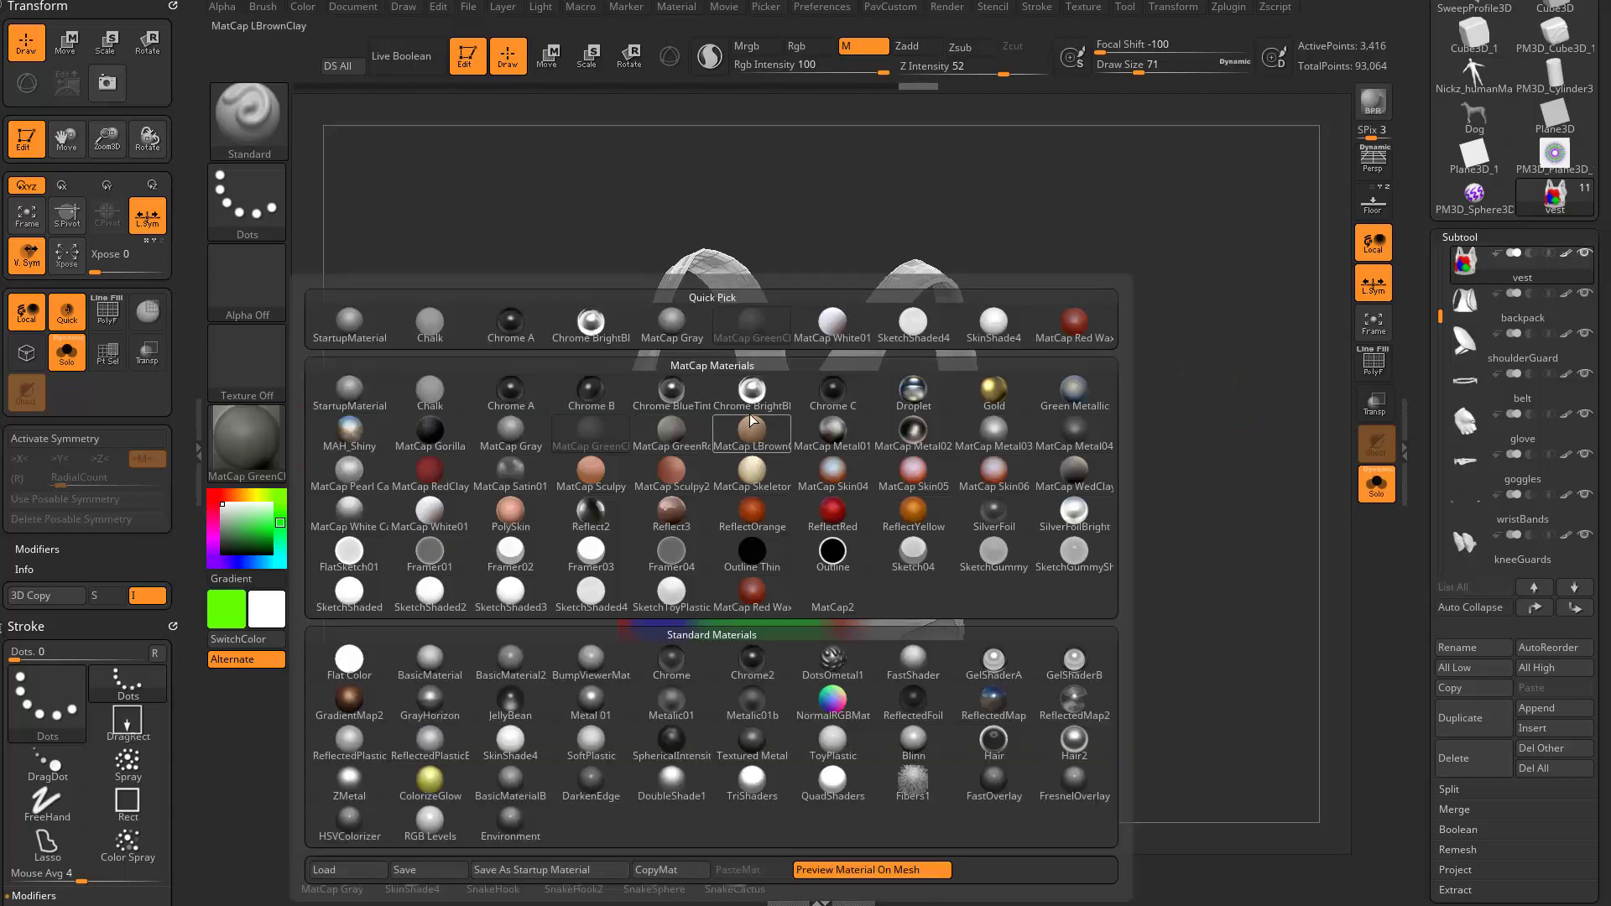
pyautogui.click(590, 391)
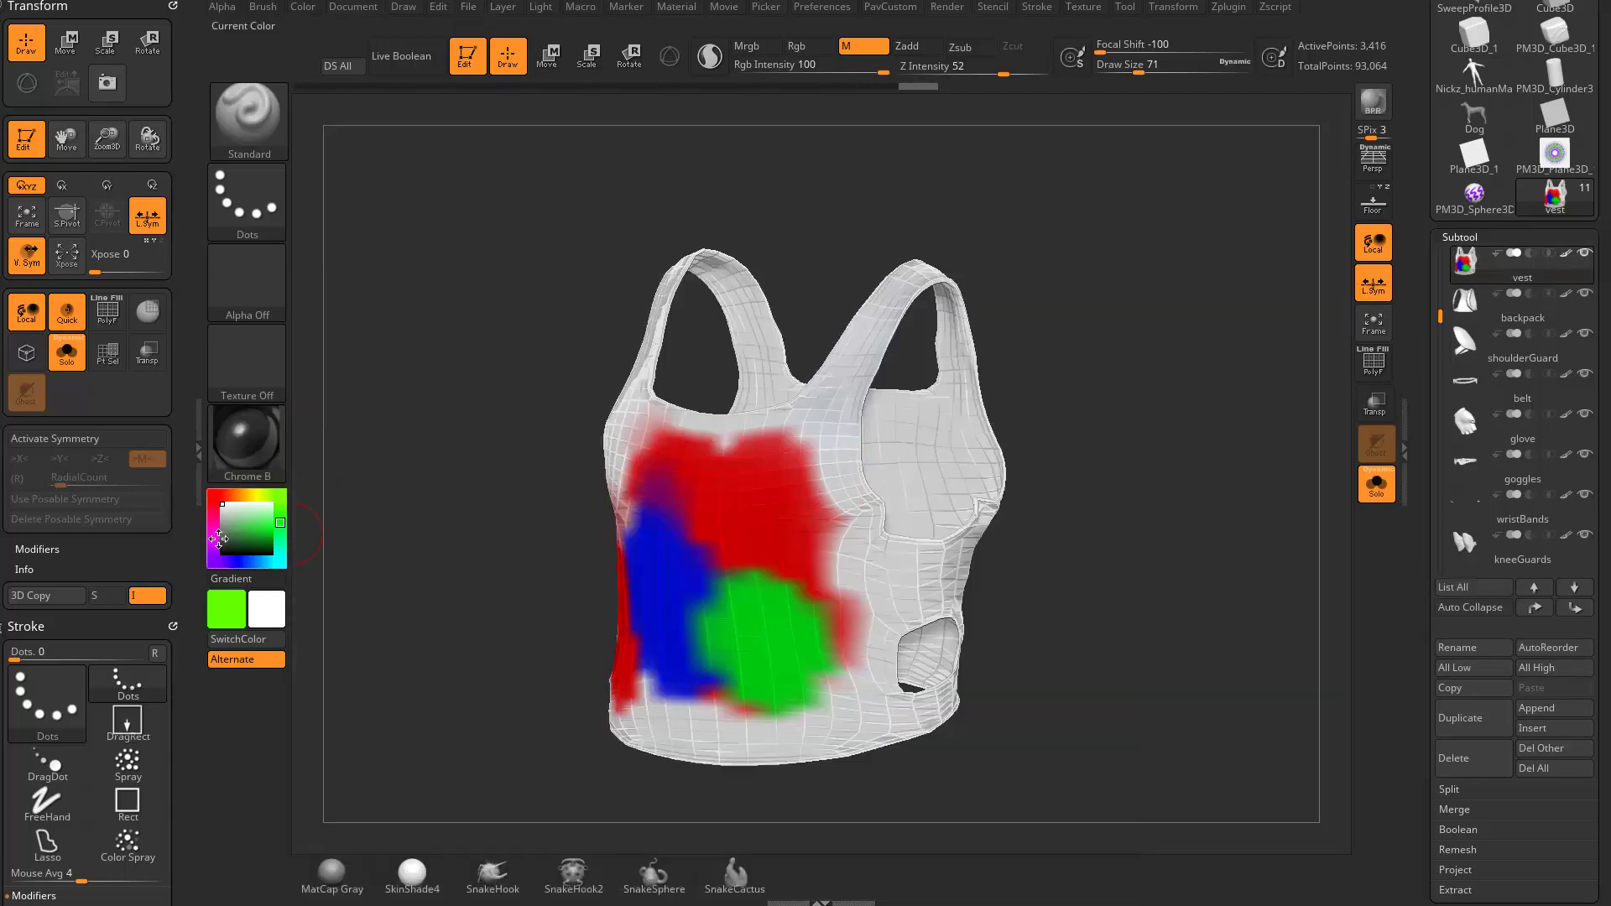
pyautogui.click(219, 538)
pyautogui.moveTo(1147, 403); pyautogui.dragTo(985, 306)
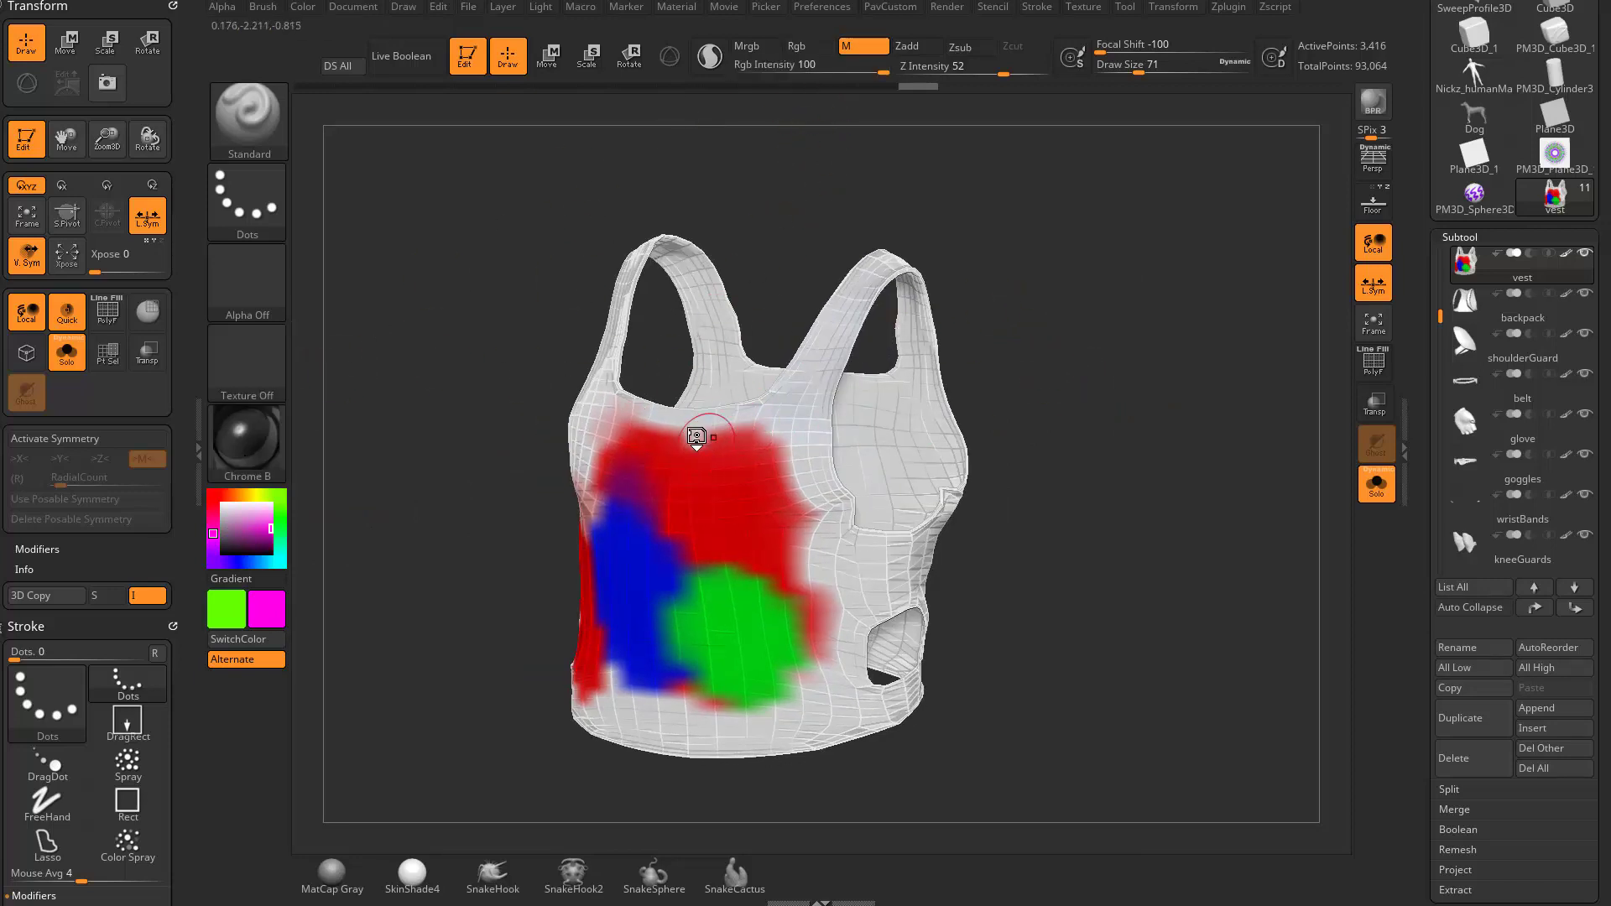
pyautogui.moveTo(696, 436); pyautogui.dragTo(725, 462)
pyautogui.moveTo(1125, 366); pyautogui.dragTo(915, 169)
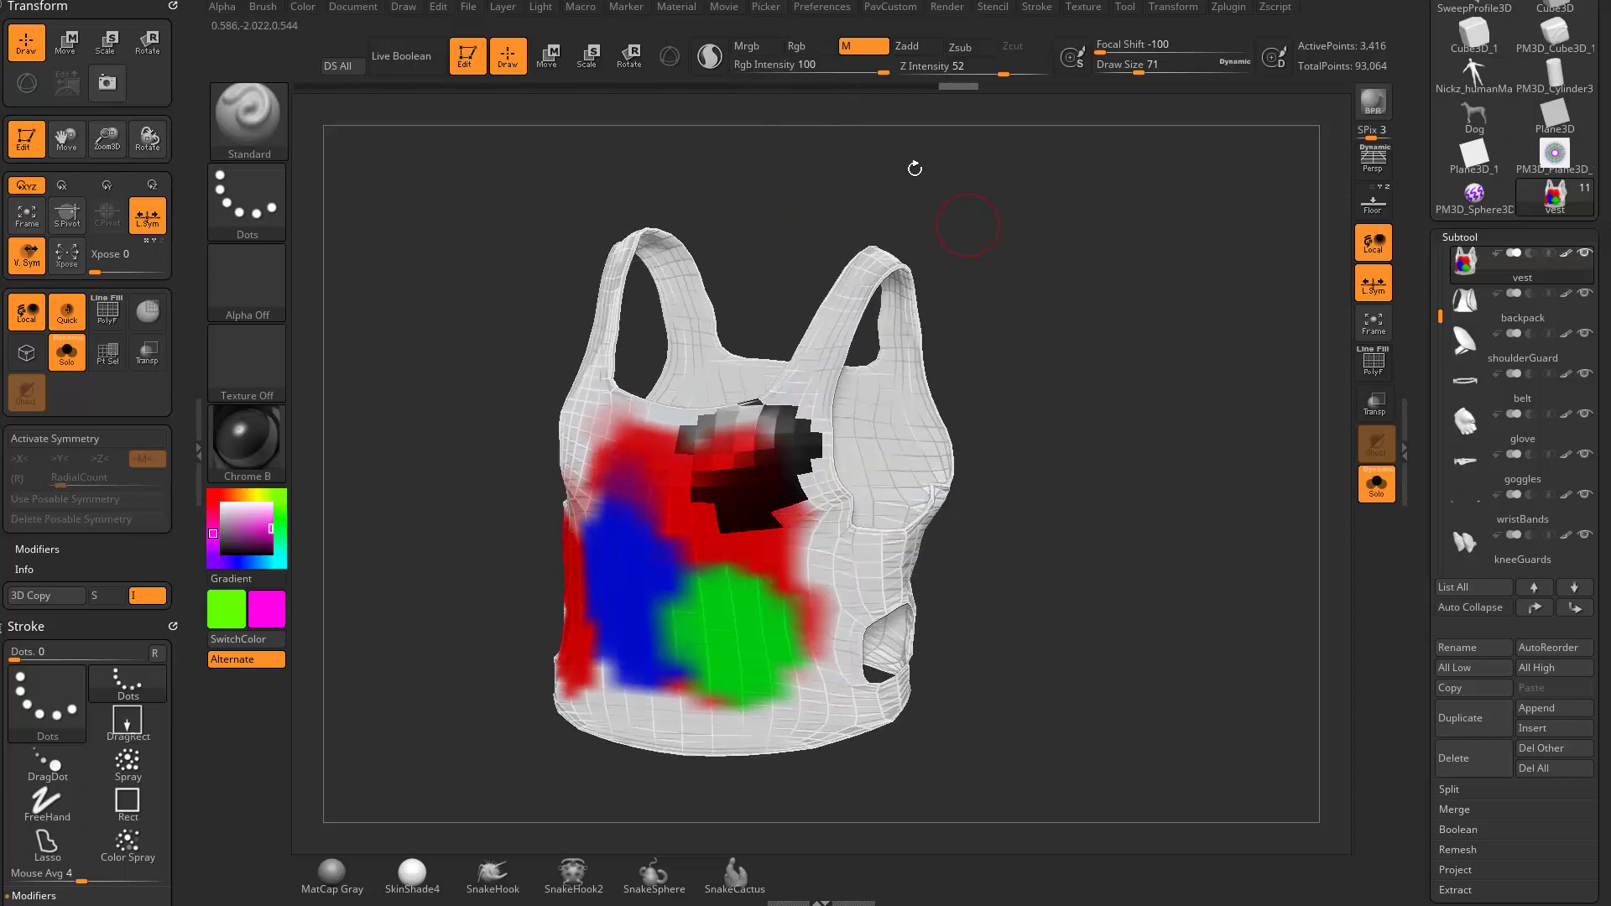
# - Switch painting to Mrgb and brush a magenta Chrome B patch onto the other side of the vest's chest
pyautogui.click(759, 47)
pyautogui.moveTo(616, 463); pyautogui.dragTo(577, 413)
pyautogui.moveTo(486, 420); pyautogui.dragTo(713, 428)
pyautogui.moveTo(531, 502); pyautogui.dragTo(630, 516)
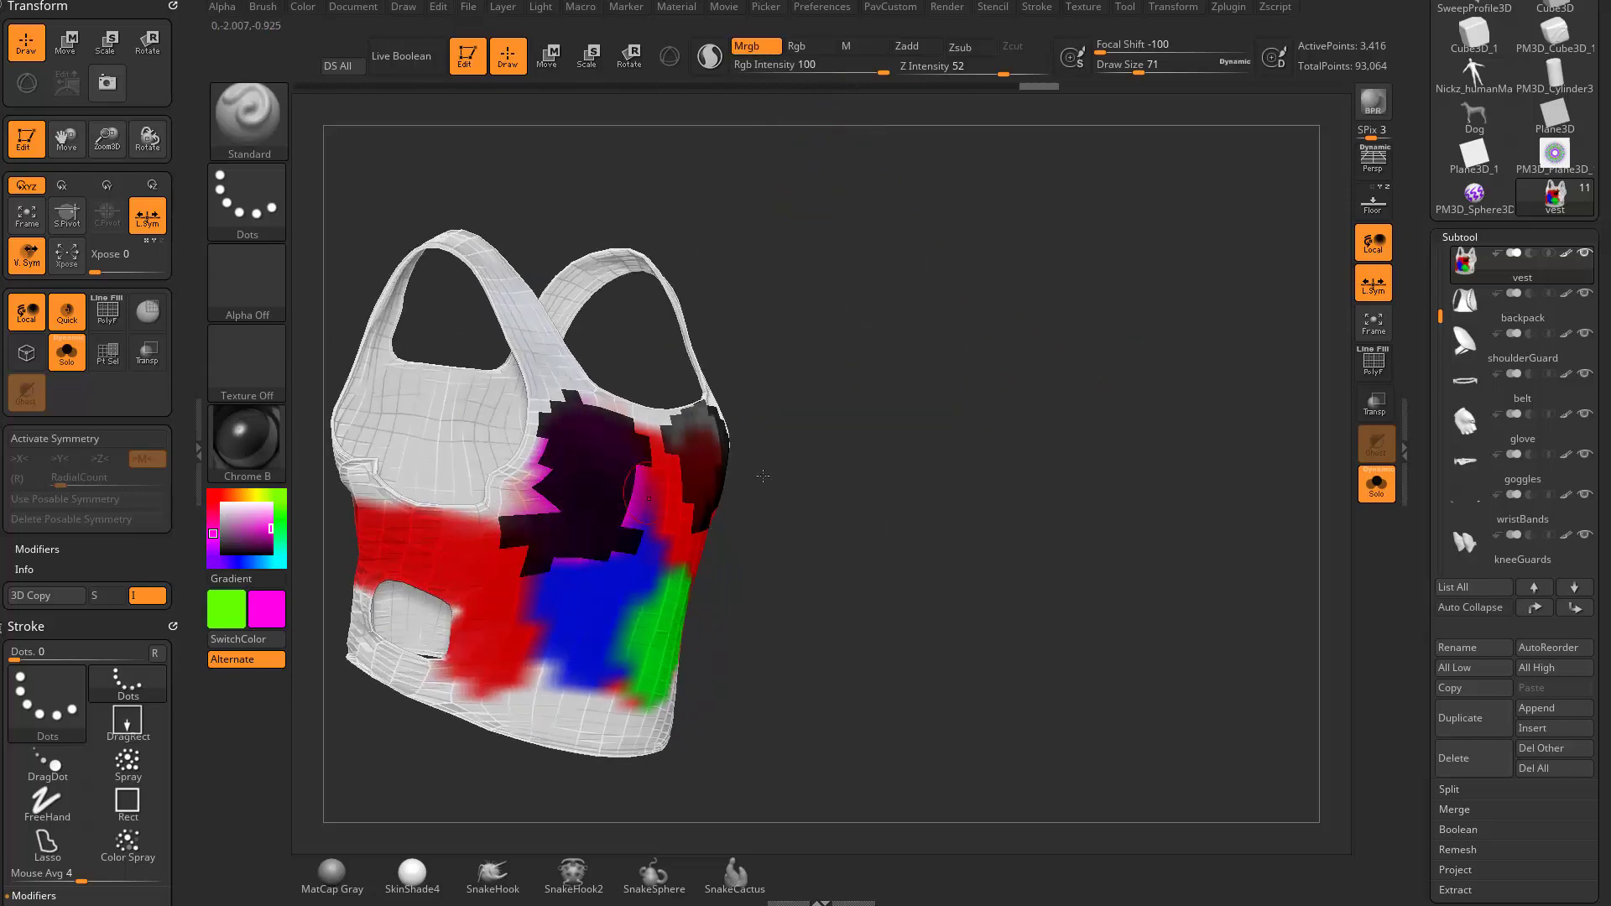
# - Choose the Chrome BrightBl material and paint it with magenta over the green patch on the vest's lower front
pyautogui.click(249, 442)
pyautogui.click(755, 395)
pyautogui.moveTo(1185, 474); pyautogui.dragTo(1040, 487)
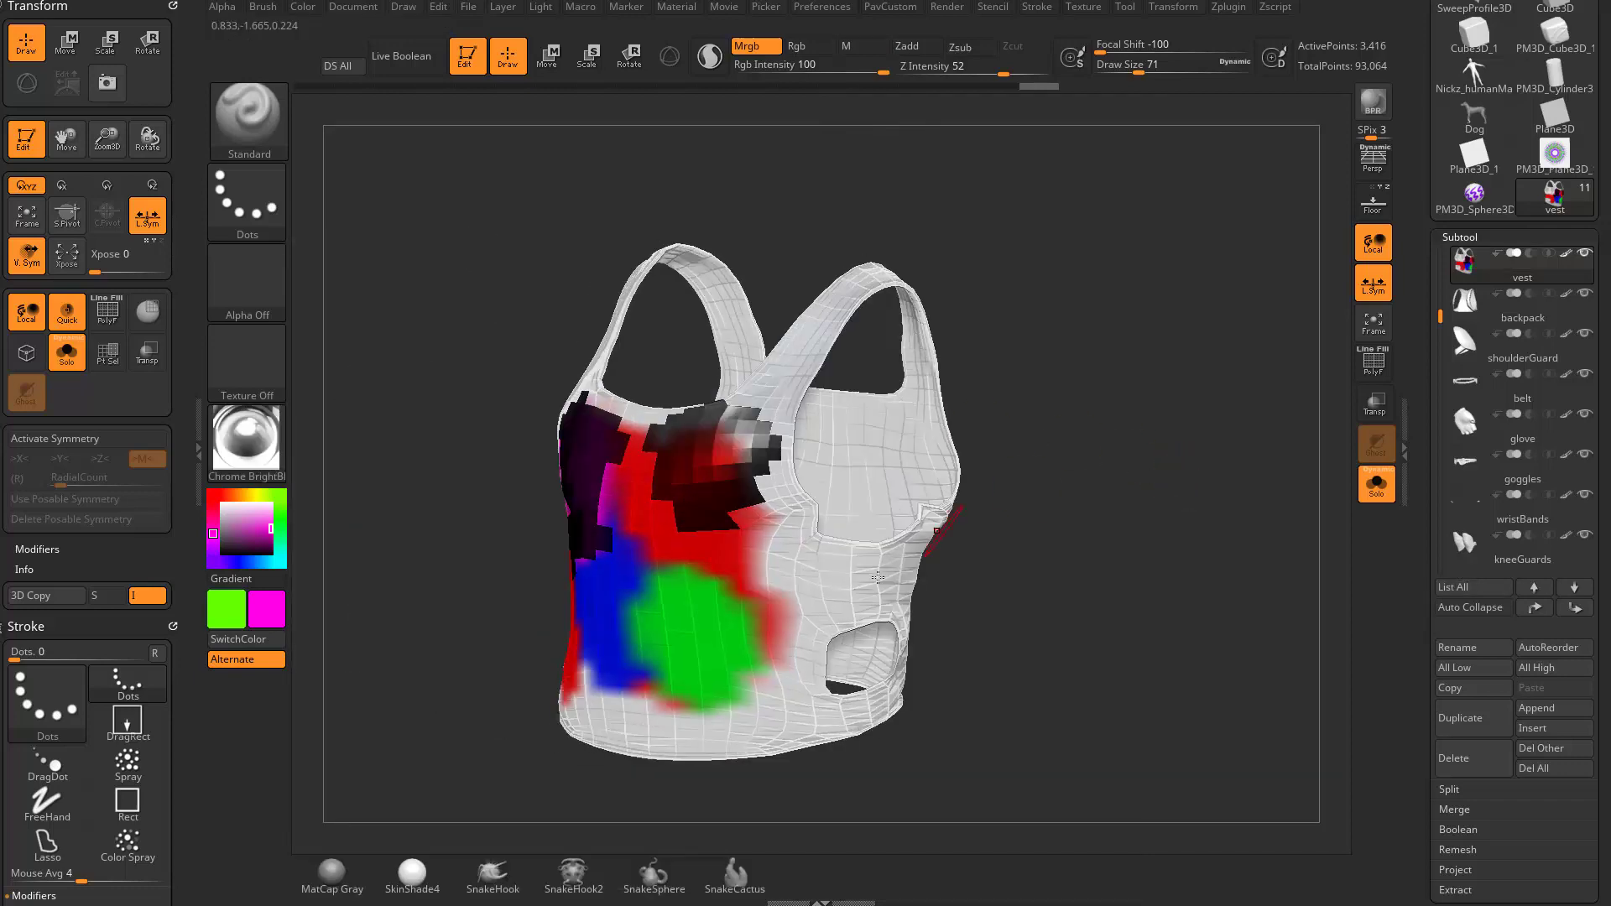
pyautogui.moveTo(772, 597)
pyautogui.mouseDown()
pyautogui.moveTo(742, 616)
pyautogui.moveTo(660, 612)
pyautogui.mouseUp()
pyautogui.moveTo(1100, 514); pyautogui.dragTo(1152, 482)
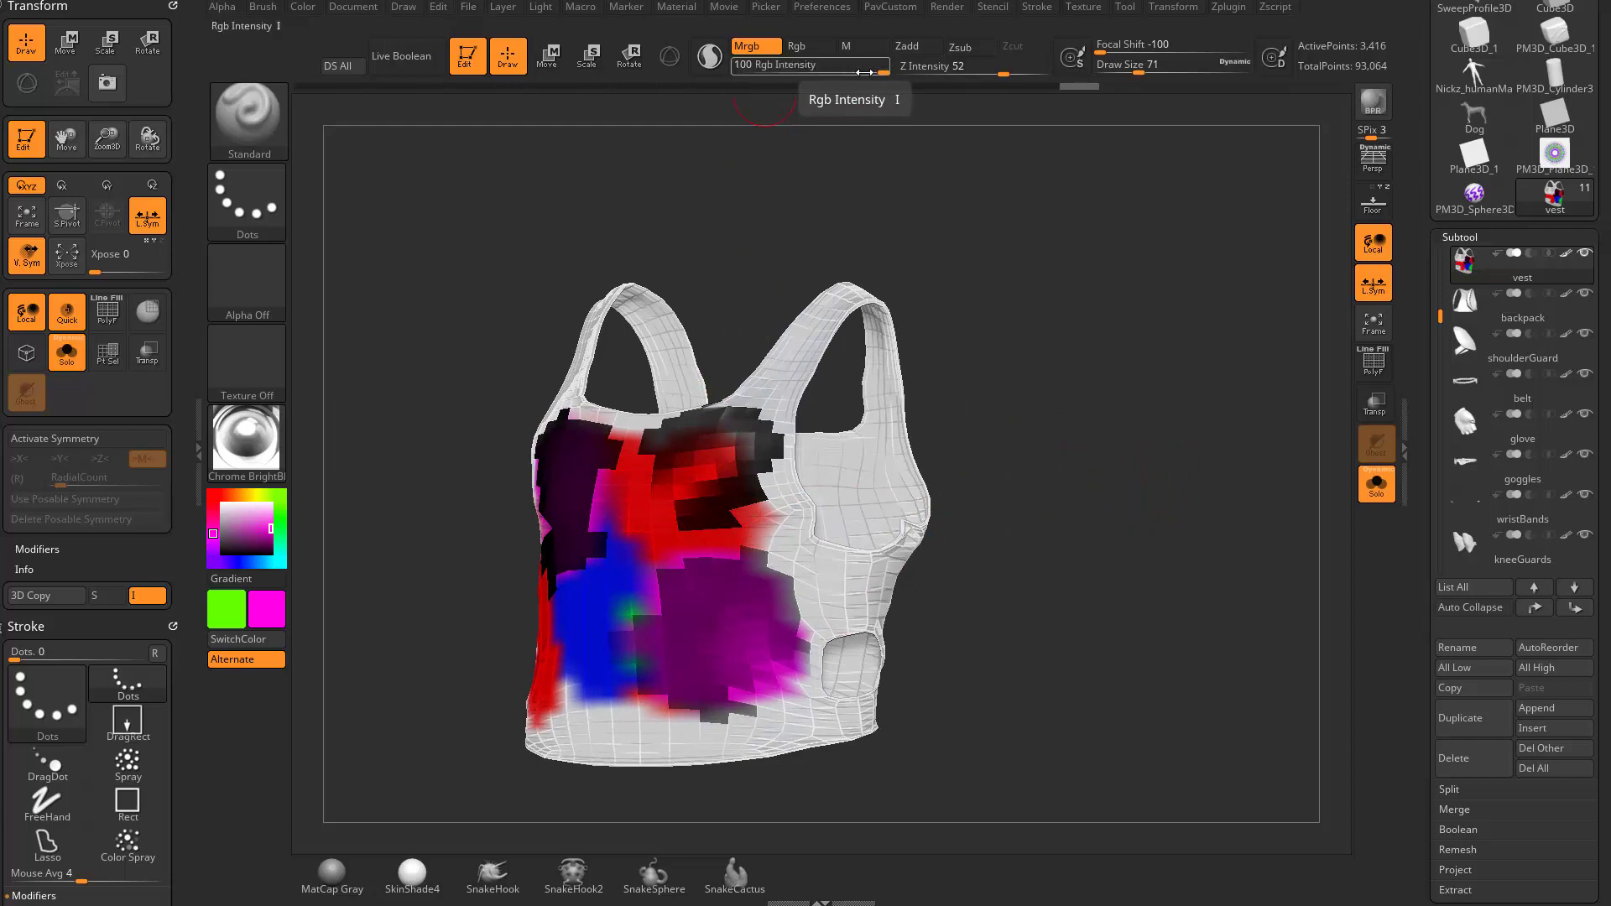
# - Fill the entire vest with the magenta colour and the Chrome BrightBl material
pyautogui.click(303, 7)
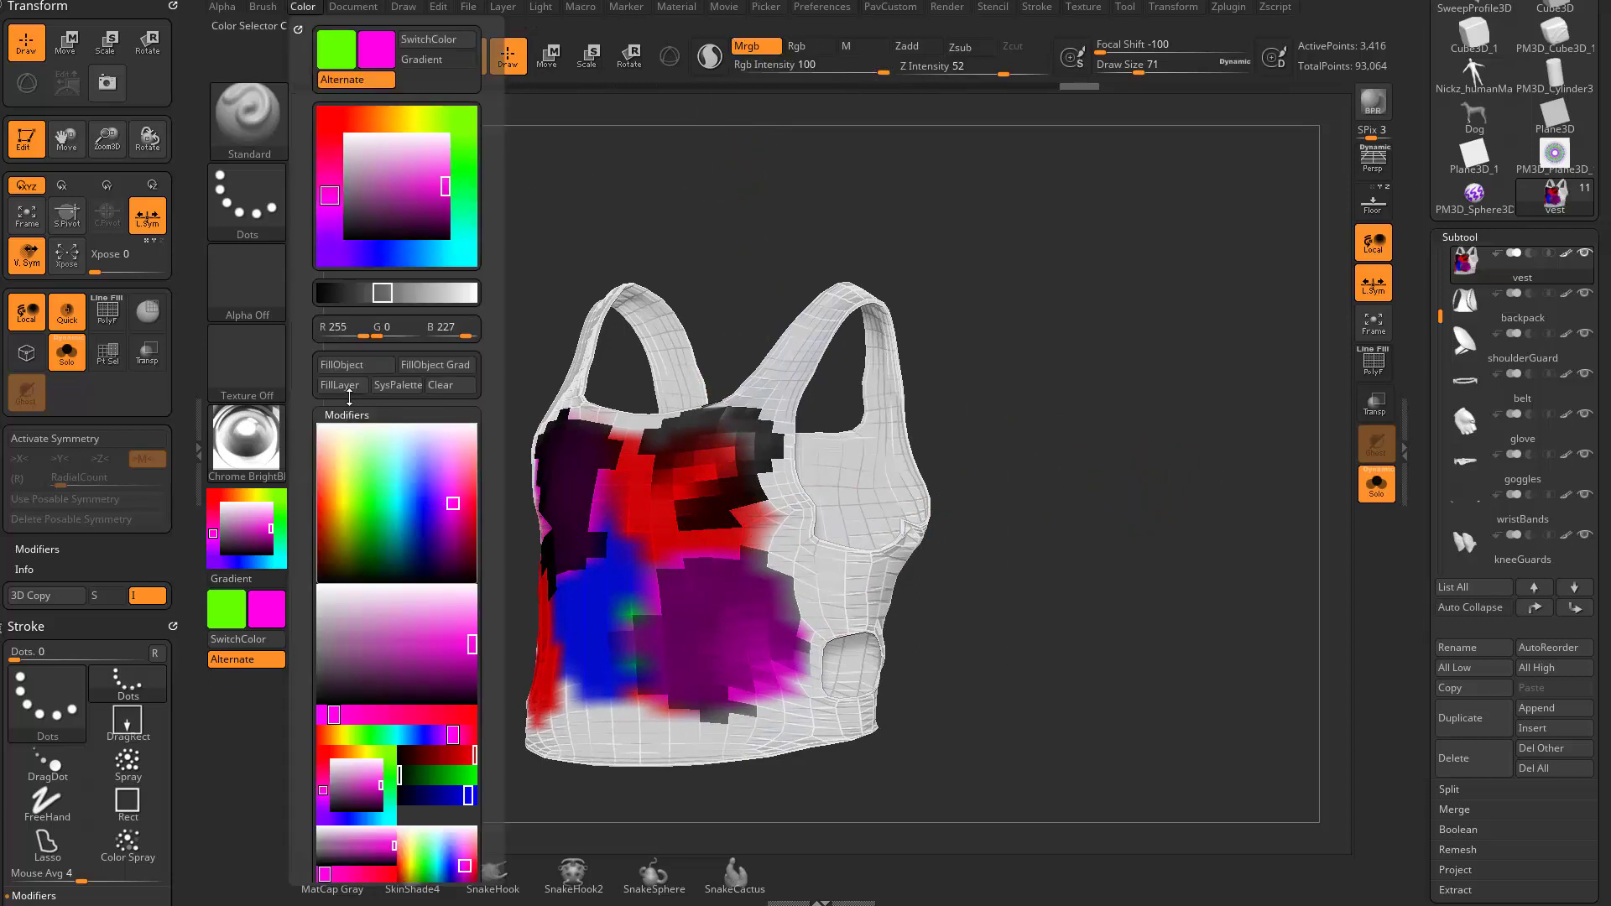
pyautogui.click(350, 364)
pyautogui.moveTo(981, 243); pyautogui.dragTo(1052, 303)
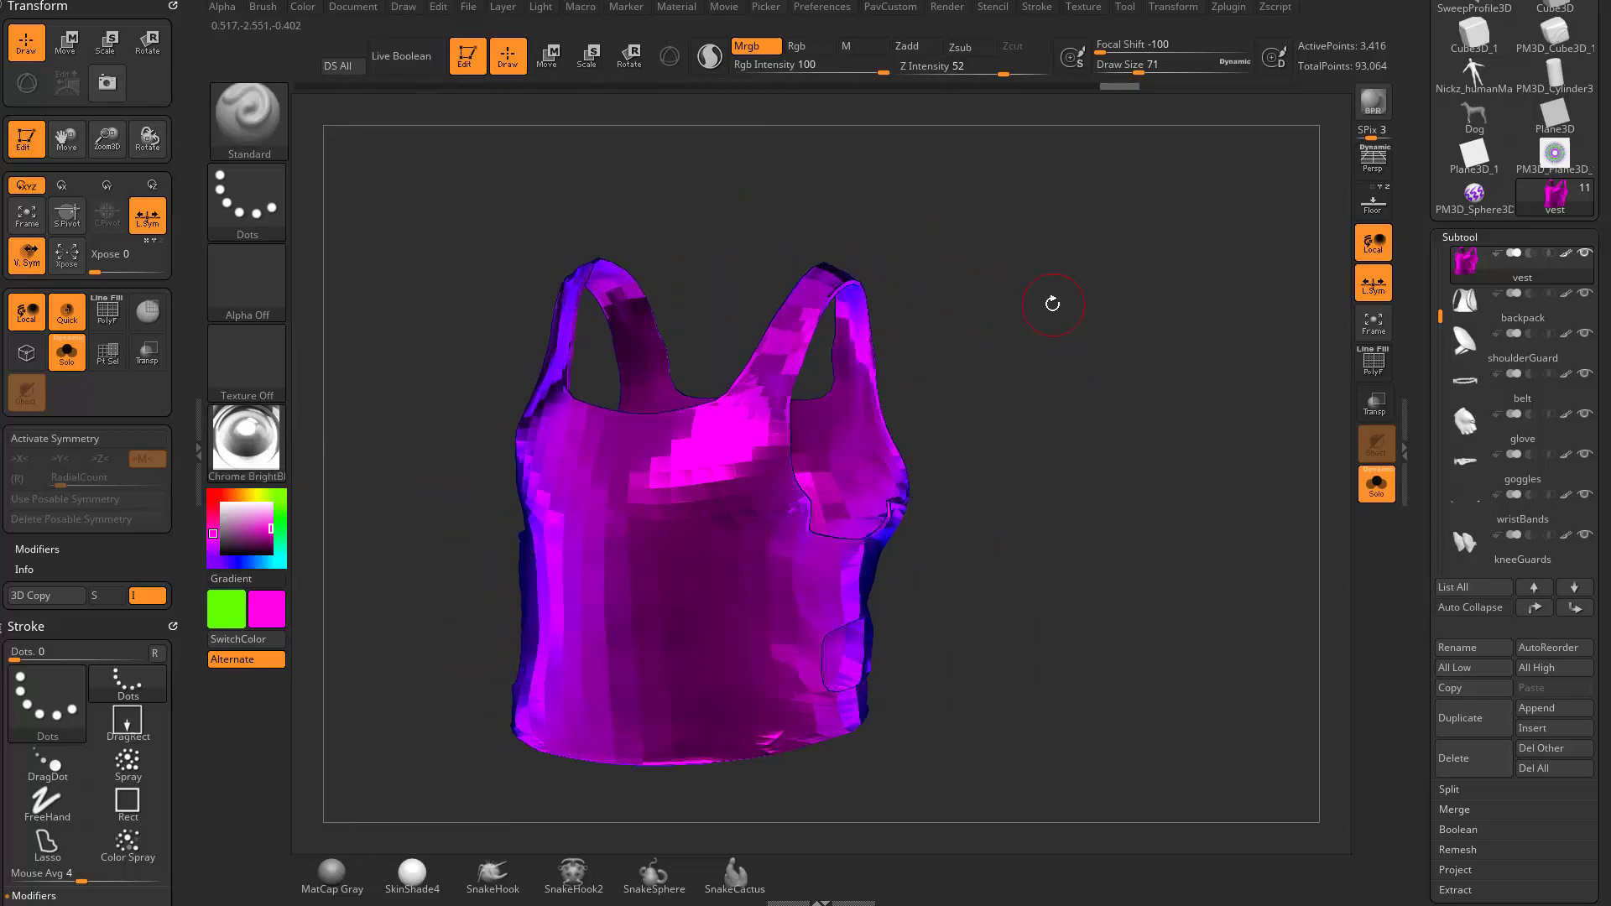
# - Switch painting to Rgb only, set the Draw Size to 140, and brush violet across the centre of the vest's upper chest
pyautogui.click(823, 48)
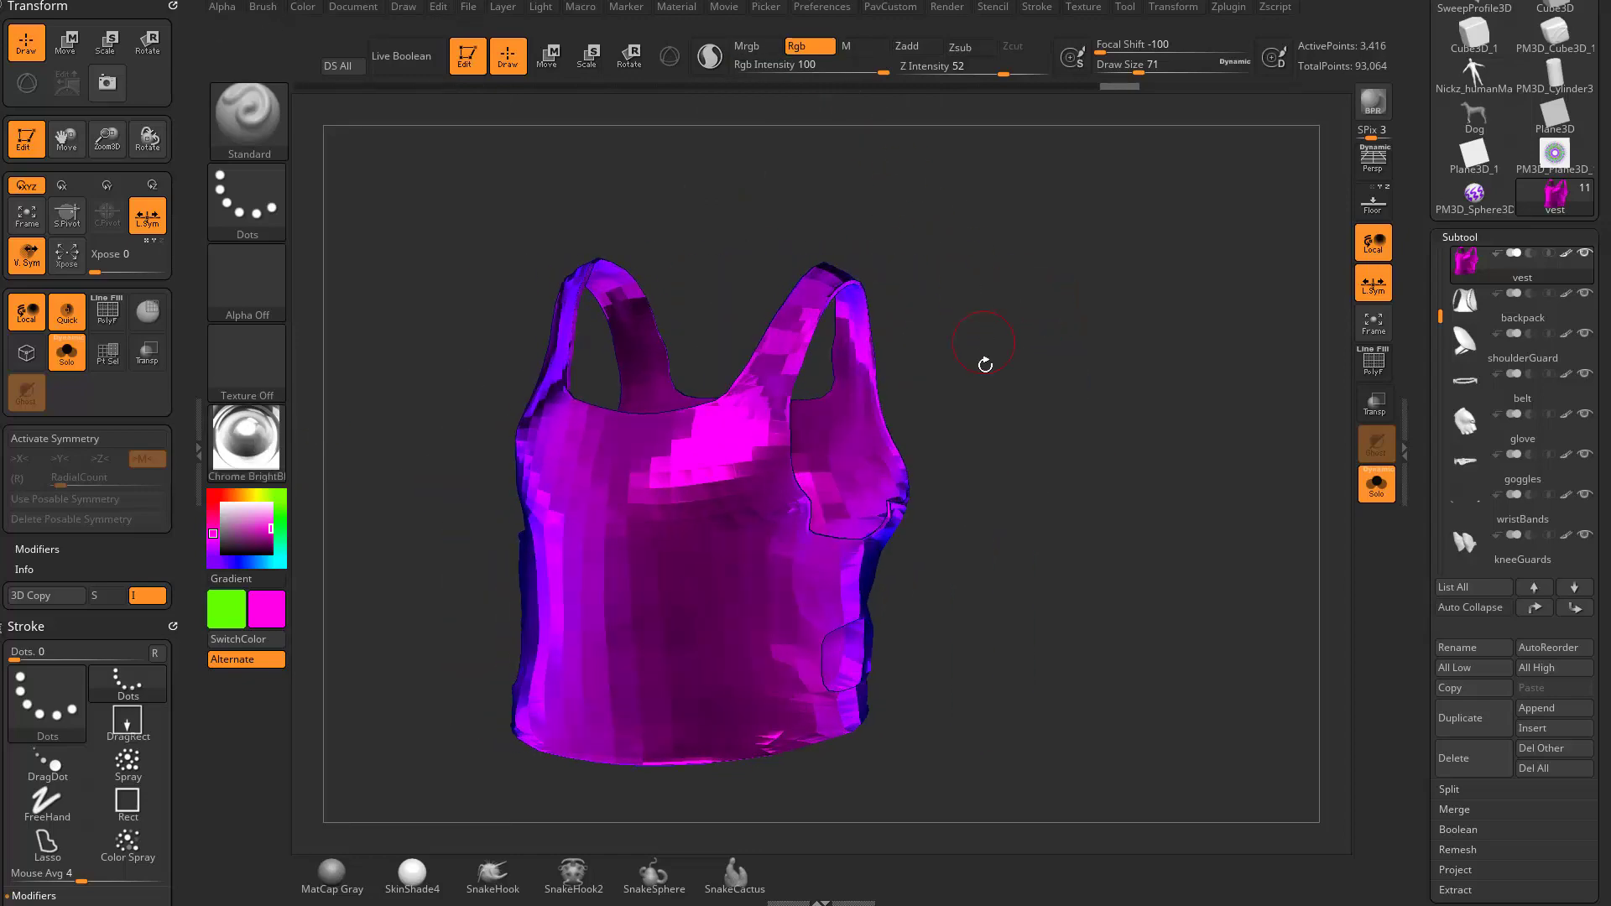
pyautogui.click(215, 563)
pyautogui.keyDown('shift'); pyautogui.moveTo(361, 541); pyautogui.dragTo(419, 537); pyautogui.keyUp('shift')
pyautogui.press('s')
pyautogui.moveTo(655, 528); pyautogui.dragTo(670, 527)
pyautogui.moveTo(664, 530); pyautogui.dragTo(631, 483)
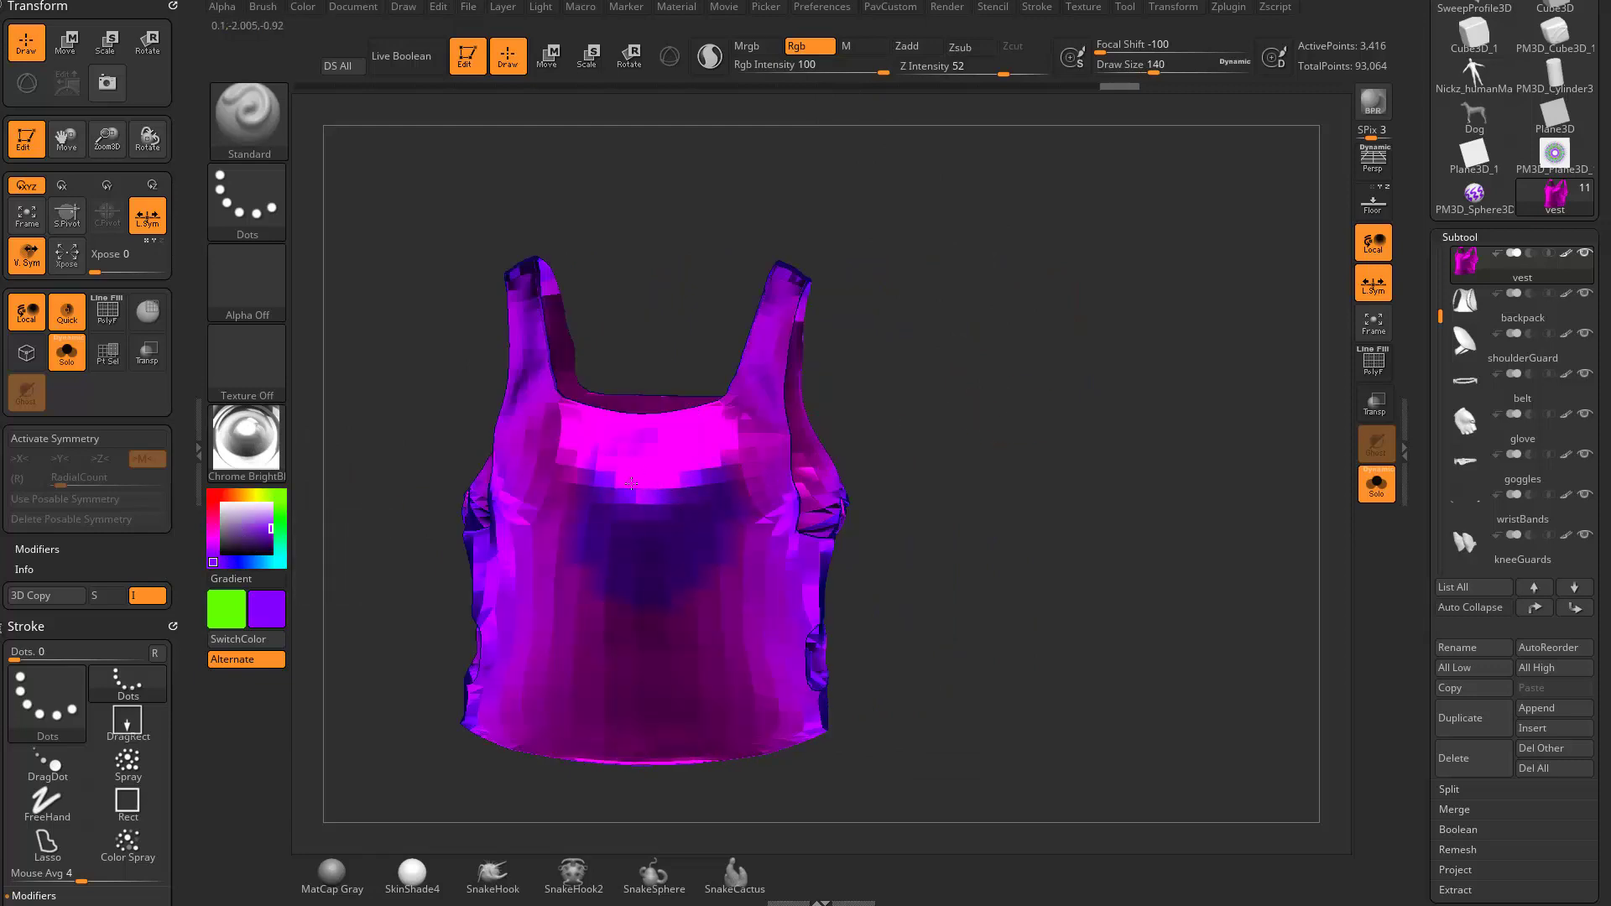
# - Brush a cyan patch on the vest's lower front and a green patch overlapping its side
pyautogui.click(268, 562)
pyautogui.moveTo(578, 545)
pyautogui.mouseDown()
pyautogui.moveTo(638, 621)
pyautogui.moveTo(713, 655)
pyautogui.mouseUp()
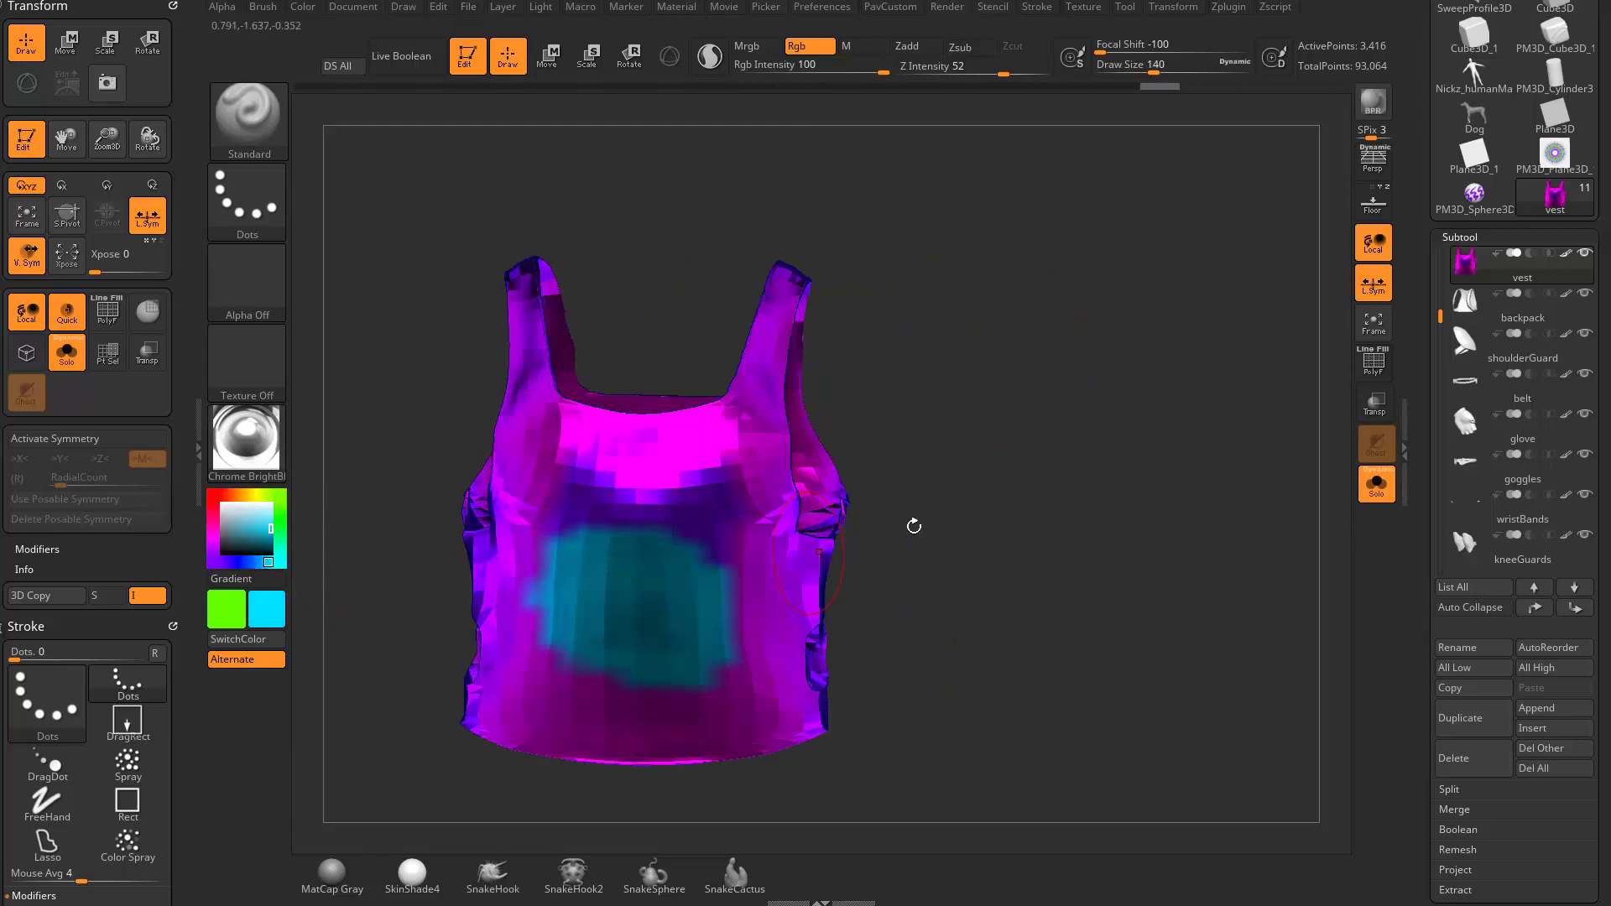
pyautogui.moveTo(914, 526); pyautogui.dragTo(848, 85)
pyautogui.click(280, 528)
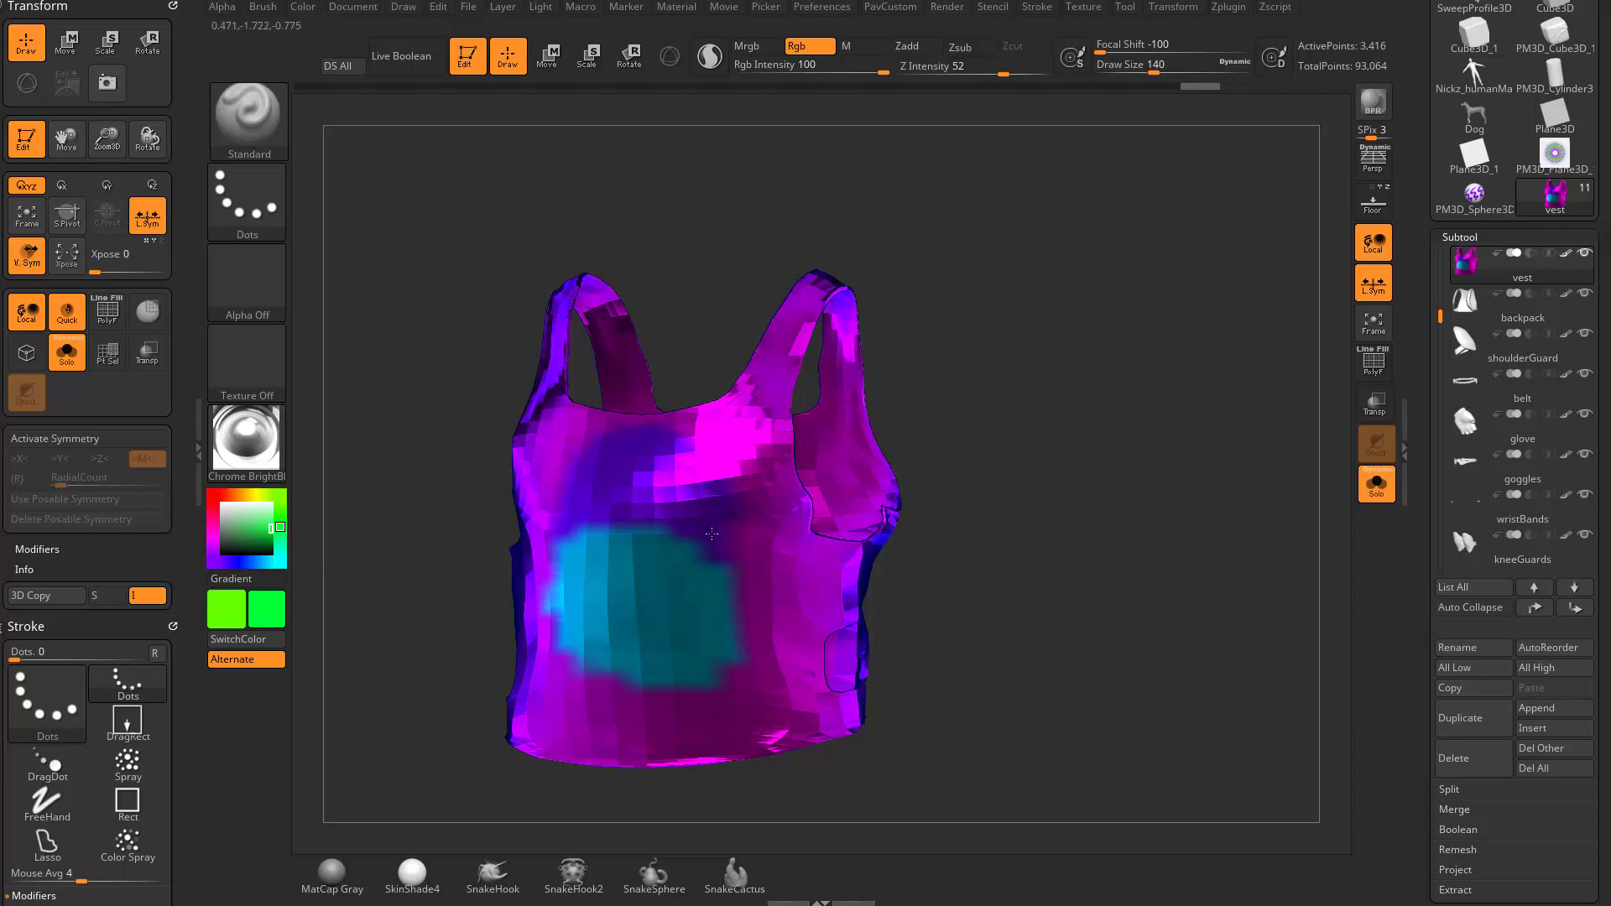
pyautogui.moveTo(672, 491); pyautogui.dragTo(797, 621)
pyautogui.moveTo(747, 571); pyautogui.dragTo(831, 684)
pyautogui.moveTo(1032, 453); pyautogui.dragTo(1195, 423)
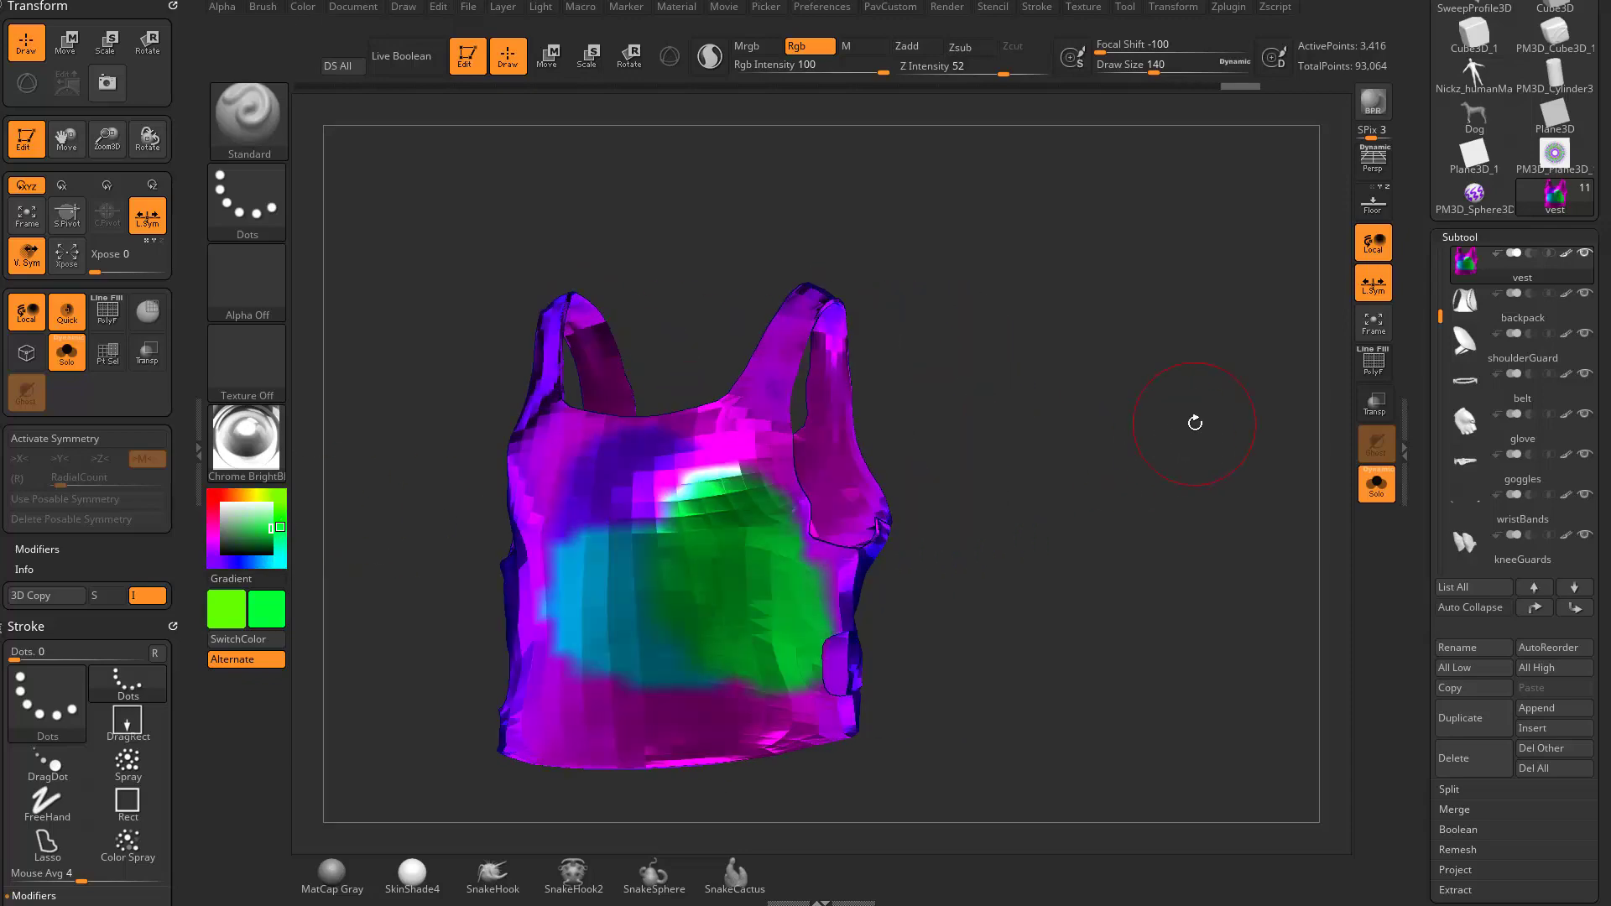
# - Choose the Flat Color material, switch to M only, and fill the vest with that material
pyautogui.click(246, 438)
pyautogui.click(410, 671)
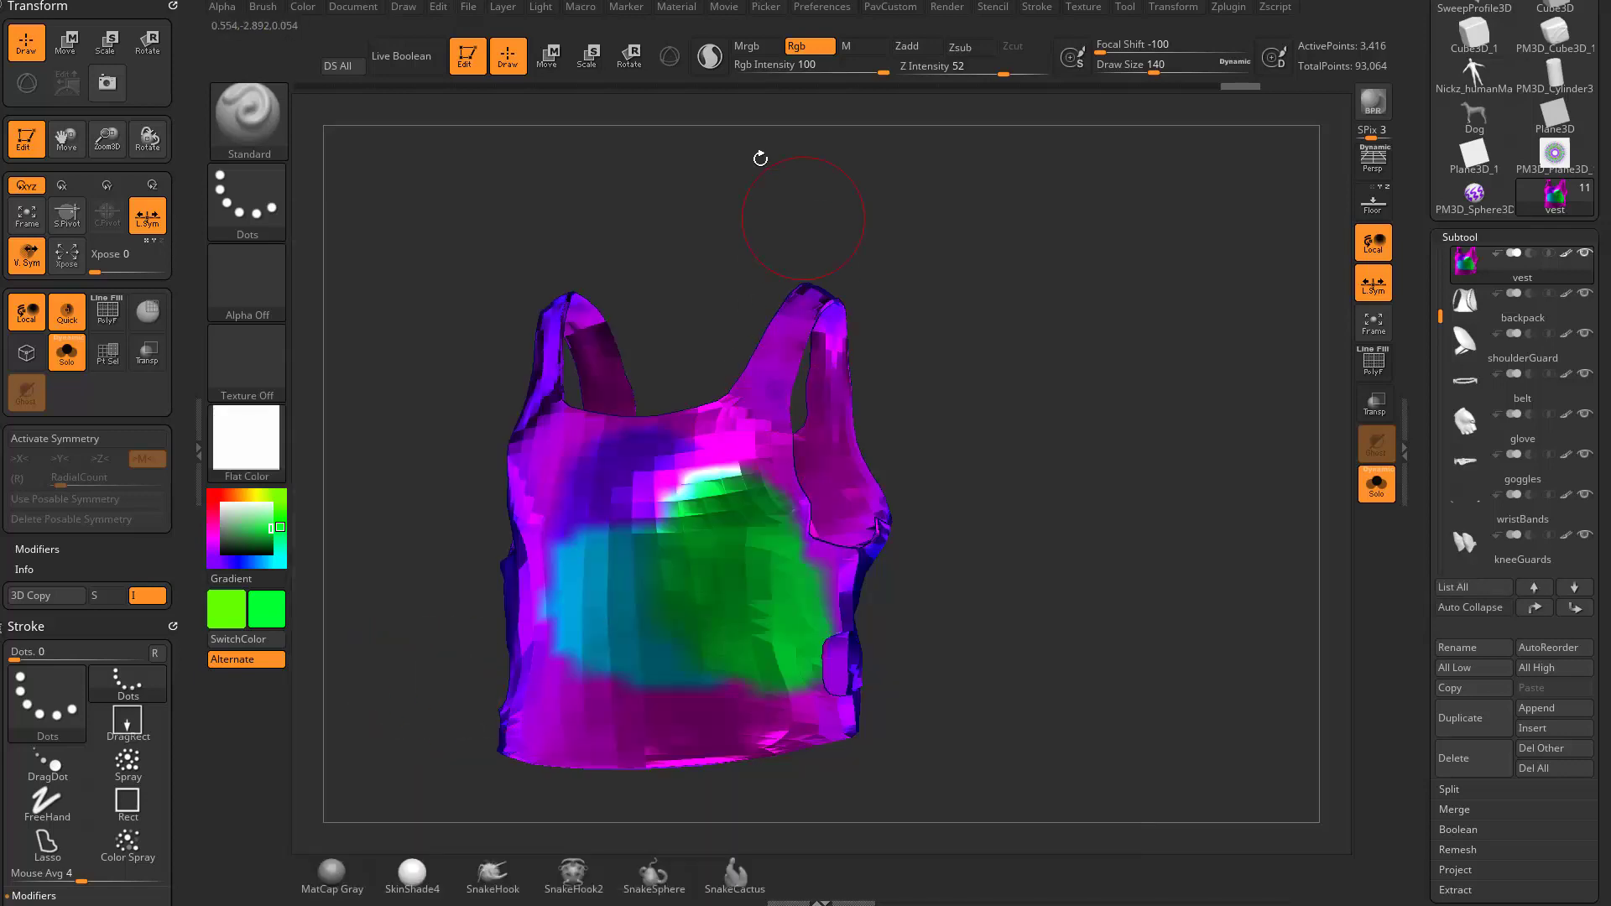
pyautogui.click(863, 45)
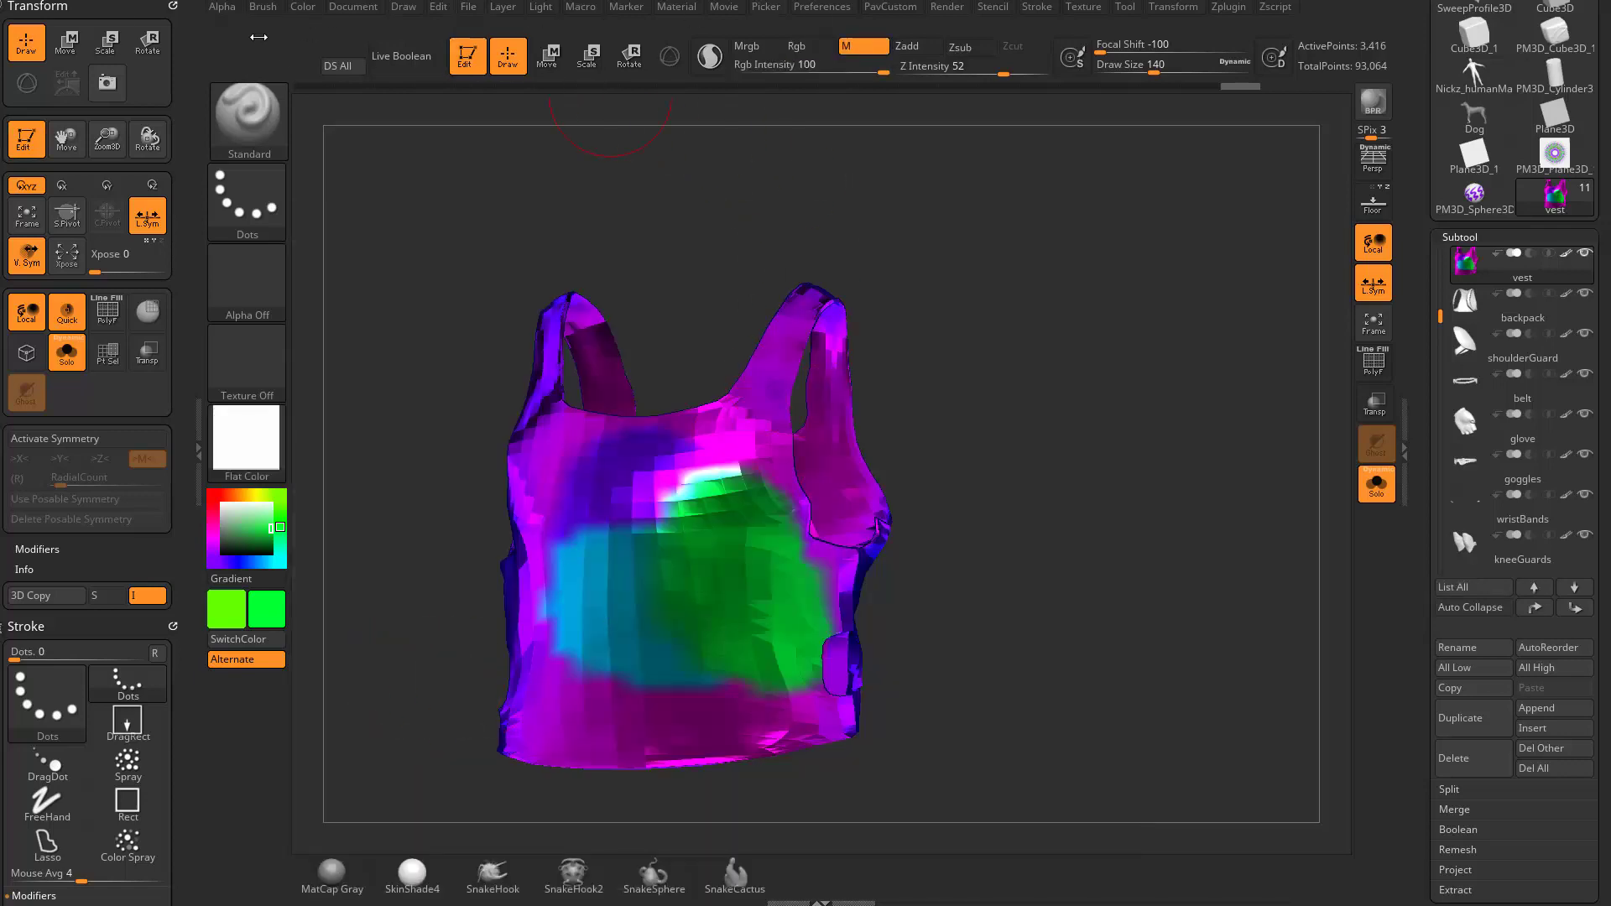
pyautogui.click(303, 7)
pyautogui.click(342, 364)
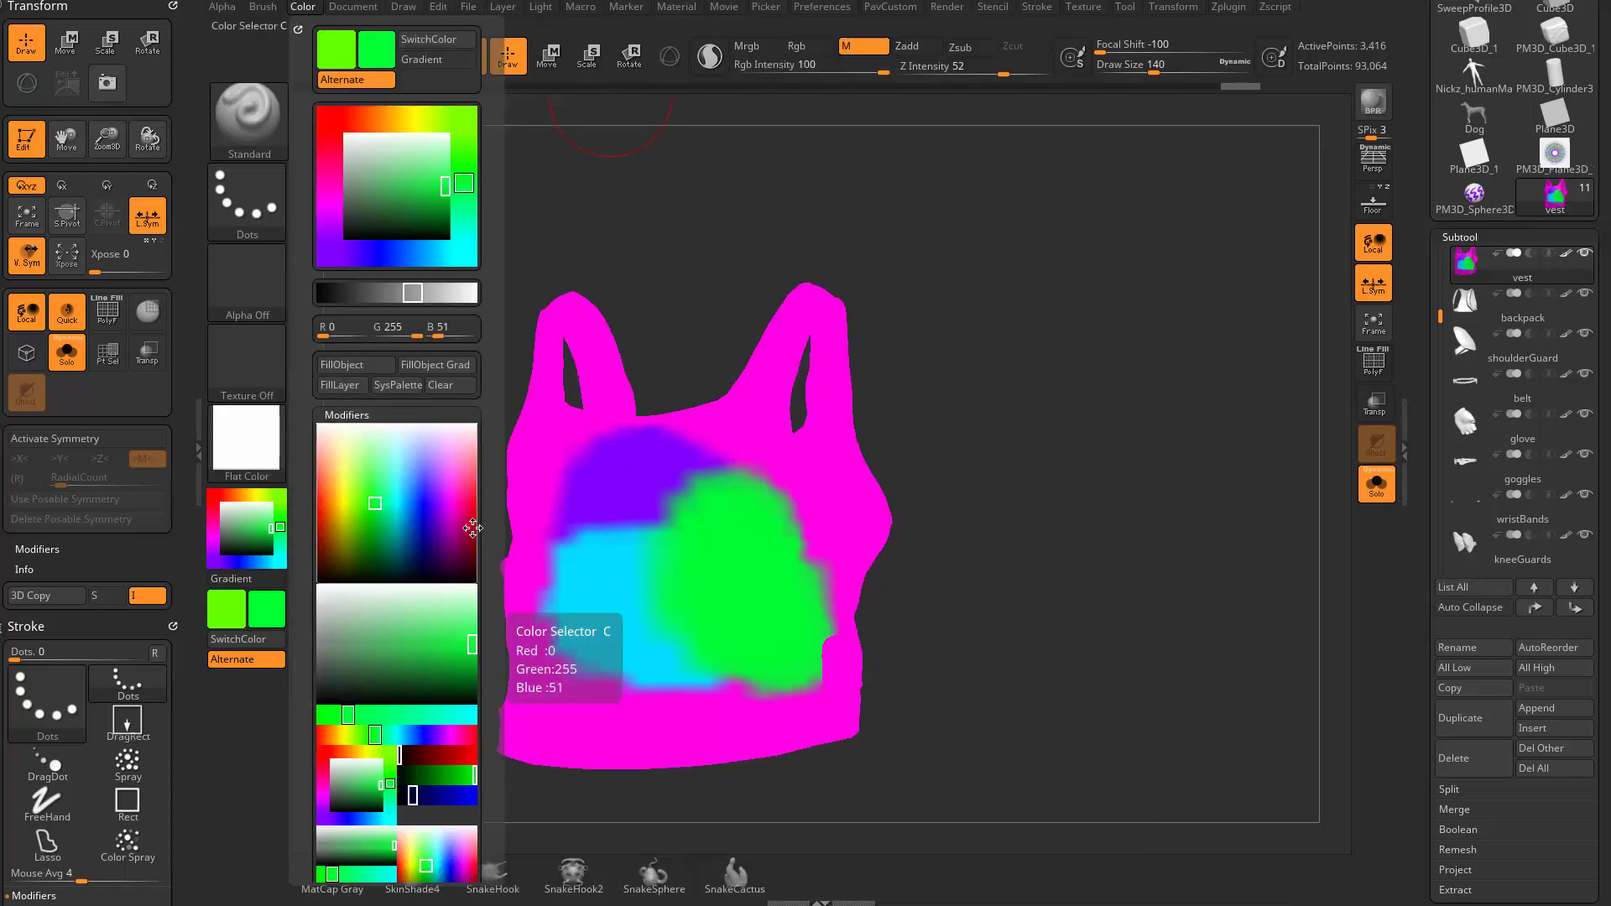
# - Preview the Flat Color-filled vest with BasicMaterial and MatCap Sculpy2 as the active material
pyautogui.click(246, 438)
pyautogui.click(431, 664)
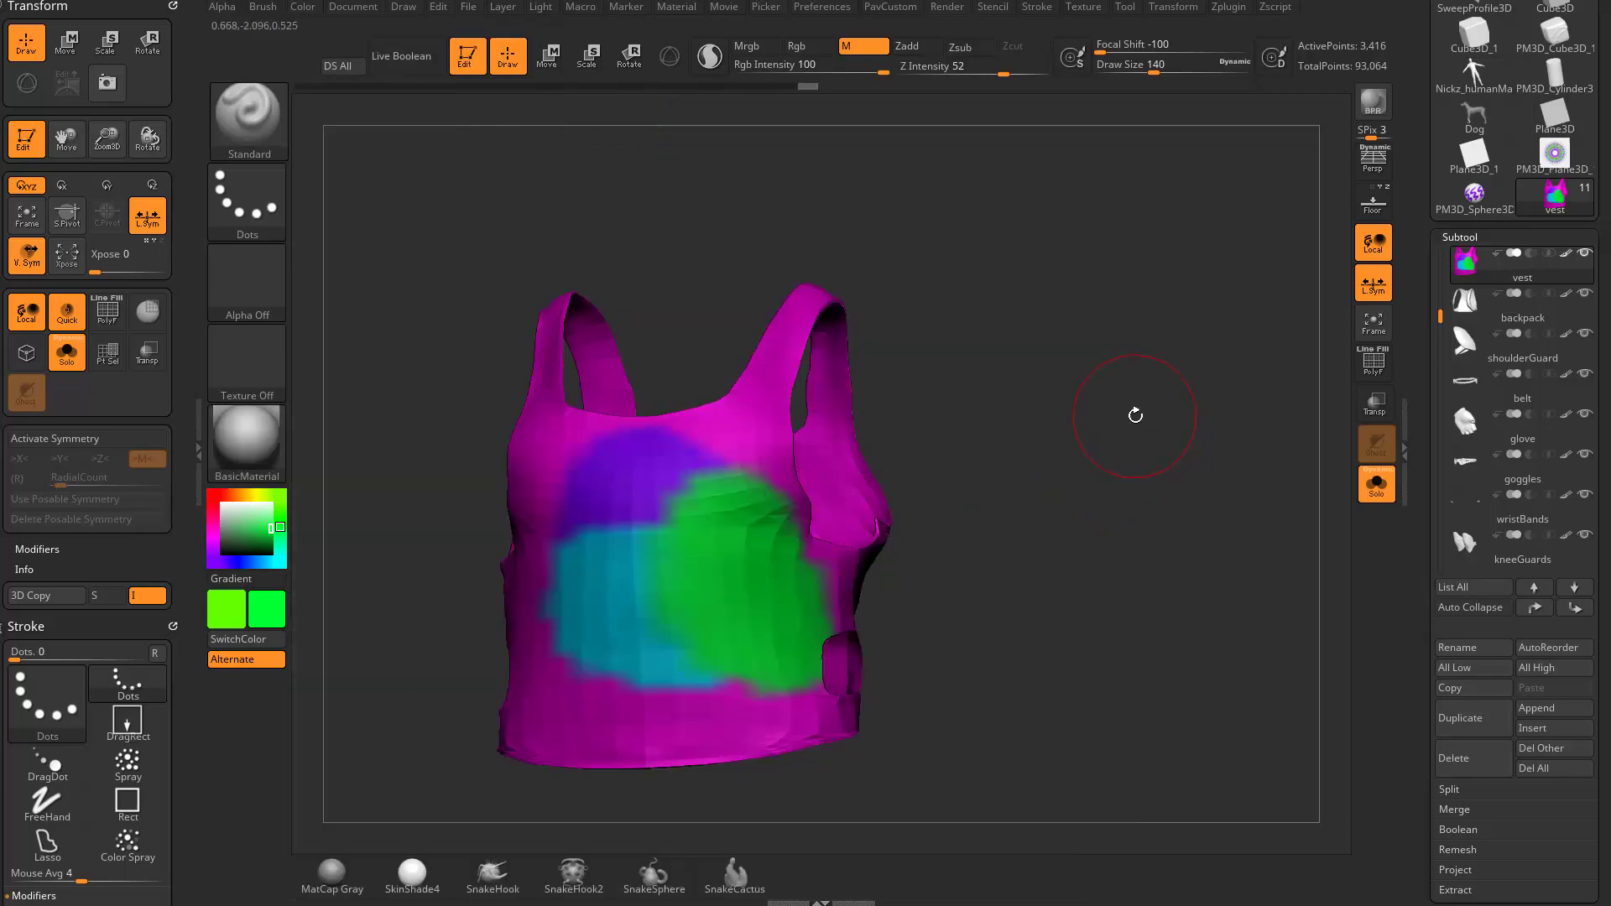
pyautogui.moveTo(1126, 406); pyautogui.dragTo(990, 411)
pyautogui.click(246, 438)
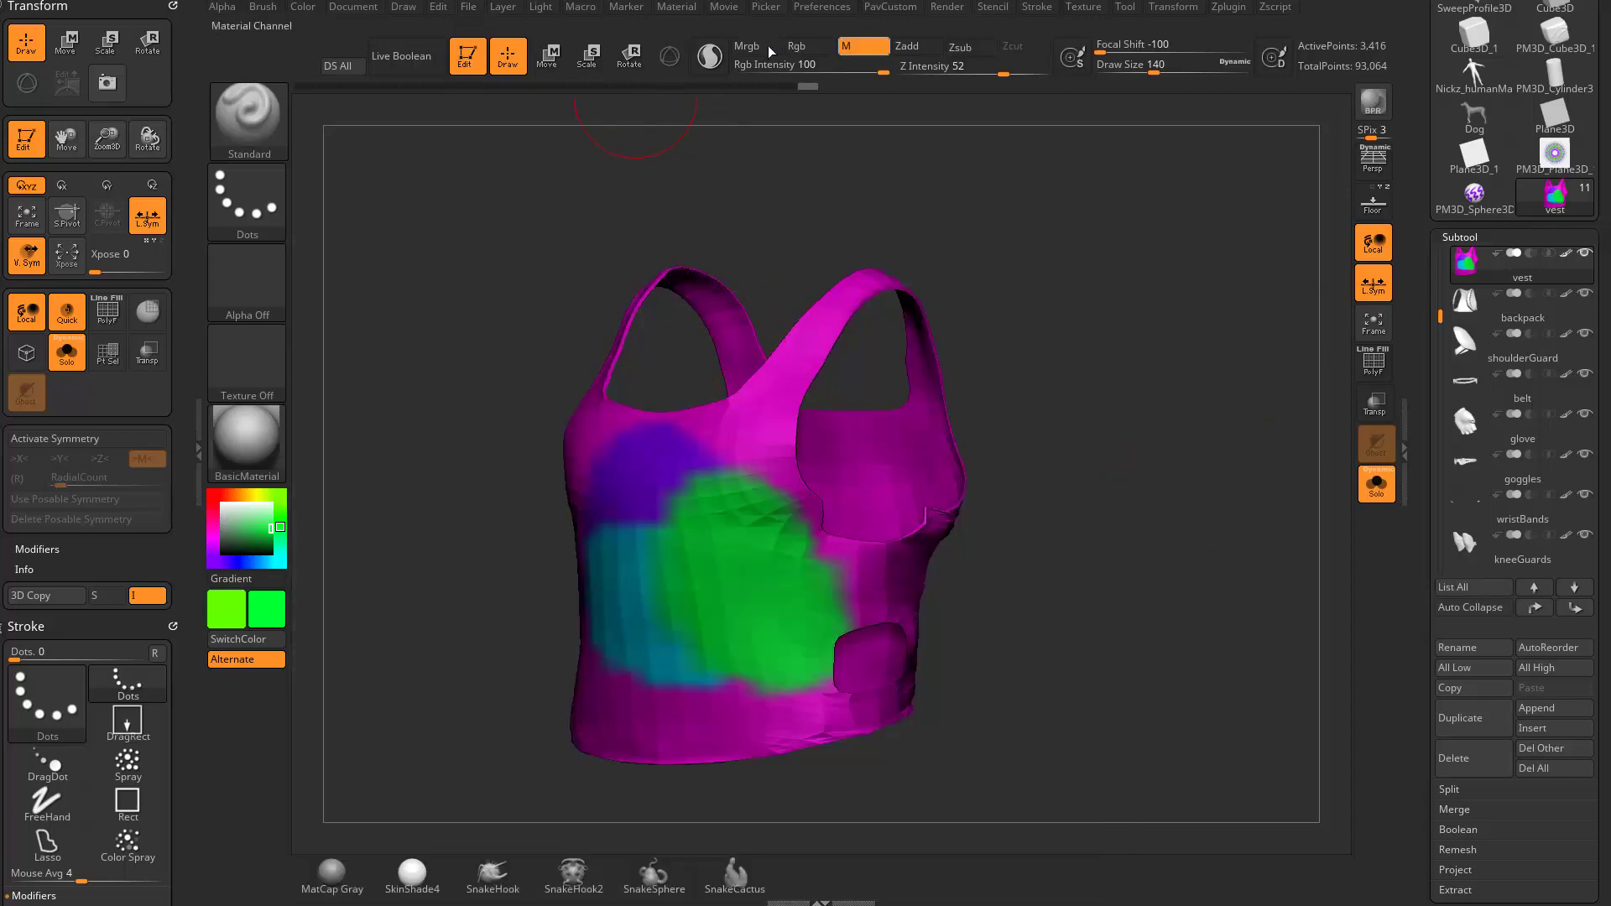
pyautogui.click(246, 438)
pyautogui.click(672, 475)
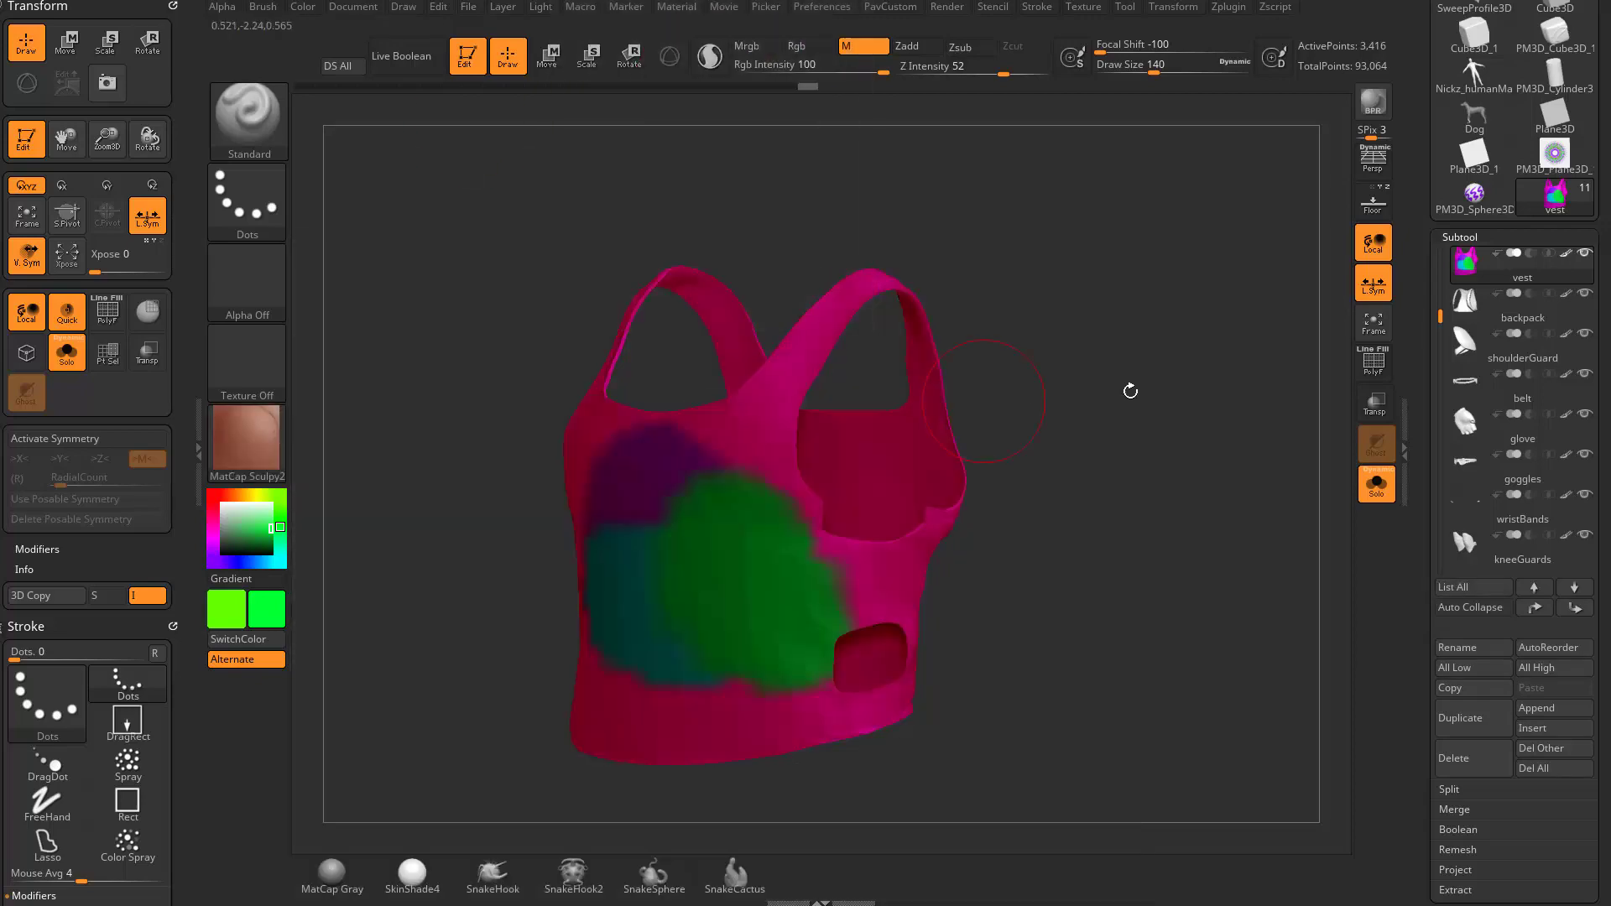
# - Preview the vest with the Chrome BlueTint, MatCap LBrownClay and Framer02 materials in turn
pyautogui.click(281, 445)
pyautogui.click(672, 399)
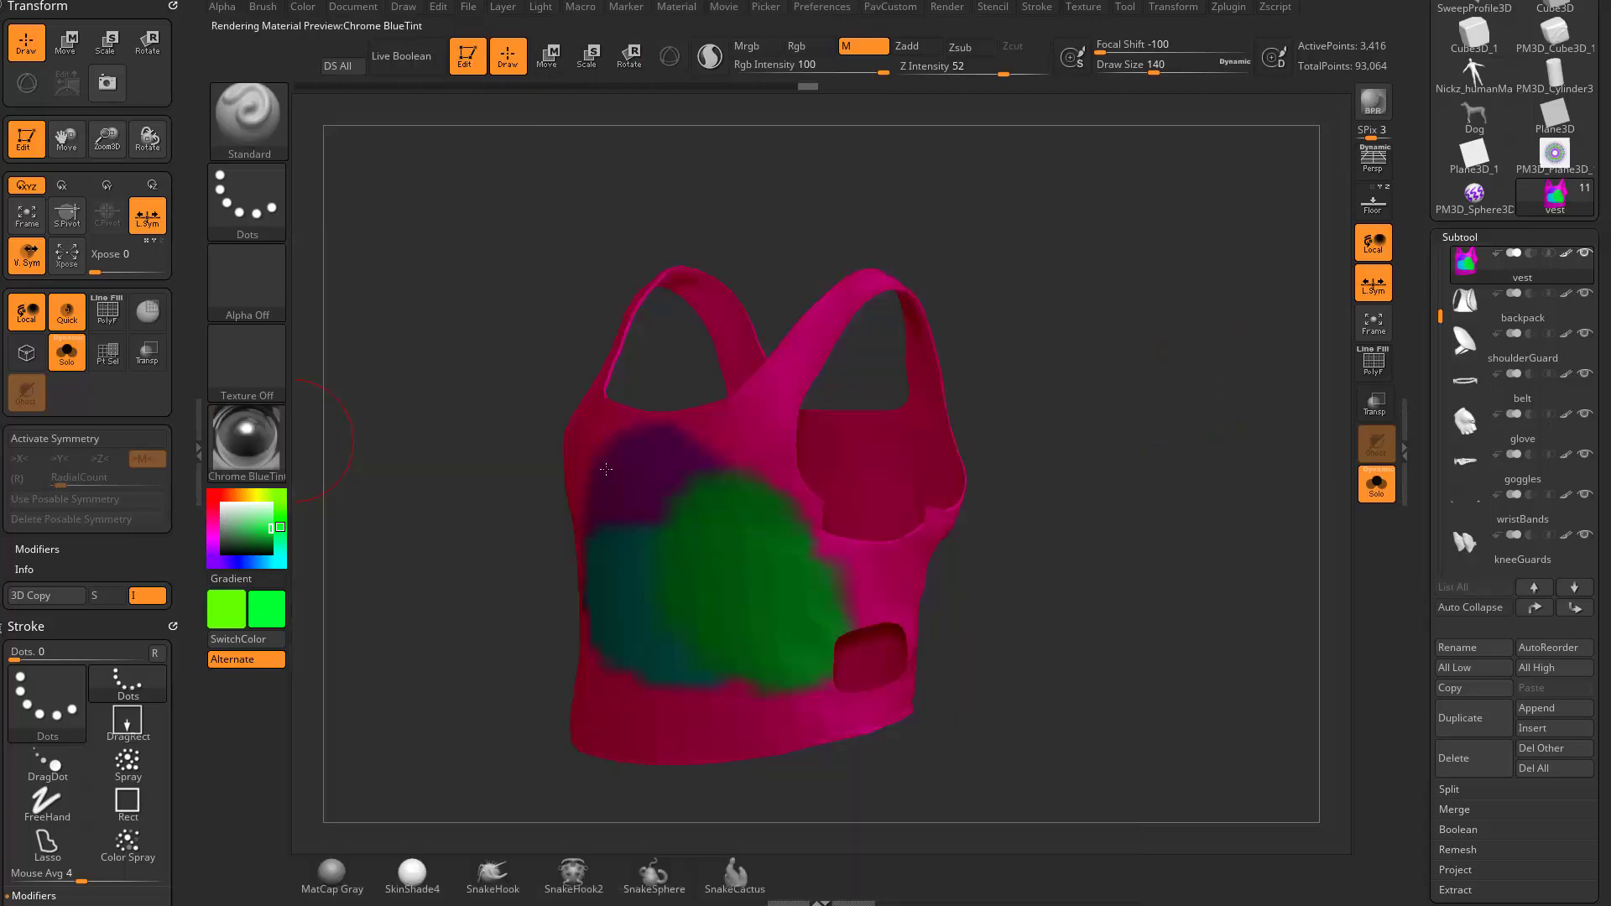
pyautogui.click(256, 453)
pyautogui.click(753, 449)
pyautogui.click(246, 438)
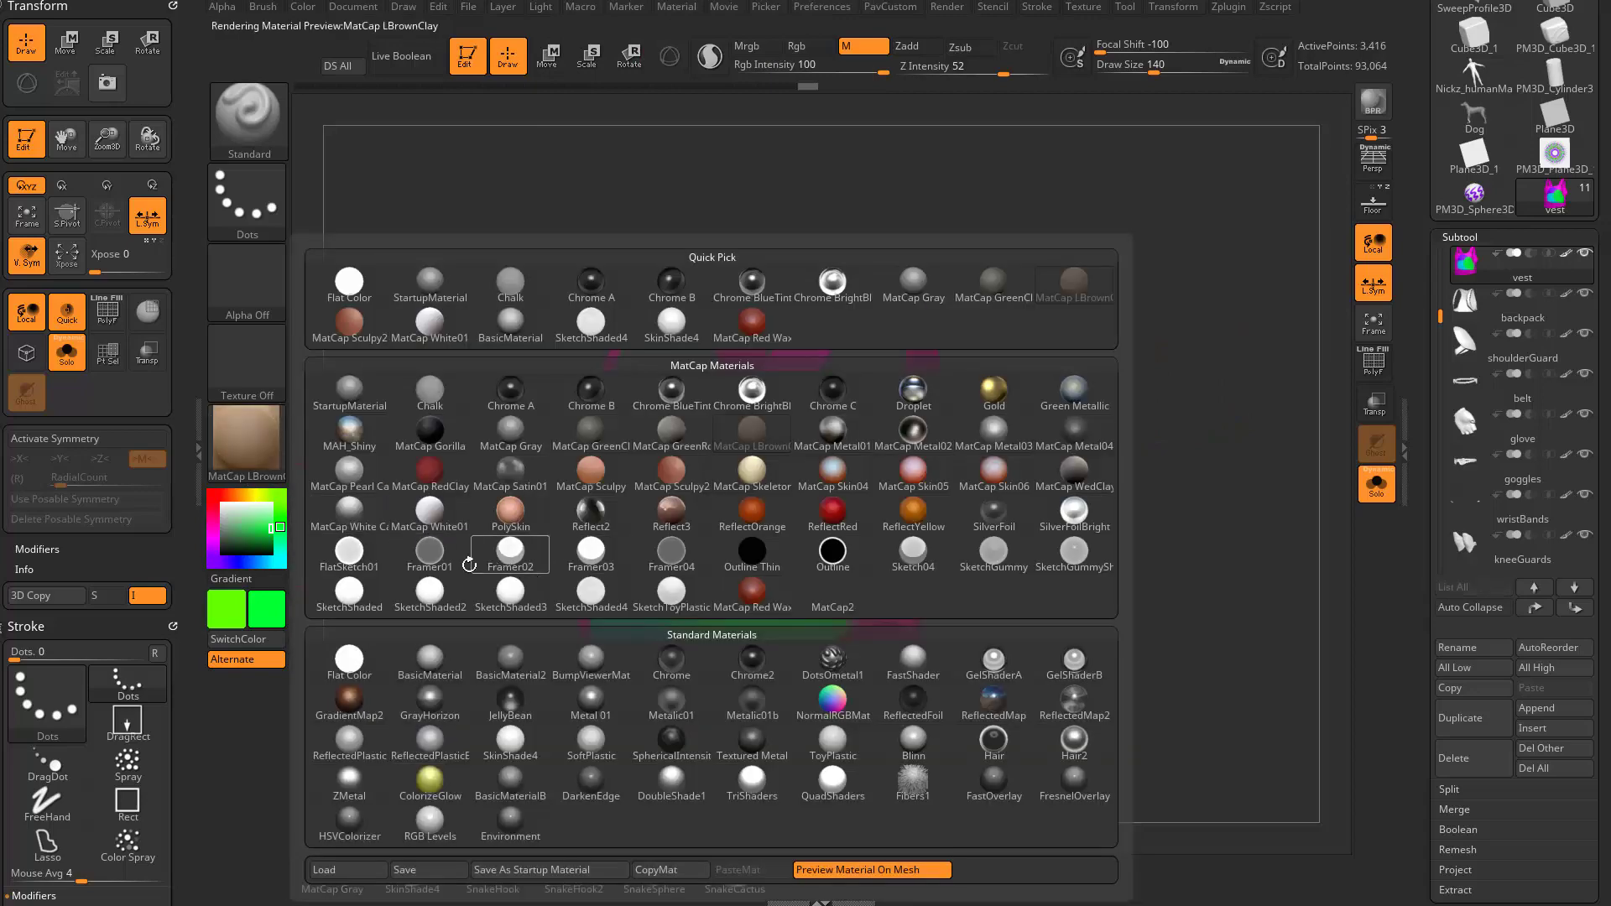
pyautogui.click(511, 551)
pyautogui.click(246, 437)
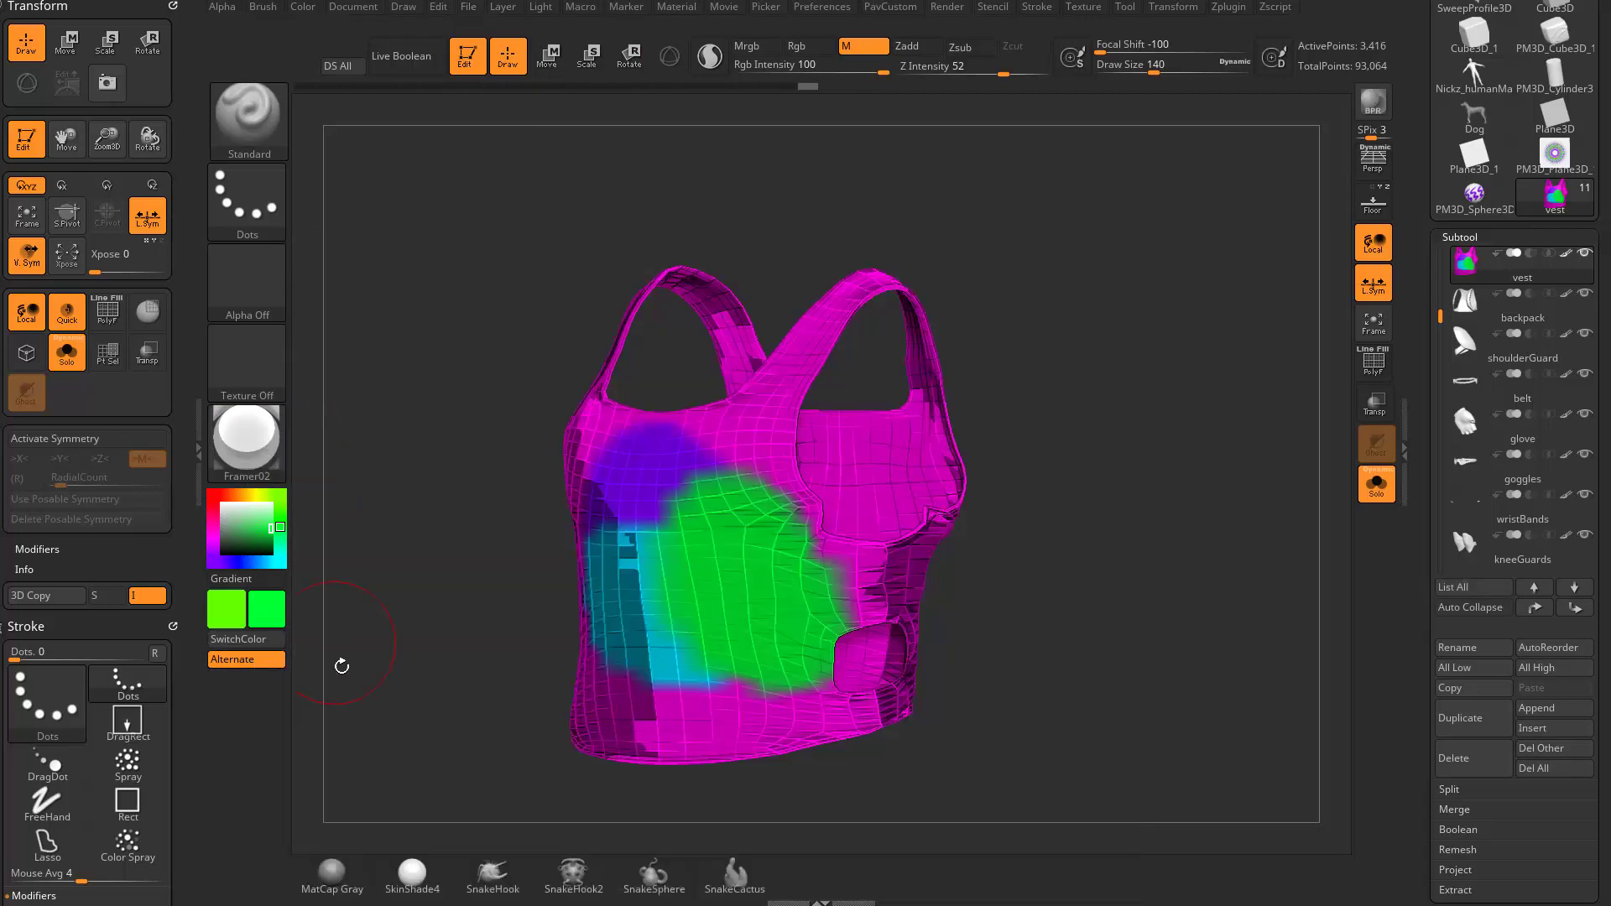
# - Choose the PolySkin material and fill the vest with it, keeping the painted colours
pyautogui.click(246, 438)
pyautogui.click(504, 512)
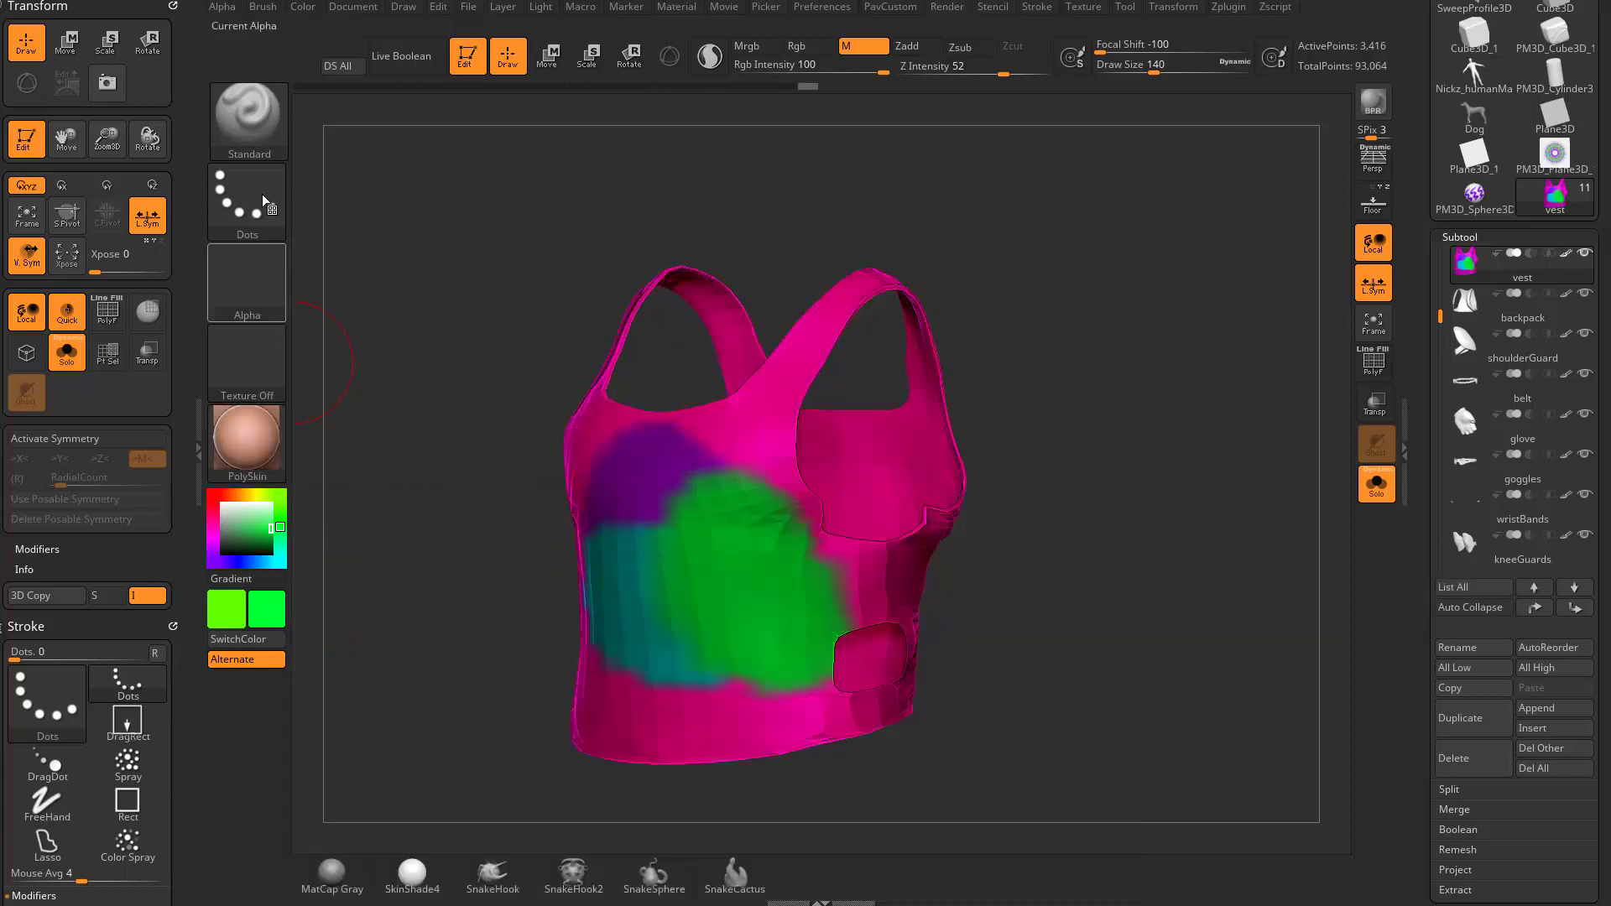
pyautogui.click(303, 7)
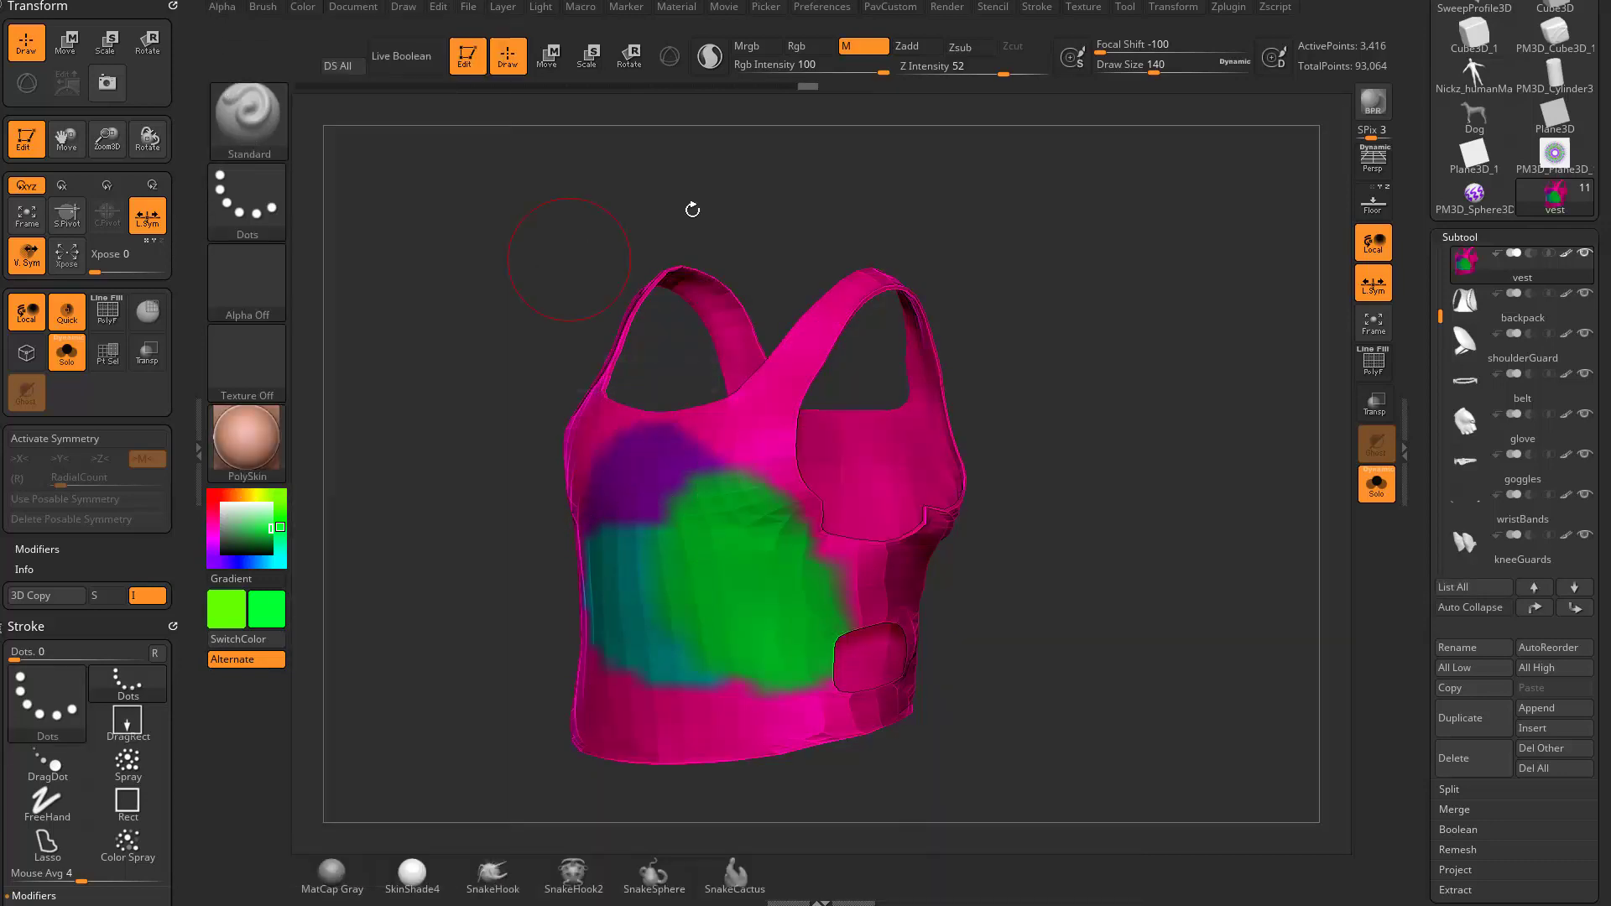
pyautogui.moveTo(1079, 323); pyautogui.dragTo(867, 427)
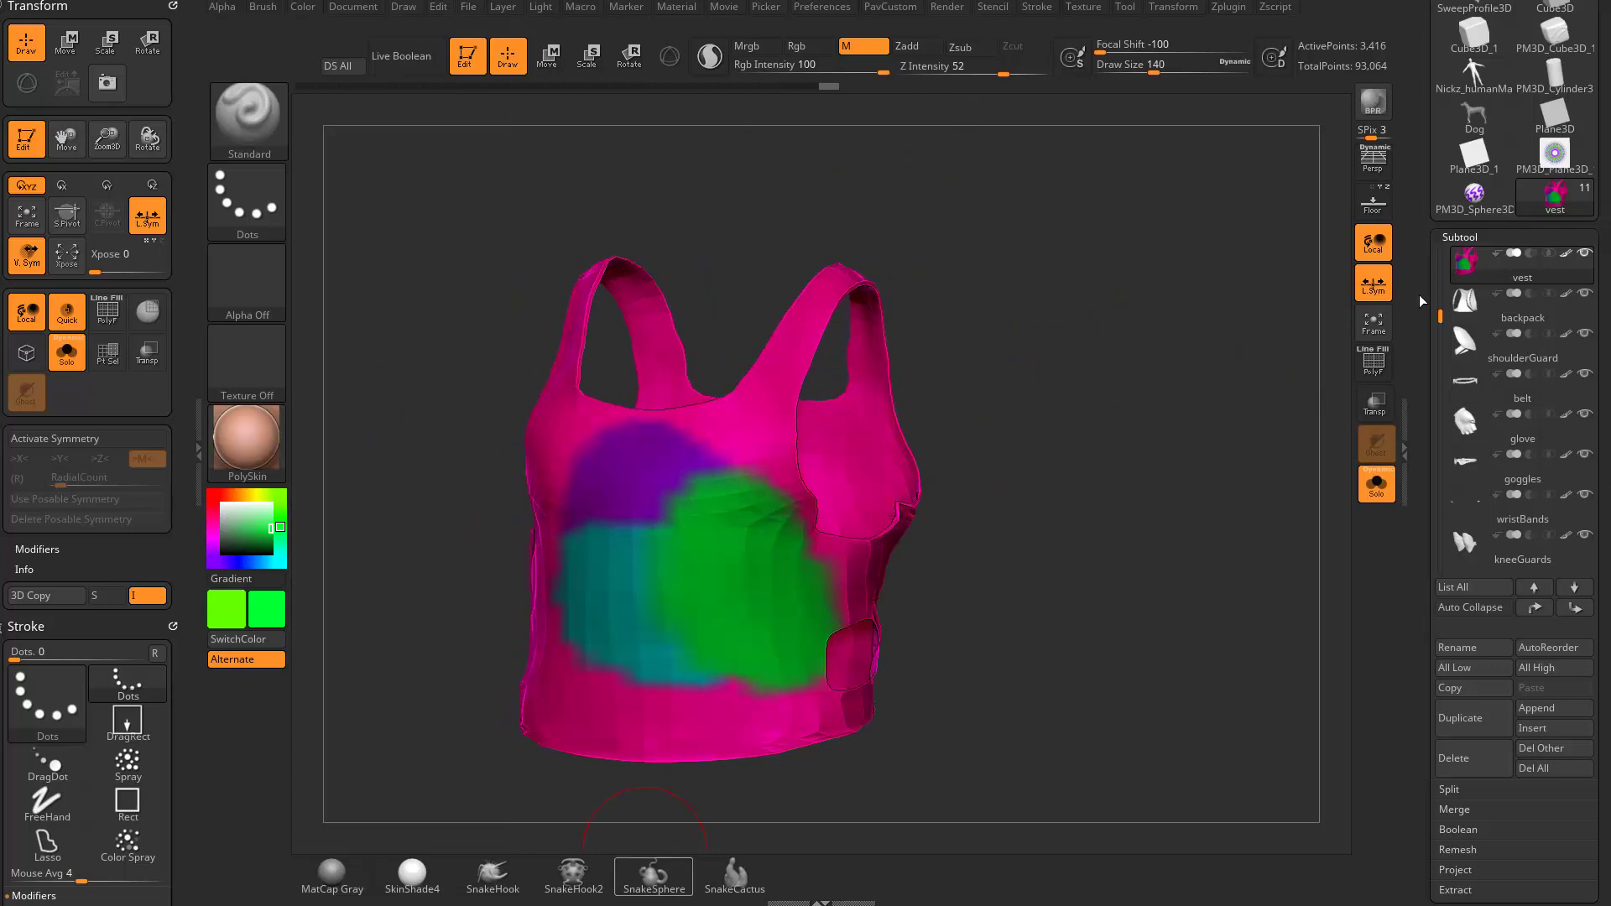
# - Switch to the horned head model, bring it into view, and browse the available materials
pyautogui.moveTo(1421, 303); pyautogui.dragTo(1426, 537)
pyautogui.click(1554, 305)
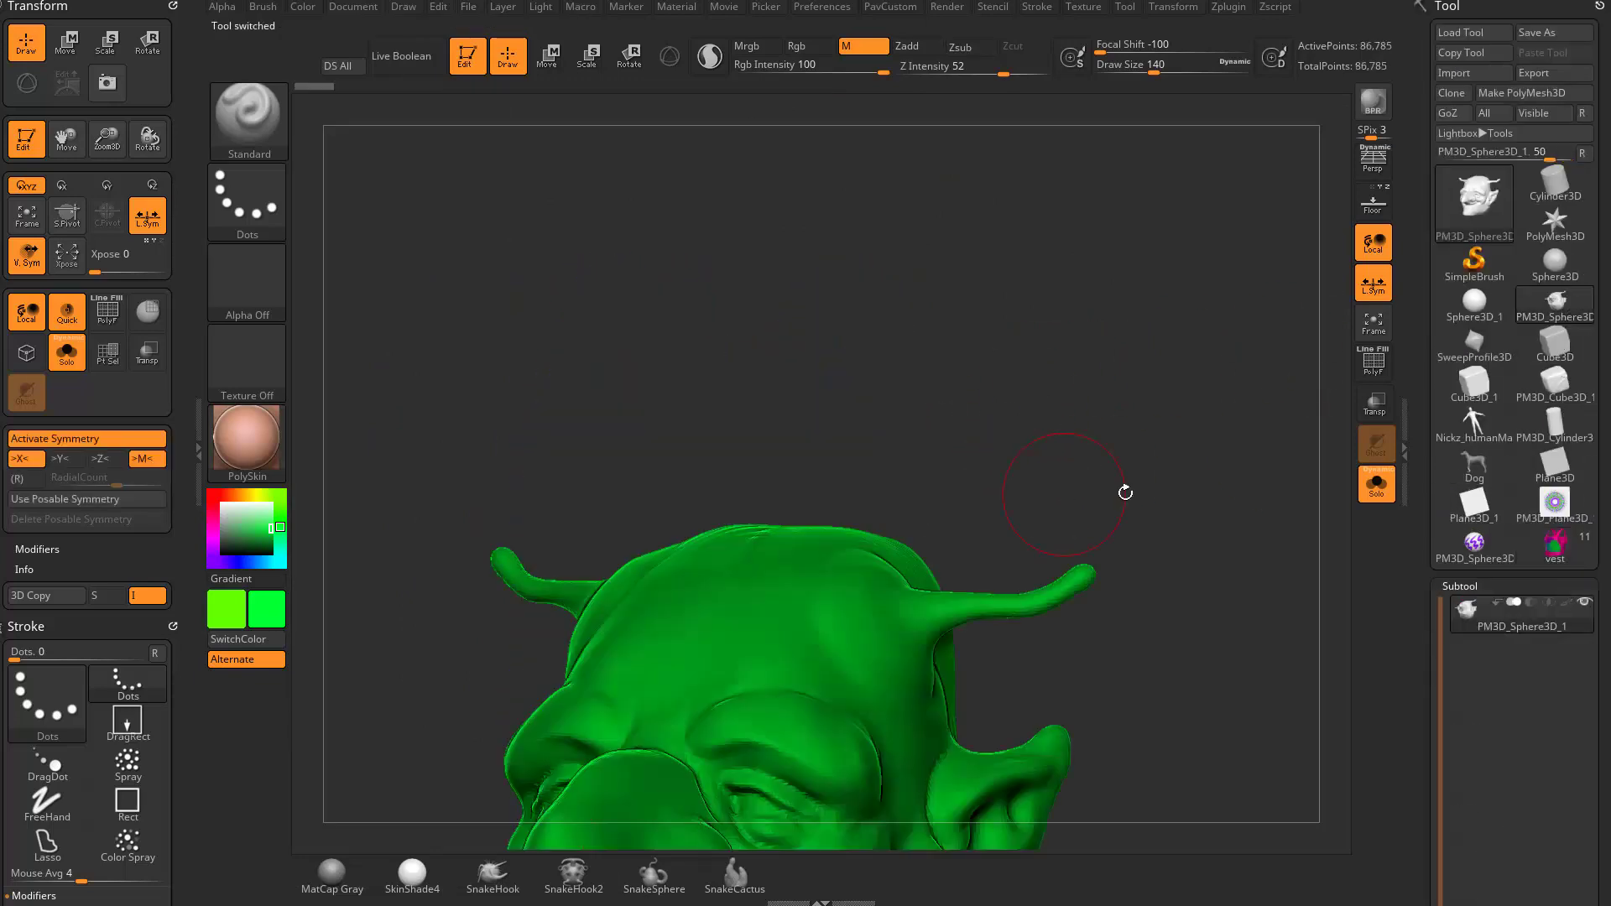
pyautogui.keyDown('alt'); pyautogui.moveTo(1125, 492); pyautogui.dragTo(1147, 358); pyautogui.keyUp('alt')
pyautogui.click(268, 448)
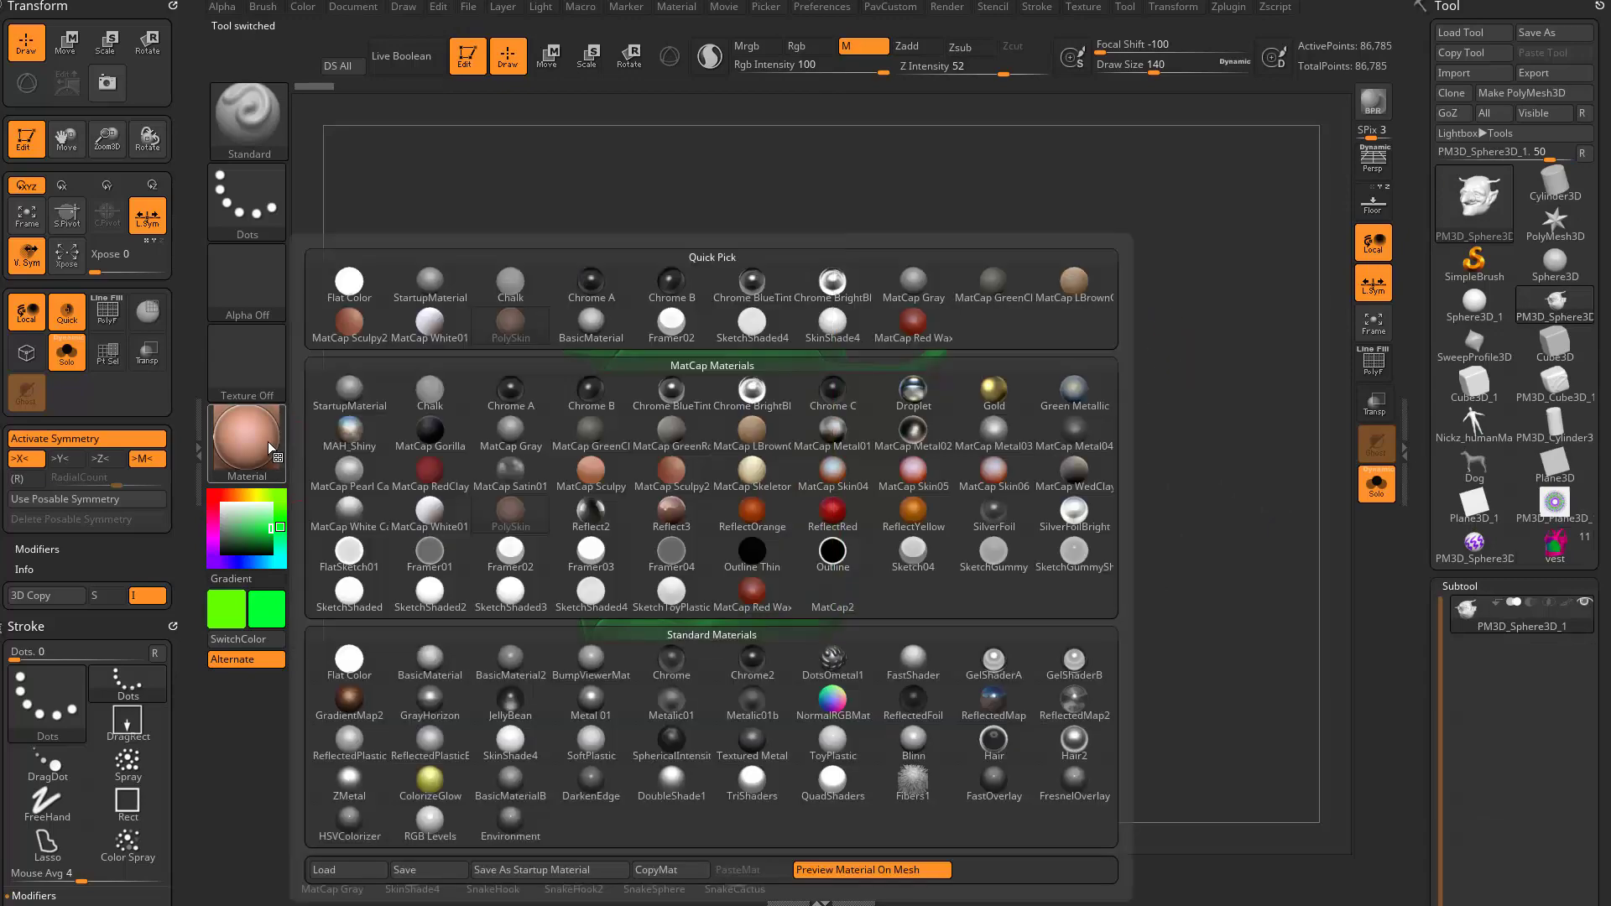
pyautogui.moveTo(822, 799)
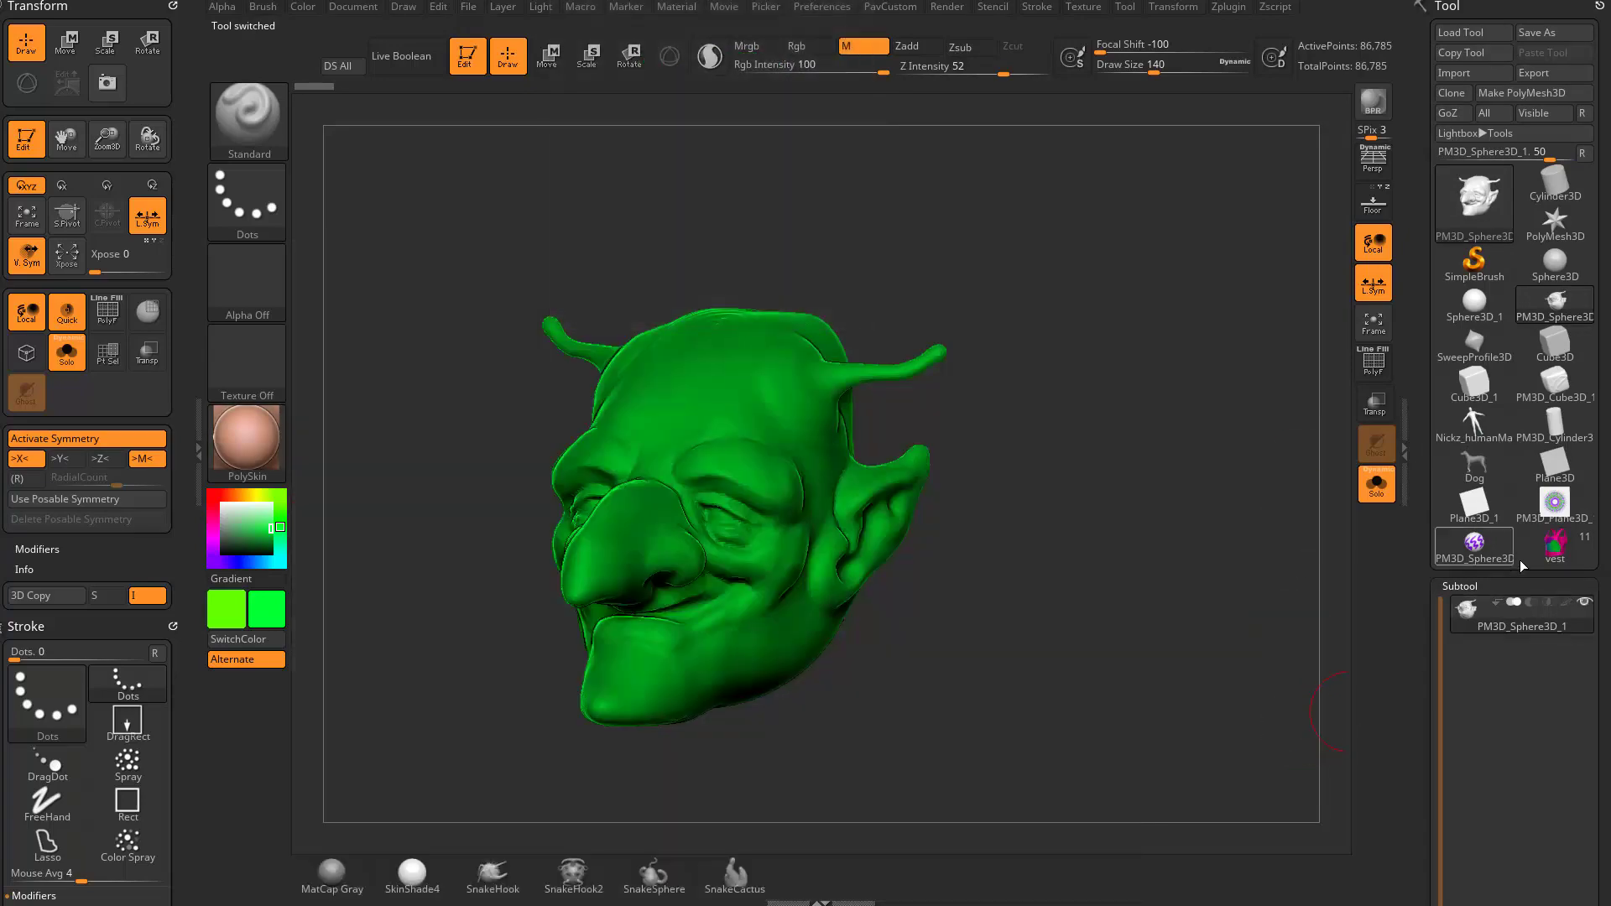
# - Return to the soldier with Solo off, and fill the shoulderGuard subtool with the MatCap Skeleton material
pyautogui.click(1555, 546)
pyautogui.click(1376, 485)
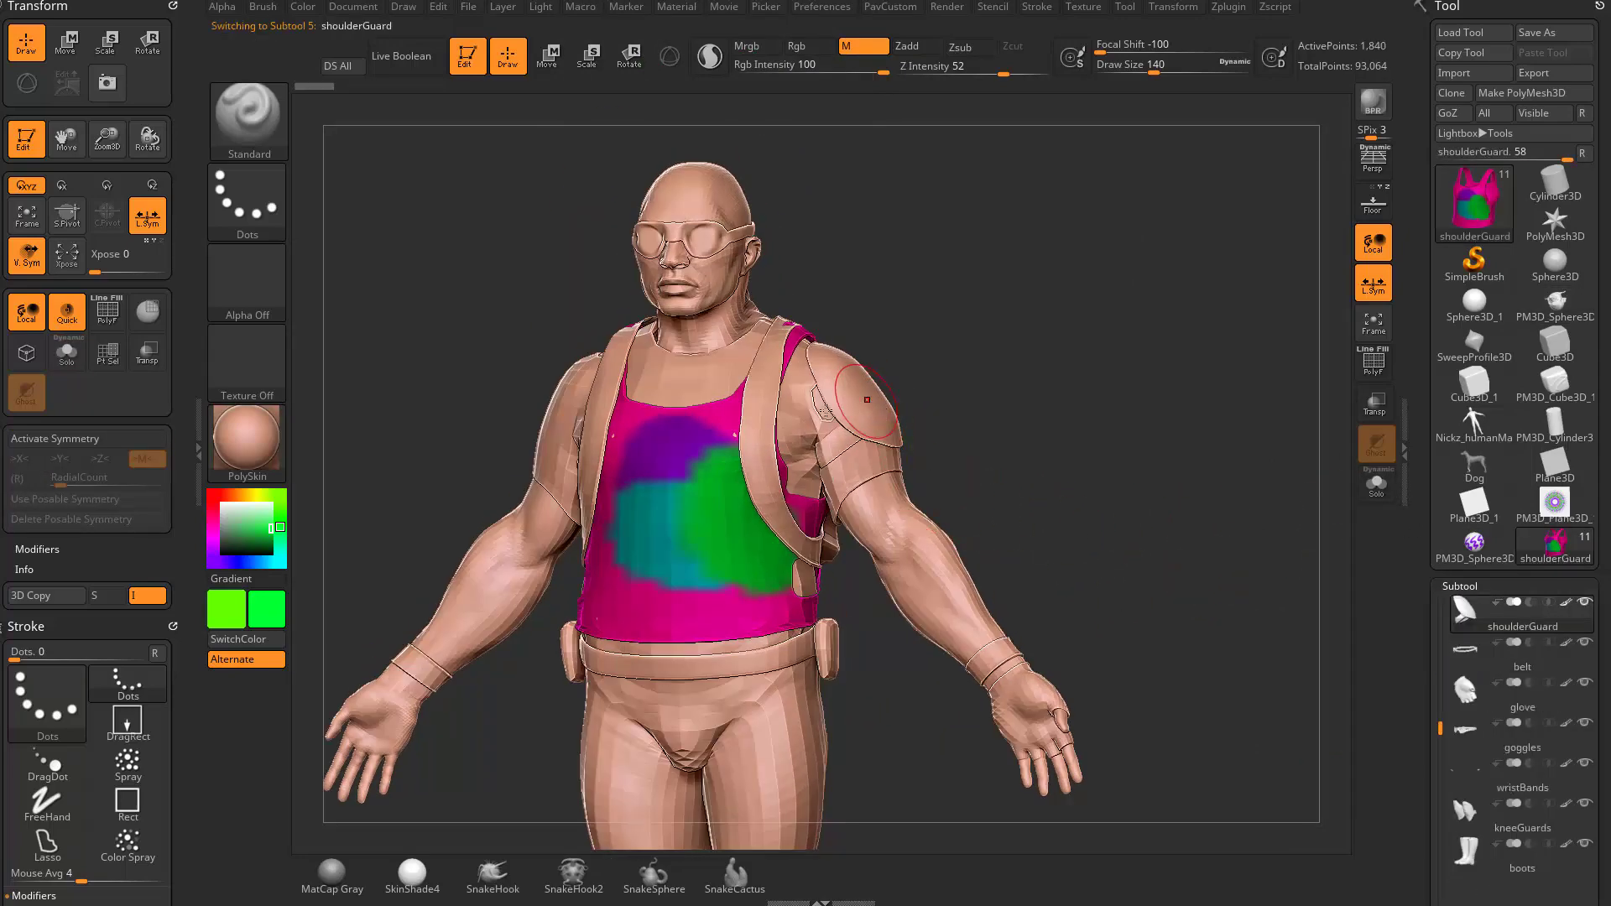
pyautogui.keyDown('alt'); pyautogui.click(873, 411); pyautogui.keyUp('alt')
pyautogui.click(248, 436)
pyautogui.click(746, 480)
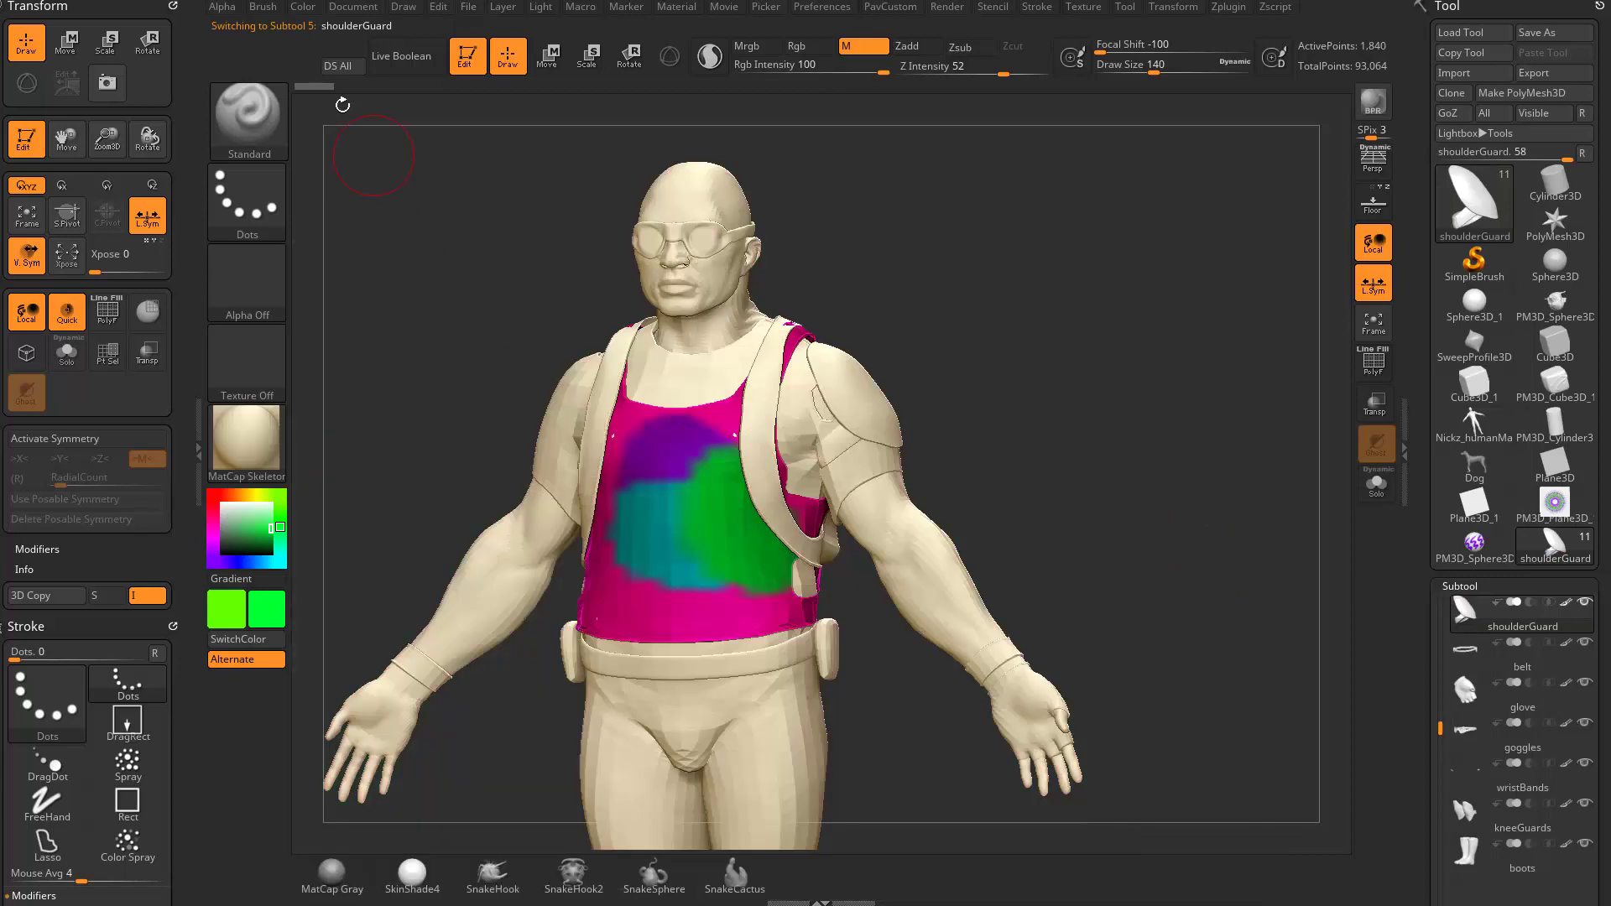
pyautogui.click(303, 7)
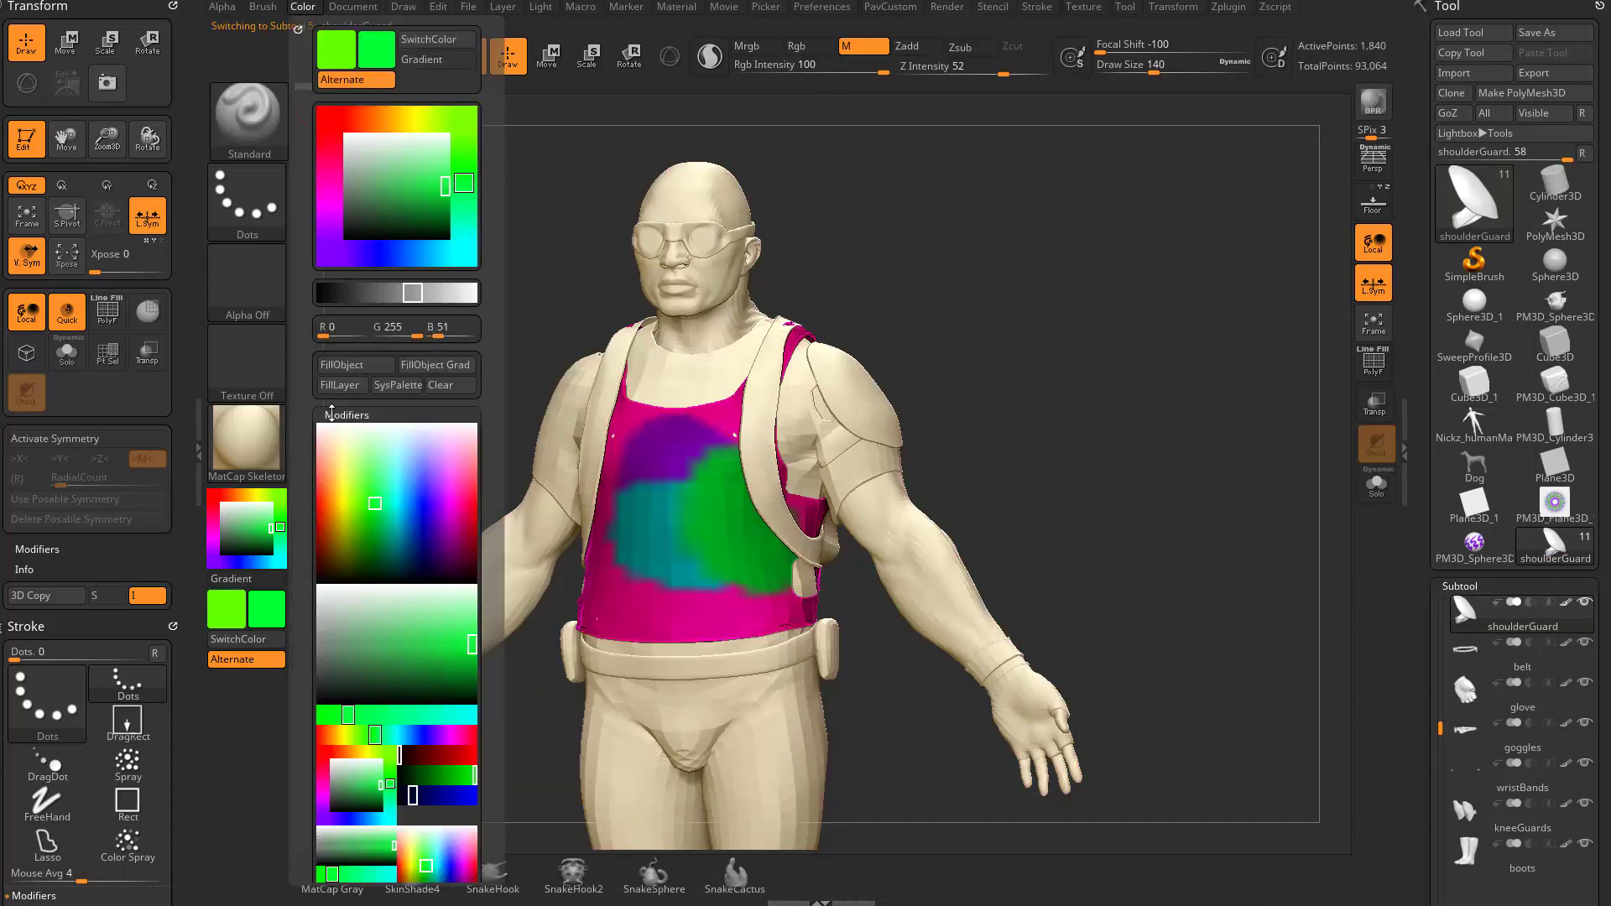
pyautogui.moveTo(976, 300); pyautogui.dragTo(1007, 283)
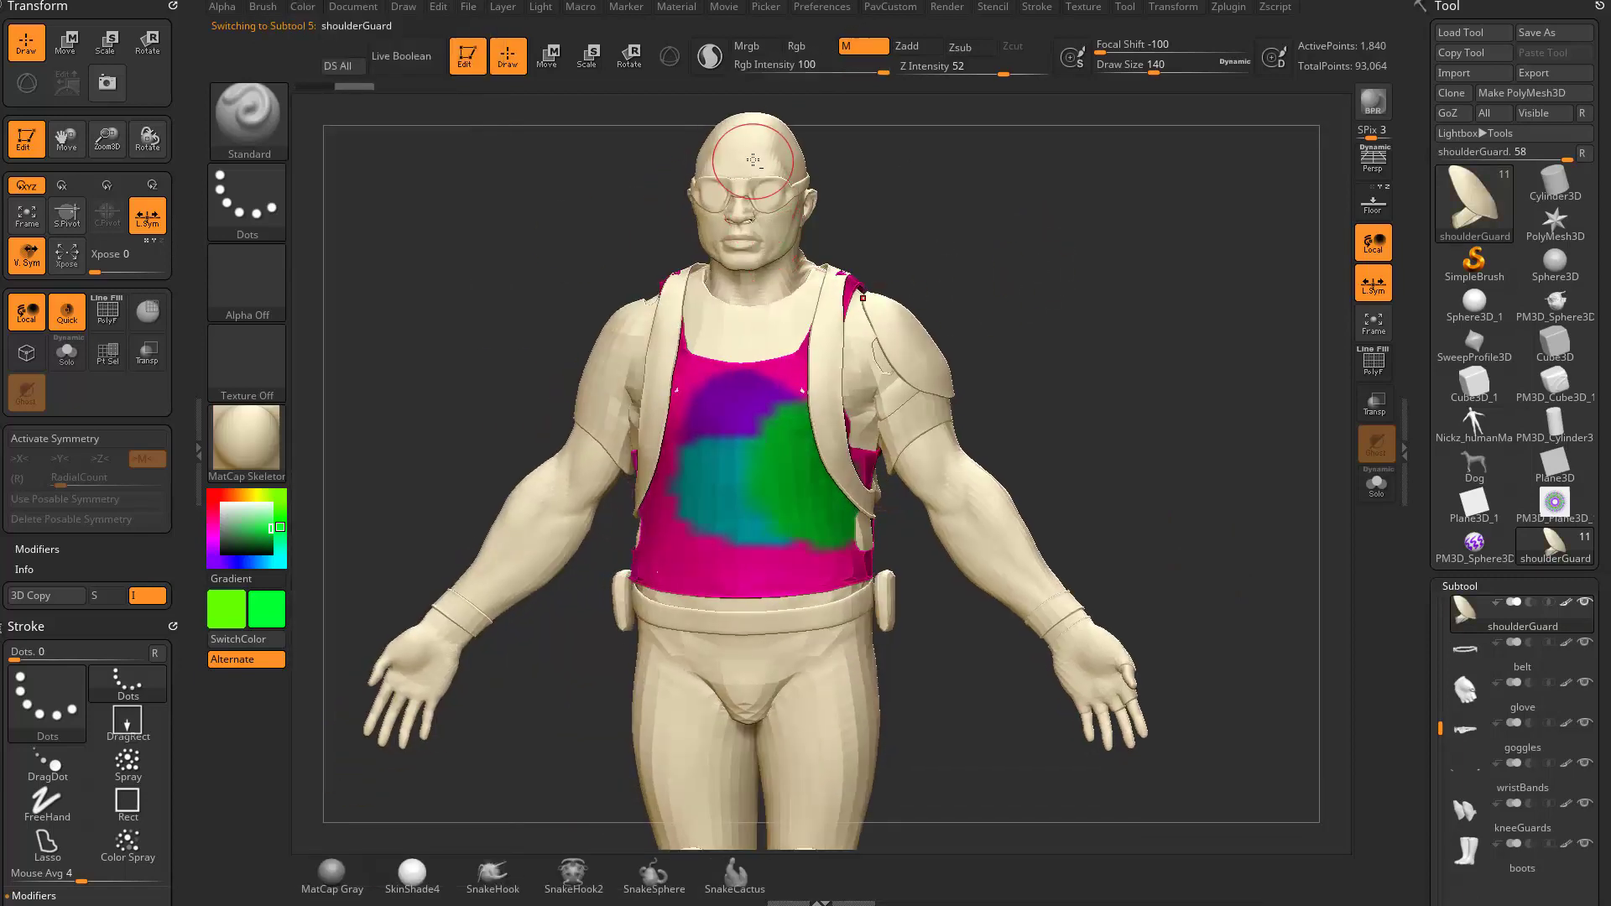
# - Select the DemoSoldier body subtool and fill it with the Chrome A material
pyautogui.keyDown('alt'); pyautogui.click(753, 159); pyautogui.keyUp('alt')
pyautogui.click(247, 442)
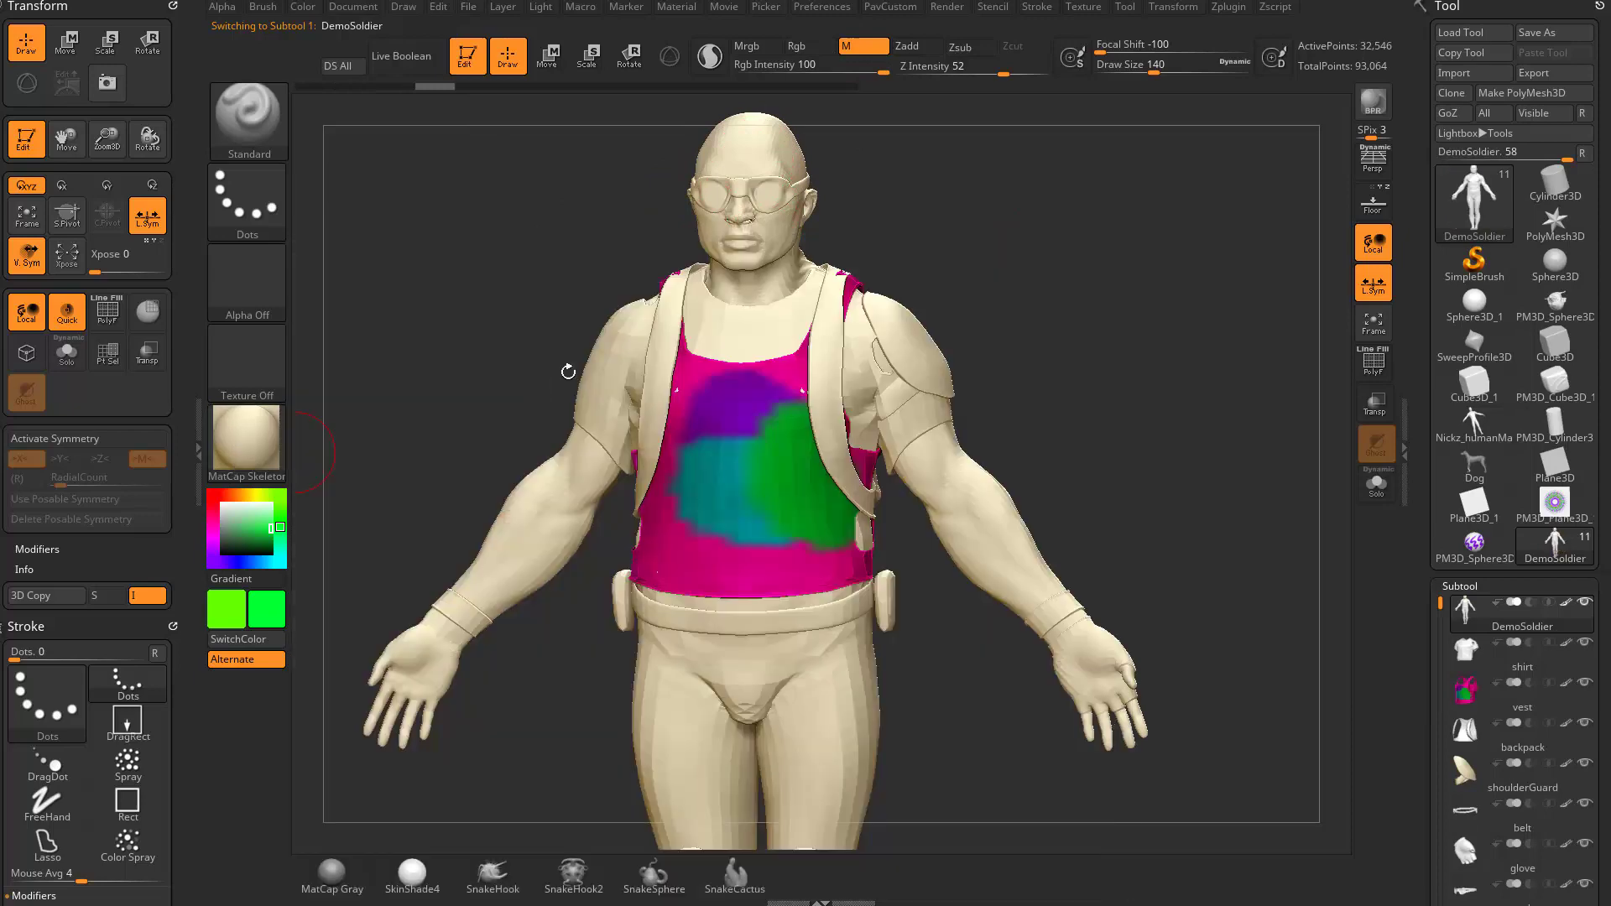
pyautogui.click(568, 371)
pyautogui.click(300, 8)
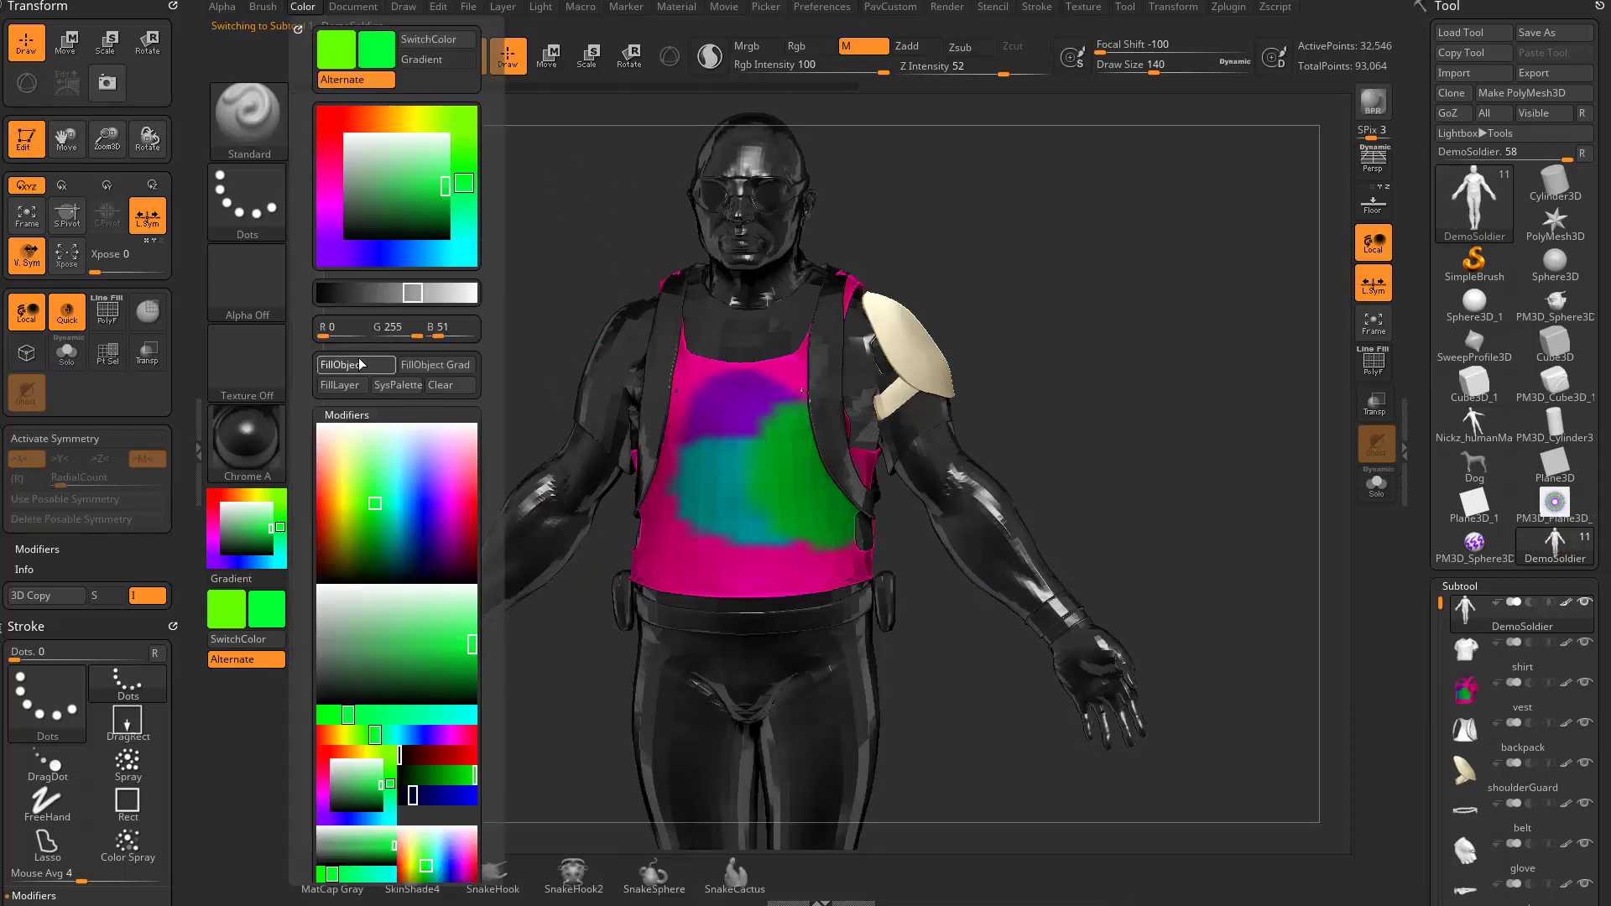
pyautogui.click(360, 364)
pyautogui.moveTo(1095, 331); pyautogui.dragTo(1023, 387)
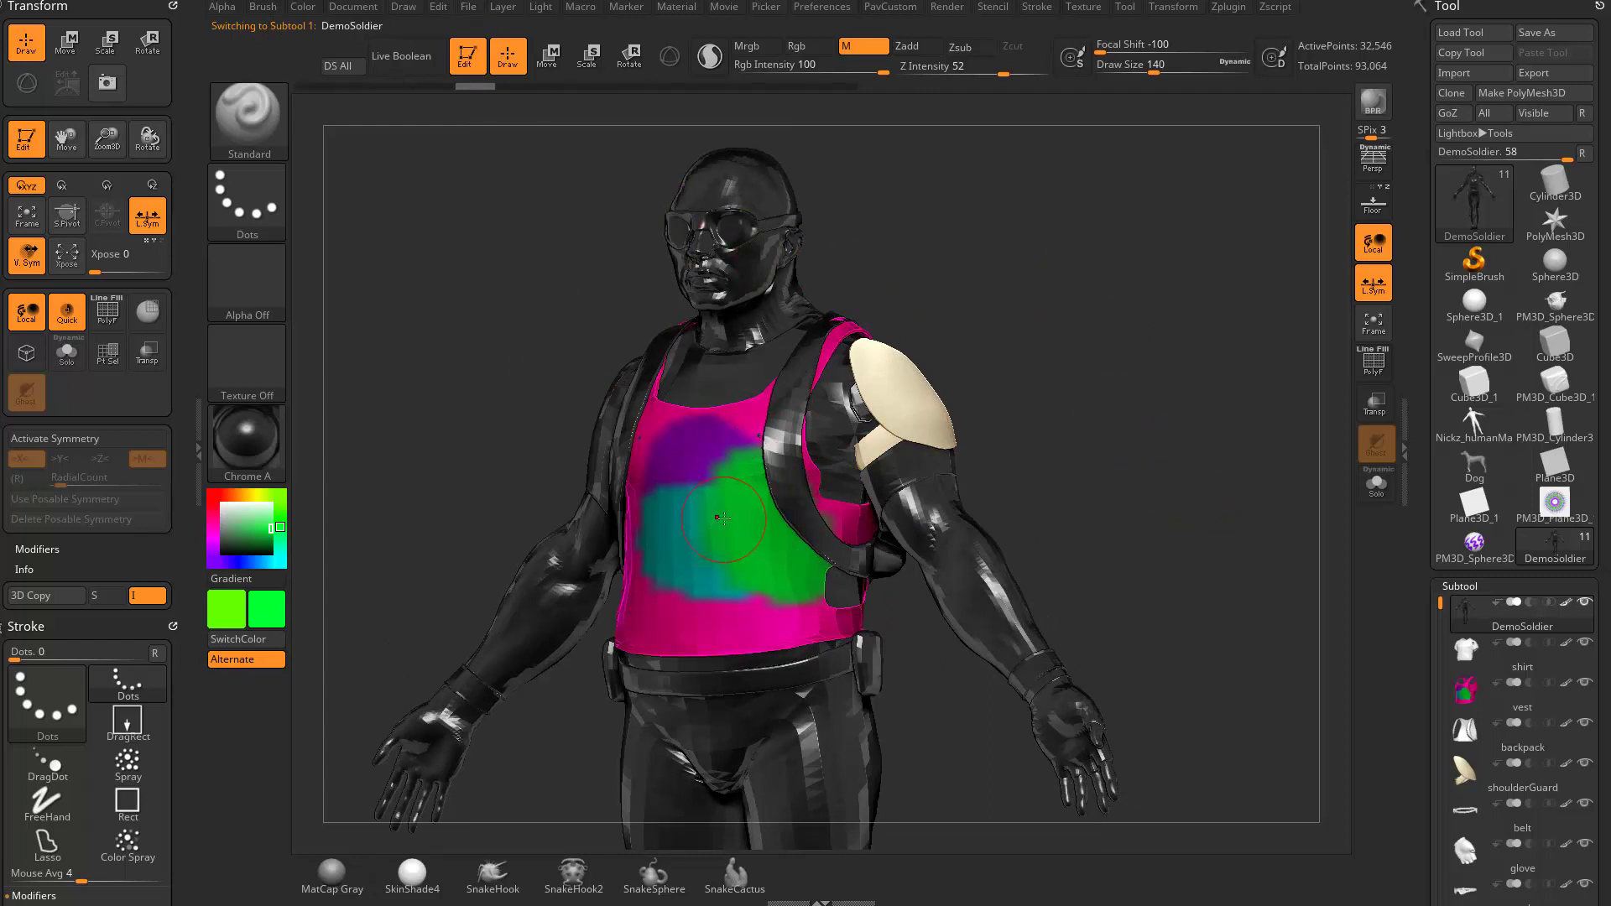
# - Sample the vest's painted colours as the current colour, including magenta and green
pyautogui.press('c')
pyautogui.press('c')
pyautogui.press('c')
pyautogui.press('c')
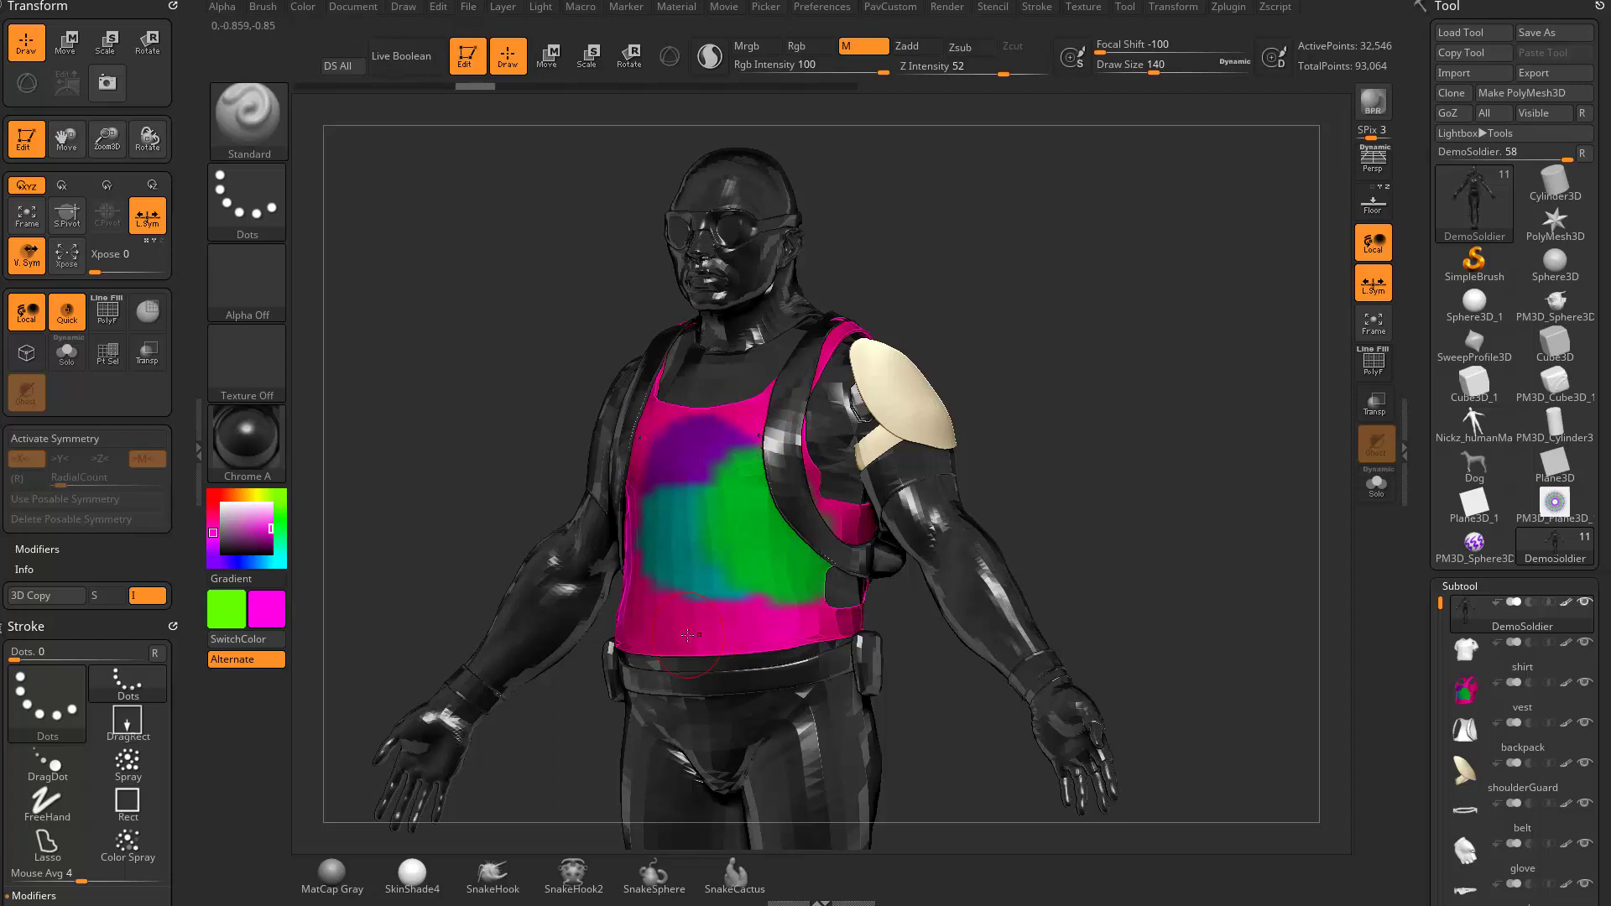
pyautogui.press('c')
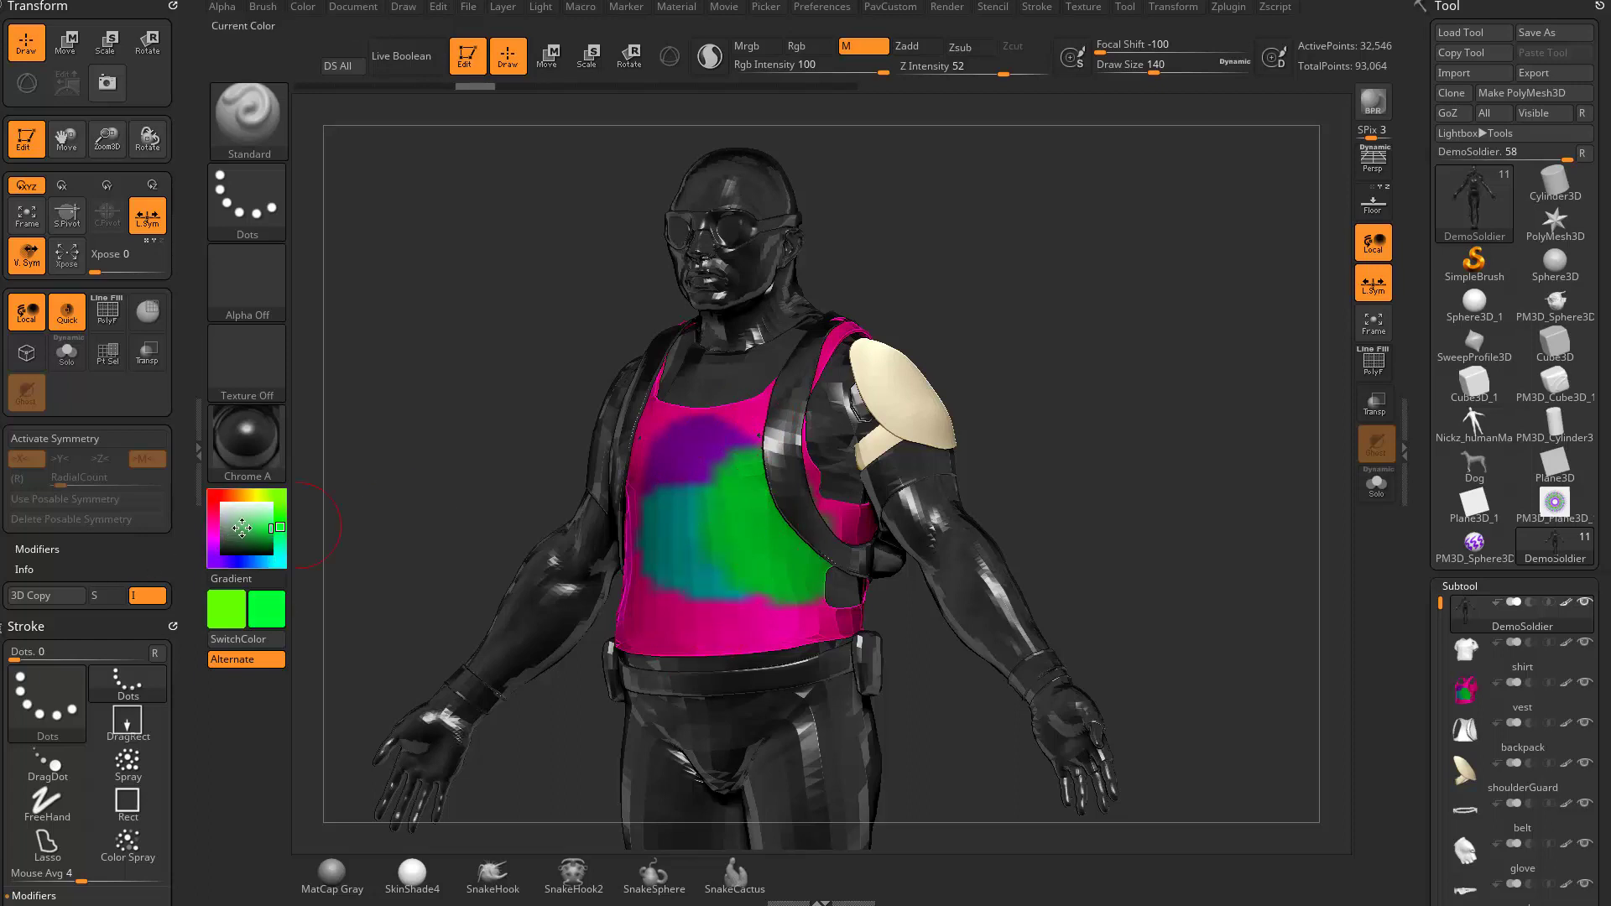
# - Sample orange from the interface as the current colour, and replace it with a near-black colour sampled from the soldier
pyautogui.moveTo(242, 526); pyautogui.dragTo(484, 119)
pyautogui.press('c')
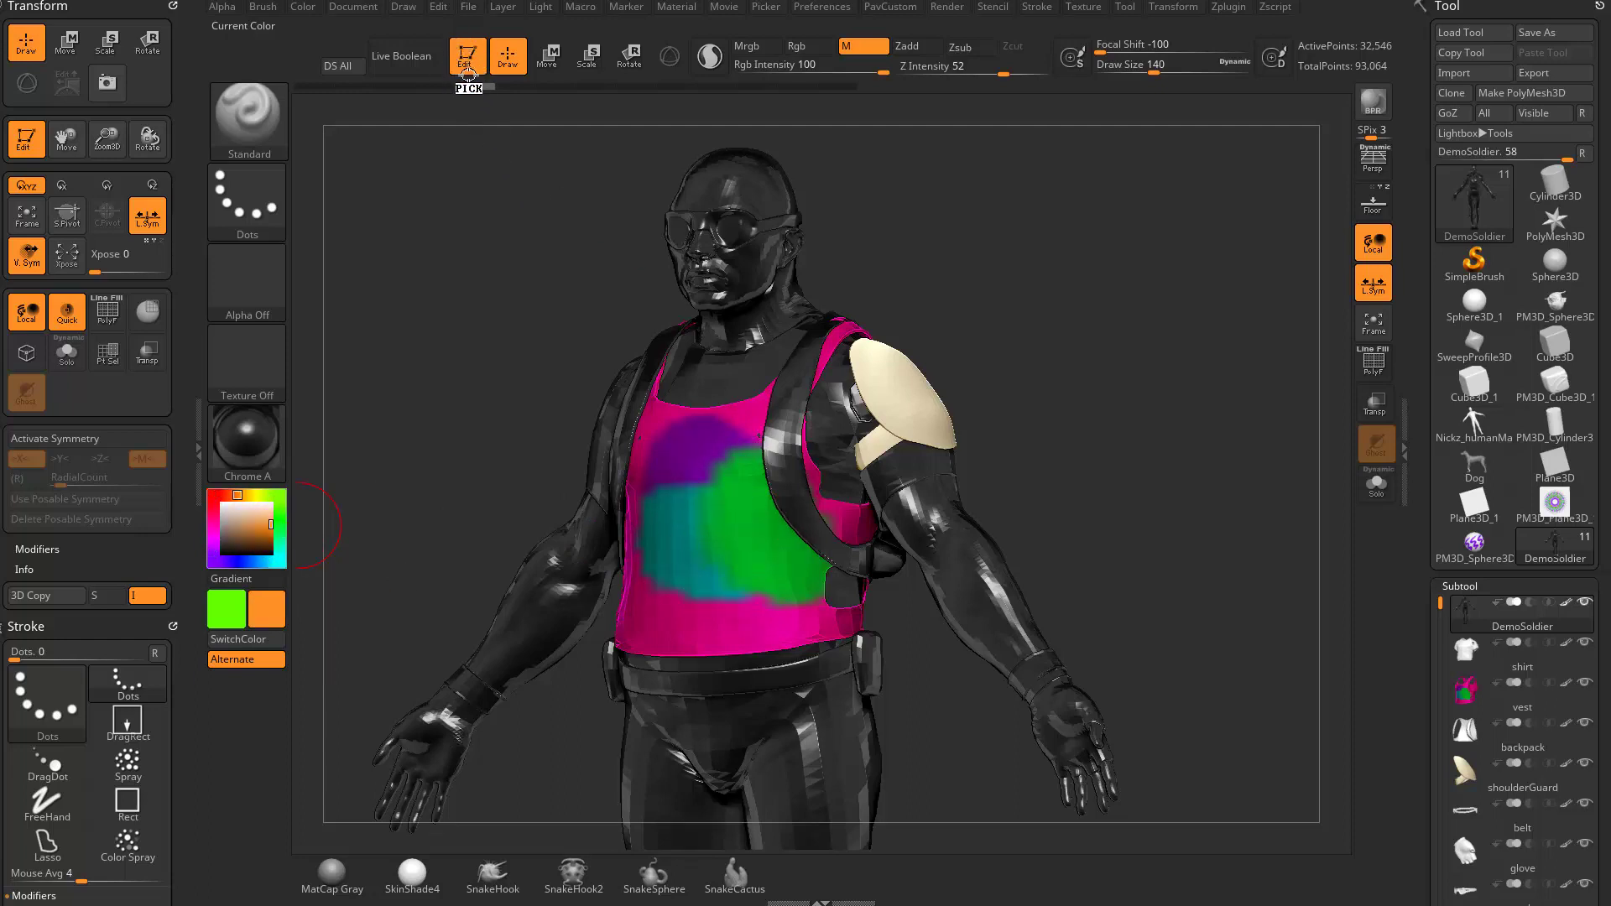
pyautogui.press('c')
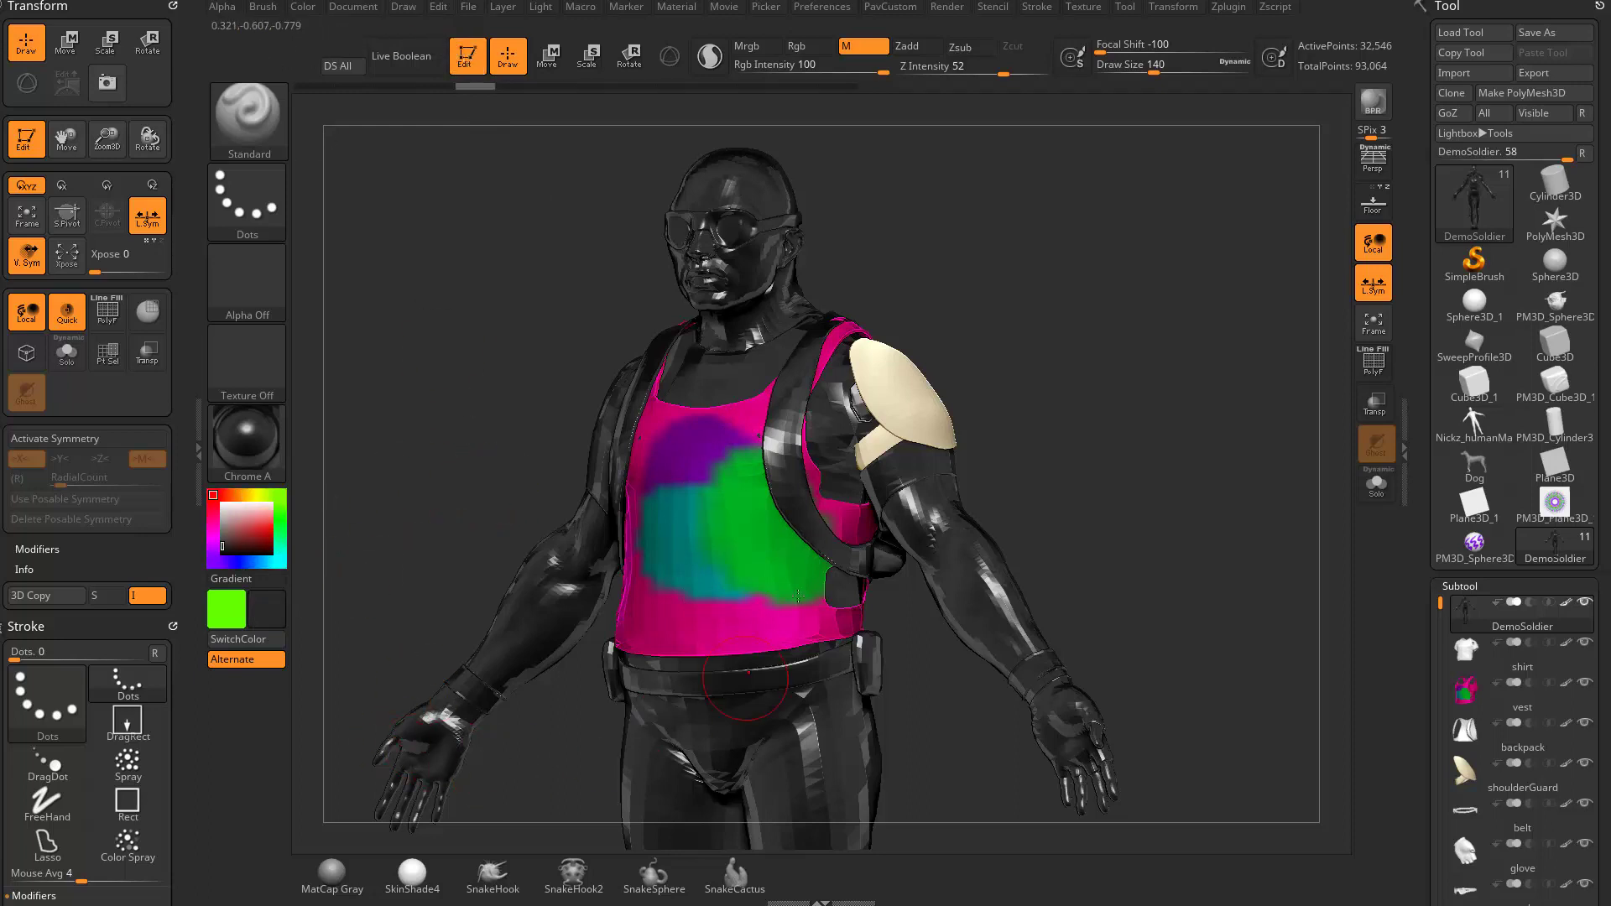
# - Sample PolySkin from the vest, MatCap Skeleton from the shoulder guard, and Chrome A from the head as the active material
pyautogui.moveTo(242, 442); pyautogui.dragTo(702, 478)
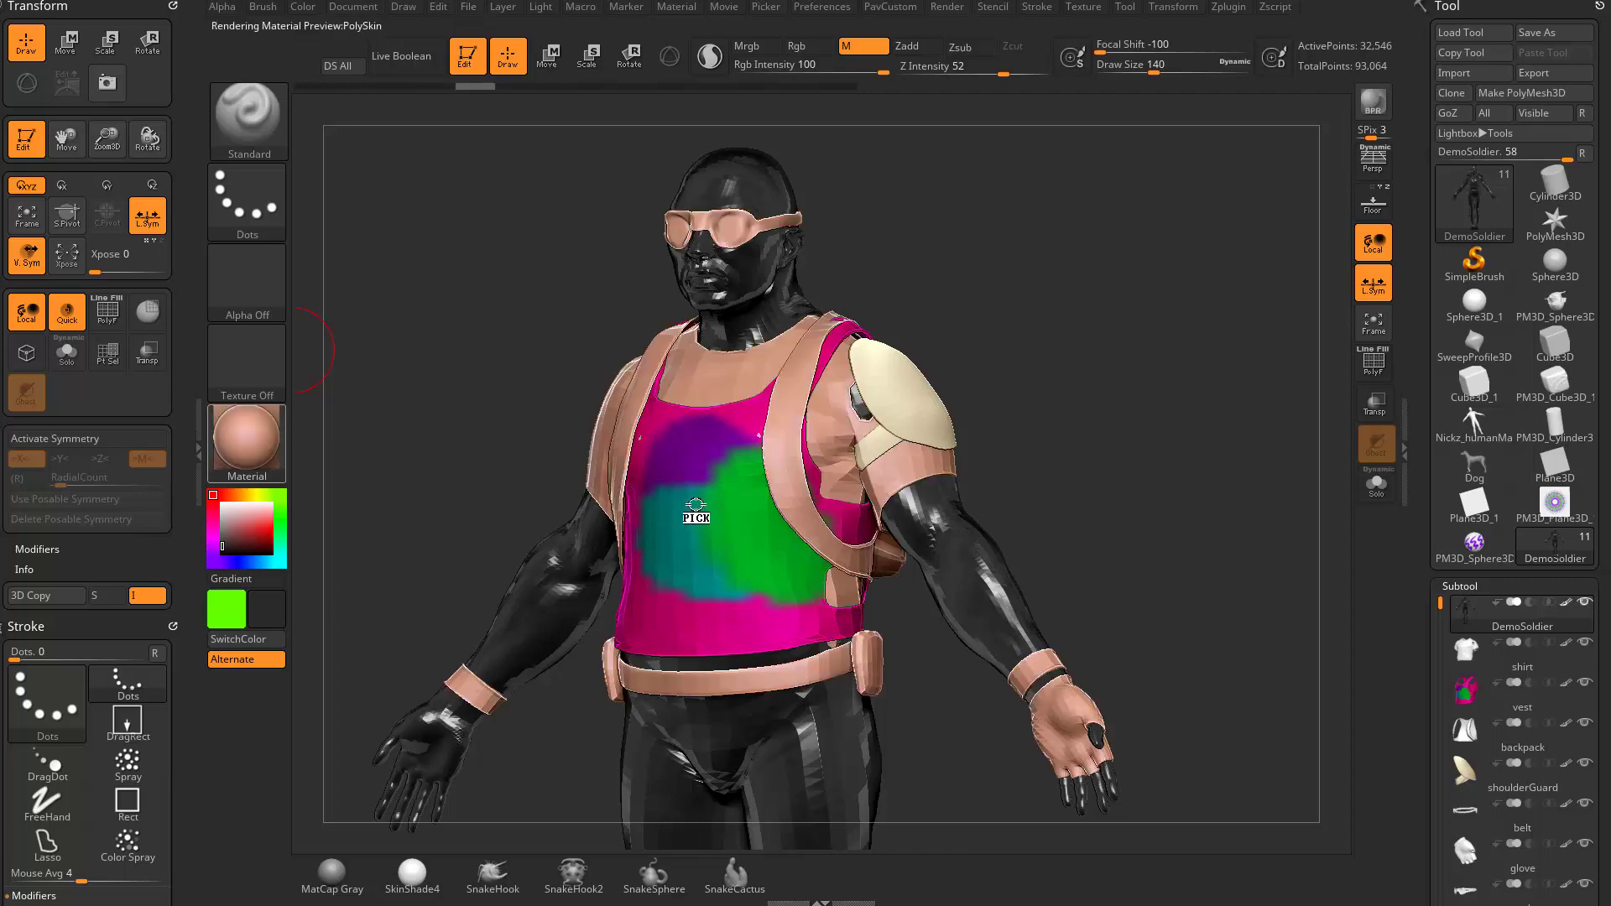
pyautogui.press('m')
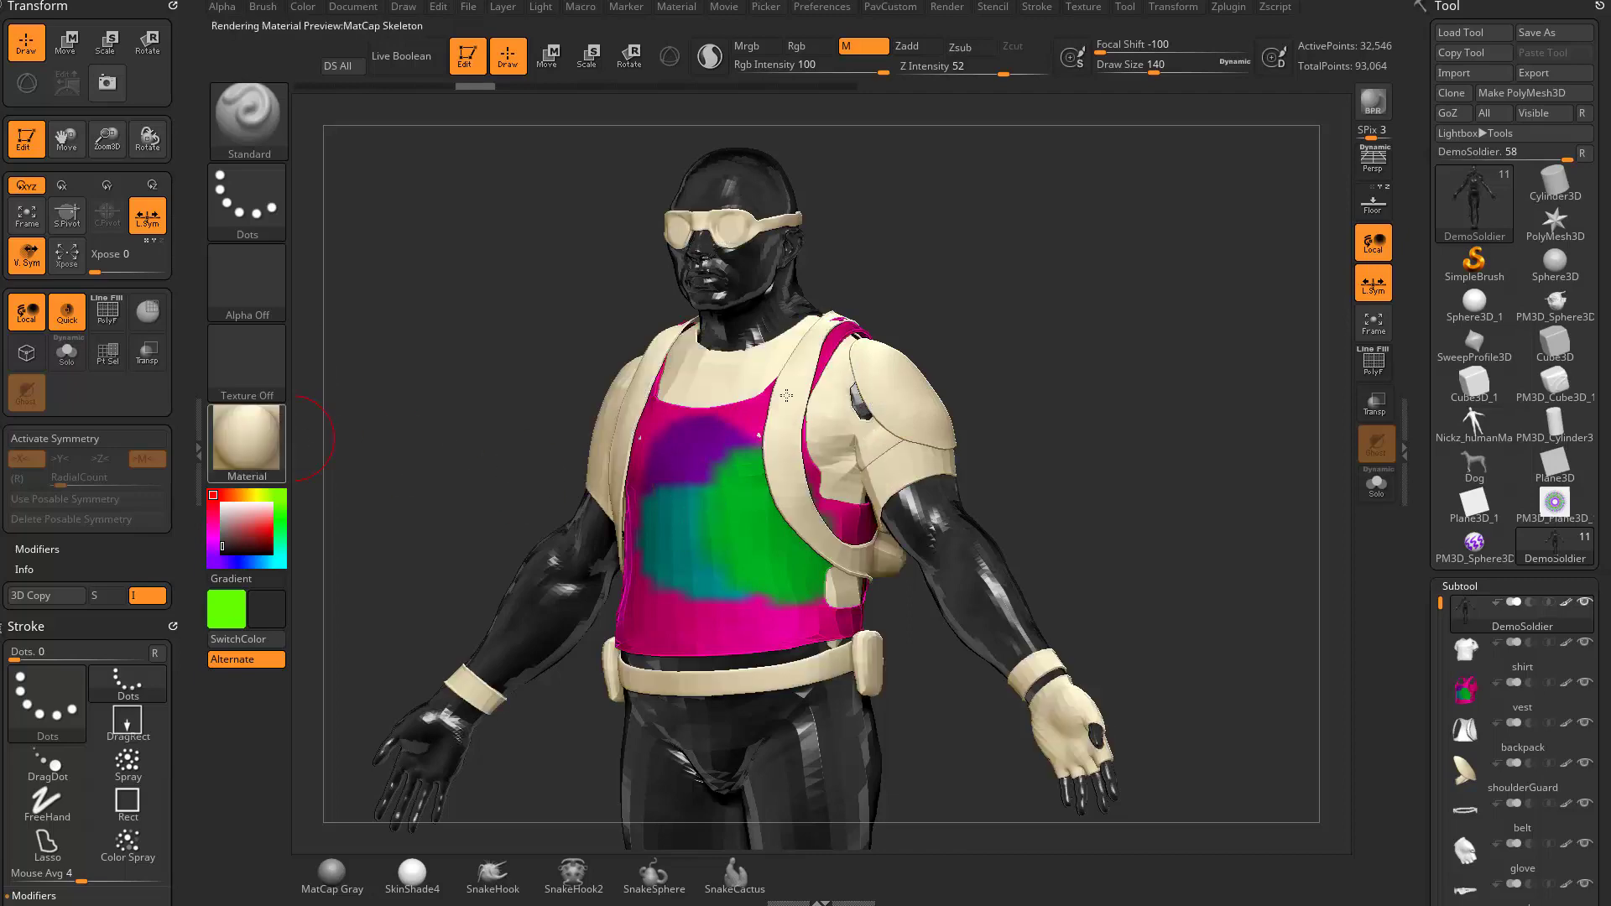
pyautogui.press('m')
pyautogui.moveTo(761, 183); pyautogui.dragTo(762, 184)
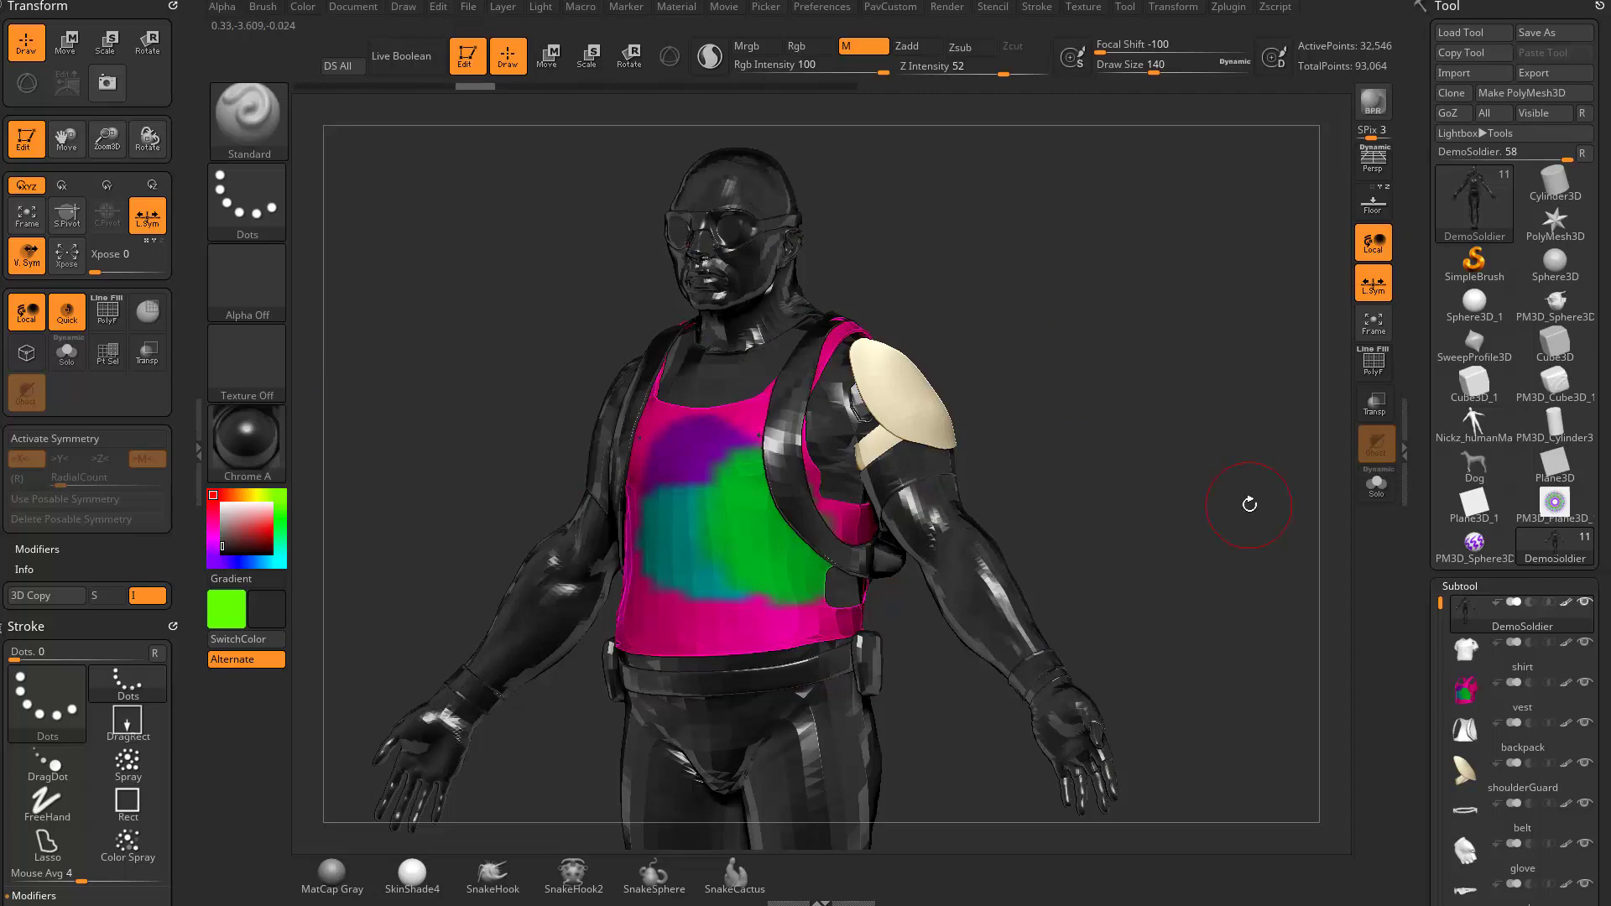
# - Switch to the PM3D_Sphere3D_1 horned head tool and choose SkinShade4 as the material
pyautogui.click(1532, 314)
pyautogui.moveTo(1151, 576); pyautogui.dragTo(1125, 545)
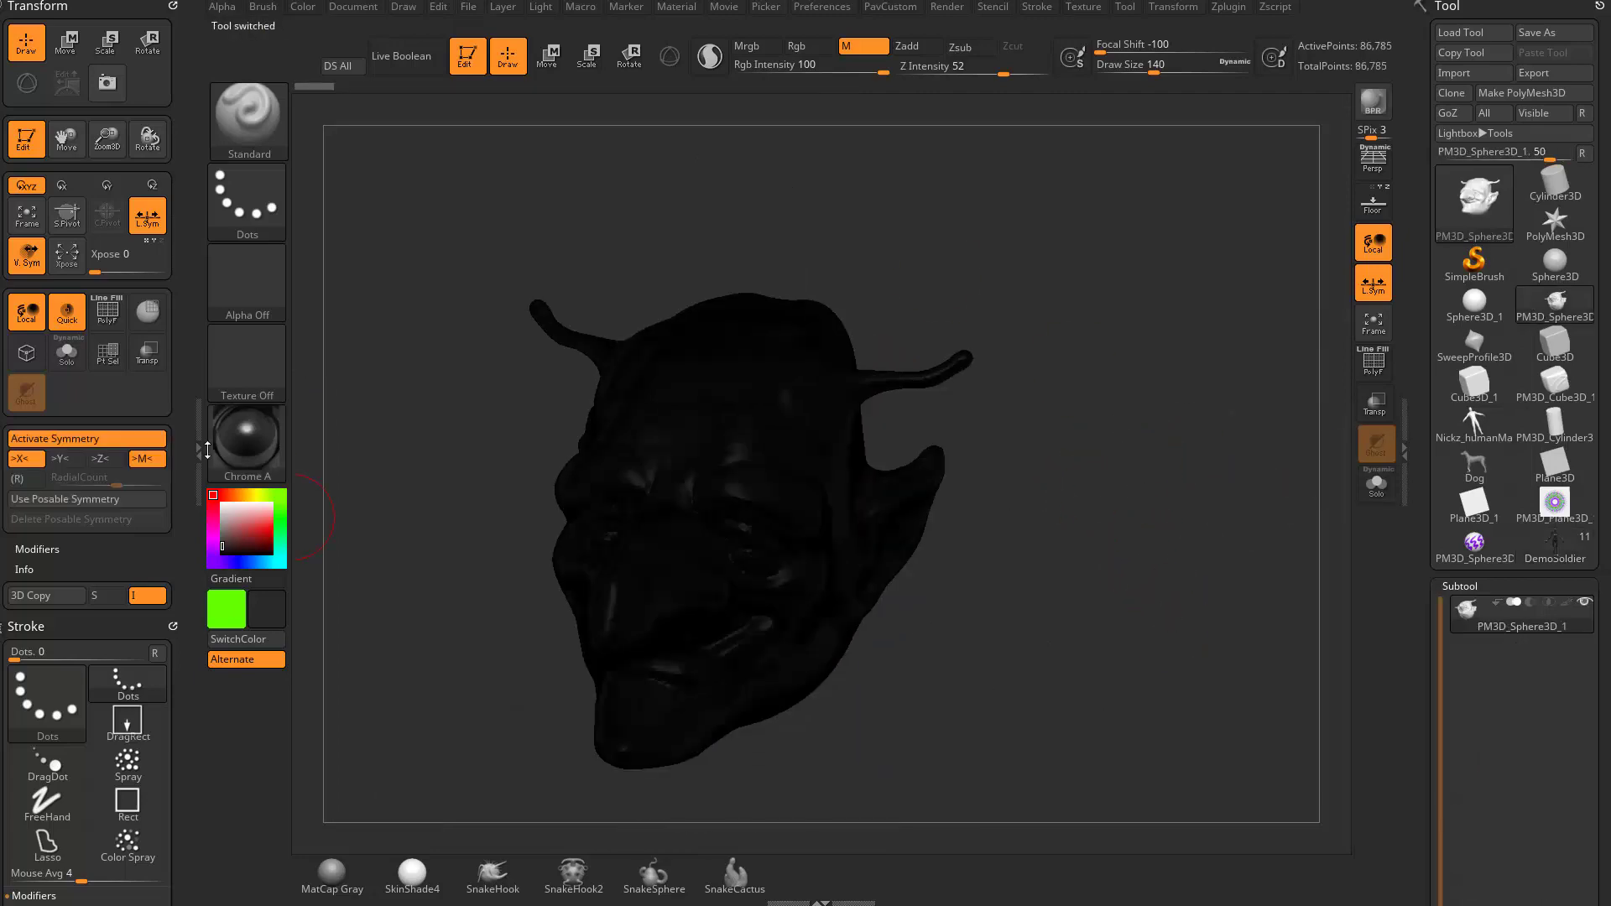
pyautogui.click(246, 443)
pyautogui.moveTo(752, 660)
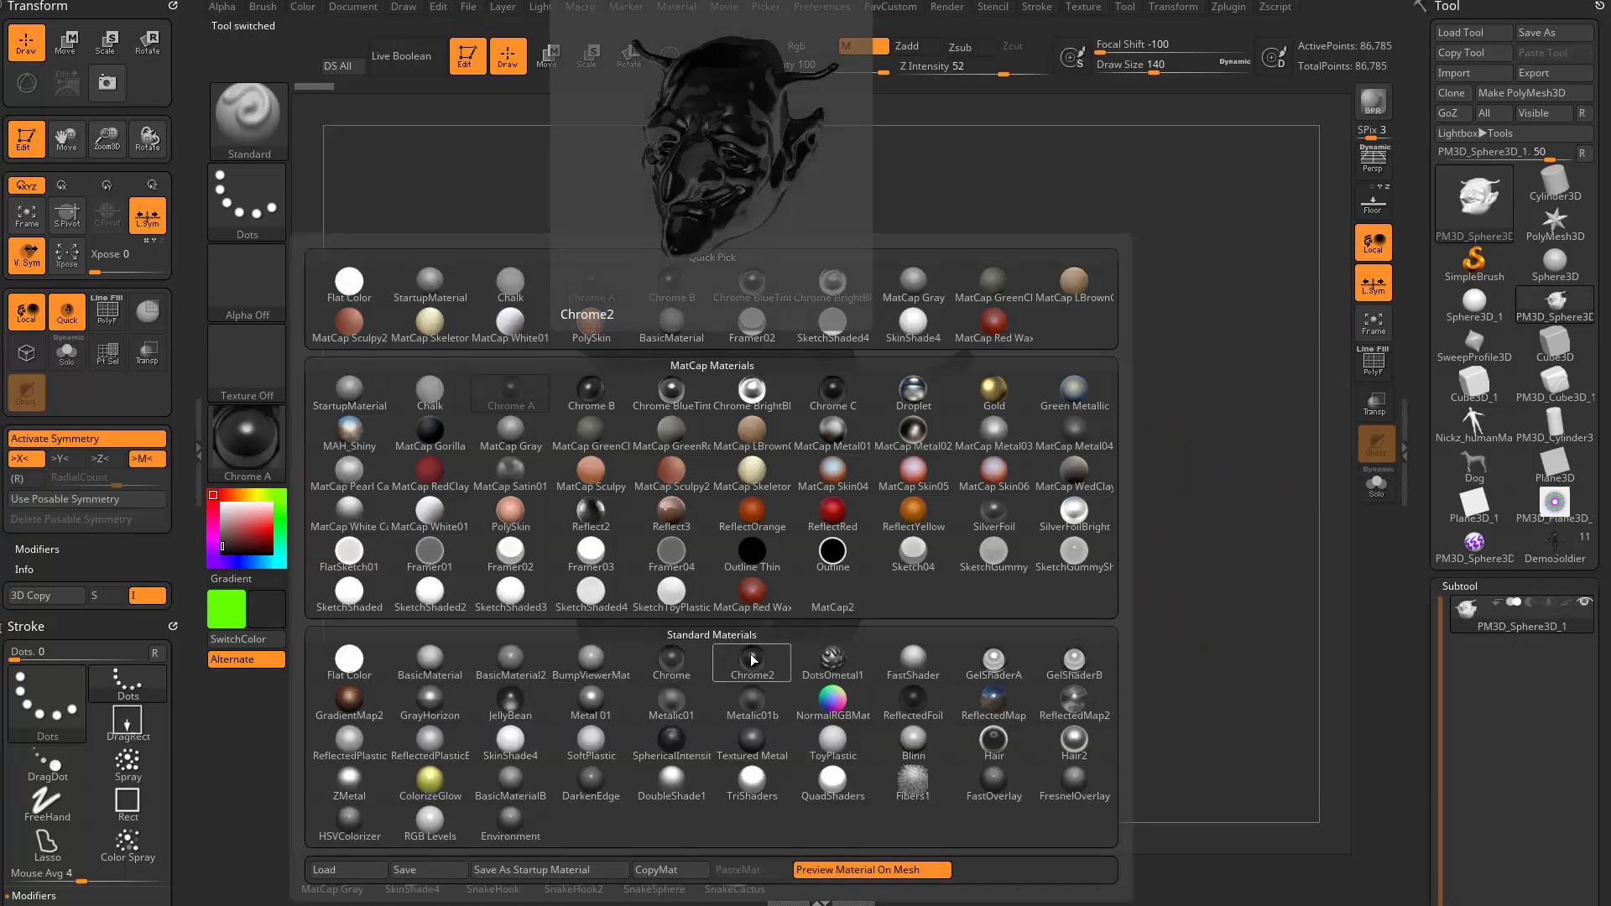
pyautogui.click(510, 743)
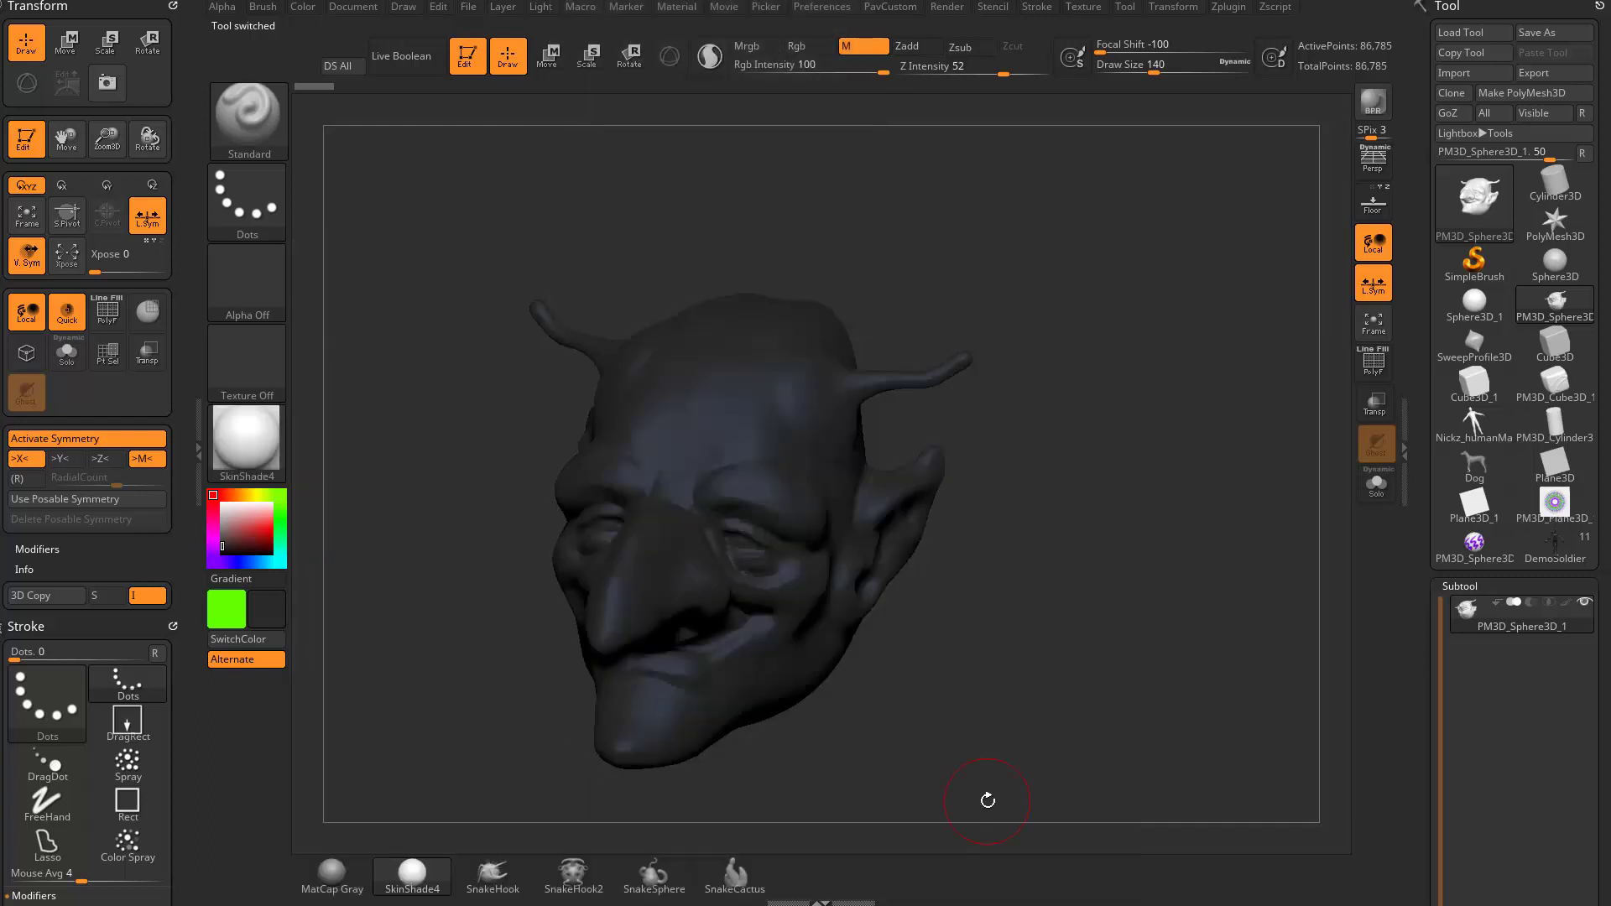
# - Pick a light tan colour and fill the horned head with both colour and material in Mrgb mode
pyautogui.click(239, 535)
pyautogui.click(241, 495)
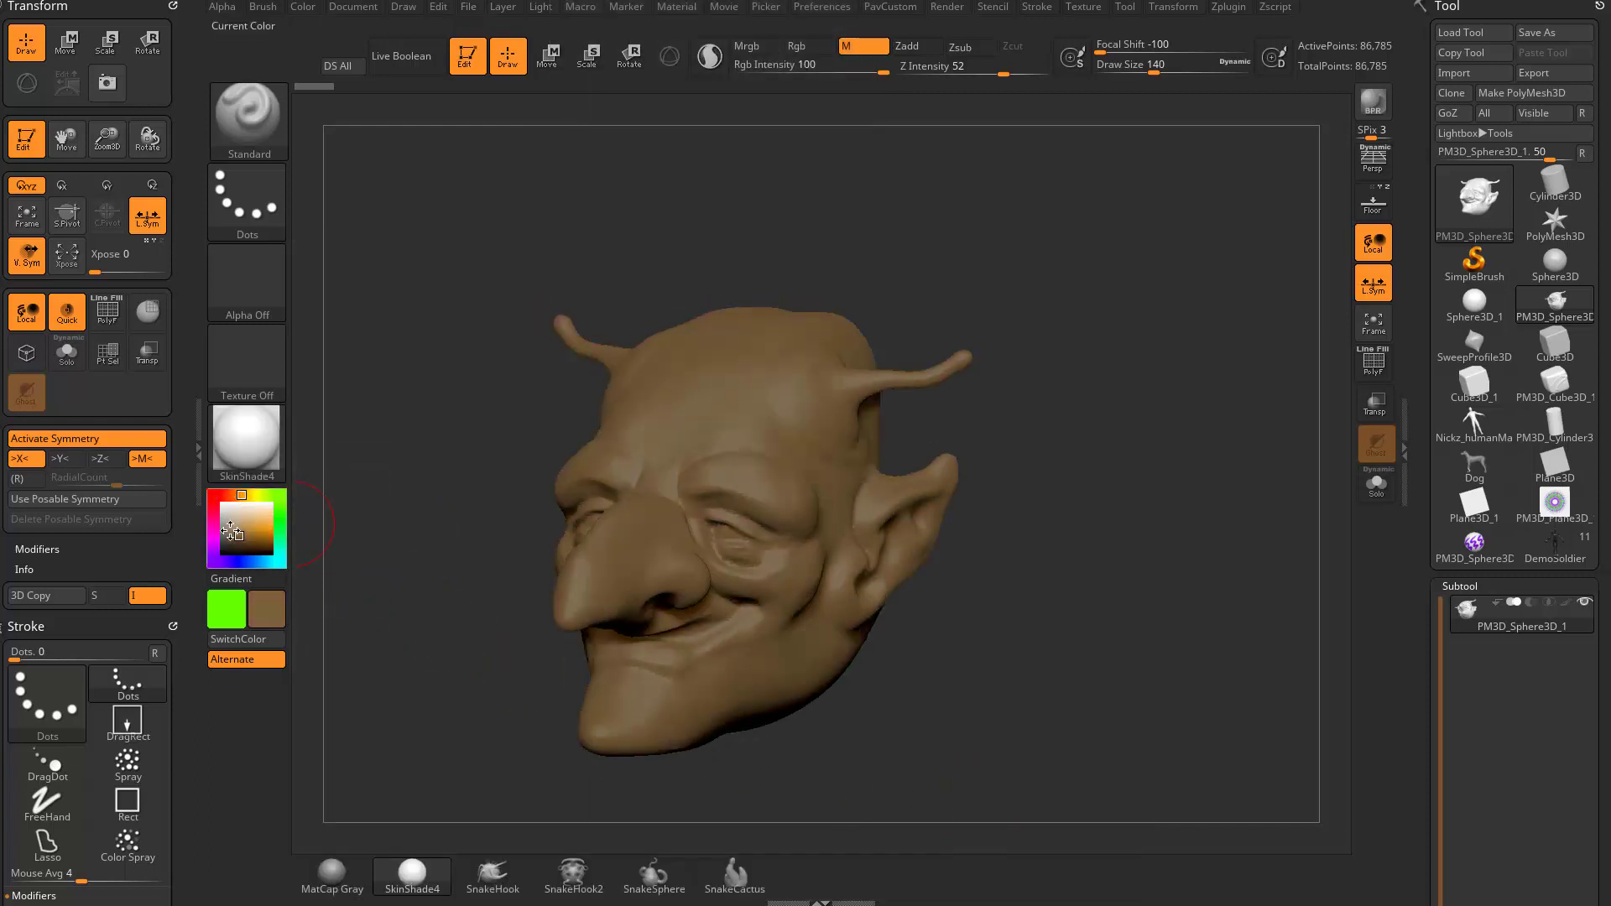
pyautogui.click(237, 528)
pyautogui.moveTo(238, 528); pyautogui.dragTo(237, 526)
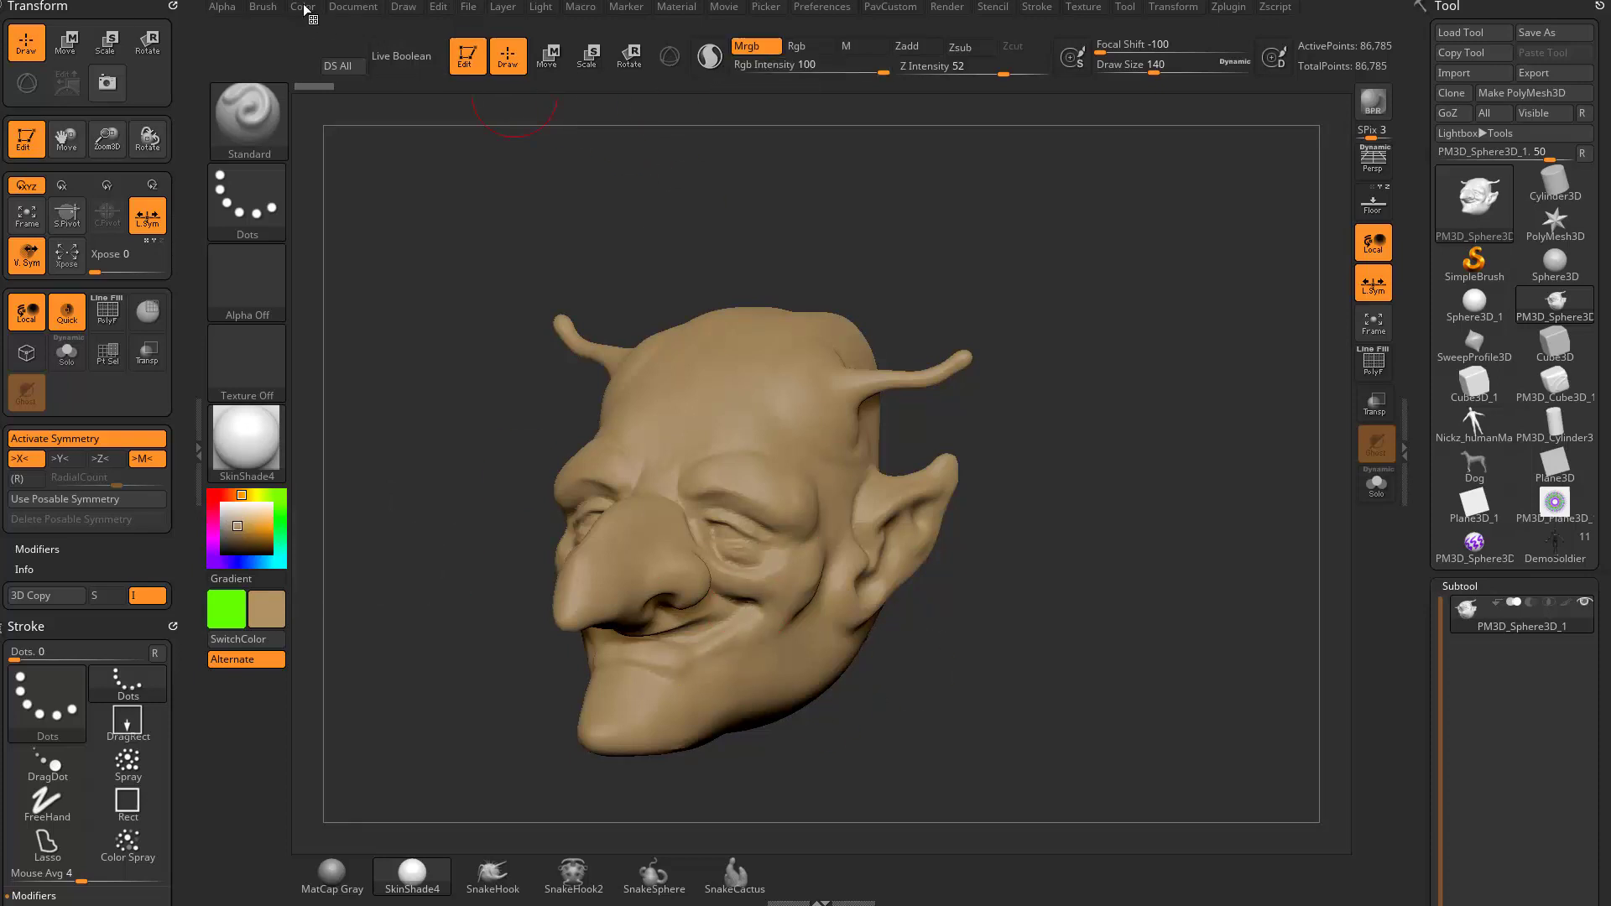
pyautogui.click(303, 7)
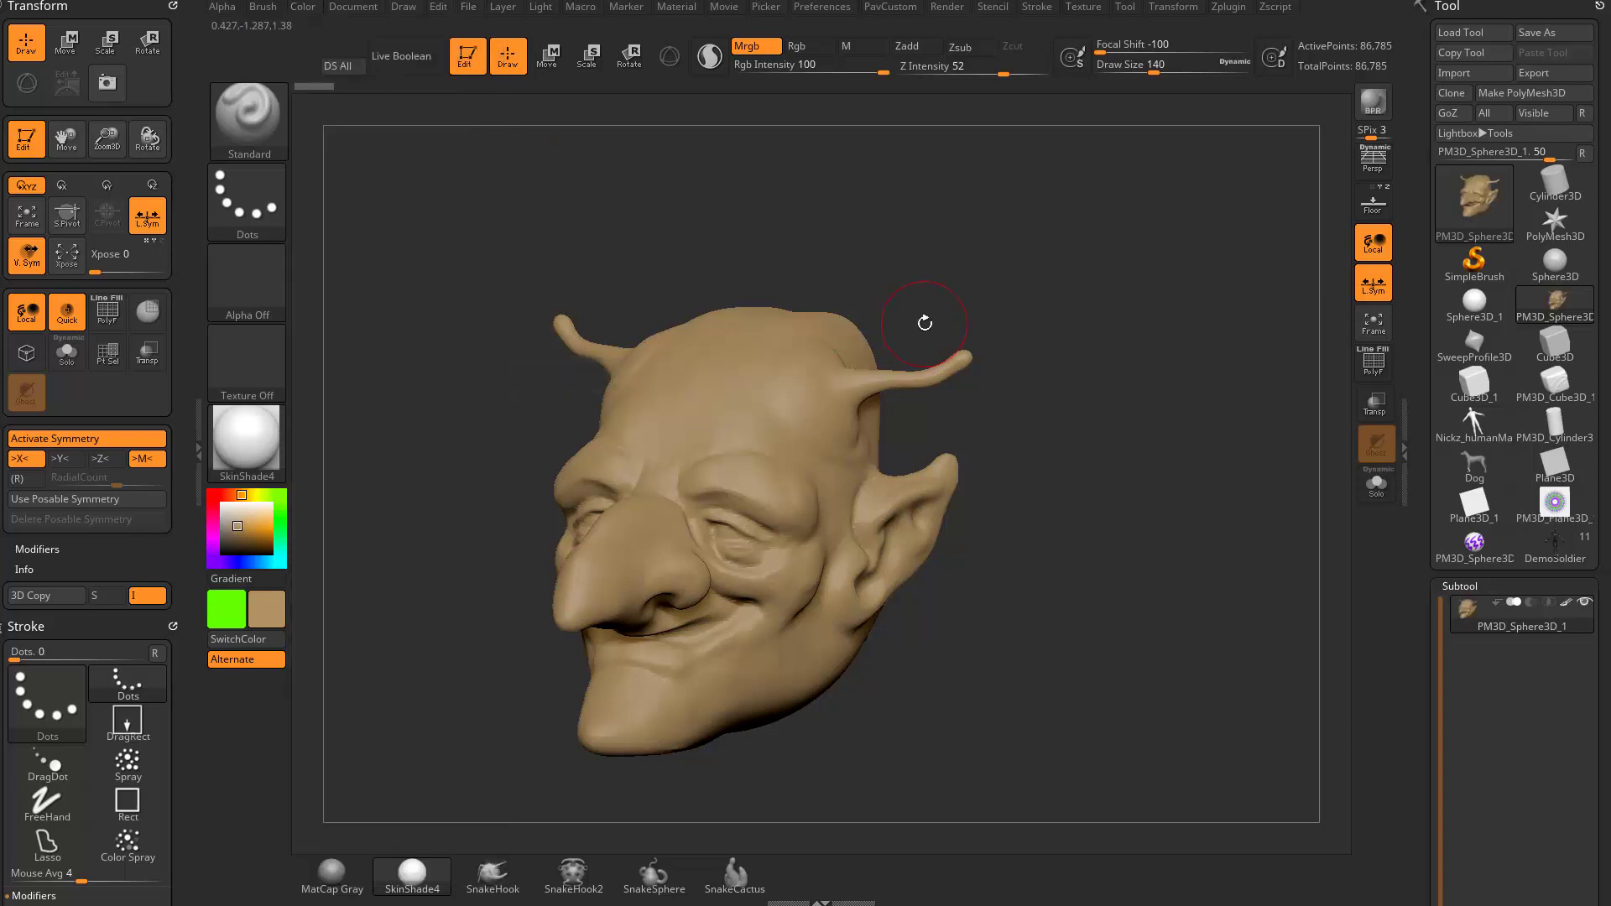
# - Set the Standard brush to paint Rgb only at an intensity of 47 with the Color Spray stroke
pyautogui.click(816, 47)
pyautogui.moveTo(872, 75); pyautogui.dragTo(829, 75)
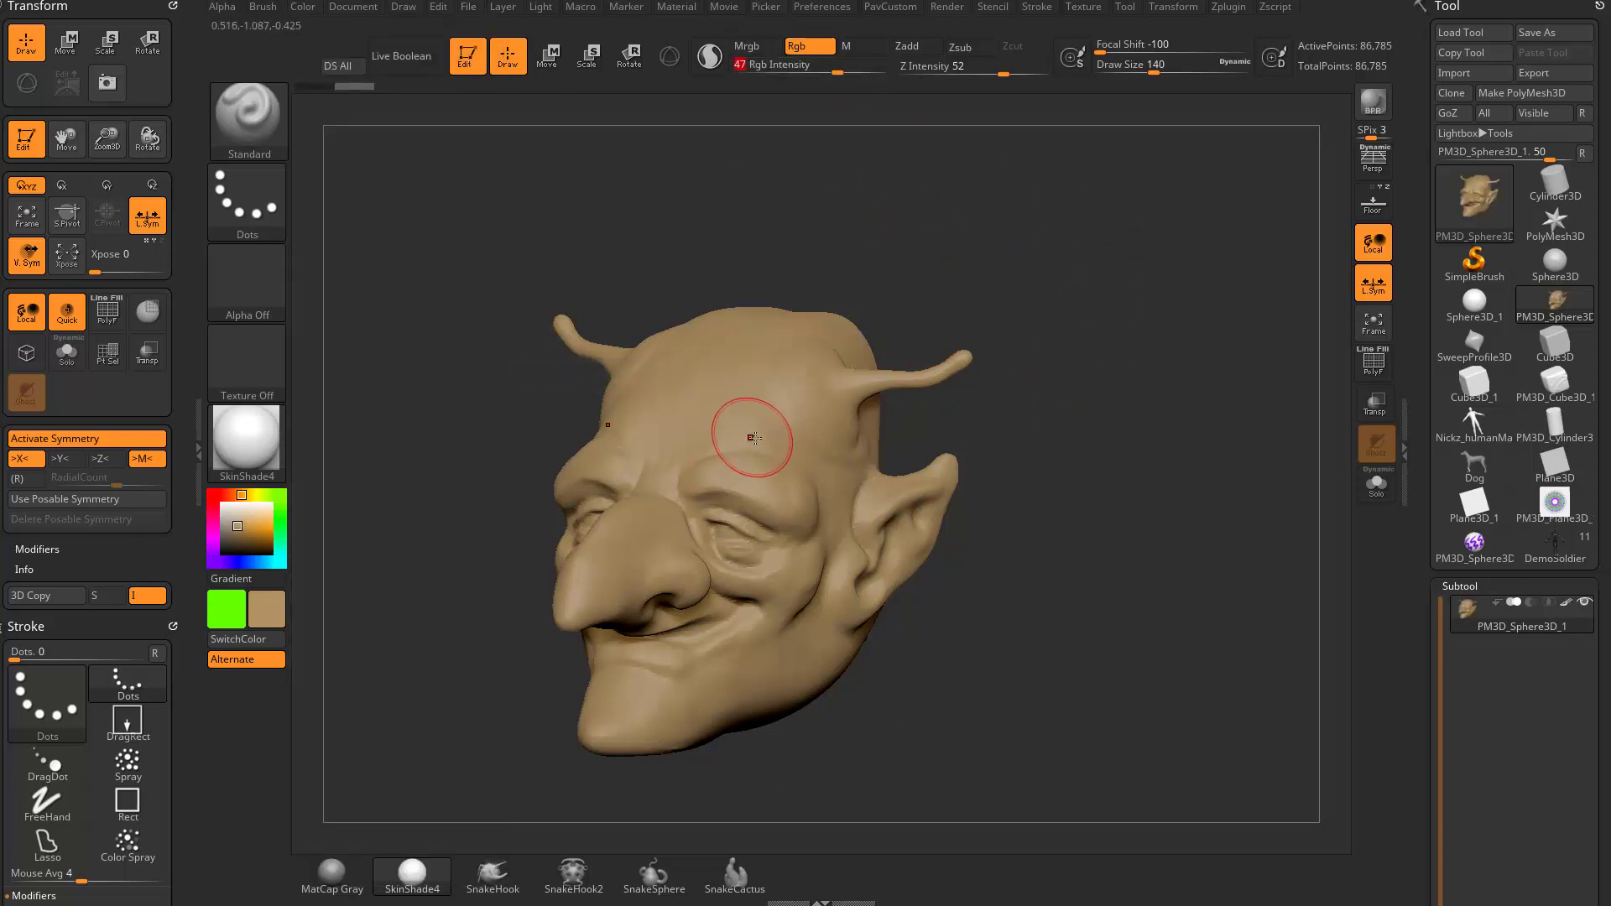
pyautogui.click(246, 202)
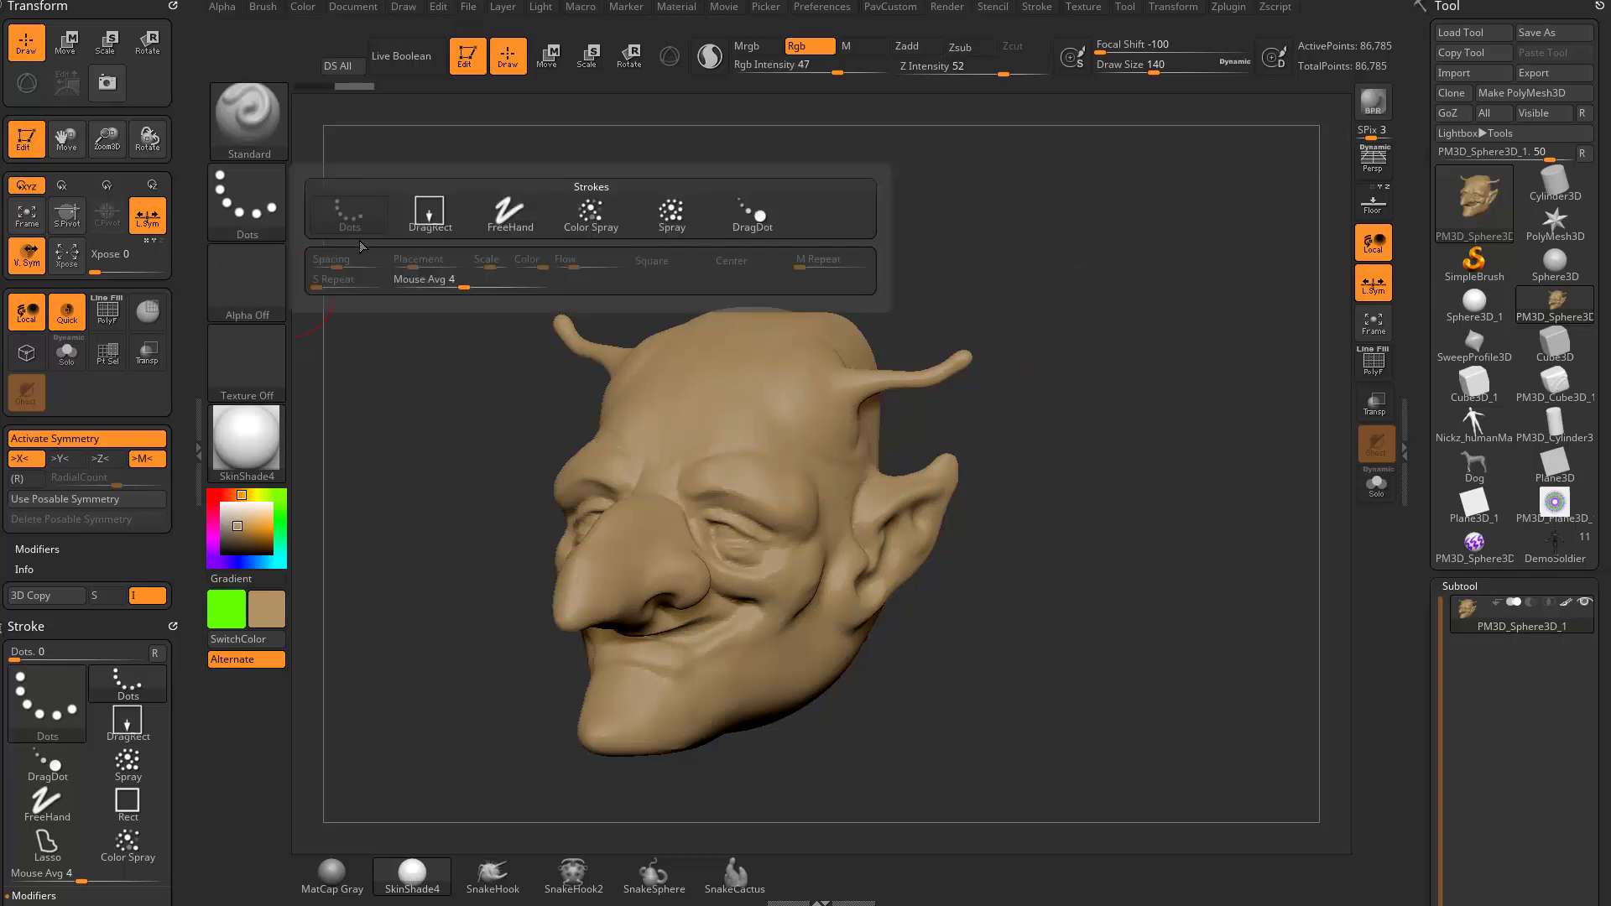
pyautogui.click(617, 223)
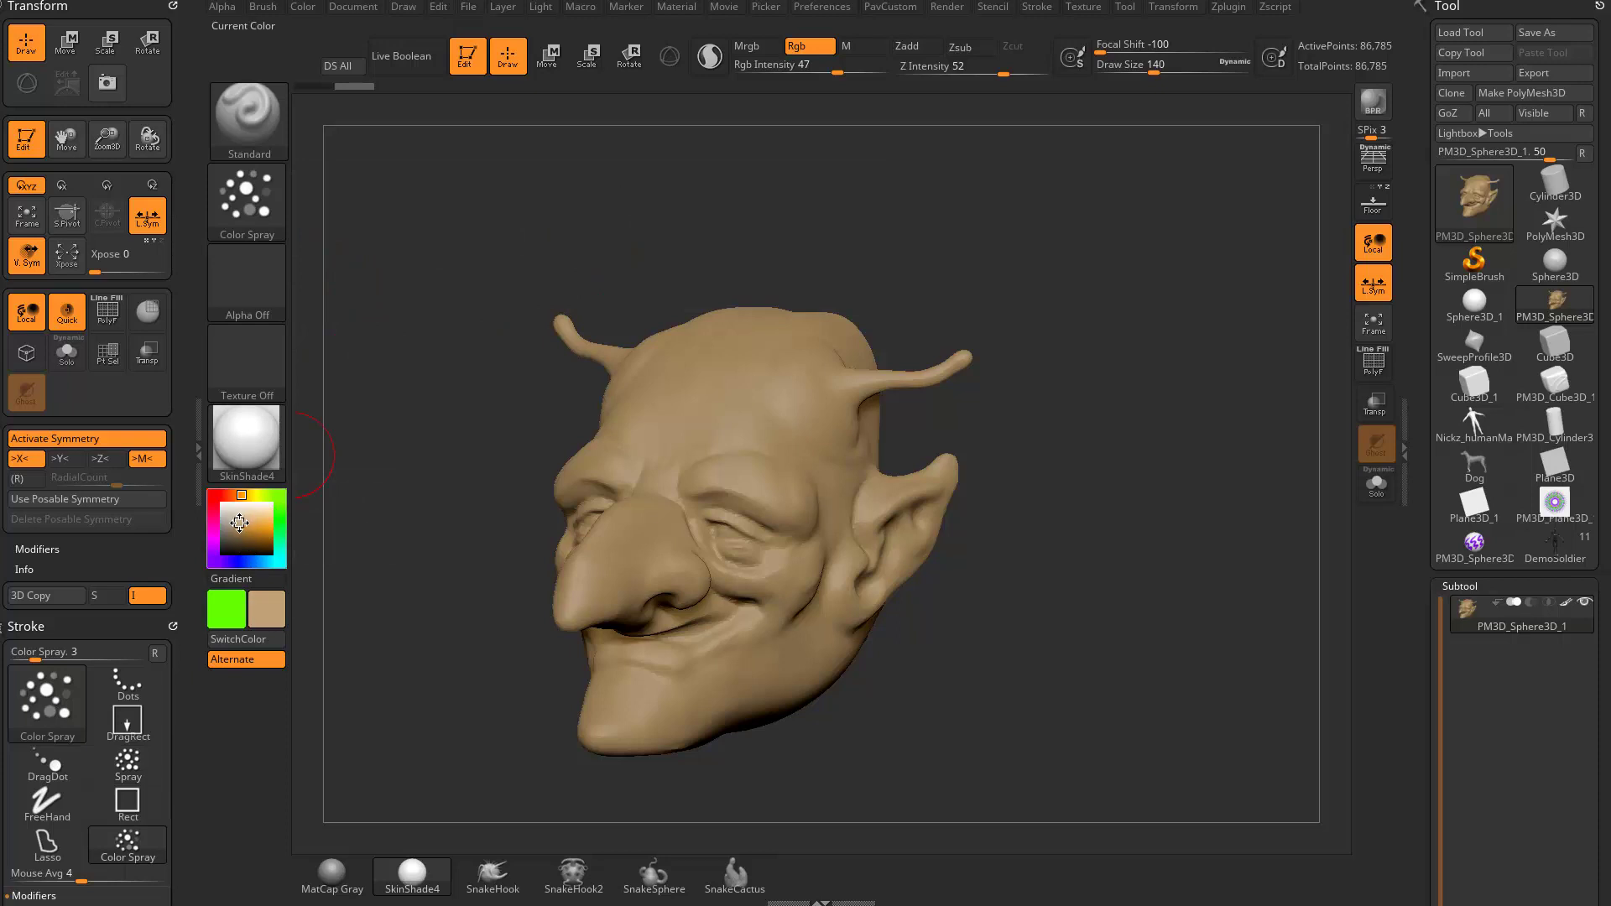
# - Paint a lighter tan over the forehead, brows and temples of the head, adjusting the draw size up to 202
pyautogui.press(']')
pyautogui.press(']')
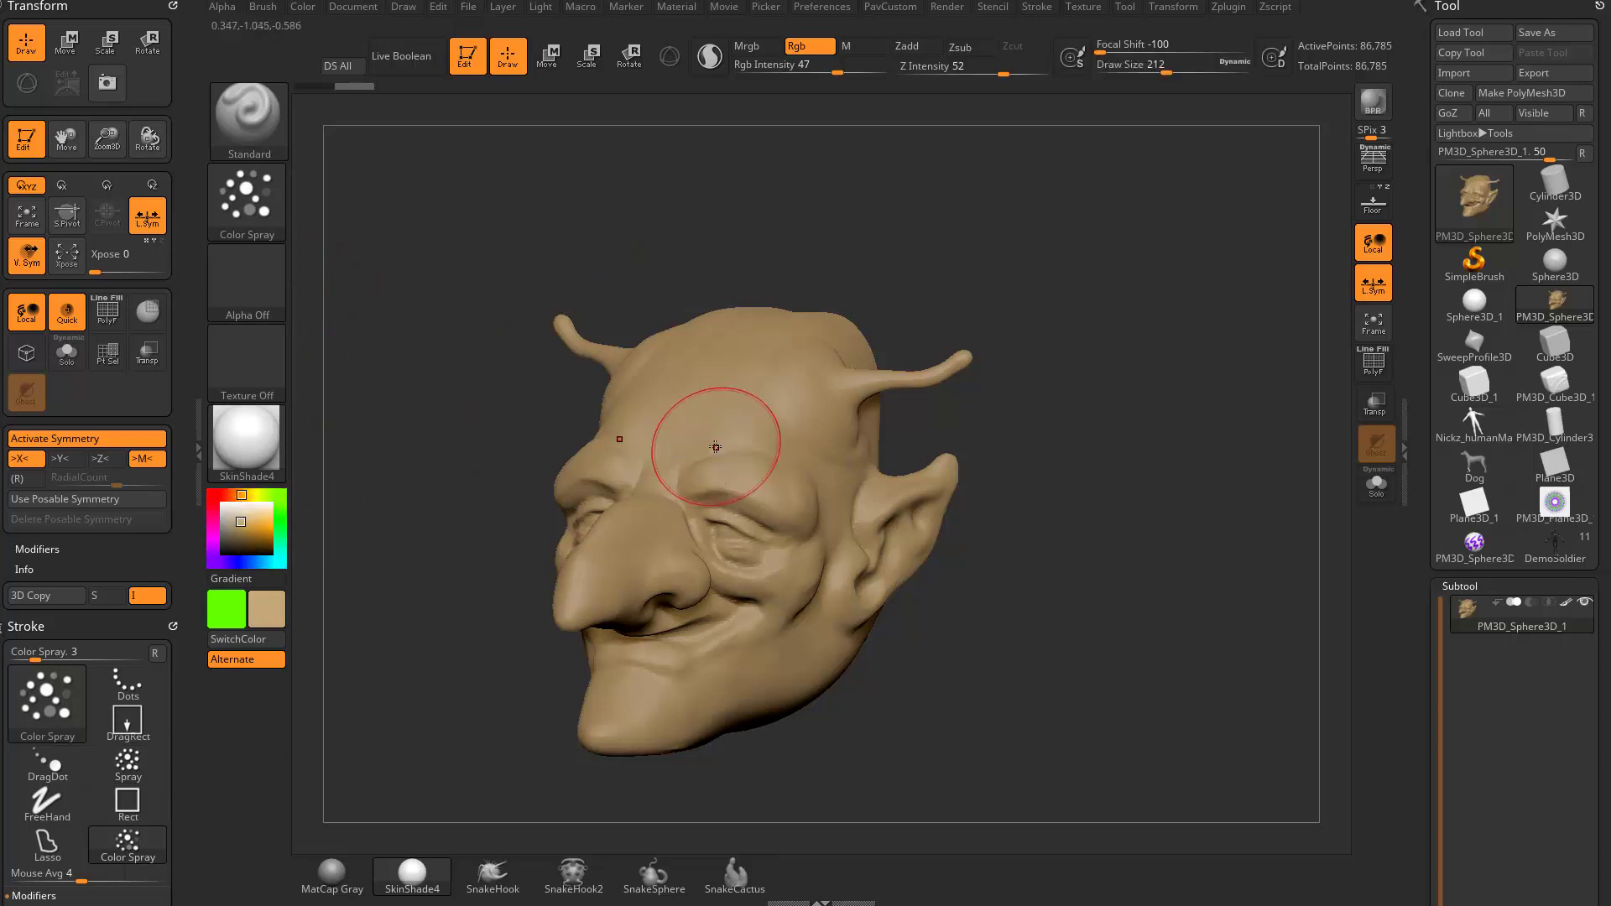
pyautogui.press('[')
pyautogui.moveTo(710, 445)
pyautogui.mouseDown()
pyautogui.moveTo(739, 470)
pyautogui.moveTo(671, 453)
pyautogui.moveTo(810, 476)
pyautogui.mouseUp()
pyautogui.moveTo(1066, 421); pyautogui.dragTo(1120, 419)
pyautogui.press('s')
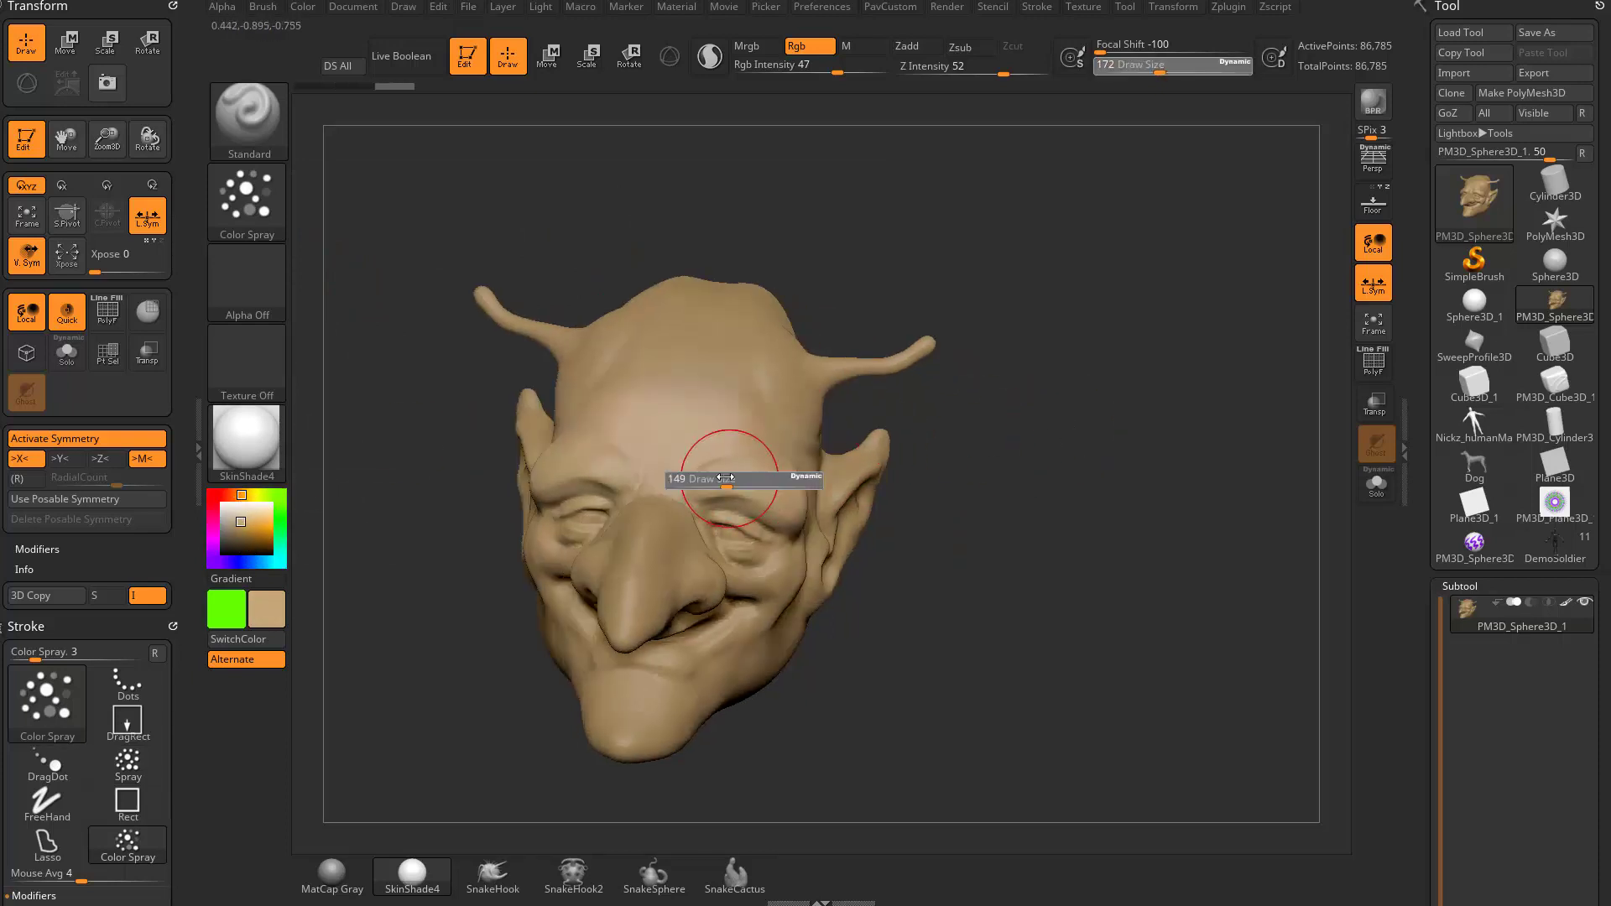
pyautogui.moveTo(655, 470); pyautogui.dragTo(640, 496)
pyautogui.moveTo(1023, 420); pyautogui.dragTo(906, 411)
pyautogui.press('s')
pyautogui.moveTo(726, 406); pyautogui.dragTo(780, 530)
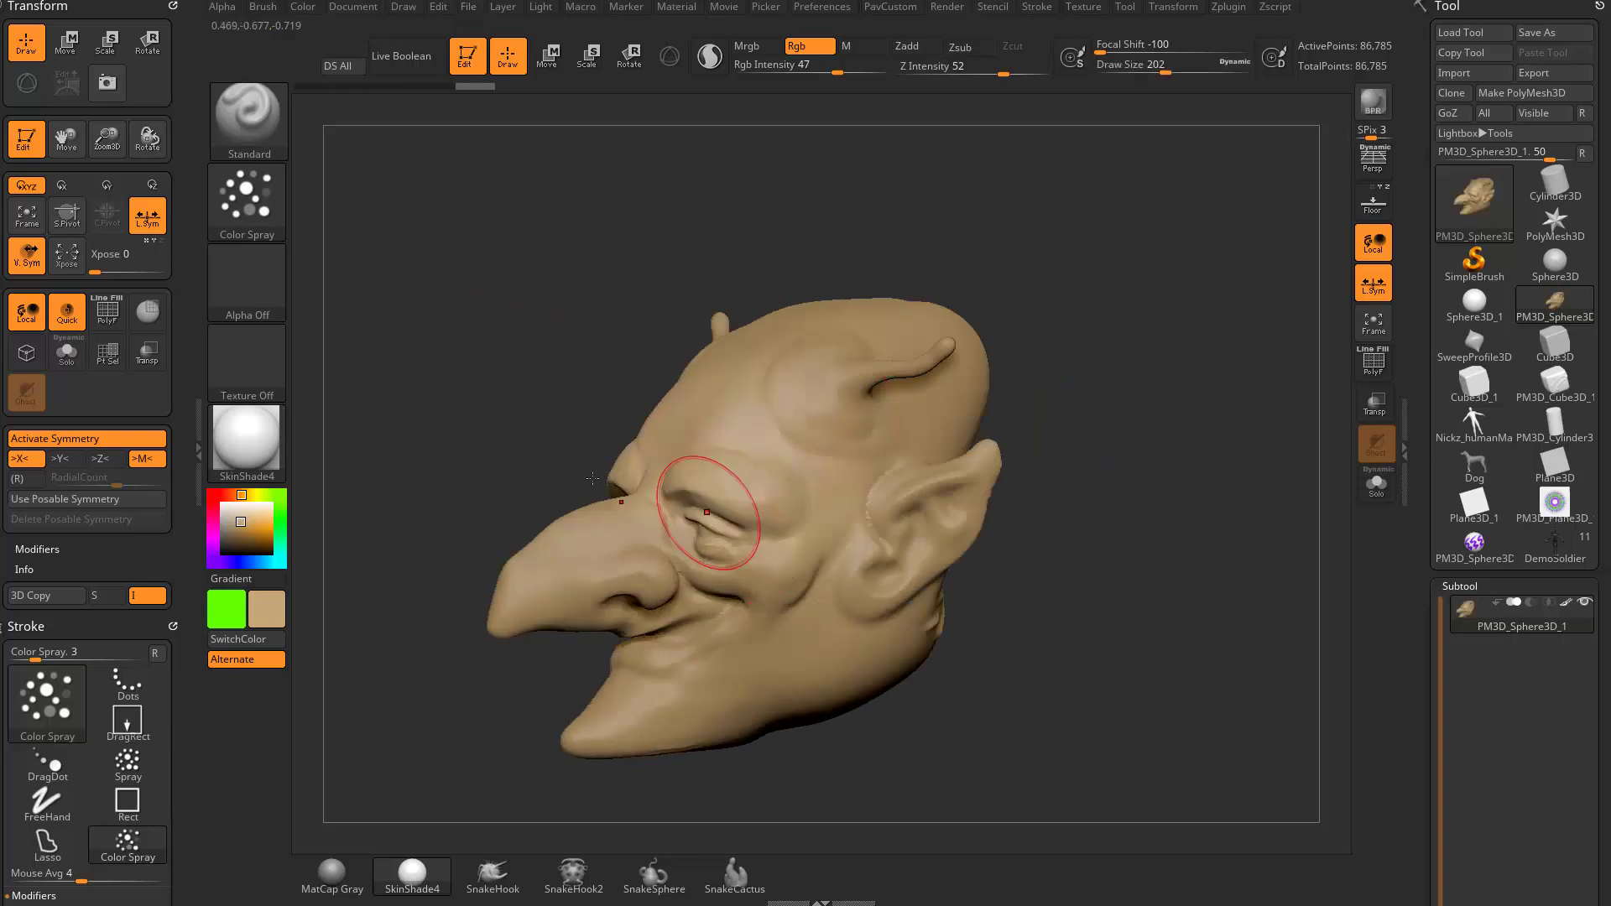
# - Pick a muted grey-blue colour and paint the chin and jaw, undoing the first stroke and repainting
pyautogui.moveTo(403, 516); pyautogui.dragTo(524, 518)
pyautogui.moveTo(249, 538); pyautogui.dragTo(250, 560)
pyautogui.click(250, 560)
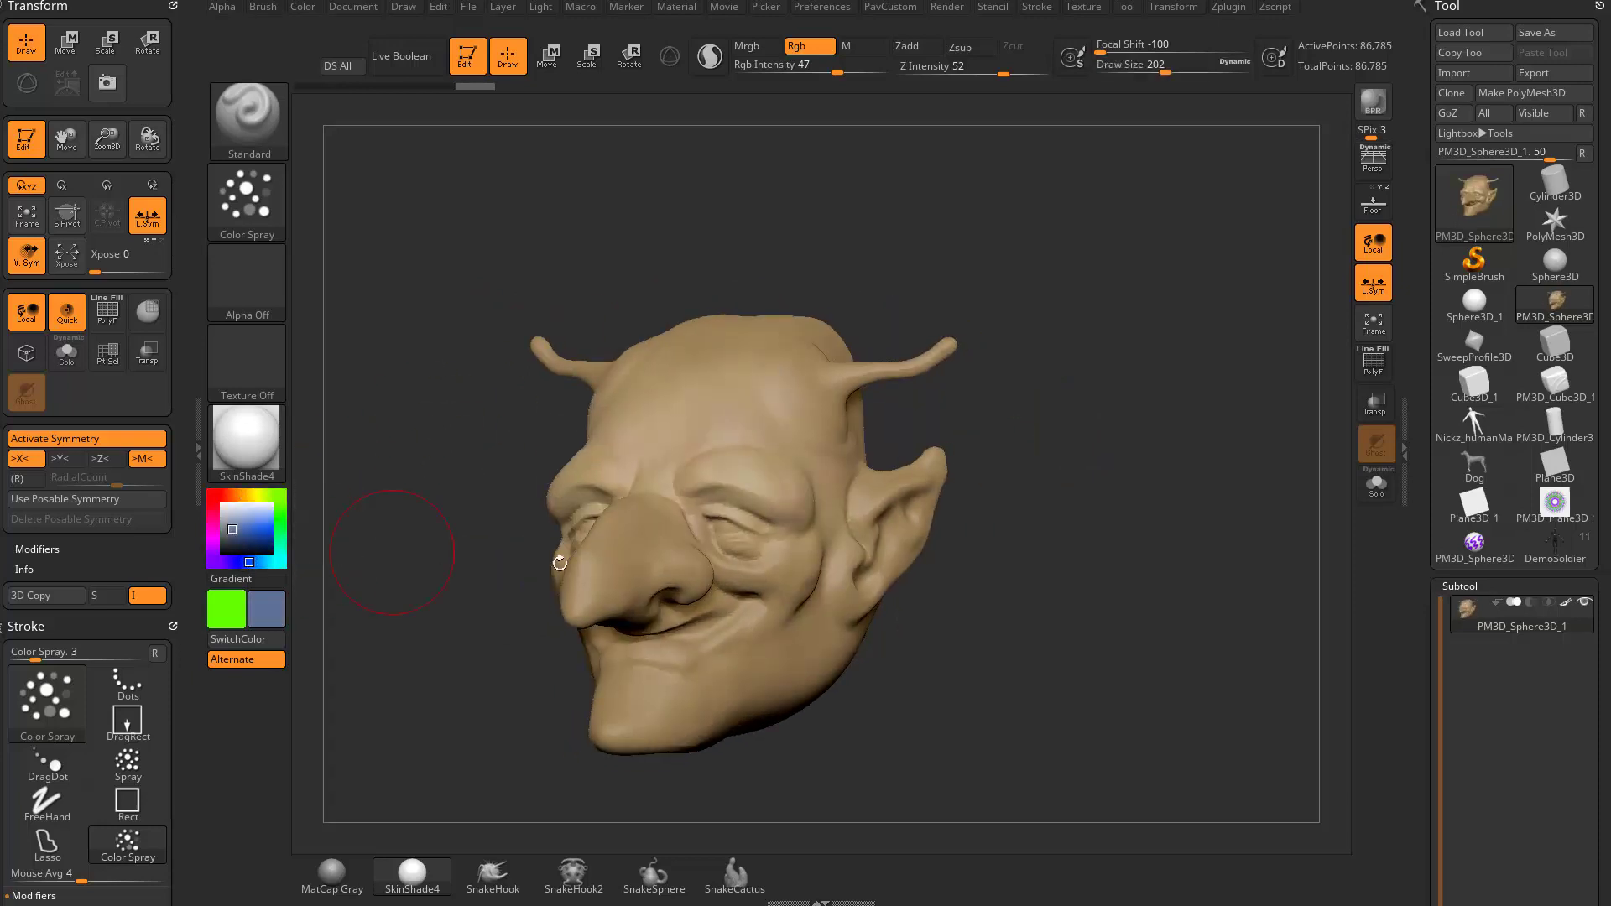
pyautogui.moveTo(672, 704); pyautogui.dragTo(728, 700)
pyautogui.moveTo(1078, 598)
pyautogui.mouseDown()
pyautogui.moveTo(1047, 576)
pyautogui.moveTo(955, 579)
pyautogui.mouseUp()
pyautogui.hotkey('ctrl', 'z')
pyautogui.moveTo(778, 682); pyautogui.dragTo(695, 677)
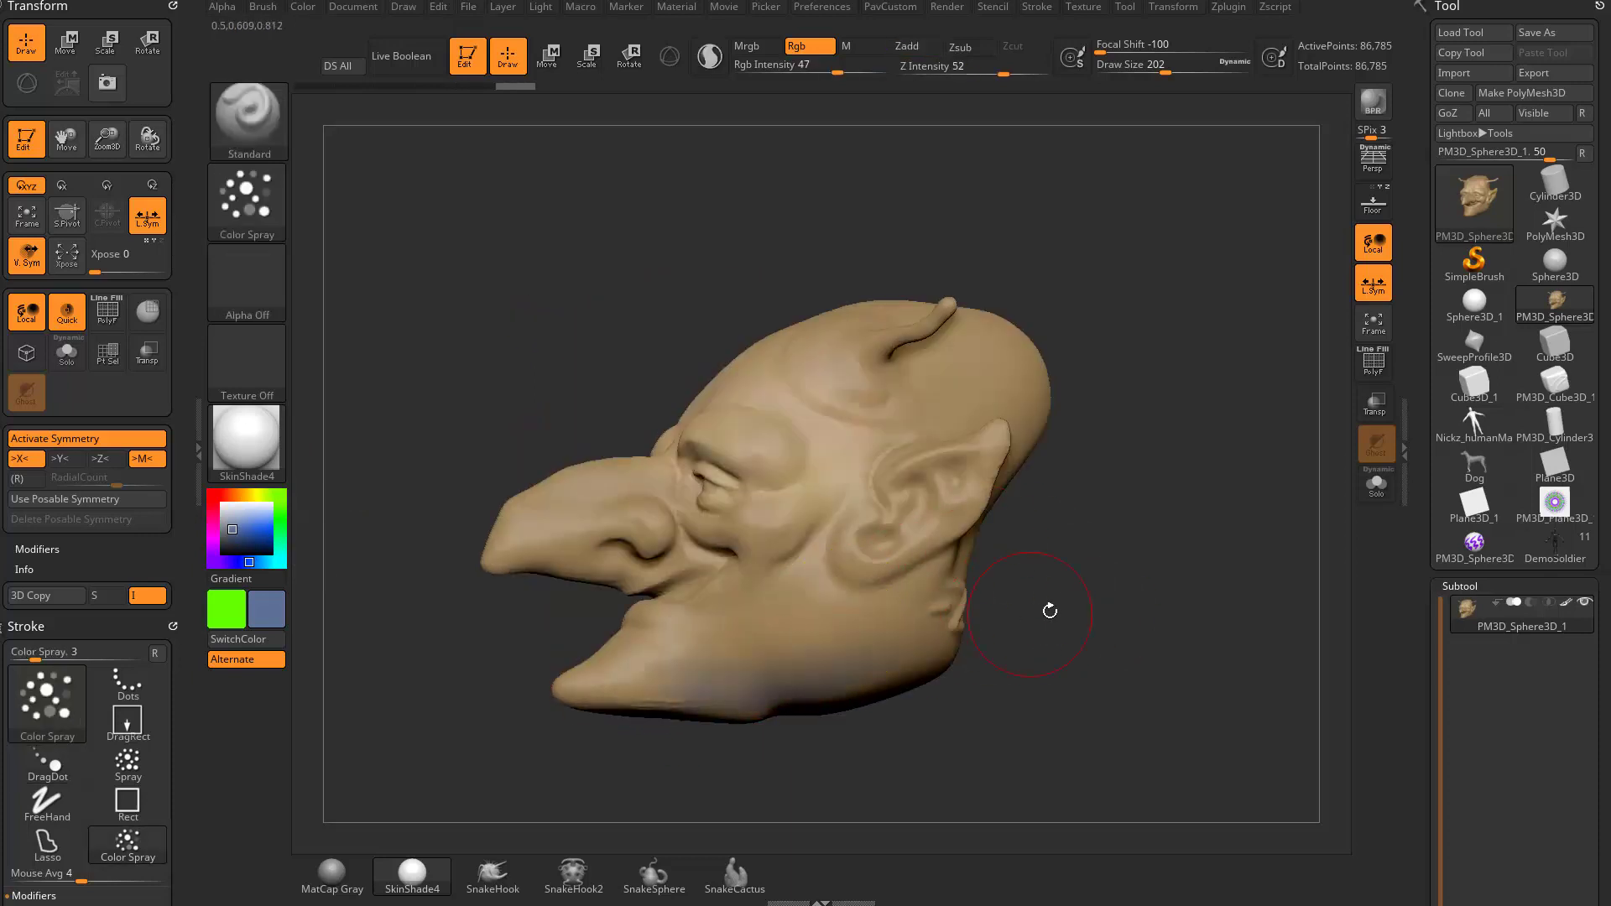
# - Sample the blended grey-brown from the jaw and paint it along the jawline and chin
pyautogui.moveTo(1049, 610); pyautogui.dragTo(1142, 617)
pyautogui.press('c')
pyautogui.moveTo(797, 686); pyautogui.dragTo(814, 624)
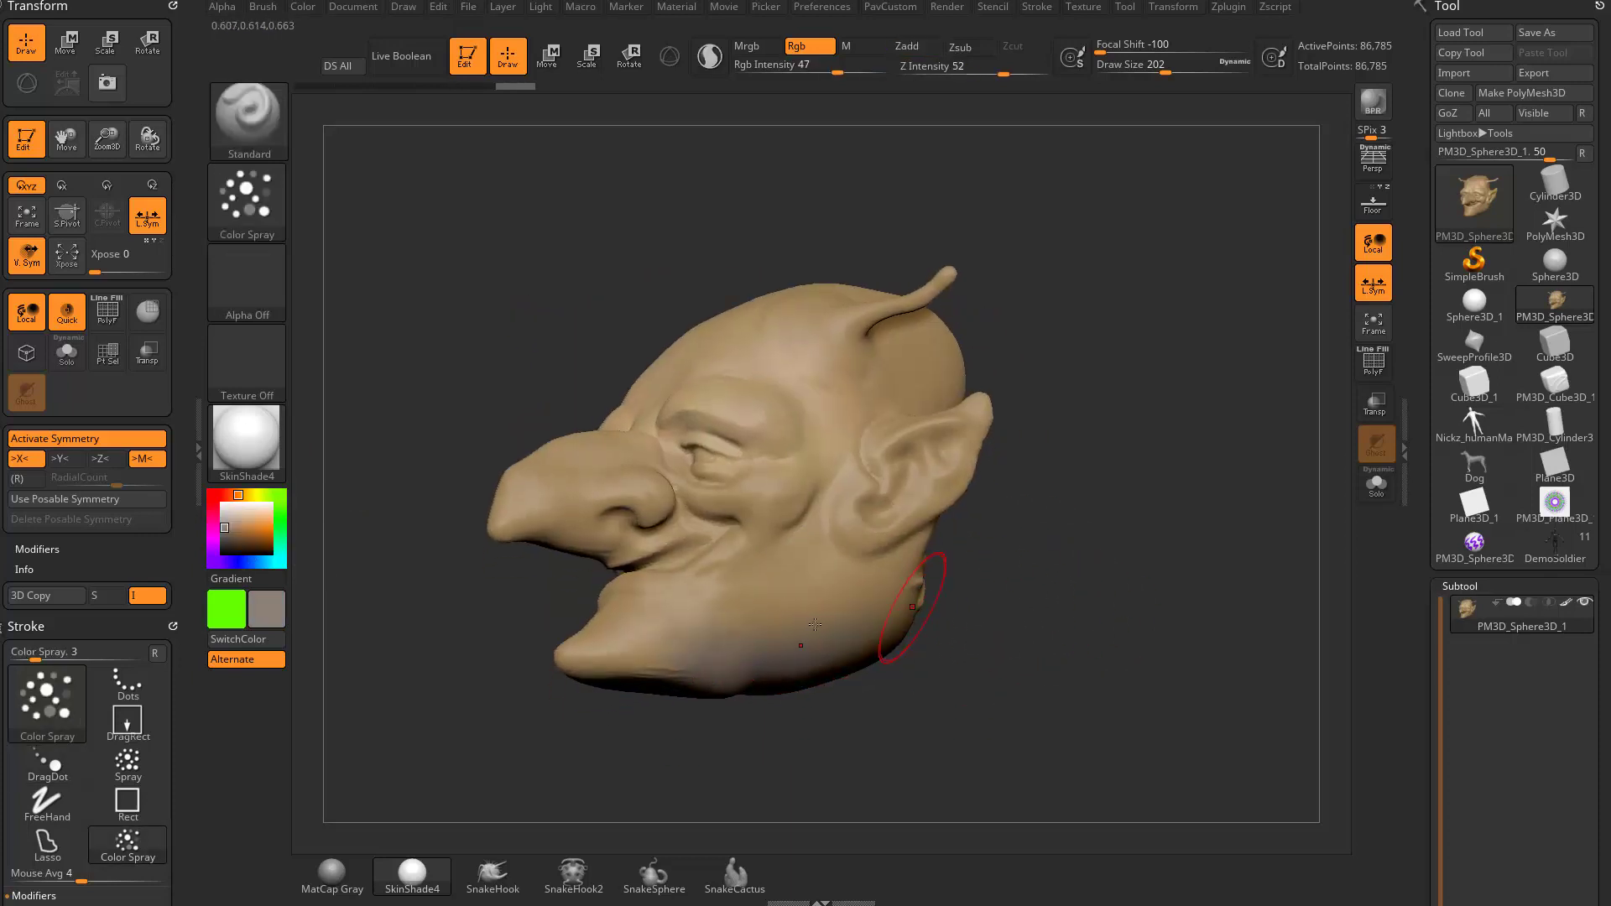
pyautogui.moveTo(974, 550)
pyautogui.mouseDown()
pyautogui.moveTo(1014, 525)
pyautogui.moveTo(728, 704)
pyautogui.mouseUp()
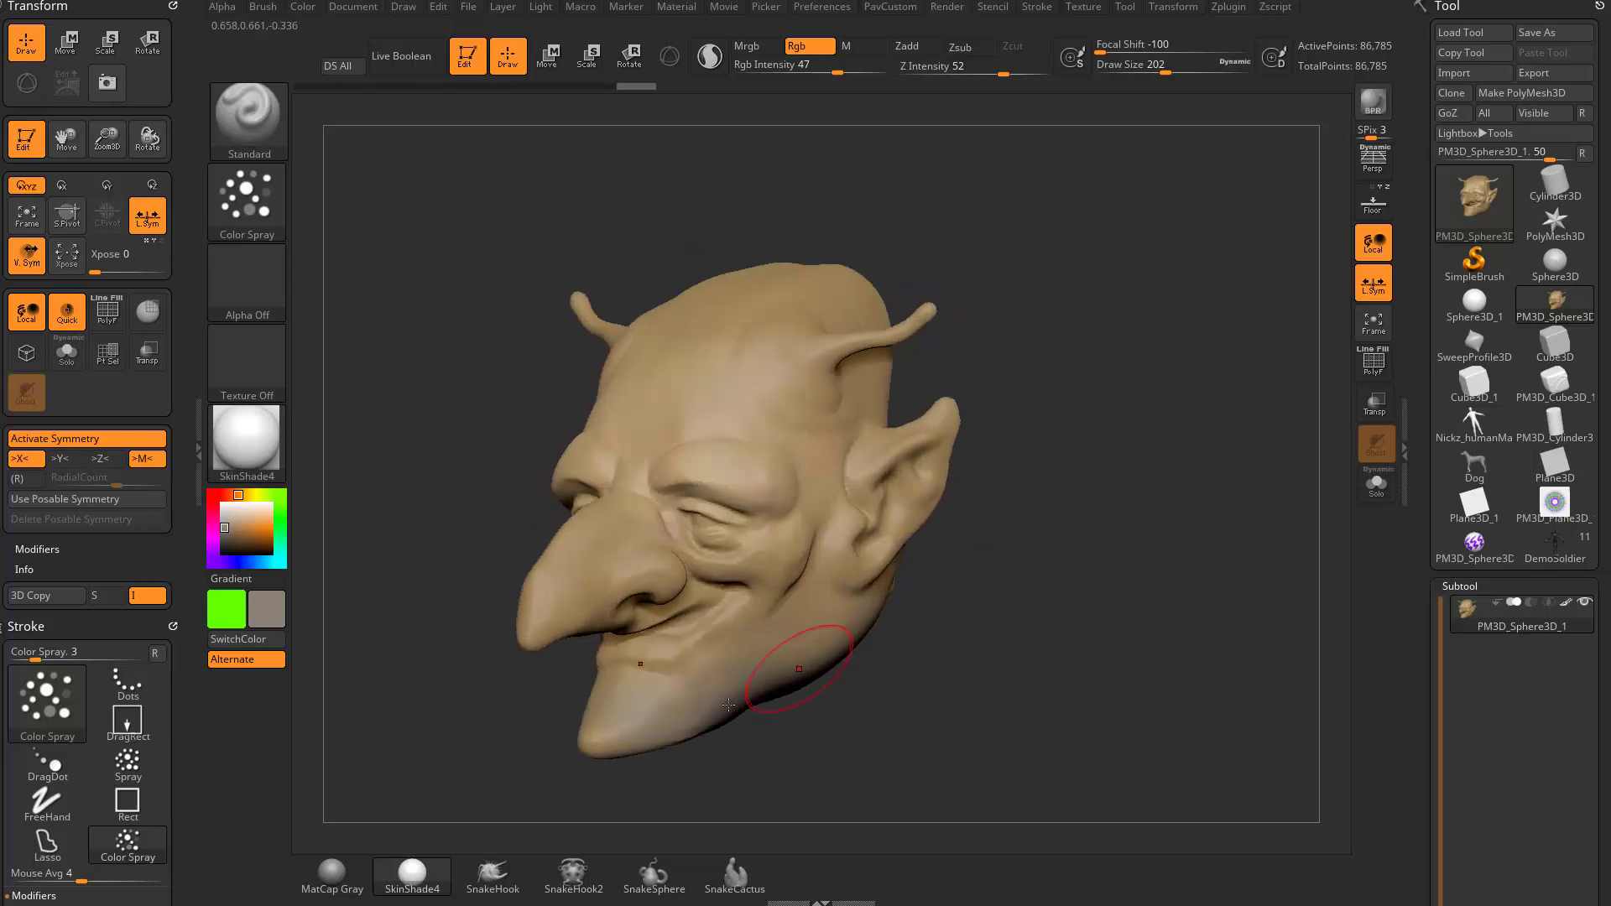
# - Choose a pinkish red colour and paint the nose and cheeks with symmetry on
pyautogui.moveTo(233, 494)
pyautogui.mouseDown()
pyautogui.moveTo(245, 522)
pyautogui.moveTo(224, 495)
pyautogui.mouseUp()
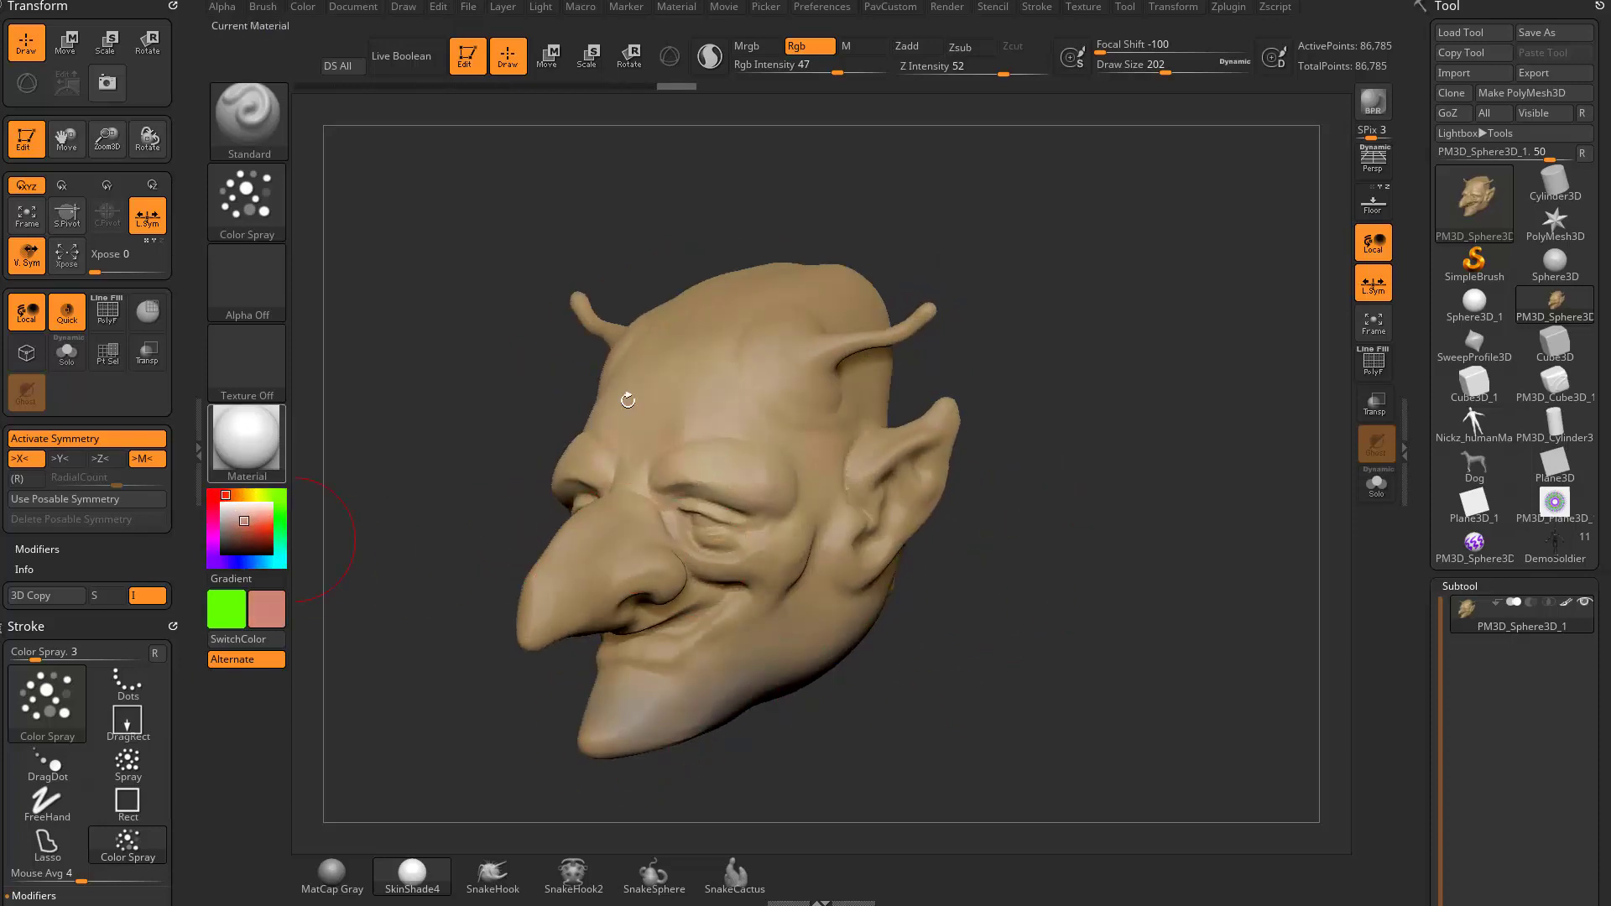
pyautogui.moveTo(572, 587); pyautogui.dragTo(547, 587, button='right')
pyautogui.moveTo(630, 588); pyautogui.dragTo(567, 581)
pyautogui.press('x')
pyautogui.press('x')
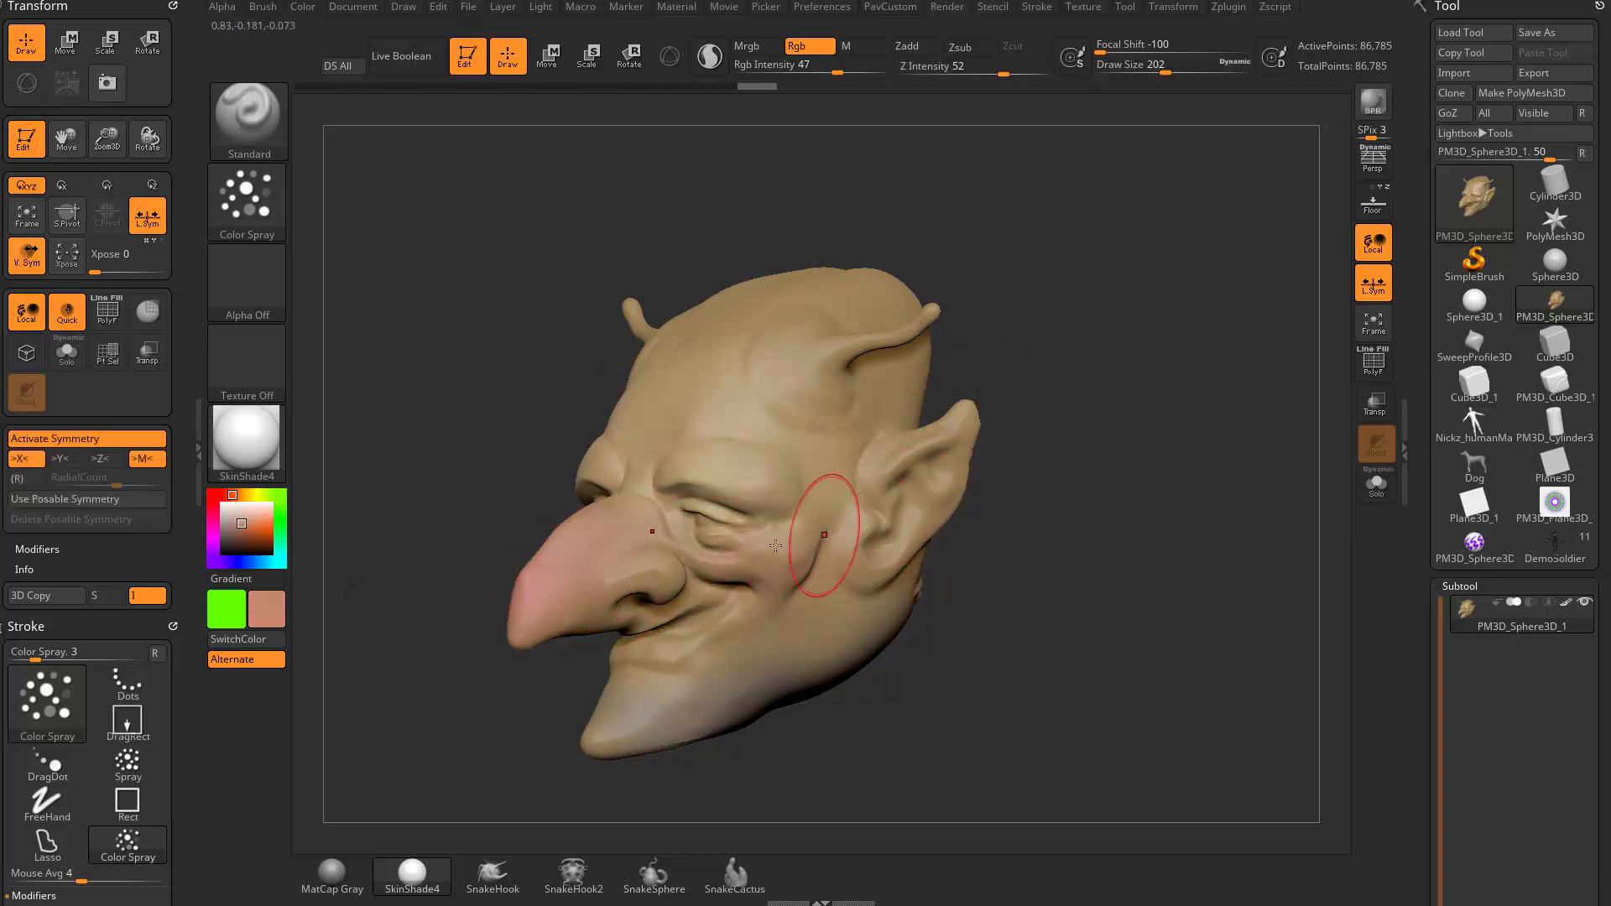
pyautogui.moveTo(990, 486)
pyautogui.mouseDown()
pyautogui.moveTo(1057, 399)
pyautogui.moveTo(1045, 462)
pyautogui.moveTo(1085, 442)
pyautogui.moveTo(1041, 424)
pyautogui.moveTo(1027, 445)
pyautogui.moveTo(963, 457)
pyautogui.moveTo(1032, 459)
pyautogui.mouseUp()
# - Switch the brush to the Dots stroke with a draw size of 65 and a focal shift of 0
pyautogui.click(268, 205)
pyautogui.click(374, 216)
pyautogui.press('s')
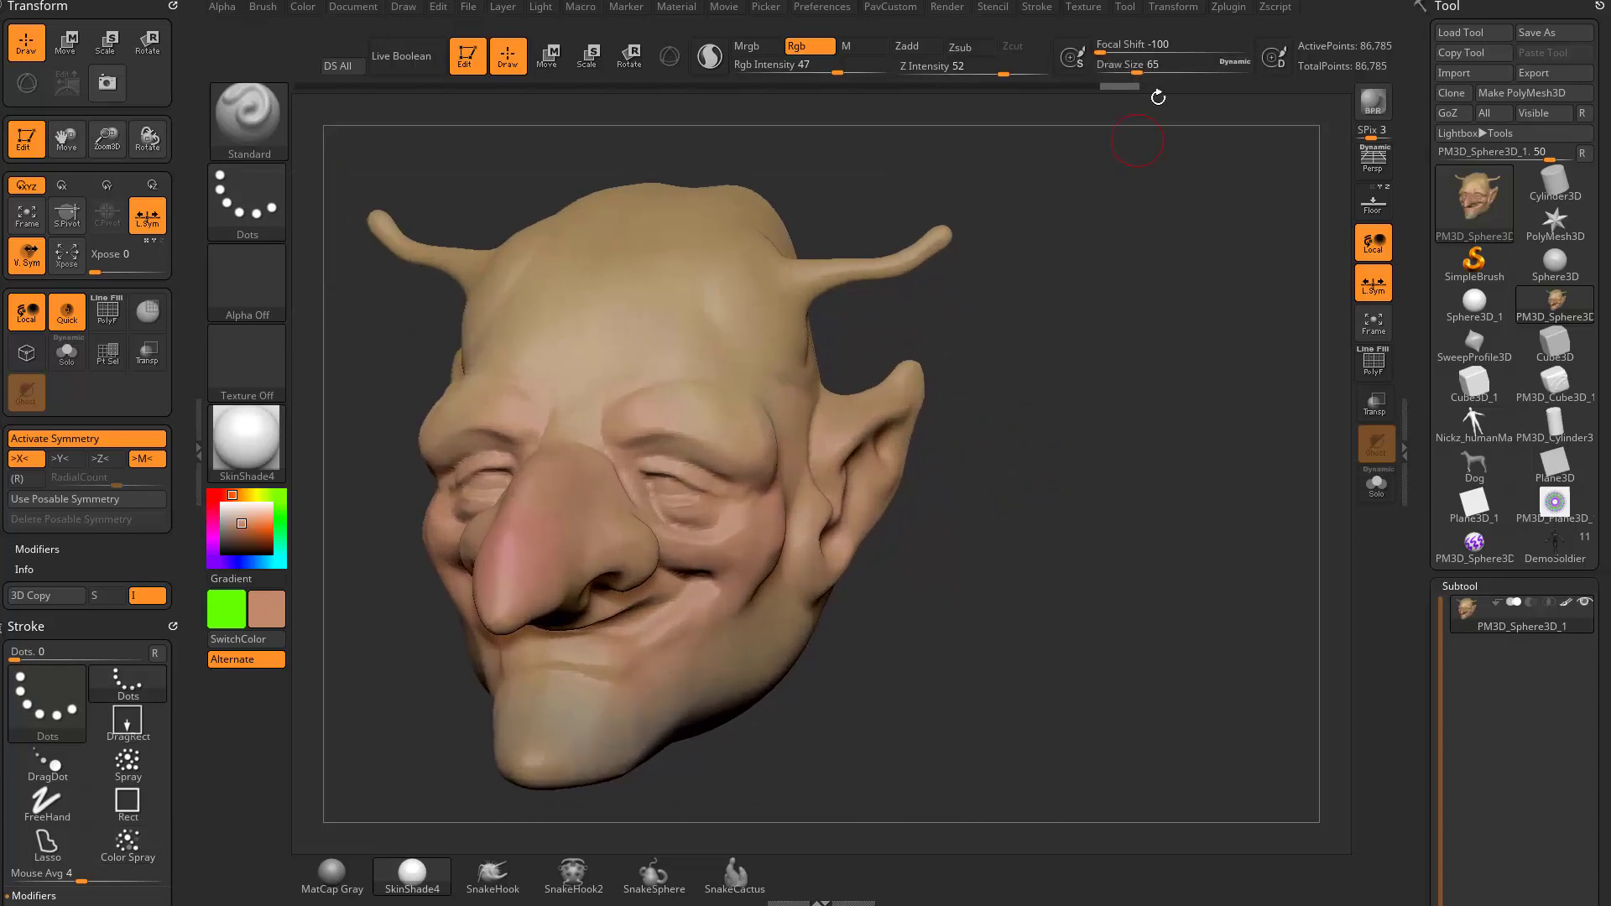
pyautogui.click(1162, 48)
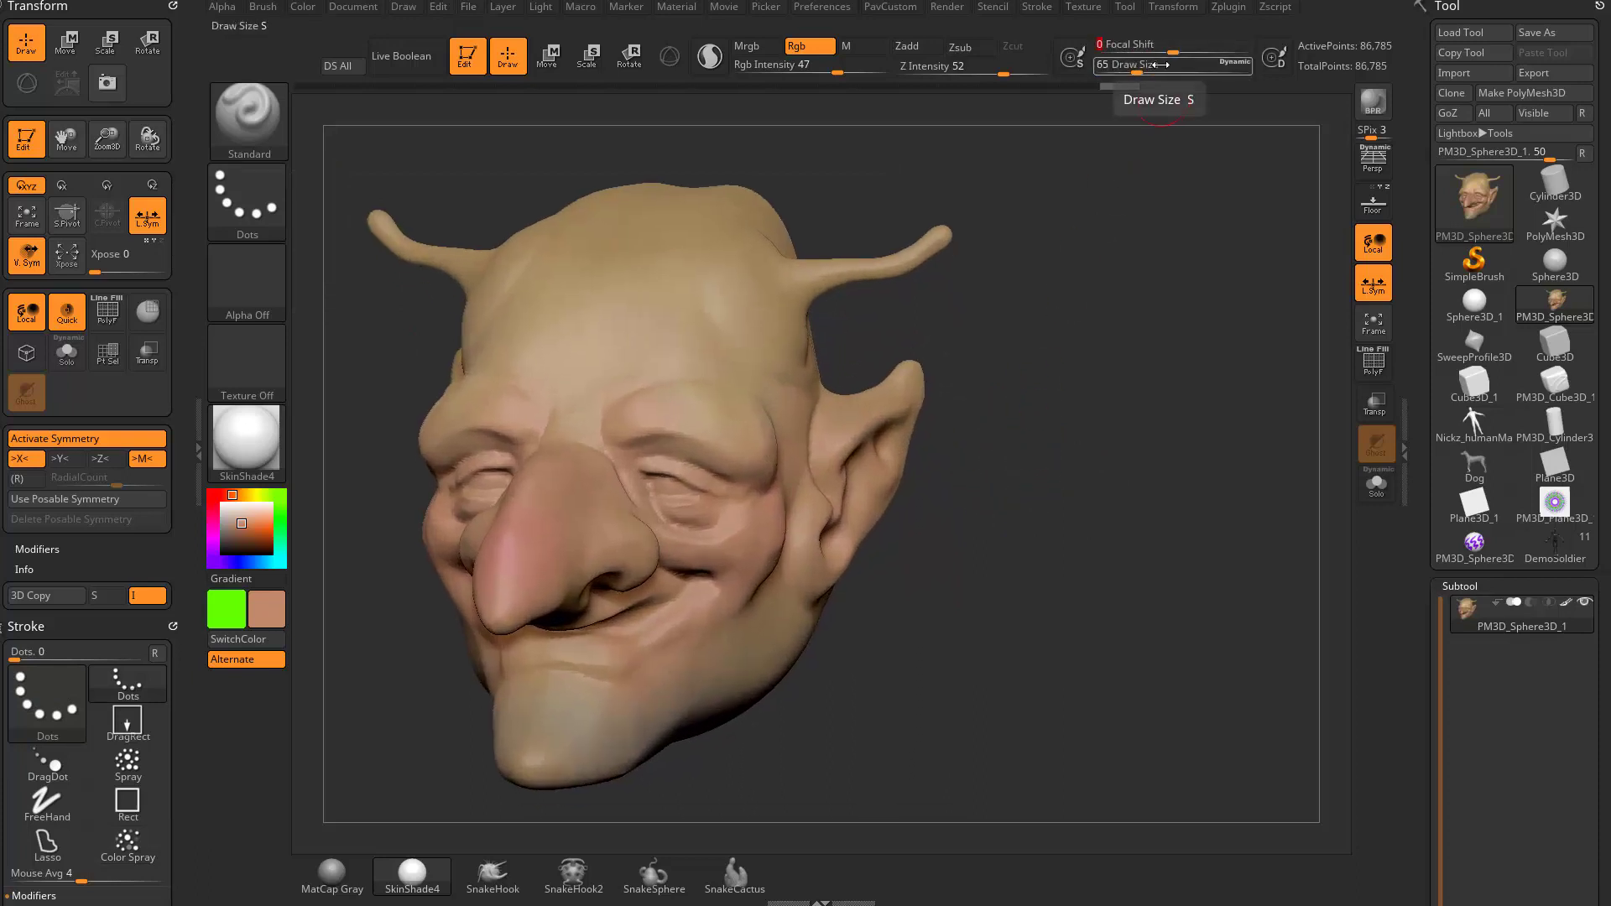
pyautogui.moveTo(1059, 495); pyautogui.dragTo(1068, 422)
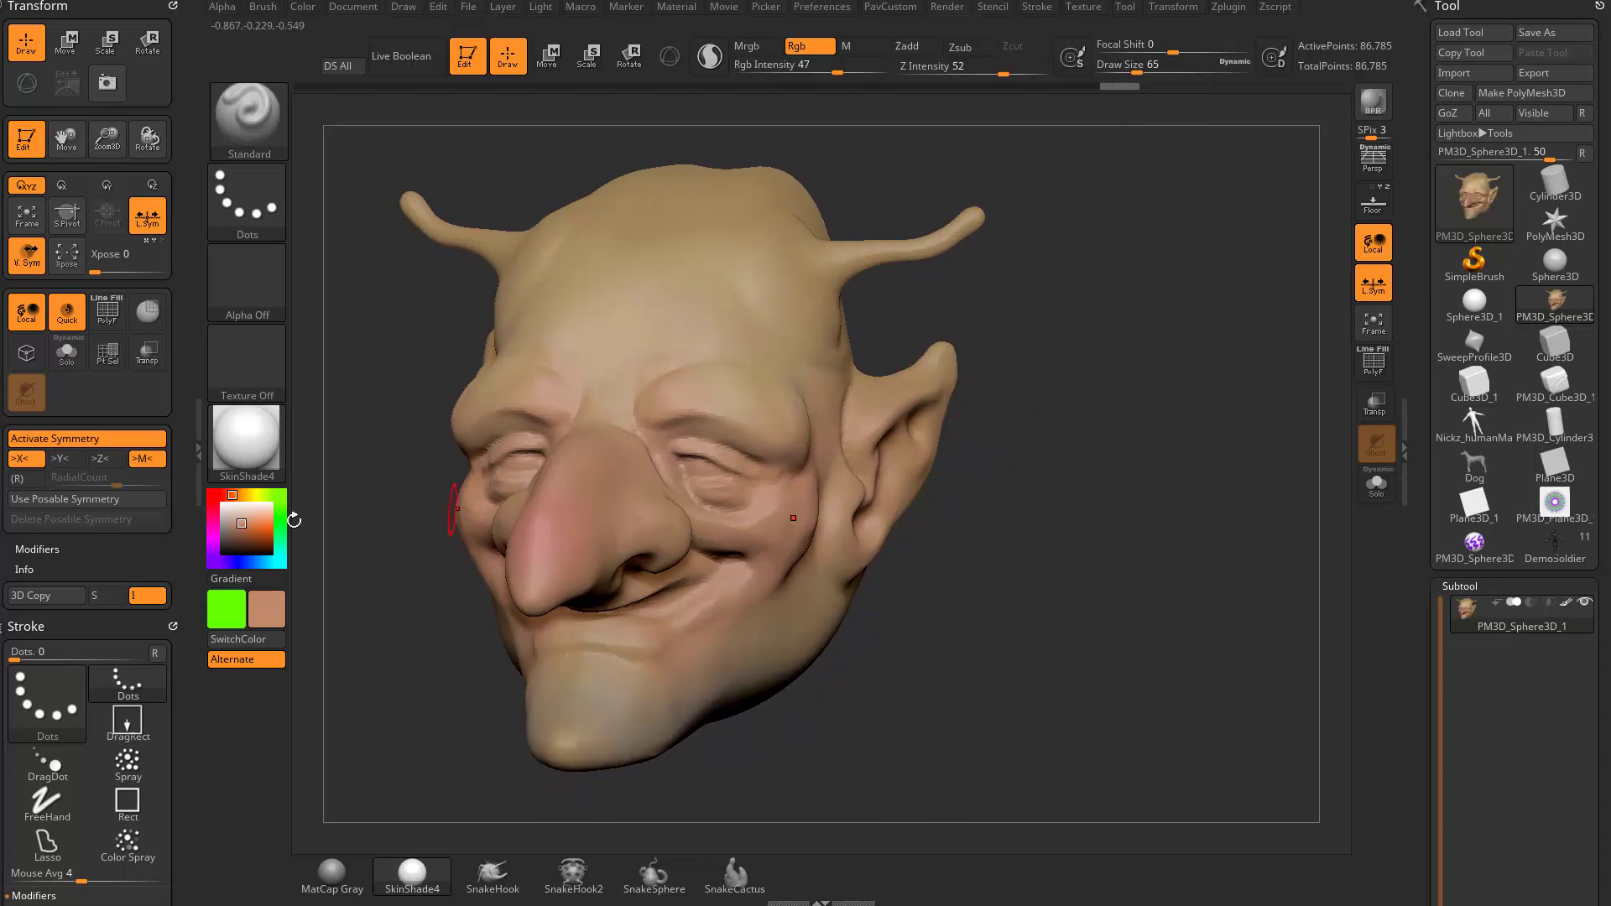
# - Pick a dark reddish brown and paint the inner ends of both eyebrows symmetrically
pyautogui.moveTo(241, 530); pyautogui.dragTo(234, 536)
pyautogui.click(225, 494)
pyautogui.moveTo(361, 537); pyautogui.dragTo(470, 525)
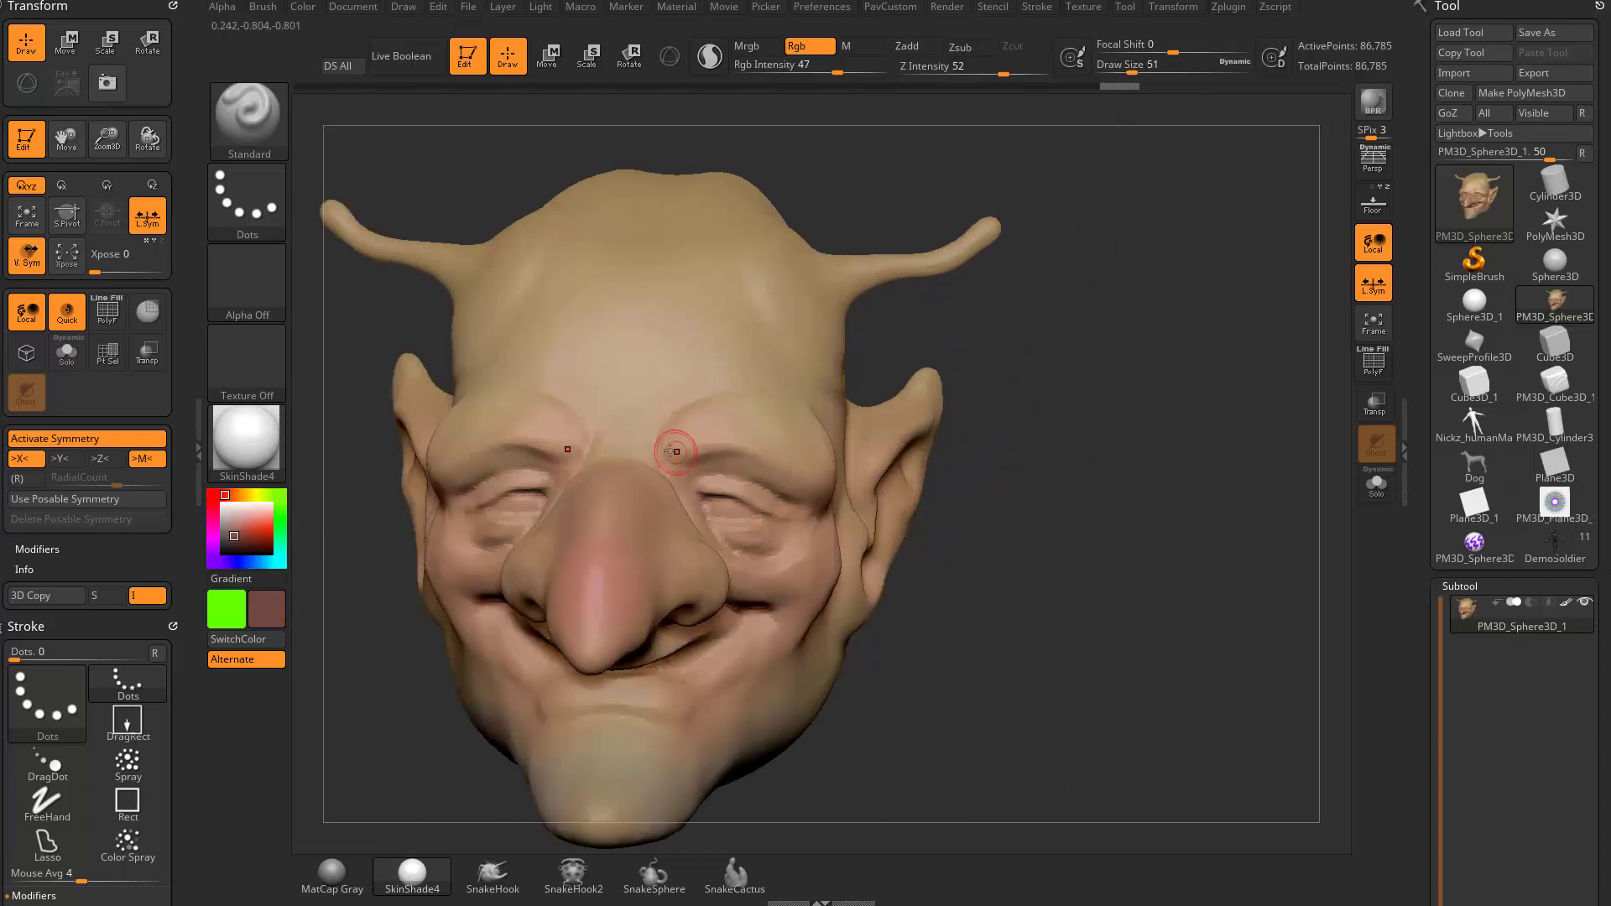
pyautogui.moveTo(676, 453); pyautogui.dragTo(719, 451)
pyautogui.press('s')
pyautogui.moveTo(719, 450); pyautogui.dragTo(707, 453)
# - Reduce the draw size to 29 and extend the dark eyebrows outward over the brow ridges
pyautogui.moveTo(1018, 451); pyautogui.dragTo(881, 445)
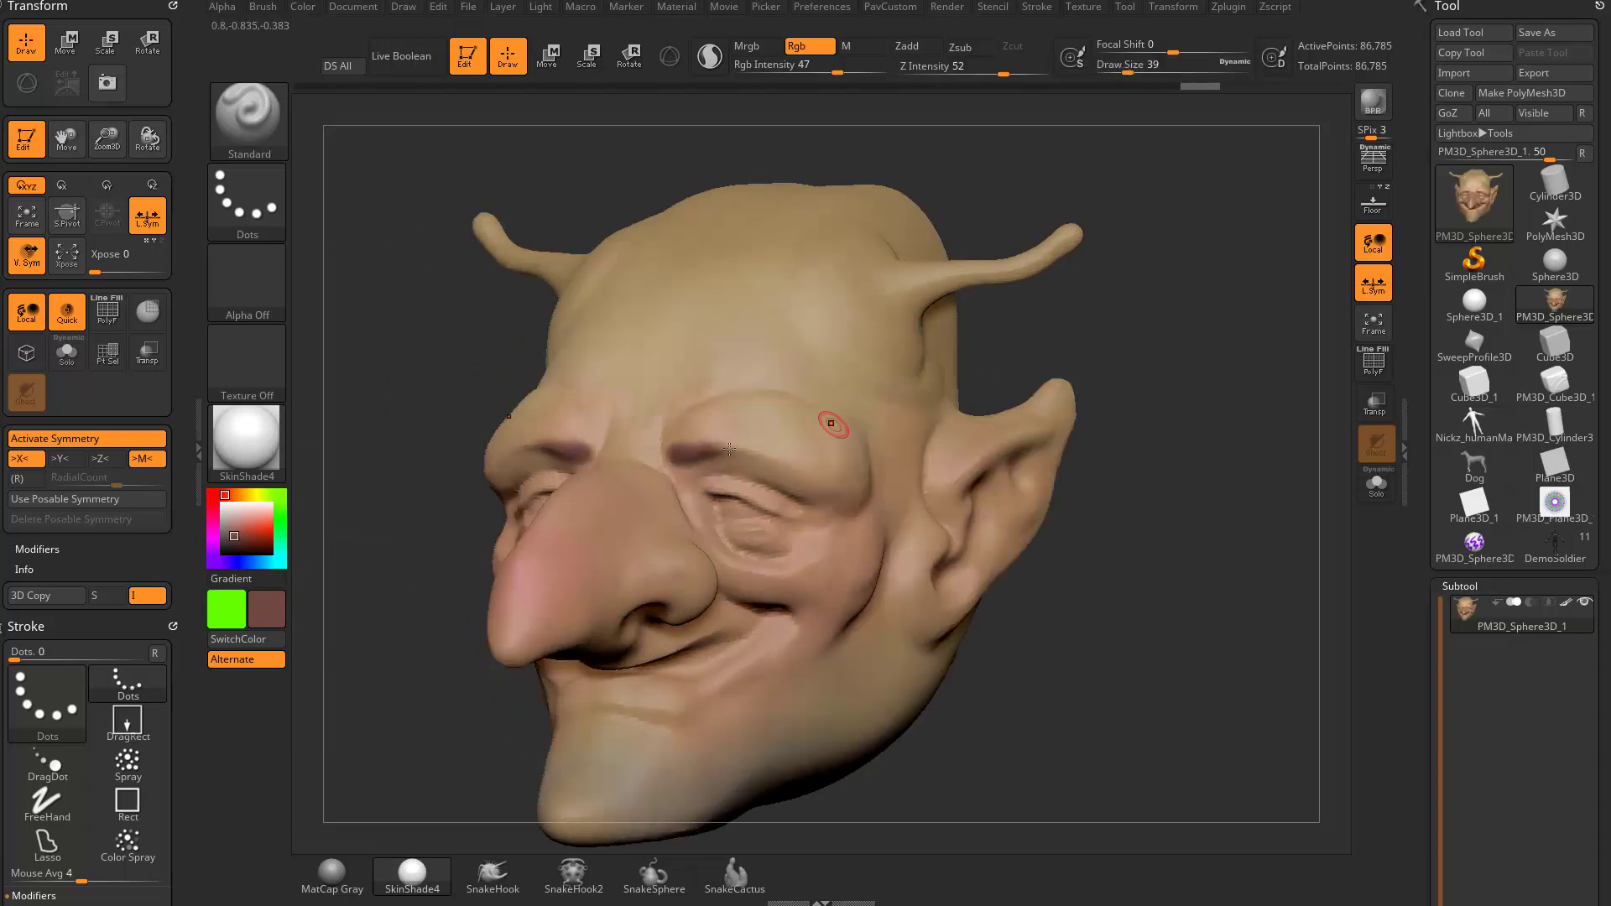
pyautogui.press('s')
pyautogui.moveTo(711, 454); pyautogui.dragTo(806, 463)
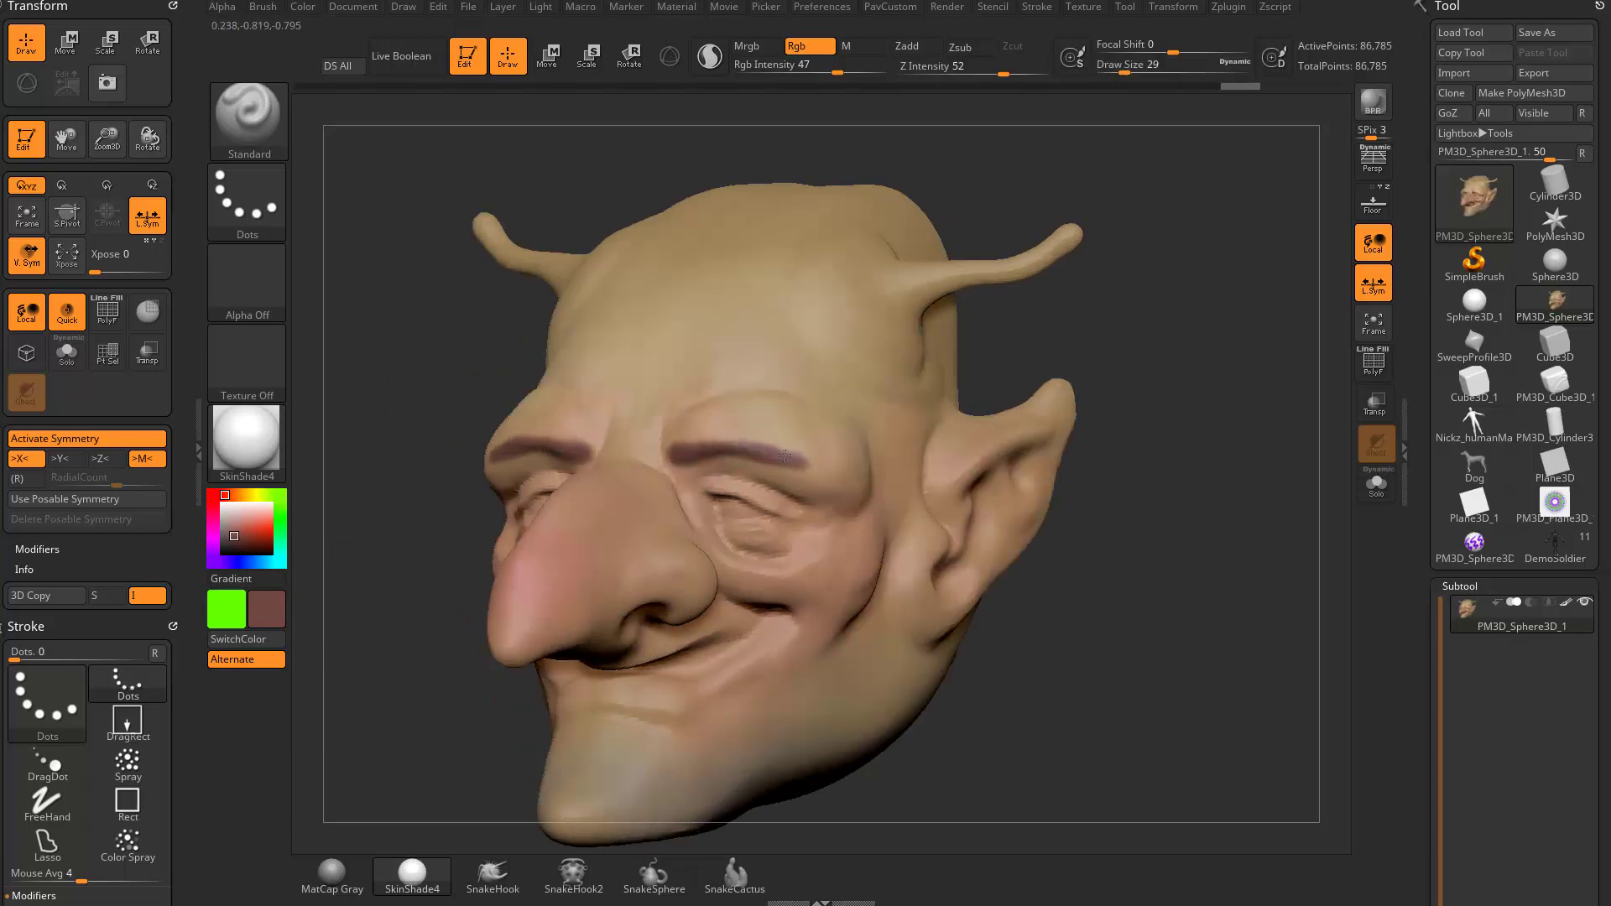
pyautogui.moveTo(1124, 426); pyautogui.dragTo(1043, 423)
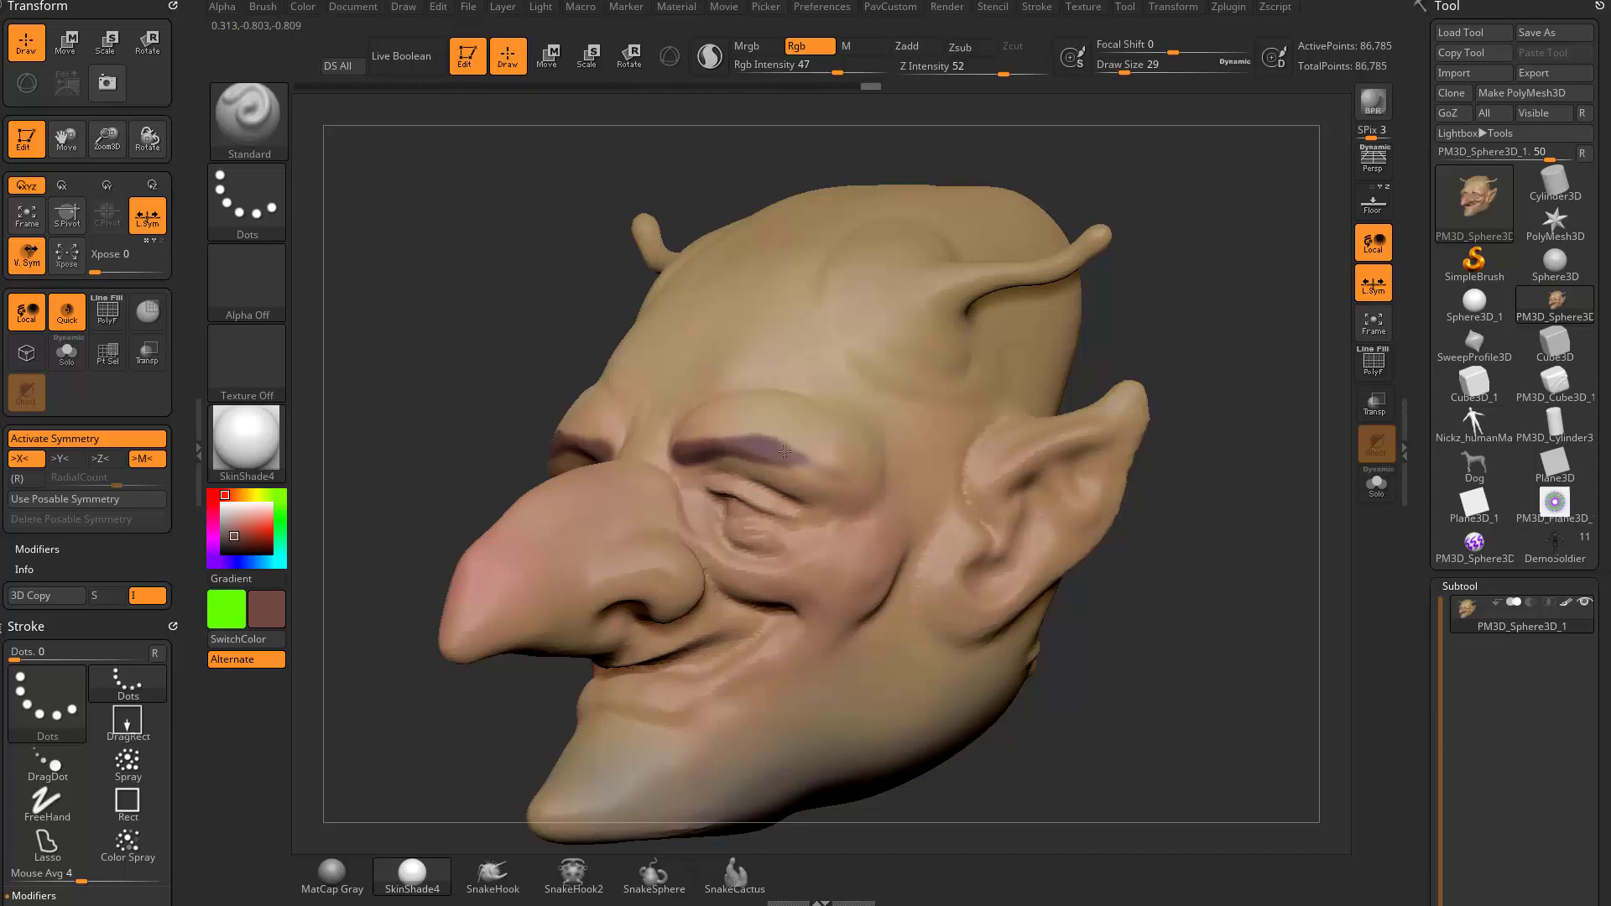
pyautogui.moveTo(784, 451); pyautogui.dragTo(807, 458)
# - Display the head's polyframe to examine the mesh density around the painted eyebrow, and hide it again
pyautogui.moveTo(1263, 412)
pyautogui.keyDown('alt'); pyautogui.mouseDown()
pyautogui.moveTo(1255, 383)
pyautogui.moveTo(1370, 361)
pyautogui.mouseUp(); pyautogui.keyUp('alt')
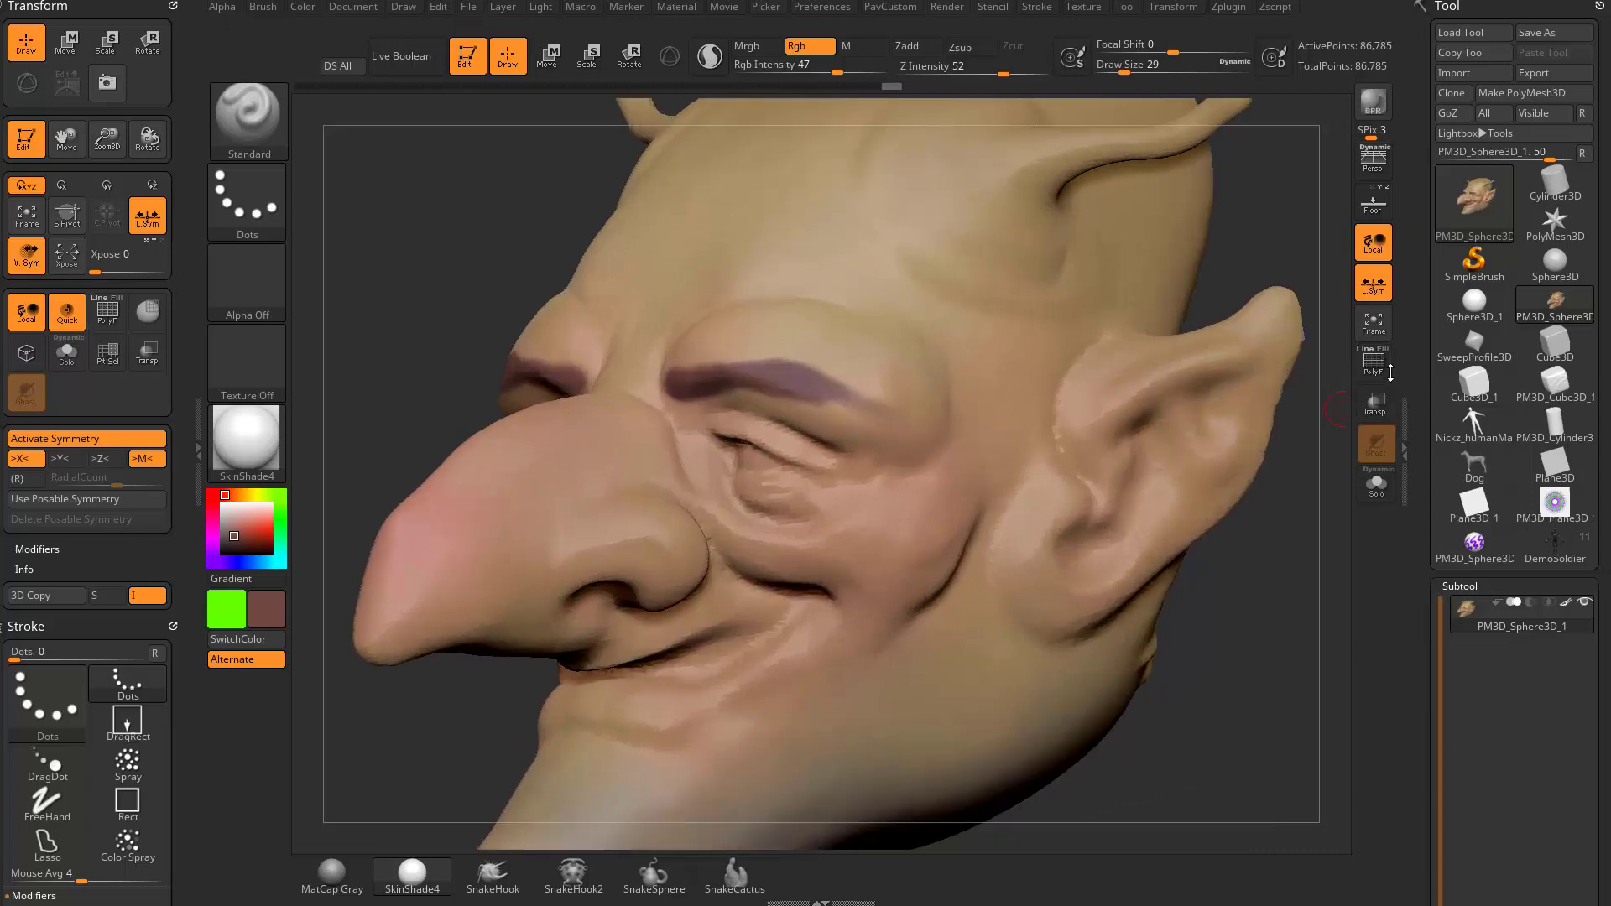
pyautogui.click(1374, 362)
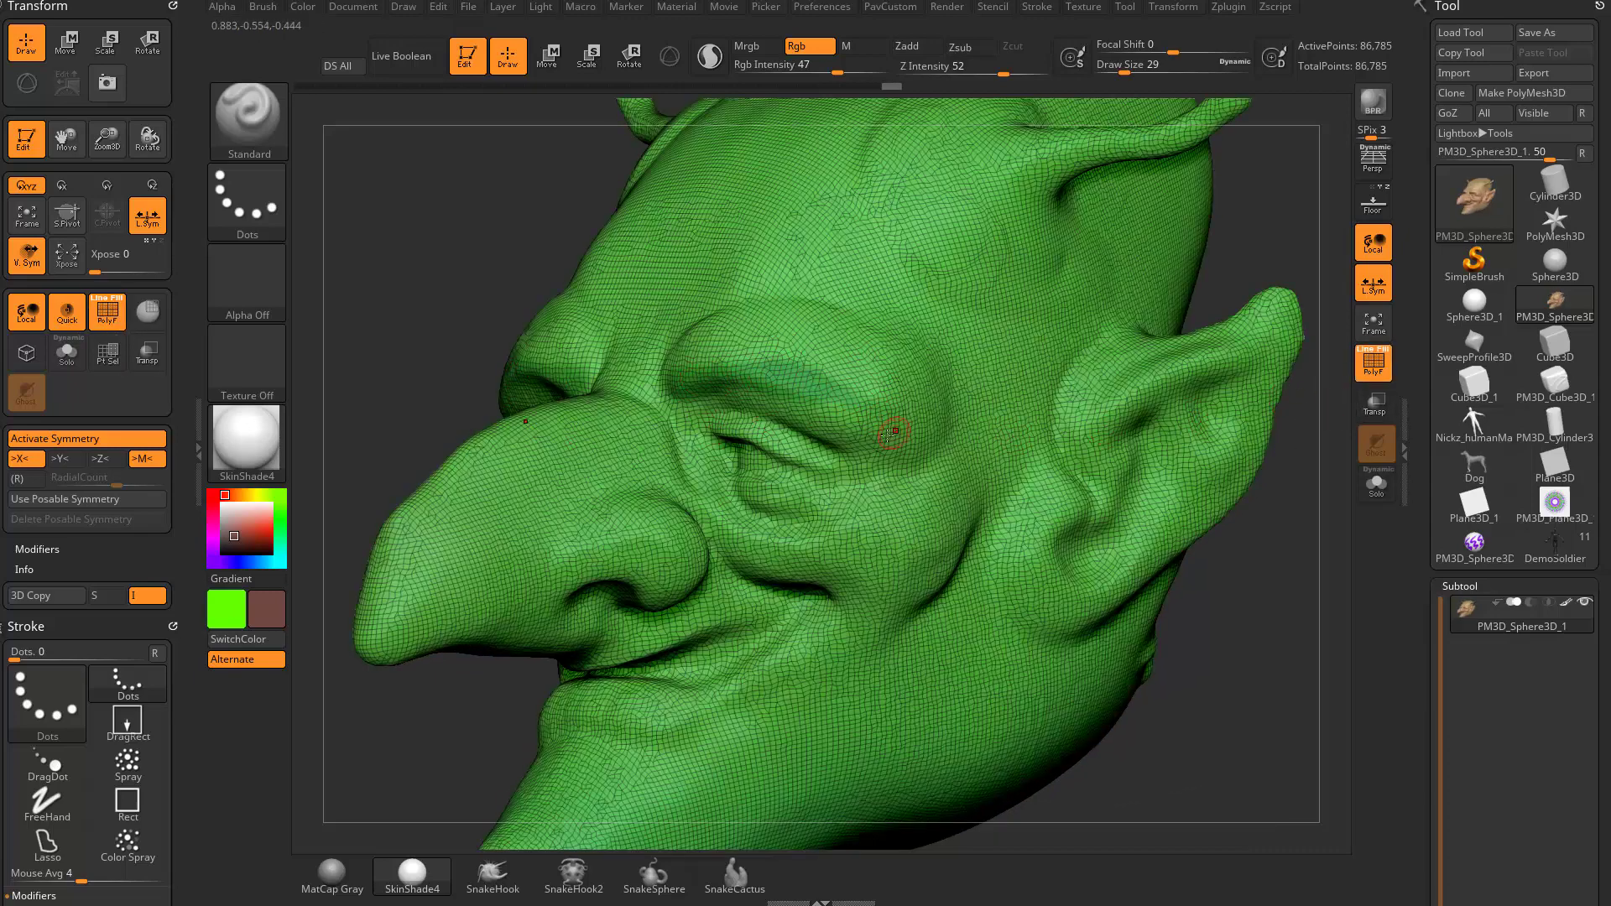
pyautogui.click(1376, 369)
# - Sample the tan skin colour from the head and paint over the eyebrows' lower edges to thin them
pyautogui.moveTo(1200, 550); pyautogui.dragTo(1247, 516)
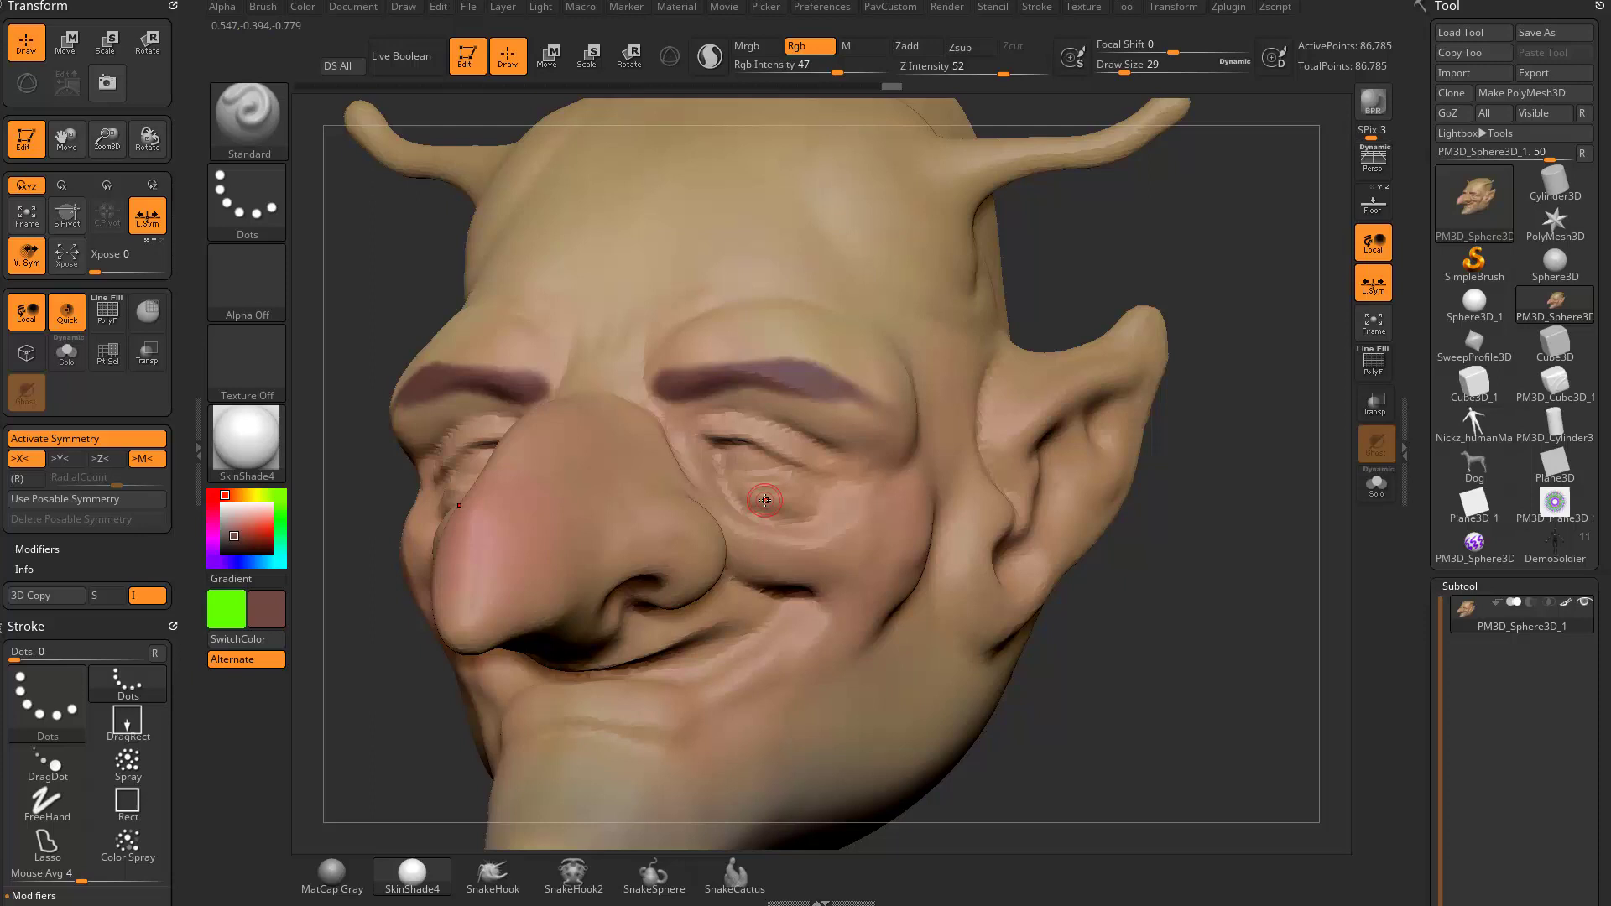
pyautogui.moveTo(1256, 391); pyautogui.dragTo(1252, 393)
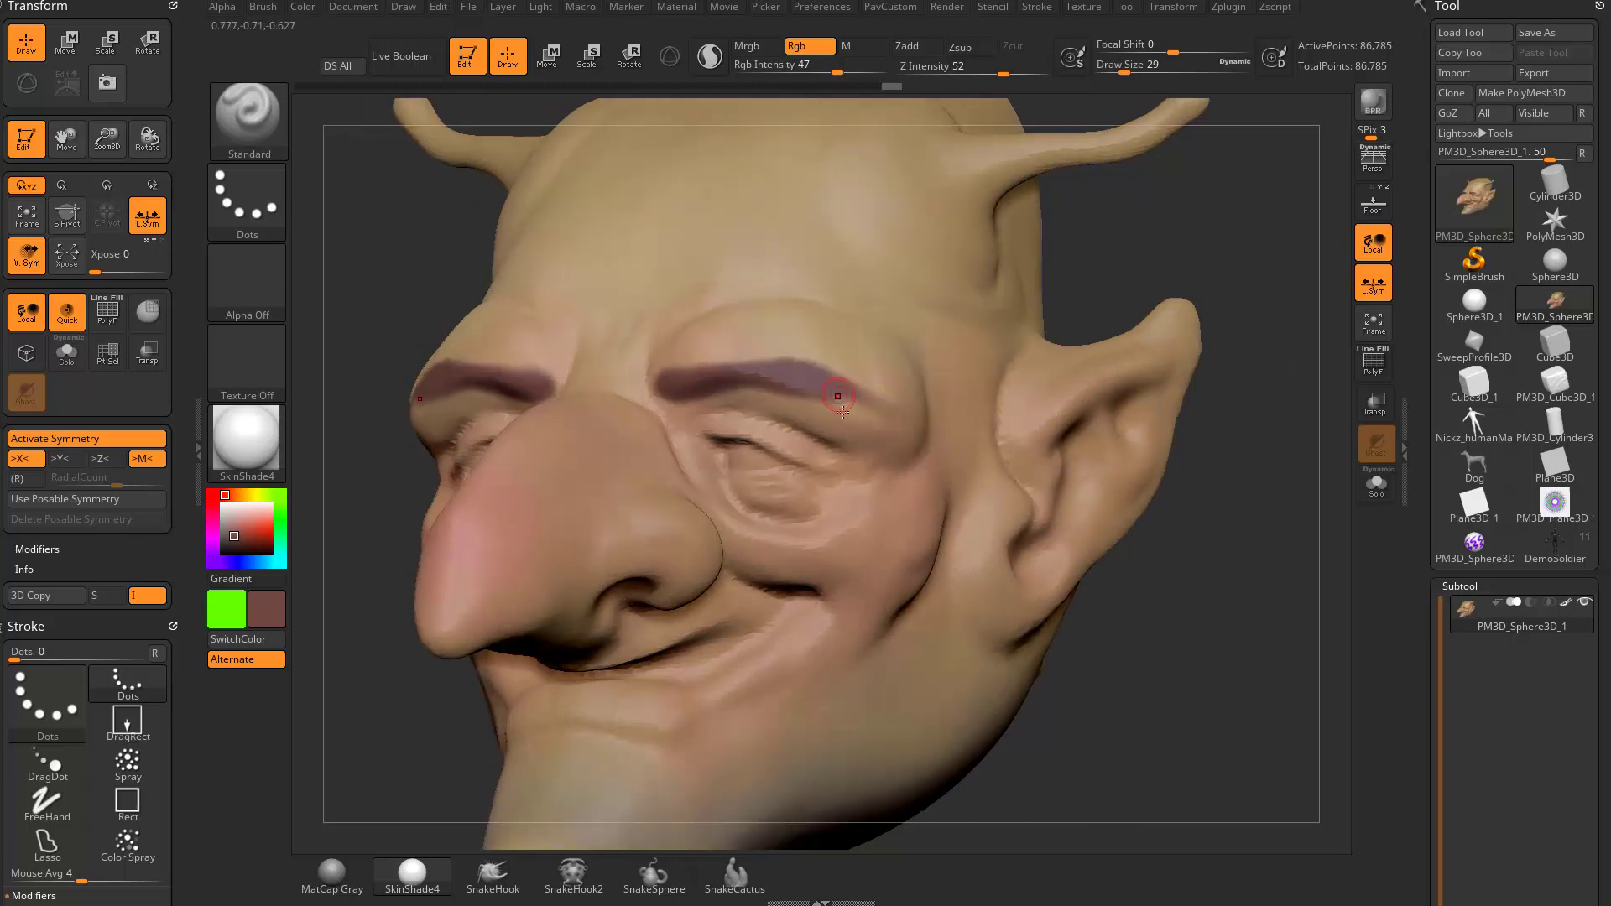
pyautogui.press('c')
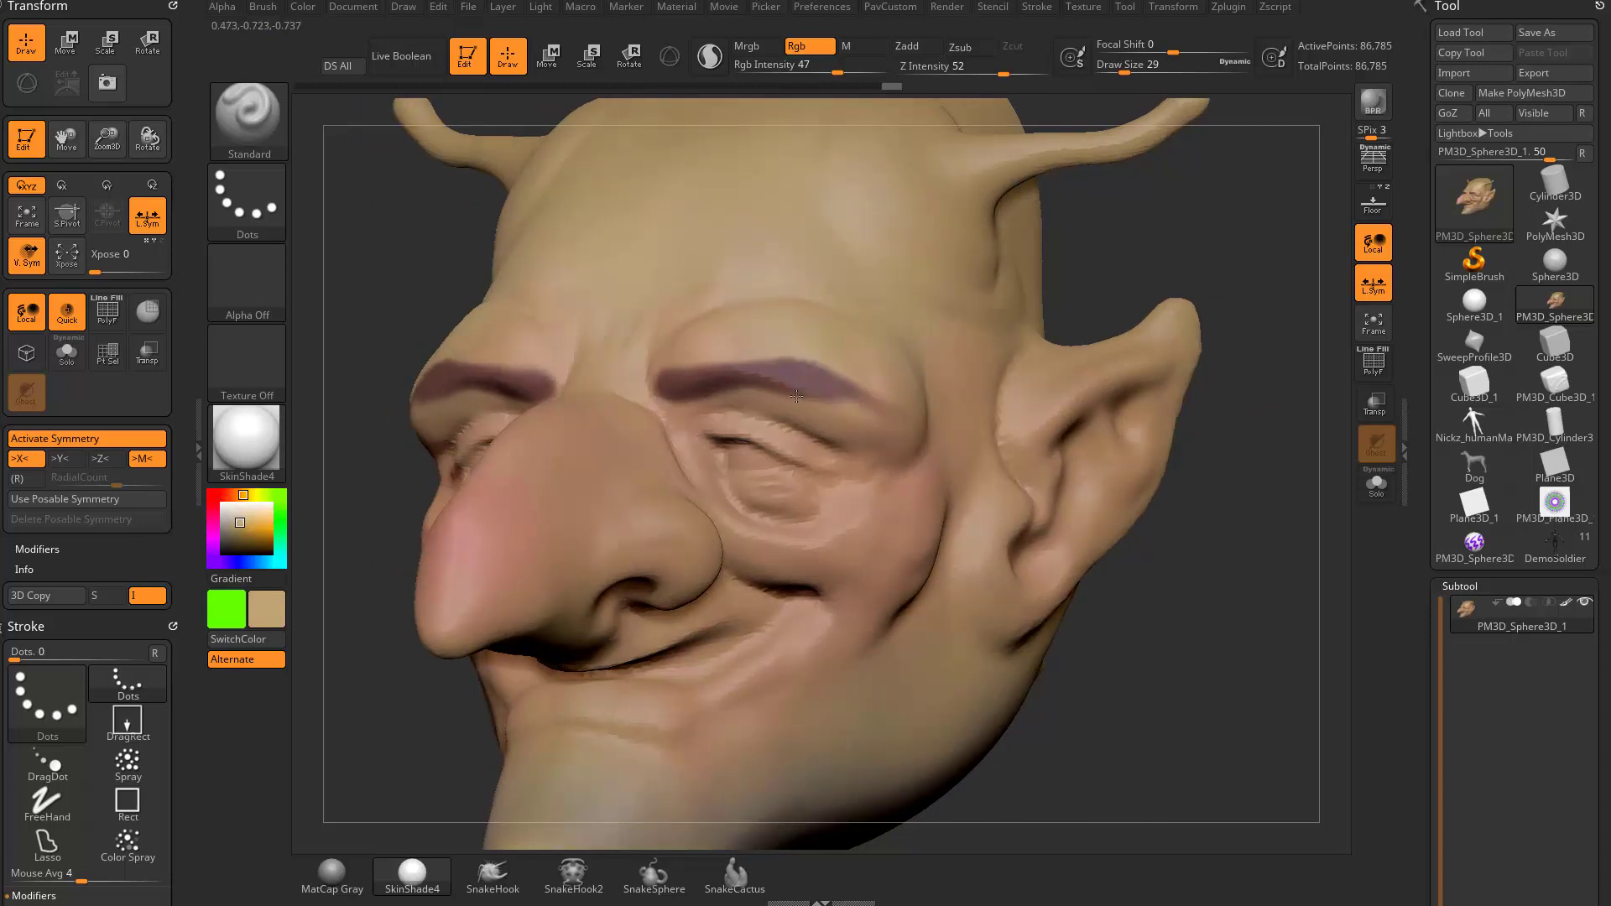
pyautogui.moveTo(783, 385); pyautogui.dragTo(832, 398)
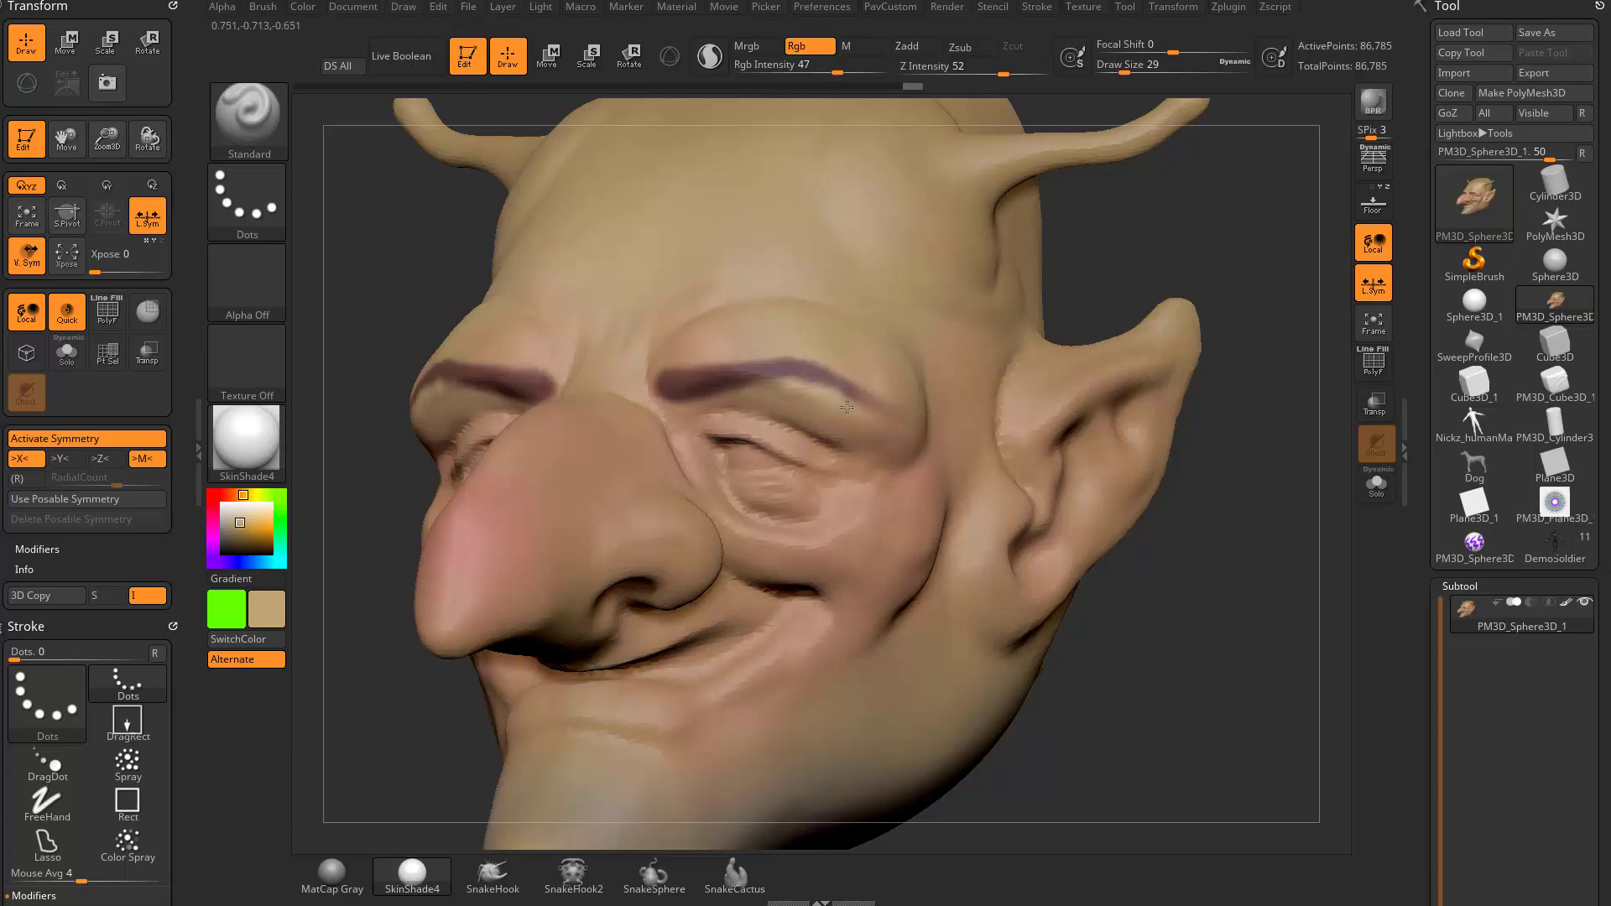
# - Select Texture 10, enlarge the draw size to 83 and paint a winding textured stroke across the forehead and temple
pyautogui.moveTo(1183, 411); pyautogui.dragTo(1265, 437)
pyautogui.keyDown('alt'); pyautogui.moveTo(1170, 396); pyautogui.dragTo(1222, 374); pyautogui.keyUp('alt')
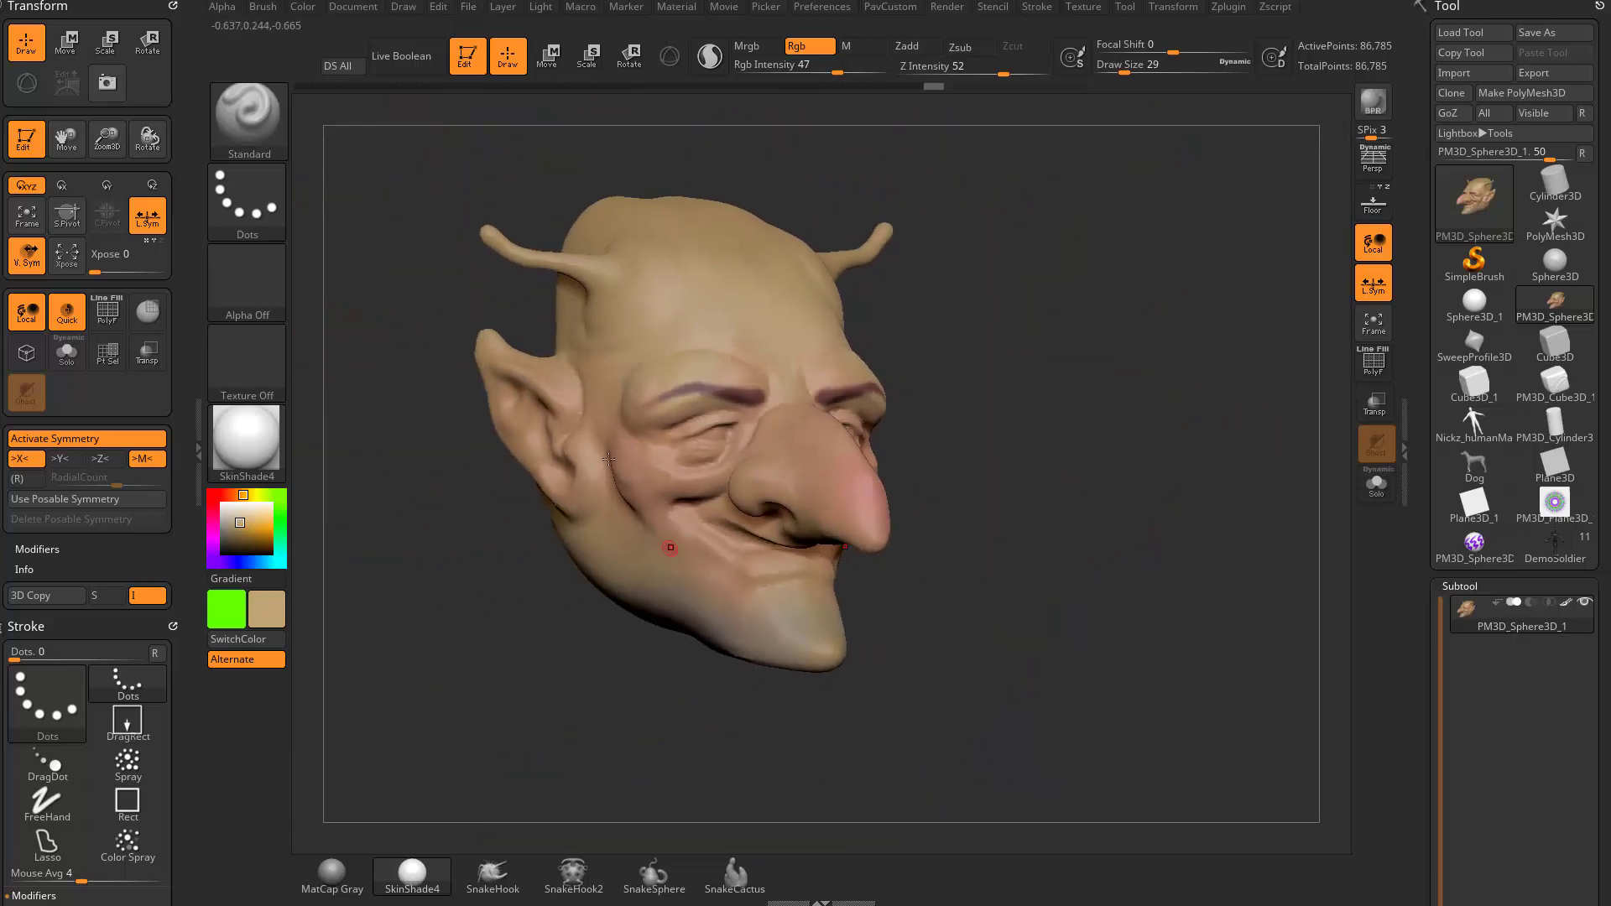
pyautogui.keyDown('alt'); pyautogui.moveTo(1101, 332); pyautogui.dragTo(1062, 356); pyautogui.keyUp('alt')
pyautogui.click(246, 361)
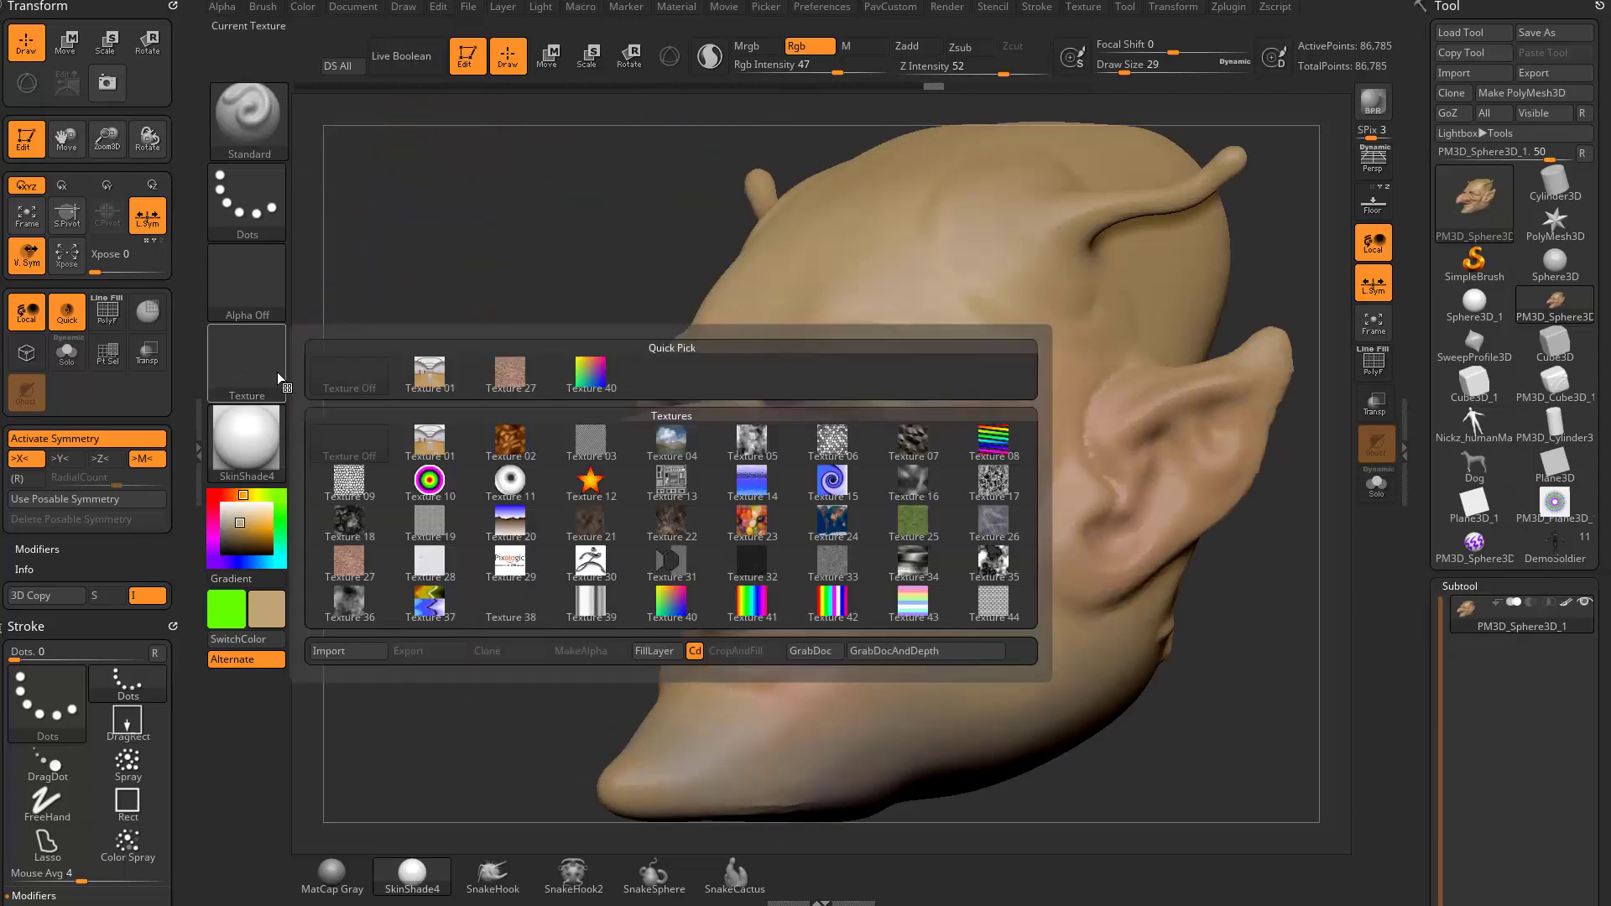
pyautogui.click(430, 479)
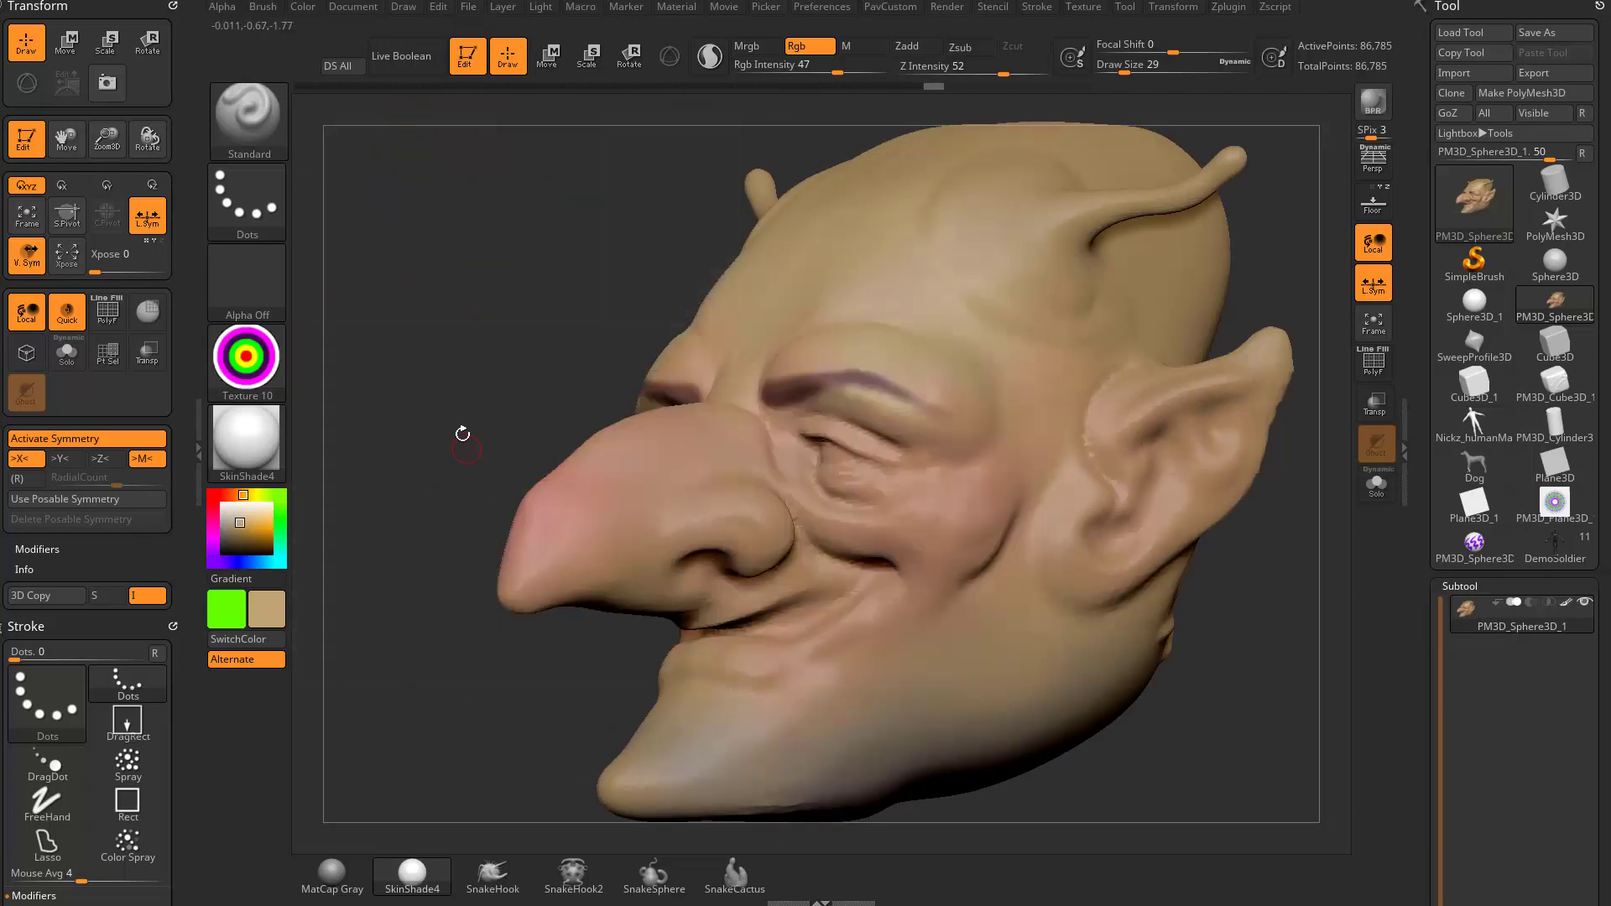
pyautogui.press('s')
pyautogui.moveTo(461, 433); pyautogui.dragTo(478, 433)
pyautogui.moveTo(907, 333)
pyautogui.mouseDown()
pyautogui.moveTo(1026, 381)
pyautogui.moveTo(842, 284)
pyautogui.moveTo(1007, 426)
pyautogui.mouseUp()
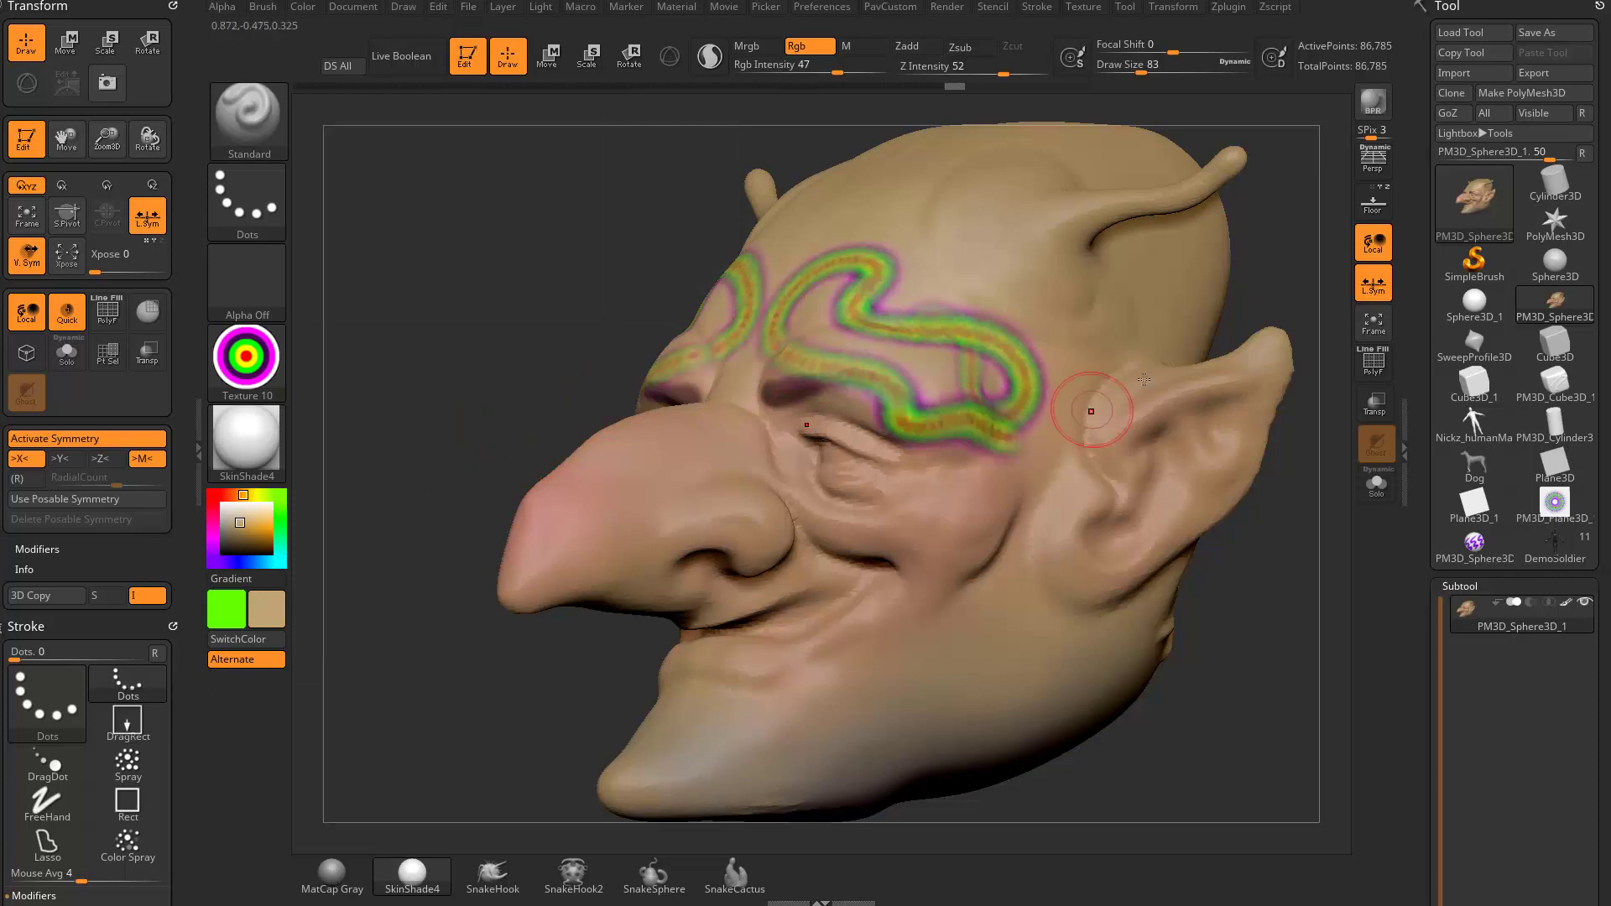
# - Undo the winding textured stroke and try stamping Texture 10 on the temple with the DragRect stroke
pyautogui.hotkey('ctrl', 'z')
pyautogui.click(251, 205)
pyautogui.click(430, 214)
pyautogui.moveTo(889, 369)
pyautogui.mouseDown()
pyautogui.moveTo(923, 395)
pyautogui.moveTo(1040, 419)
pyautogui.mouseUp()
pyautogui.hotkey('ctrl', 'z')
pyautogui.moveTo(1101, 326); pyautogui.dragTo(1204, 406)
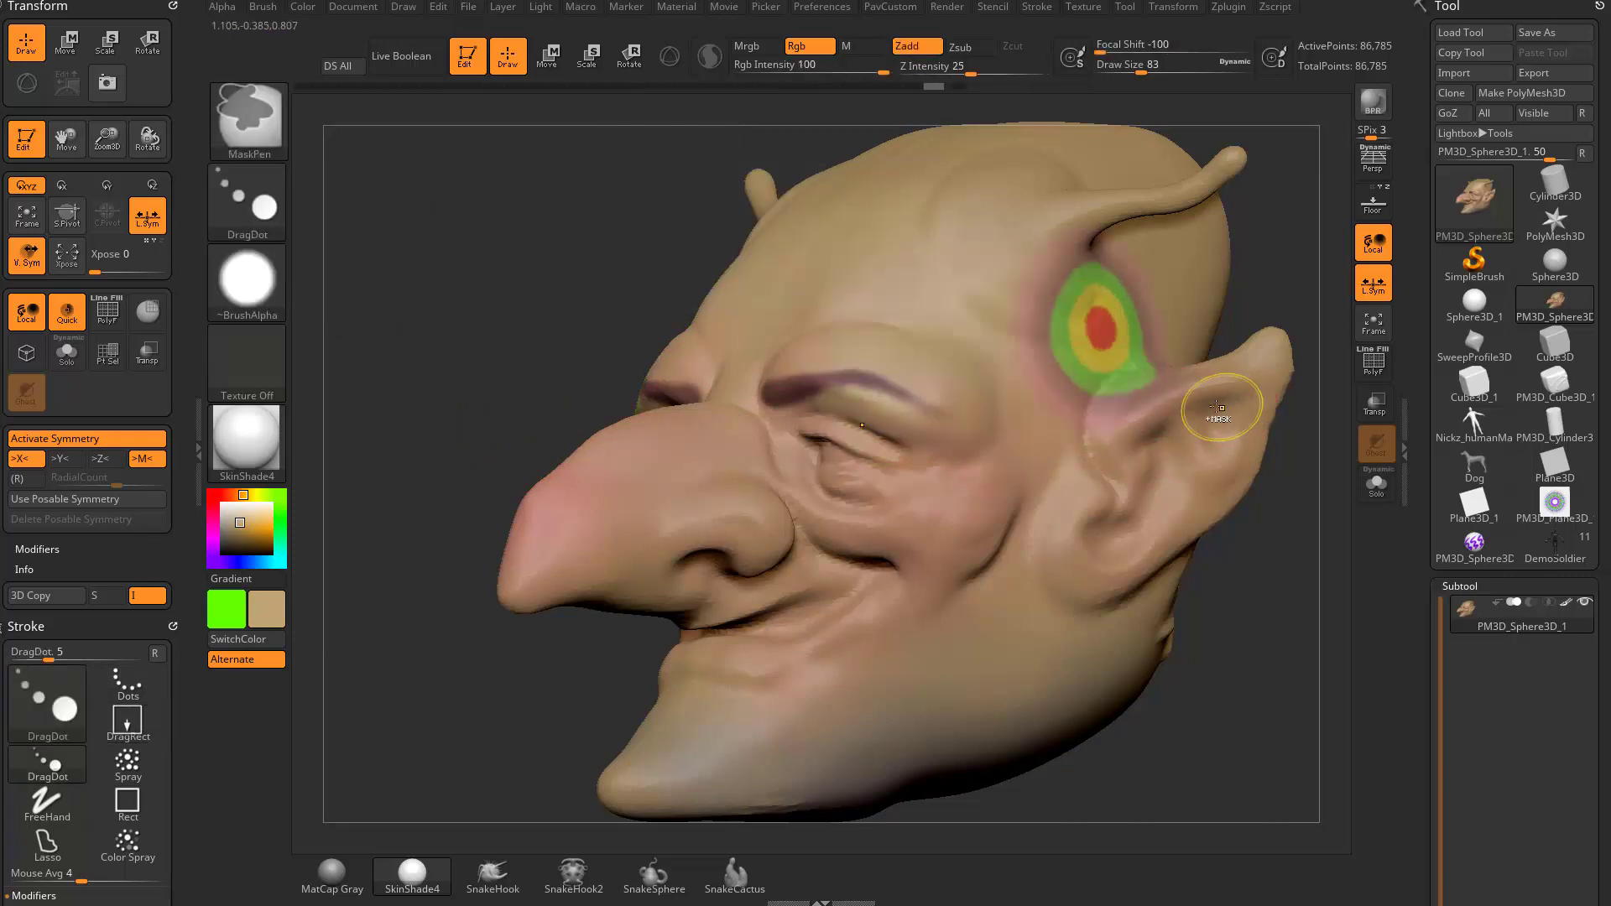
pyautogui.hotkey('ctrl', 'z')
# - Browse the LightBox texture images available for import and close LightBox without choosing one
pyautogui.click(252, 363)
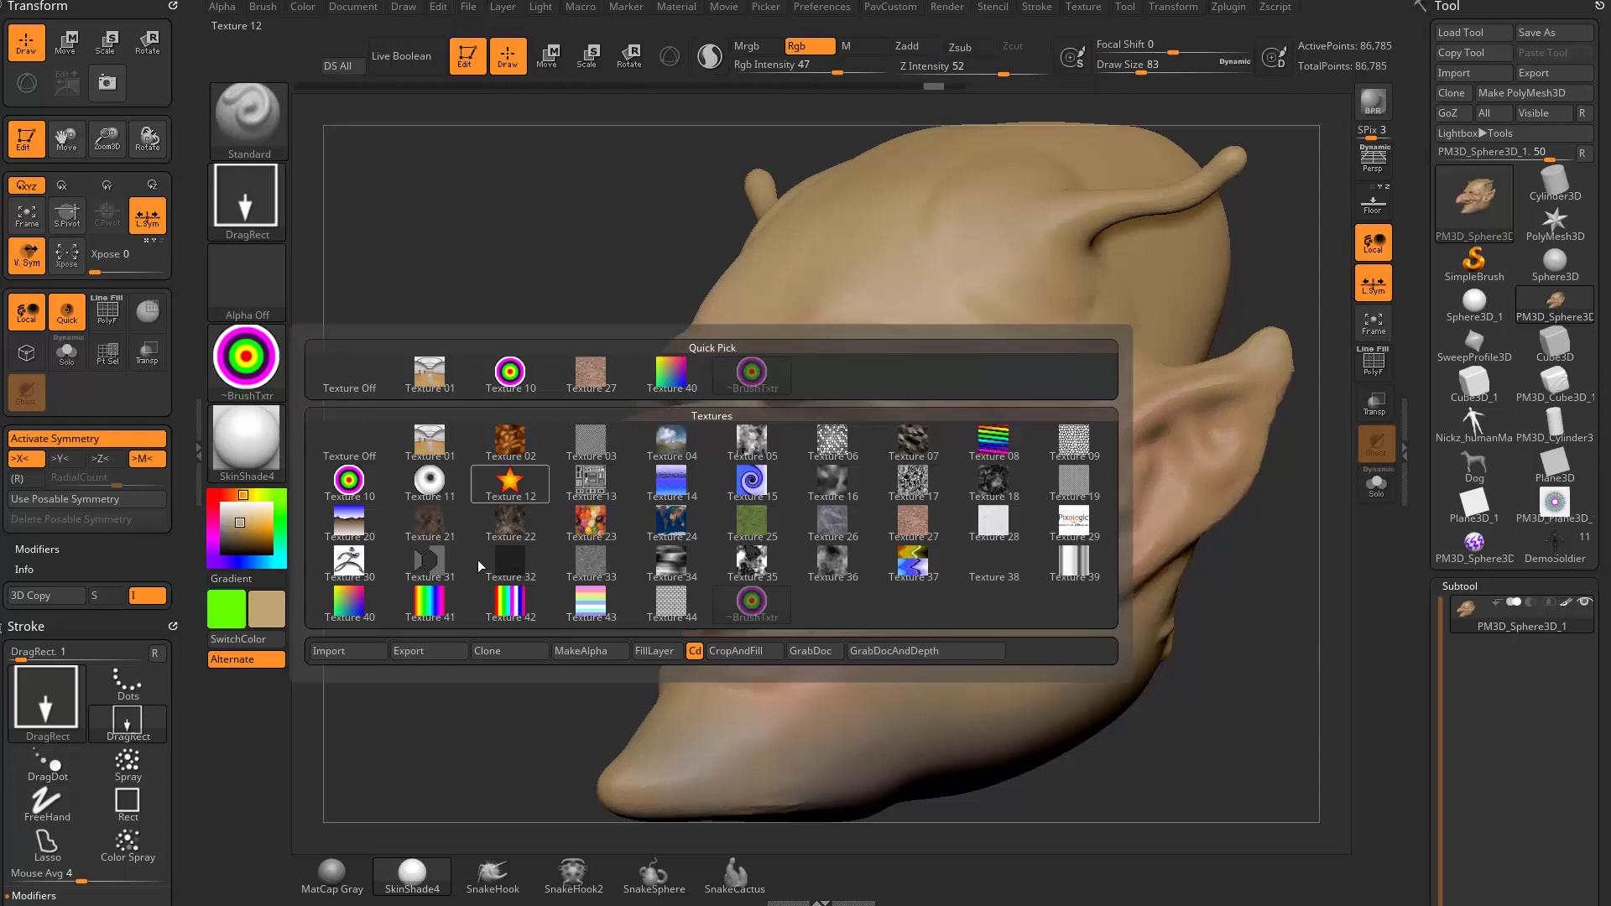
pyautogui.click(352, 651)
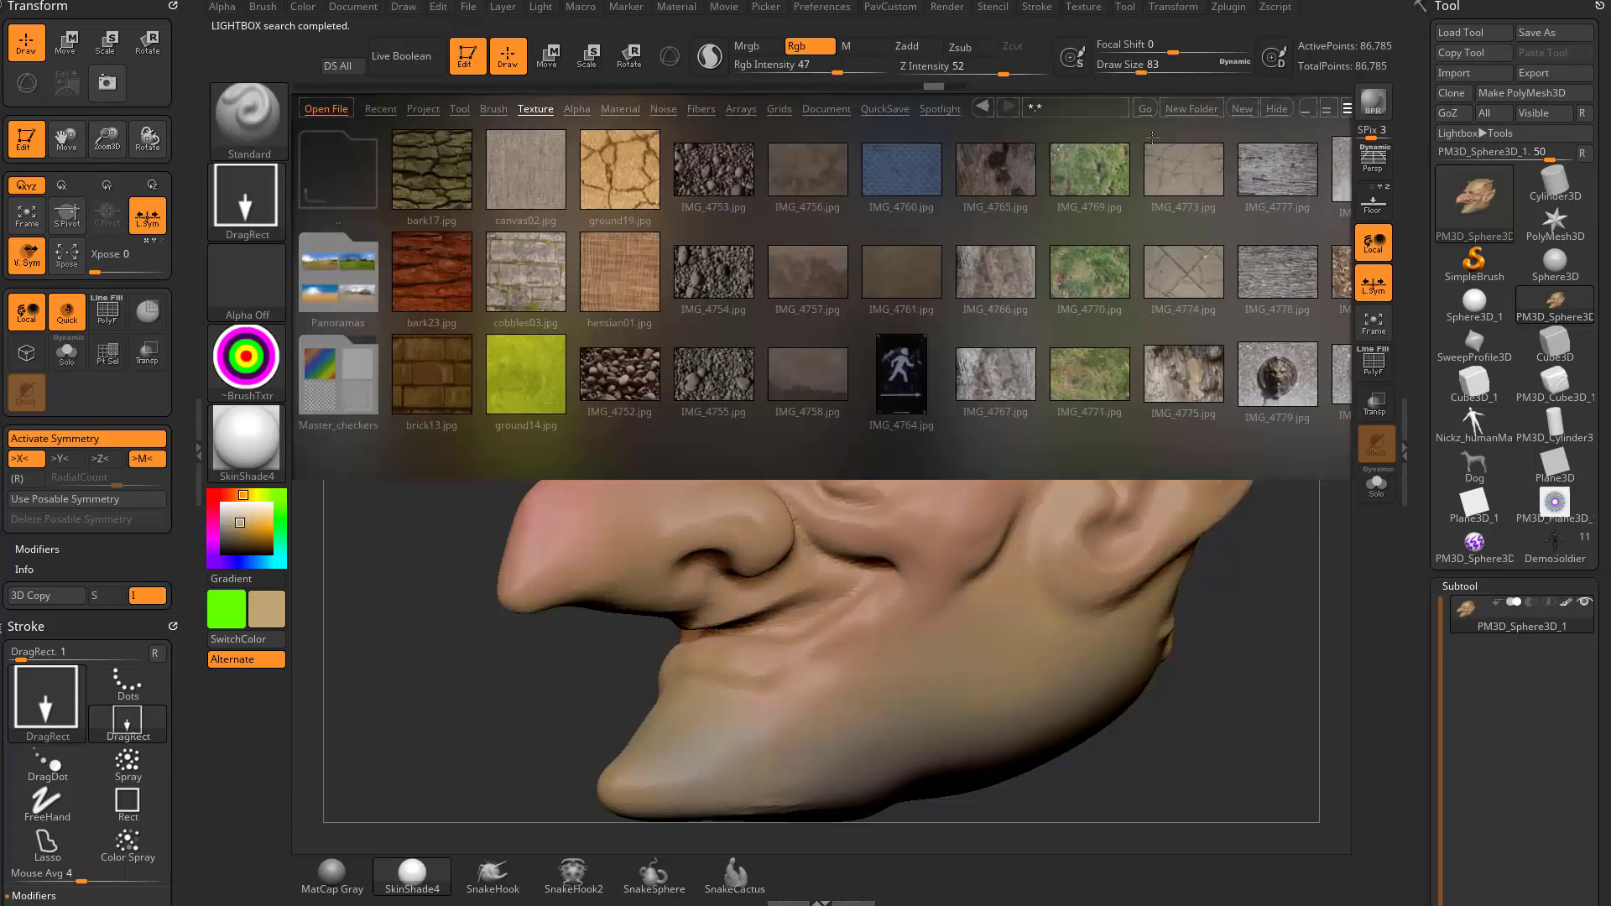
pyautogui.click(1277, 109)
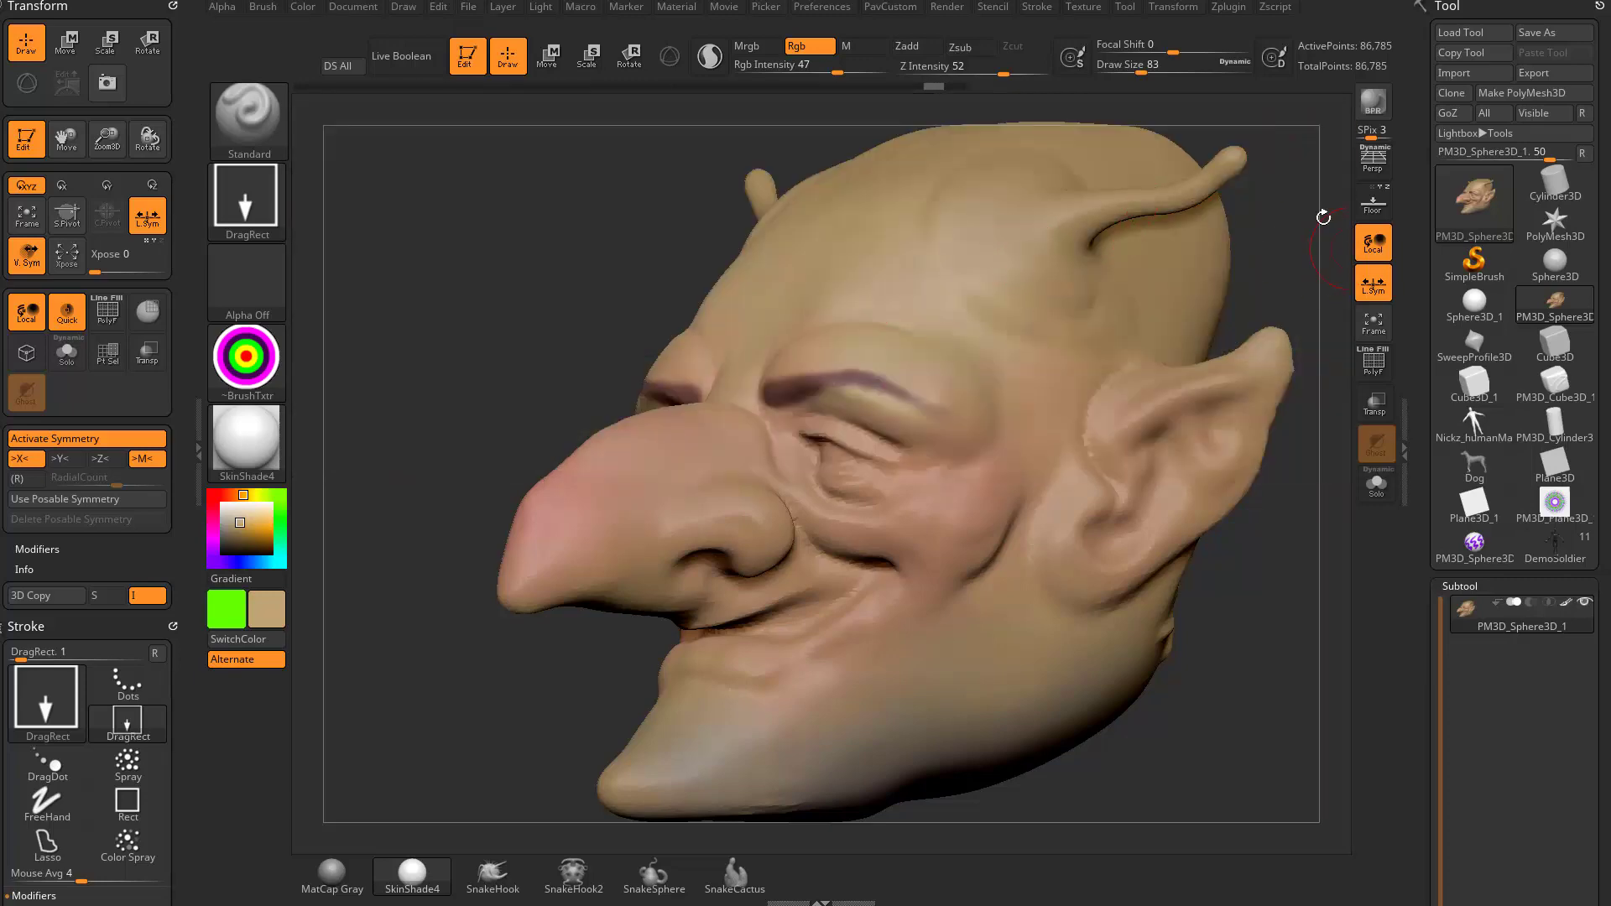
# - Sample the dark eyebrow colour and set the Standard brush to the Dots stroke with the texture off
pyautogui.moveTo(1319, 216); pyautogui.dragTo(1206, 275)
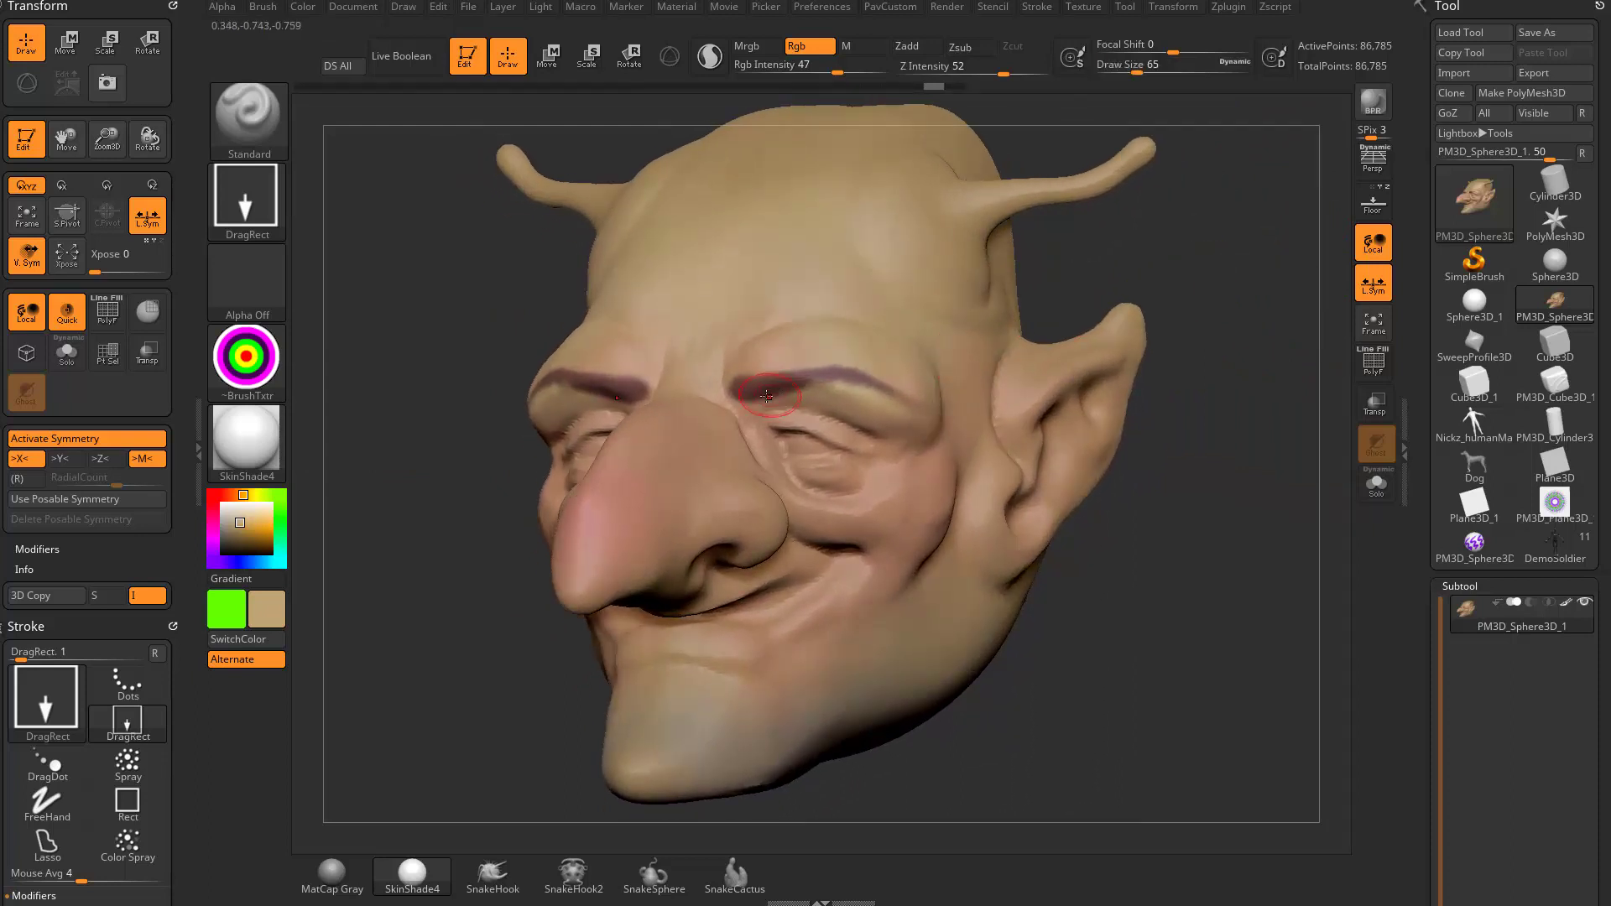
pyautogui.press('c')
pyautogui.keyDown('alt'); pyautogui.moveTo(1040, 310); pyautogui.dragTo(1033, 288); pyautogui.keyUp('alt')
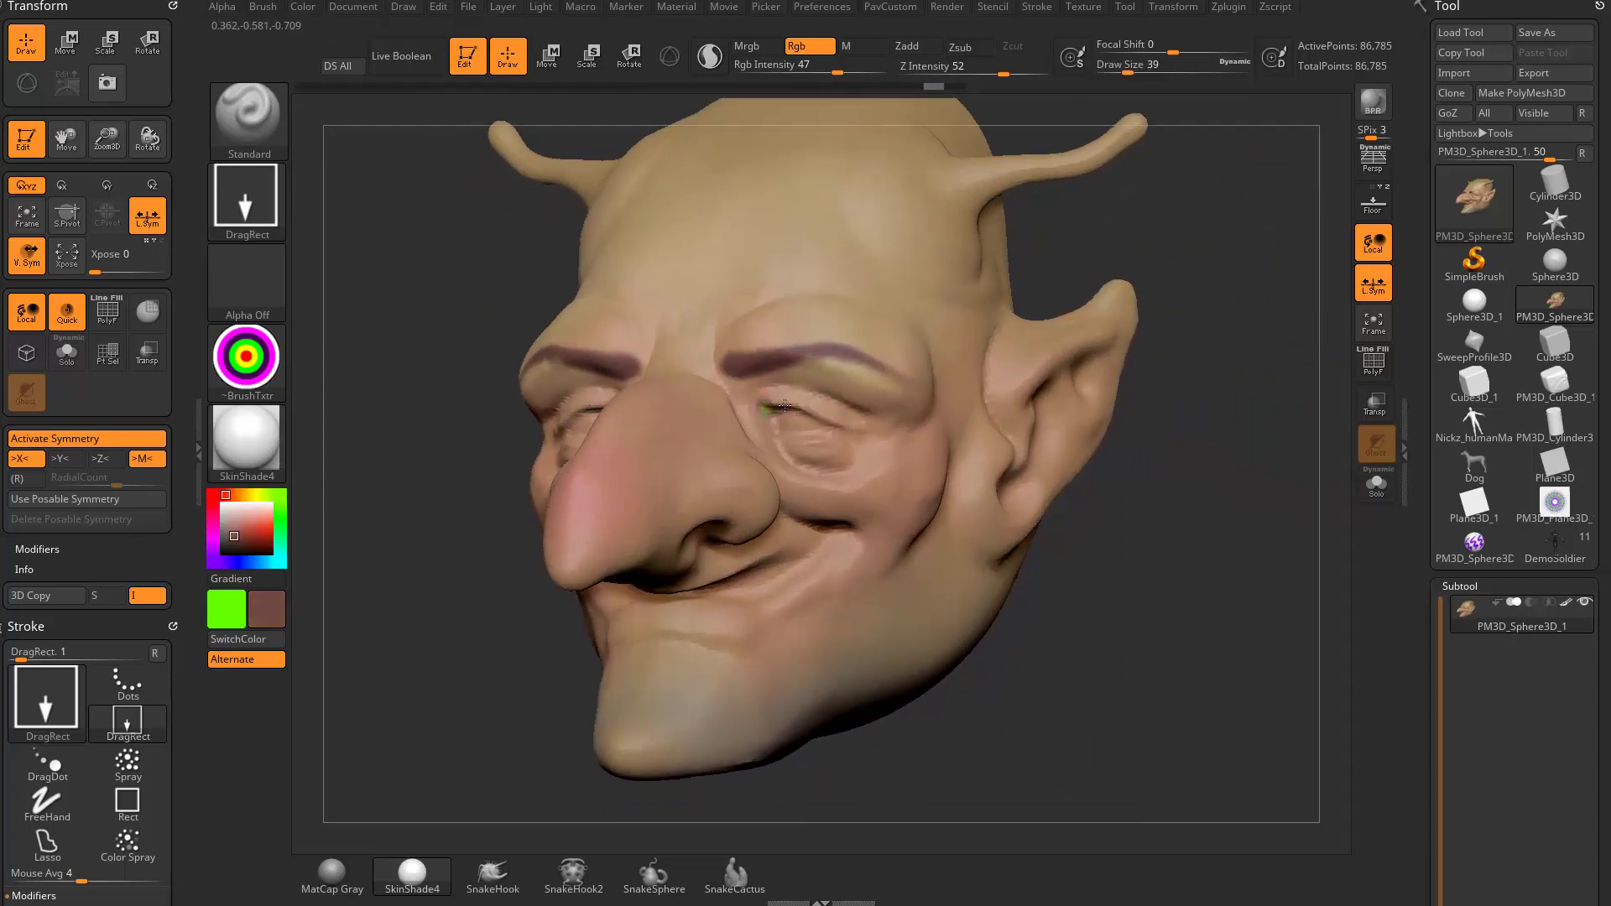
pyautogui.moveTo(784, 407); pyautogui.dragTo(802, 407)
pyautogui.hotkey('ctrl', 'z')
pyautogui.click(252, 358)
pyautogui.click(337, 379)
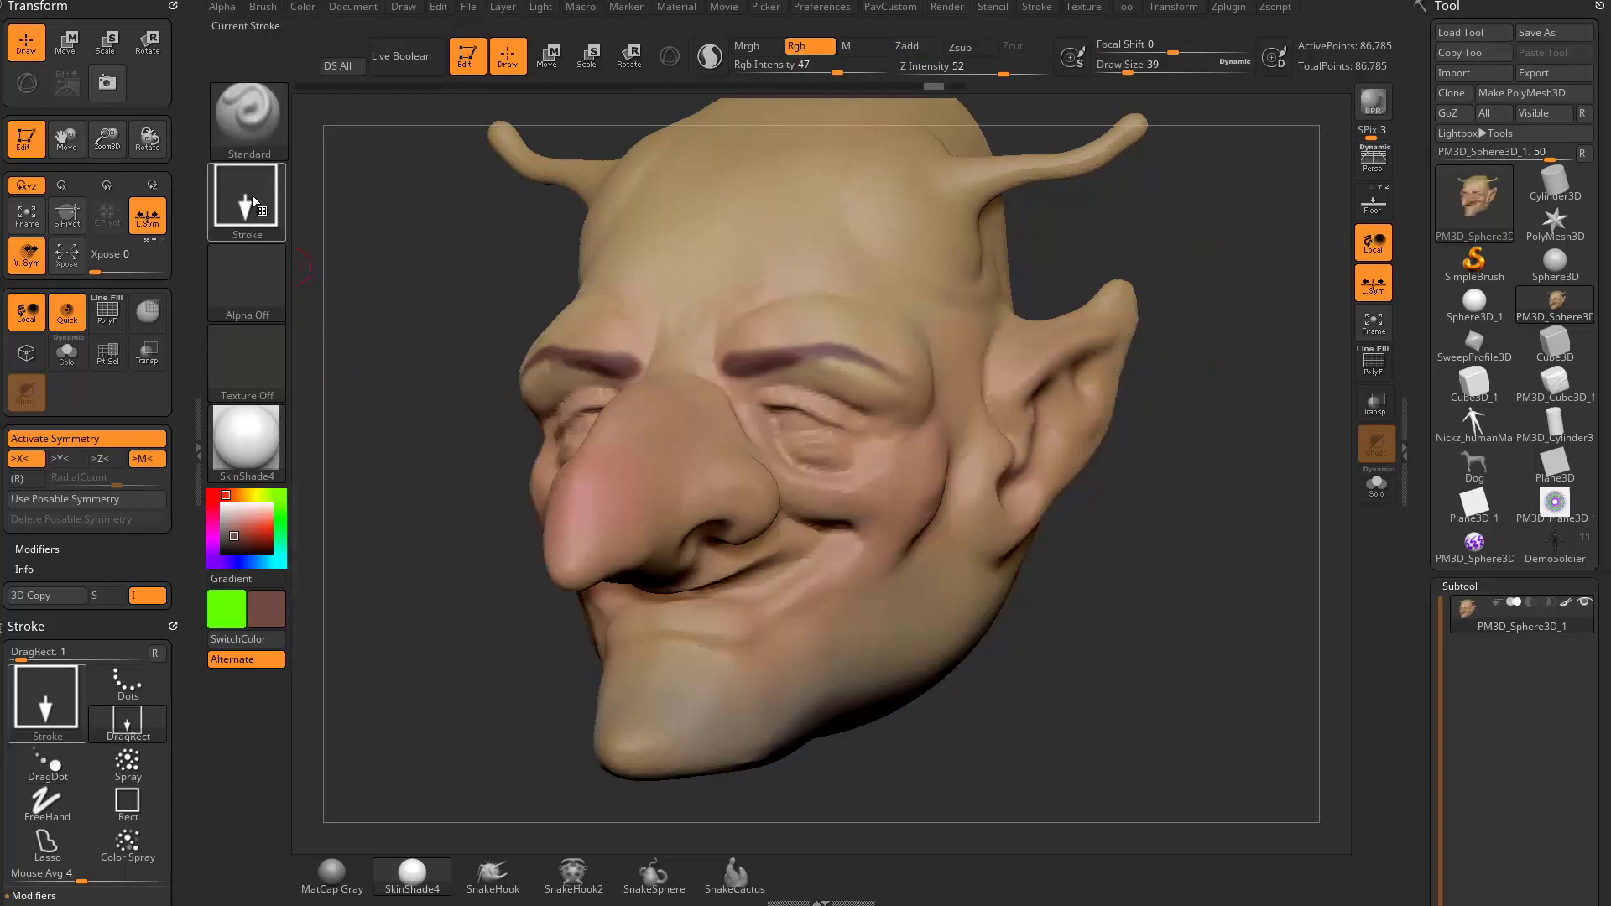
pyautogui.click(253, 202)
pyautogui.click(588, 370)
# - Reduce the draw size to 37 and paint the sampled dark colour along both upper eyelids to the outer corners
pyautogui.press('s')
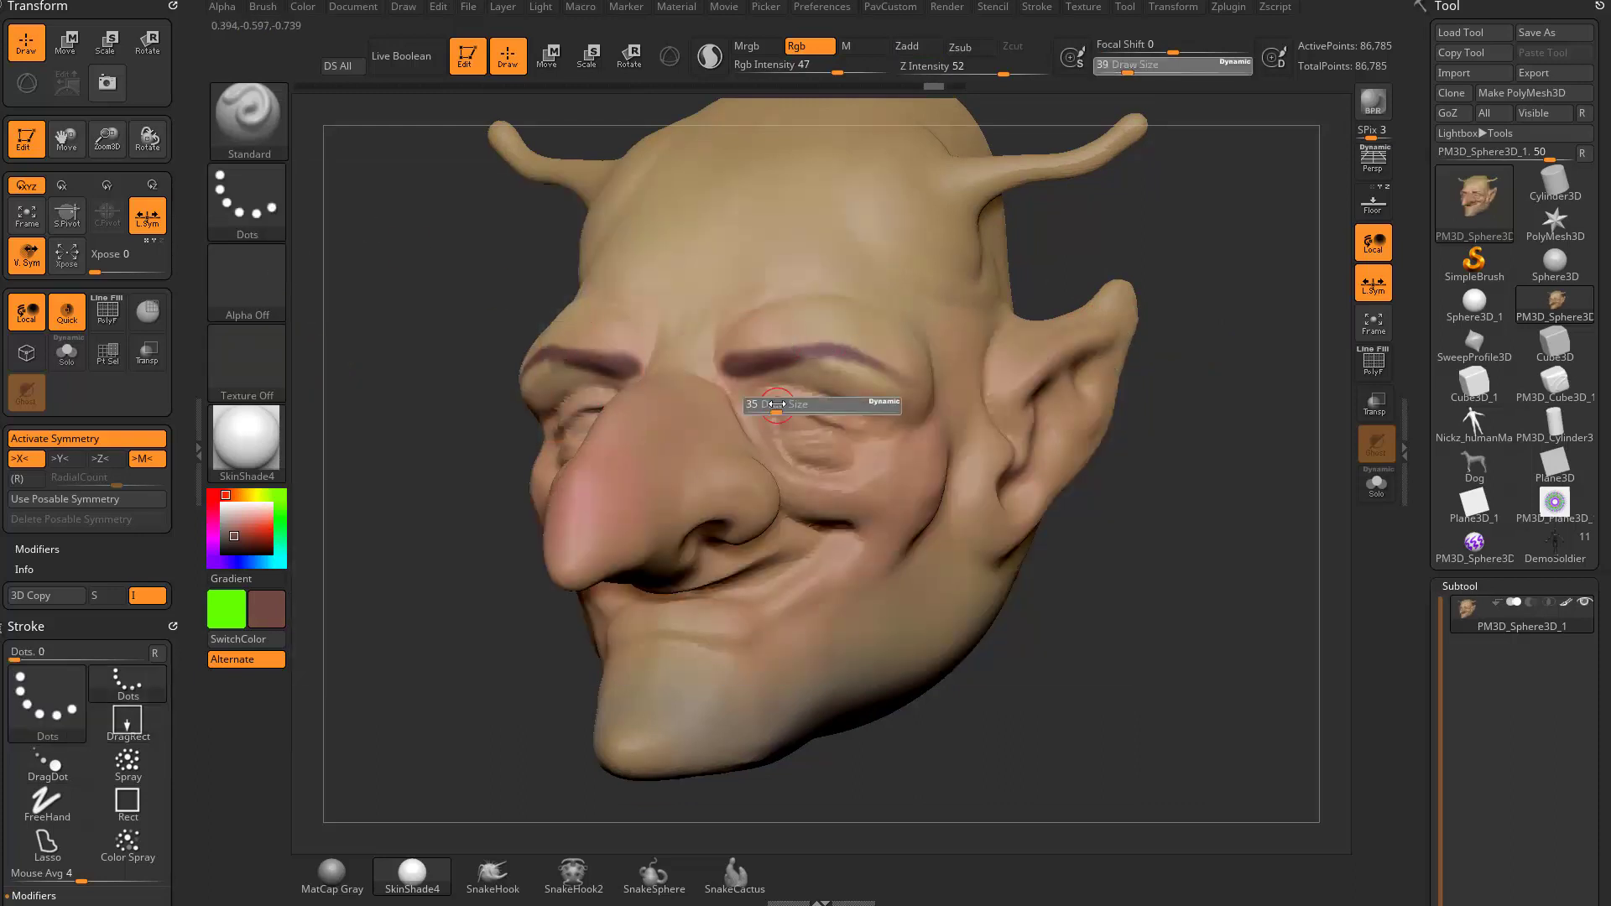
pyautogui.moveTo(776, 405)
pyautogui.mouseDown()
pyautogui.moveTo(820, 435)
pyautogui.moveTo(869, 436)
pyautogui.mouseUp()
pyautogui.moveTo(348, 456); pyautogui.dragTo(470, 432)
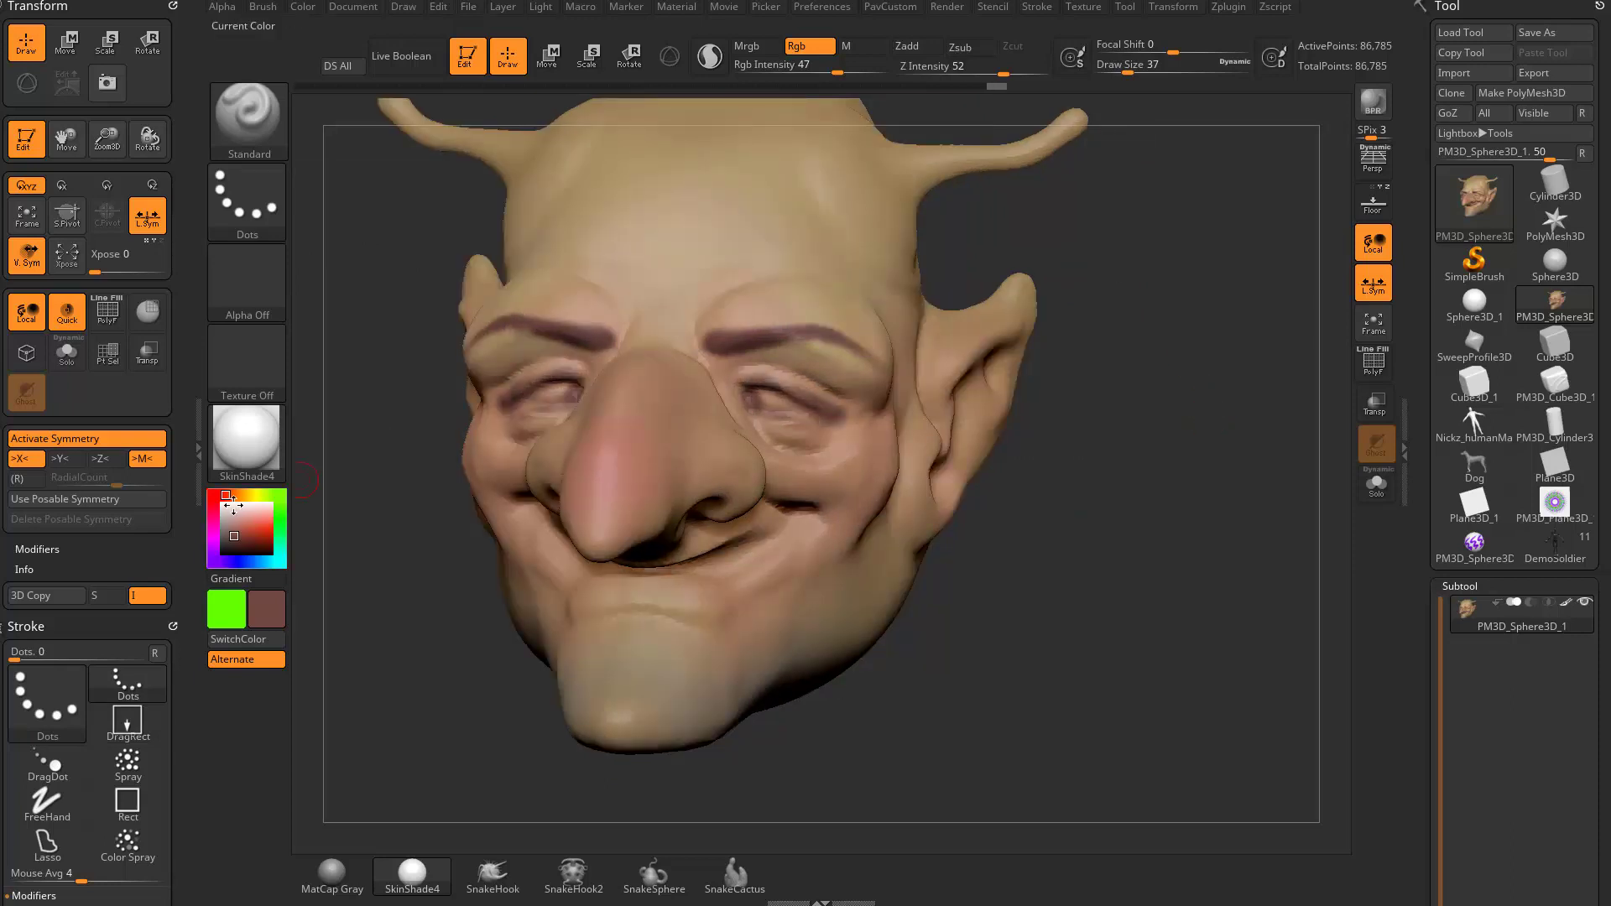
# - Pick a light neutral grey and paint over both eyeballs
pyautogui.click(221, 504)
pyautogui.moveTo(1218, 334)
pyautogui.mouseDown()
pyautogui.moveTo(1236, 328)
pyautogui.moveTo(1205, 332)
pyautogui.mouseUp()
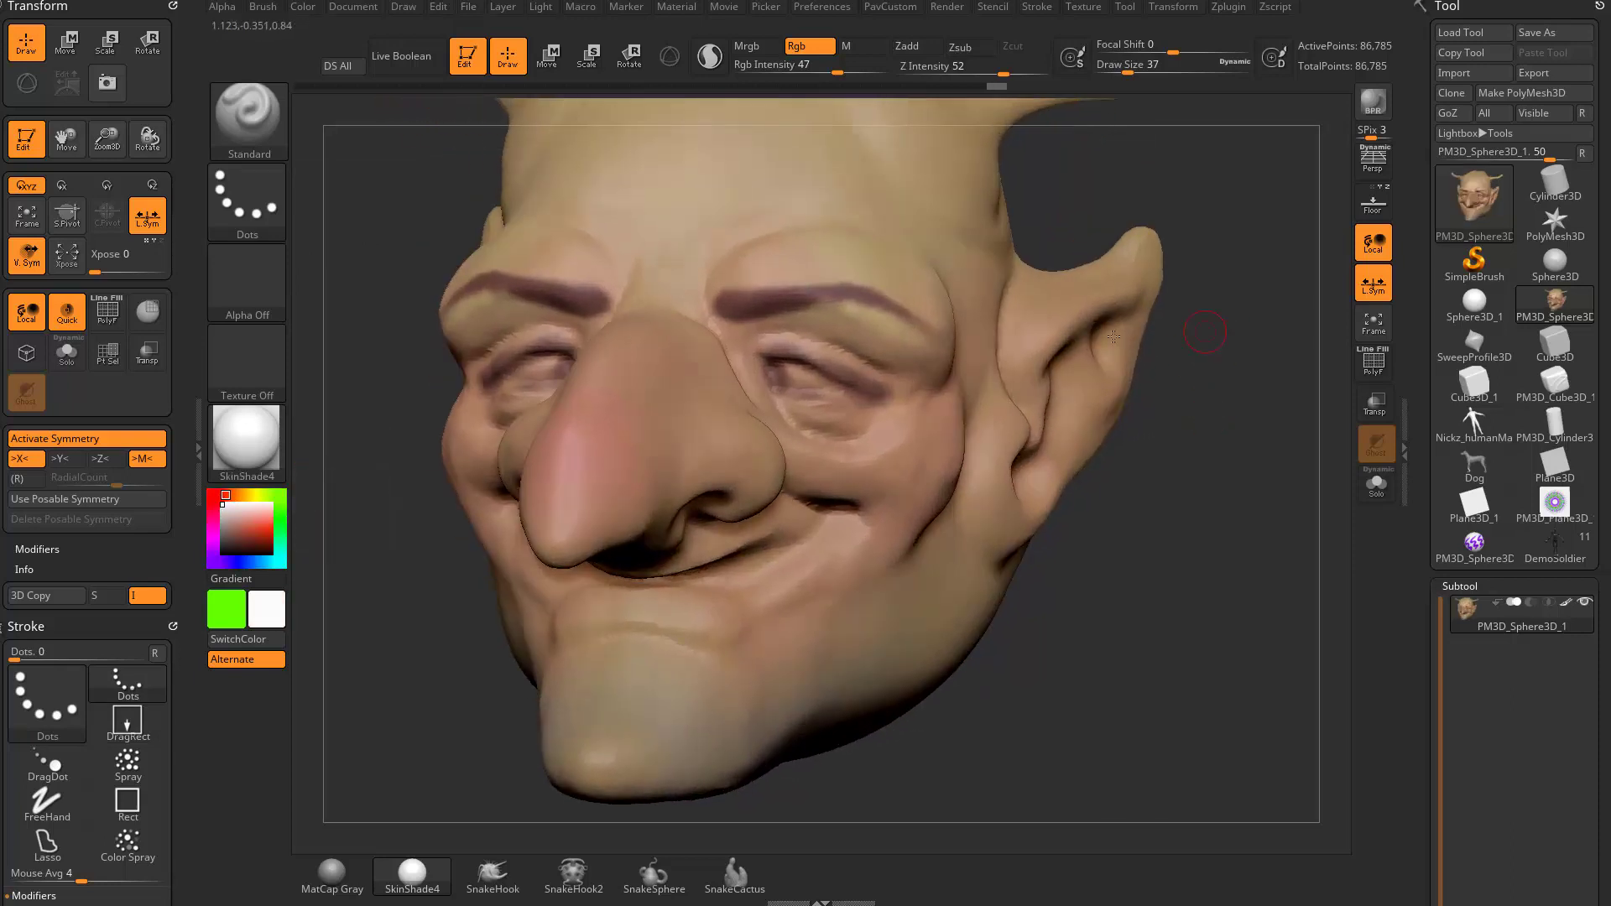
pyautogui.moveTo(791, 377); pyautogui.dragTo(789, 376)
pyautogui.click(222, 520)
pyautogui.press(']')
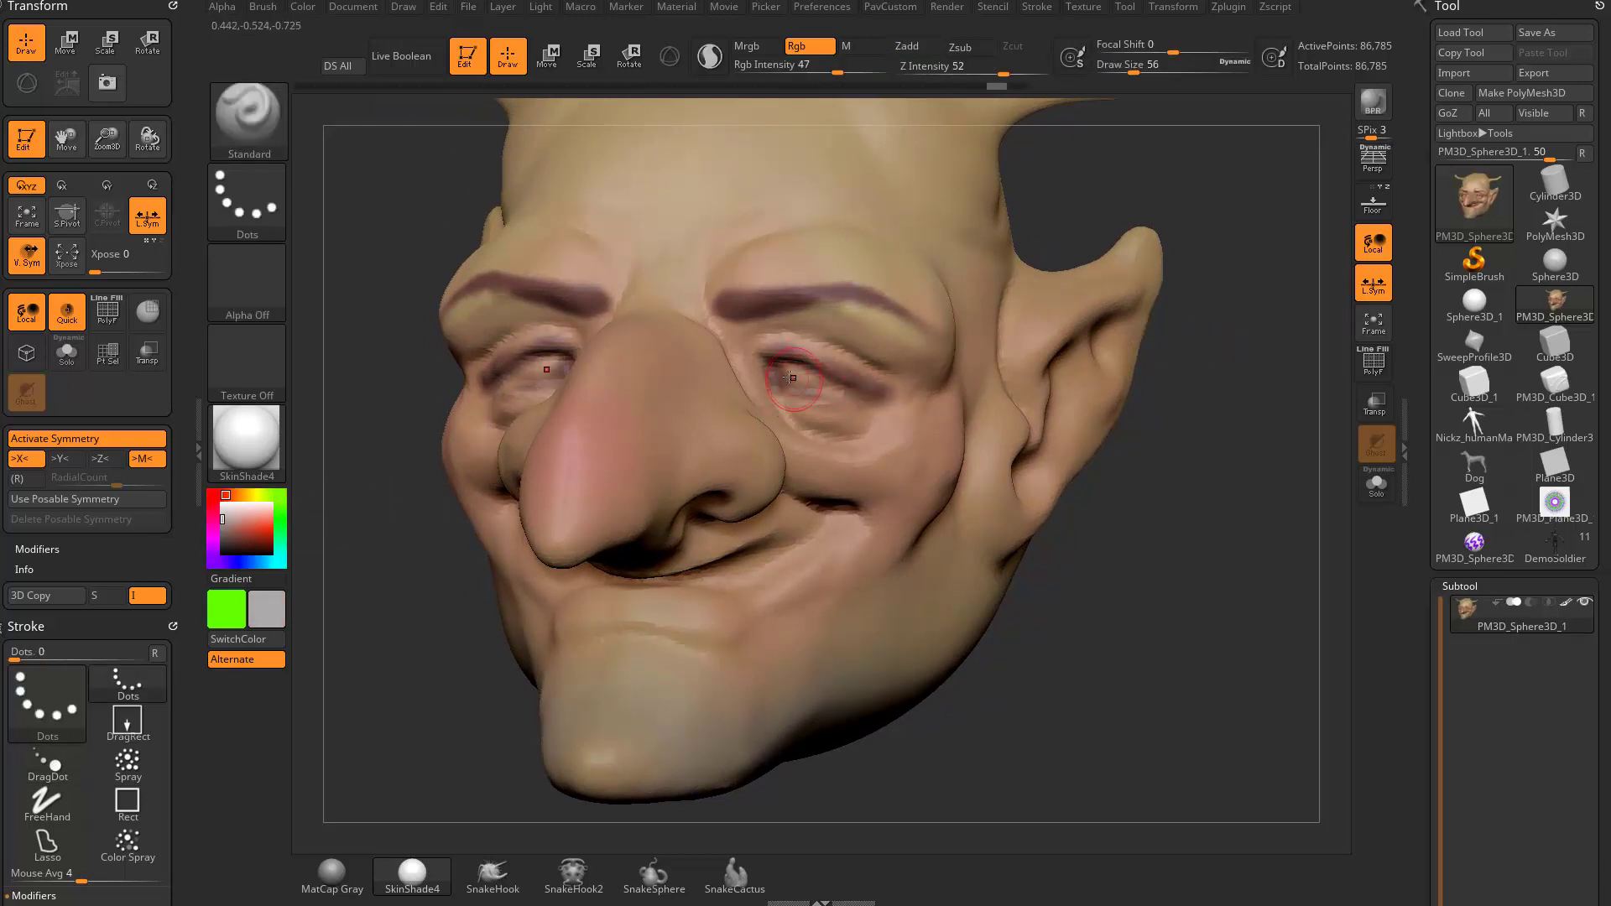
pyautogui.moveTo(1196, 376); pyautogui.dragTo(1251, 377)
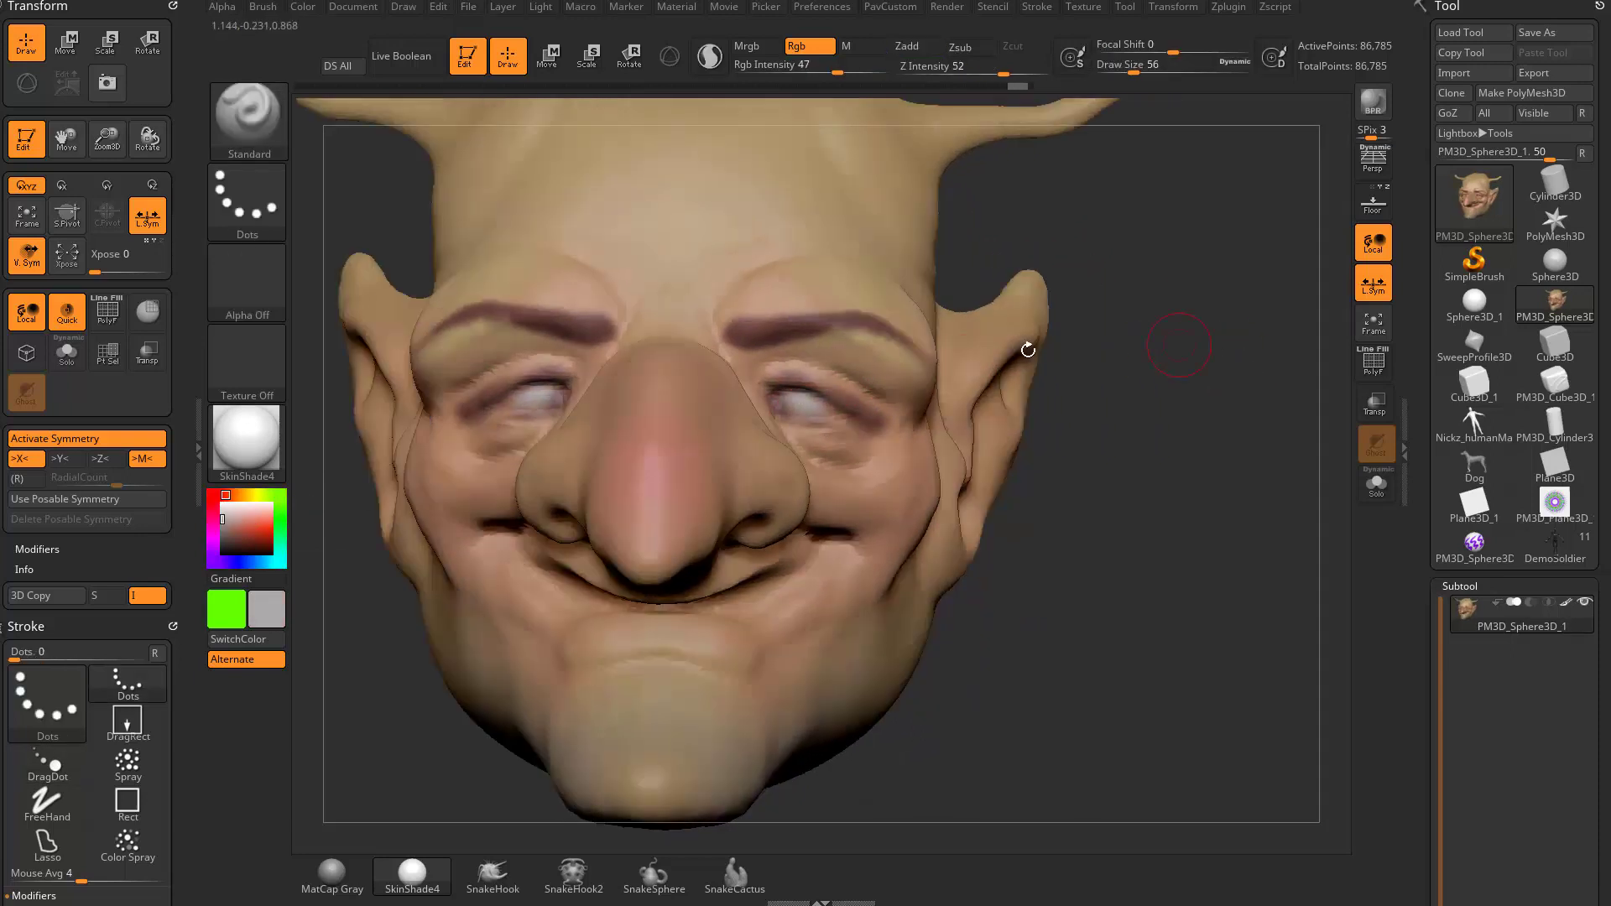
pyautogui.moveTo(814, 382); pyautogui.dragTo(846, 386)
pyautogui.moveTo(1216, 375); pyautogui.dragTo(1185, 379)
# - Select the ToyPlastic material and switch the brush to Mrgb so it paints material together with colour
pyautogui.click(247, 438)
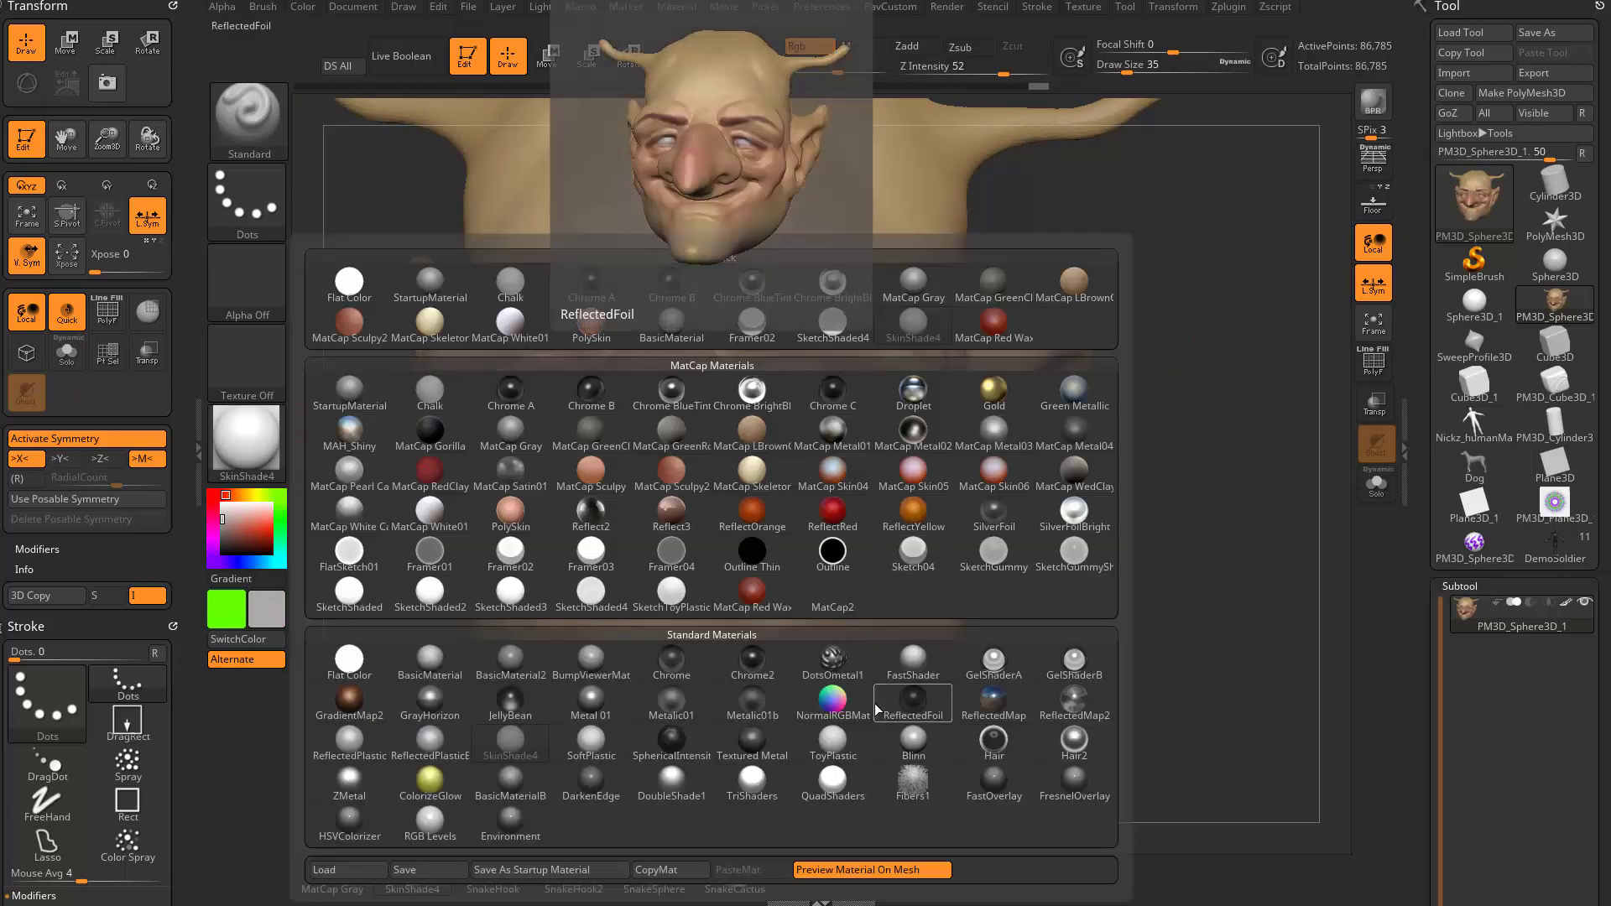
pyautogui.click(832, 743)
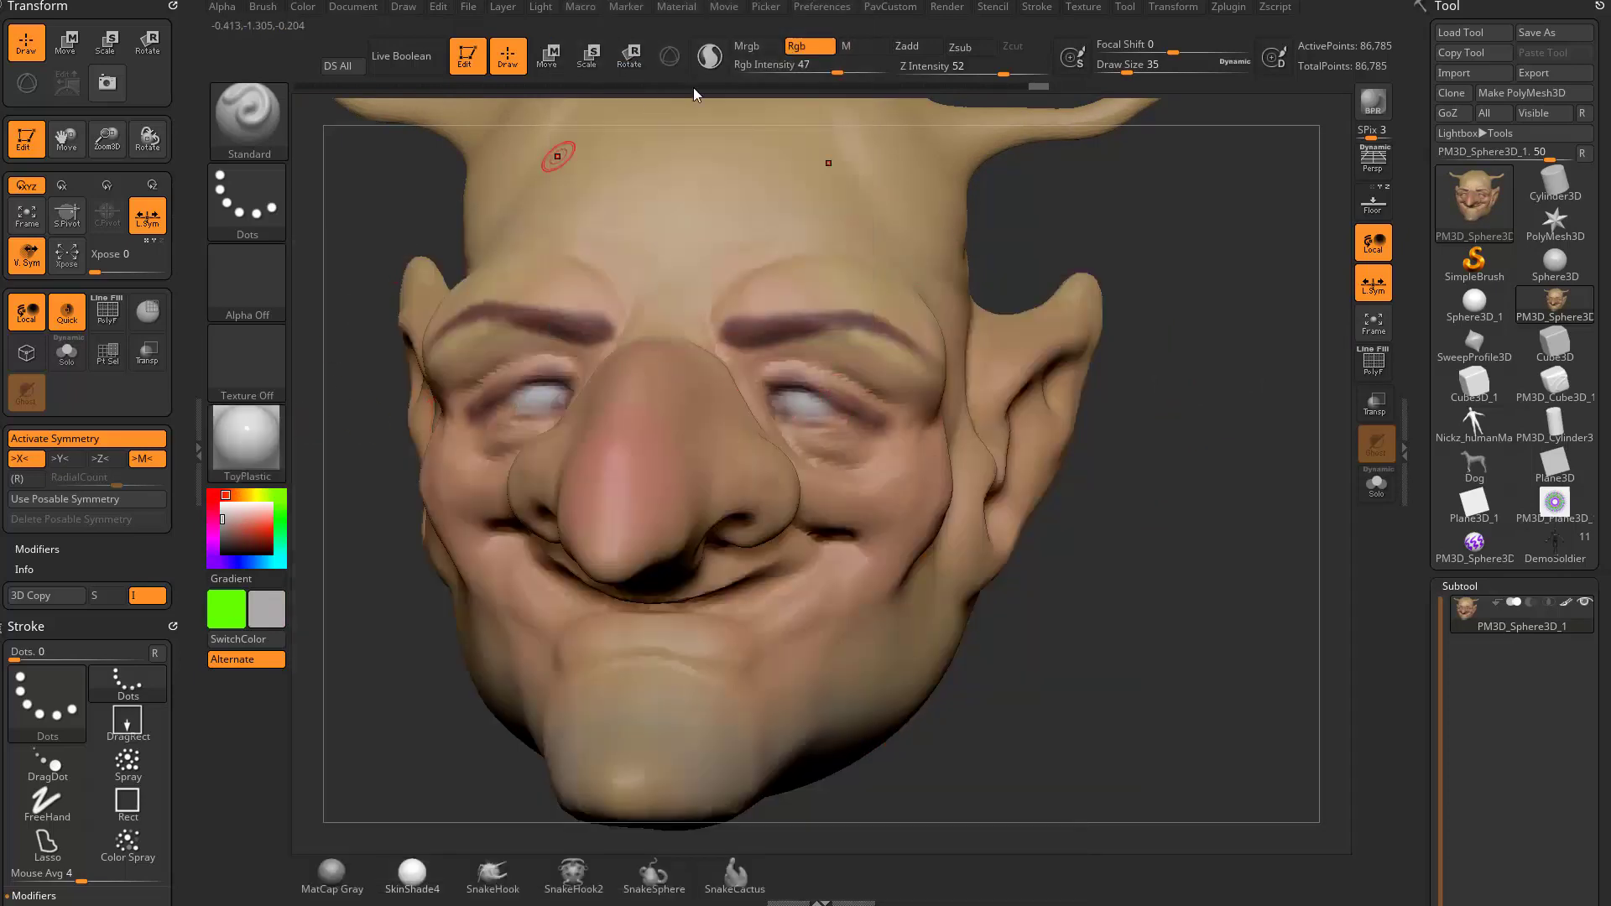
pyautogui.click(750, 46)
# - Pick a slightly darker grey and paint both eyeballs with the ToyPlastic material at draw size 31
pyautogui.press('s')
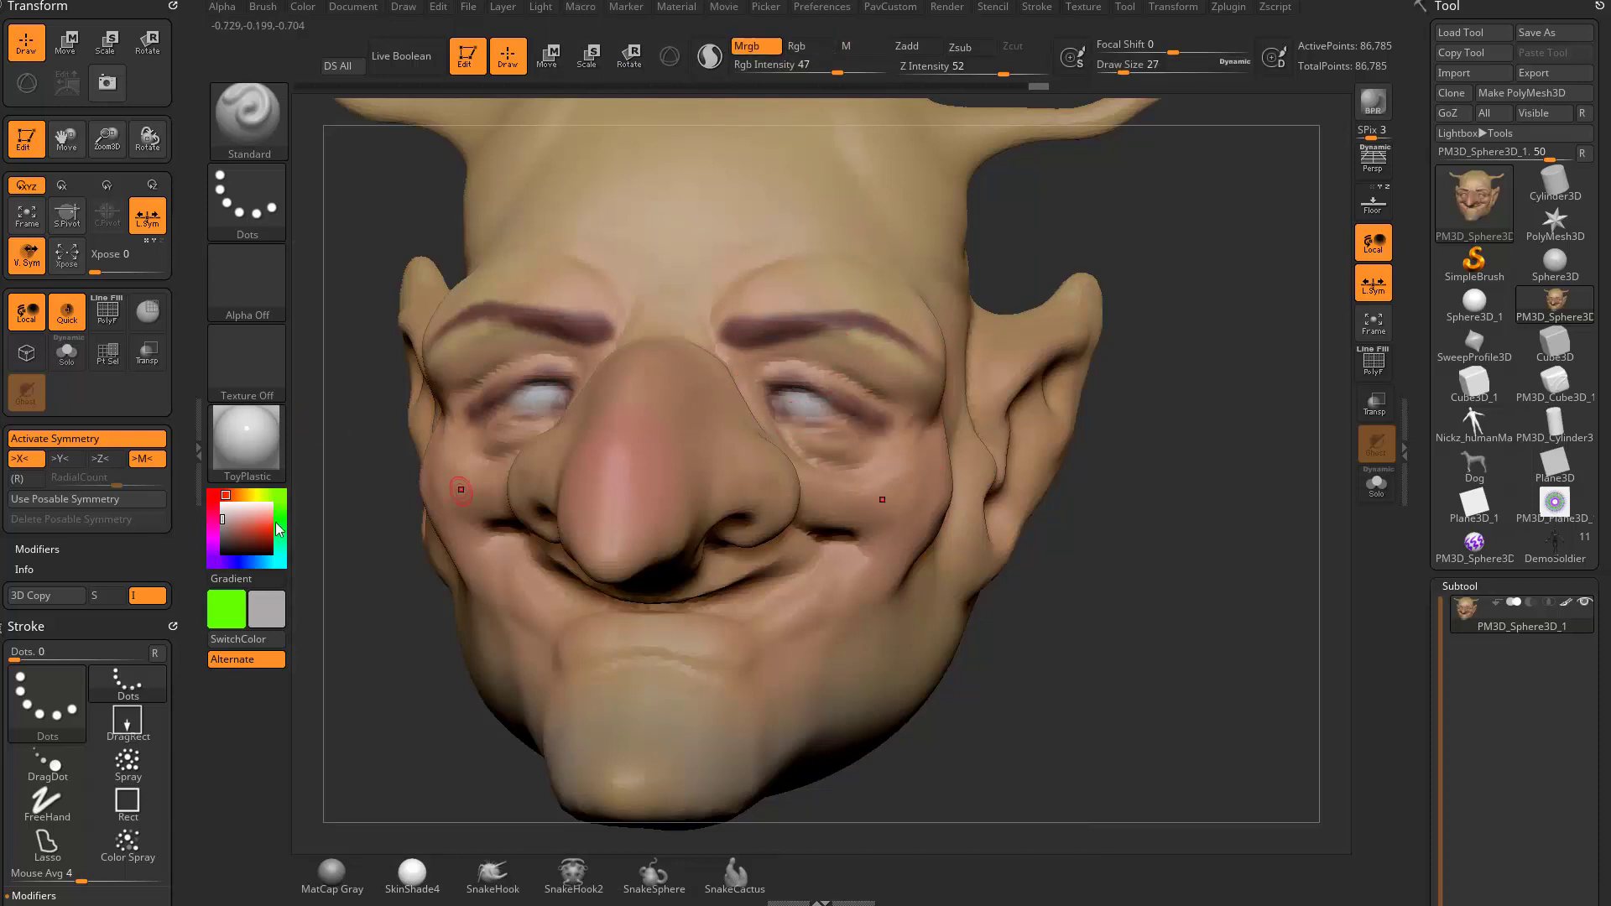
pyautogui.click(222, 523)
pyautogui.press('s')
pyautogui.moveTo(778, 404)
pyautogui.mouseDown()
pyautogui.moveTo(824, 407)
pyautogui.moveTo(807, 407)
pyautogui.mouseUp()
pyautogui.hotkey('ctrl', 'z')
pyautogui.press('s')
pyautogui.click(807, 408)
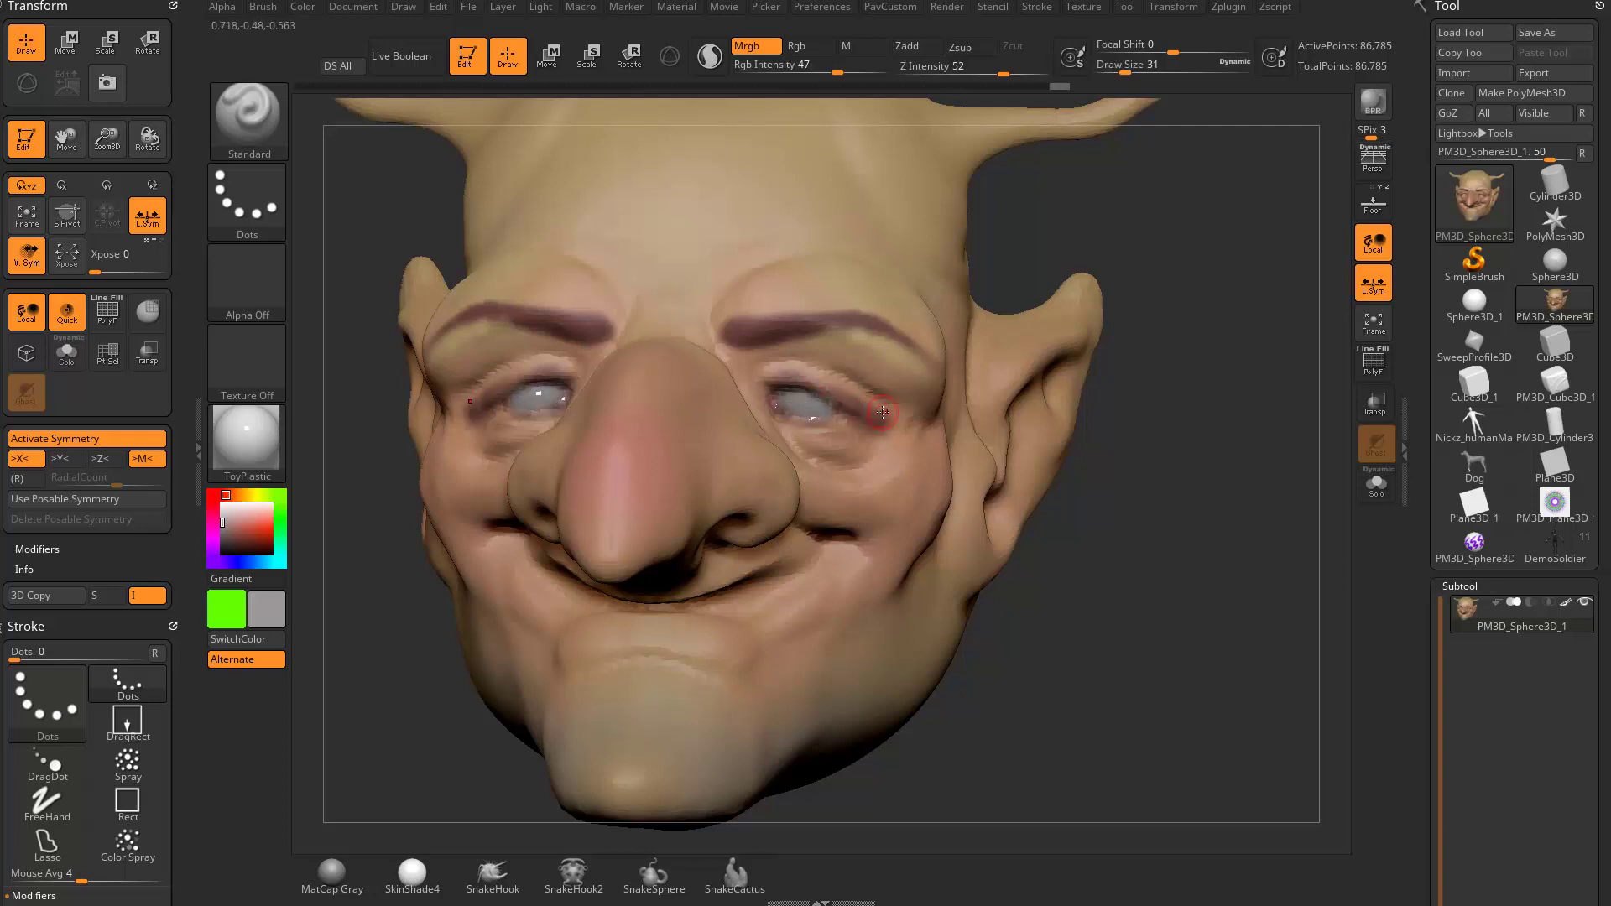
pyautogui.keyDown('alt'); pyautogui.moveTo(1240, 393); pyautogui.dragTo(1183, 474); pyautogui.keyUp('alt')
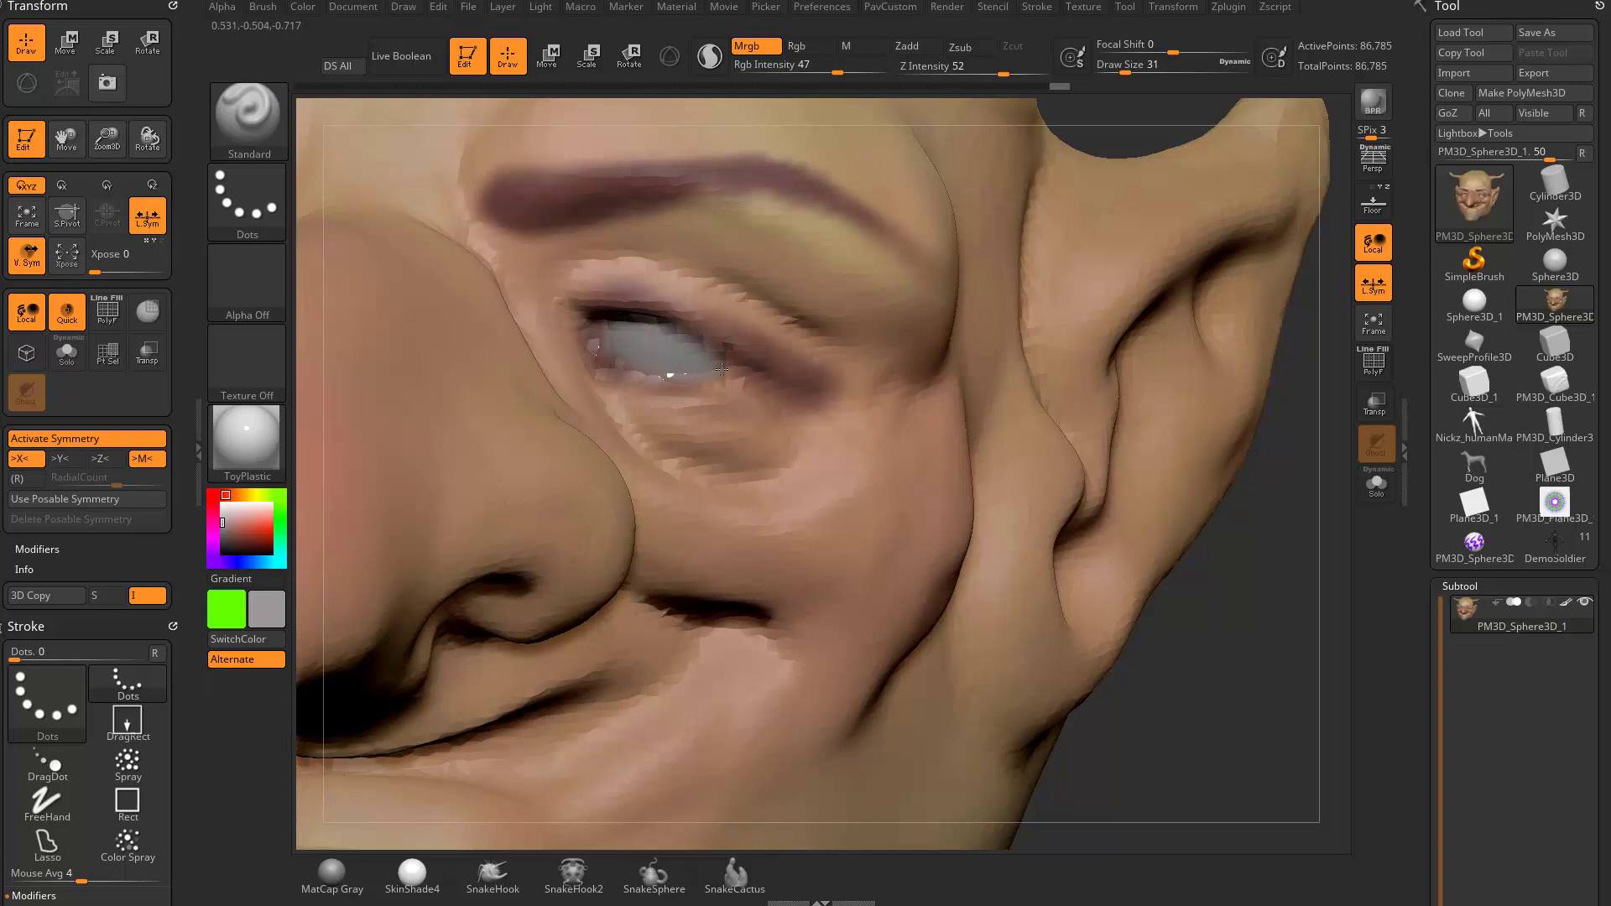
pyautogui.moveTo(1284, 468); pyautogui.dragTo(892, 439)
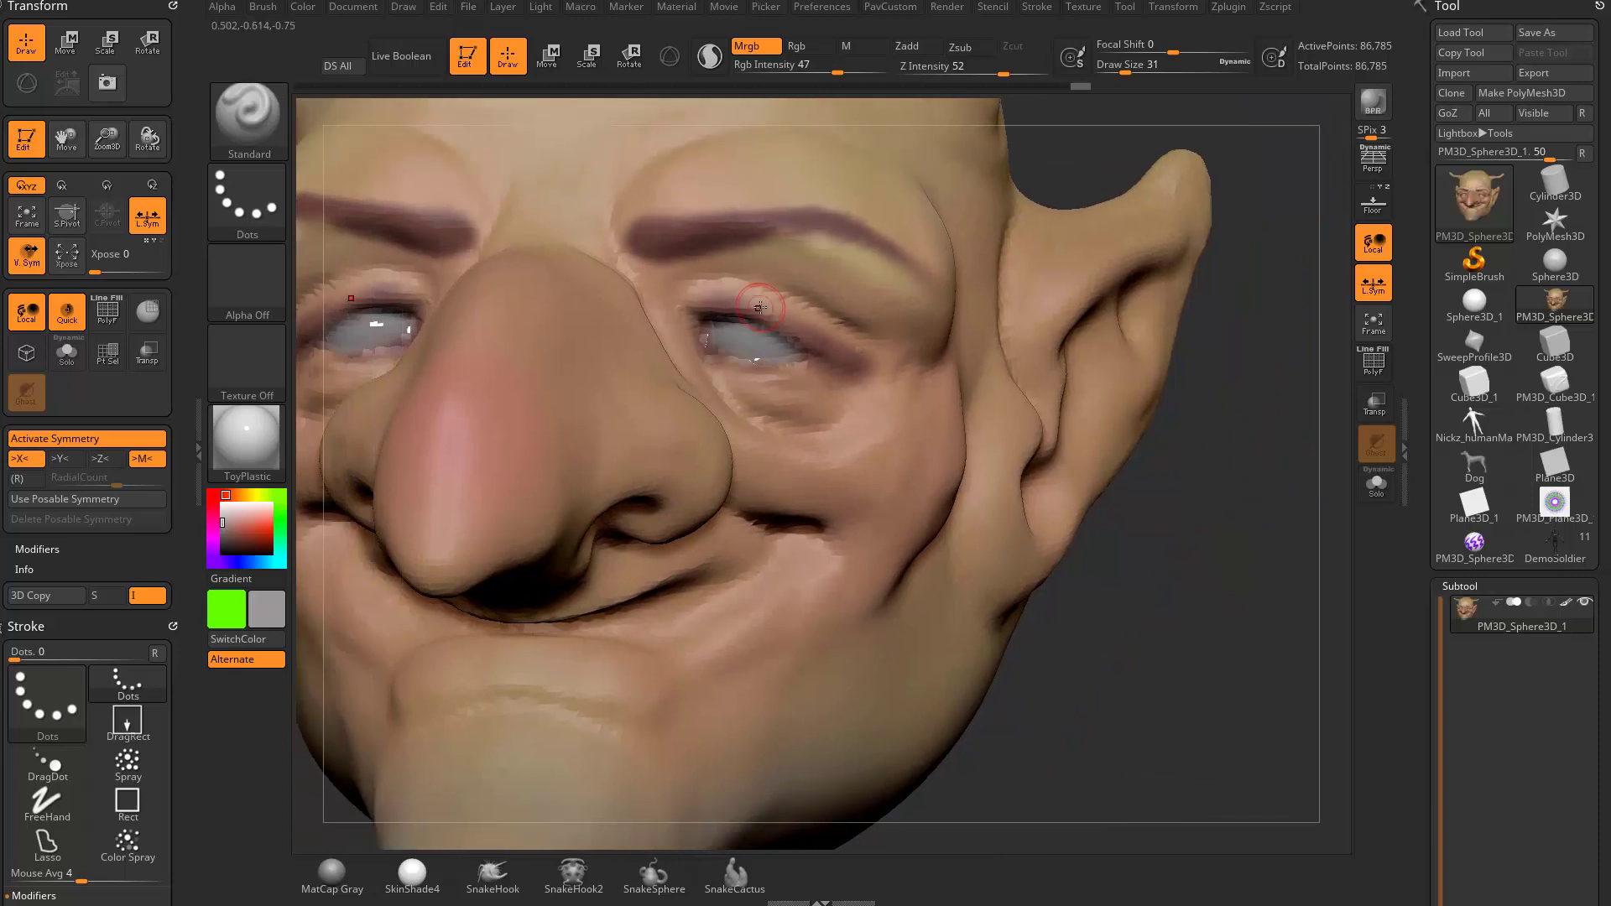
pyautogui.moveTo(1232, 404)
pyautogui.mouseDown()
pyautogui.moveTo(1208, 400)
pyautogui.moveTo(1263, 405)
pyautogui.mouseUp()
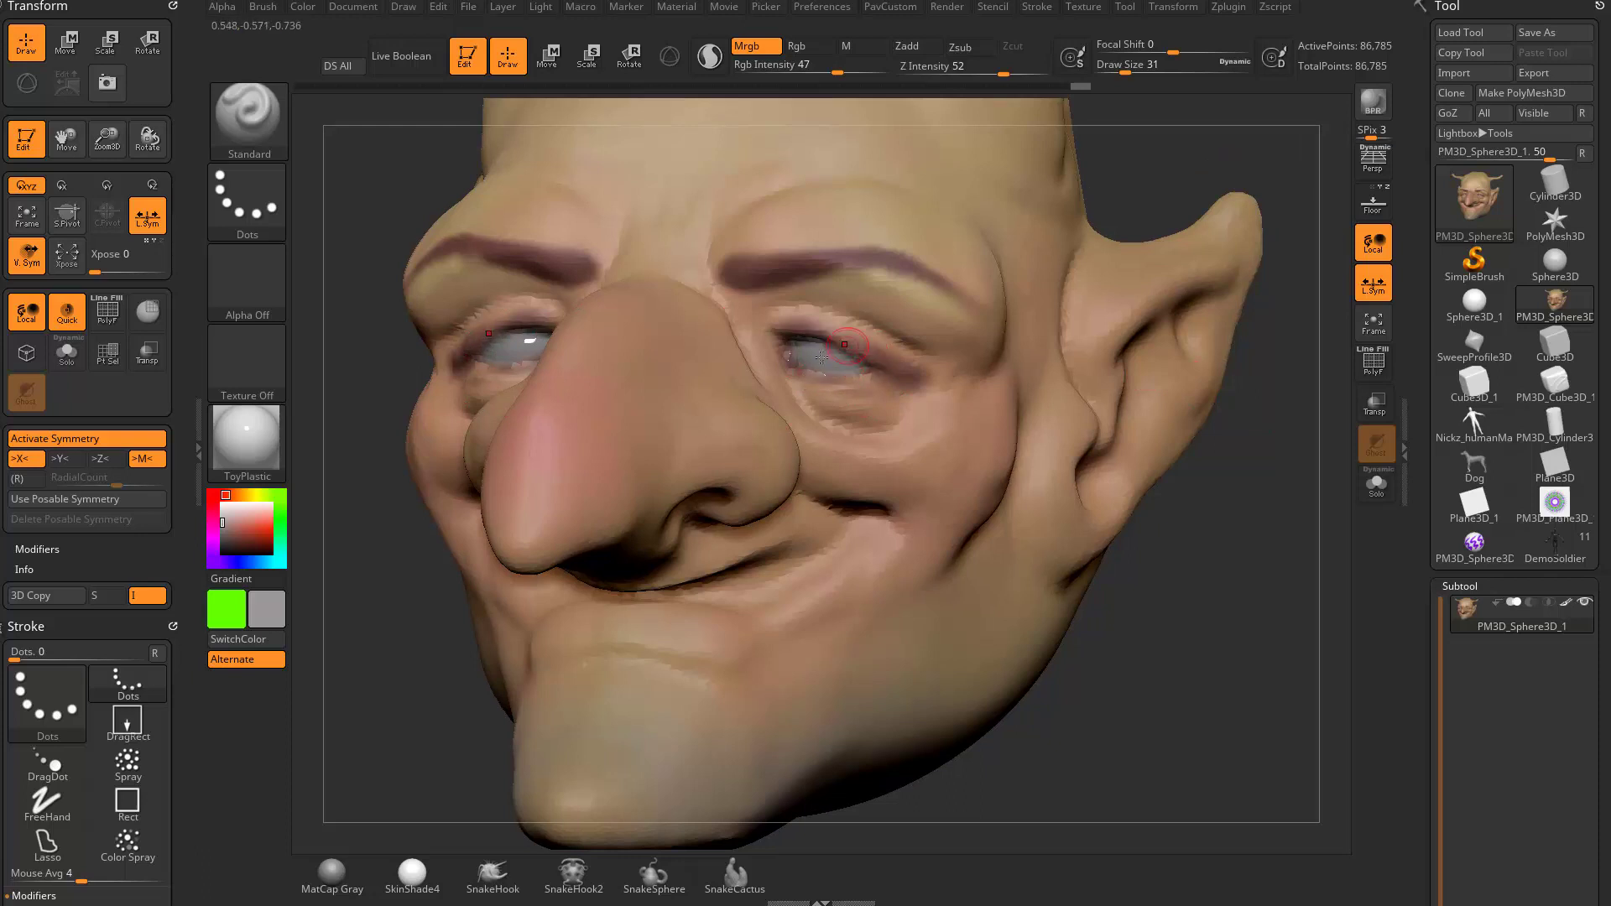
# - Switch the brush to Rgb only and touch up the eyeballs with near-white and darker grey
pyautogui.click(801, 47)
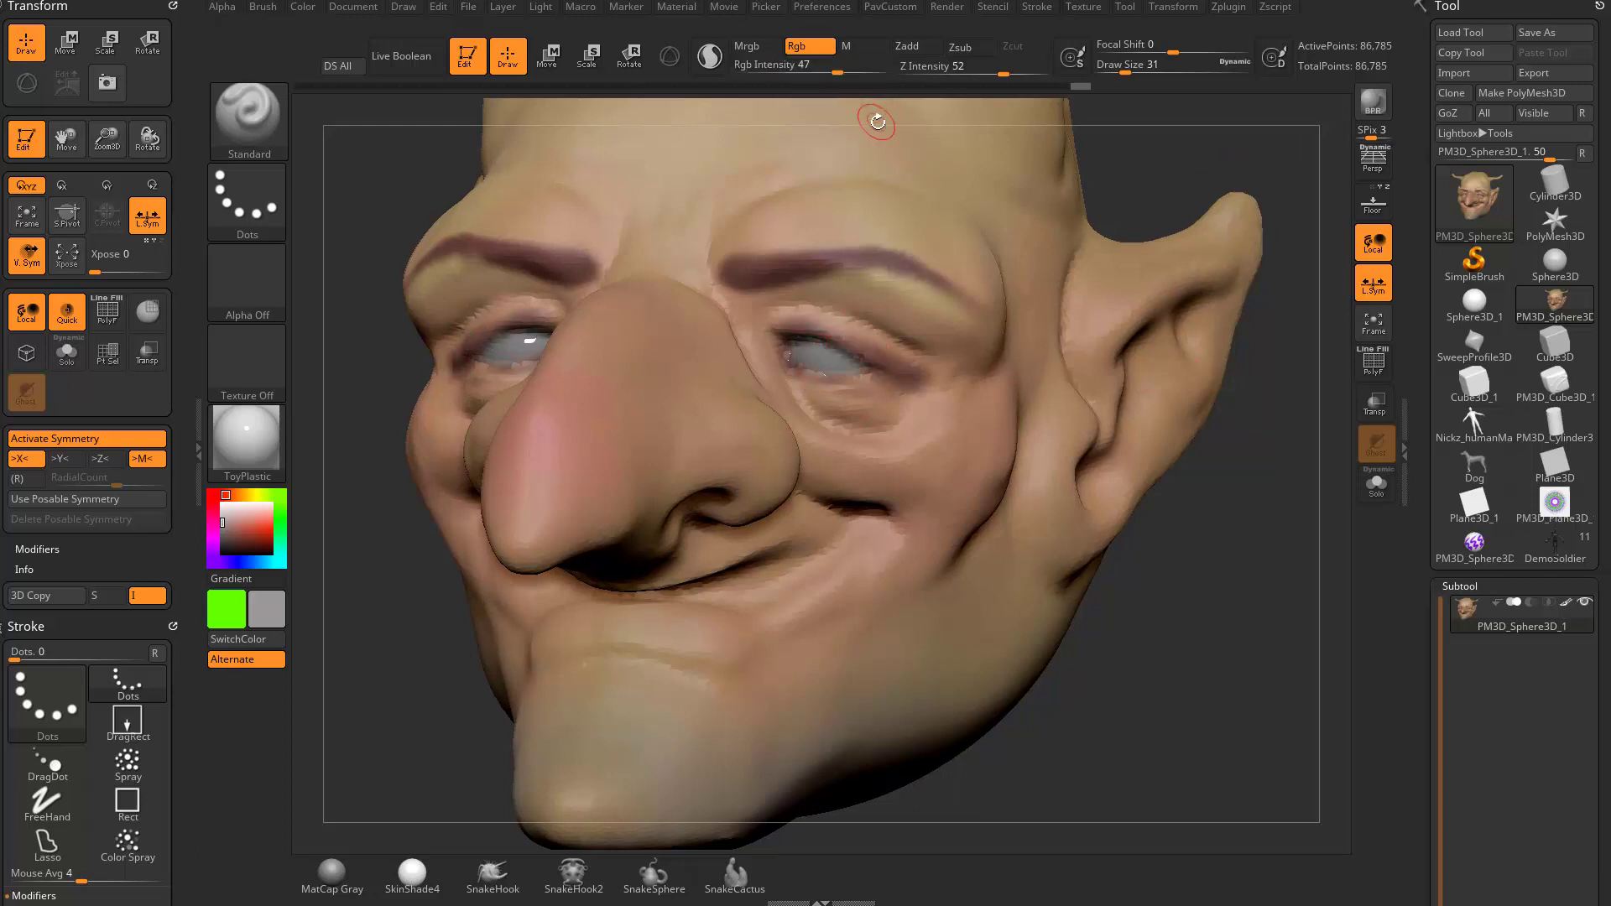
pyautogui.moveTo(221, 520); pyautogui.dragTo(221, 511)
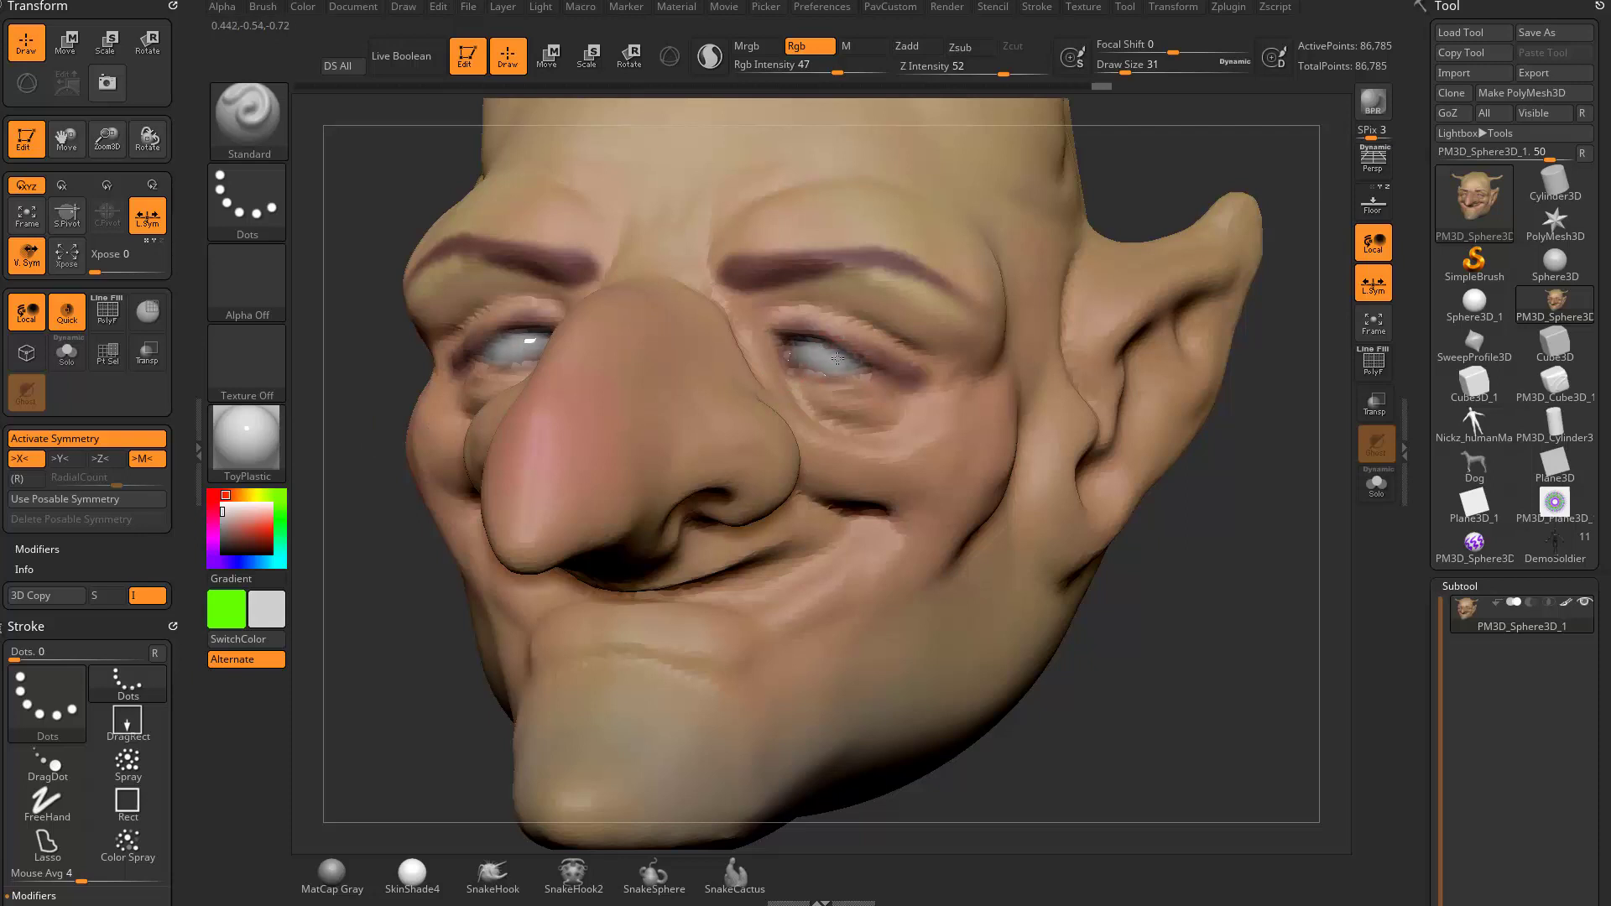
pyautogui.moveTo(222, 512); pyautogui.dragTo(223, 534)
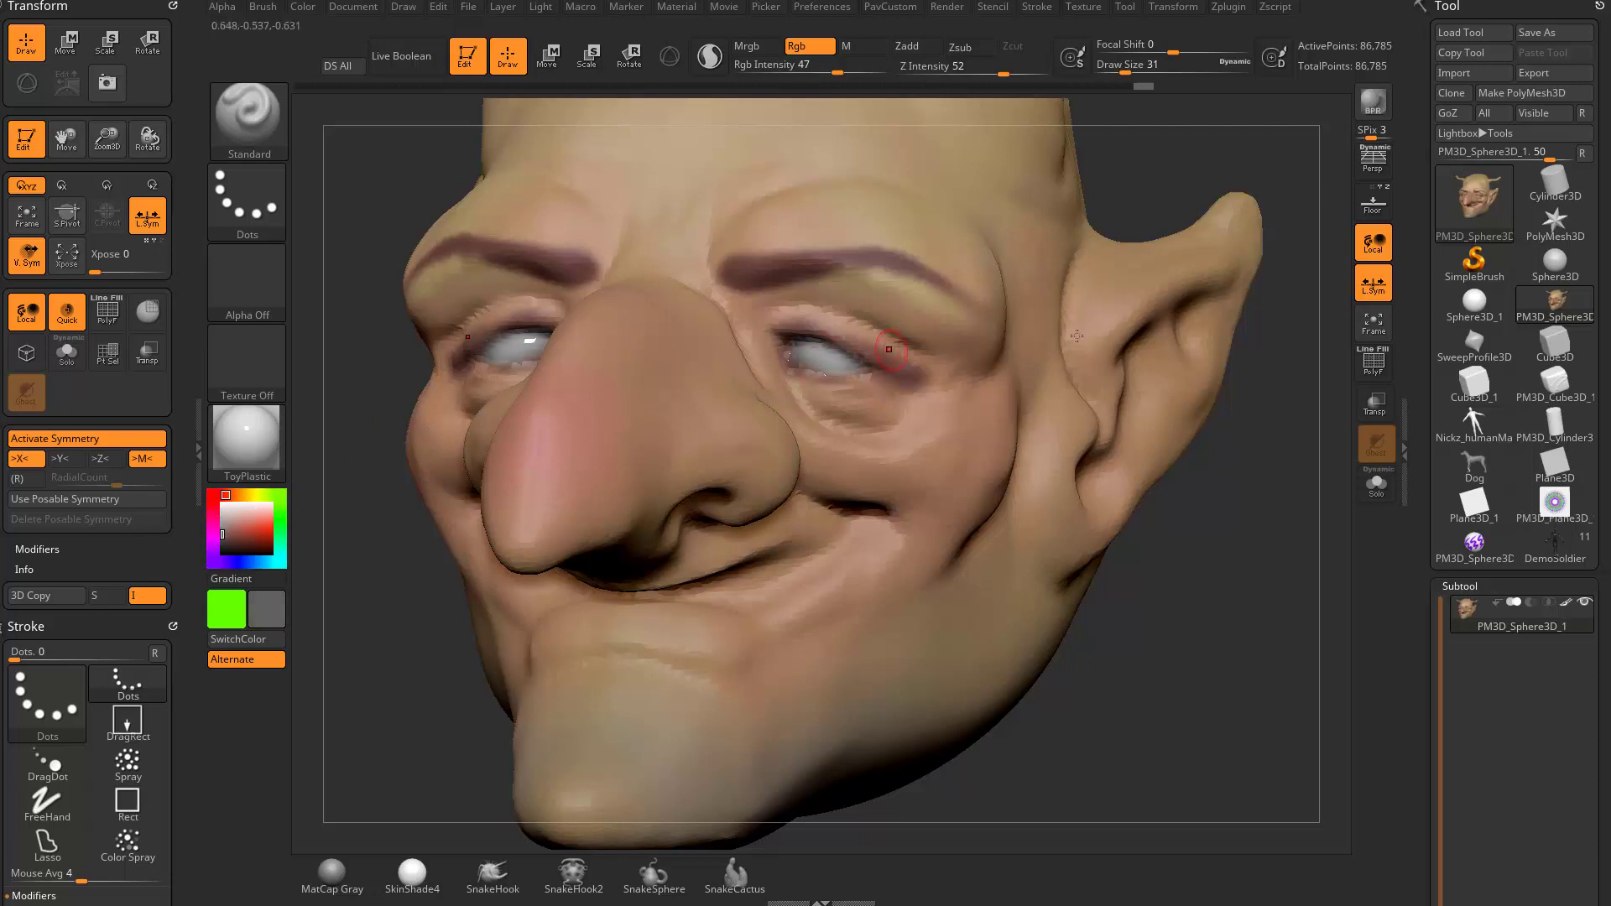
# - Pick a dark blue and try painting irises on both eyeballs
pyautogui.moveTo(1269, 319)
pyautogui.mouseDown()
pyautogui.moveTo(1294, 320)
pyautogui.moveTo(1208, 338)
pyautogui.moveTo(1167, 304)
pyautogui.mouseUp()
pyautogui.click(241, 562)
pyautogui.click(242, 539)
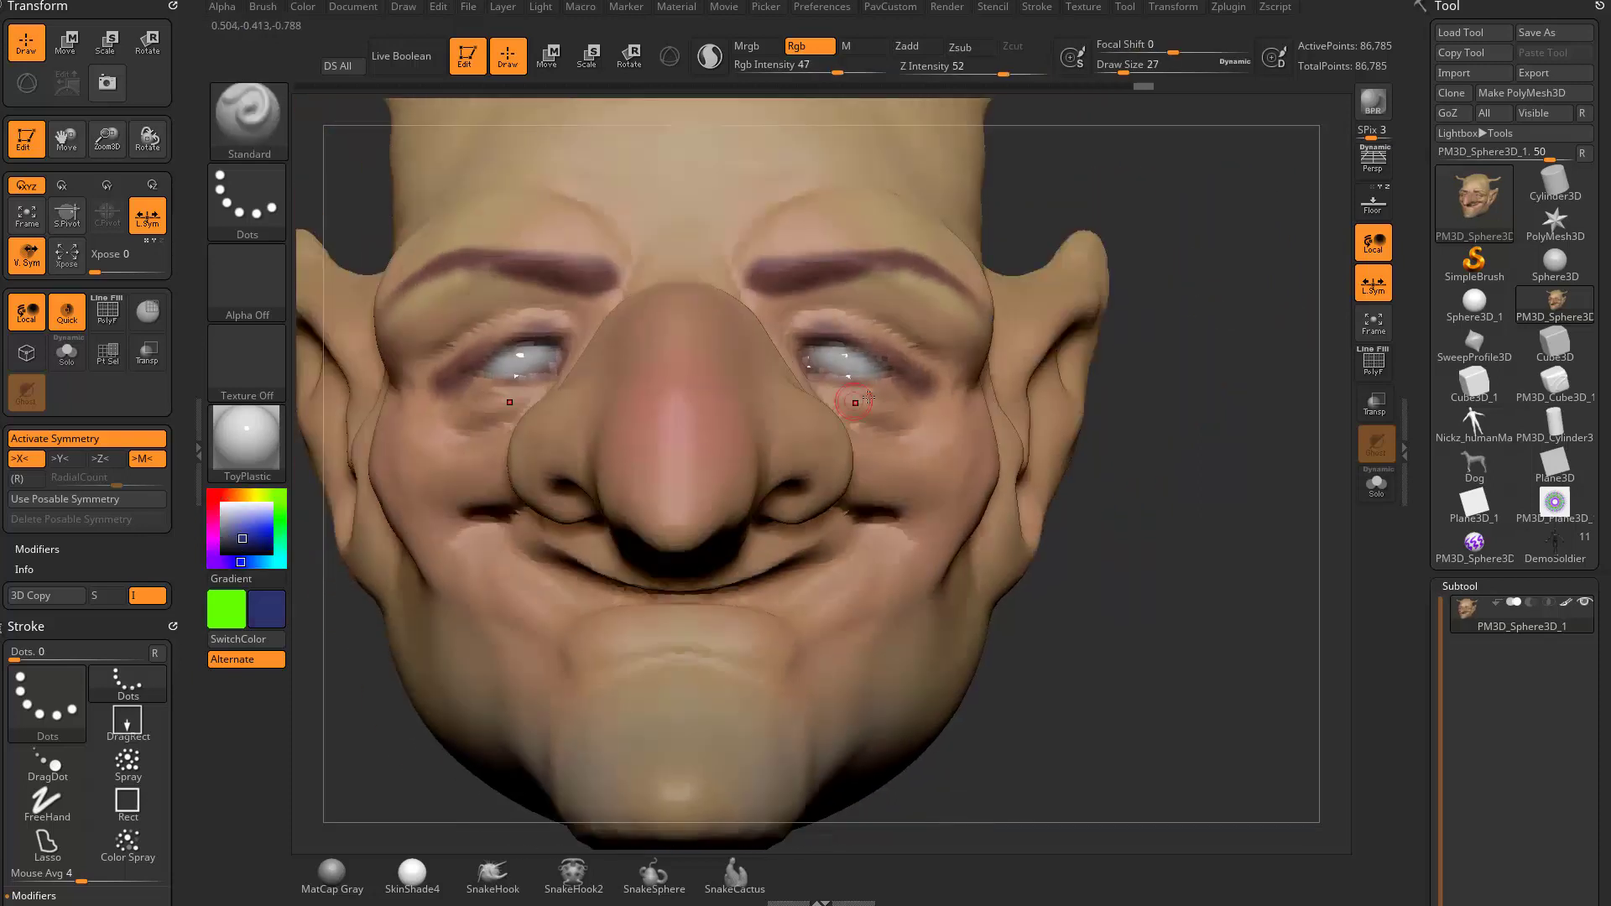
pyautogui.moveTo(832, 352); pyautogui.dragTo(841, 361)
pyautogui.moveTo(1229, 363); pyautogui.dragTo(1236, 398)
pyautogui.hotkey('ctrl', 'z')
# - Mask both eyeballs at draw size 22 using MaskPen with the Dots stroke and no alpha, and invert the mask
pyautogui.moveTo(1123, 72); pyautogui.dragTo(1120, 72)
pyautogui.keyDown('ctrl'); pyautogui.moveTo(820, 353); pyautogui.dragTo(856, 362); pyautogui.keyUp('ctrl')
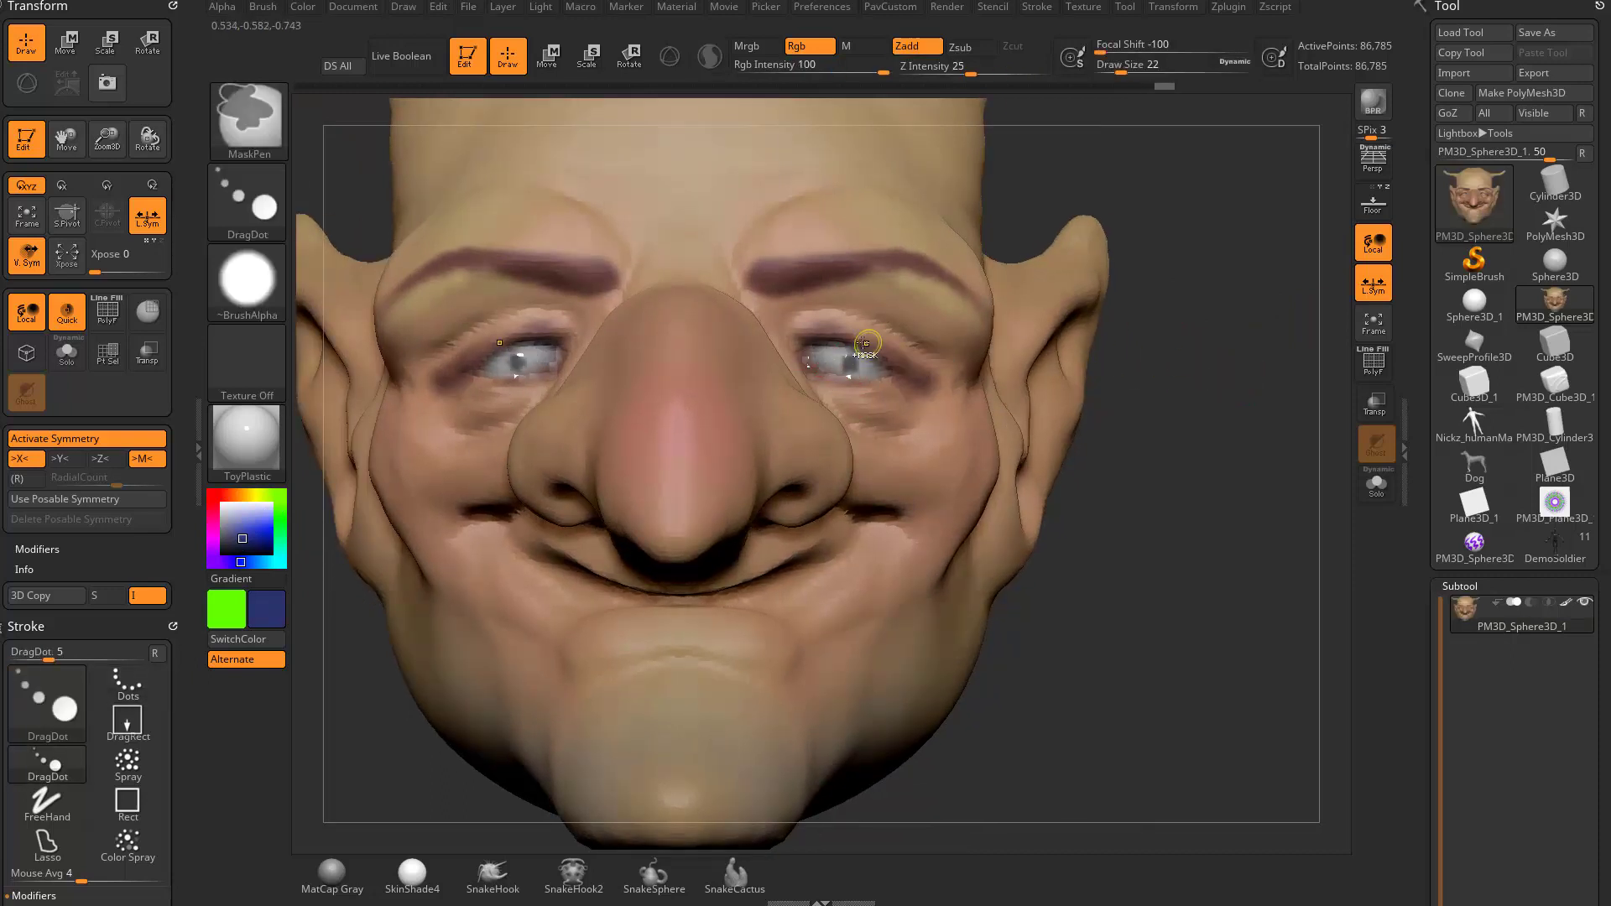
pyautogui.click(258, 267)
pyautogui.click(340, 288)
pyautogui.click(247, 201)
pyautogui.click(357, 228)
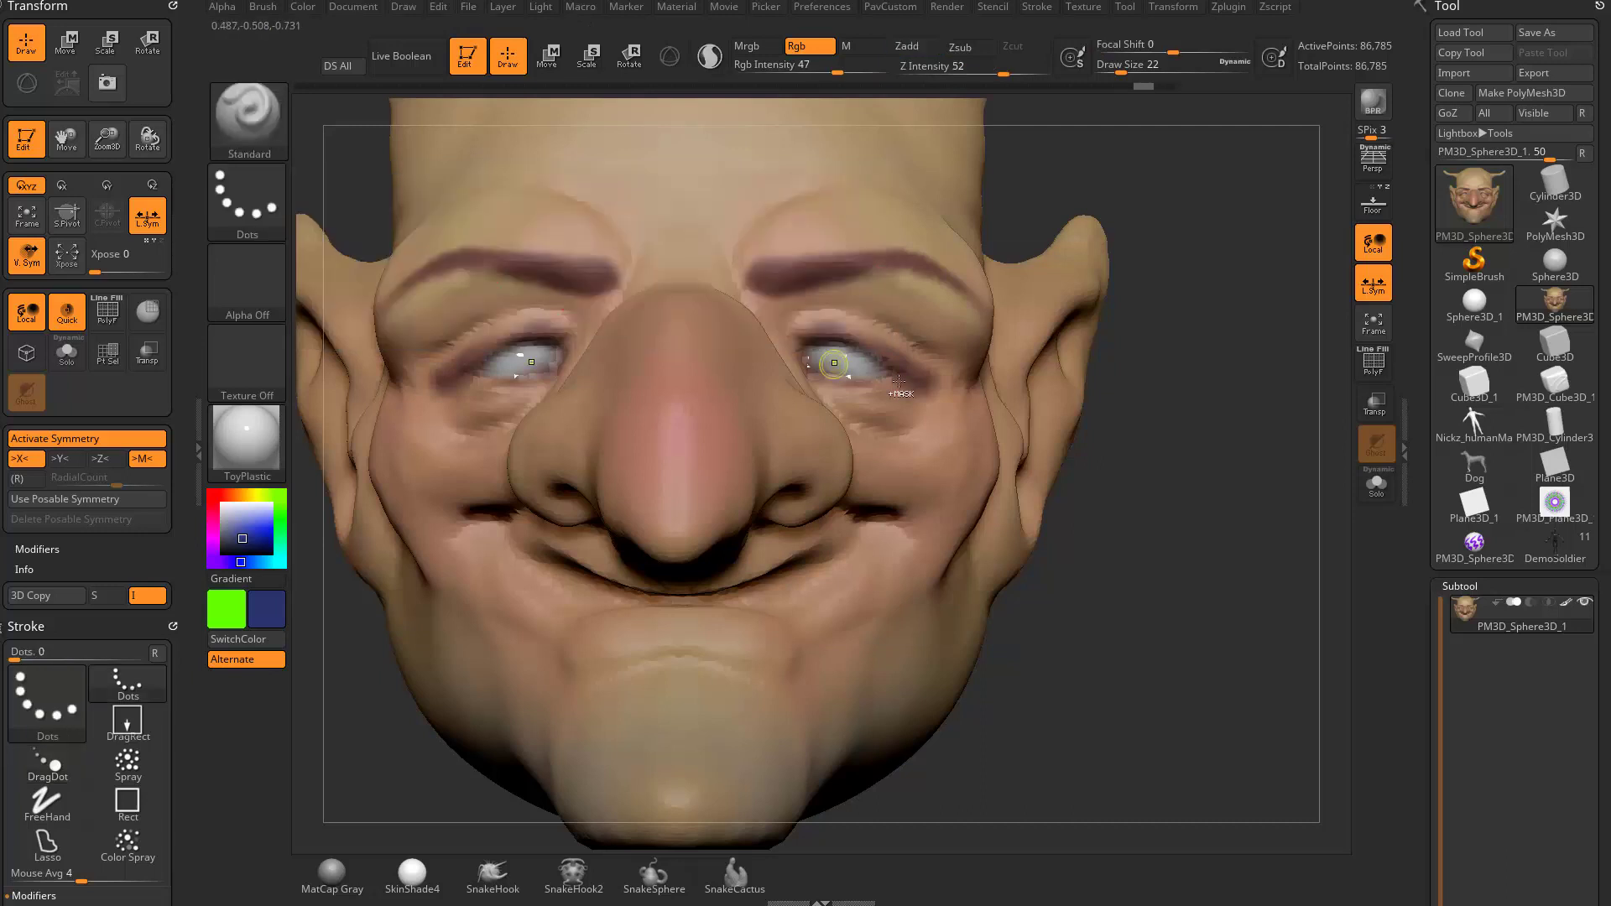
pyautogui.keyDown('ctrl'); pyautogui.moveTo(822, 355); pyautogui.dragTo(819, 356); pyautogui.keyUp('ctrl')
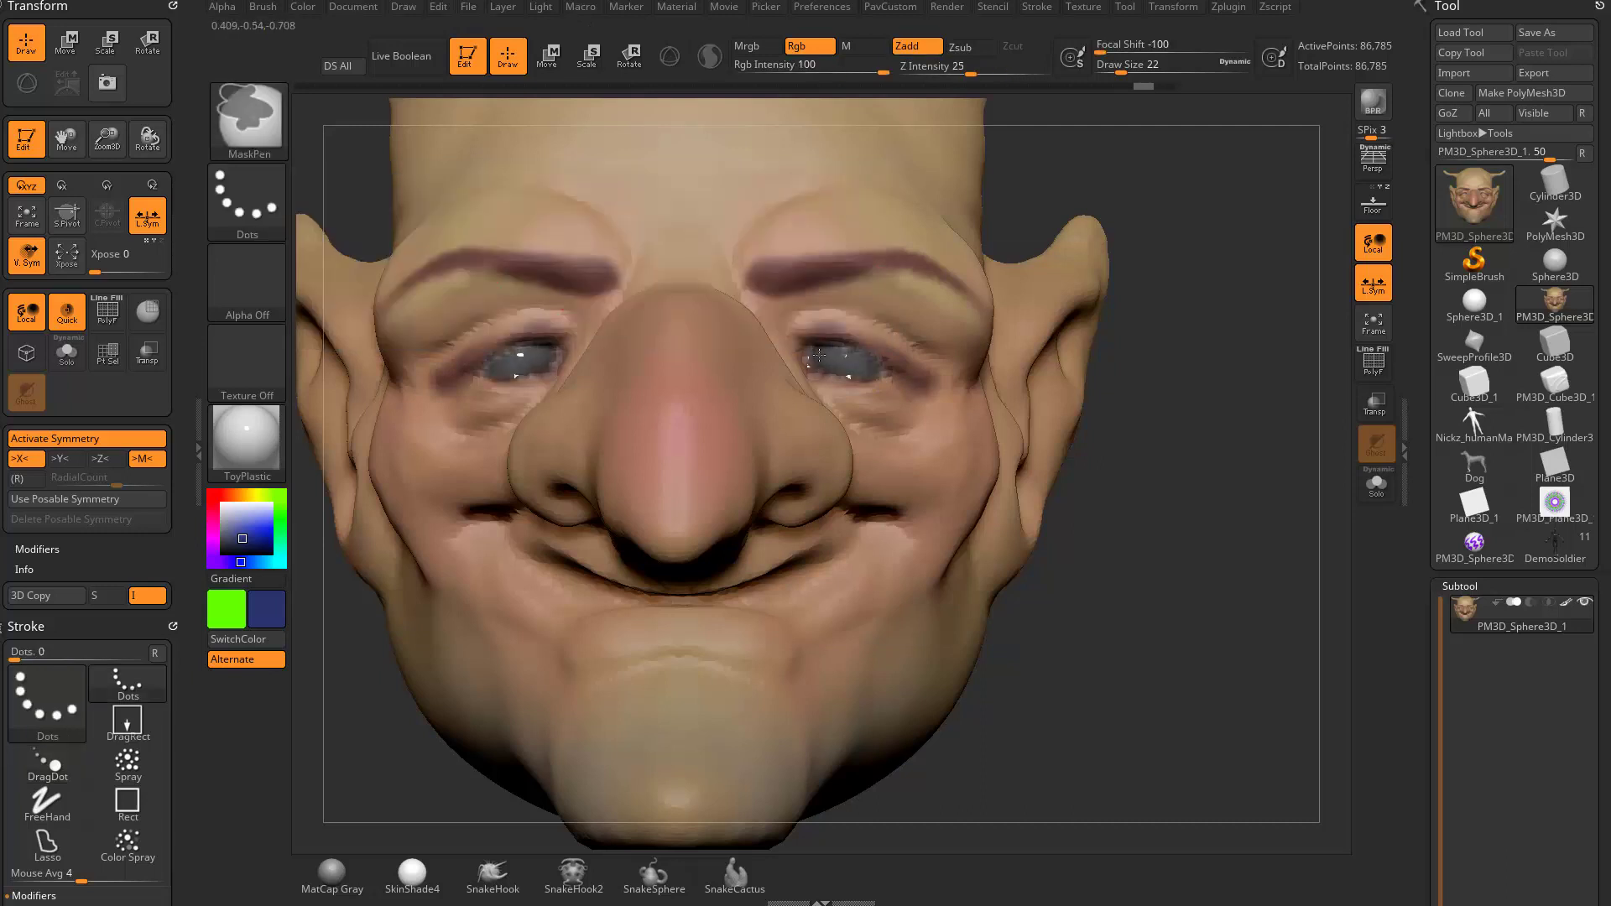
pyautogui.keyDown('ctrl'); pyautogui.click(1192, 377); pyautogui.keyUp('ctrl')
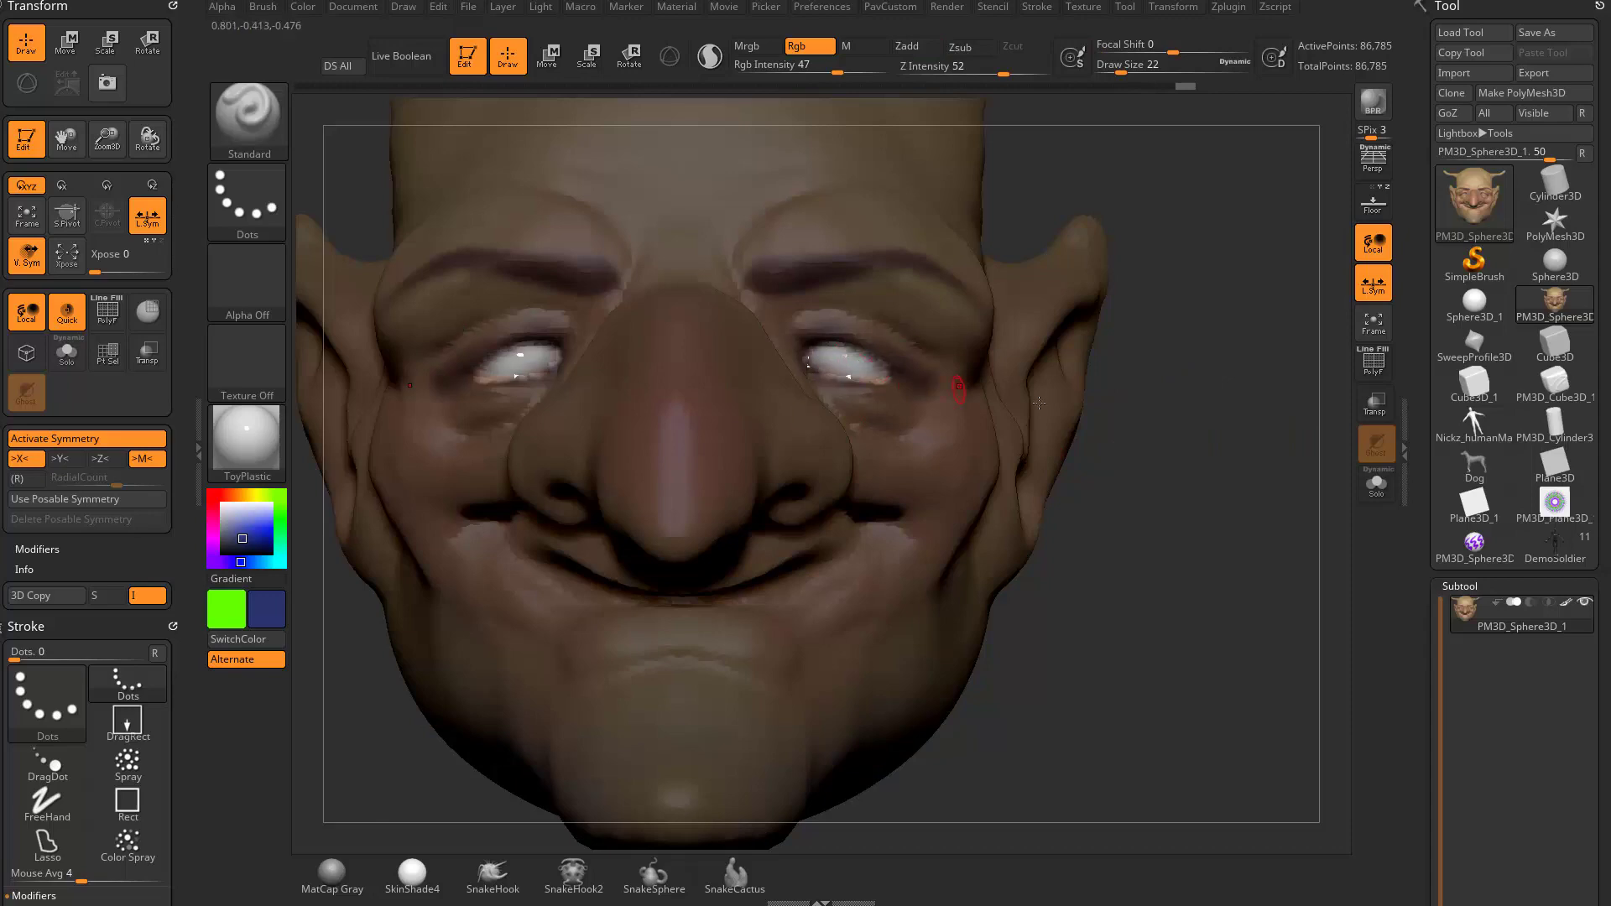
# - Turn off ViewMask in the Masking settings to hide the mask shading while painting
pyautogui.moveTo(1424, 400); pyautogui.dragTo(1424, 193)
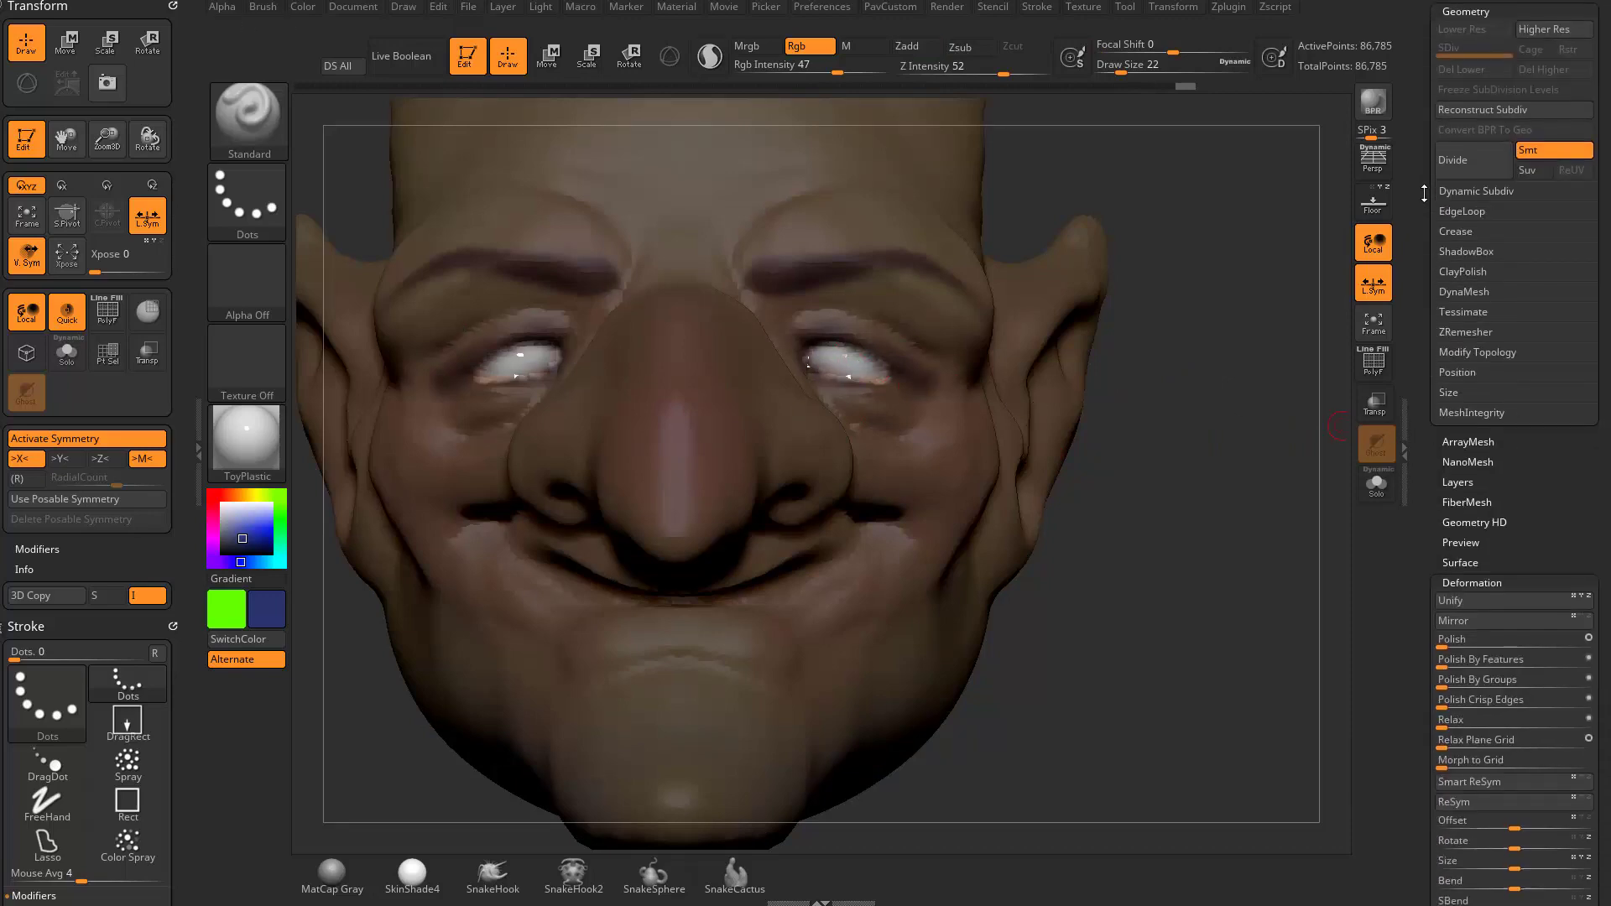
pyautogui.click(1454, 581)
pyautogui.click(1449, 577)
pyautogui.moveTo(1432, 557); pyautogui.dragTo(1432, 468)
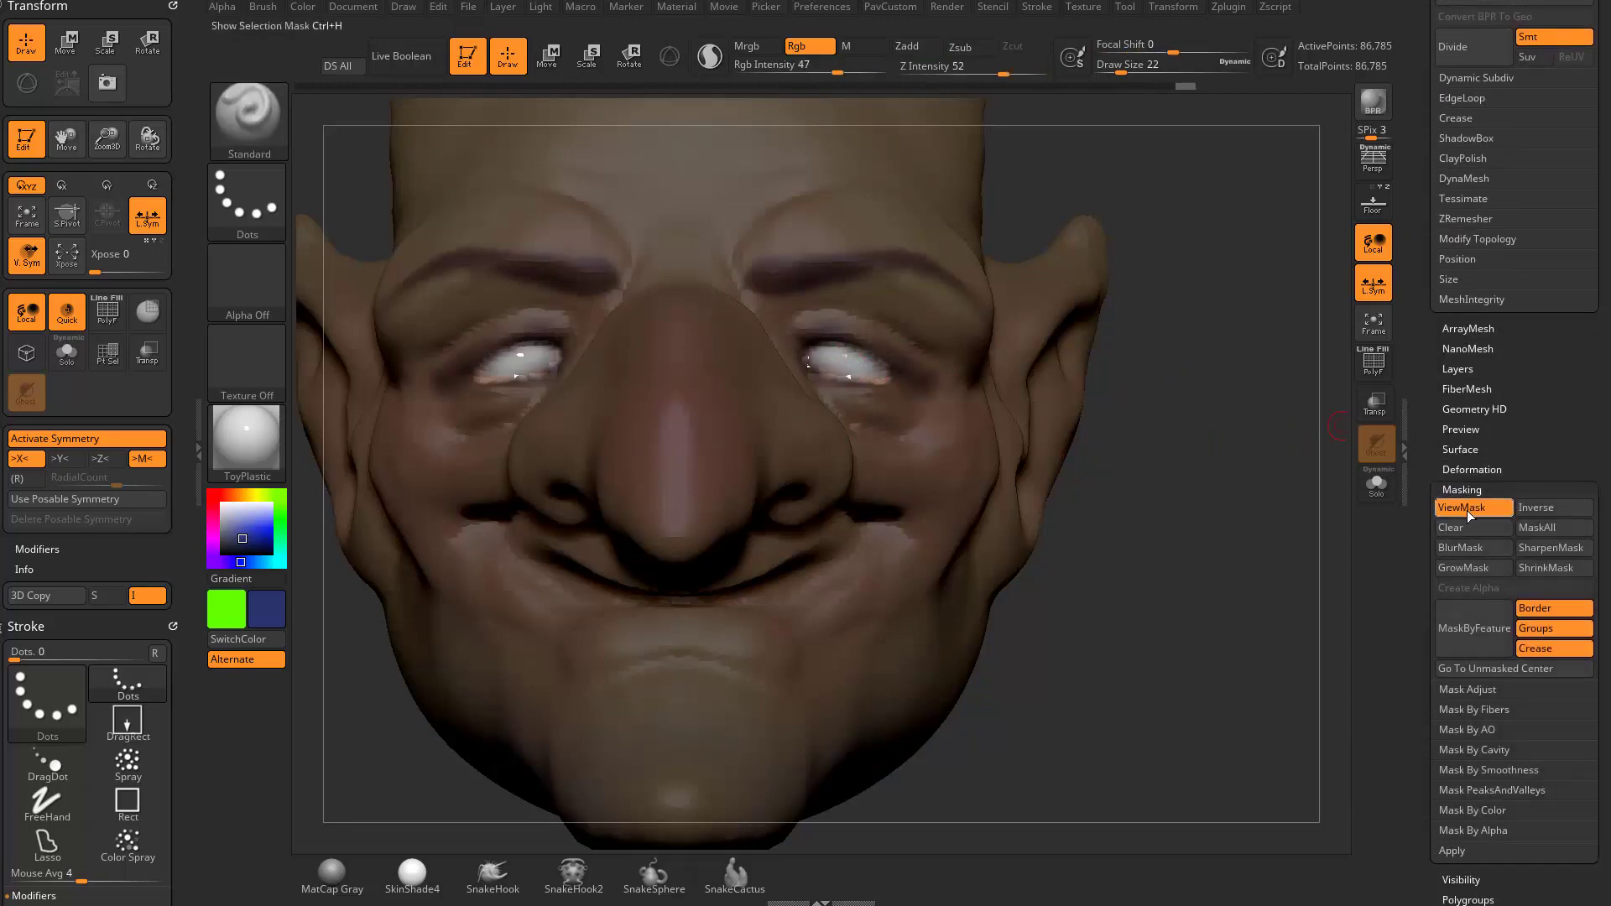
pyautogui.click(1464, 510)
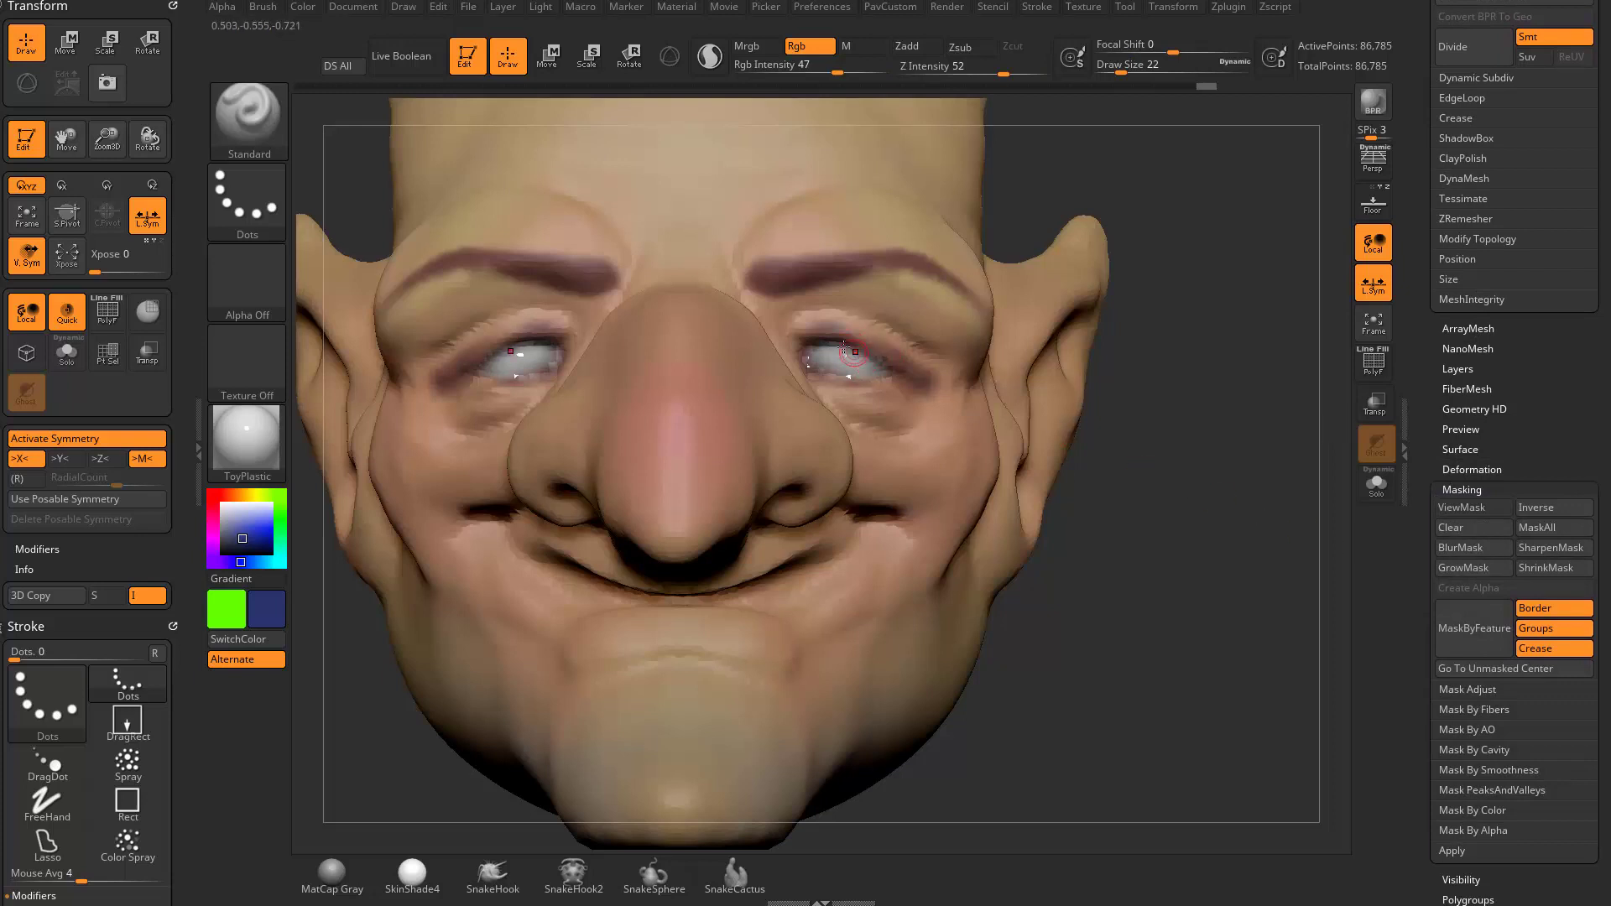
pyautogui.click(1460, 511)
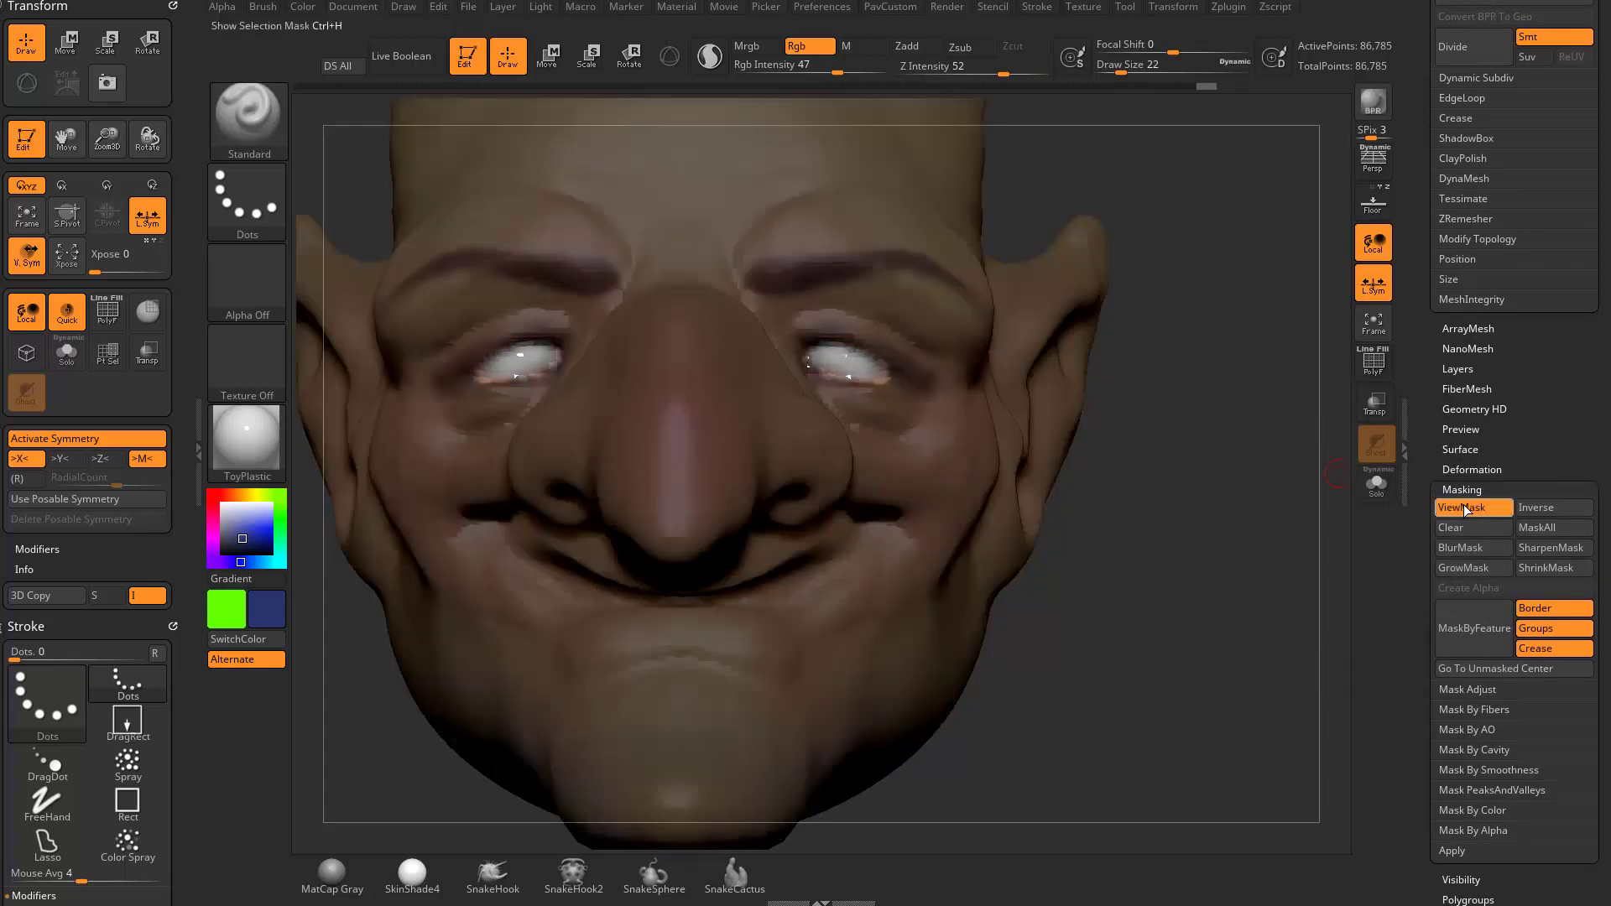
pyautogui.click(1460, 510)
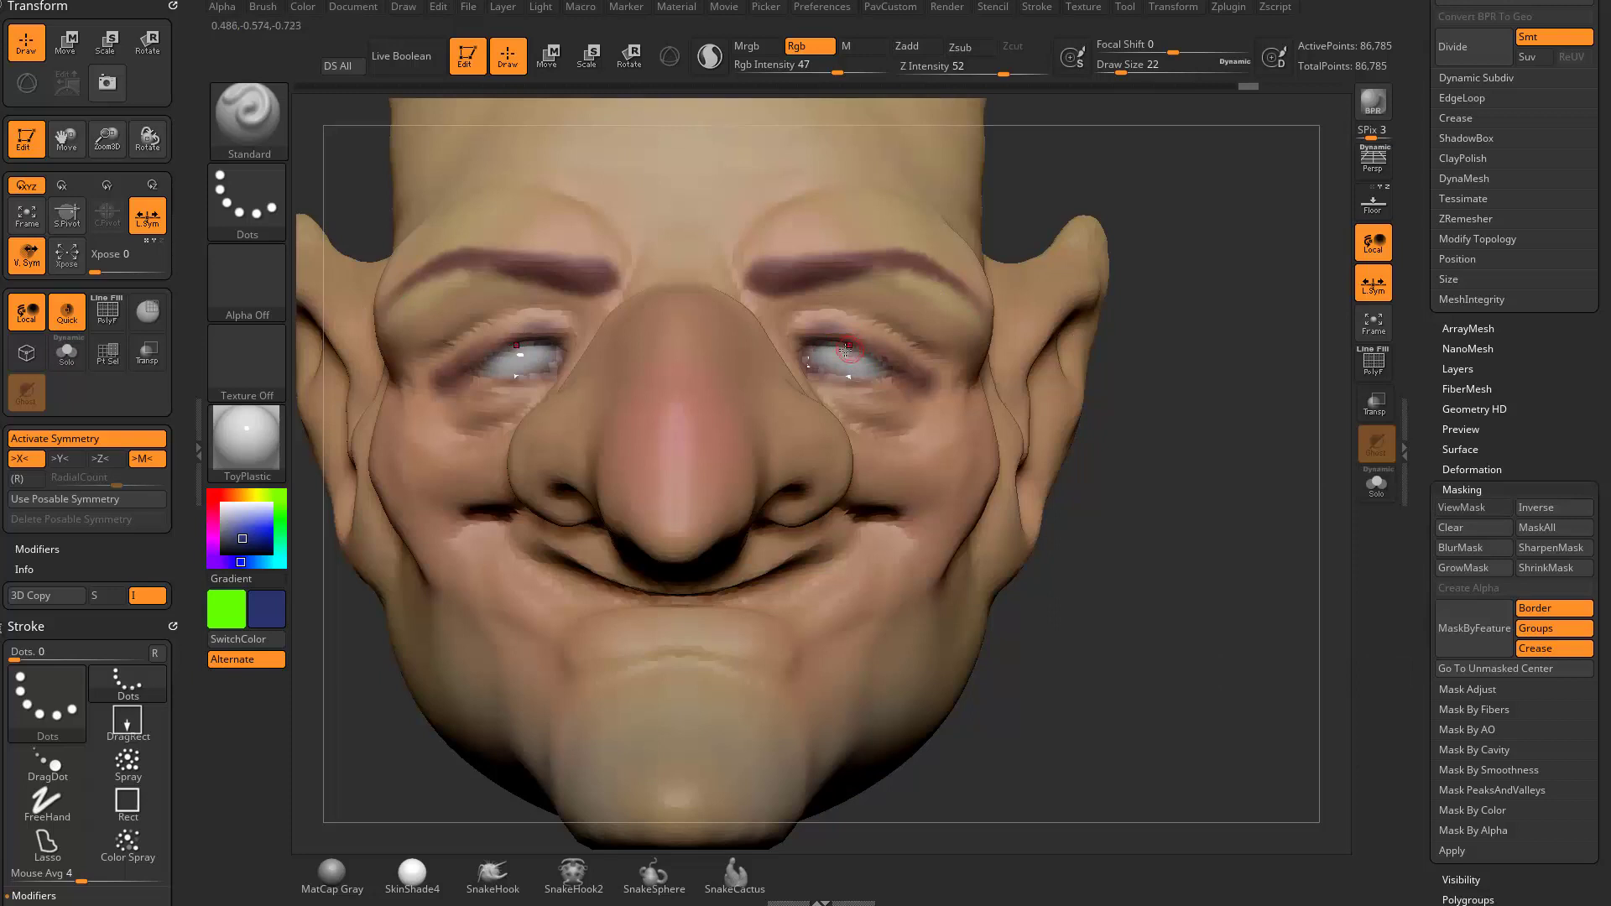
# - Paint dark blue irises on both unmasked eyeballs and lighten them with a muted medium blue
pyautogui.moveTo(847, 347); pyautogui.dragTo(829, 347)
pyautogui.press('c')
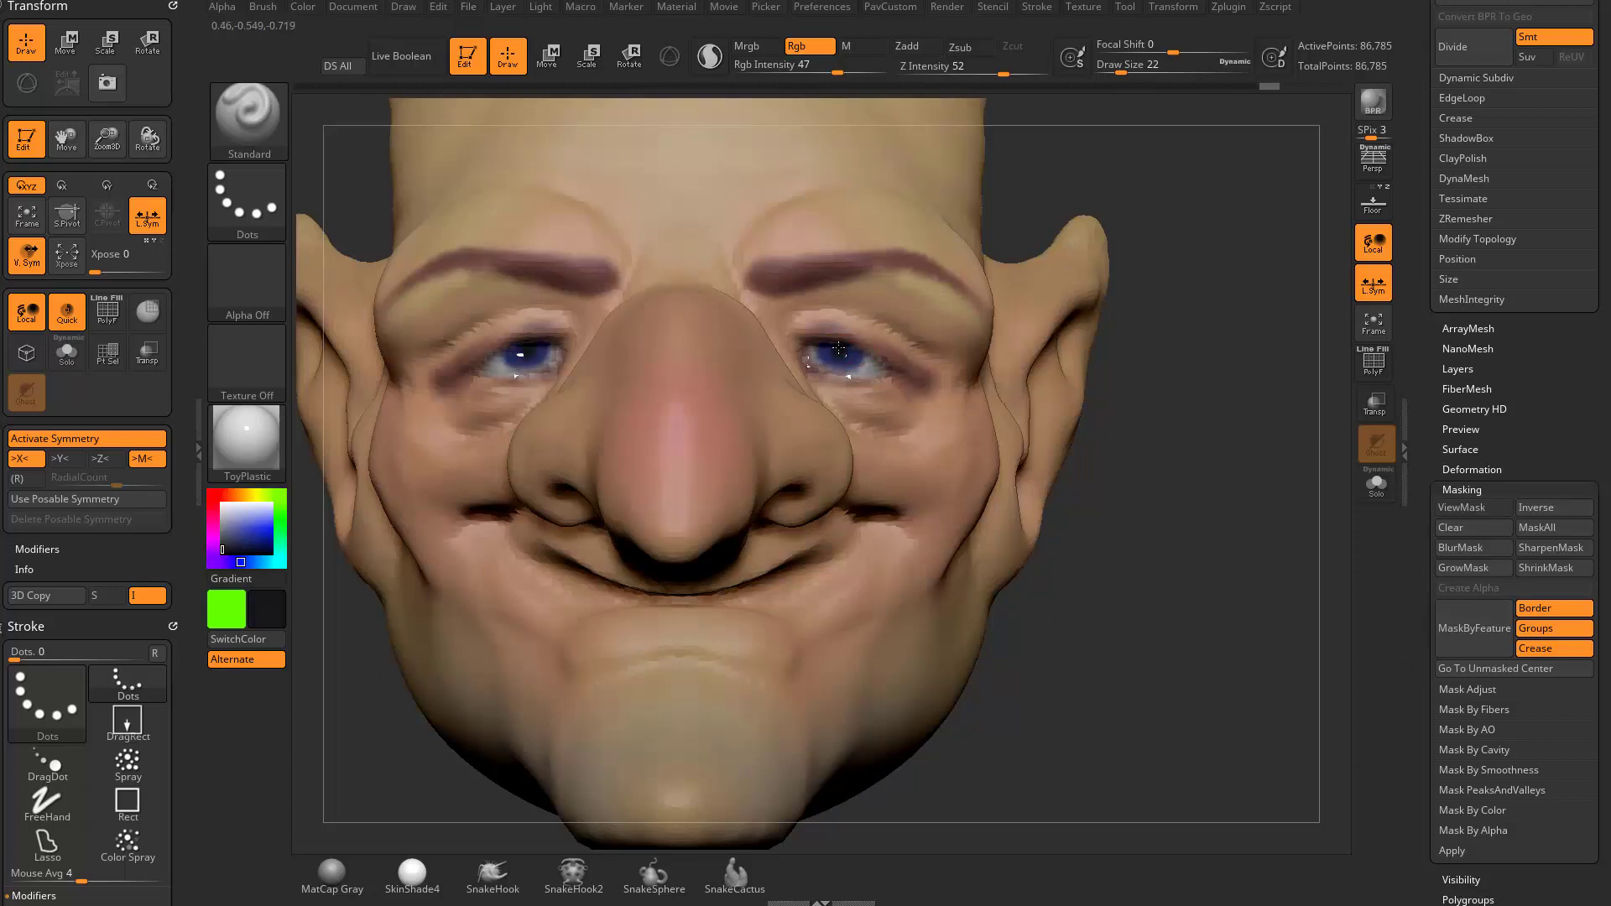
pyautogui.click(257, 561)
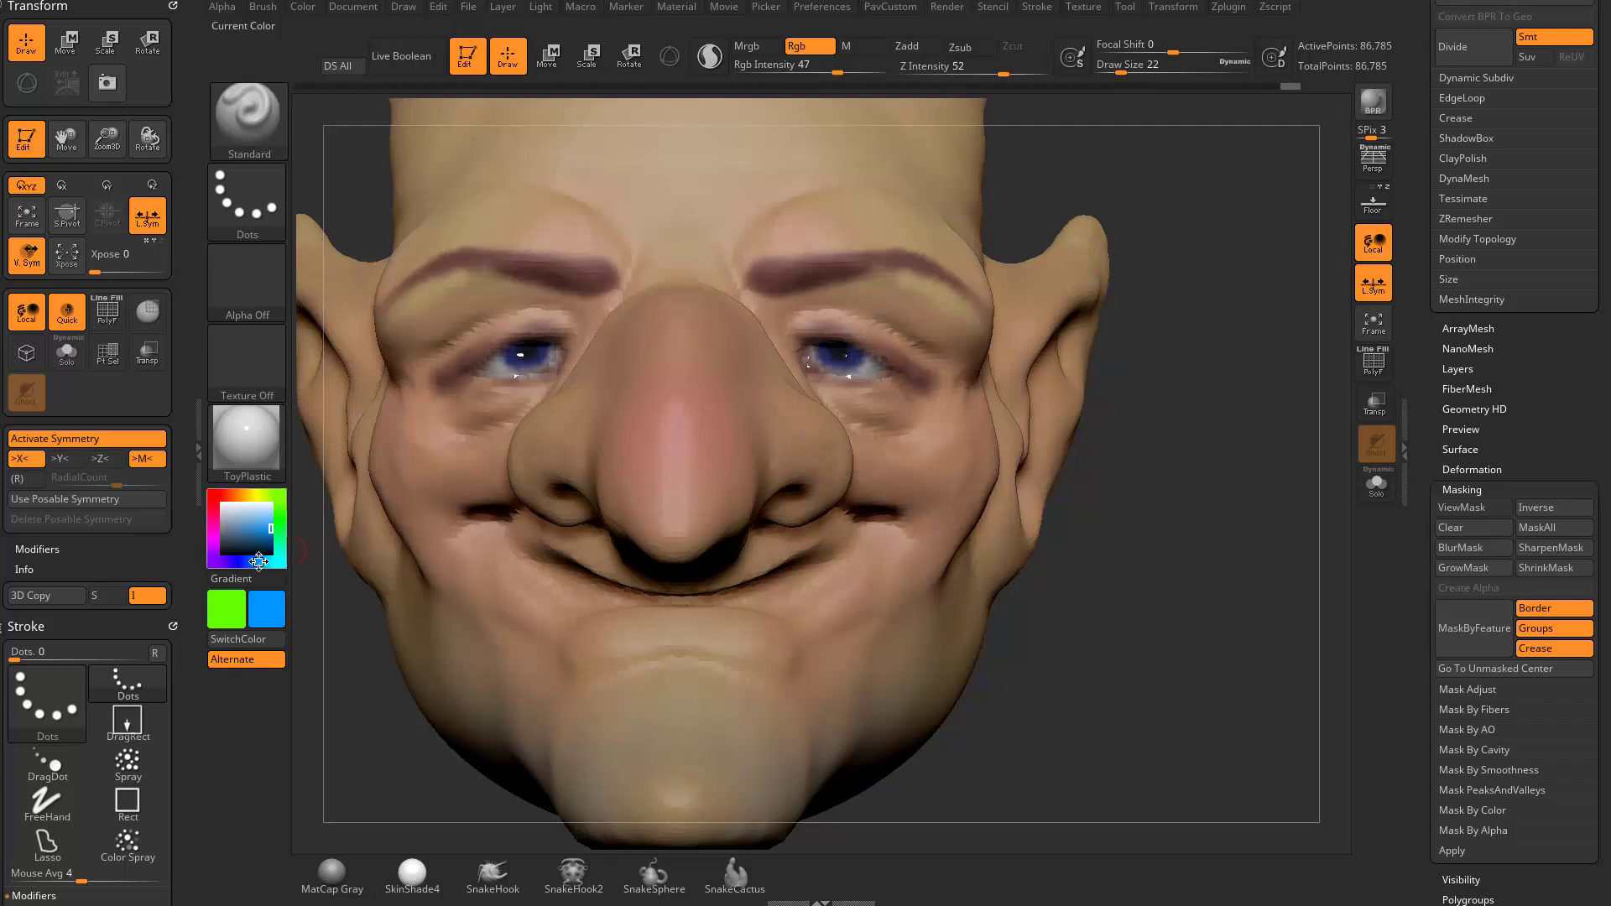
pyautogui.moveTo(242, 535); pyautogui.dragTo(239, 536)
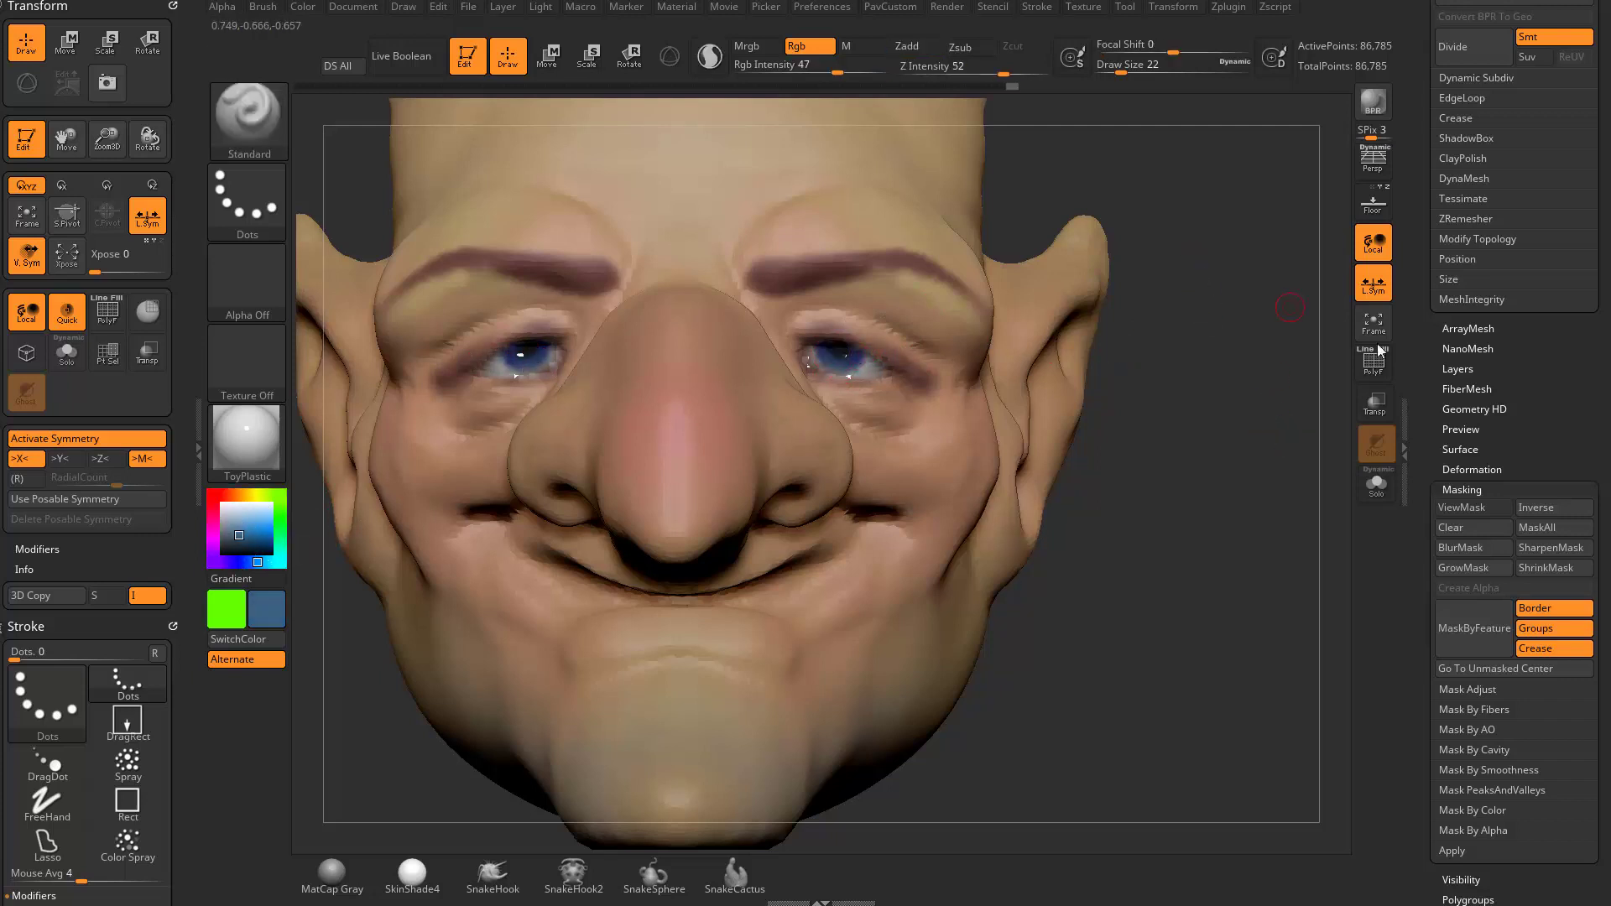
# - Set the draw size to 46 and examine the painted eyes and face from several sides of the head
pyautogui.moveTo(1241, 400); pyautogui.dragTo(1227, 360)
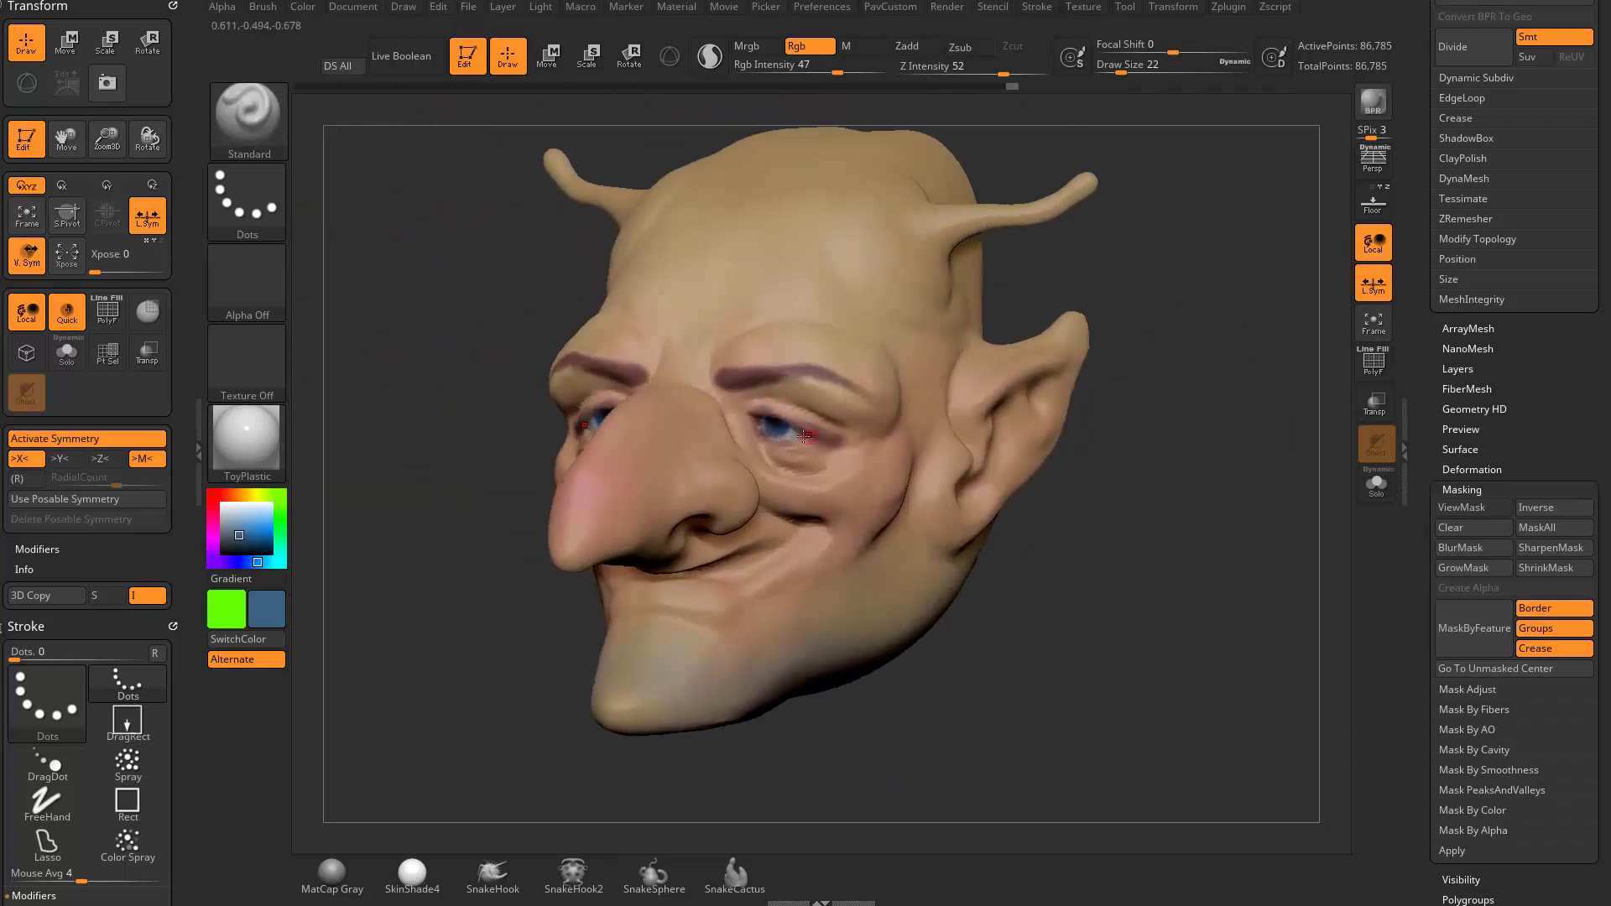
pyautogui.press('s')
pyautogui.moveTo(805, 436); pyautogui.dragTo(816, 440)
pyautogui.moveTo(1139, 387)
pyautogui.mouseDown()
pyautogui.moveTo(1178, 403)
pyautogui.moveTo(1158, 394)
pyautogui.mouseUp()
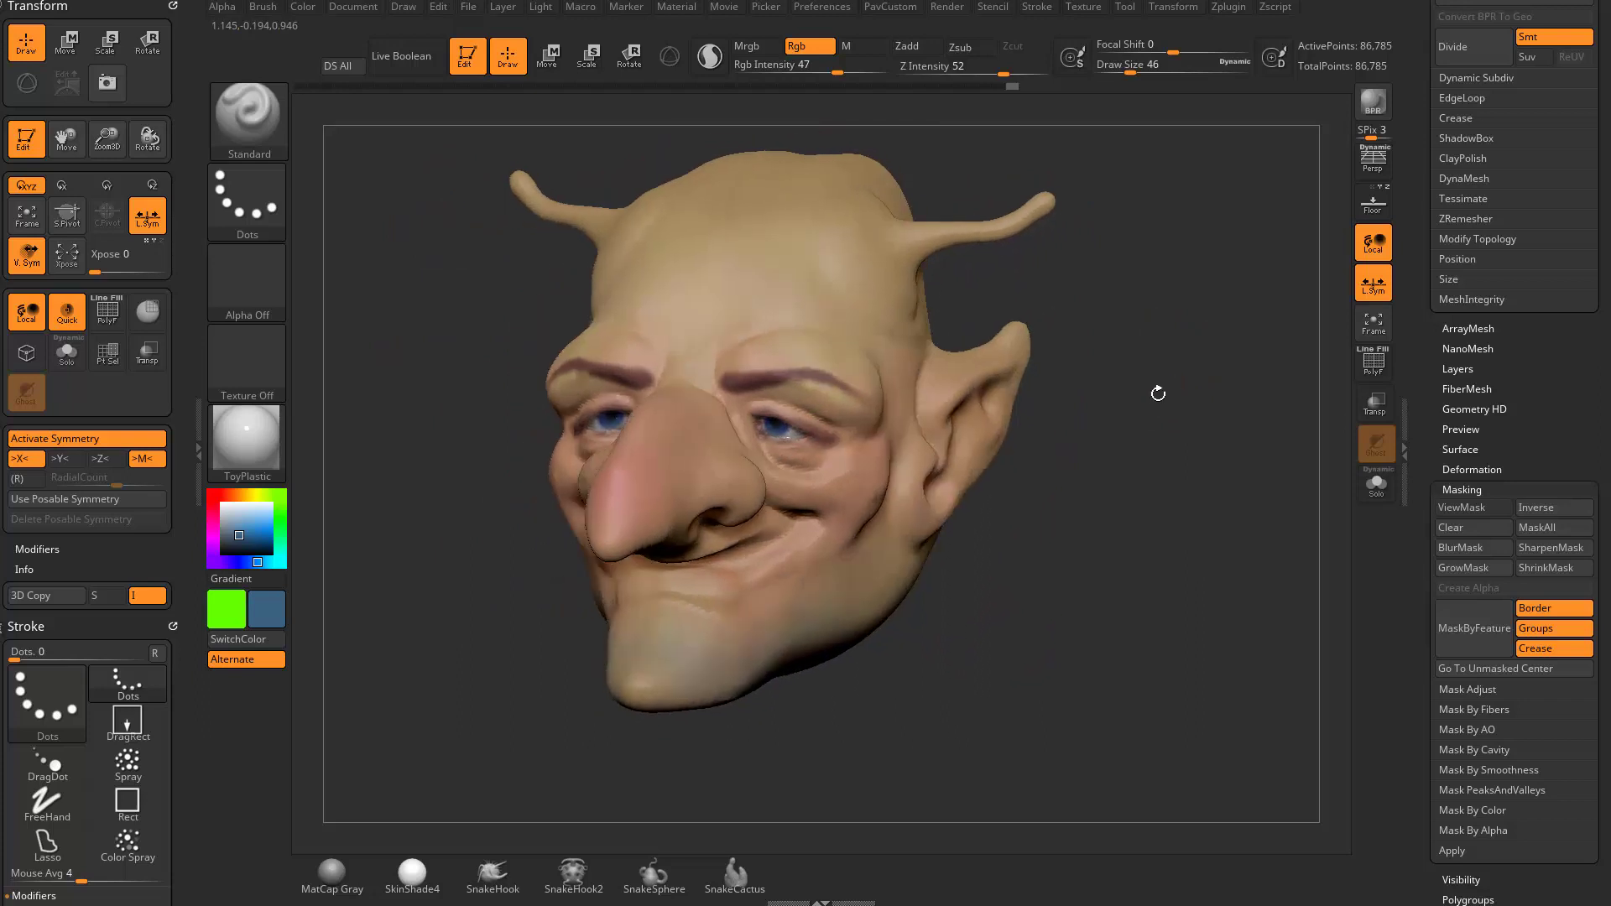
pyautogui.moveTo(1169, 324); pyautogui.dragTo(1161, 358)
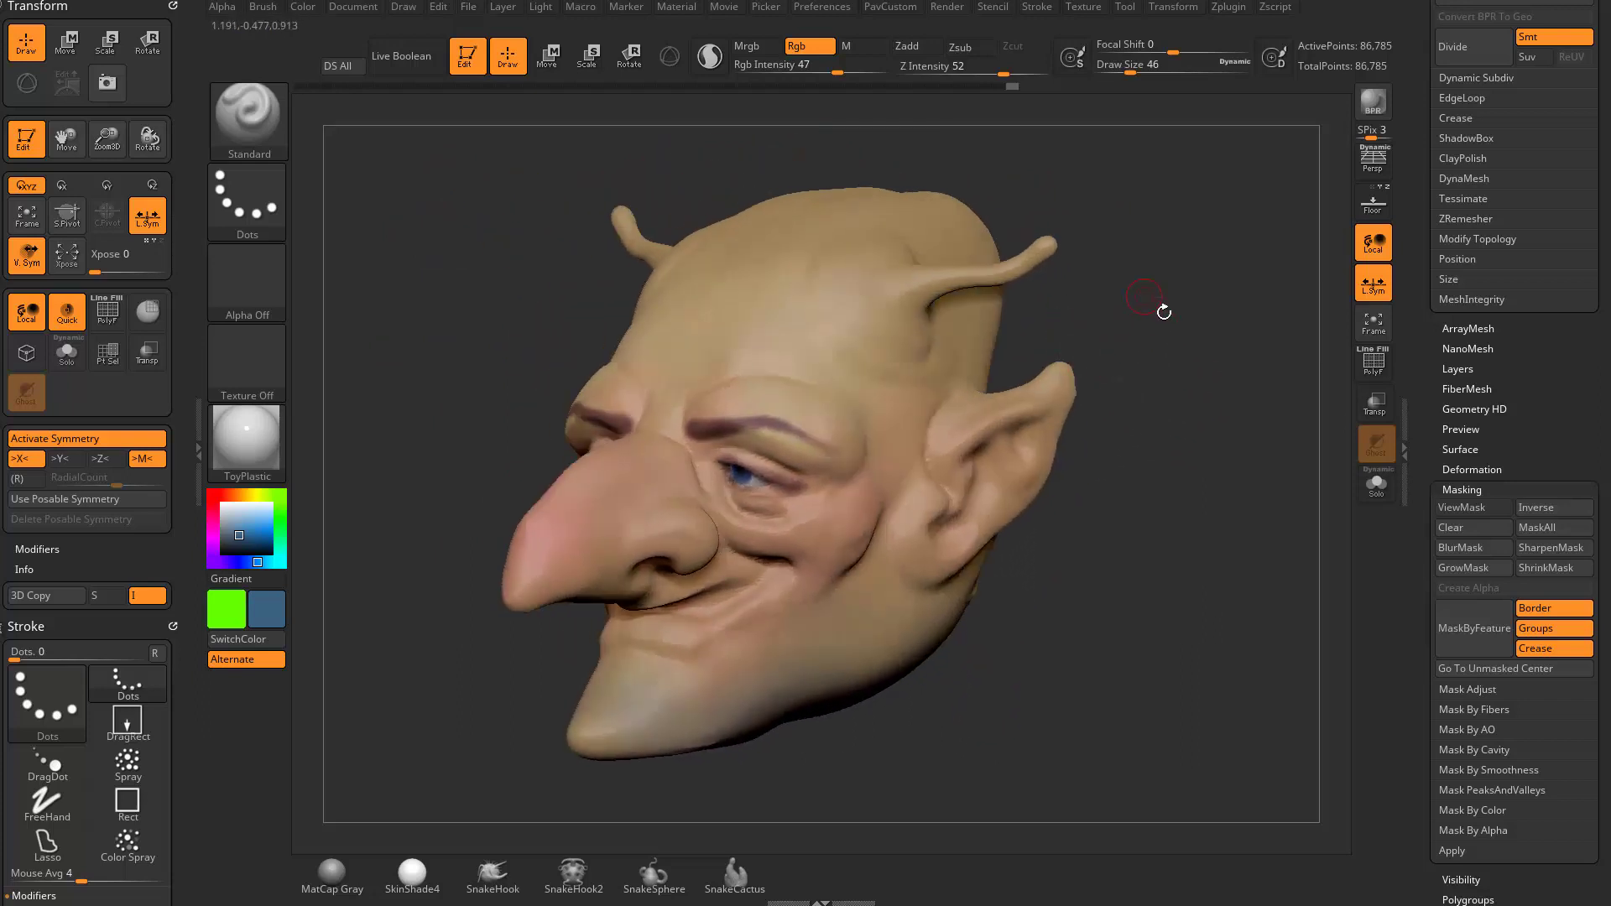
pyautogui.moveTo(1202, 368)
pyautogui.mouseDown()
pyautogui.moveTo(1177, 338)
pyautogui.moveTo(1161, 349)
pyautogui.moveTo(1203, 349)
pyautogui.mouseUp()
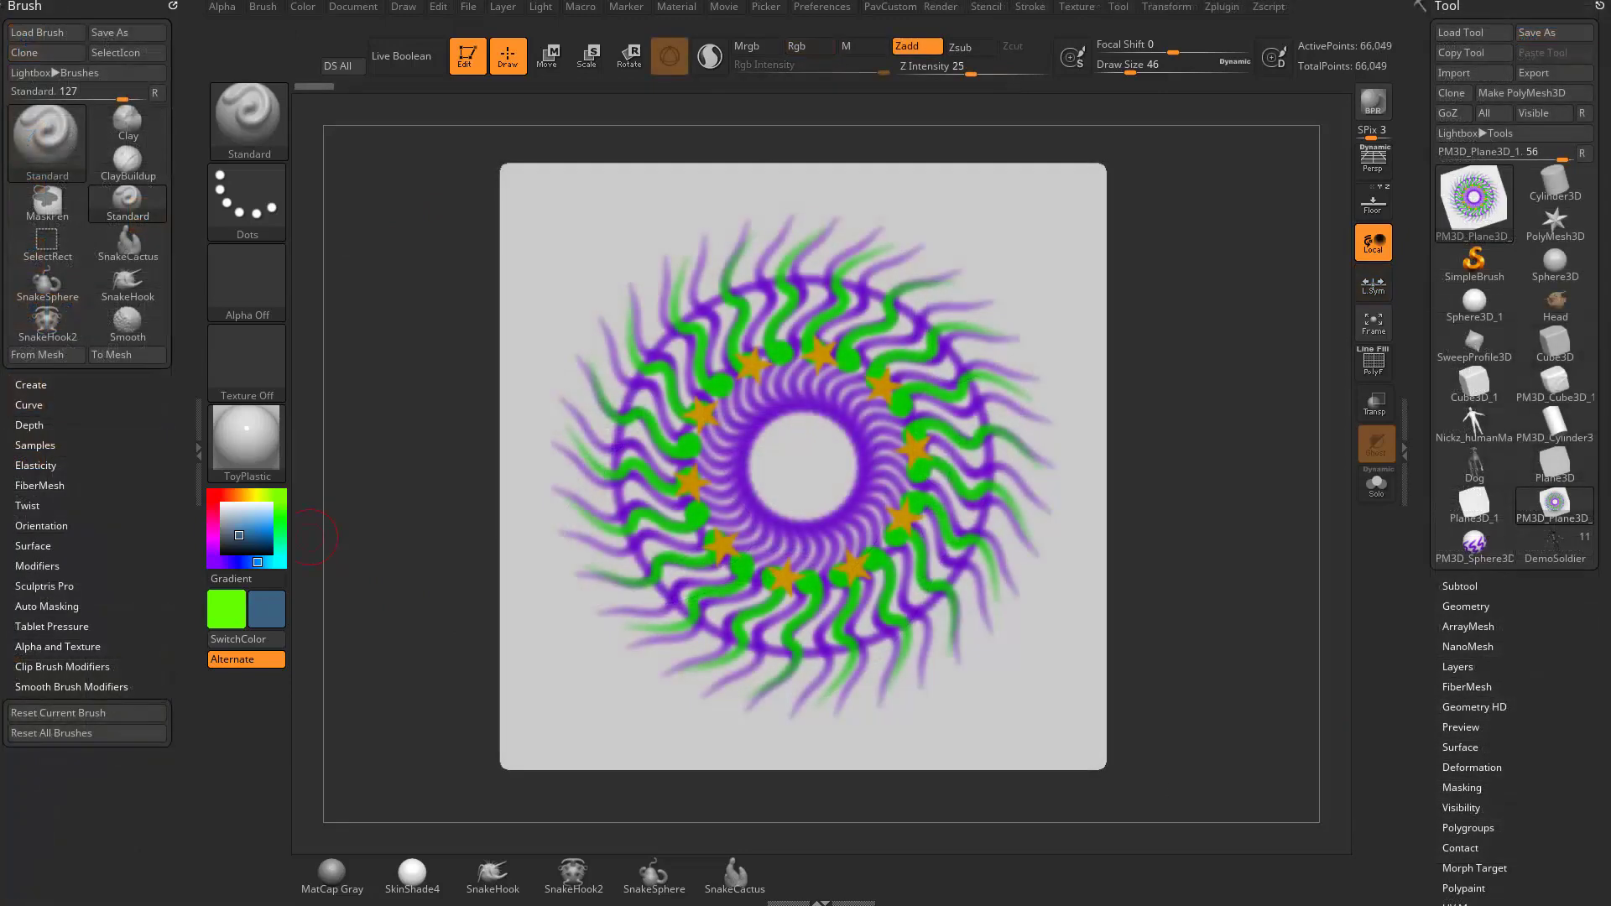
# - Set the brush to paint Rgb only, without Zadd, at draw size 56 on the radial pattern plane, and pick a neutral mid grey
pyautogui.keyDown('shift'); pyautogui.moveTo(1223, 288); pyautogui.dragTo(1212, 290); pyautogui.keyUp('shift')
pyautogui.press('s')
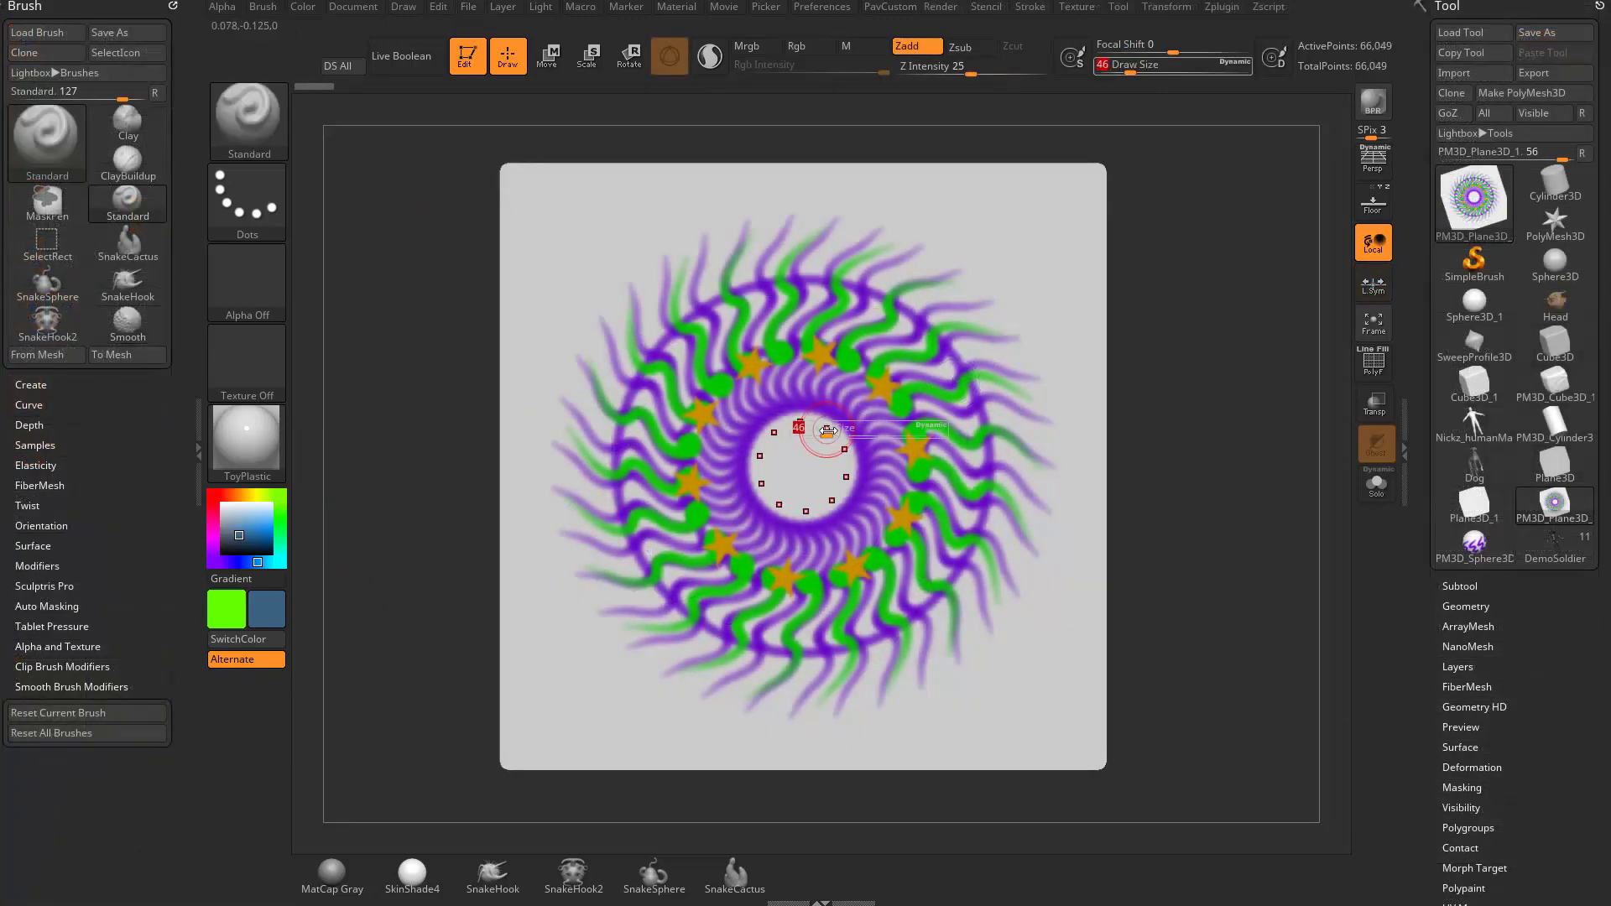
pyautogui.moveTo(825, 430); pyautogui.dragTo(836, 430)
pyautogui.press('s')
pyautogui.moveTo(854, 367); pyautogui.dragTo(848, 367)
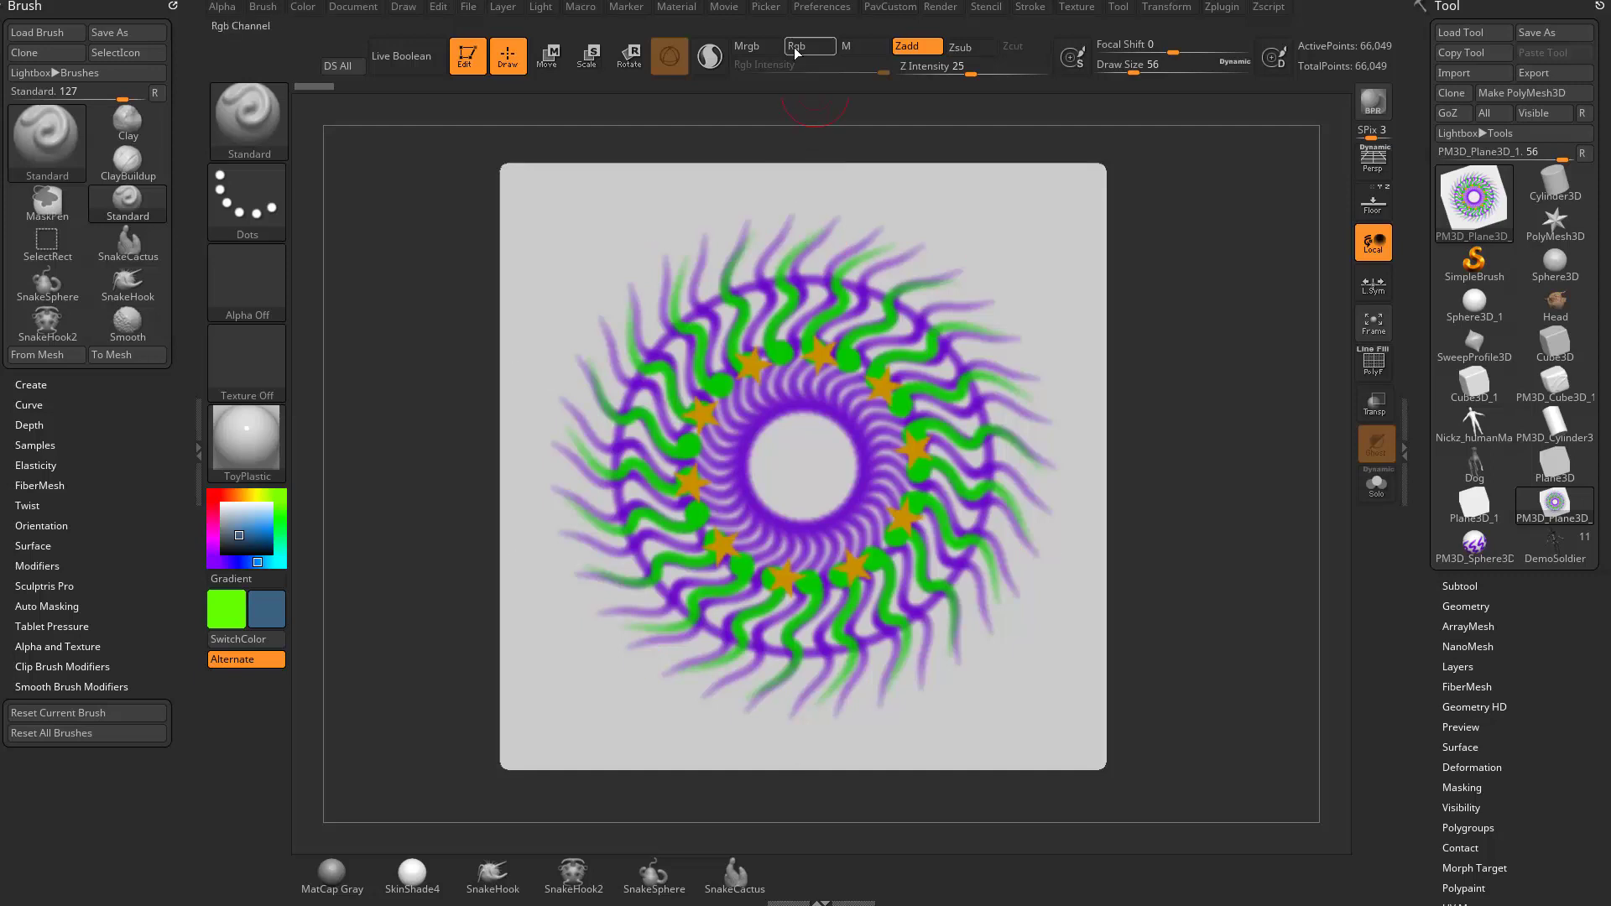
pyautogui.click(796, 47)
pyautogui.click(910, 47)
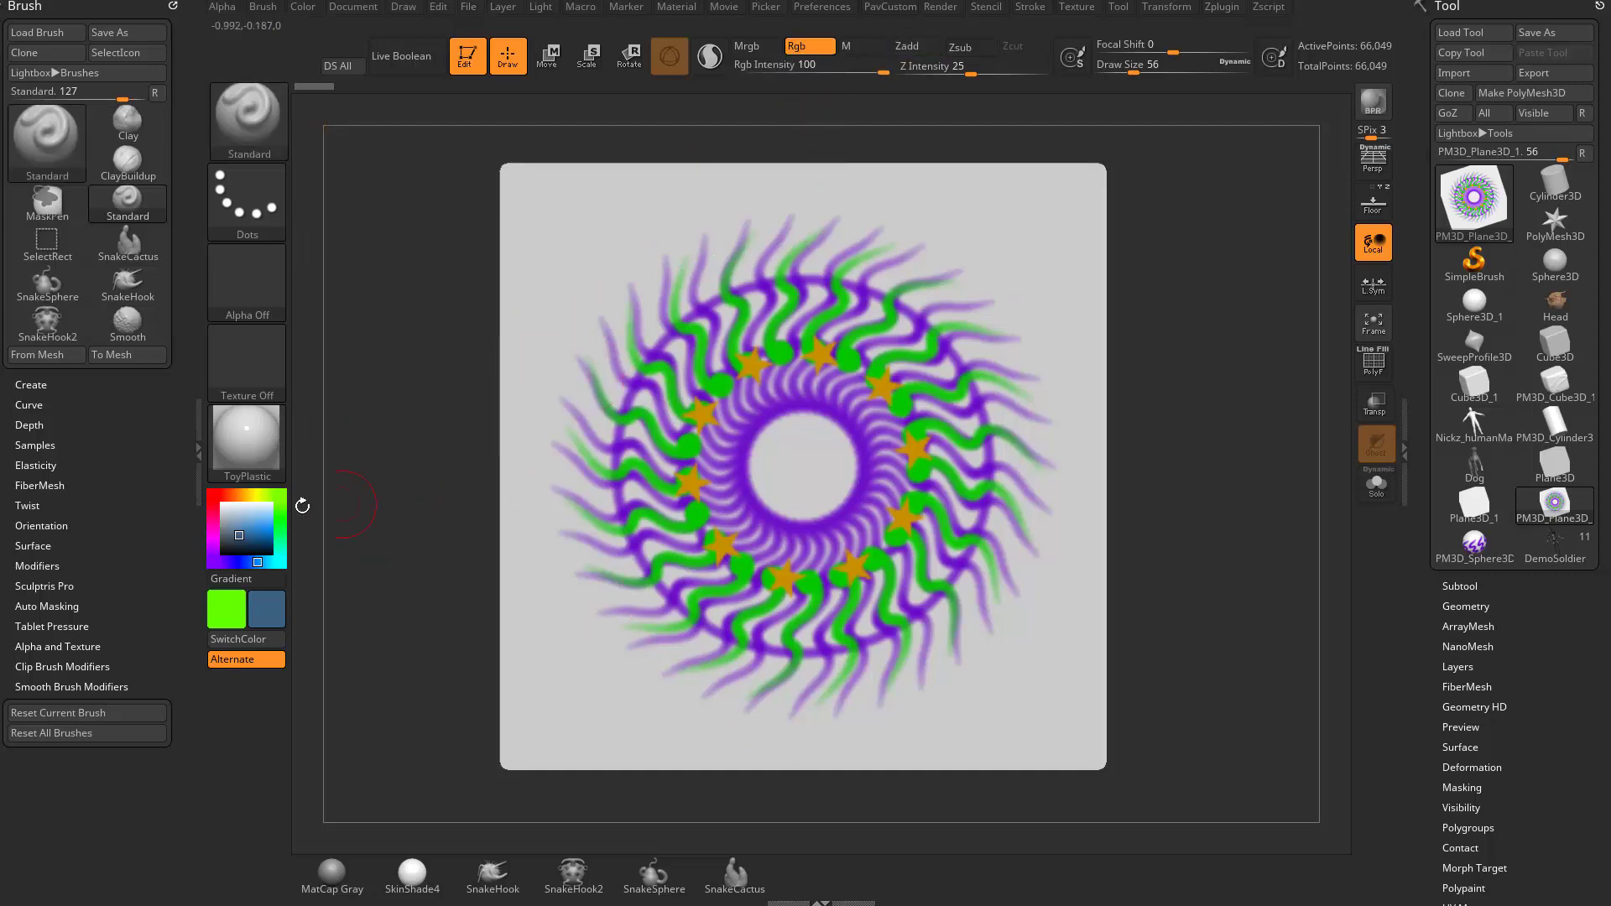
pyautogui.click(260, 525)
pyautogui.moveTo(259, 526); pyautogui.dragTo(257, 524)
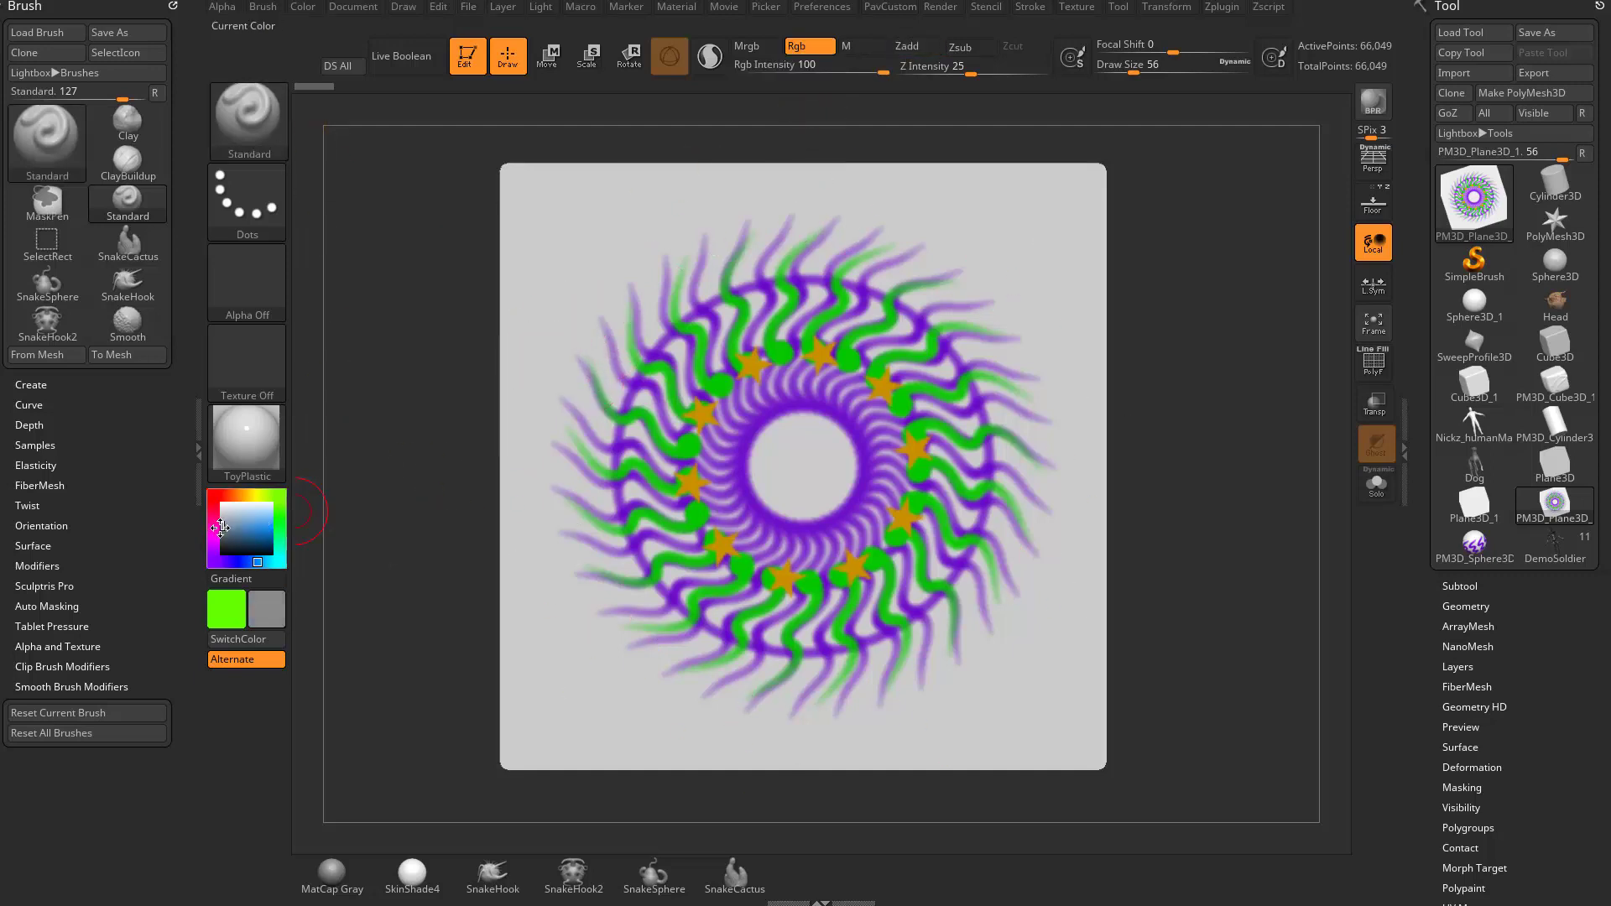
# - Try grey radial strokes across the pattern at Rgb Intensity 100, reducing the draw size to 20, and undo each stroke
pyautogui.moveTo(579, 287)
pyautogui.mouseDown()
pyautogui.moveTo(663, 390)
pyautogui.moveTo(602, 332)
pyautogui.moveTo(641, 370)
pyautogui.mouseUp()
pyautogui.hotkey('ctrl', 'z')
pyautogui.press('s')
pyautogui.moveTo(592, 304)
pyautogui.mouseDown()
pyautogui.moveTo(677, 413)
pyautogui.moveTo(598, 334)
pyautogui.moveTo(739, 436)
pyautogui.mouseUp()
pyautogui.hotkey('ctrl', 'z')
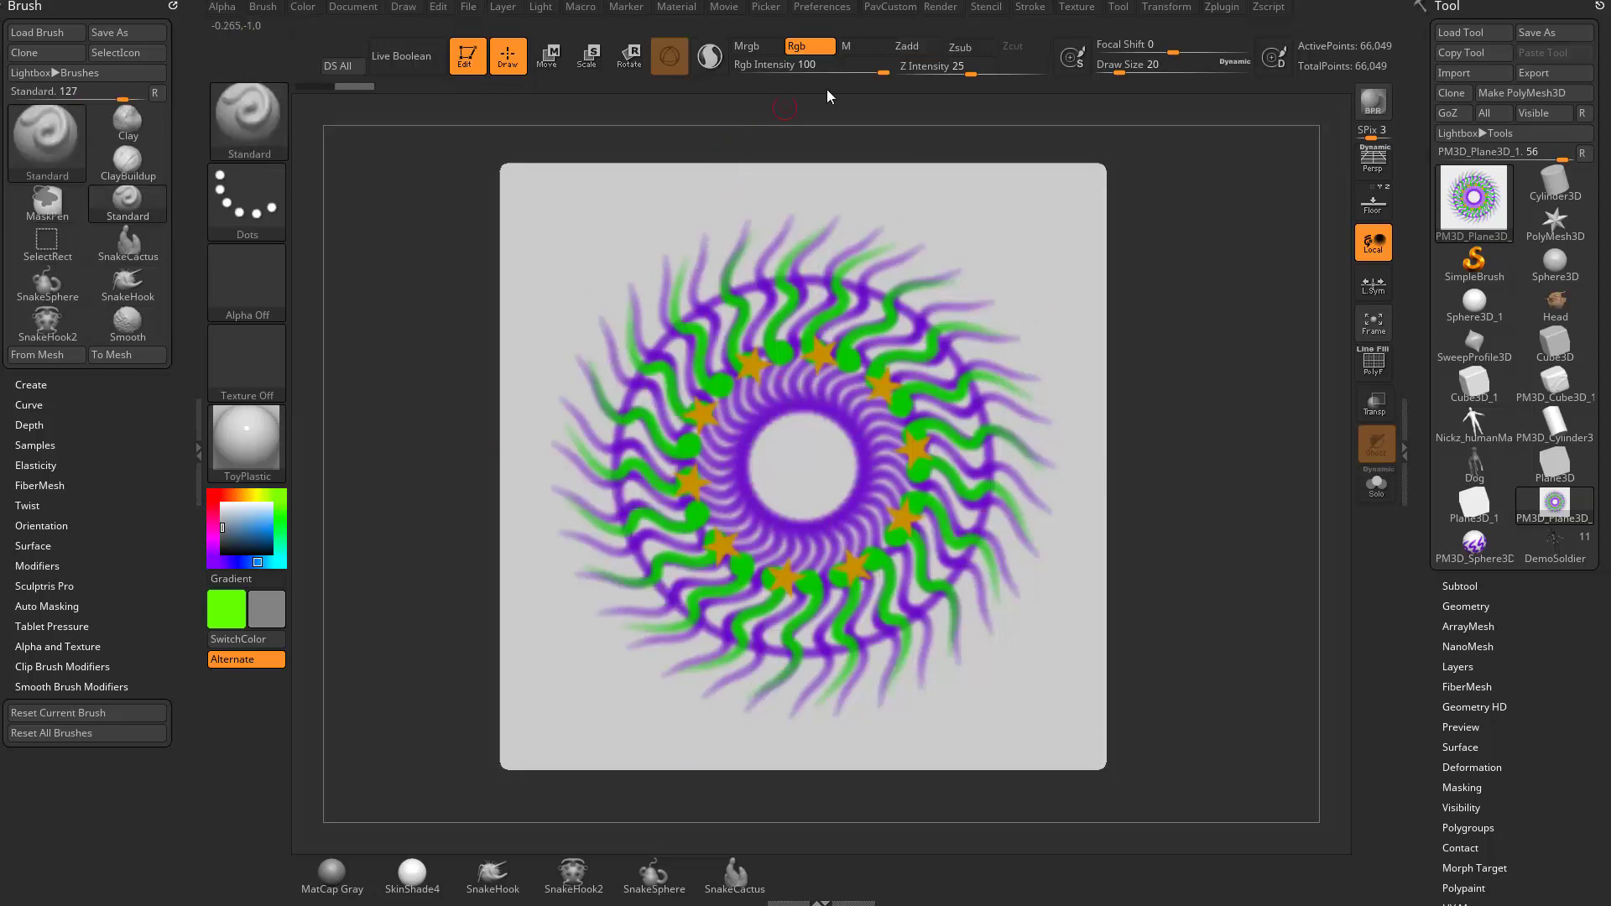
# - Lower Rgb Intensity to 17, try a grey radial stroke at draw size 31, and undo it
pyautogui.click(797, 67)
pyautogui.press('s')
pyautogui.moveTo(652, 348)
pyautogui.mouseDown()
pyautogui.moveTo(738, 419)
pyautogui.moveTo(808, 431)
pyautogui.mouseUp()
pyautogui.hotkey('ctrl', 'z')
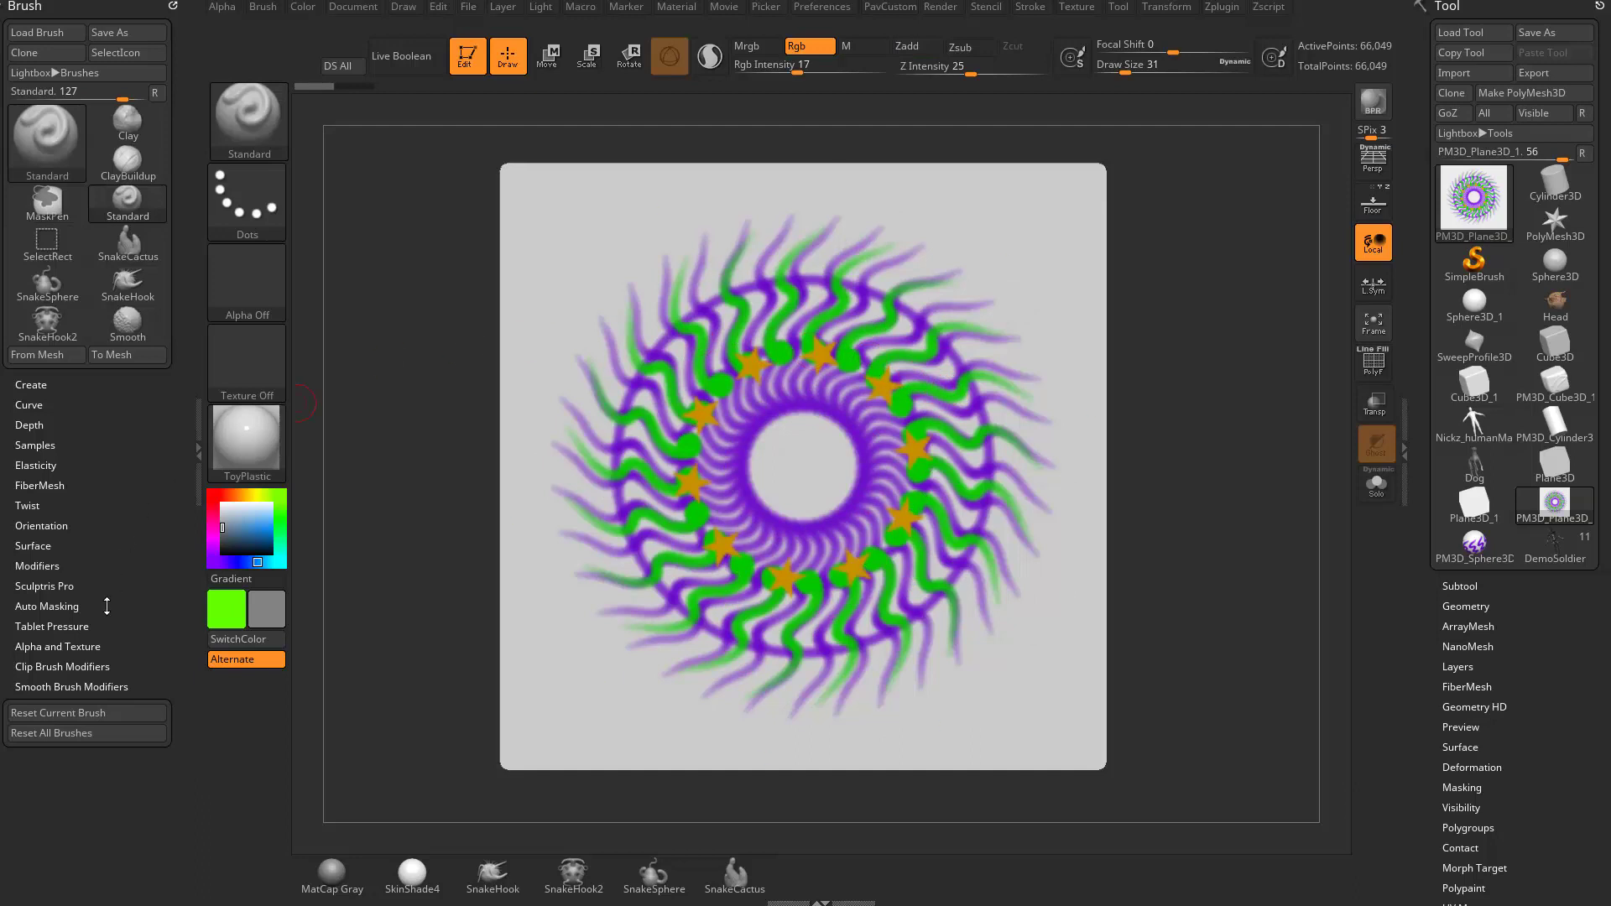
# - Set the brush's Polypaint Mode to 2 (Colorize), try a grey radial stroke at Rgb Intensity 100, and undo it
pyautogui.click(67, 644)
pyautogui.moveTo(93, 581); pyautogui.dragTo(91, 508)
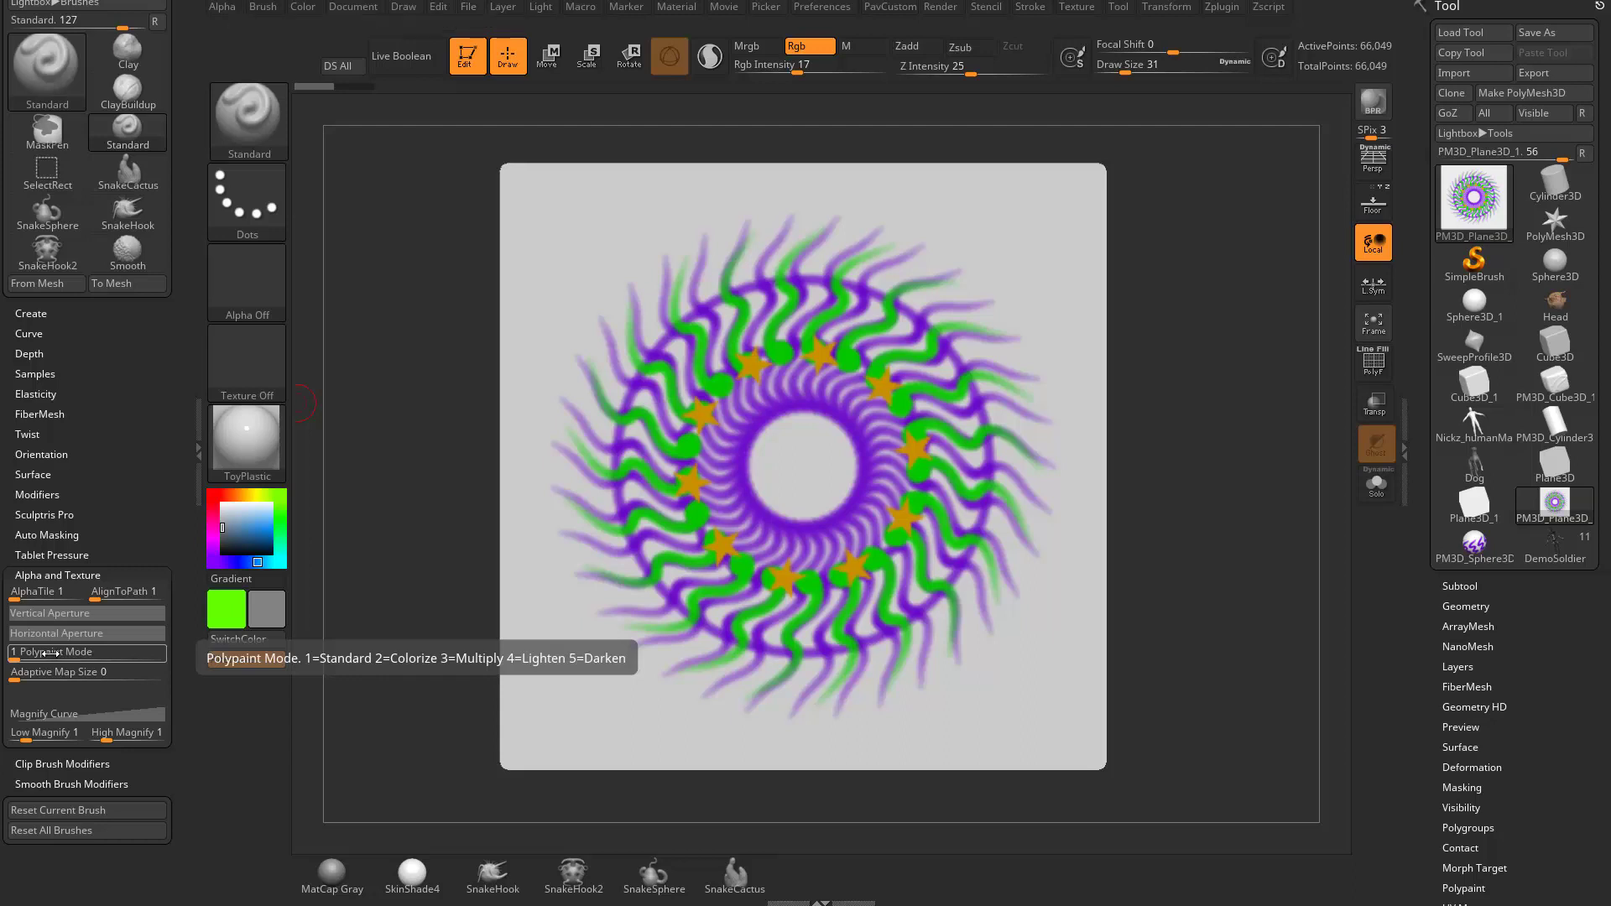
pyautogui.moveTo(21, 653); pyautogui.dragTo(46, 653)
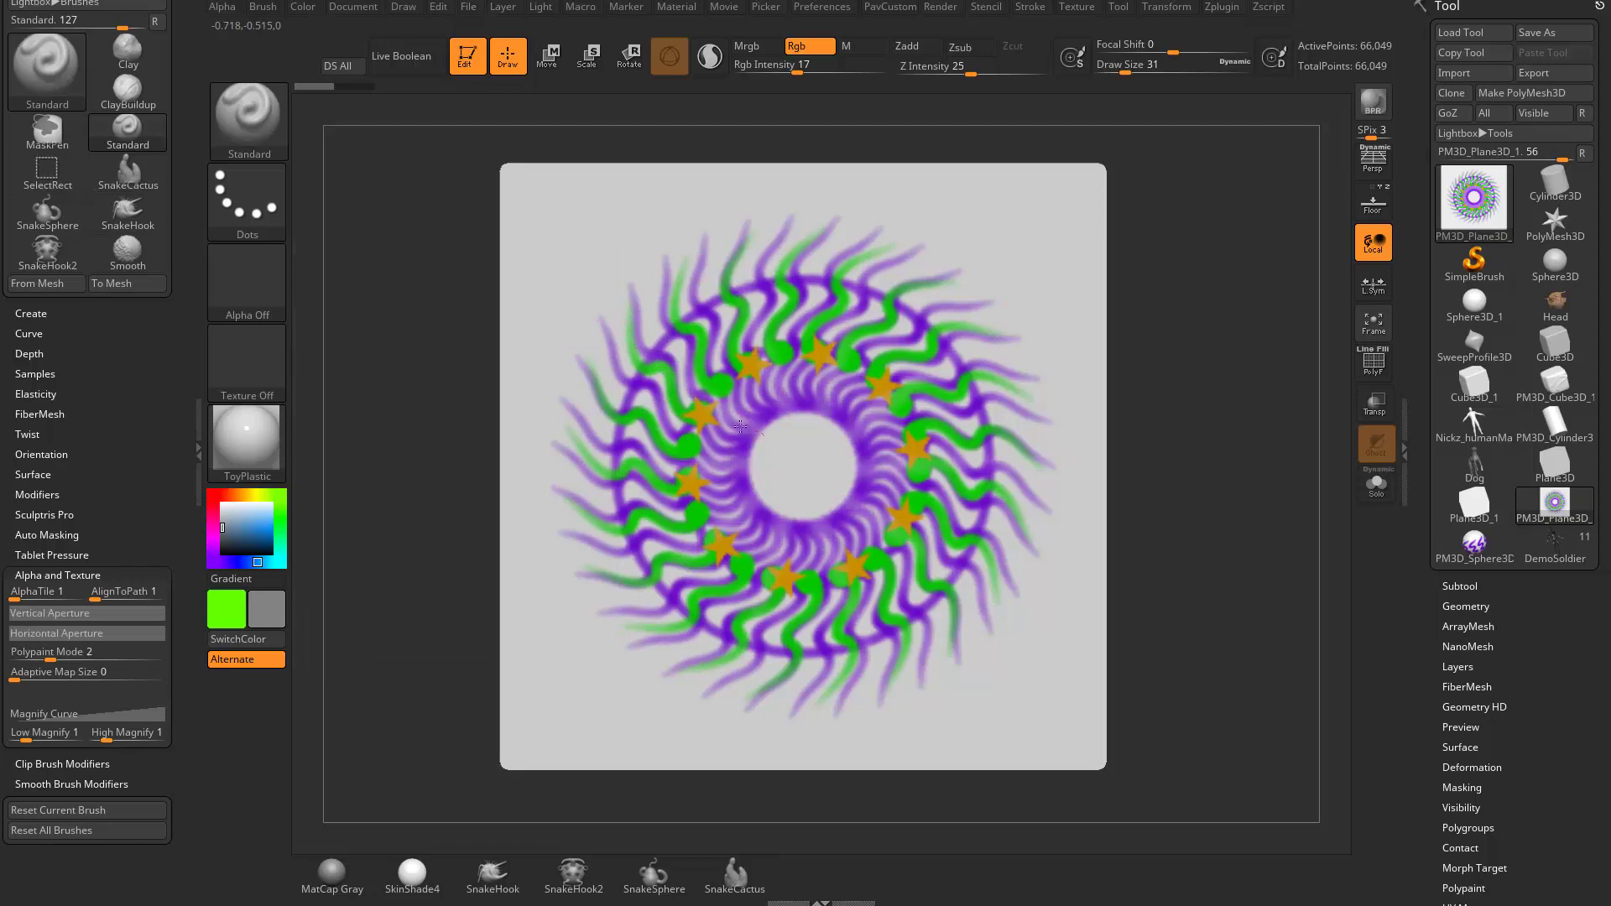
pyautogui.moveTo(800, 66); pyautogui.dragTo(889, 65)
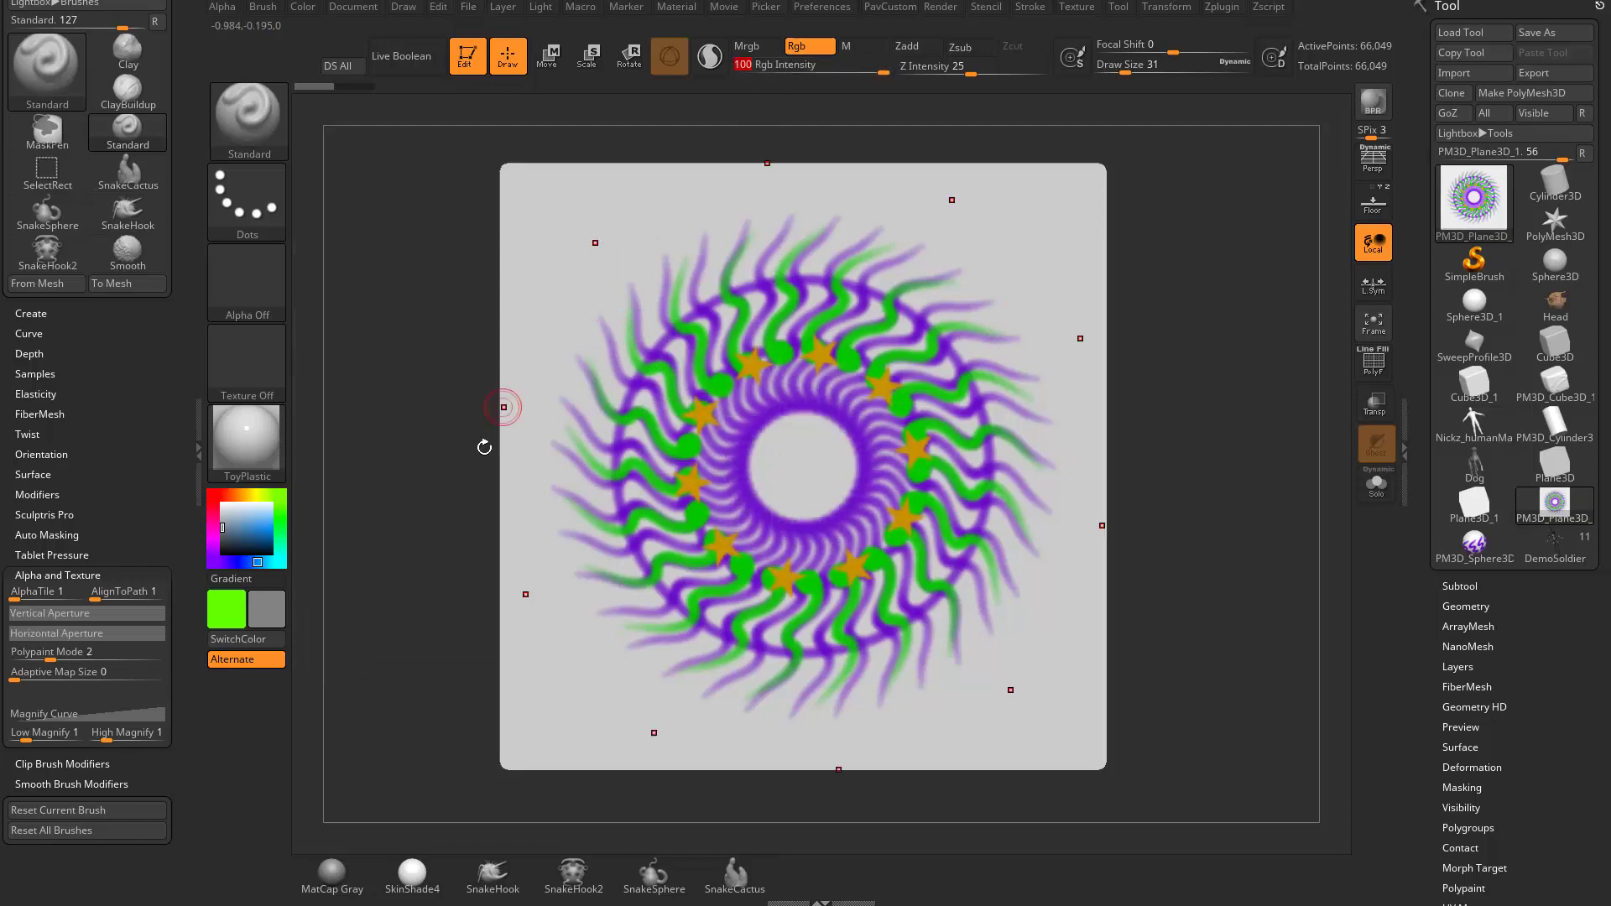
pyautogui.keyDown('alt'); pyautogui.moveTo(594, 371); pyautogui.dragTo(853, 470); pyautogui.keyUp('alt')
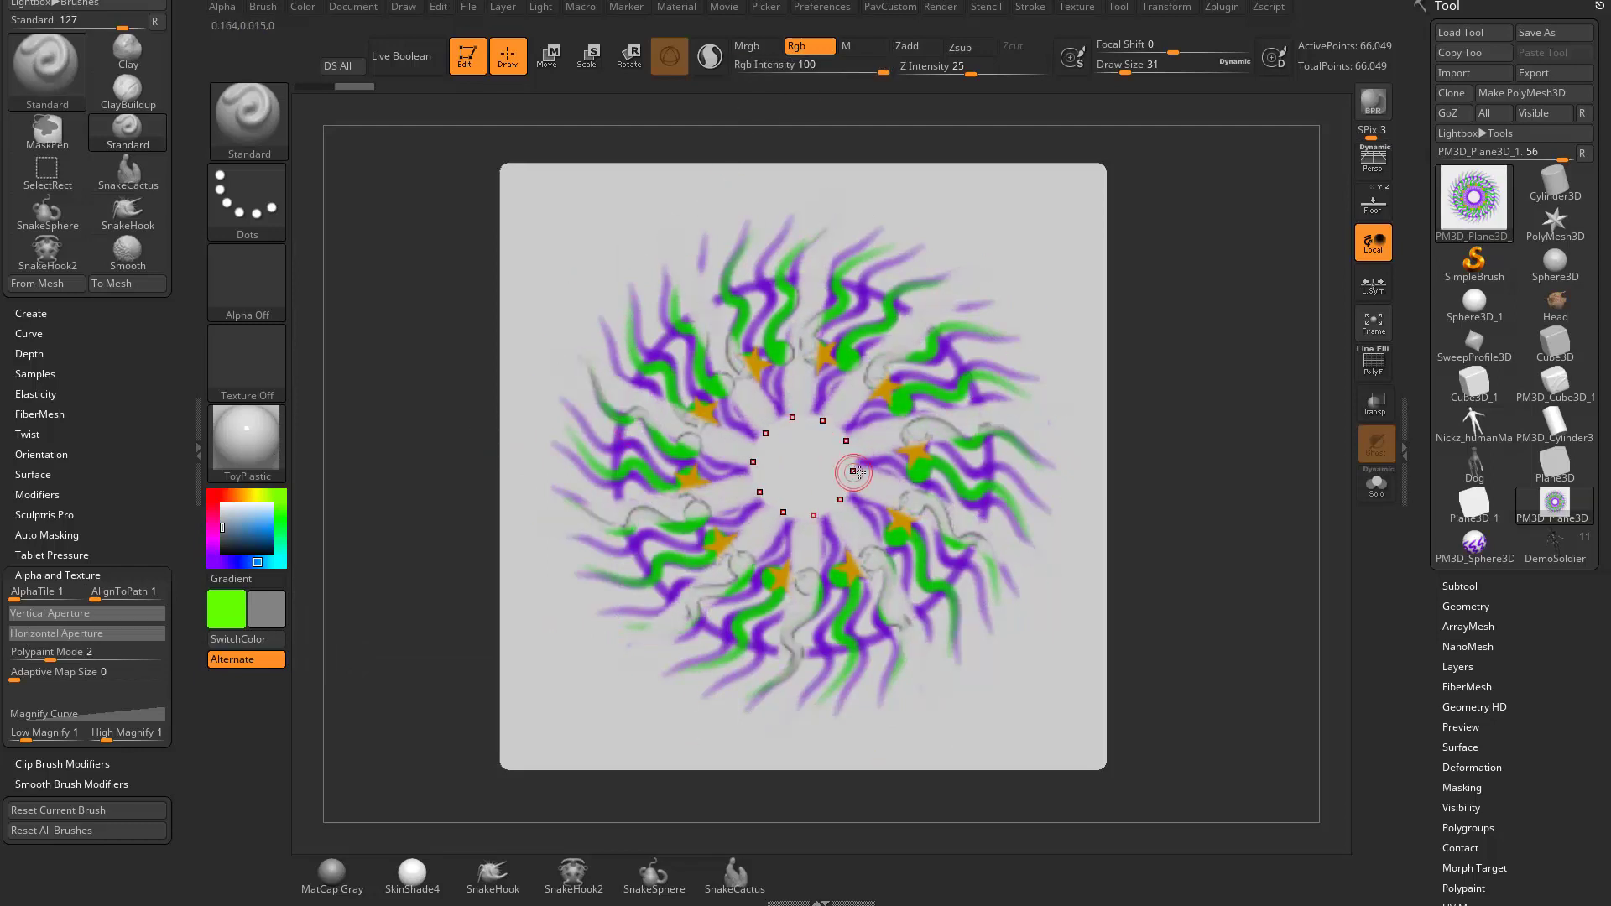
pyautogui.hotkey('ctrl', 'z')
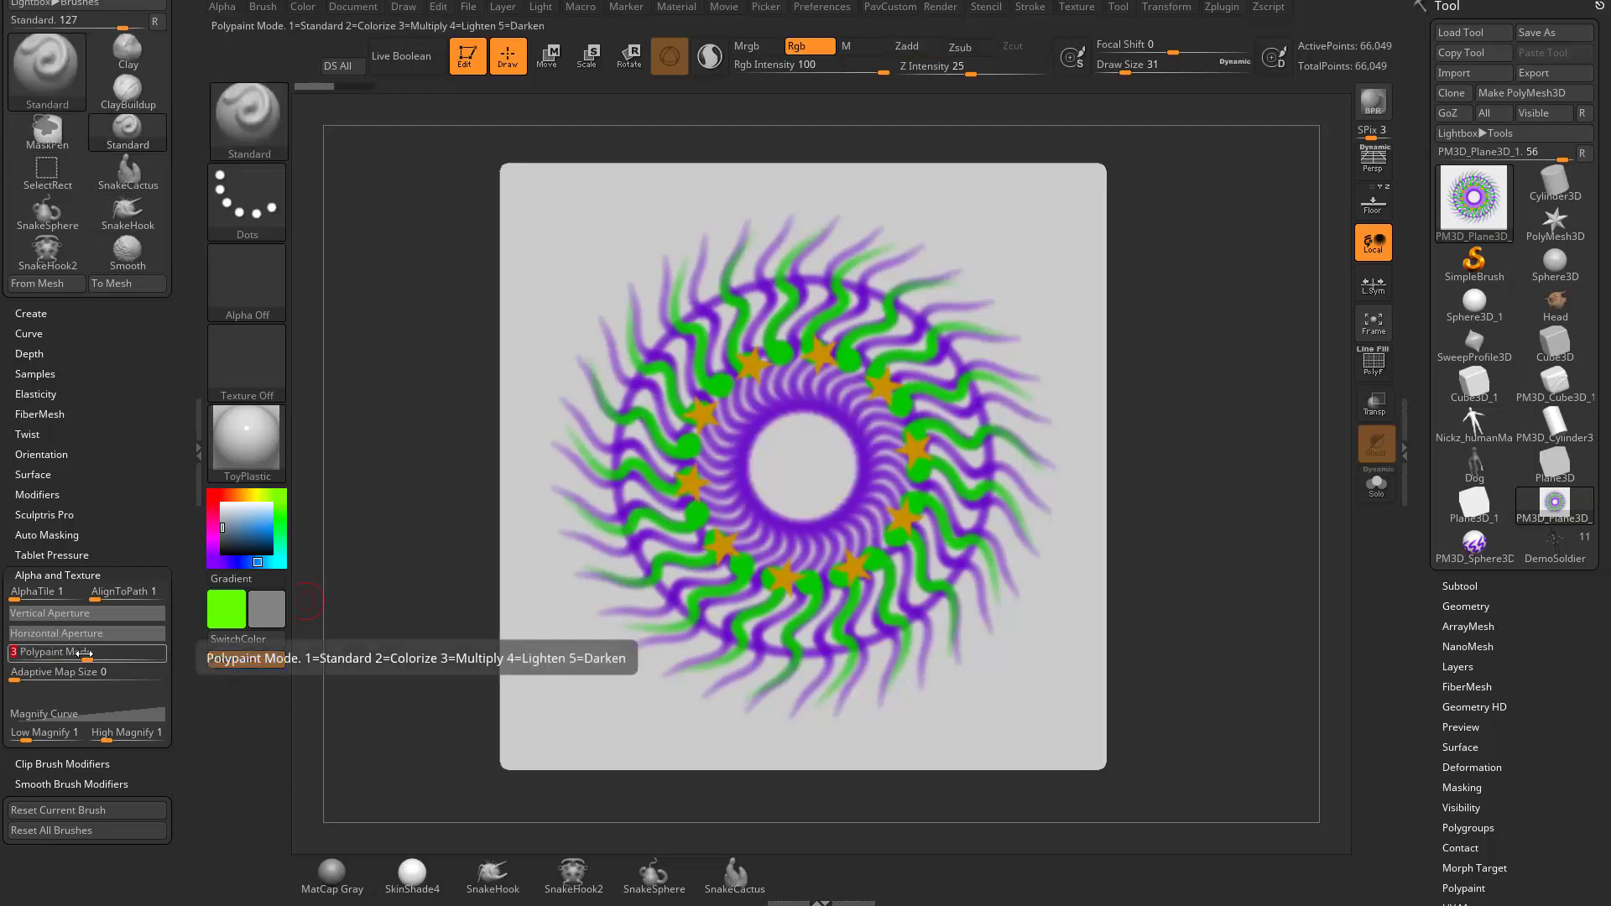
# - Try grey radial strokes with Polypaint Mode 3 (Multiply) and mode 4 (Lighten), undoing each one
pyautogui.moveTo(576, 309)
pyautogui.mouseDown()
pyautogui.moveTo(745, 426)
pyautogui.moveTo(671, 369)
pyautogui.mouseUp()
pyautogui.hotkey('ctrl', 'z')
pyautogui.click(123, 656)
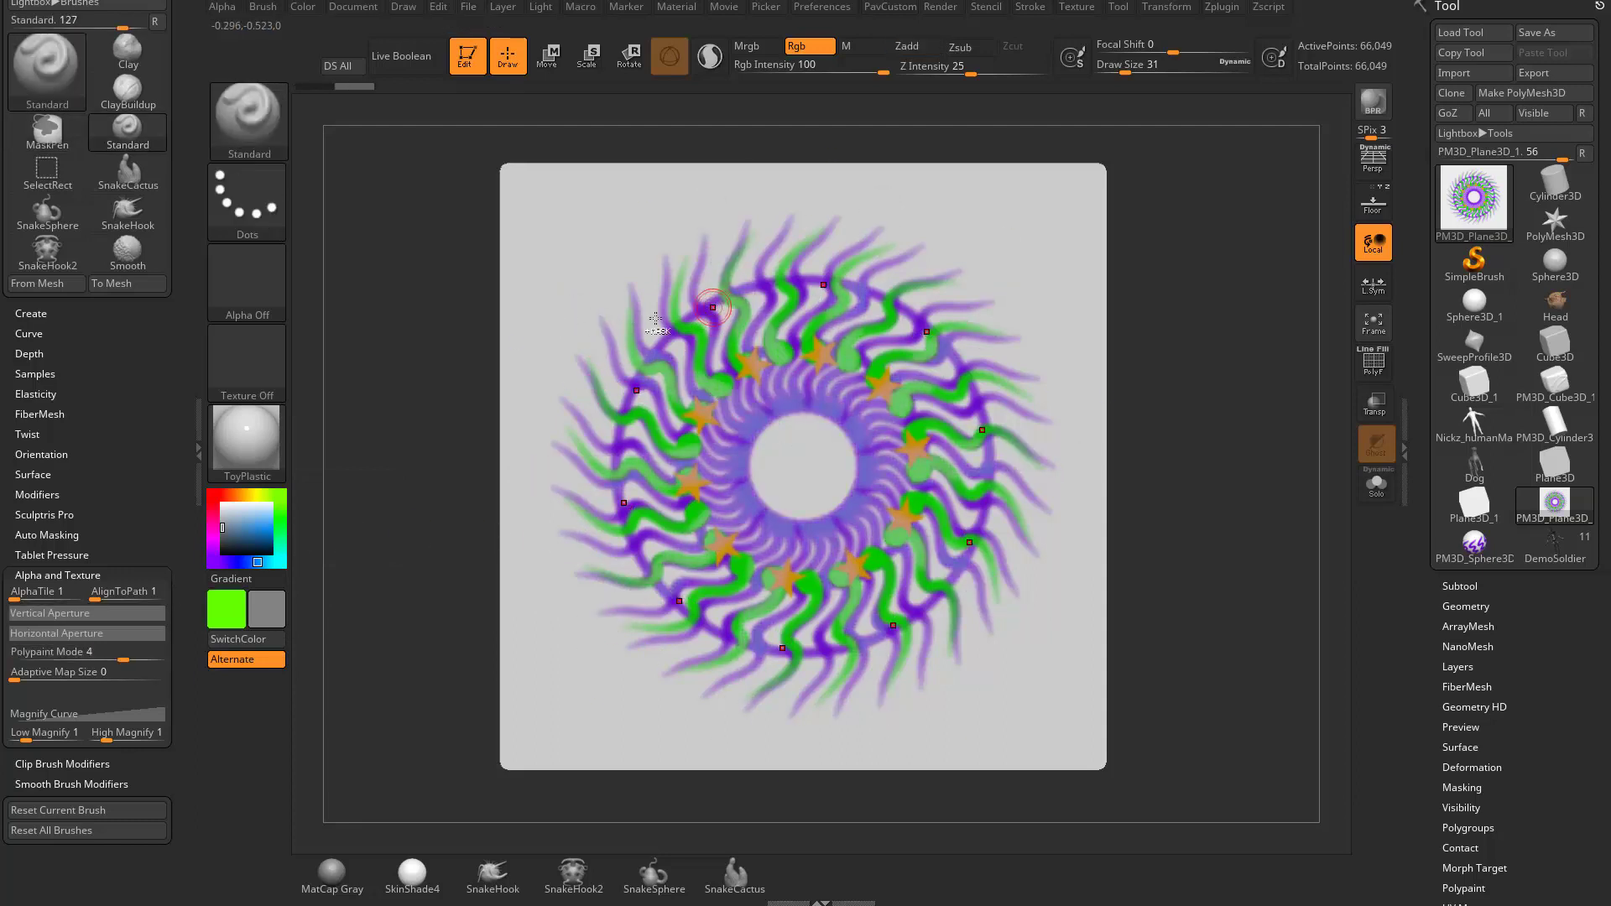
pyautogui.hotkey('ctrl', 'z')
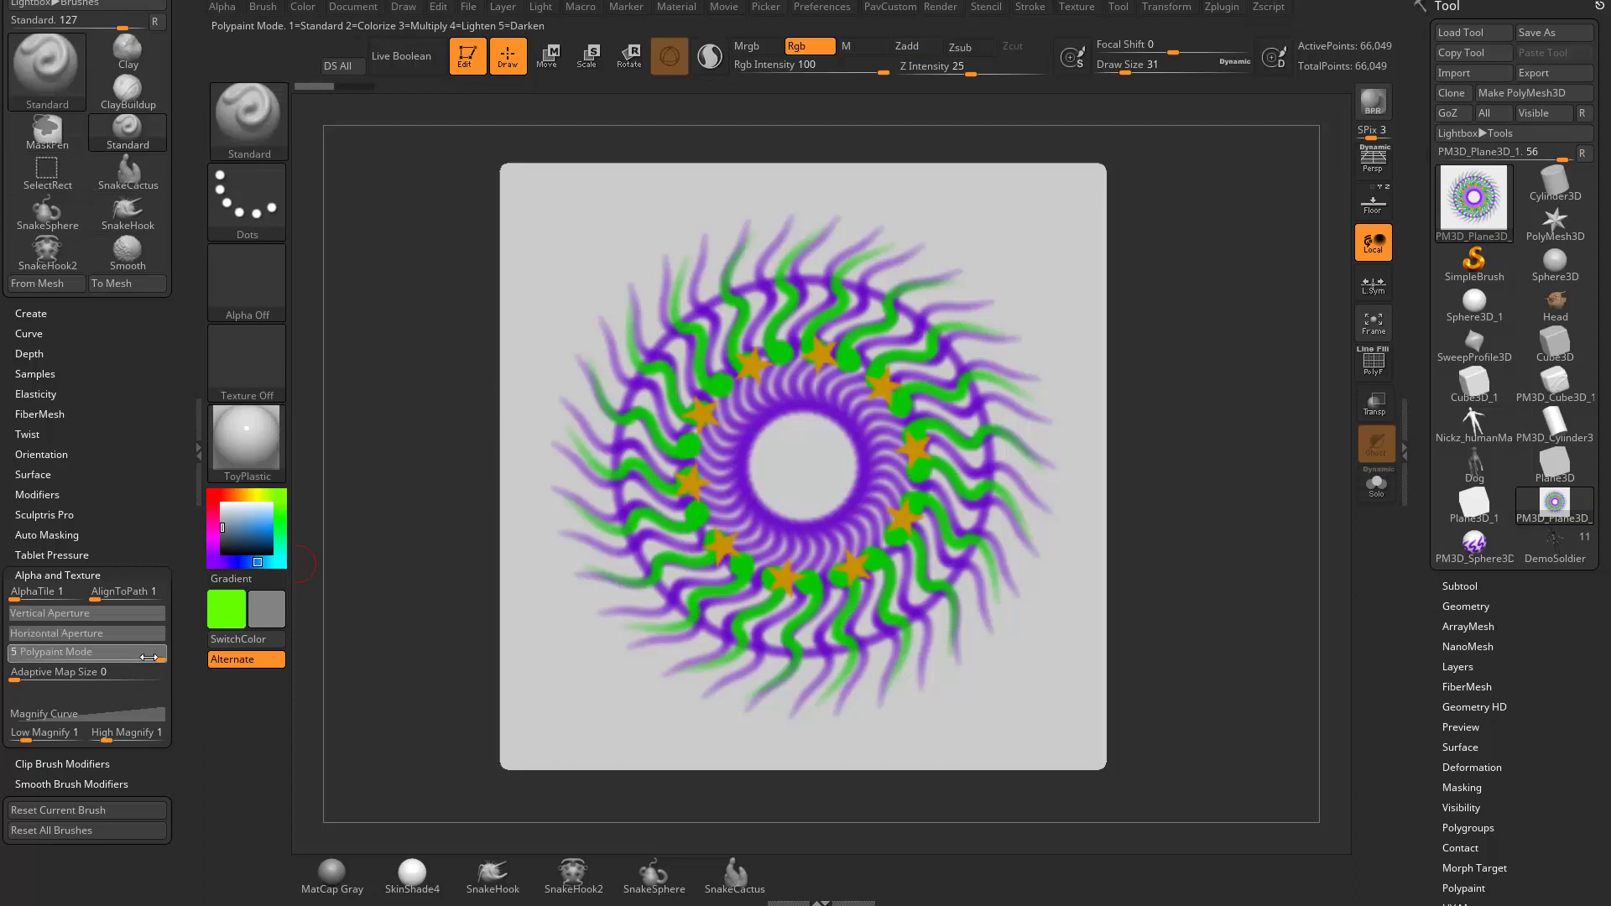
# - Set Polypaint Mode to 5 (Darken), try a grey stroke across the radial pattern, and undo it
pyautogui.click(148, 658)
pyautogui.moveTo(606, 339)
pyautogui.mouseDown()
pyautogui.moveTo(755, 419)
pyautogui.moveTo(849, 310)
pyautogui.mouseUp()
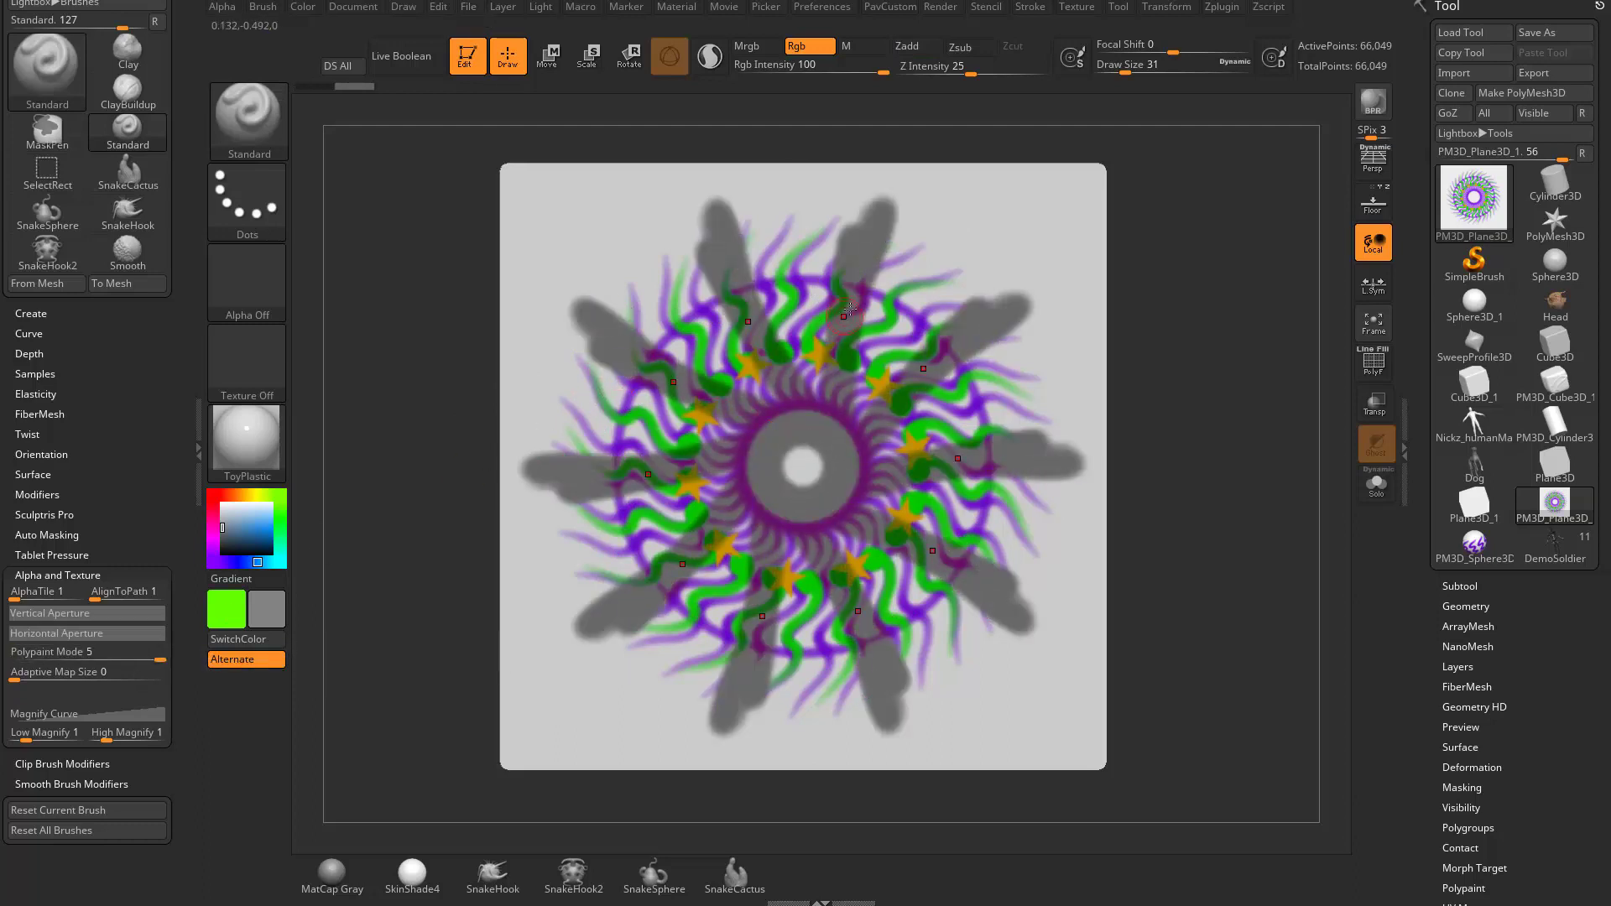
pyautogui.hotkey('ctrl', 'z')
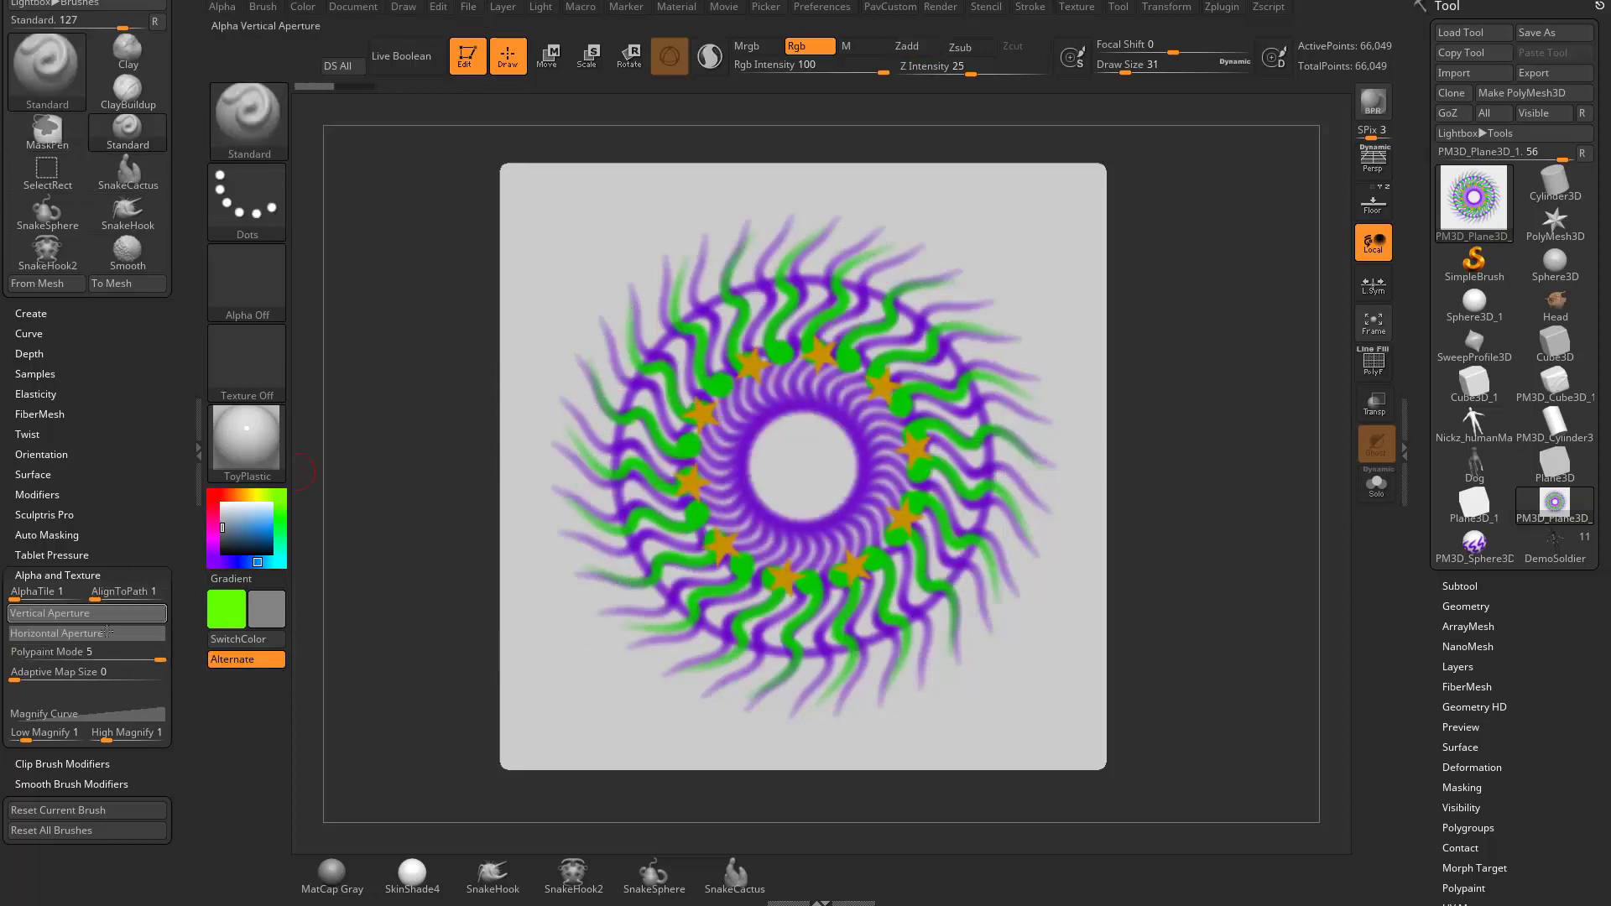
# - Return Polypaint Mode to 1 (Standard) and try grey radial strokes over the pattern, including one at draw size 35
pyautogui.click(20, 657)
pyautogui.moveTo(567, 333)
pyautogui.mouseDown()
pyautogui.moveTo(644, 406)
pyautogui.moveTo(742, 456)
pyautogui.mouseUp()
pyautogui.hotkey('ctrl', 'z')
pyautogui.moveTo(173, 505); pyautogui.dragTo(188, 591)
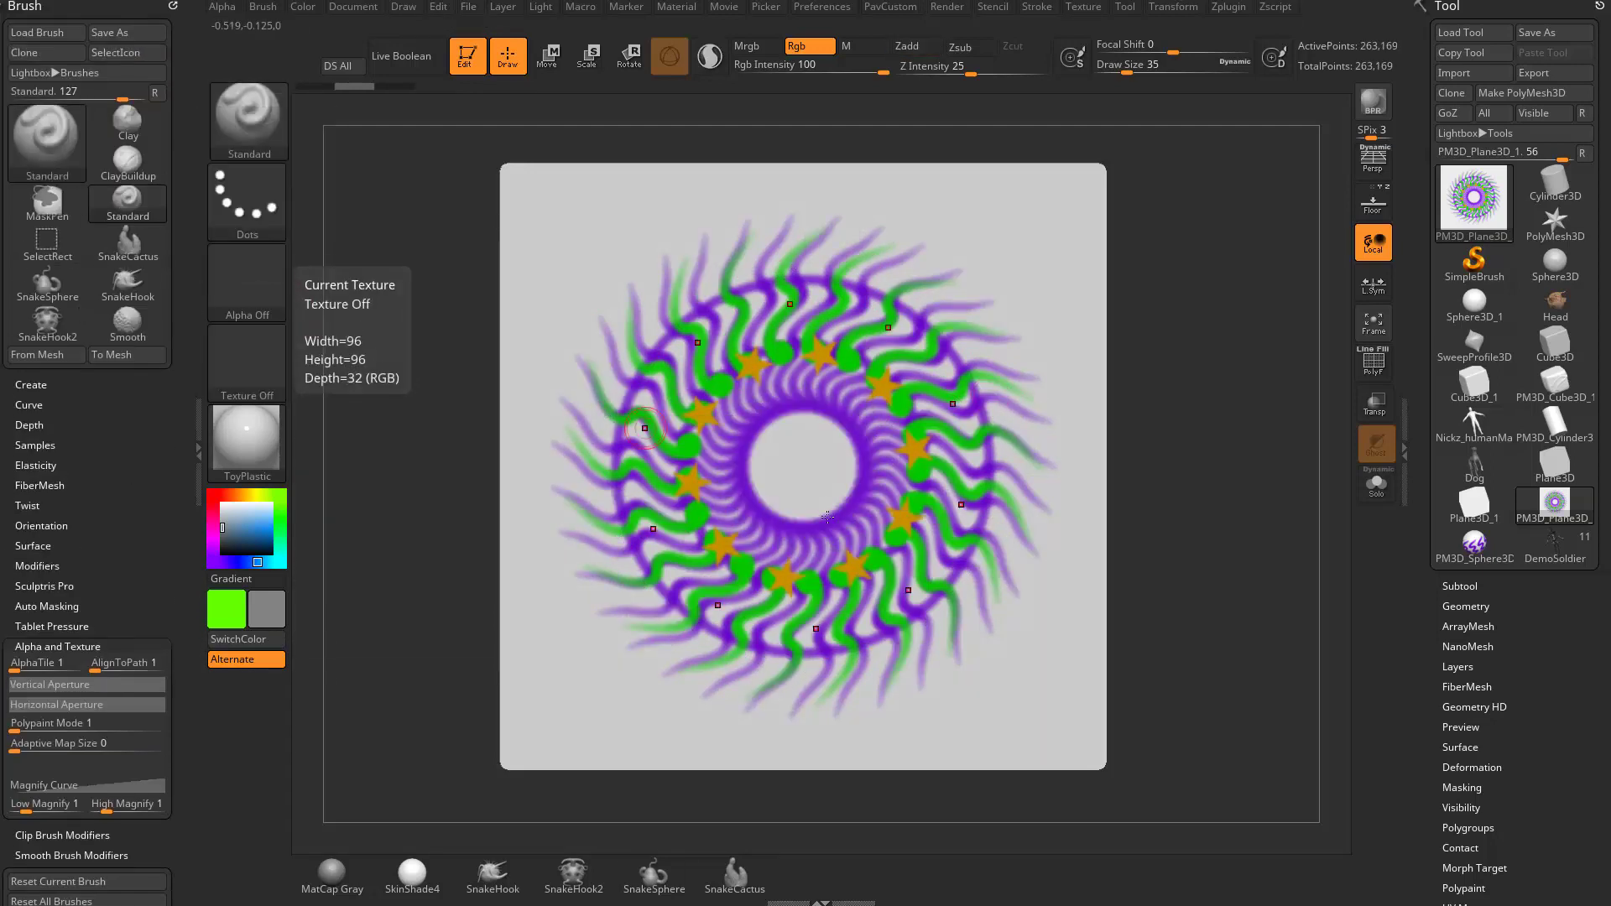
pyautogui.moveTo(645, 428); pyautogui.dragTo(733, 458)
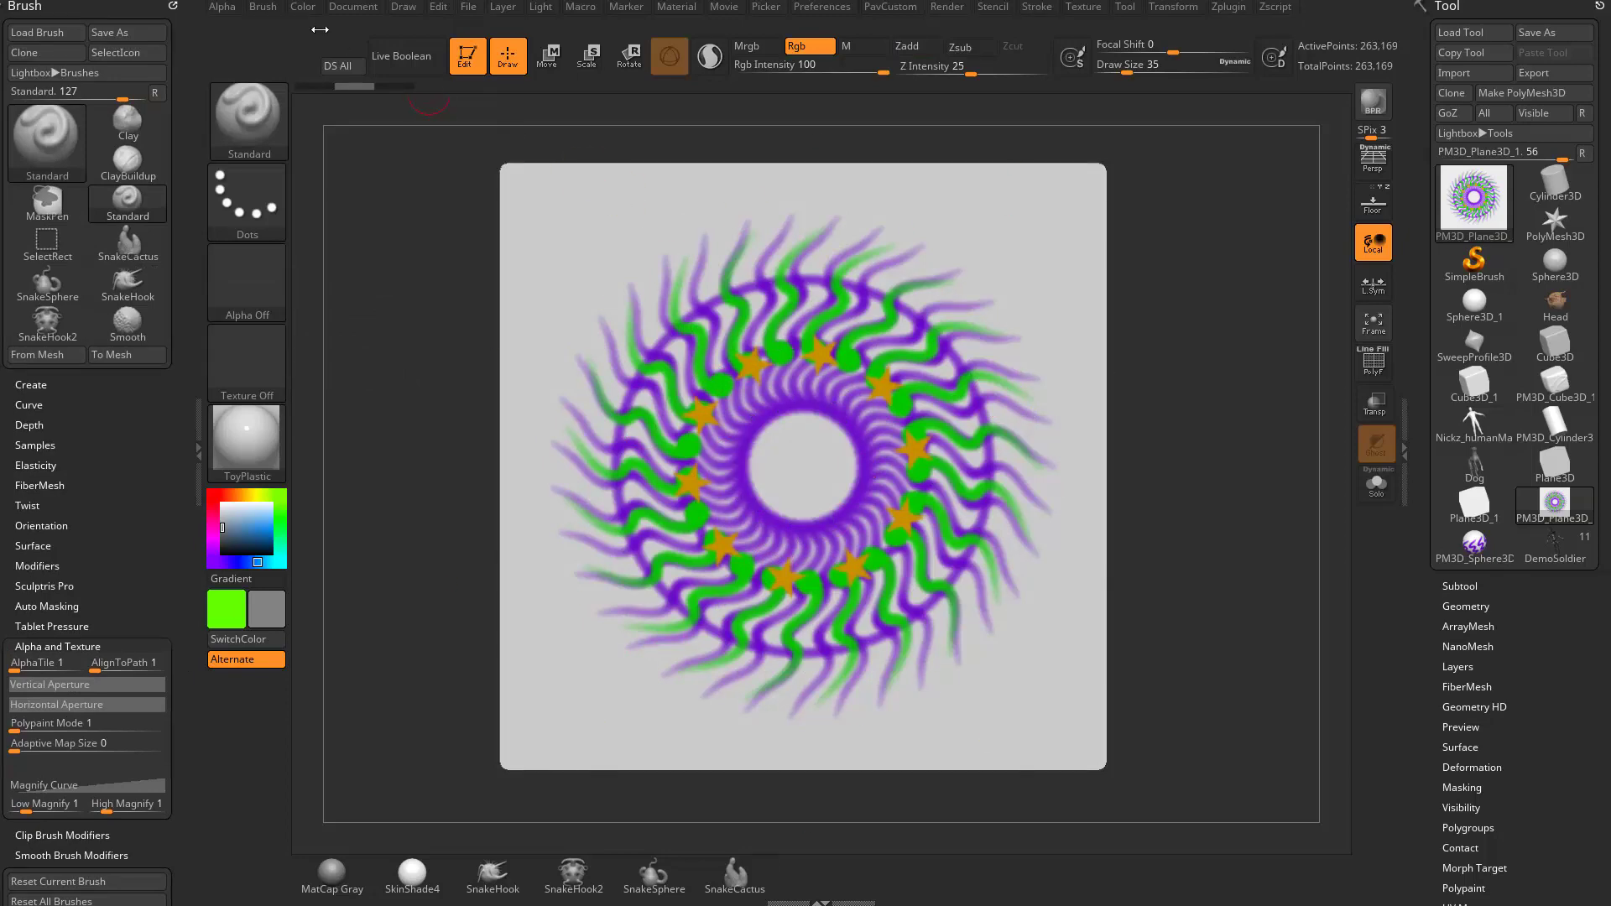
# - Dock the Alpha settings beside the canvas with Modify expanded, and assign the white square ~BrushAlpha to the Standard brush
pyautogui.click(227, 6)
pyautogui.moveTo(217, 30); pyautogui.dragTo(75, 24)
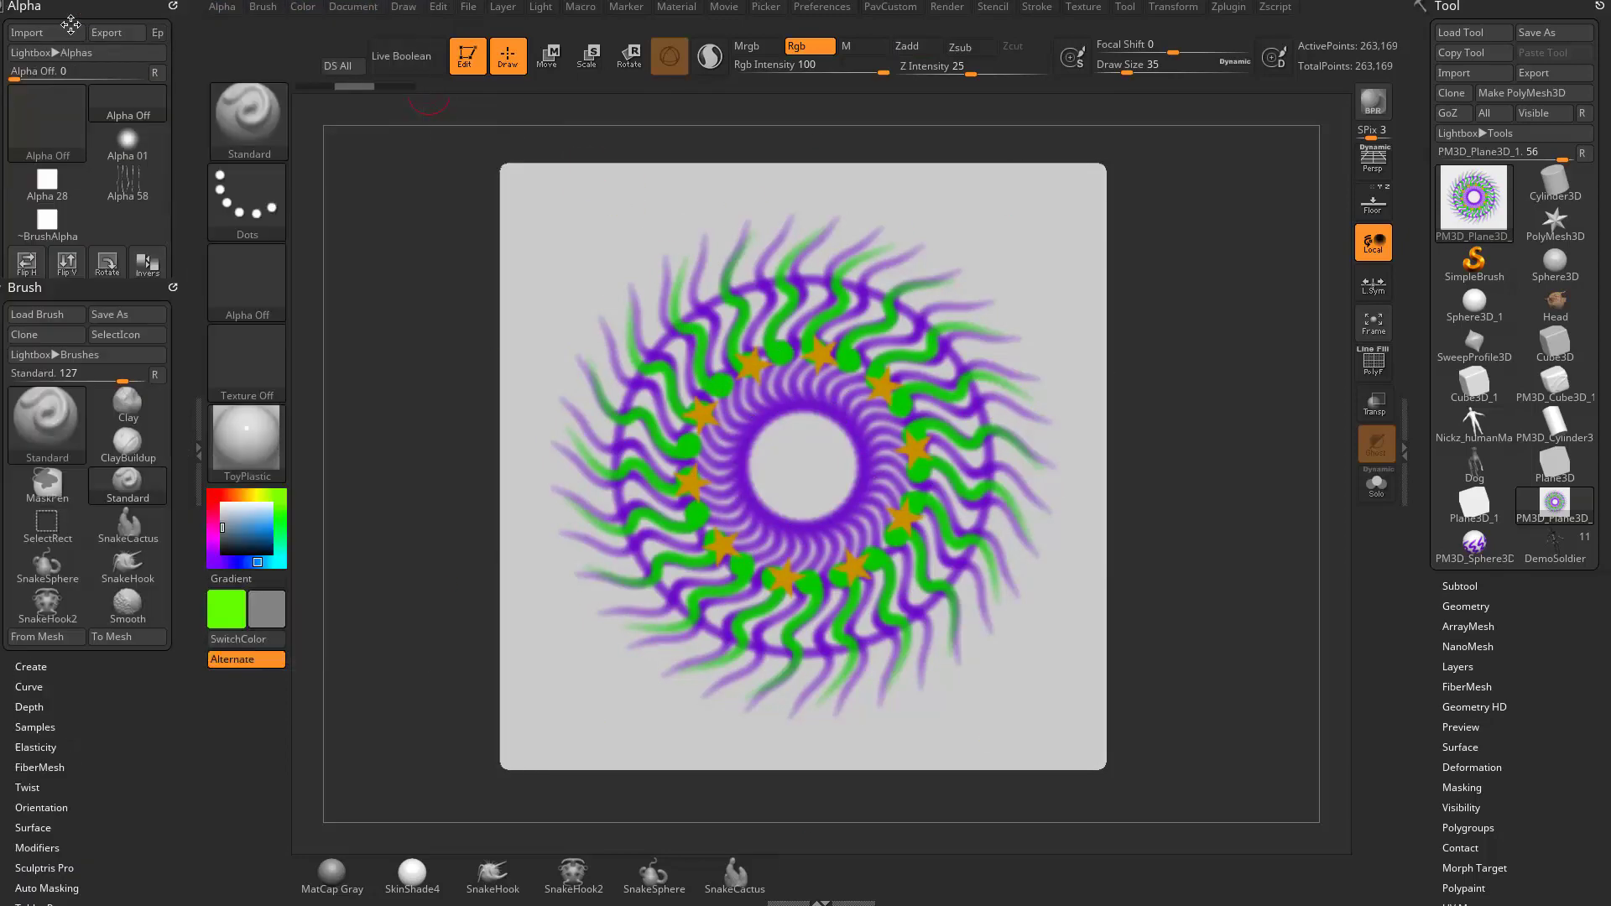
pyautogui.keyDown('shift'); pyautogui.click(39, 324); pyautogui.keyUp('shift')
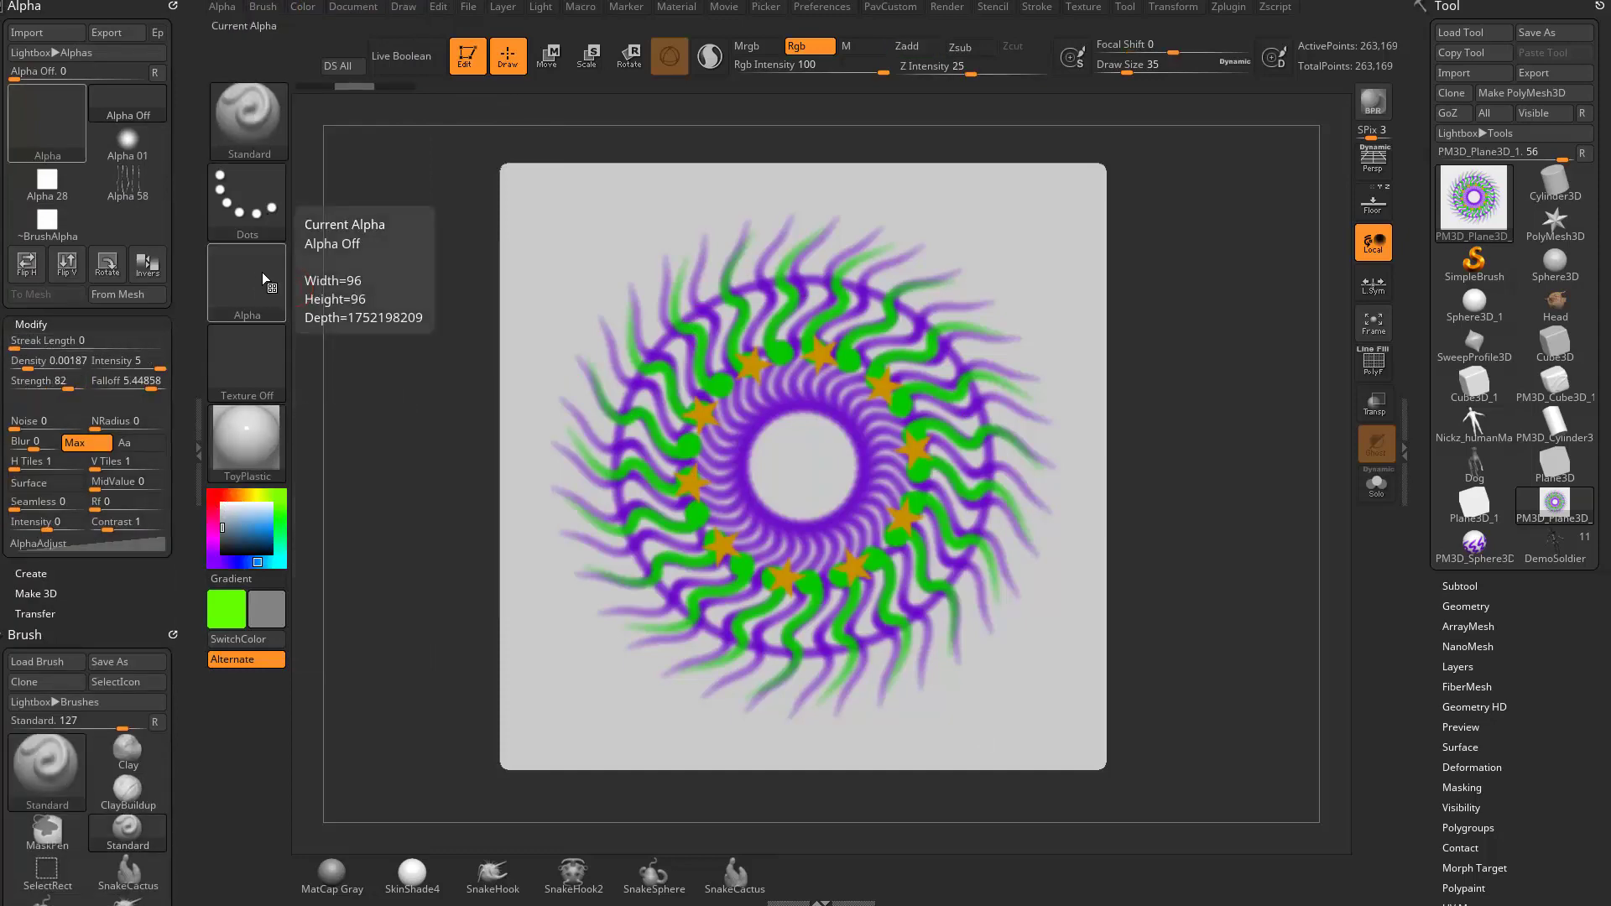
pyautogui.click(239, 264)
pyautogui.click(671, 293)
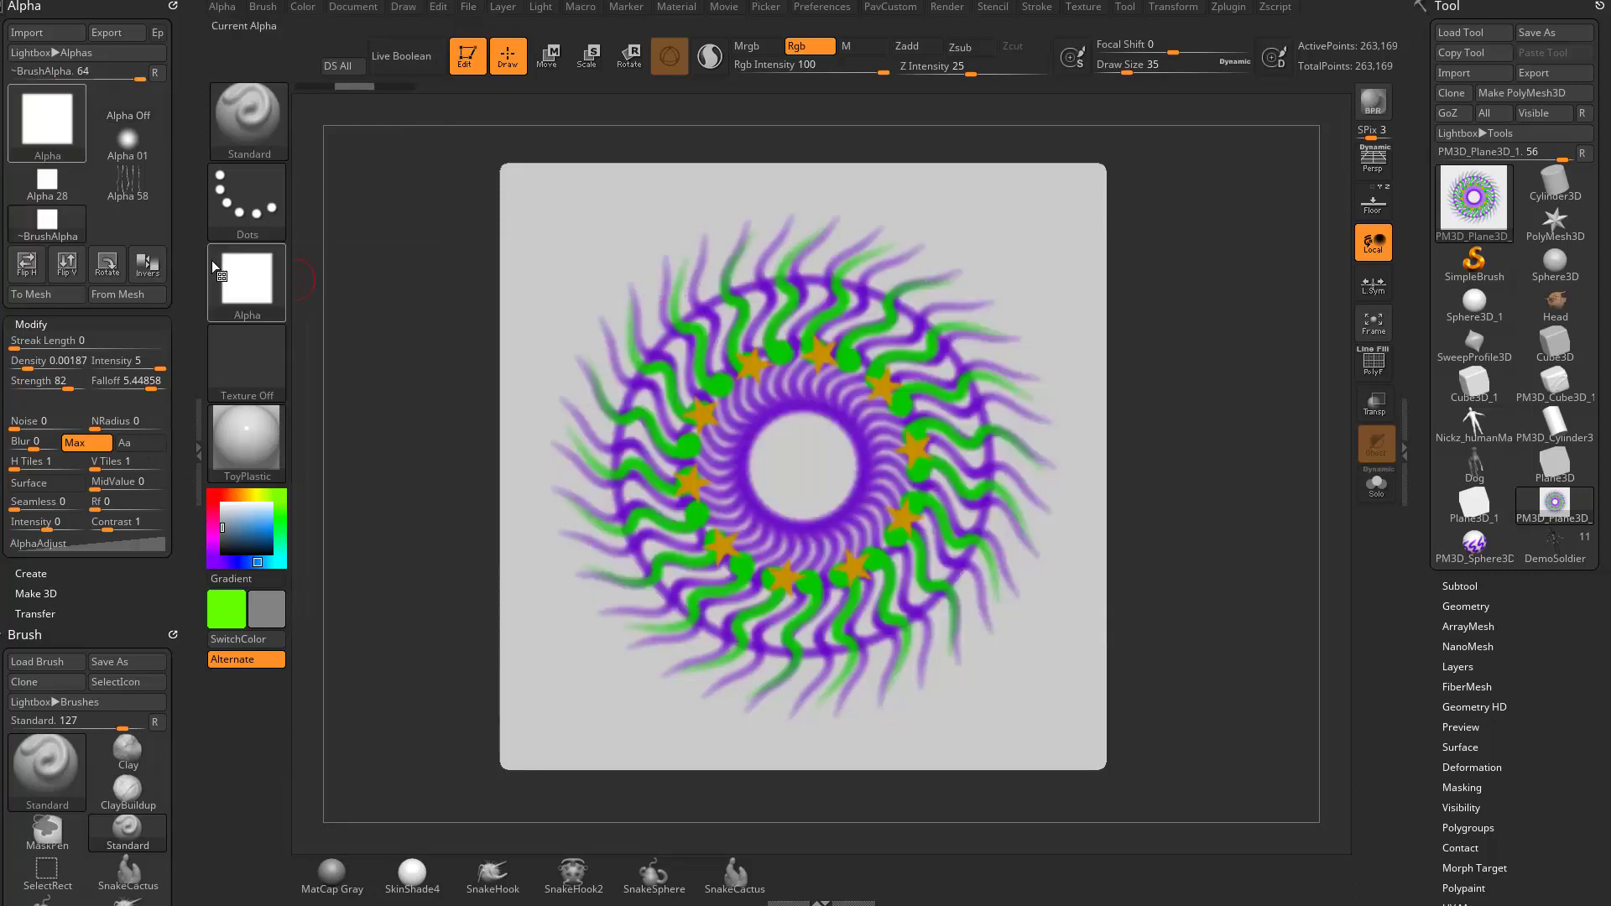
# - Set the alpha's Streak Length to 17, try grey radial strokes with the streaked alpha, and undo them
pyautogui.click(46, 342)
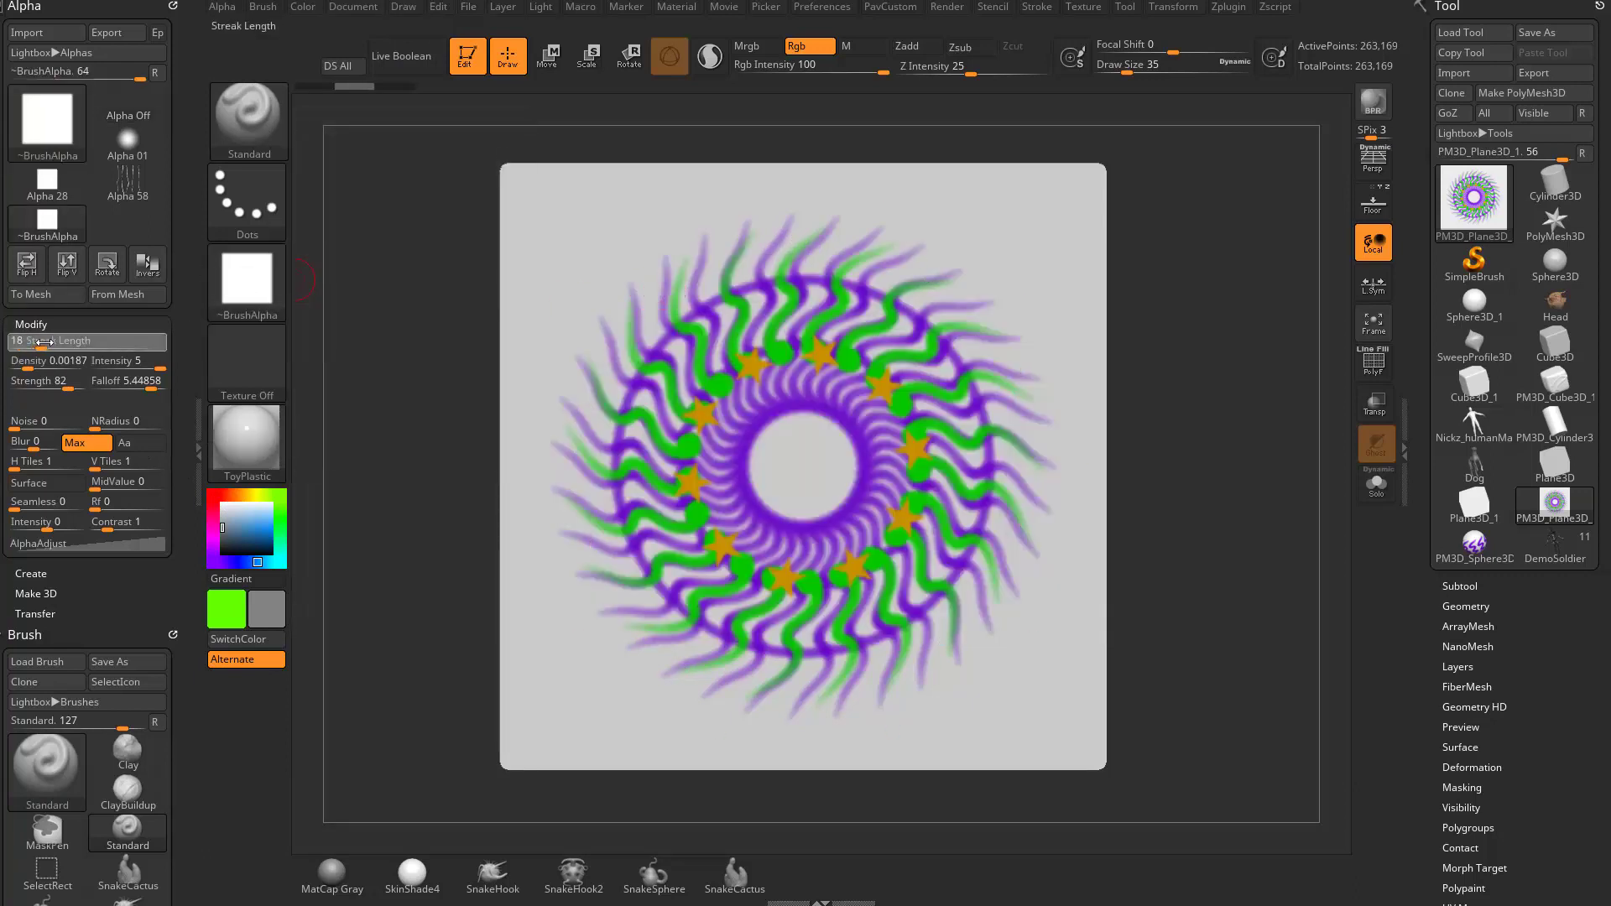
pyautogui.moveTo(46, 342); pyautogui.dragTo(27, 343)
pyautogui.click(39, 342)
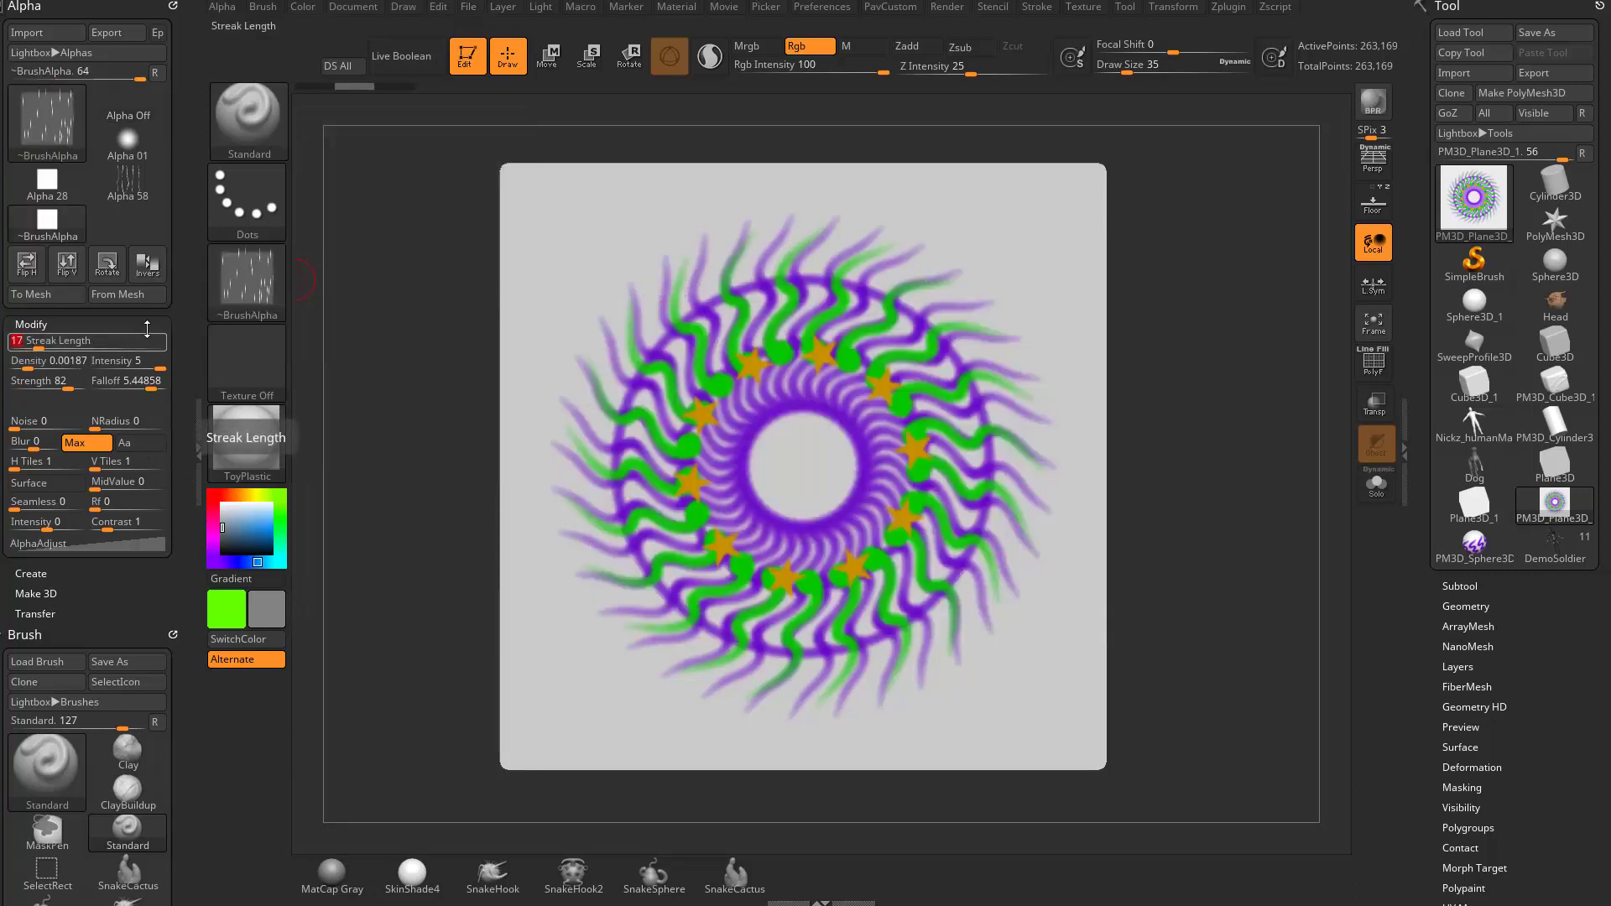
pyautogui.moveTo(262, 275)
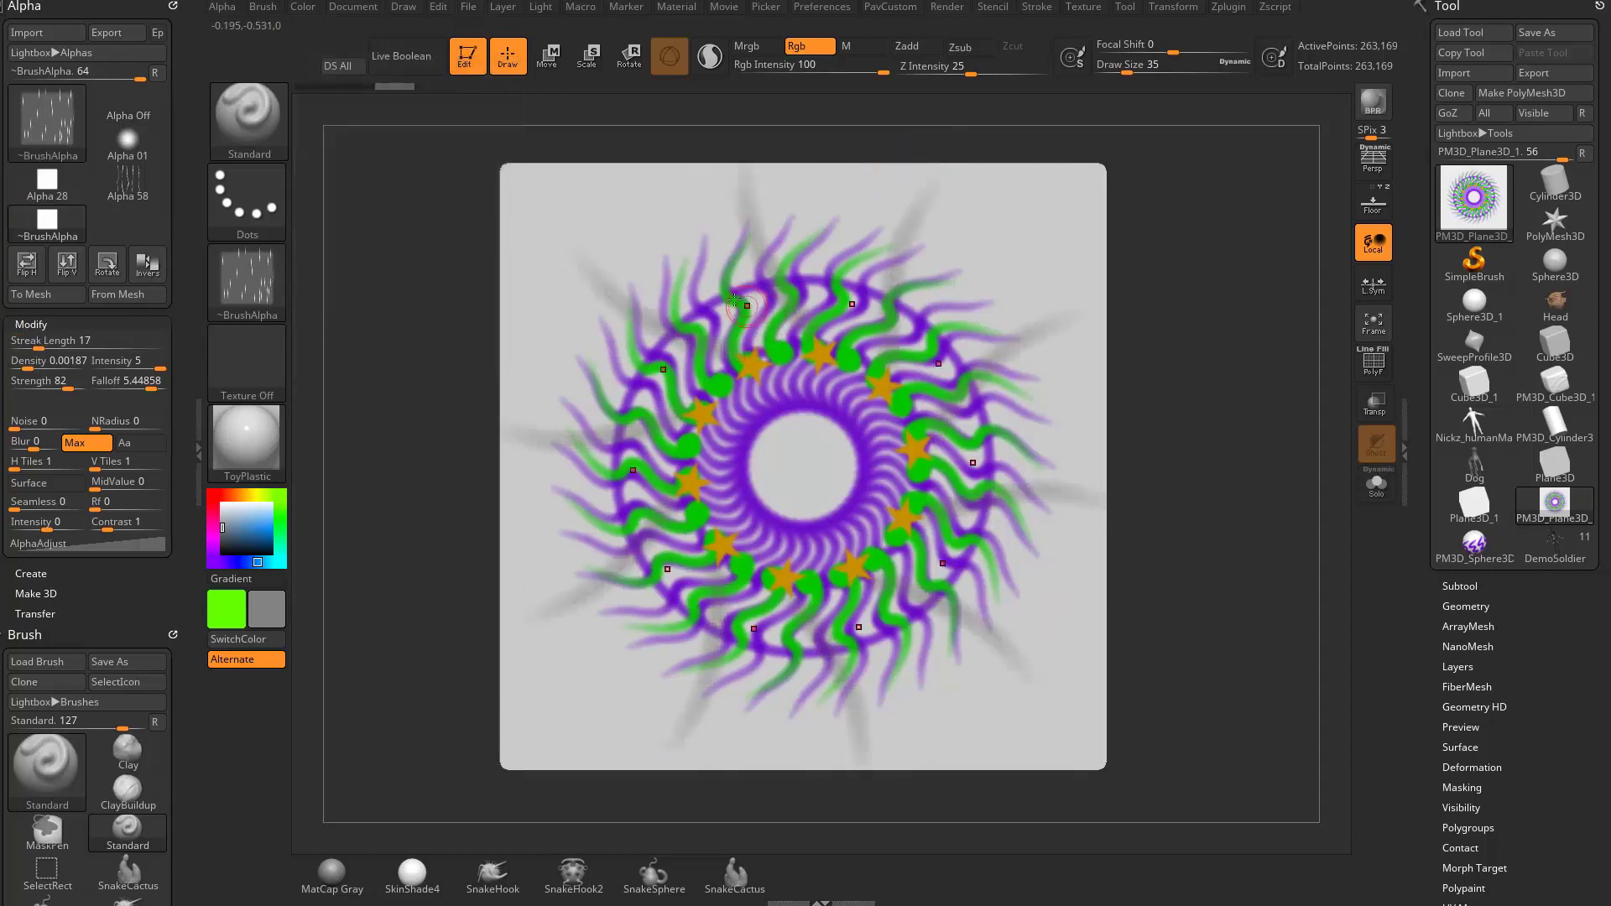
pyautogui.press('ctrl')
pyautogui.moveTo(577, 218)
pyautogui.keyDown('alt'); pyautogui.mouseDown()
pyautogui.moveTo(658, 331)
pyautogui.moveTo(578, 215)
pyautogui.moveTo(815, 381)
pyautogui.mouseUp(); pyautogui.keyUp('alt')
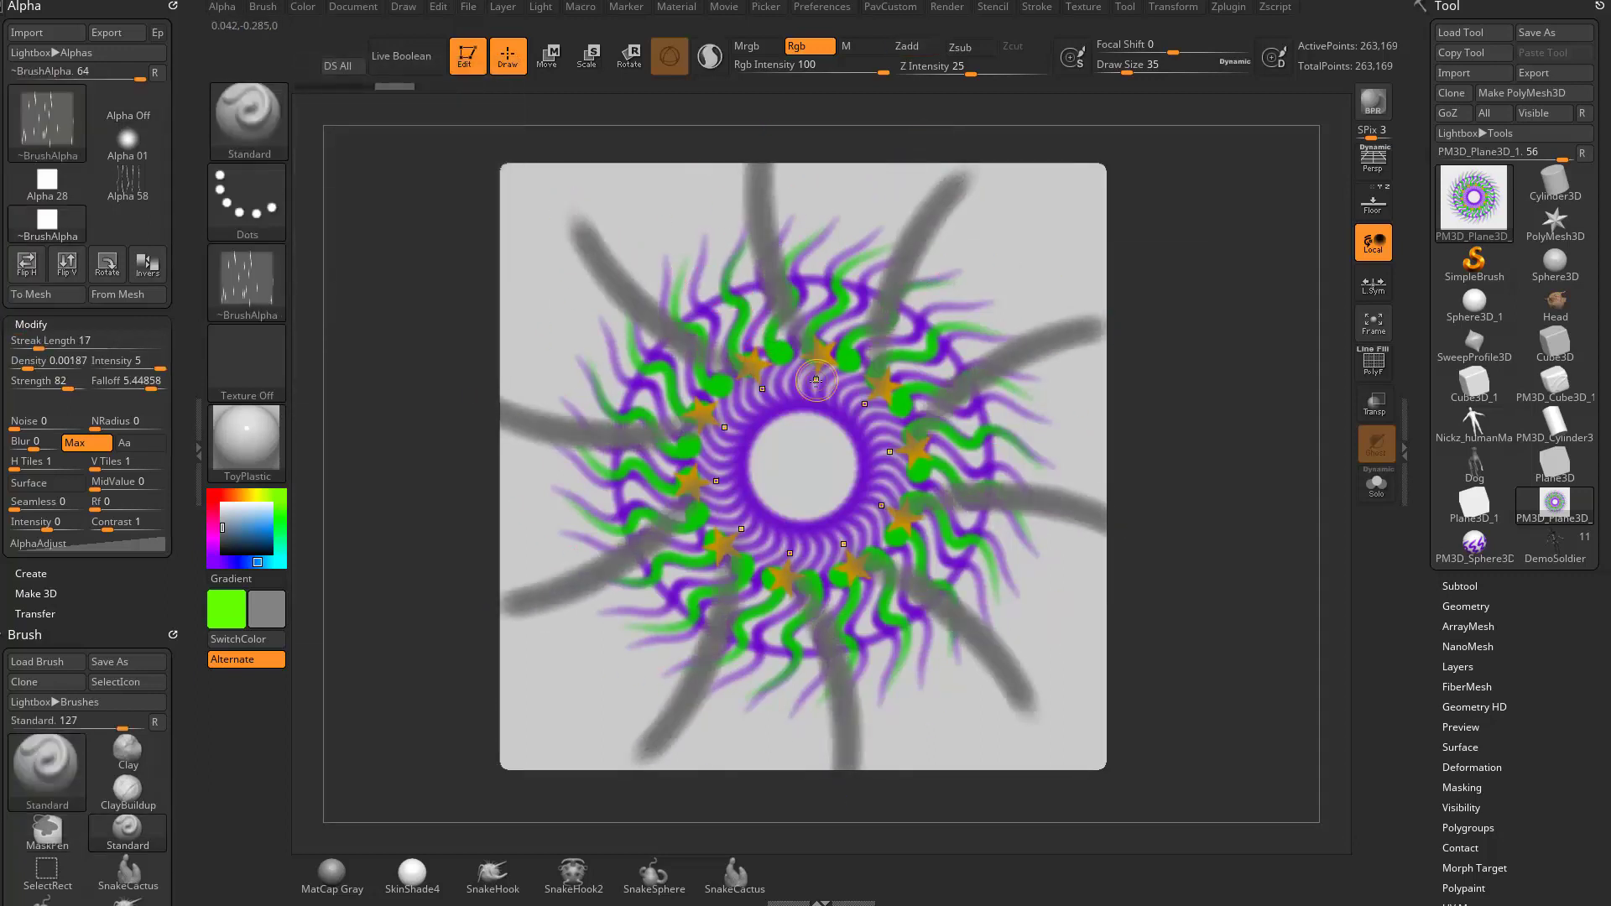
pyautogui.hotkey('ctrl', 'z')
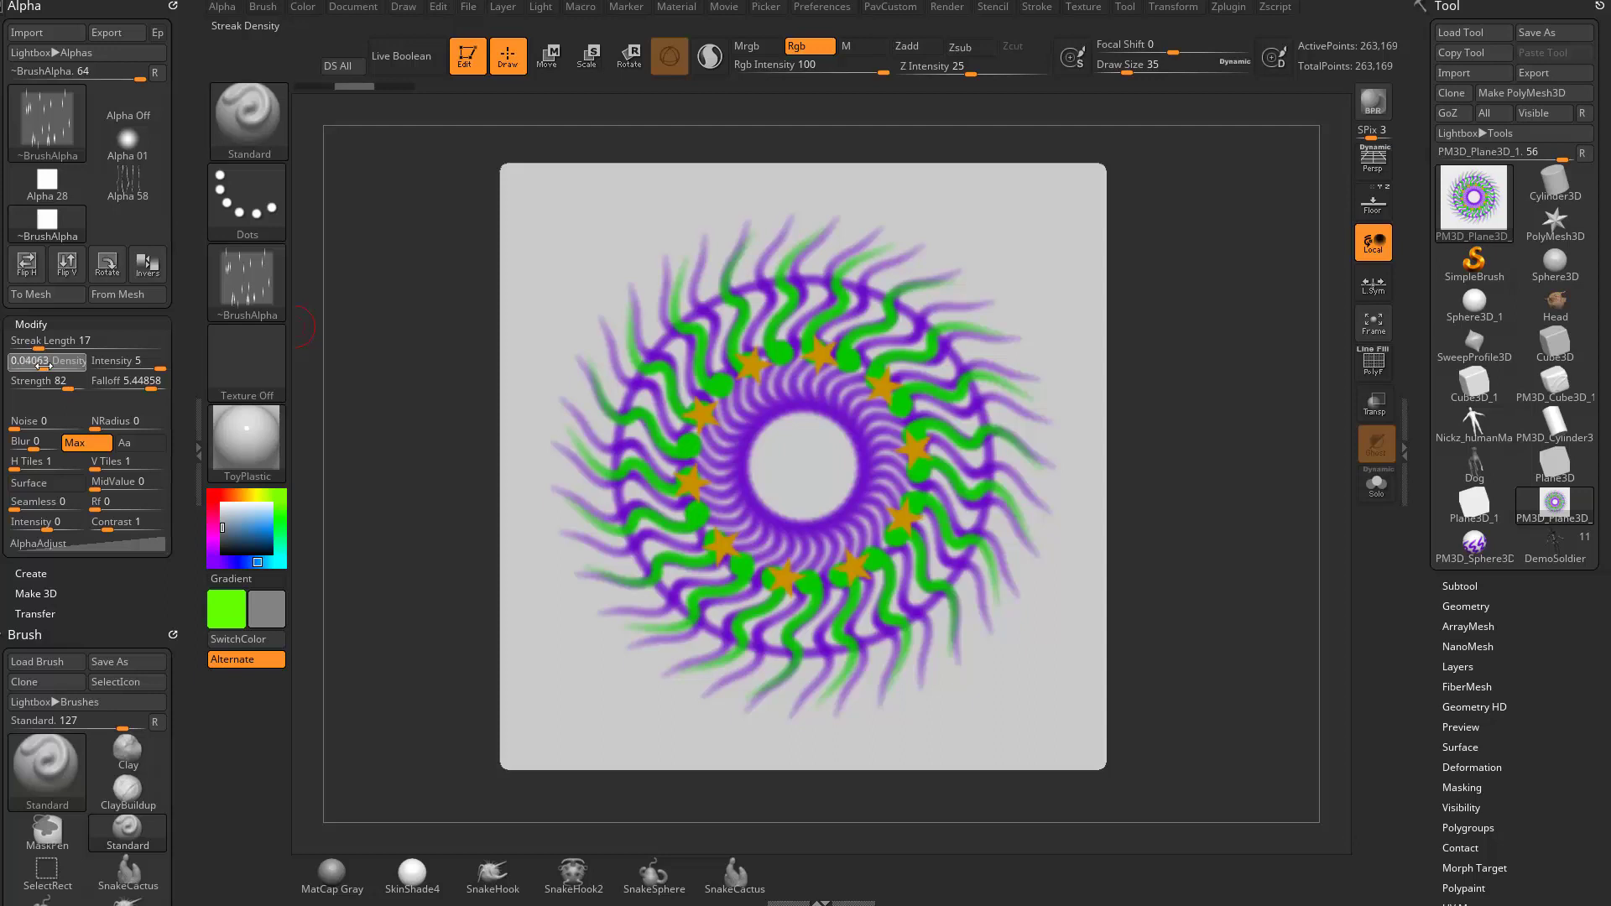
# - Set streak Density to 0.06259, Intensity to 1.8526, Strength to 100 and Falloff to 3.99798, try several grey radial strokes, and undo them
pyautogui.moveTo(40, 363)
pyautogui.mouseDown()
pyautogui.moveTo(138, 363)
pyautogui.moveTo(43, 384)
pyautogui.moveTo(147, 386)
pyautogui.moveTo(32, 367)
pyautogui.moveTo(47, 367)
pyautogui.mouseUp()
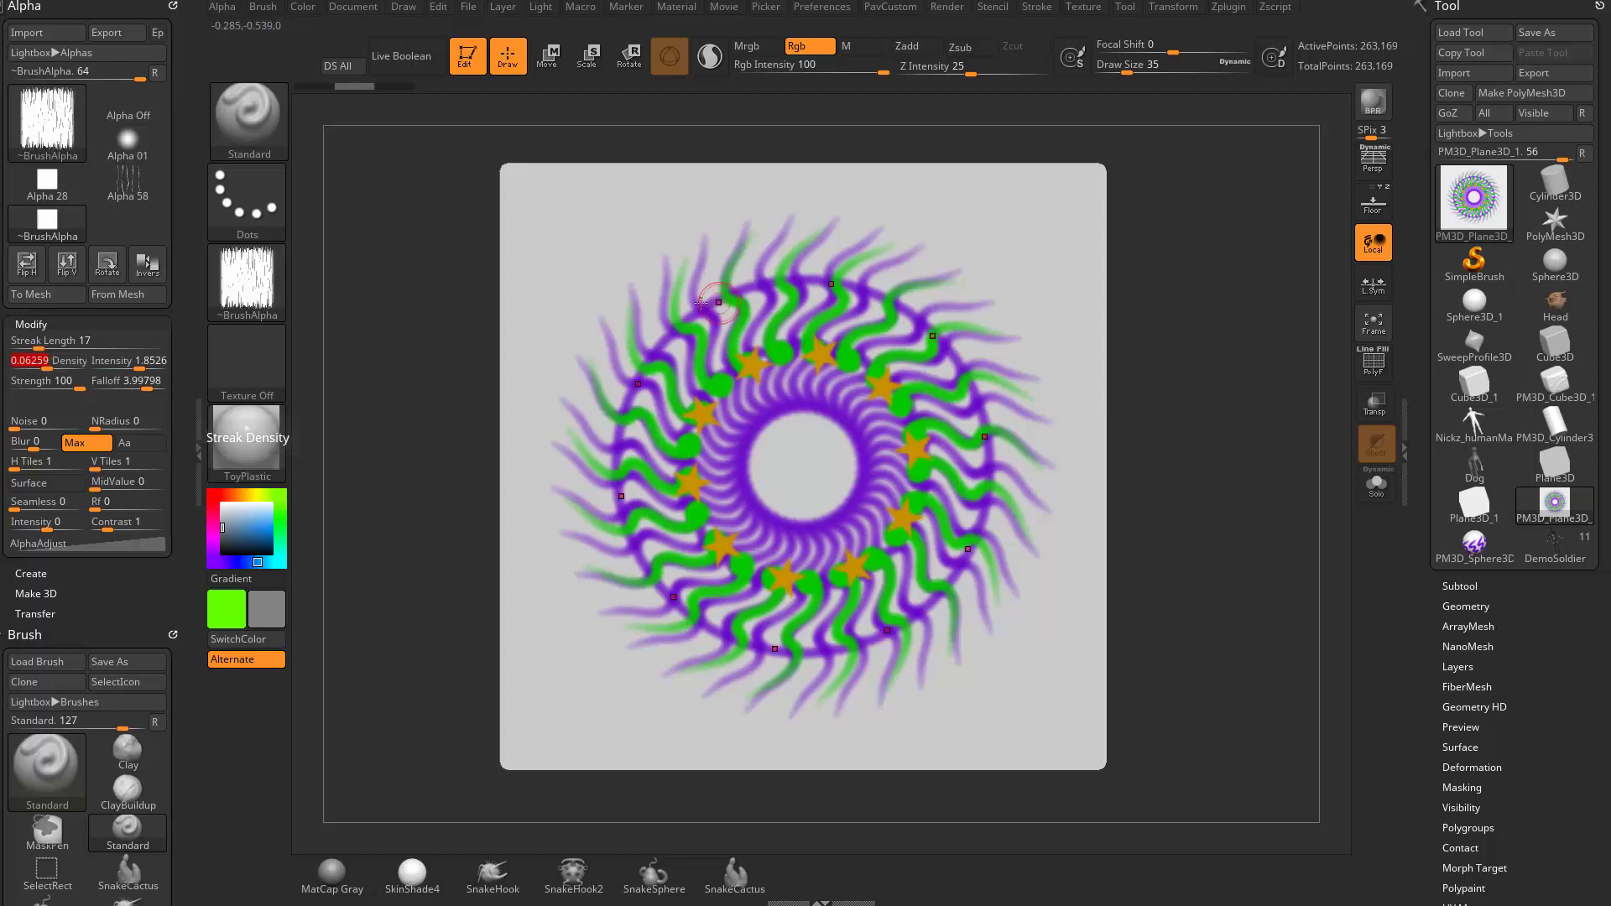
pyautogui.moveTo(589, 219)
pyautogui.keyDown('ctrl'); pyautogui.mouseDown()
pyautogui.moveTo(686, 319)
pyautogui.moveTo(694, 356)
pyautogui.mouseUp(); pyautogui.keyUp('ctrl')
pyautogui.hotkey('ctrl', 'z')
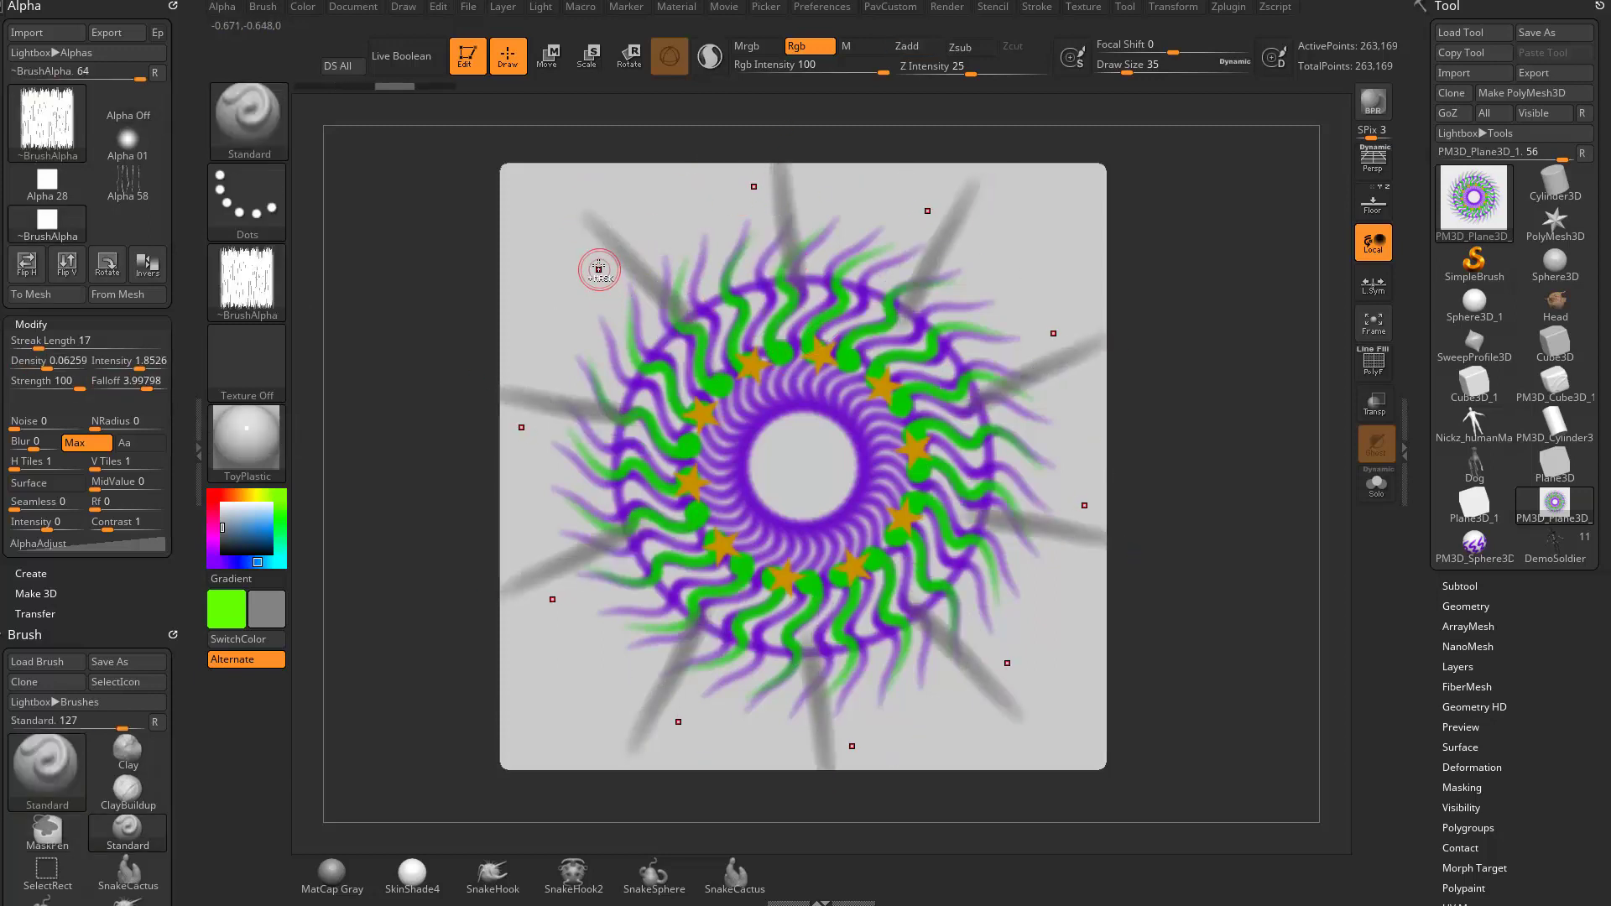
pyautogui.hotkey('ctrl', 'z')
pyautogui.keyDown('ctrl'); pyautogui.moveTo(599, 204); pyautogui.dragTo(678, 337); pyautogui.keyUp('ctrl')
pyautogui.moveTo(968, 224)
pyautogui.keyDown('ctrl'); pyautogui.mouseDown()
pyautogui.moveTo(906, 266)
pyautogui.moveTo(882, 336)
pyautogui.mouseUp(); pyautogui.keyUp('ctrl')
pyautogui.moveTo(1074, 325)
pyautogui.keyDown('ctrl'); pyautogui.mouseDown()
pyautogui.moveTo(1038, 333)
pyautogui.moveTo(986, 441)
pyautogui.mouseUp(); pyautogui.keyUp('ctrl')
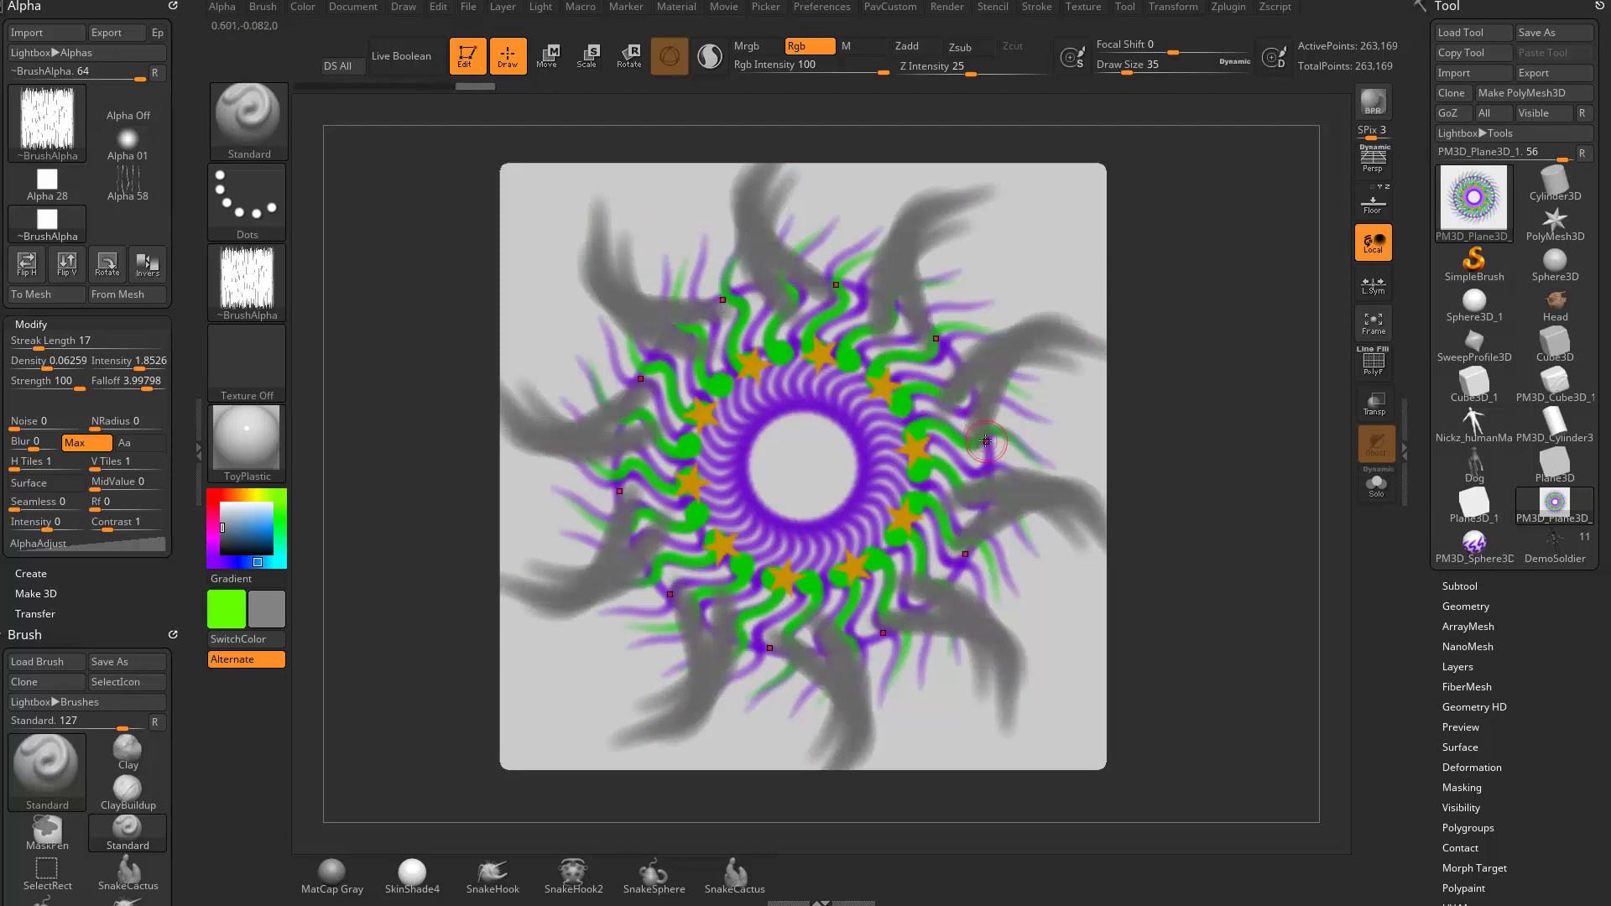
pyautogui.hotkey('ctrl', 'z')
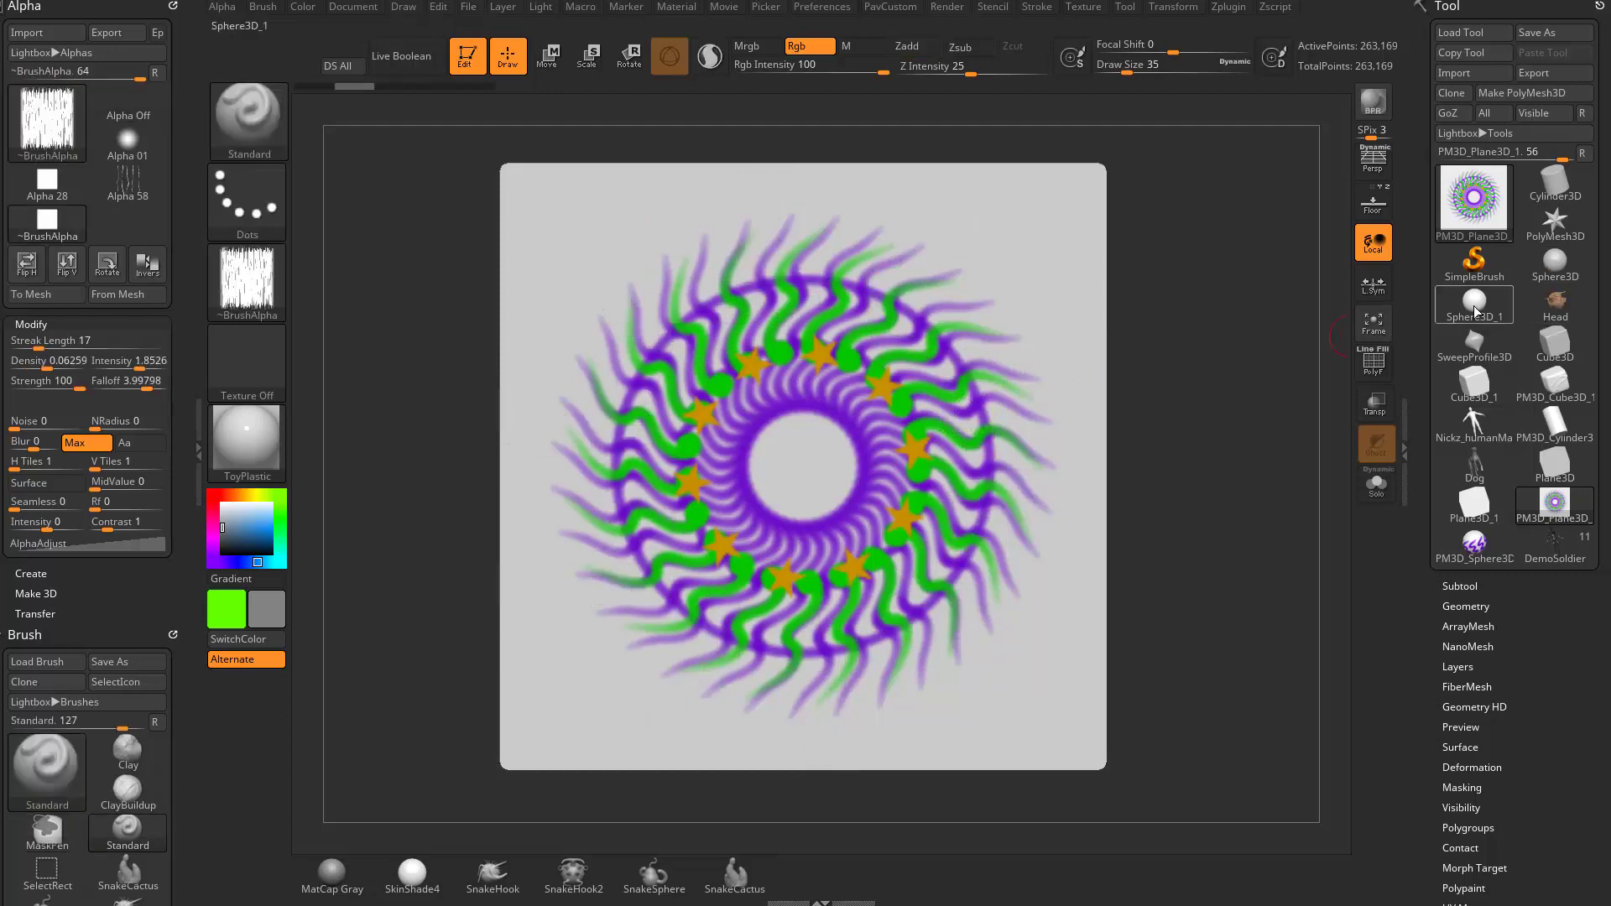
# - Switch to the Sphere3D_1 tool, convert it to a PolyMesh3D, and give it the MatCap Gray material with white as the main colour
pyautogui.click(1473, 306)
pyautogui.click(1539, 94)
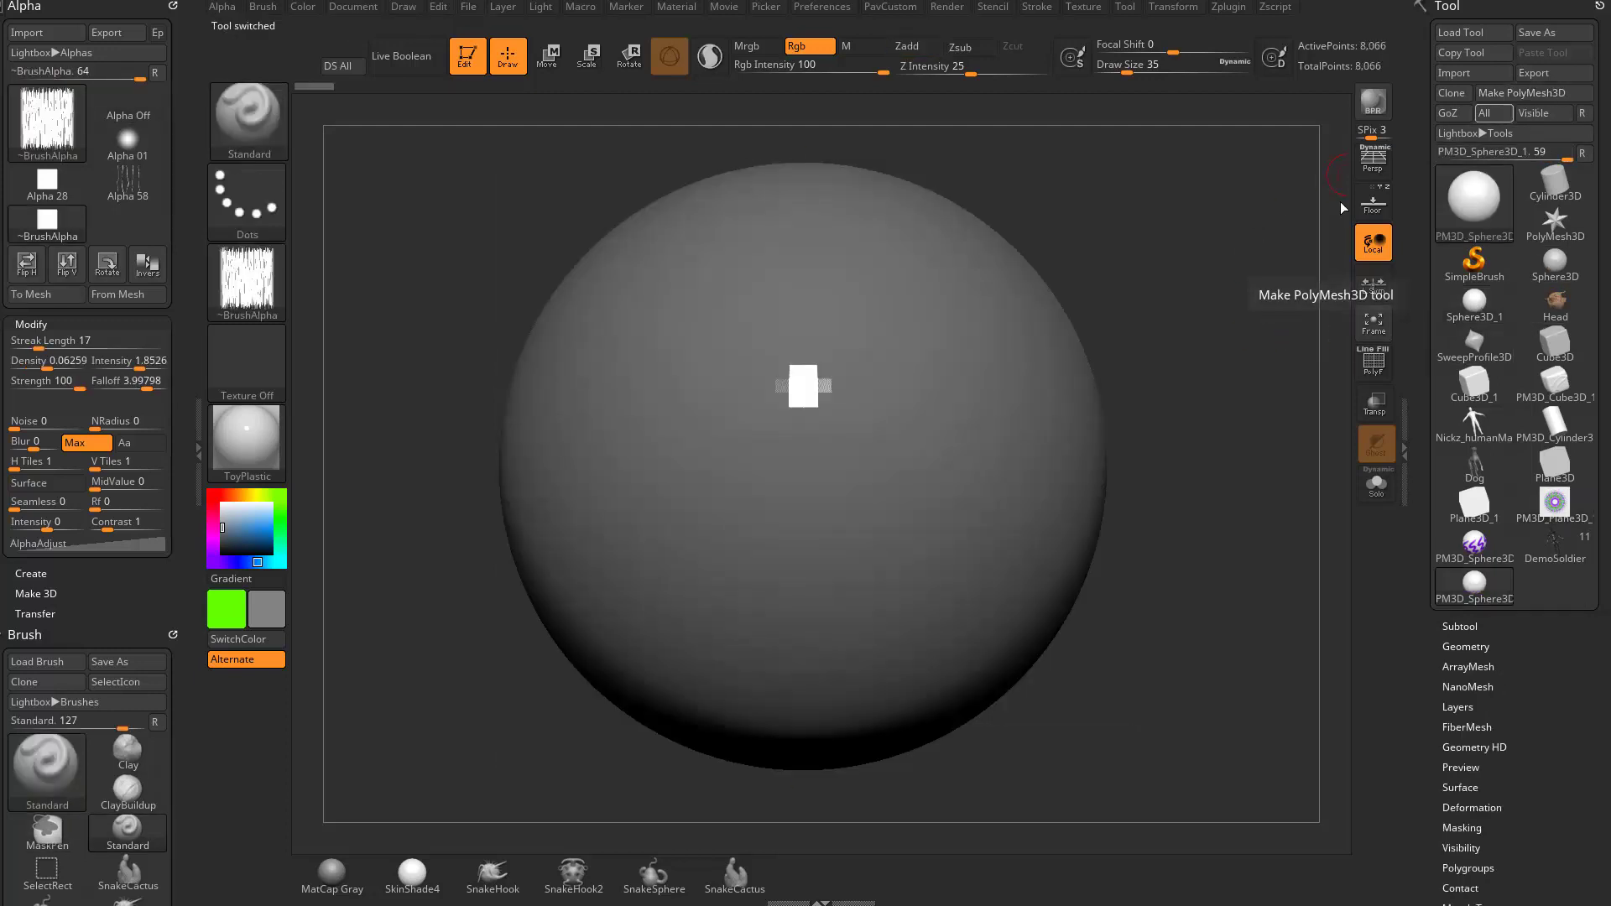
pyautogui.press('m')
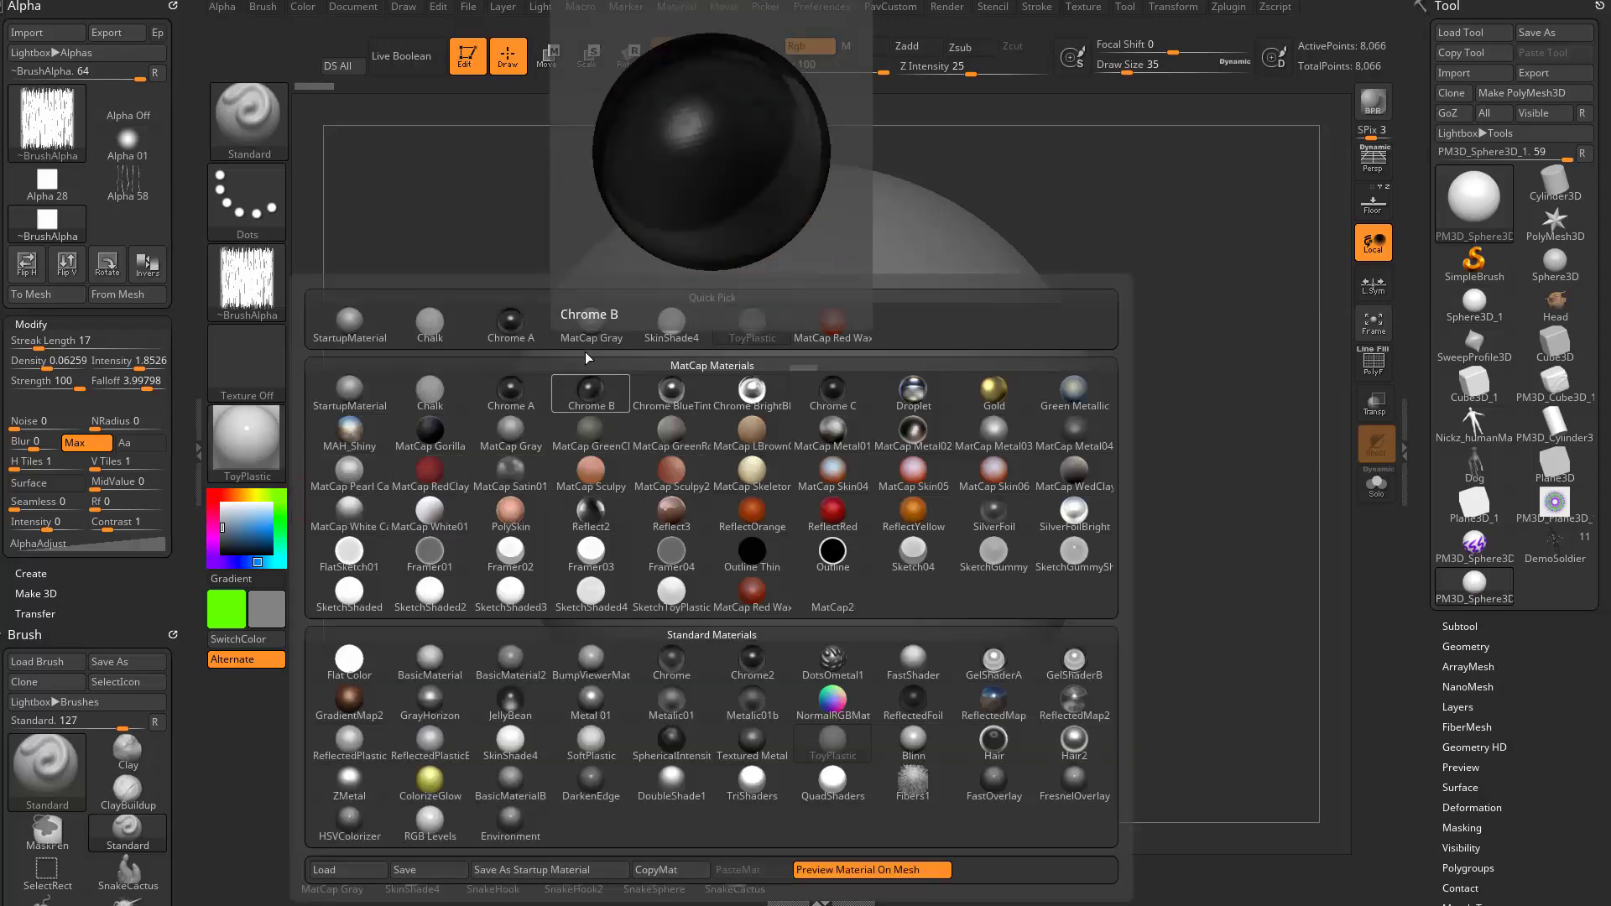
pyautogui.click(590, 326)
pyautogui.moveTo(216, 502); pyautogui.dragTo(215, 500)
pyautogui.moveTo(1061, 257)
pyautogui.keyDown('alt'); pyautogui.mouseDown()
pyautogui.moveTo(1035, 260)
pyautogui.moveTo(1050, 275)
pyautogui.mouseUp(); pyautogui.keyUp('alt')
# - Subdivide the sphere twice, try a Zadd stroke at draw size 112 and Z Intensity 44 with the streaked alpha, and undo it
pyautogui.hotkey('ctrl', 'd')
pyautogui.hotkey('ctrl', 'd')
pyautogui.press(']')
pyautogui.press(']')
pyautogui.press(']')
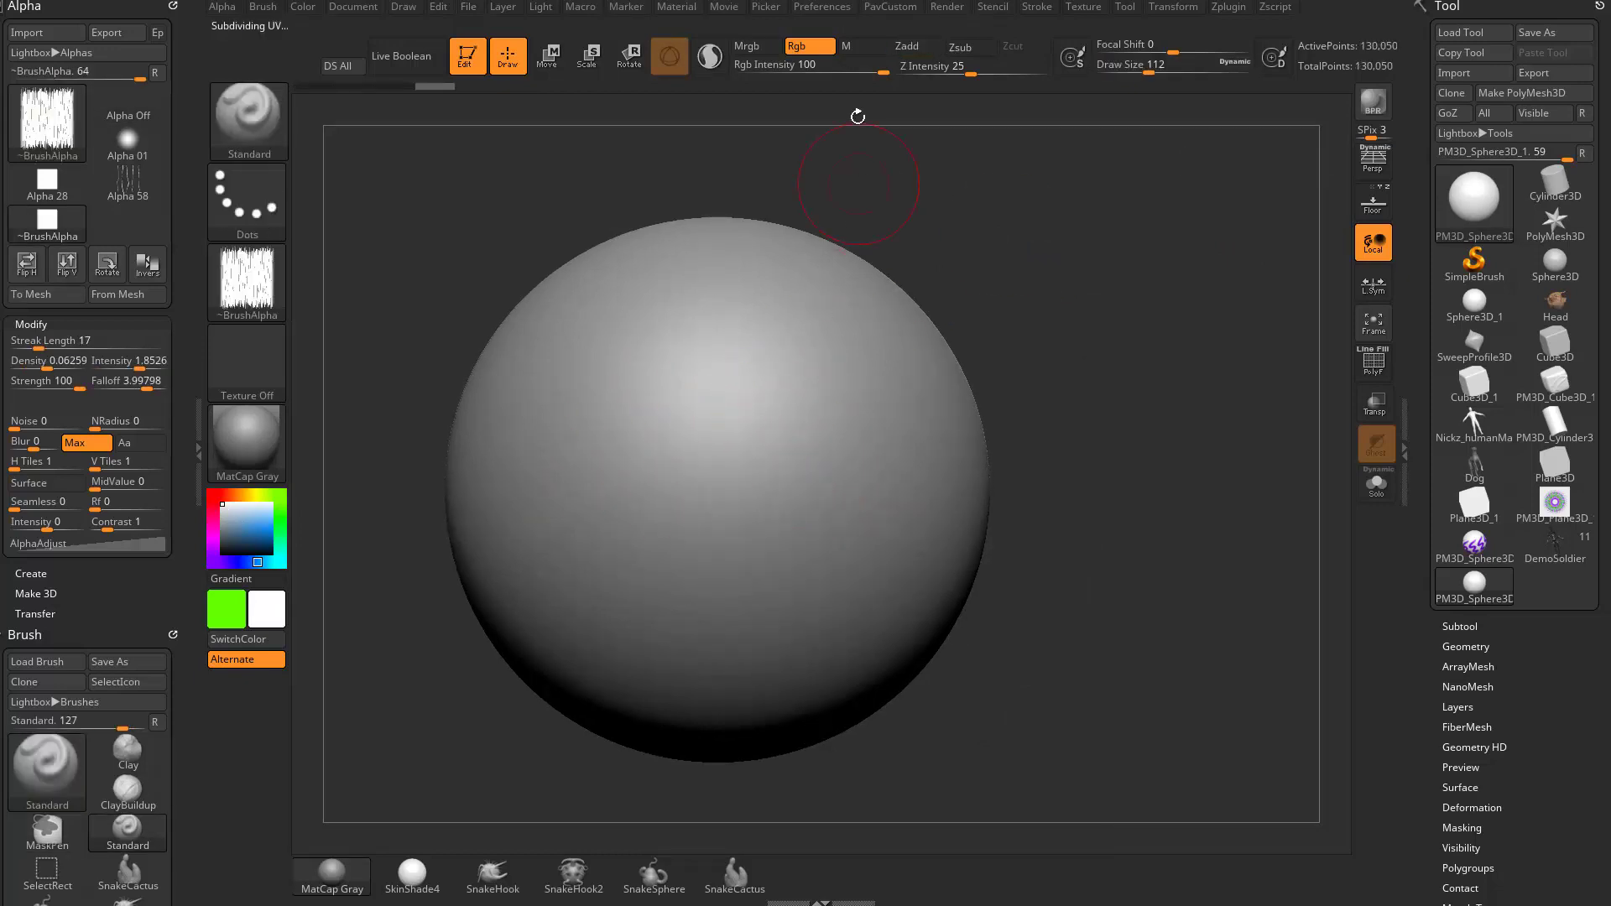
pyautogui.click(911, 47)
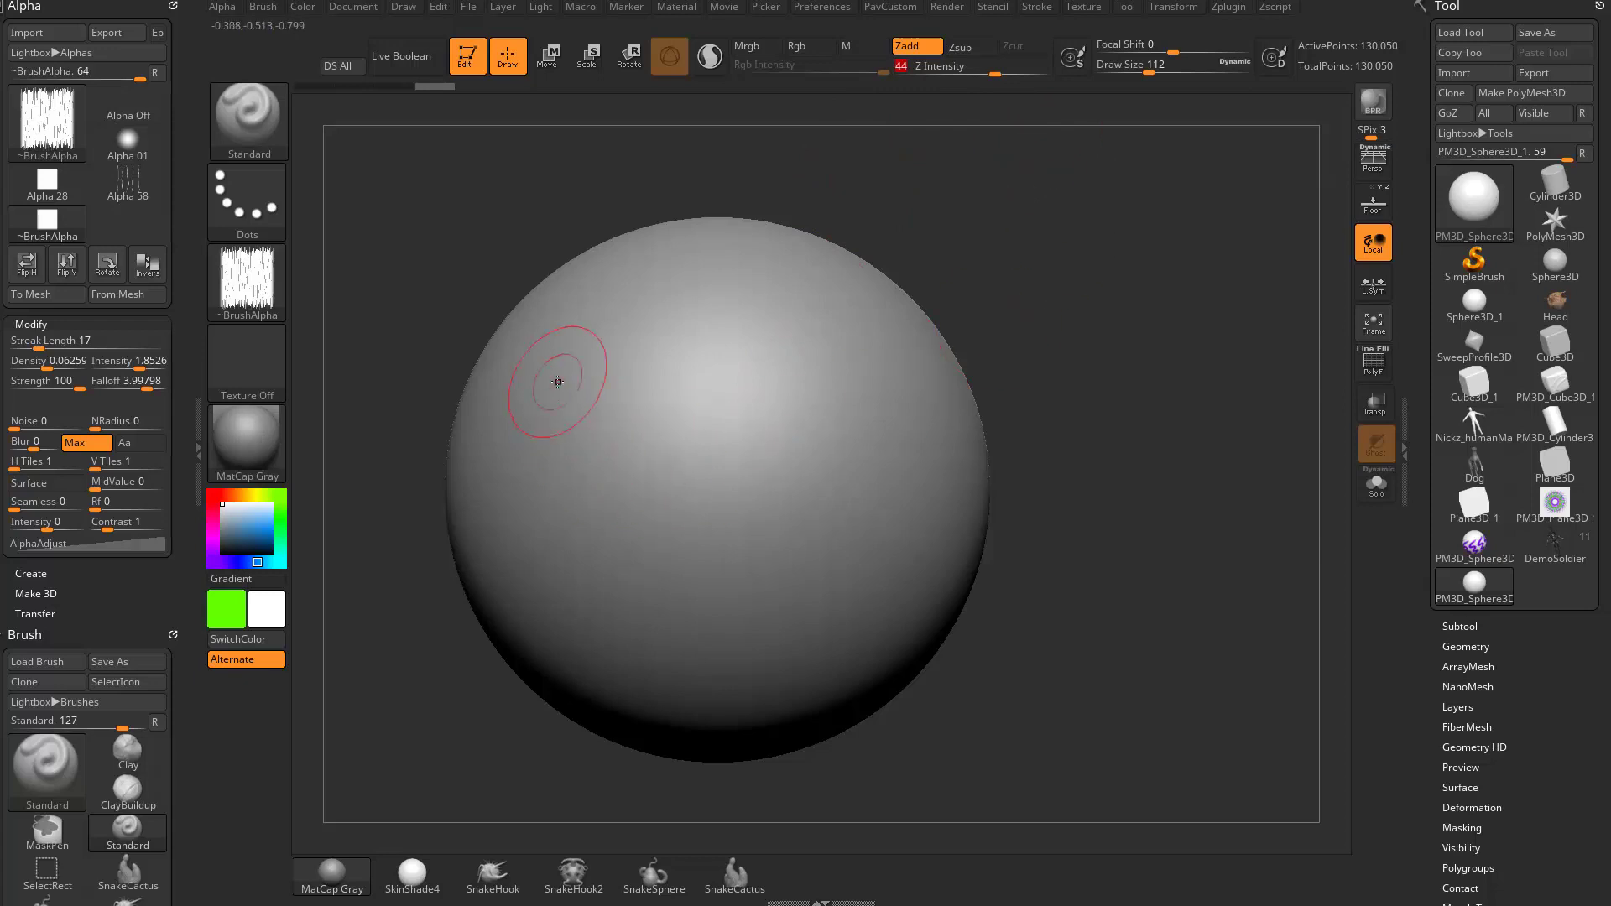
pyautogui.moveTo(557, 383); pyautogui.dragTo(787, 529)
pyautogui.hotkey('ctrl', 'z')
# - Set the alpha's Streak Length to 94, Z Intensity to 27 and draw size to 94, lower the streak Density, try a sculpting stroke, and undo it
pyautogui.moveTo(39, 346); pyautogui.dragTo(152, 347)
pyautogui.moveTo(995, 70); pyautogui.dragTo(974, 70)
pyautogui.moveTo(1149, 69); pyautogui.dragTo(1145, 69)
pyautogui.moveTo(47, 367); pyautogui.dragTo(39, 367)
pyautogui.moveTo(579, 384)
pyautogui.mouseDown()
pyautogui.moveTo(599, 425)
pyautogui.moveTo(787, 528)
pyautogui.mouseUp()
pyautogui.hotkey('ctrl', 'z')
# - Set the streak Density to 0.00187, try sculpting strokes across the sphere, and undo them
pyautogui.moveTo(39, 367); pyautogui.dragTo(28, 367)
pyautogui.moveTo(578, 350)
pyautogui.mouseDown()
pyautogui.moveTo(625, 419)
pyautogui.moveTo(755, 530)
pyautogui.moveTo(601, 433)
pyautogui.moveTo(745, 535)
pyautogui.mouseUp()
pyautogui.hotkey('ctrl', 'z')
pyautogui.moveTo(597, 438)
pyautogui.mouseDown()
pyautogui.moveTo(828, 520)
pyautogui.moveTo(901, 488)
pyautogui.mouseUp()
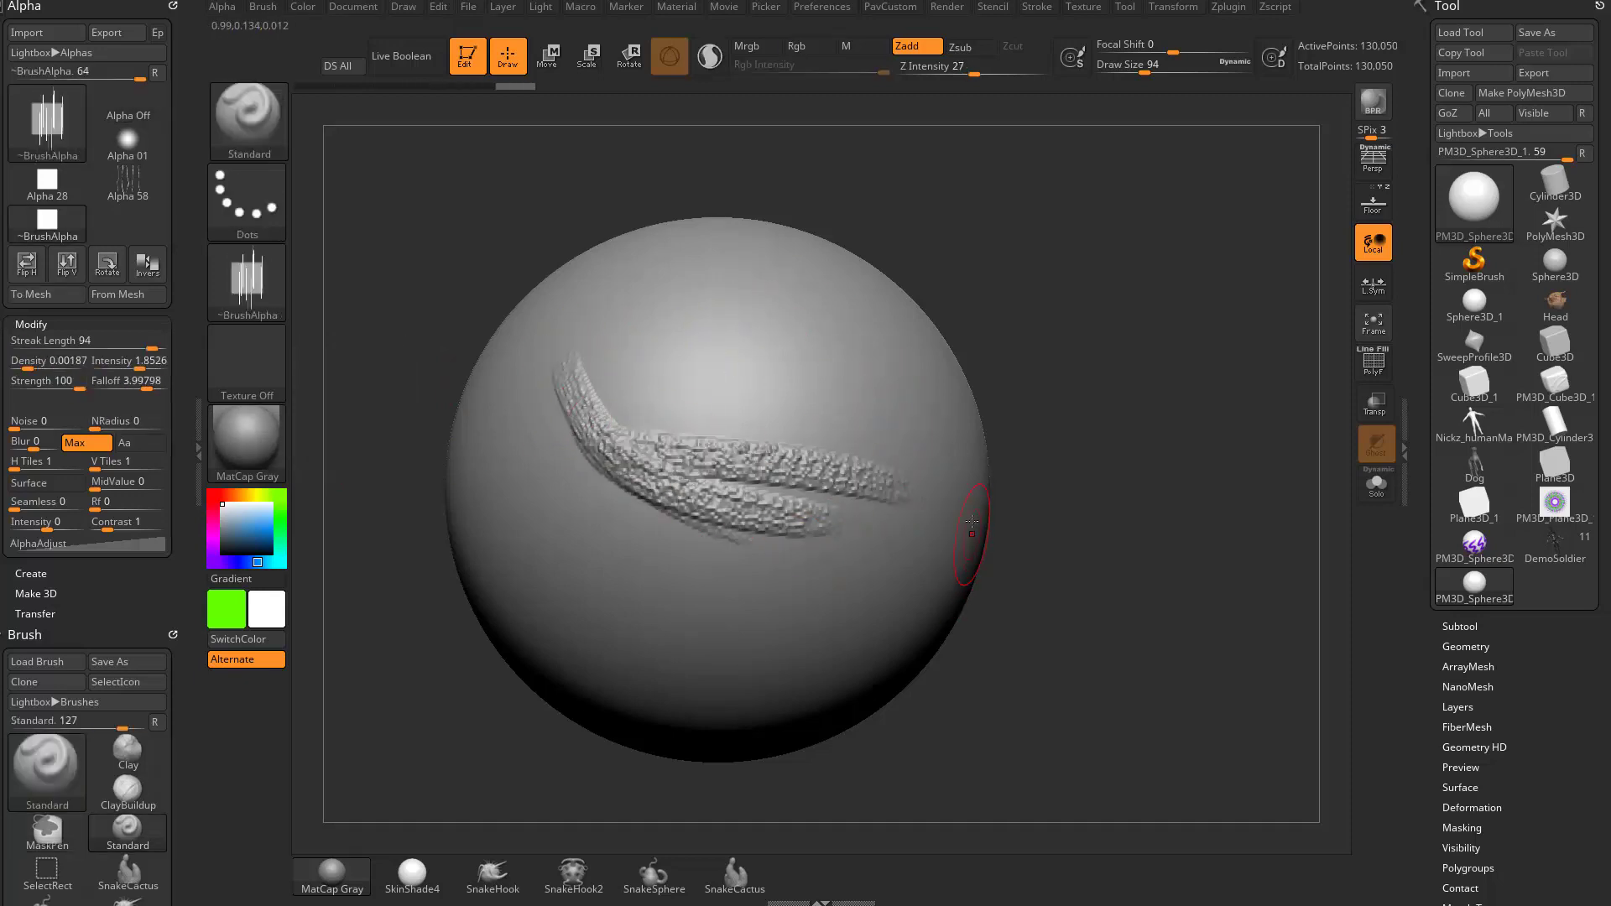
pyautogui.hotkey('ctrl', 'z')
pyautogui.moveTo(1018, 493)
pyautogui.mouseDown()
pyautogui.moveTo(1114, 457)
pyautogui.moveTo(1114, 437)
pyautogui.mouseUp()
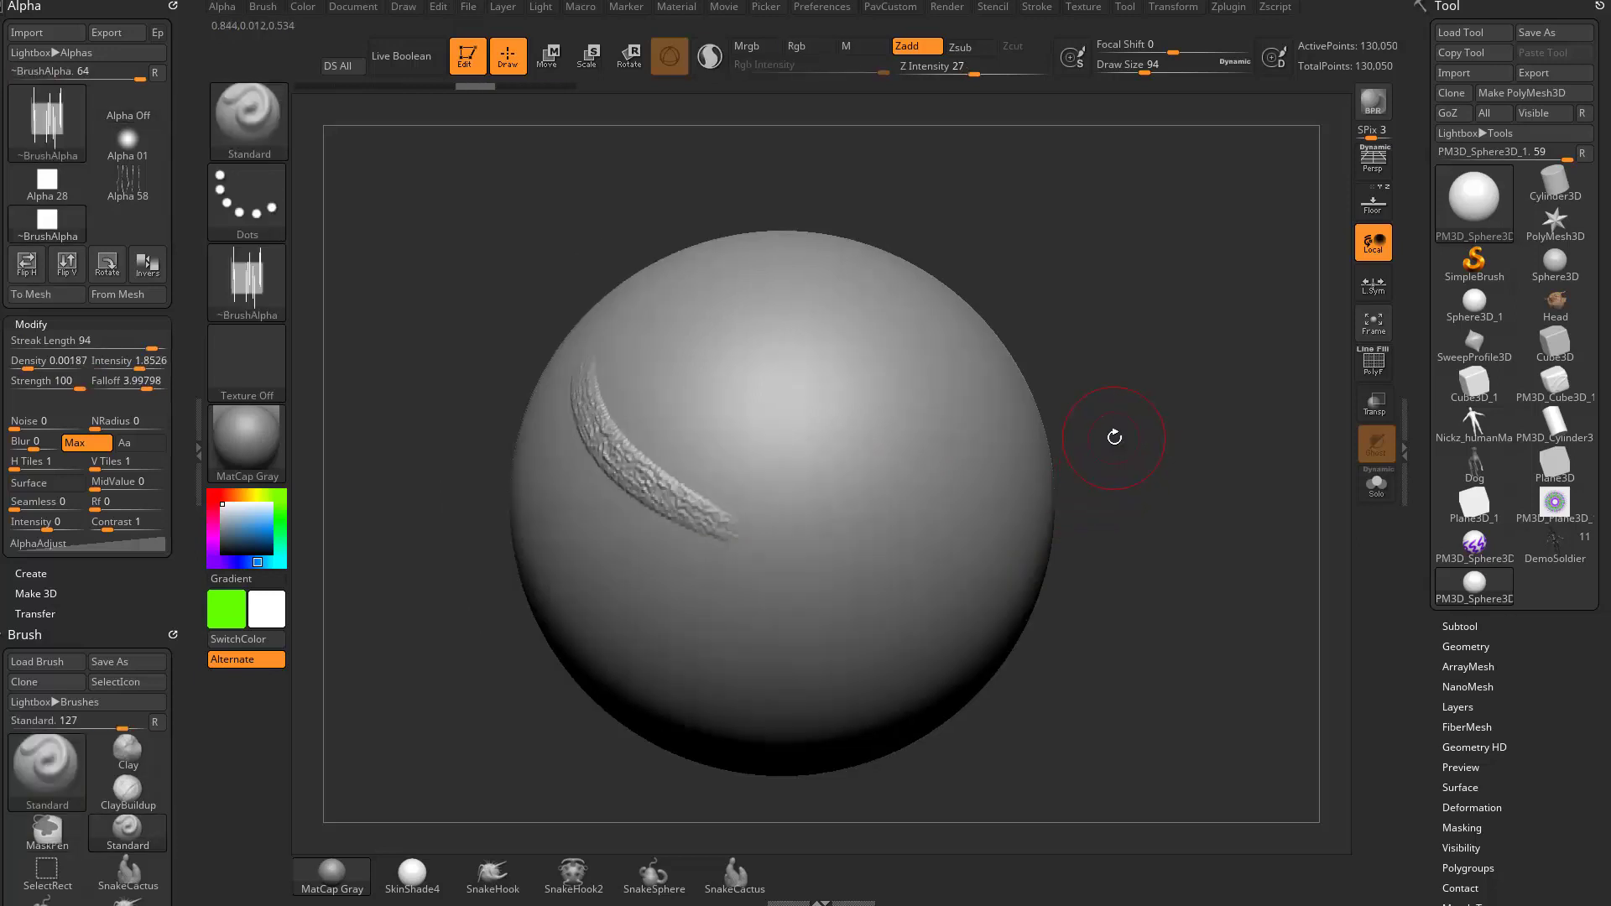
pyautogui.hotkey('ctrl', 'z')
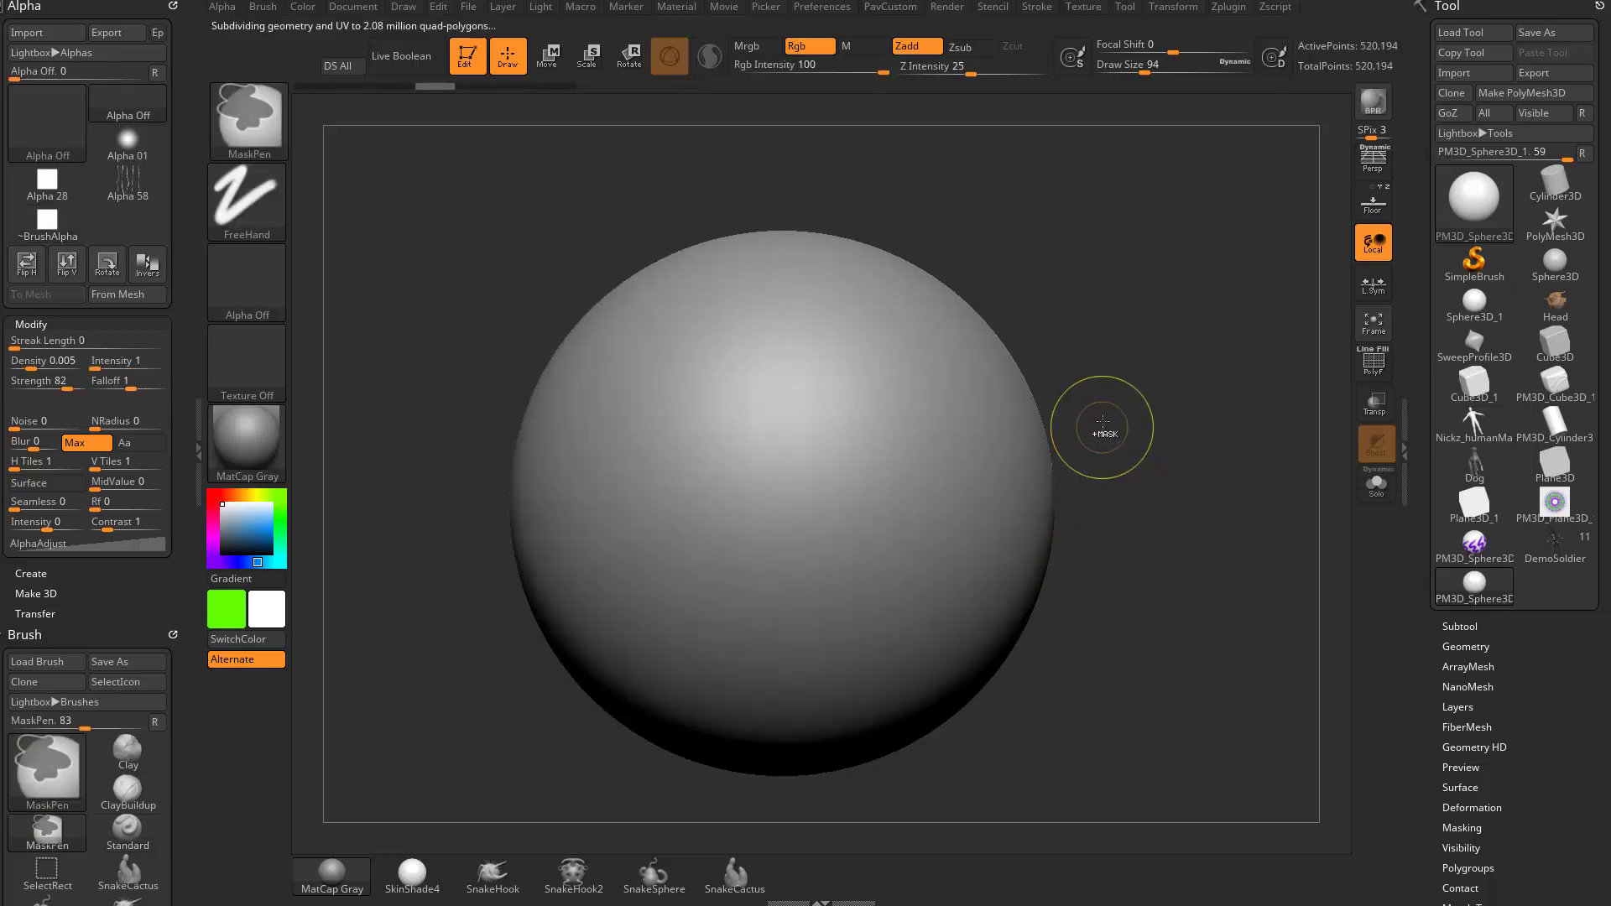
# - Subdivide the sphere to about 2.08 million polygons and draw a curved blue streaked stroke with Rgb and Zadd on
pyautogui.hotkey('ctrl', 'd')
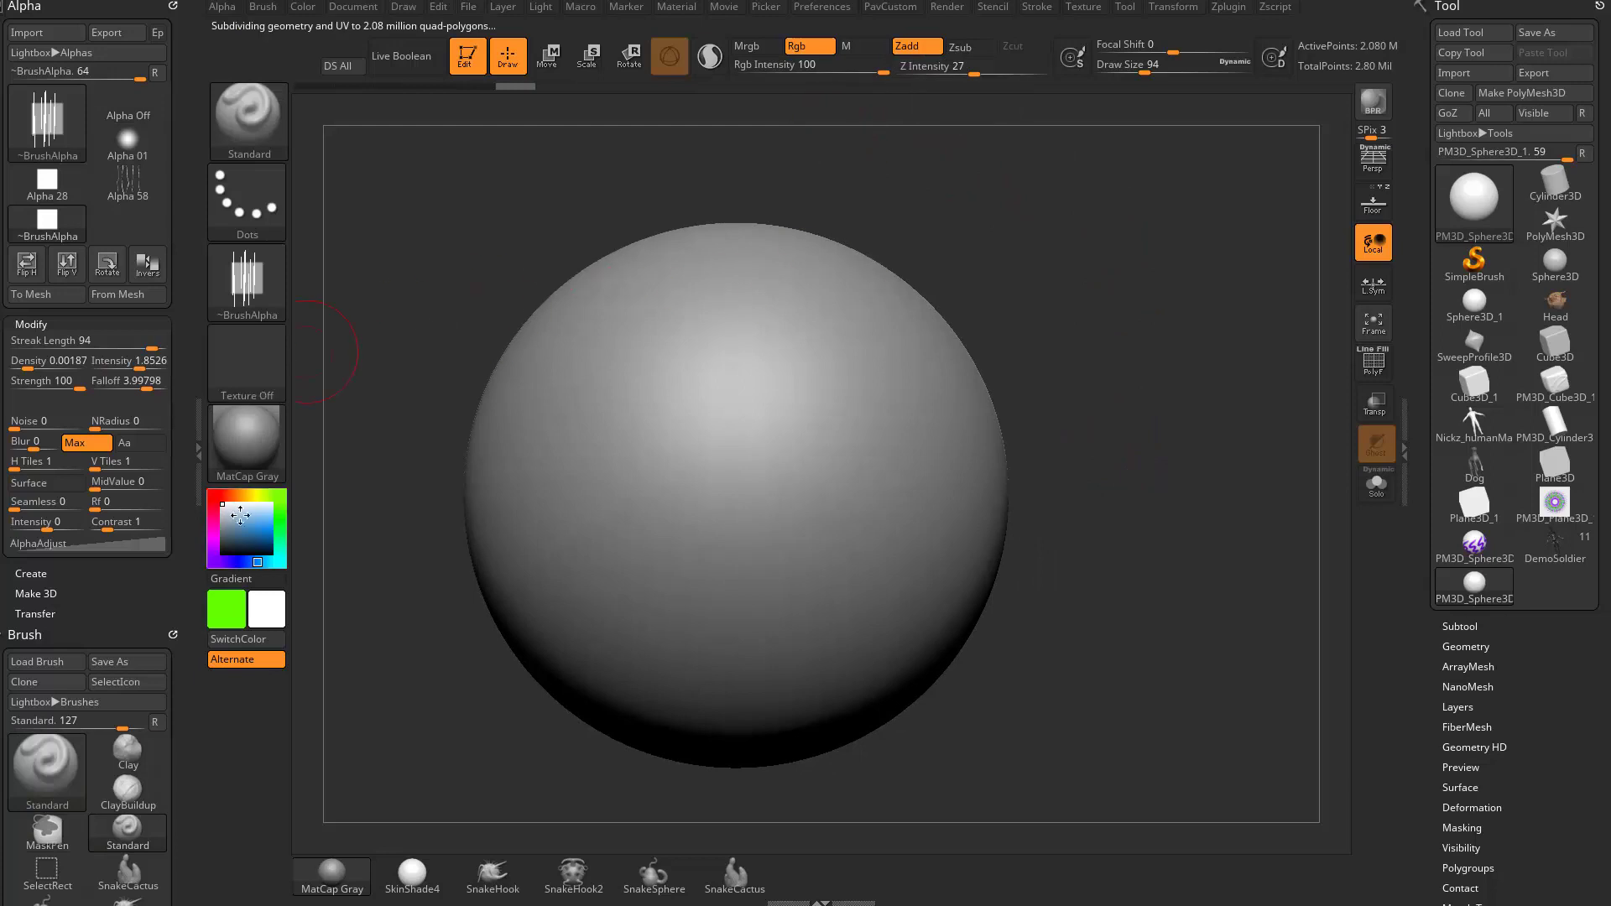
pyautogui.moveTo(611, 354)
pyautogui.mouseDown()
pyautogui.moveTo(738, 458)
pyautogui.moveTo(856, 504)
pyautogui.mouseUp()
pyautogui.moveTo(900, 558); pyautogui.dragTo(908, 576)
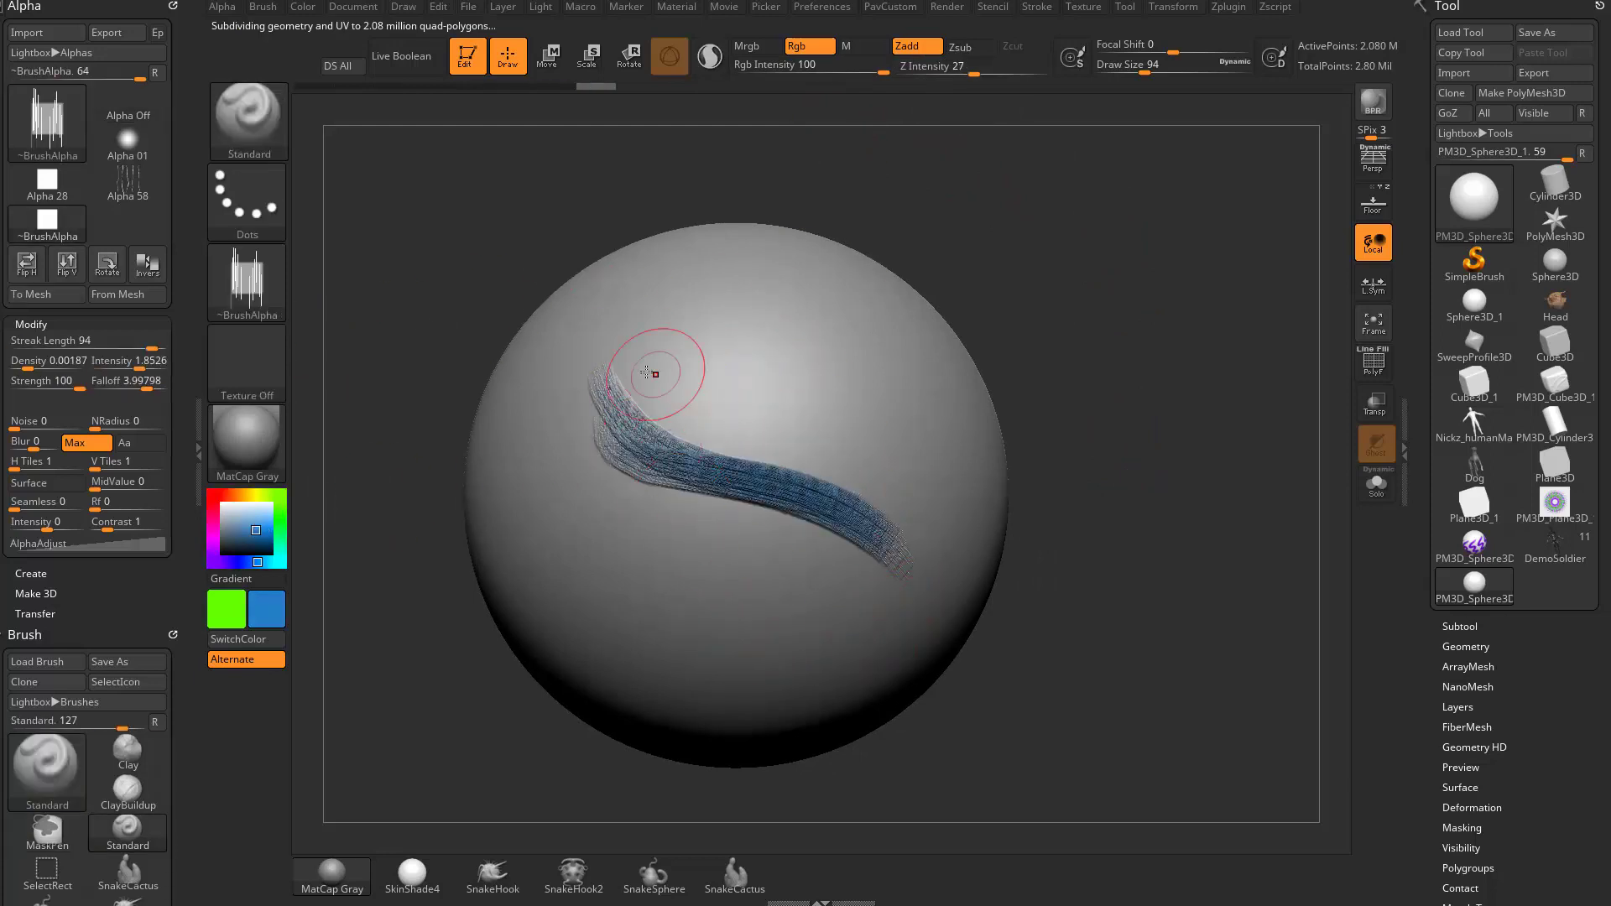
# - Set Z Intensity to 20 and add more blue streaked strokes above the first one on the sphere
pyautogui.moveTo(1103, 354)
pyautogui.mouseDown(button='right')
pyautogui.moveTo(1065, 335)
pyautogui.moveTo(1125, 294)
pyautogui.moveTo(1100, 328)
pyautogui.mouseUp(button='right')
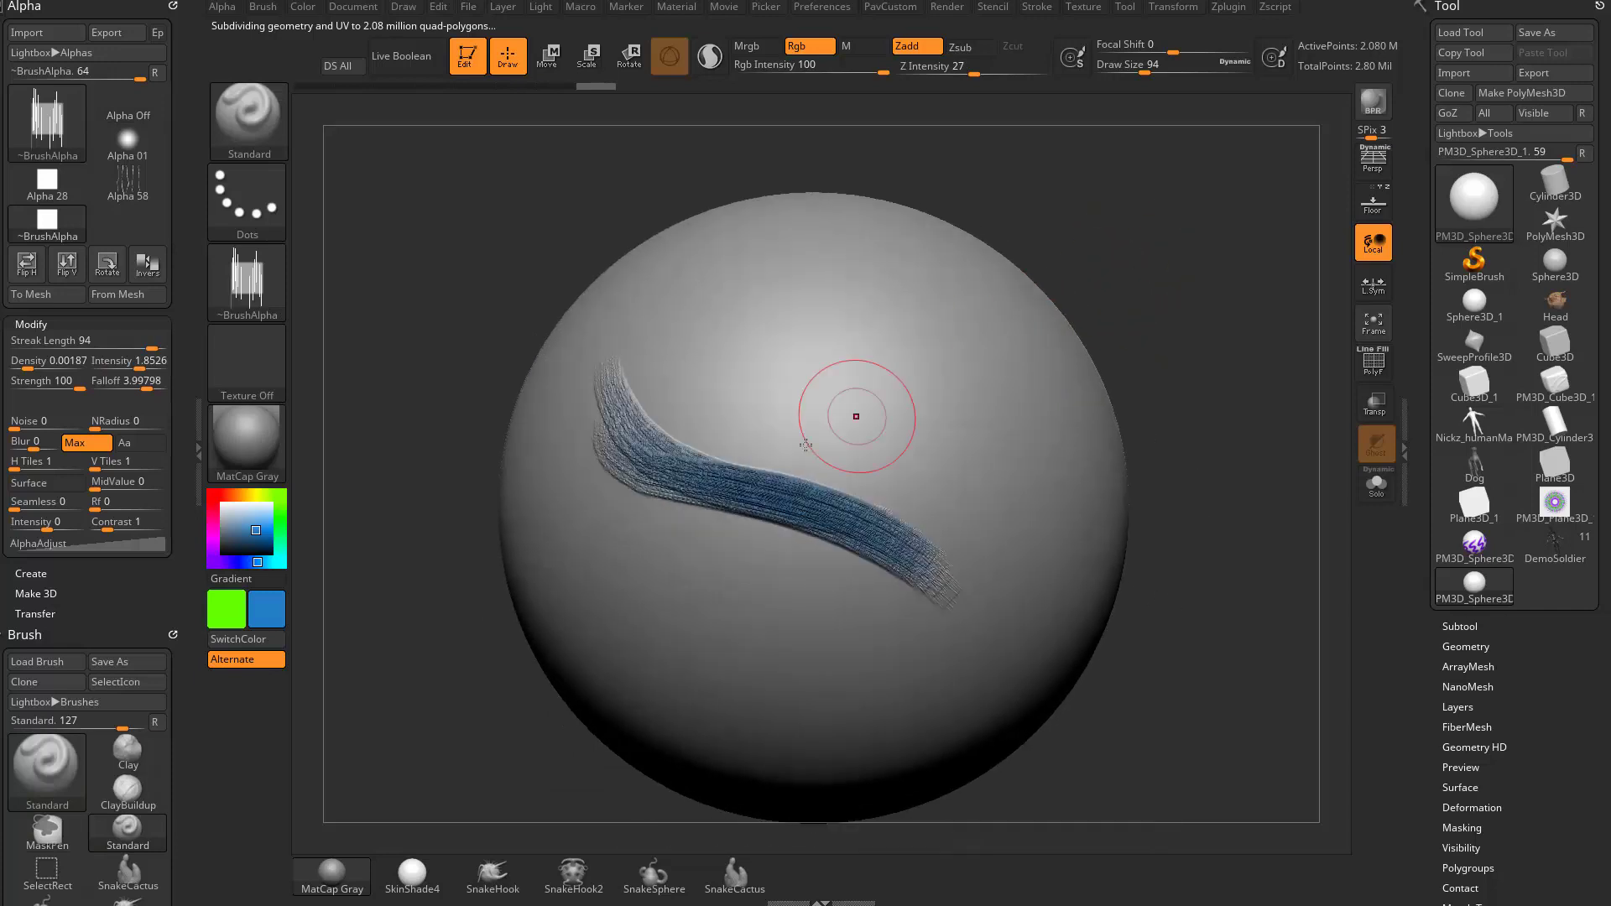
pyautogui.moveTo(946, 71); pyautogui.dragTo(963, 70)
pyautogui.moveTo(723, 313); pyautogui.dragTo(946, 422)
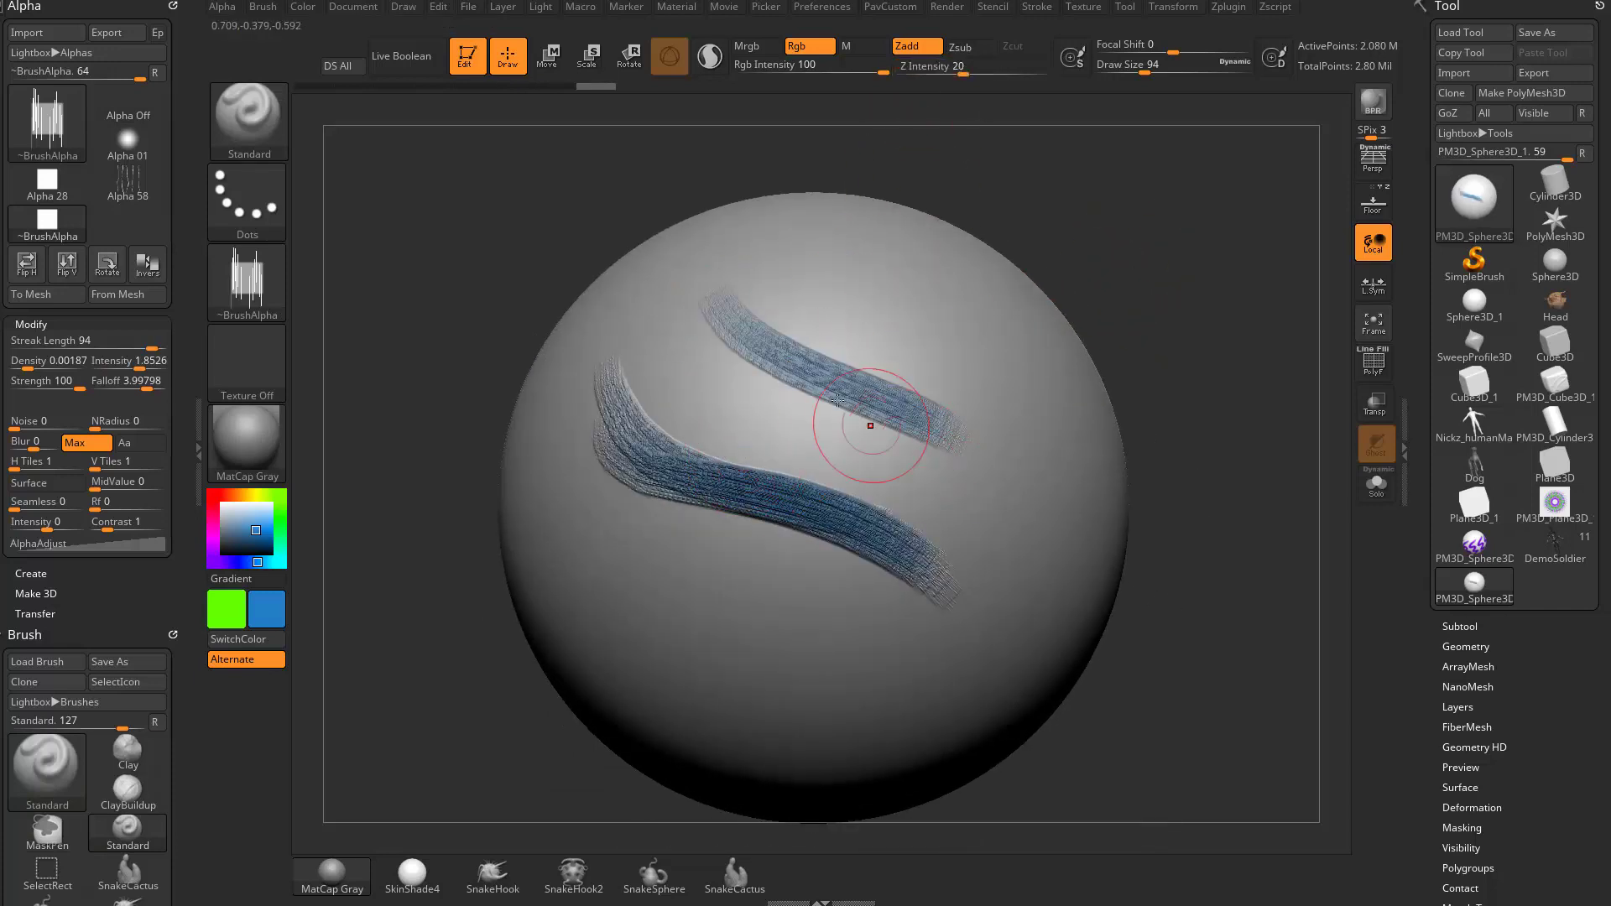
pyautogui.moveTo(711, 369)
pyautogui.mouseDown()
pyautogui.moveTo(948, 440)
pyautogui.moveTo(998, 537)
pyautogui.mouseUp()
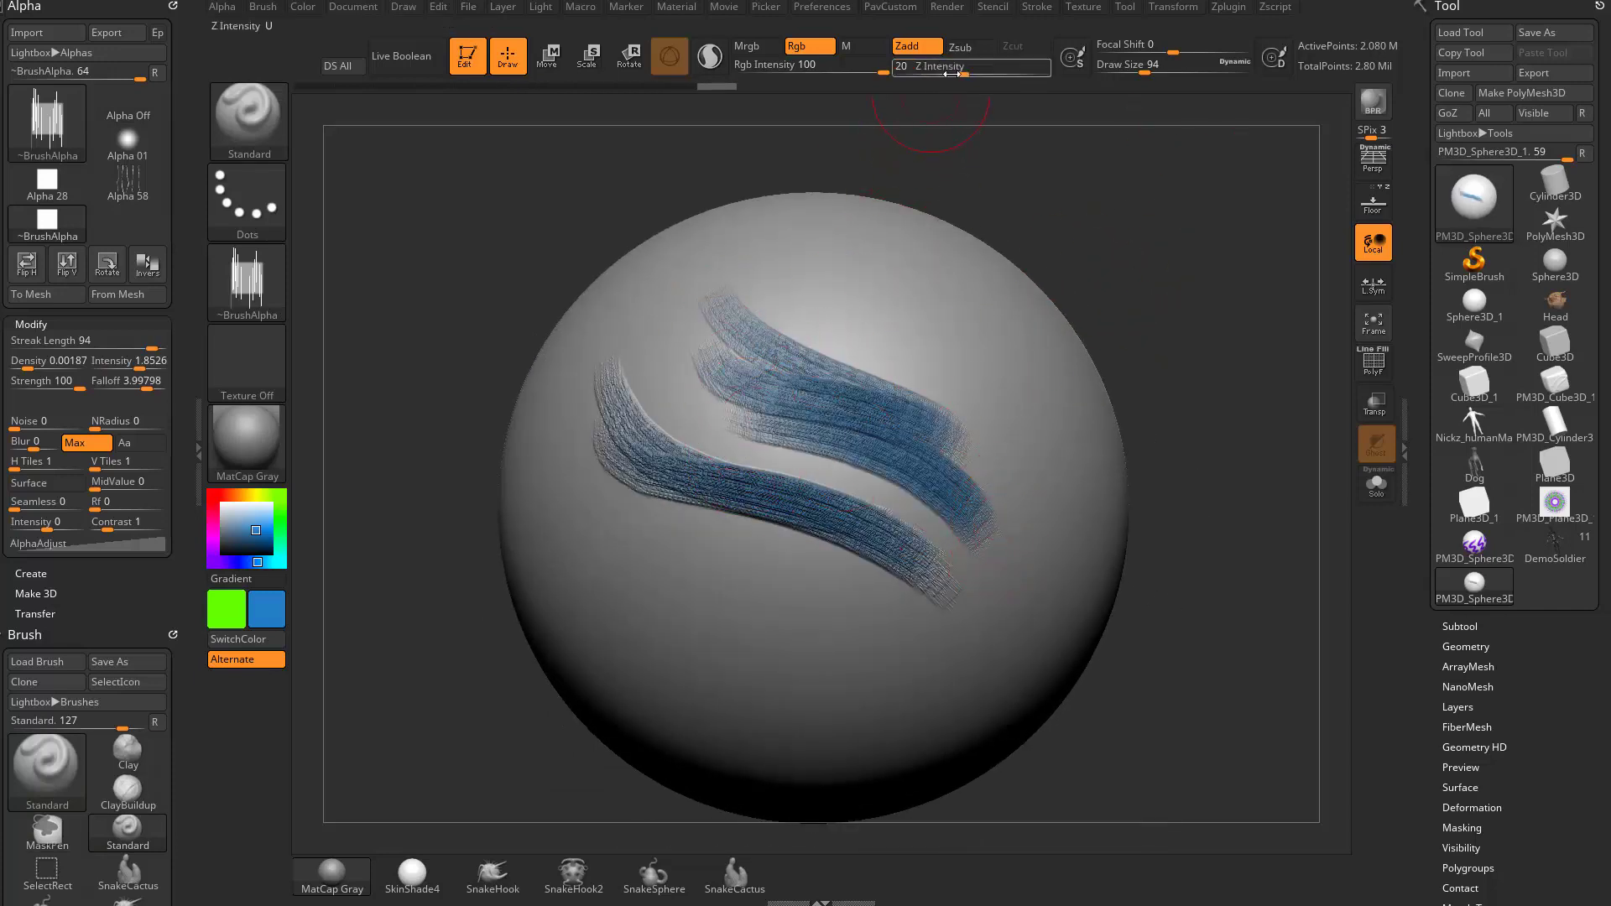
# - Turn off Zadd and paint several colour-only blue streaked strokes on clear areas of the sphere
pyautogui.moveTo(1091, 210)
pyautogui.mouseDown()
pyautogui.moveTo(1115, 244)
pyautogui.moveTo(767, 285)
pyautogui.moveTo(922, 364)
pyautogui.mouseUp()
pyautogui.moveTo(759, 304); pyautogui.dragTo(936, 434)
pyautogui.moveTo(1157, 206)
pyautogui.mouseDown()
pyautogui.moveTo(1125, 269)
pyautogui.moveTo(1036, 283)
pyautogui.mouseUp()
pyautogui.moveTo(715, 306); pyautogui.dragTo(952, 453)
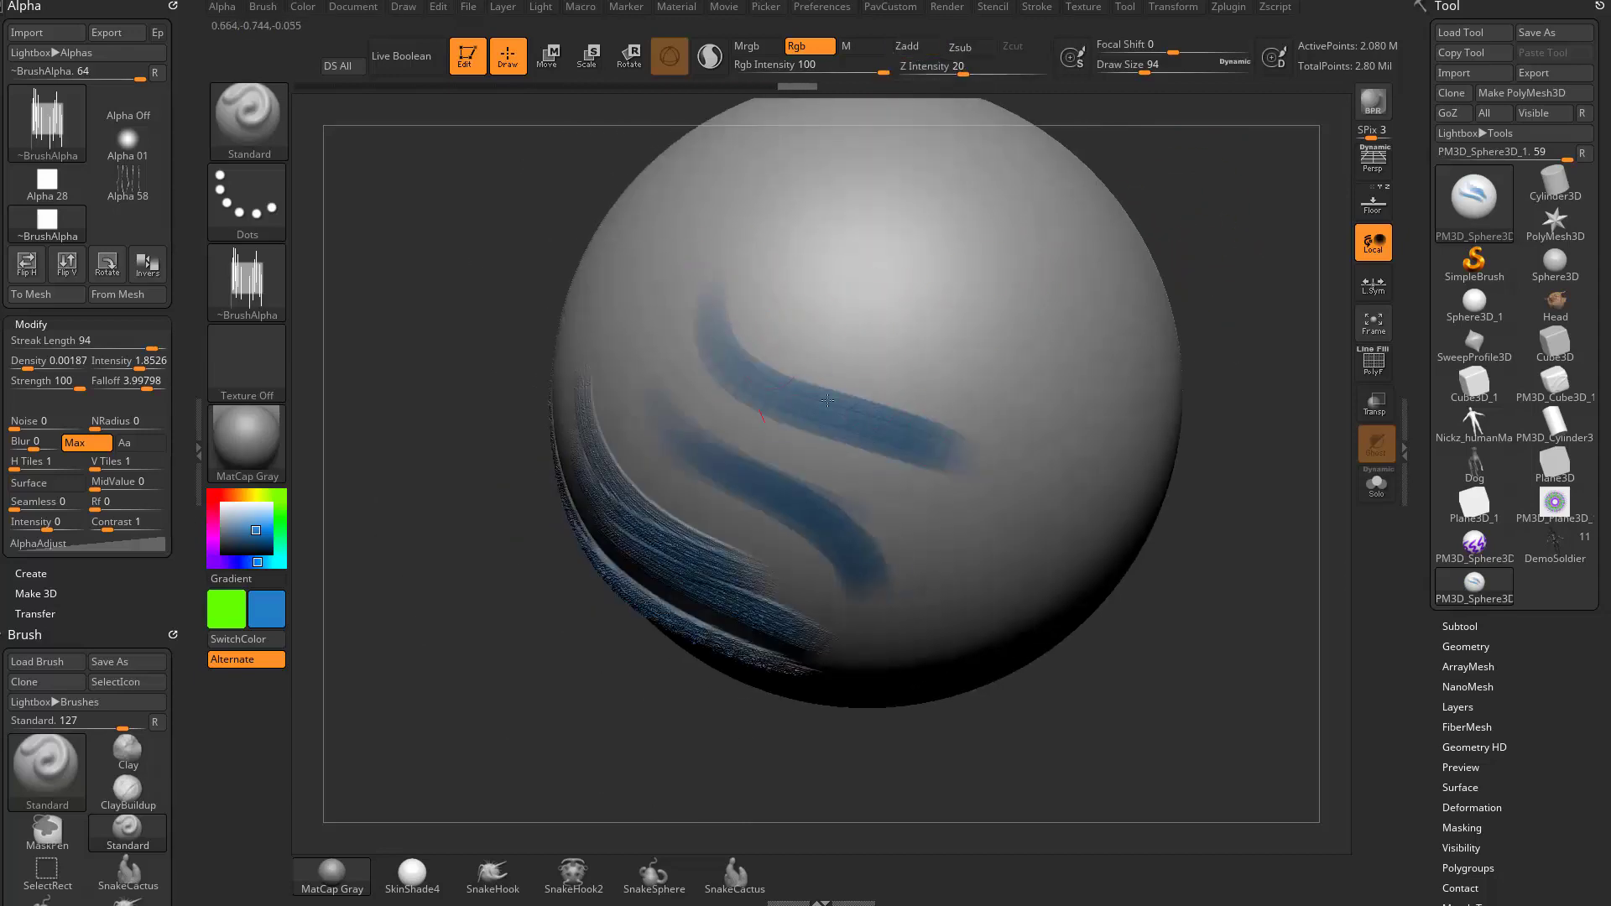
pyautogui.moveTo(827, 400); pyautogui.dragTo(1013, 470)
pyautogui.moveTo(770, 329); pyautogui.dragTo(1004, 426)
pyautogui.moveTo(797, 366); pyautogui.dragTo(1017, 440)
pyautogui.moveTo(849, 293)
pyautogui.mouseDown()
pyautogui.moveTo(991, 345)
pyautogui.moveTo(1007, 398)
pyautogui.mouseUp()
pyautogui.moveTo(1254, 391)
pyautogui.mouseDown()
pyautogui.moveTo(1213, 307)
pyautogui.moveTo(1128, 332)
pyautogui.mouseUp()
pyautogui.moveTo(760, 366)
pyautogui.mouseDown()
pyautogui.moveTo(805, 371)
pyautogui.moveTo(918, 501)
pyautogui.mouseUp()
pyautogui.moveTo(780, 359); pyautogui.dragTo(958, 533)
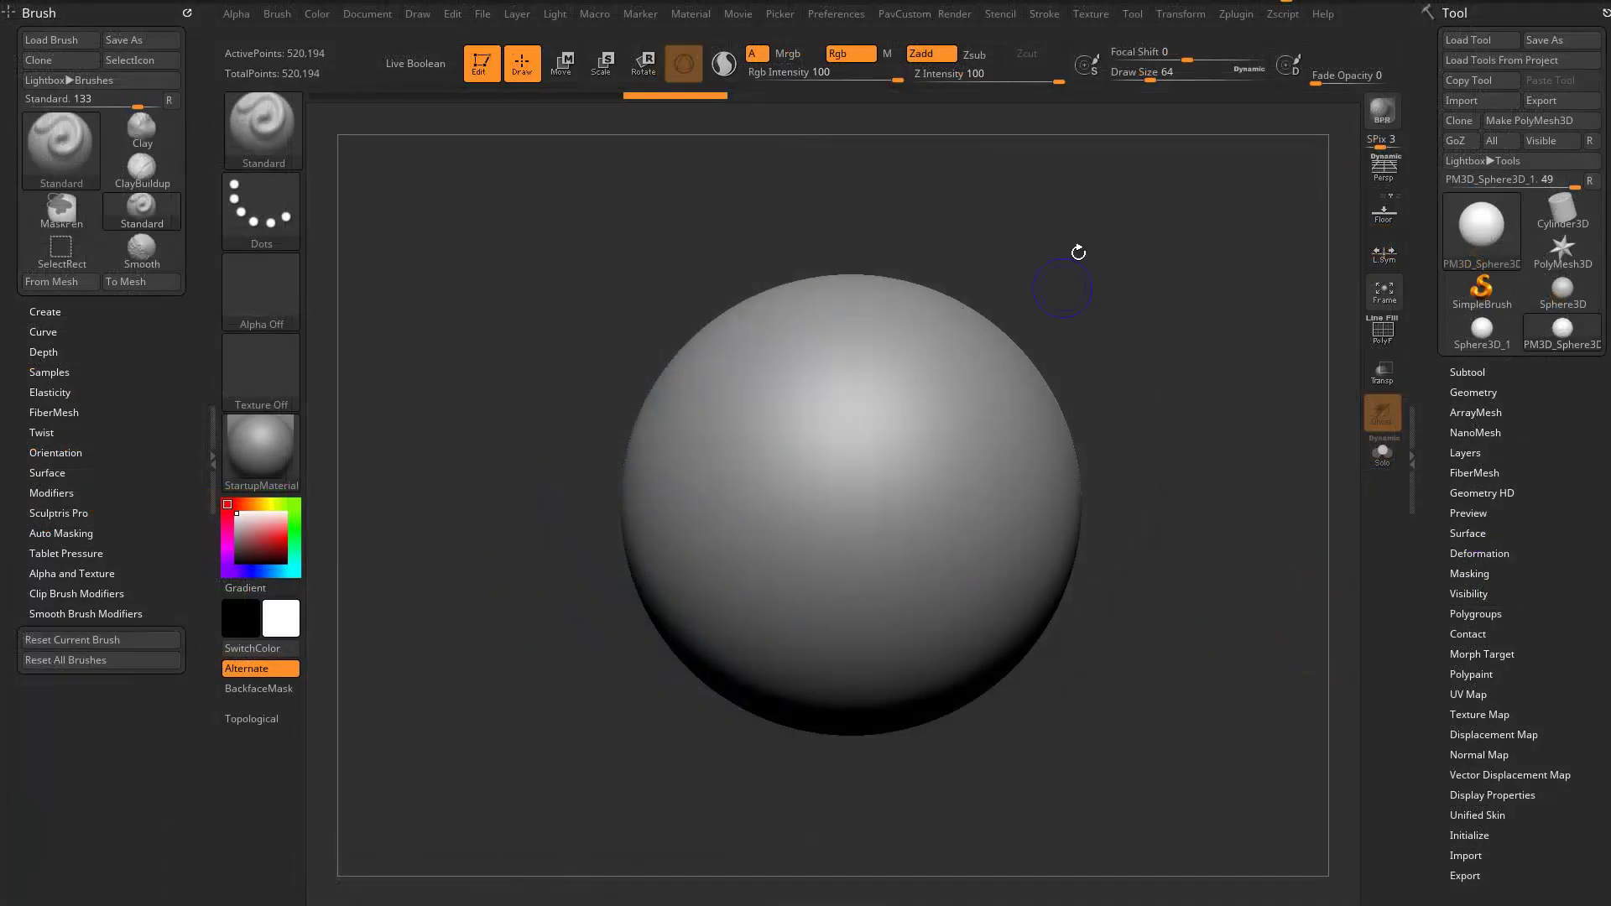
# - Set the draw size to 59 and fill the plain sphere with dark red (R 111, G 19, B 19)
pyautogui.press('s')
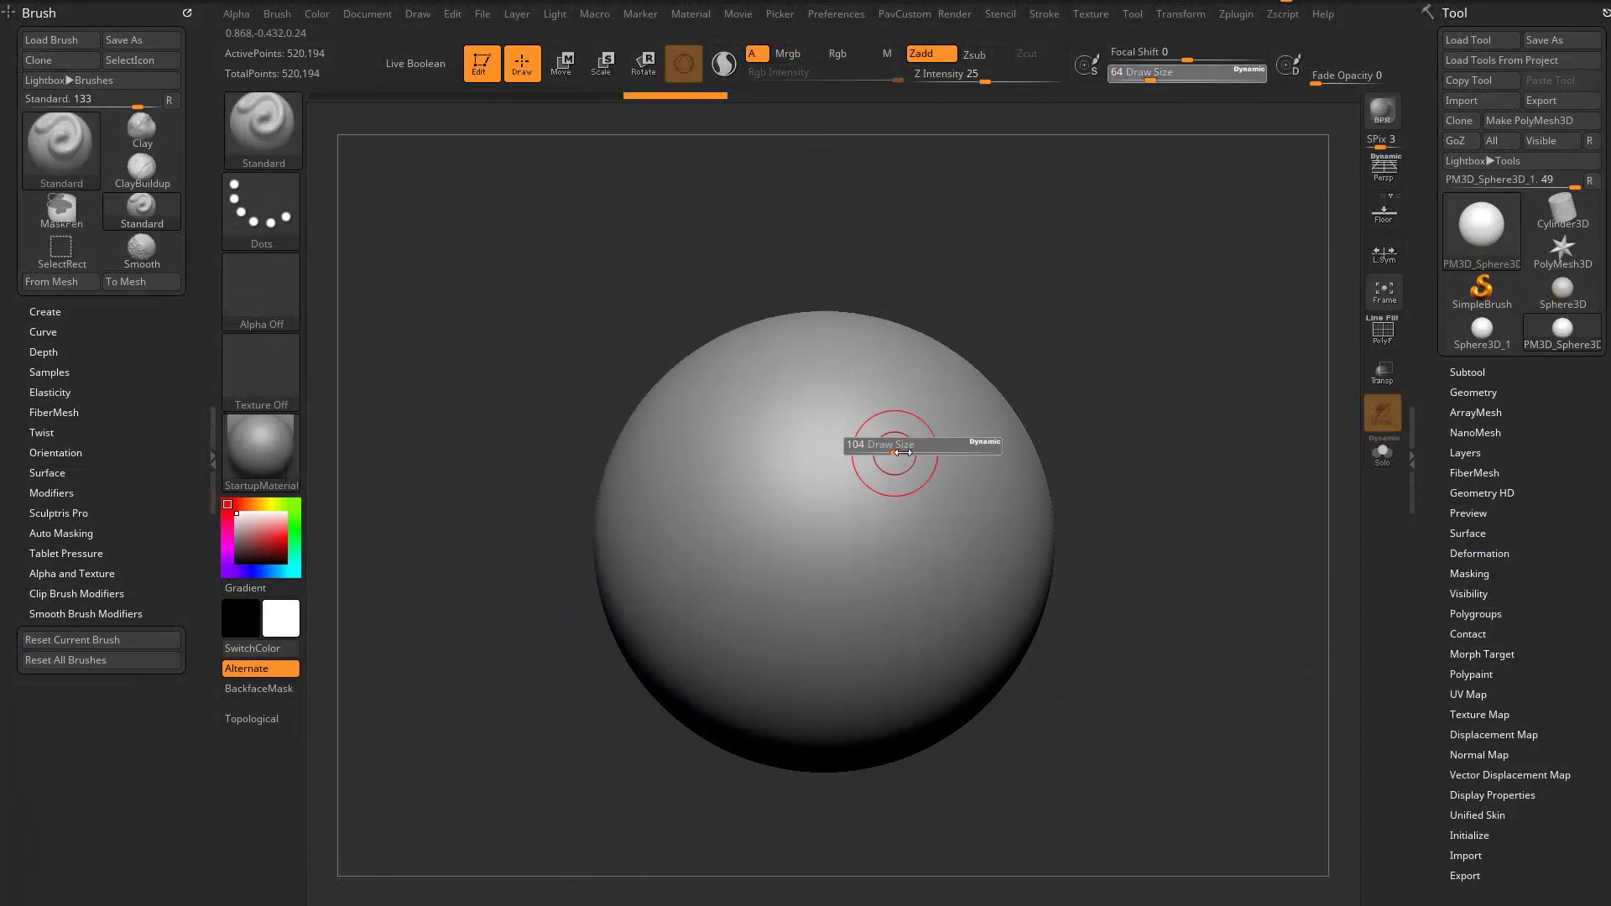
pyautogui.moveTo(889, 450); pyautogui.dragTo(949, 397)
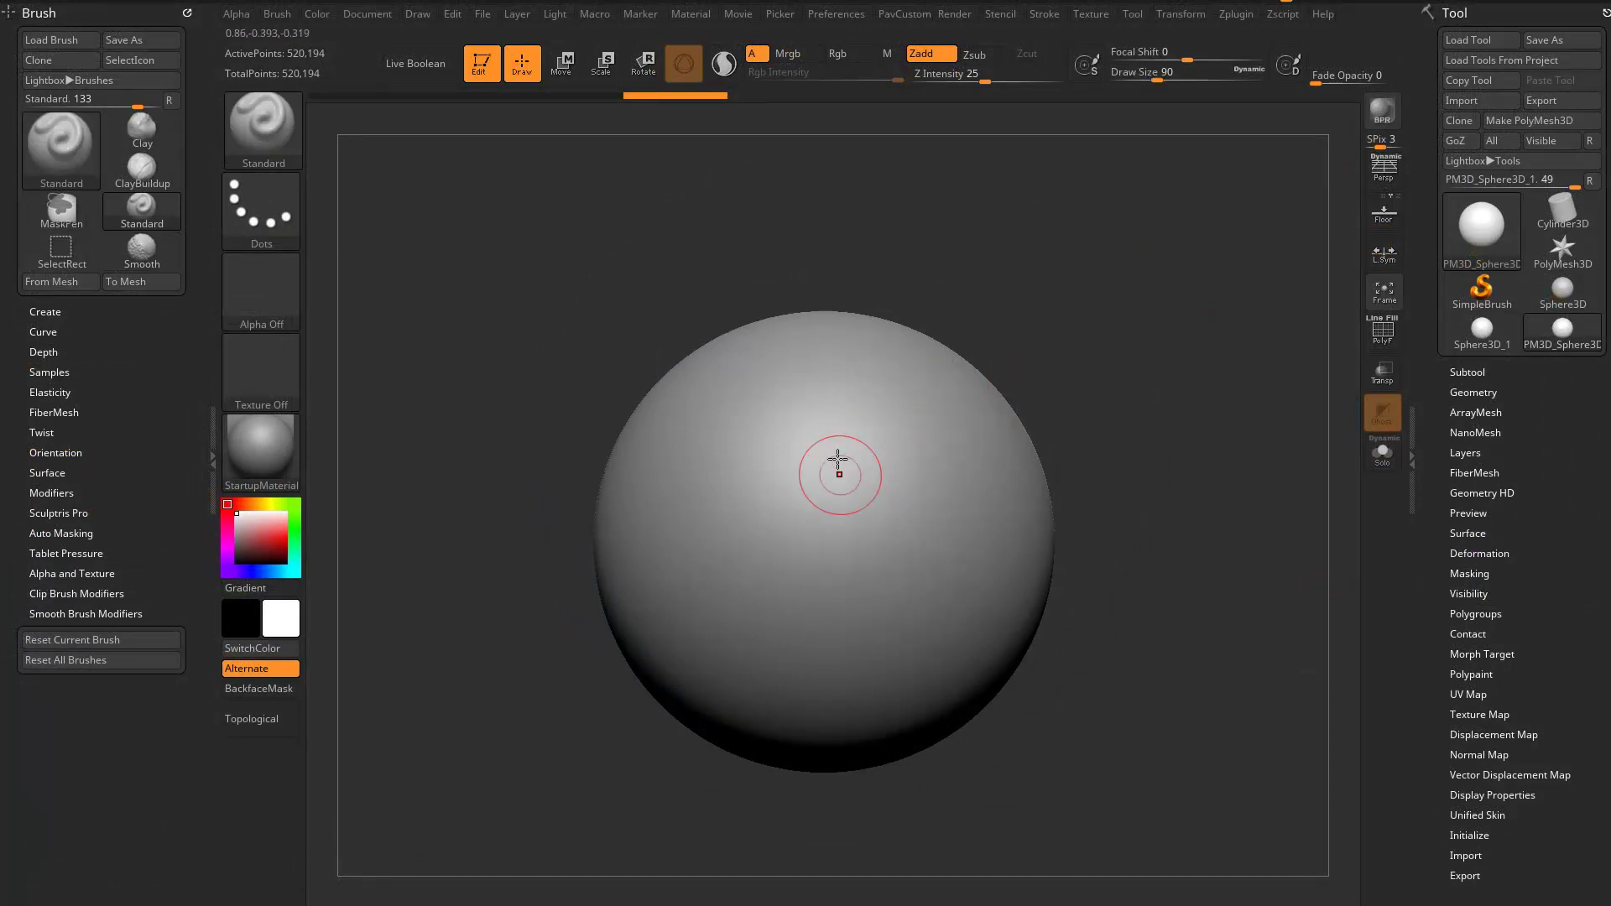
pyautogui.press('[')
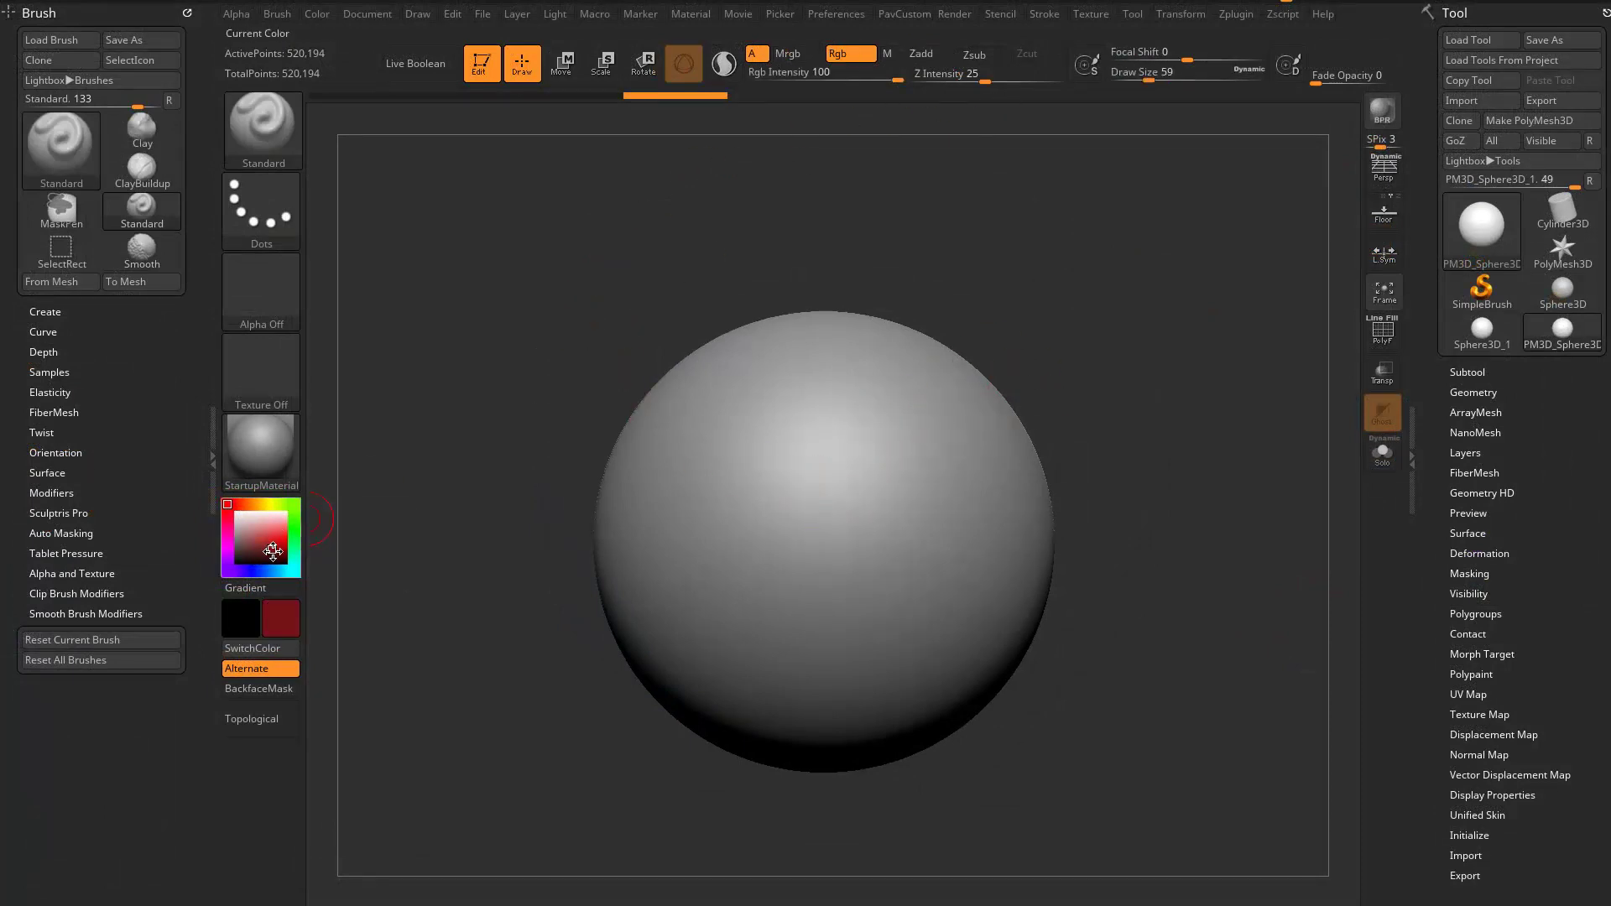
pyautogui.click(271, 551)
pyautogui.click(317, 14)
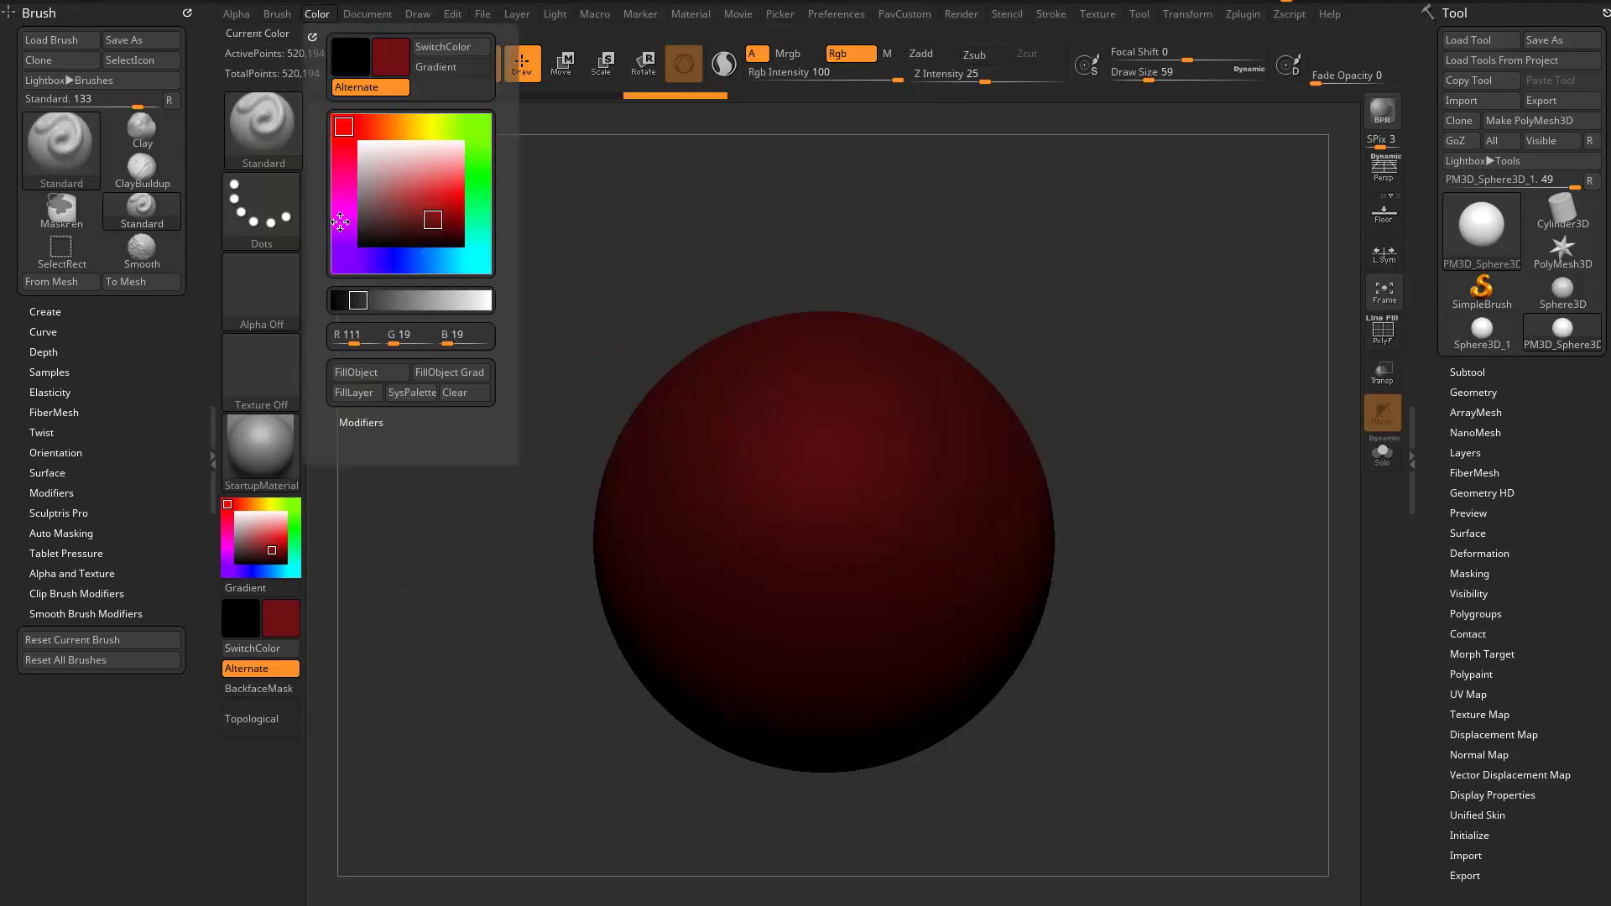
pyautogui.click(358, 374)
# - Pick an orange colour and paint a rough patch across the front of the red sphere
pyautogui.click(253, 504)
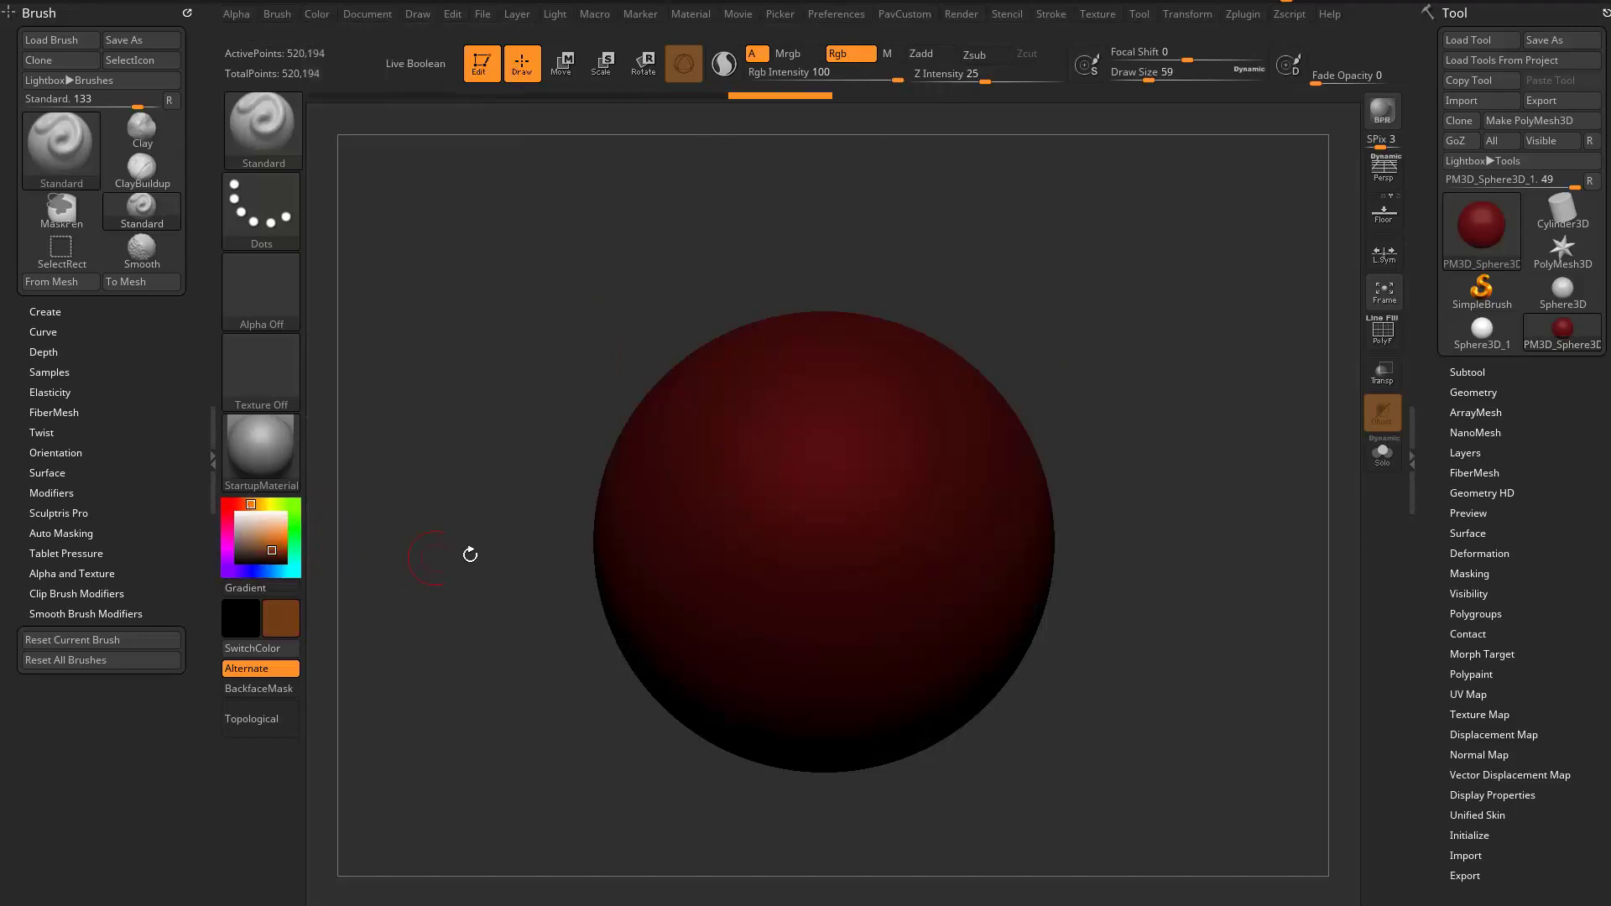
pyautogui.click(268, 538)
pyautogui.moveTo(658, 495)
pyautogui.mouseDown()
pyautogui.moveTo(791, 637)
pyautogui.moveTo(831, 638)
pyautogui.mouseUp()
pyautogui.moveTo(693, 464)
pyautogui.mouseDown()
pyautogui.moveTo(842, 562)
pyautogui.moveTo(890, 537)
pyautogui.moveTo(839, 540)
pyautogui.moveTo(888, 514)
pyautogui.moveTo(925, 525)
pyautogui.mouseUp()
# - Switch to the Clay brush with Rgb off and Zadd at Z Intensity 50, and sculpt small bumps over the orange patch
pyautogui.moveTo(1174, 495); pyautogui.dragTo(999, 495)
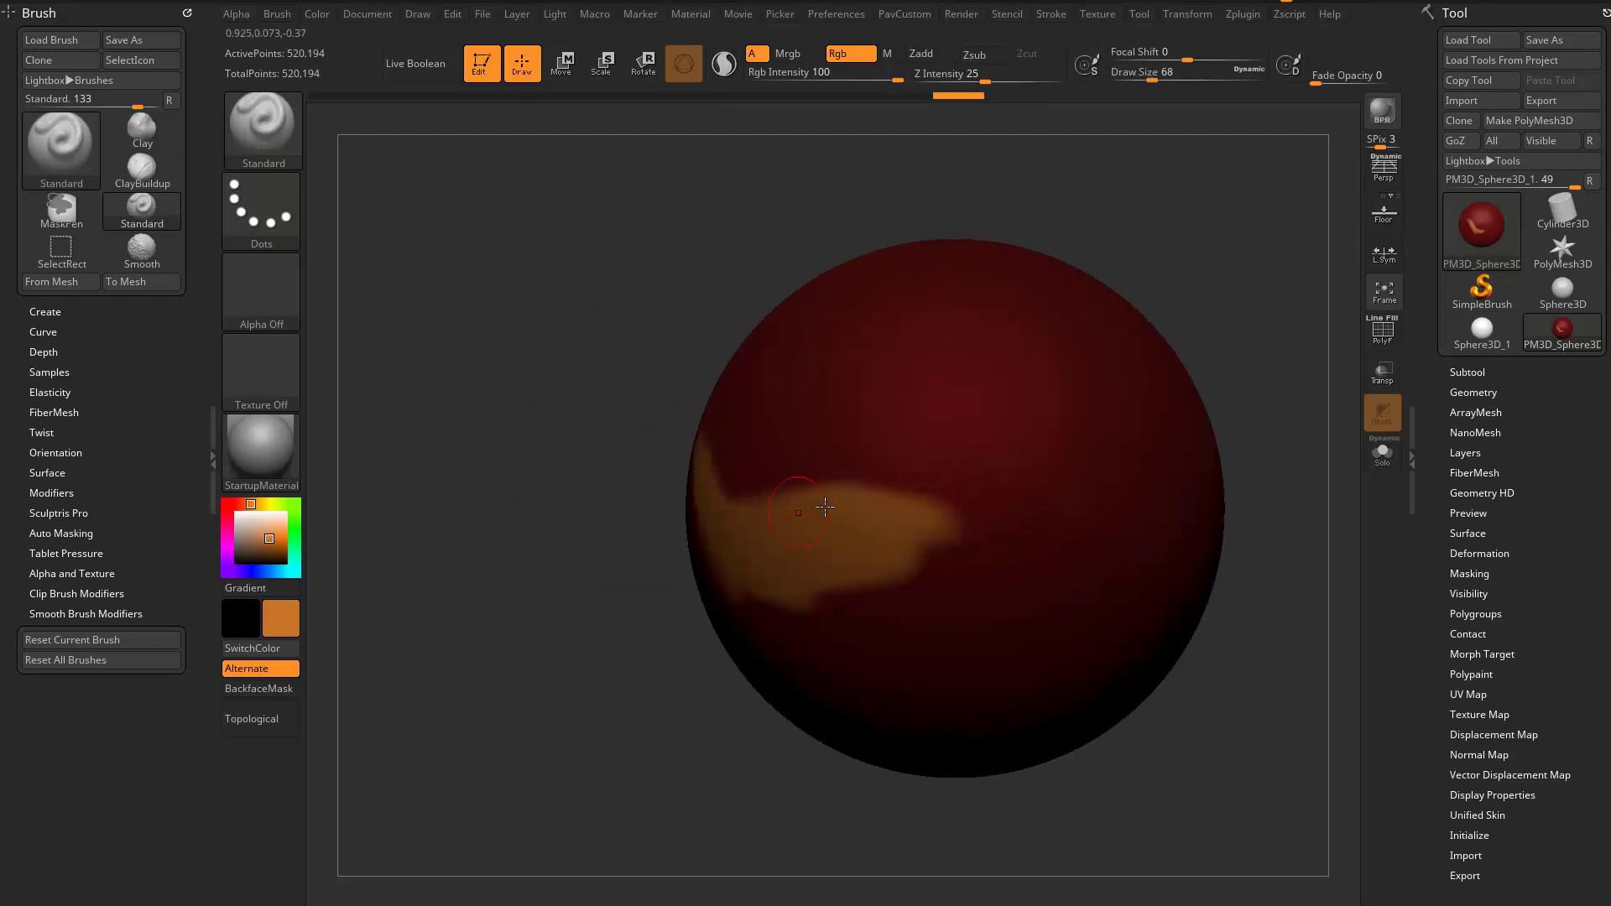
pyautogui.keyDown('alt'); pyautogui.moveTo(1197, 275); pyautogui.dragTo(1145, 314); pyautogui.keyUp('alt')
pyautogui.press('b')
pyautogui.press('c')
pyautogui.press('l')
pyautogui.click(849, 54)
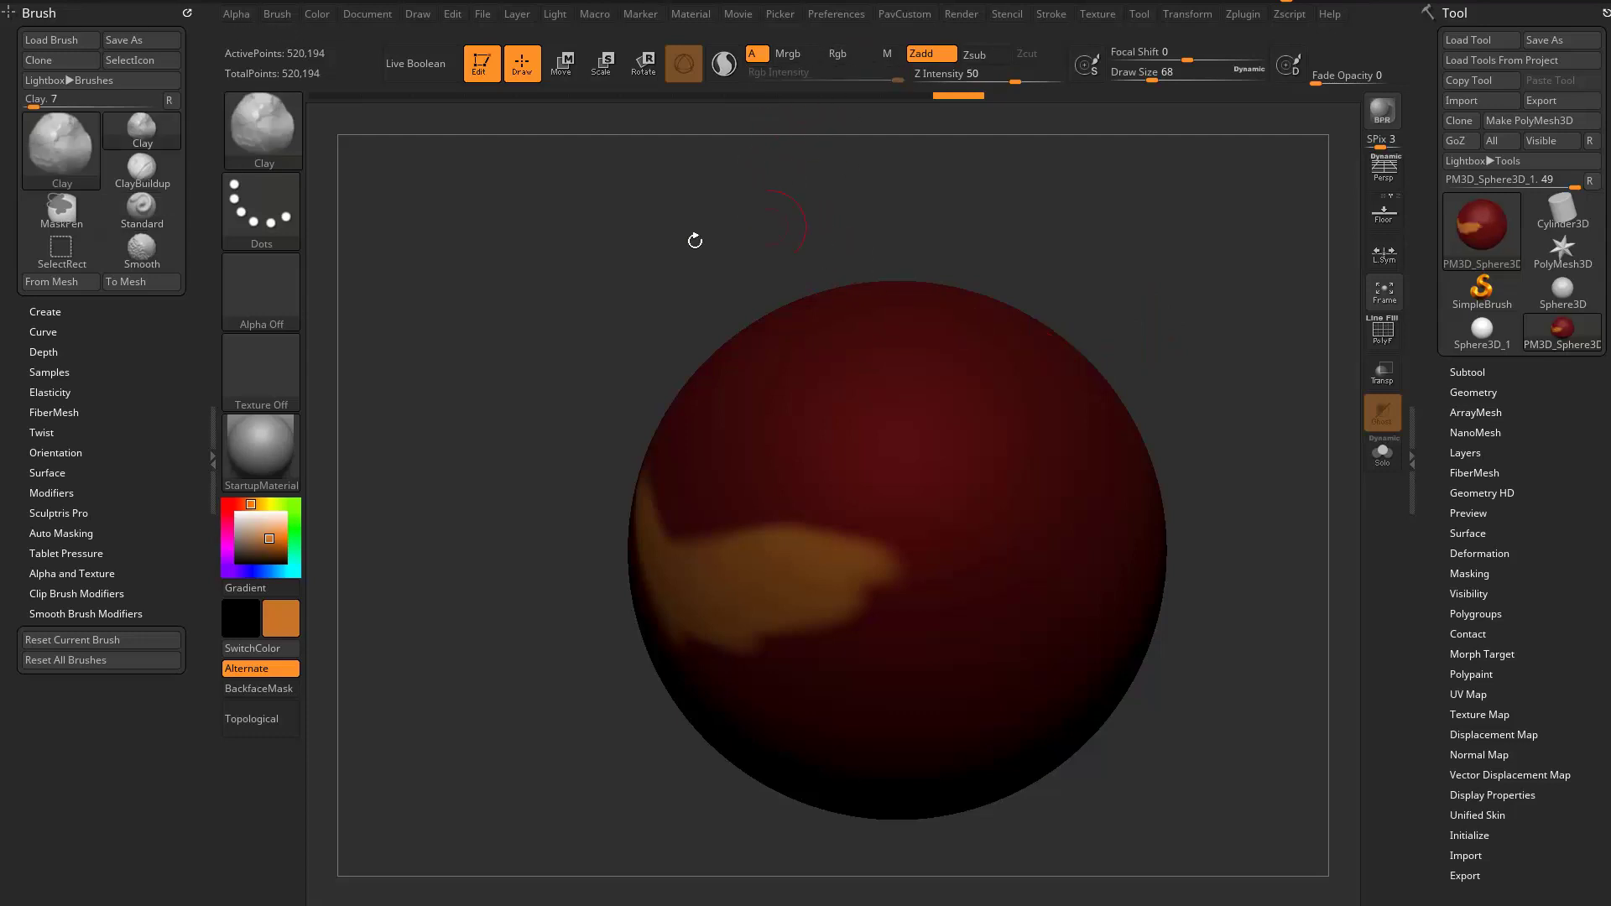
pyautogui.moveTo(564, 143)
pyautogui.mouseDown()
pyautogui.moveTo(1096, 277)
pyautogui.moveTo(852, 421)
pyautogui.moveTo(895, 462)
pyautogui.mouseUp()
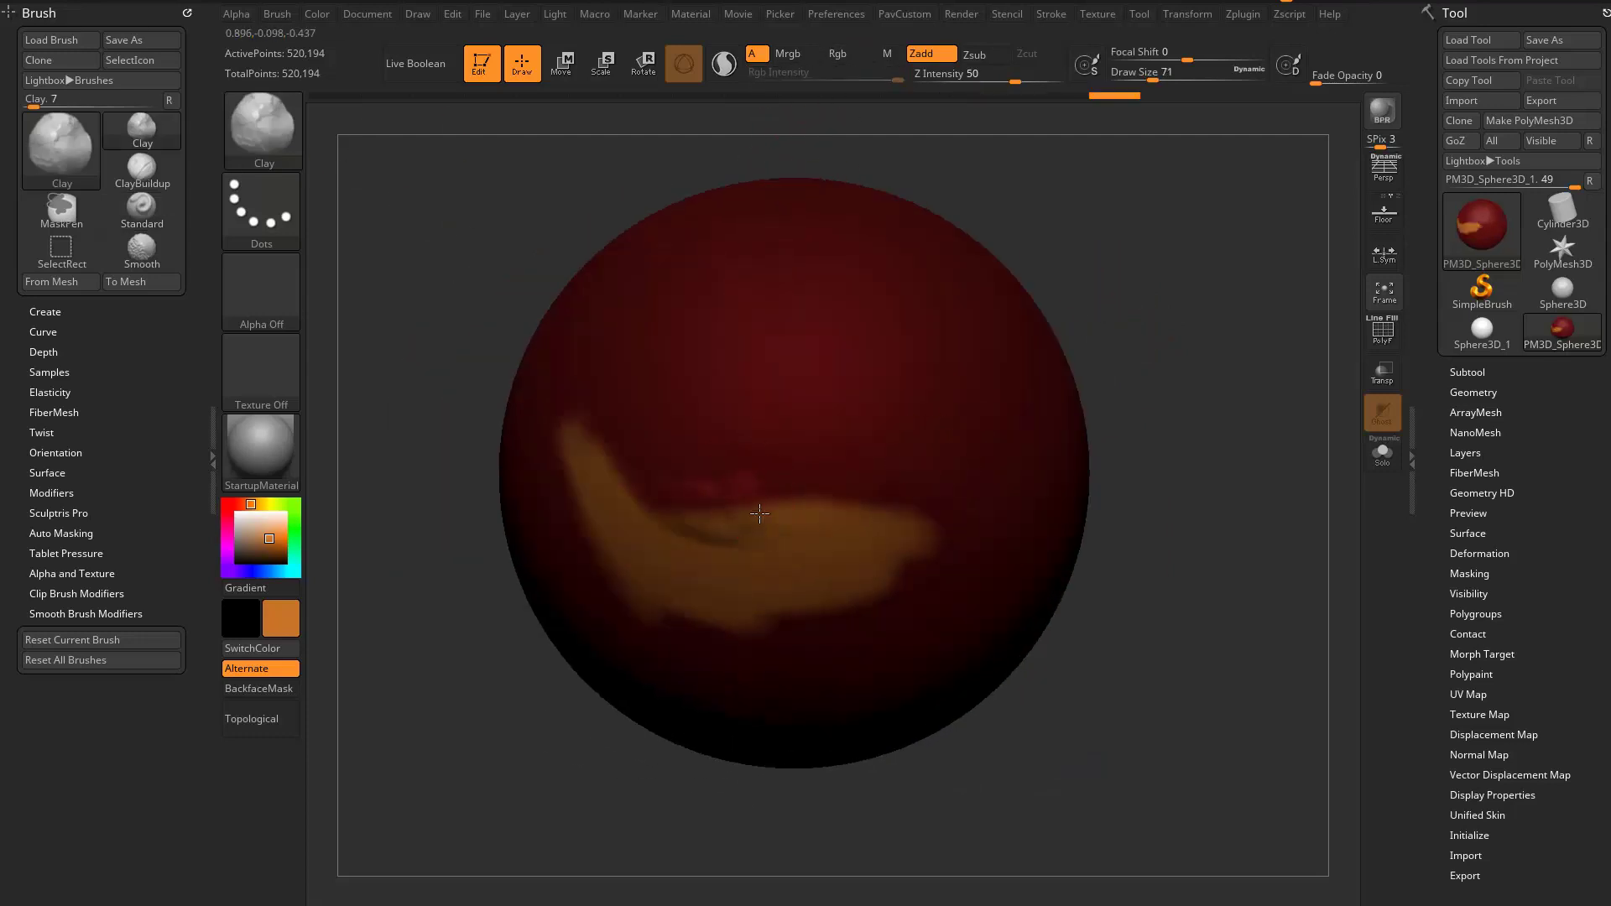
pyautogui.moveTo(802, 533); pyautogui.dragTo(965, 456)
pyautogui.moveTo(789, 520); pyautogui.dragTo(750, 622)
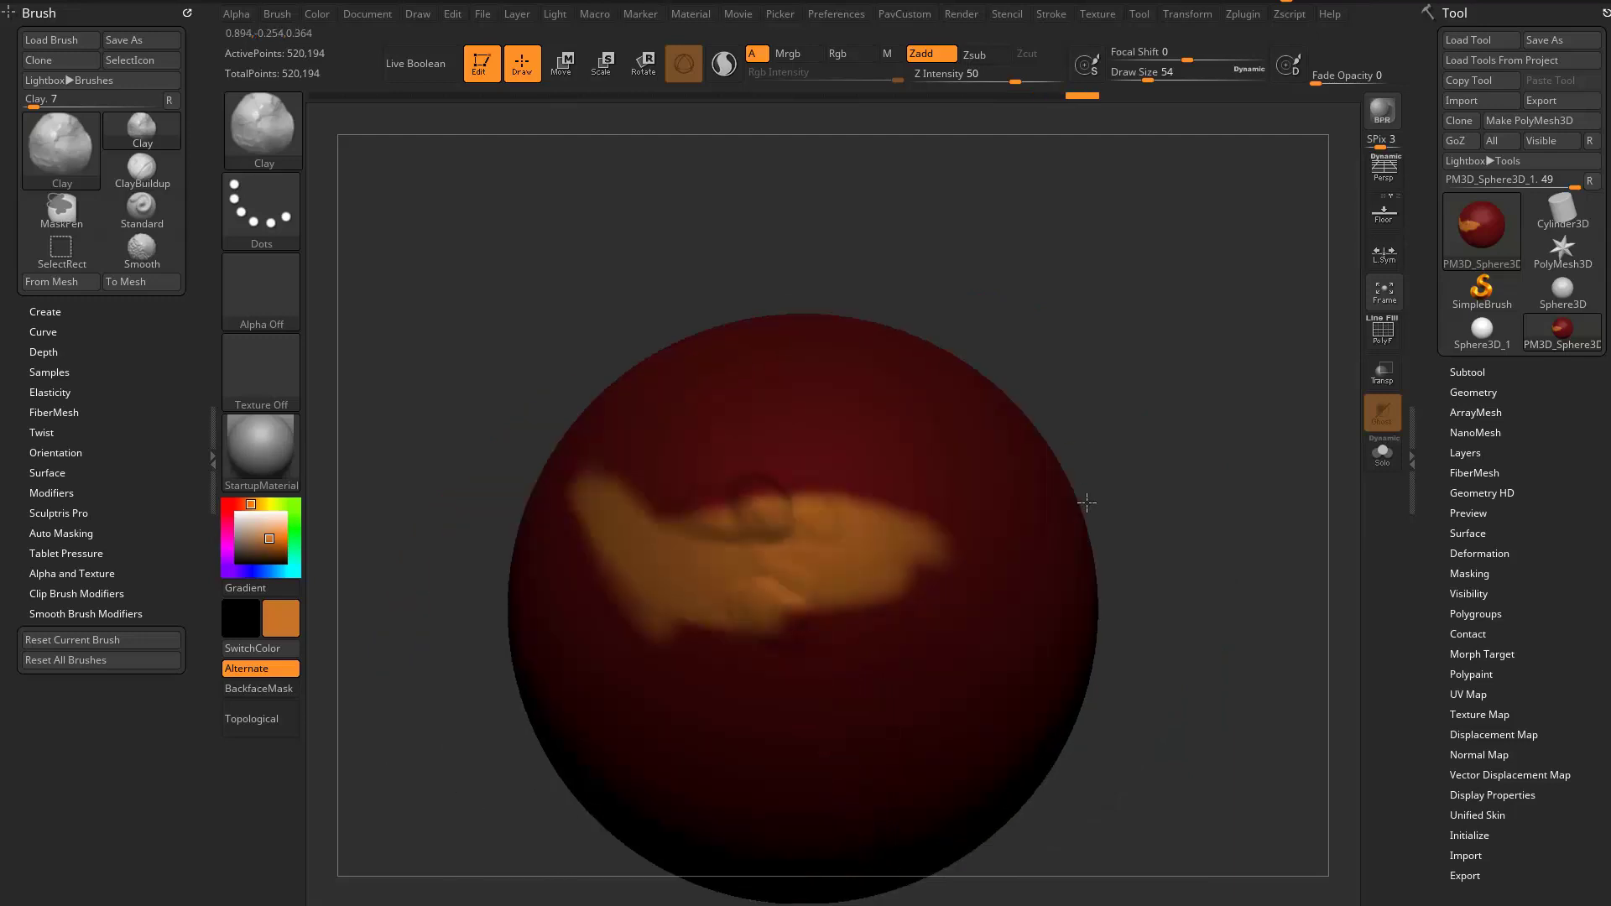
# - Return to the Standard brush with only Rgb on and set the draw size to 18
pyautogui.press('s')
pyautogui.click(1091, 497)
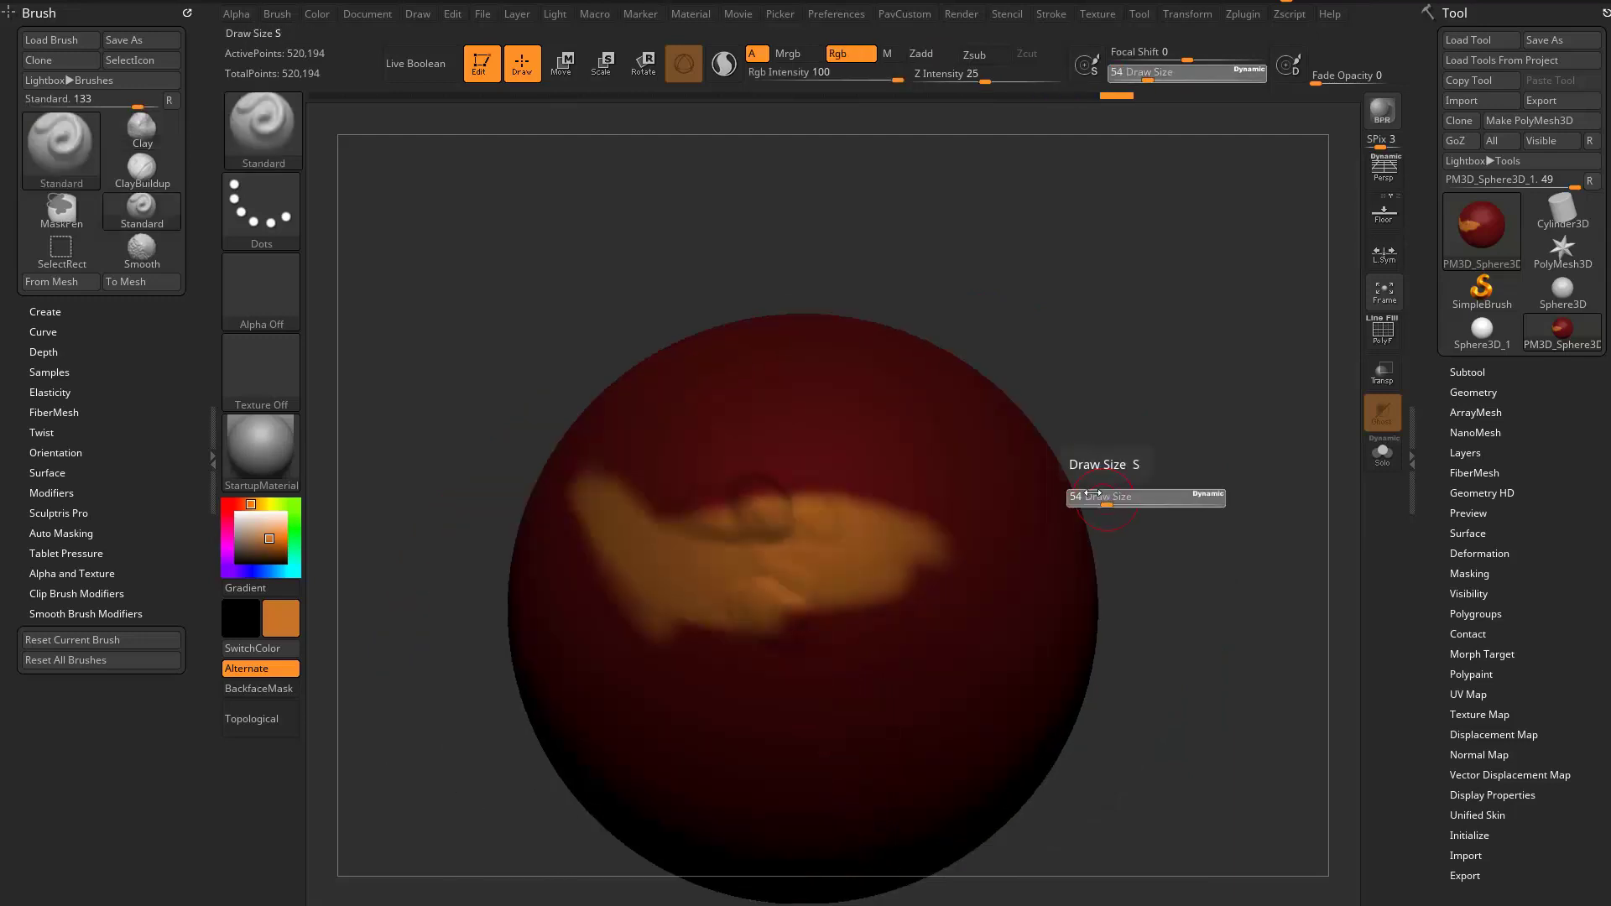
pyautogui.keyDown('alt'); pyautogui.moveTo(1258, 425); pyautogui.dragTo(1398, 394); pyautogui.keyUp('alt')
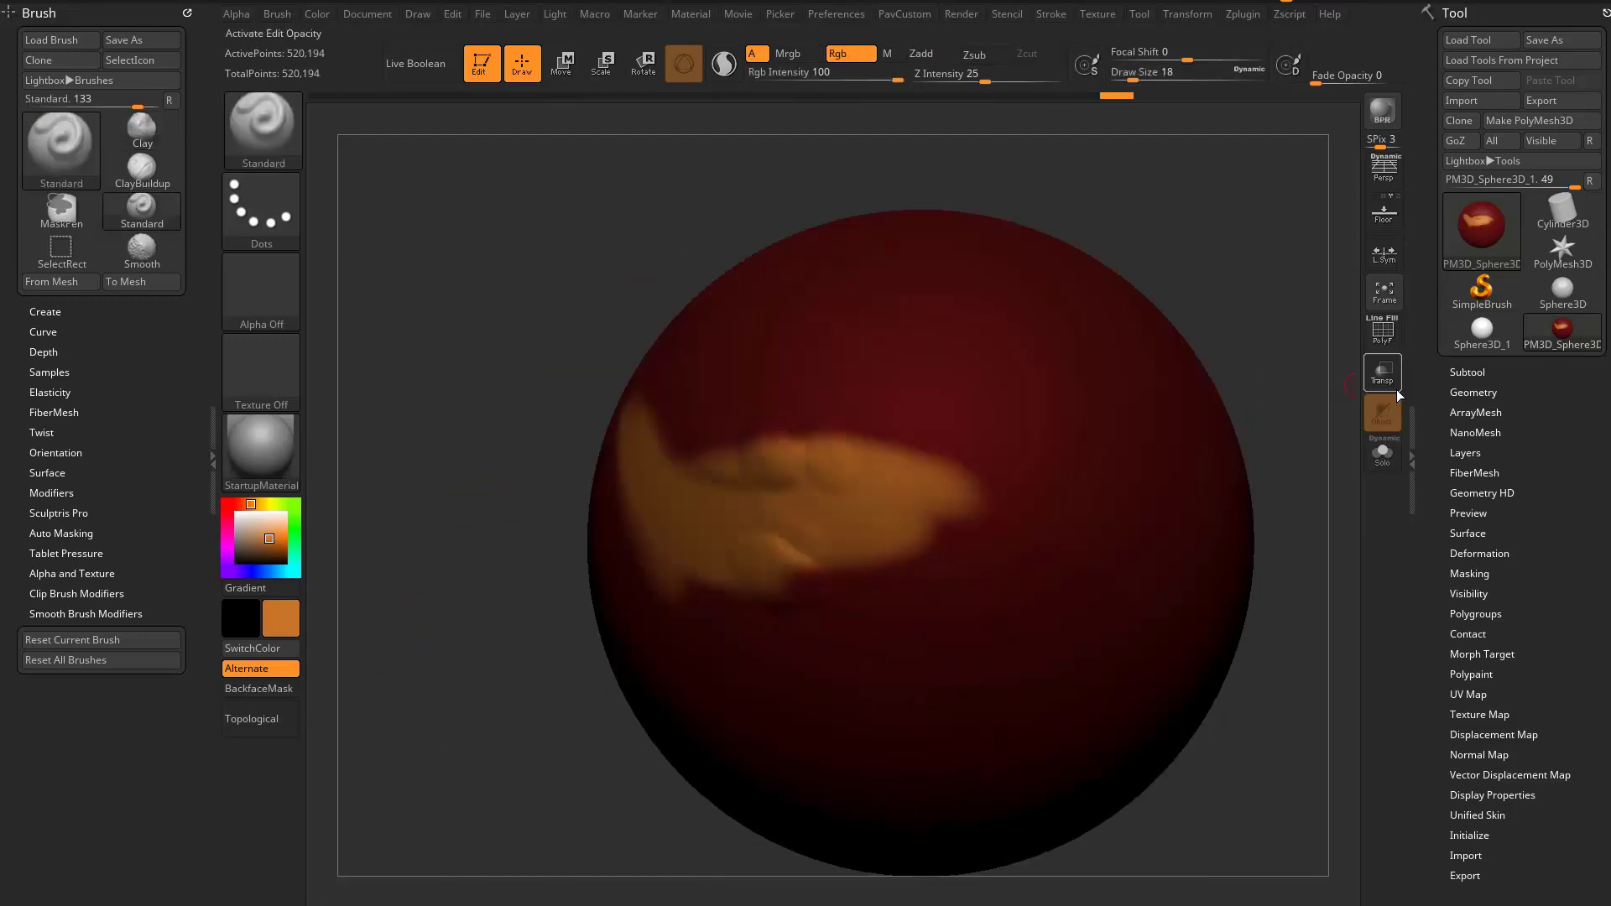
# - Turn off the sphere subtool's polypaint display and set the current colour to white
pyautogui.click(1468, 373)
pyautogui.click(1574, 334)
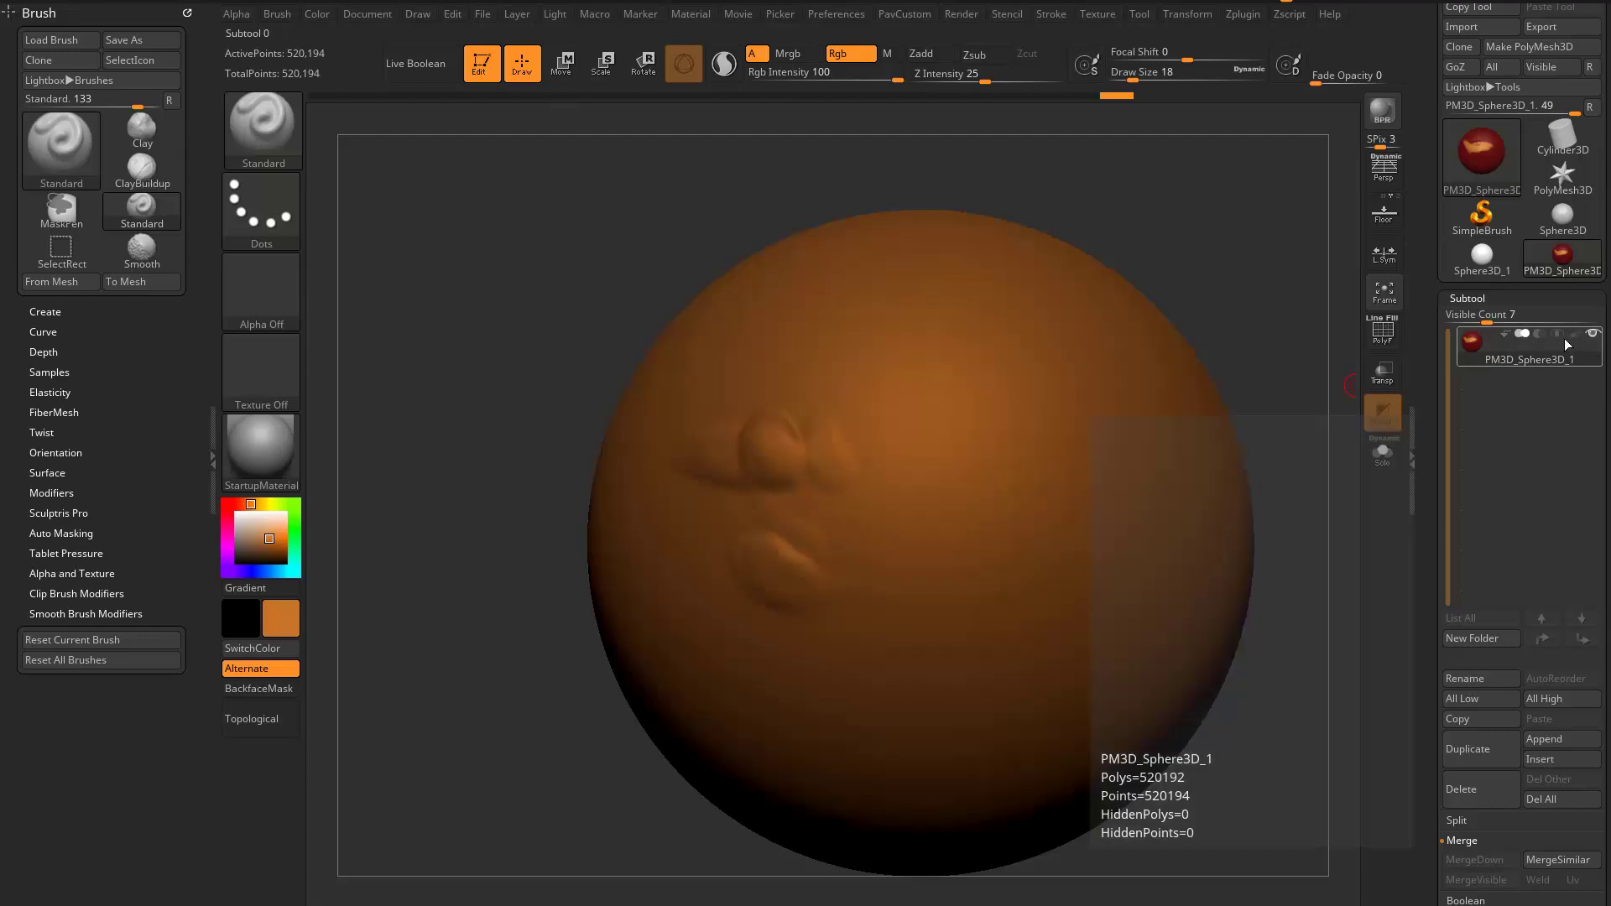
pyautogui.click(236, 511)
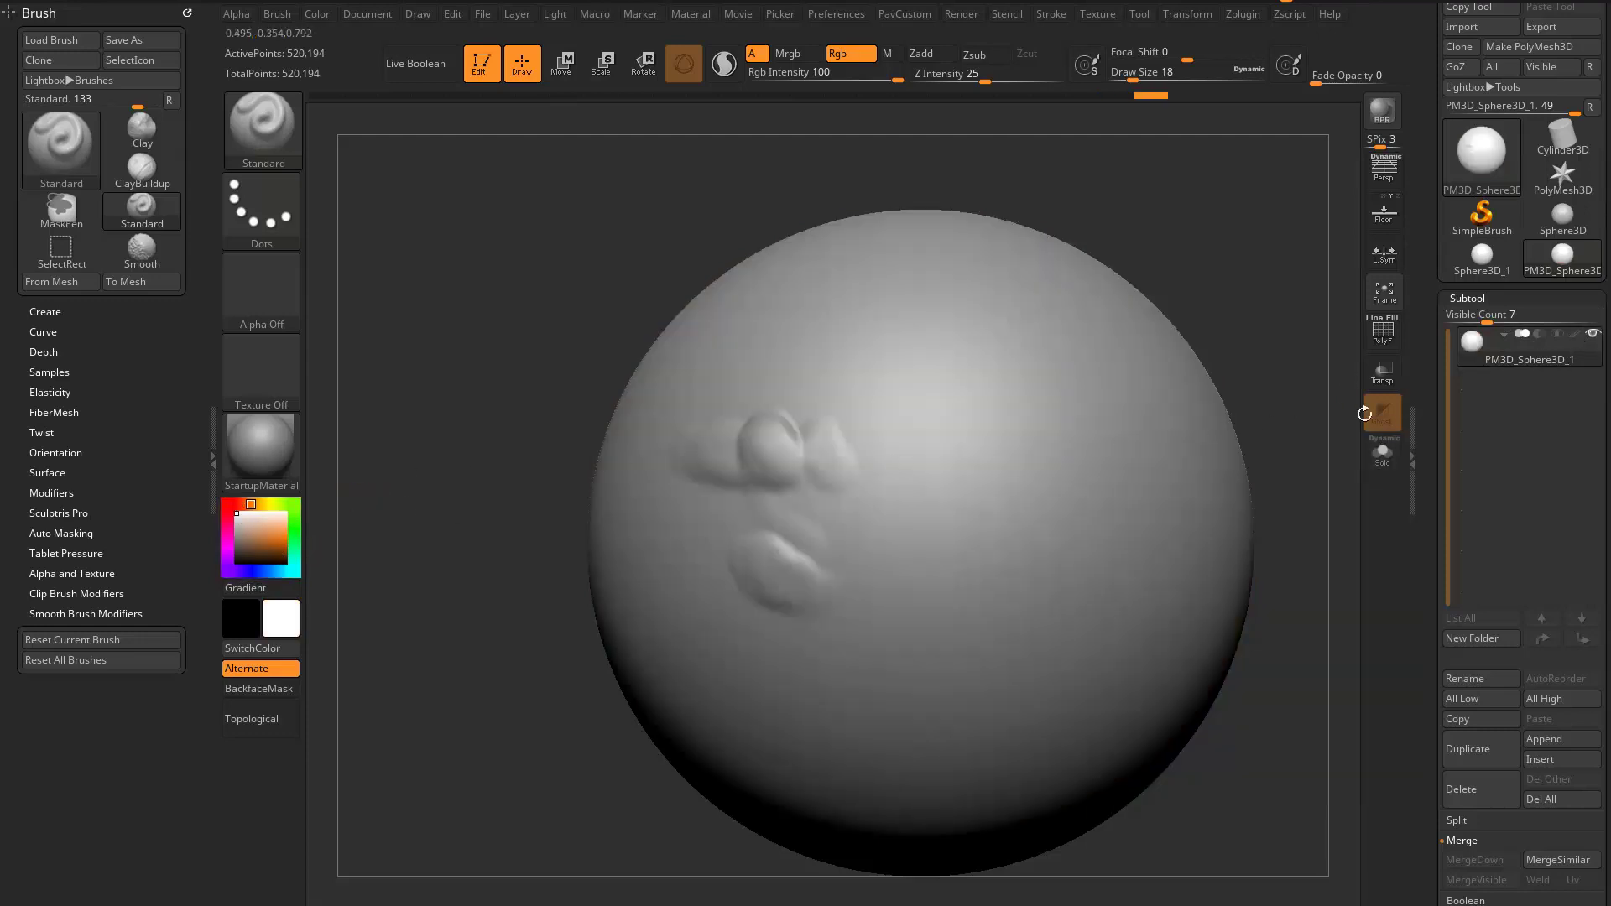
# - Toggle the sphere subtool's polypaint on and off to compare the painted and unpainted surface, leaving it off
pyautogui.click(1572, 335)
pyautogui.click(1575, 335)
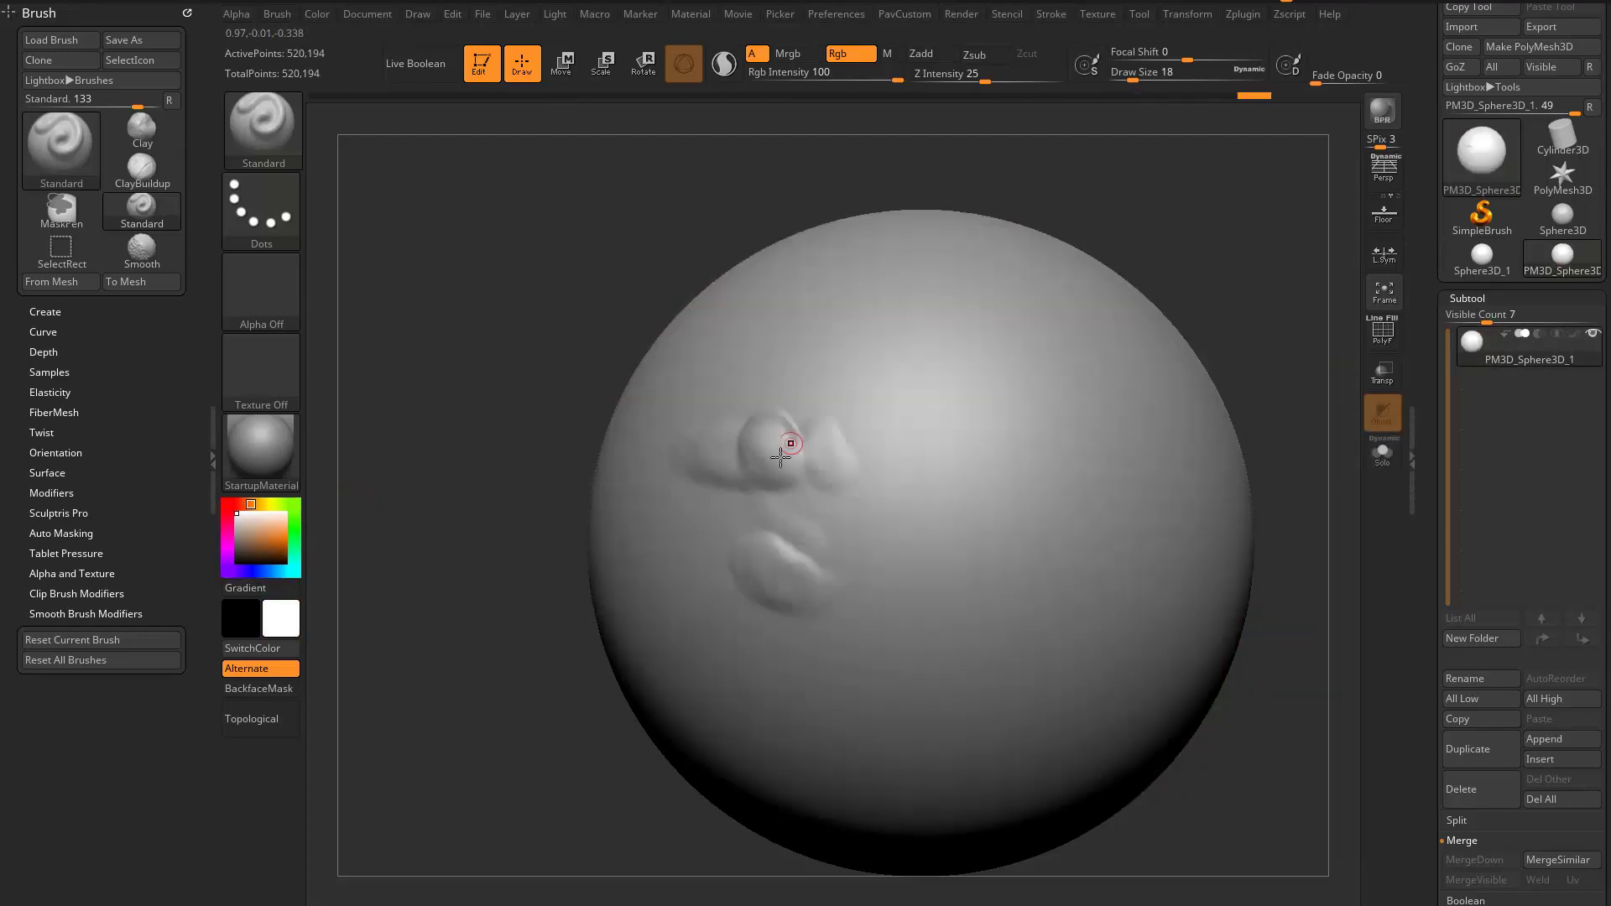
pyautogui.click(1572, 334)
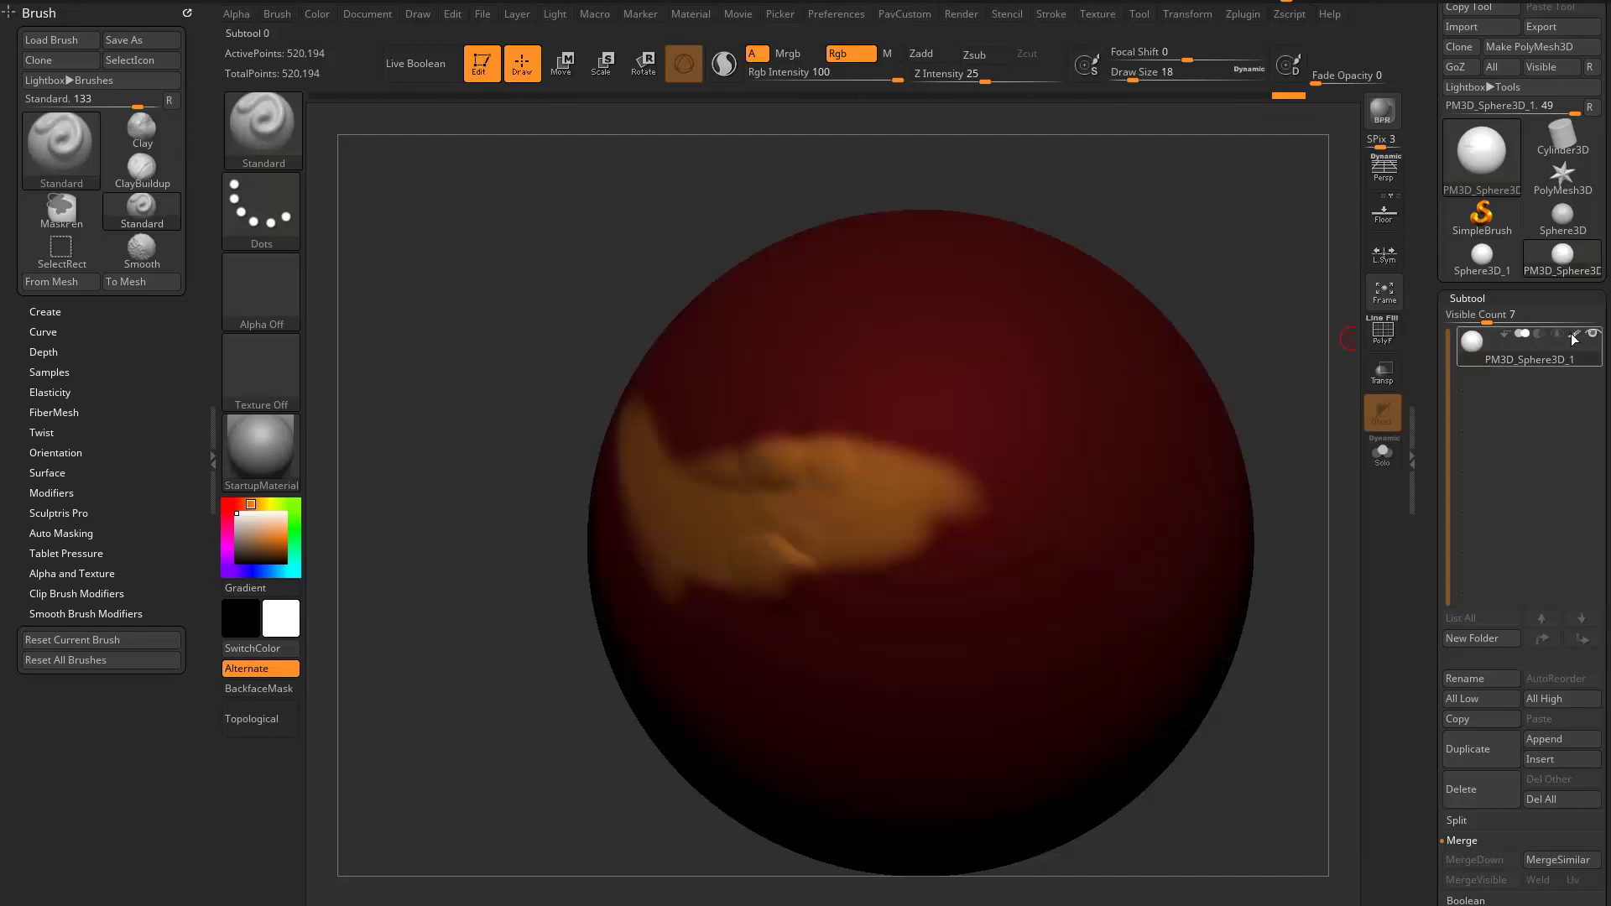
pyautogui.click(1573, 335)
pyautogui.press('1')
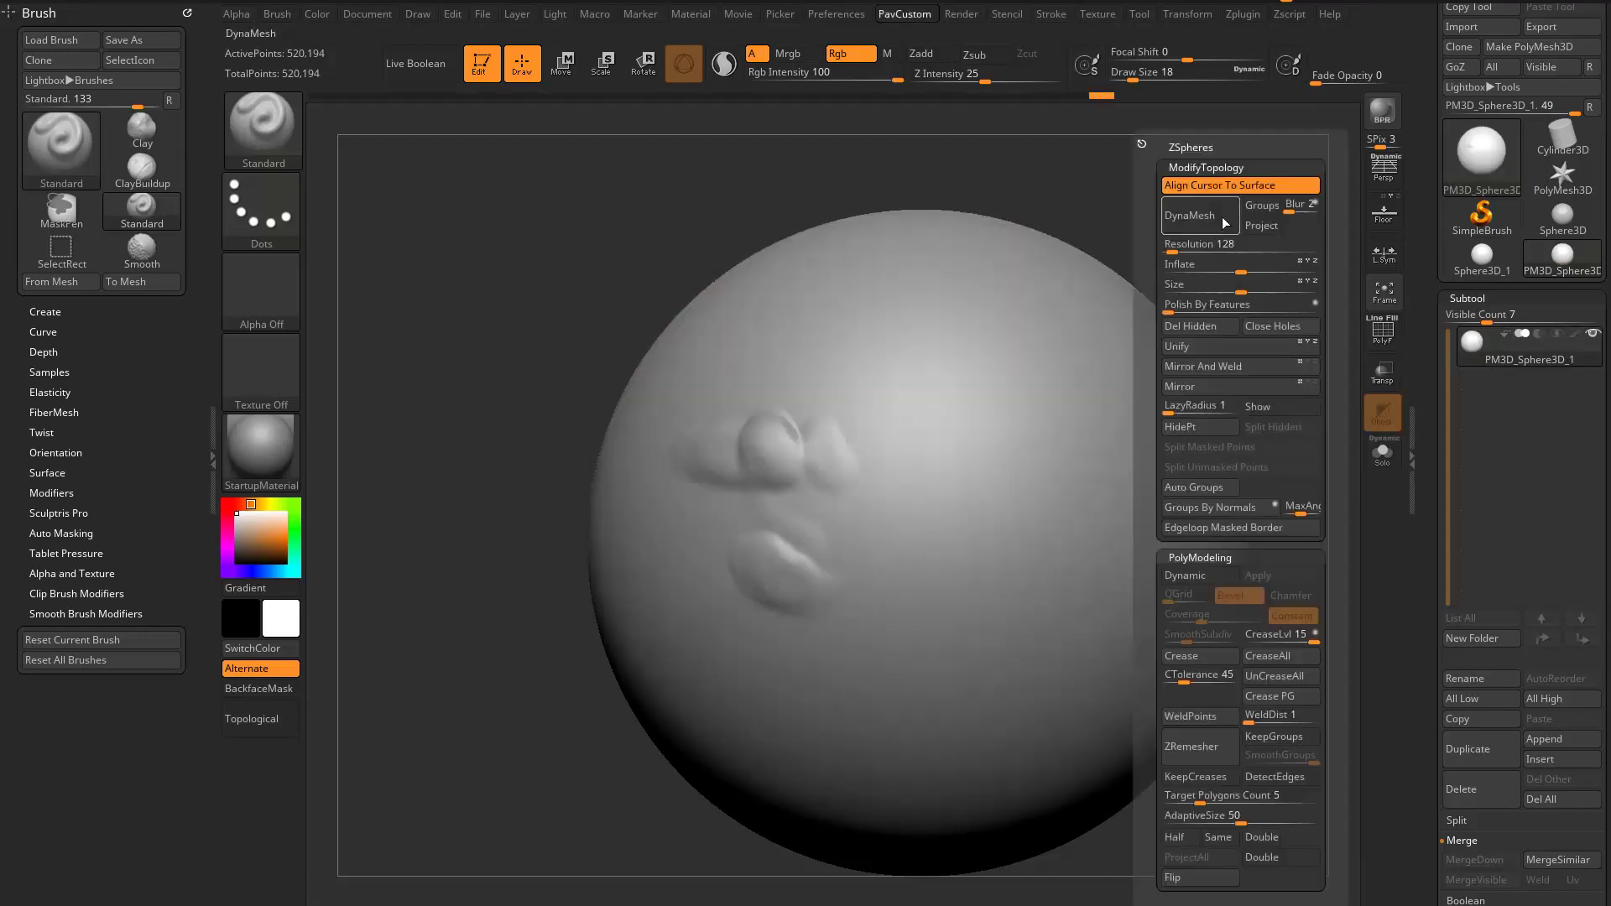
# - Try DynaMesh on the sphere without freezing its subdivision levels, check the subtool's polypaint, and undo back to the painted sphere
pyautogui.scroll(-5, 1460, 588)
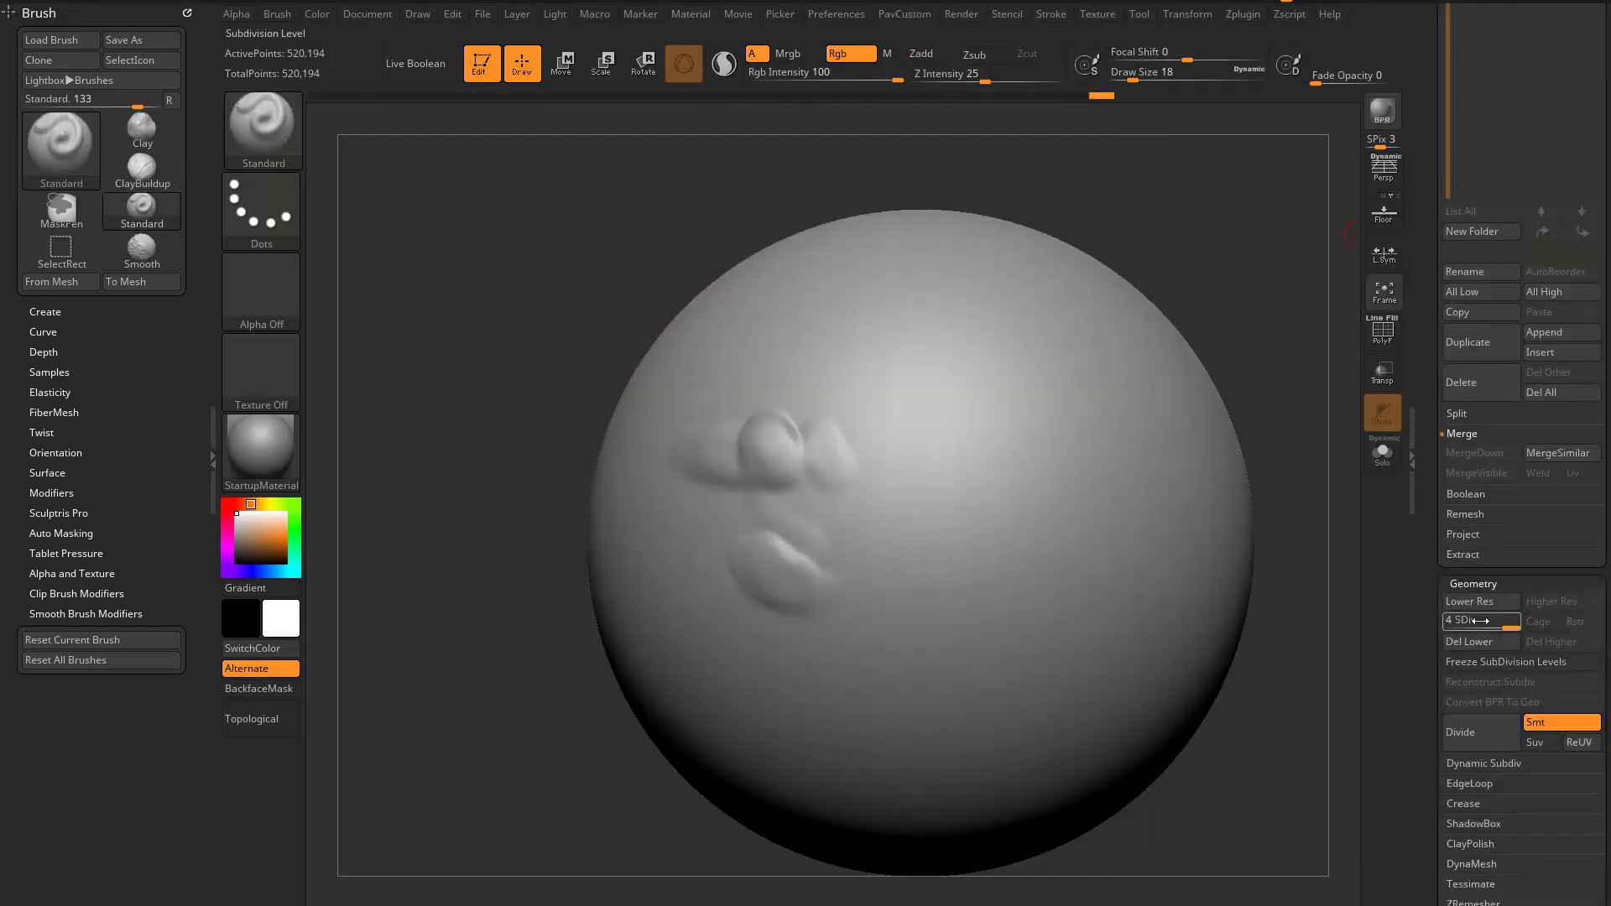
pyautogui.scroll(-2, 1455, 592)
pyautogui.click(1461, 698)
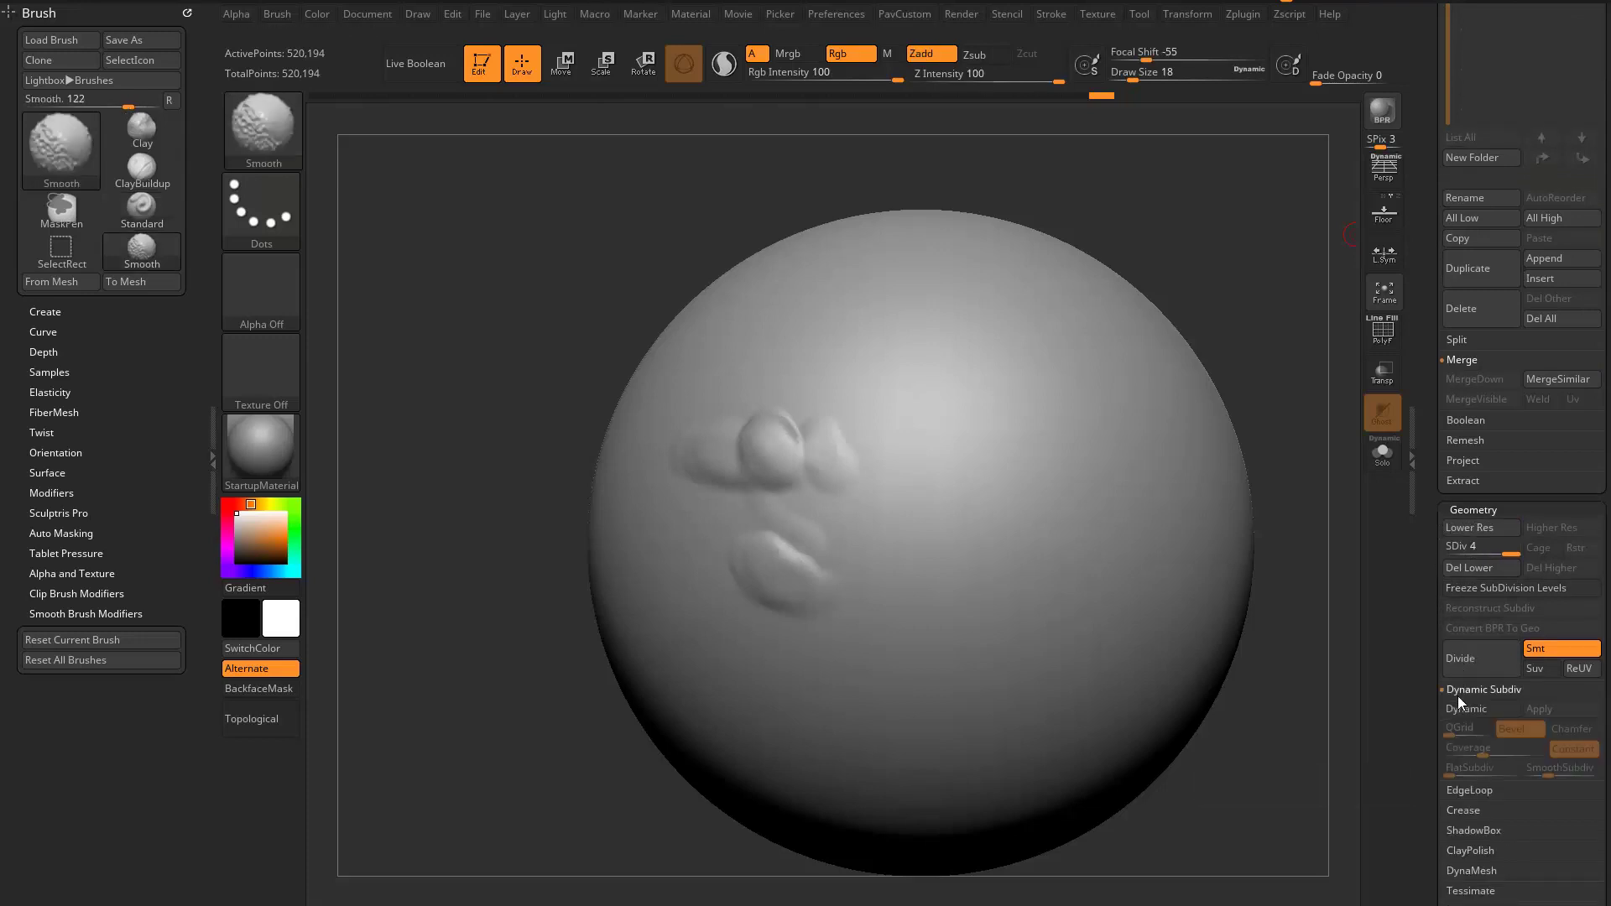
pyautogui.click(1457, 698)
pyautogui.click(1457, 722)
pyautogui.click(1467, 753)
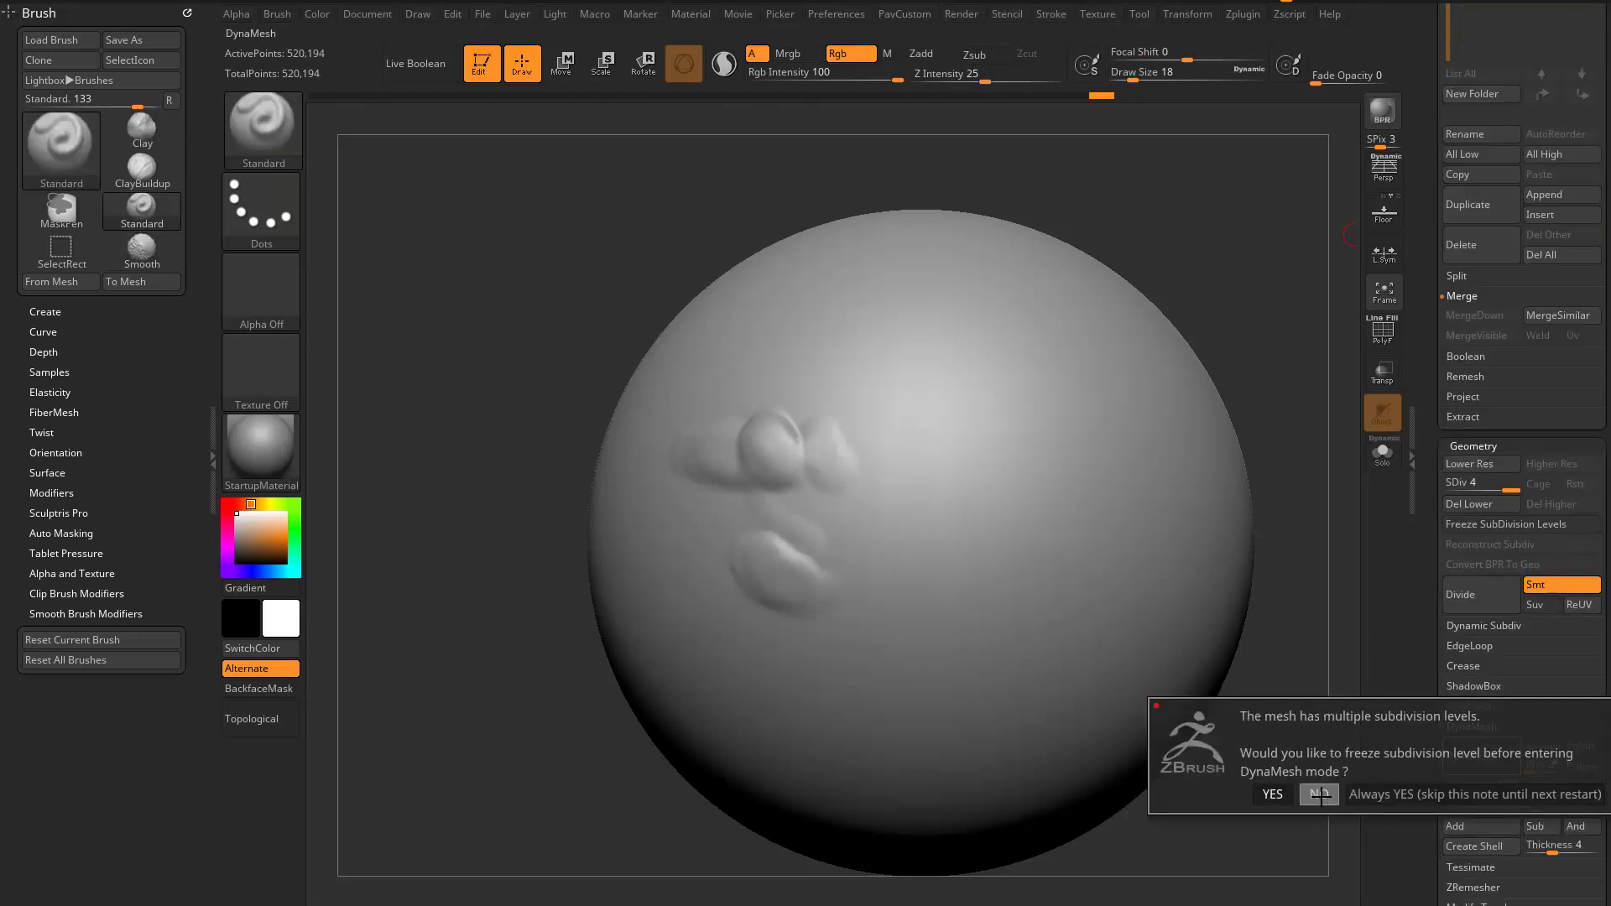
pyautogui.click(1319, 795)
pyautogui.scroll(10, 1484, 407)
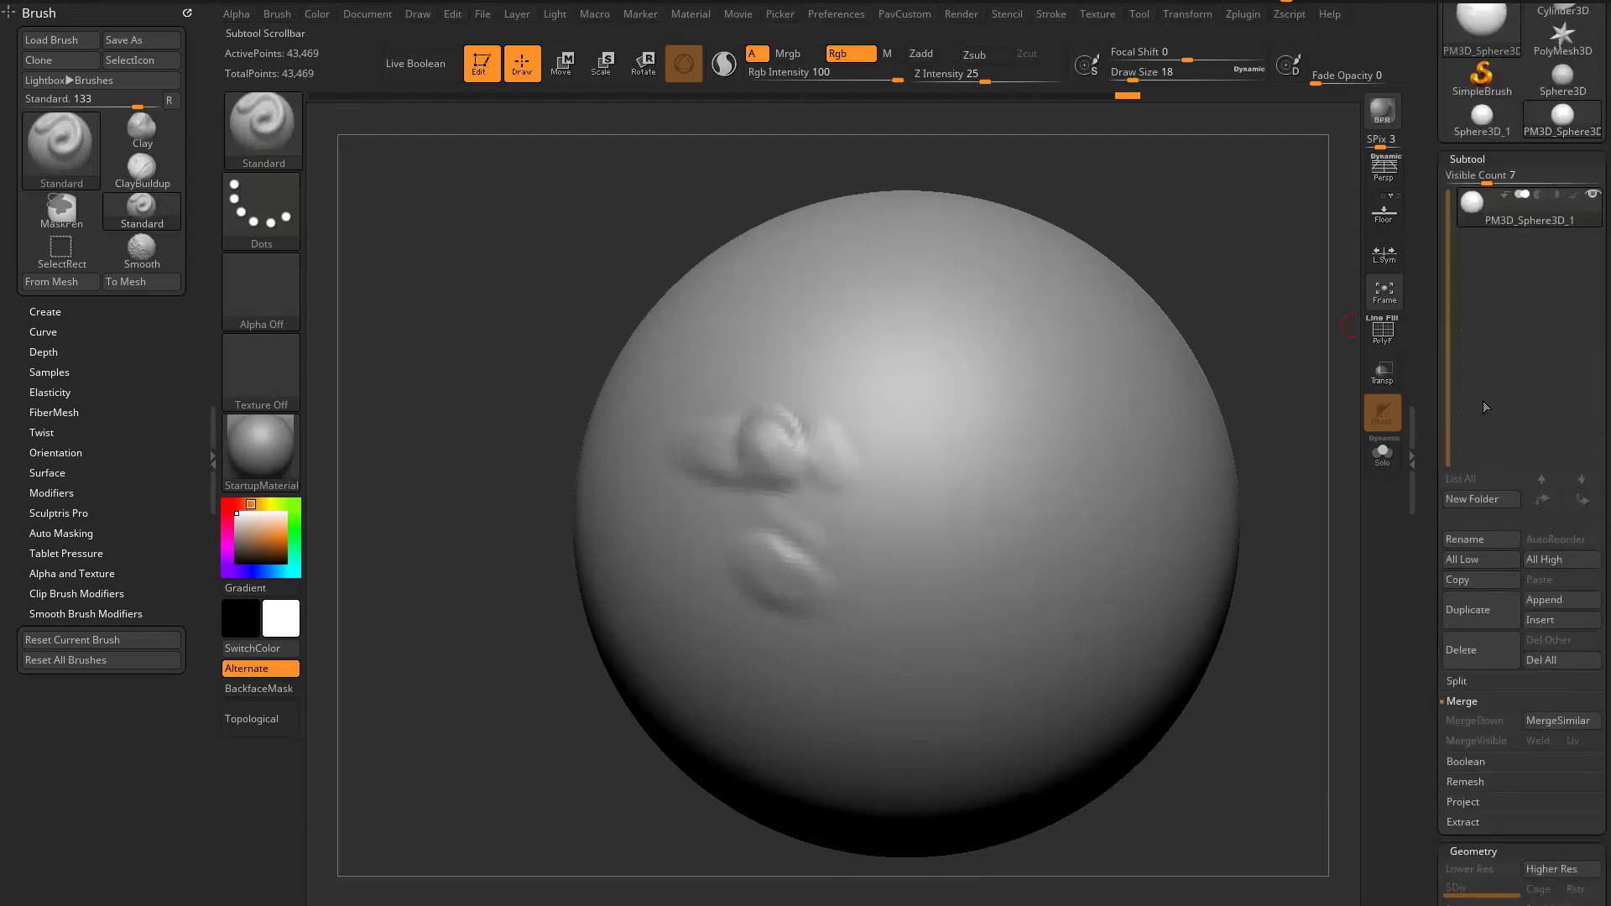
pyautogui.moveTo(1185, 281)
pyautogui.mouseDown()
pyautogui.moveTo(1161, 269)
pyautogui.moveTo(1213, 276)
pyautogui.moveTo(1215, 313)
pyautogui.moveTo(1226, 302)
pyautogui.moveTo(1208, 289)
pyautogui.mouseUp()
pyautogui.hotkey('ctrl', 'z')
pyautogui.hotkey('ctrl', 'z')
# - Load the blue spiral Texture 15 into Spotlight, scale it down over the sphere and lower its opacity
pyautogui.click(1098, 14)
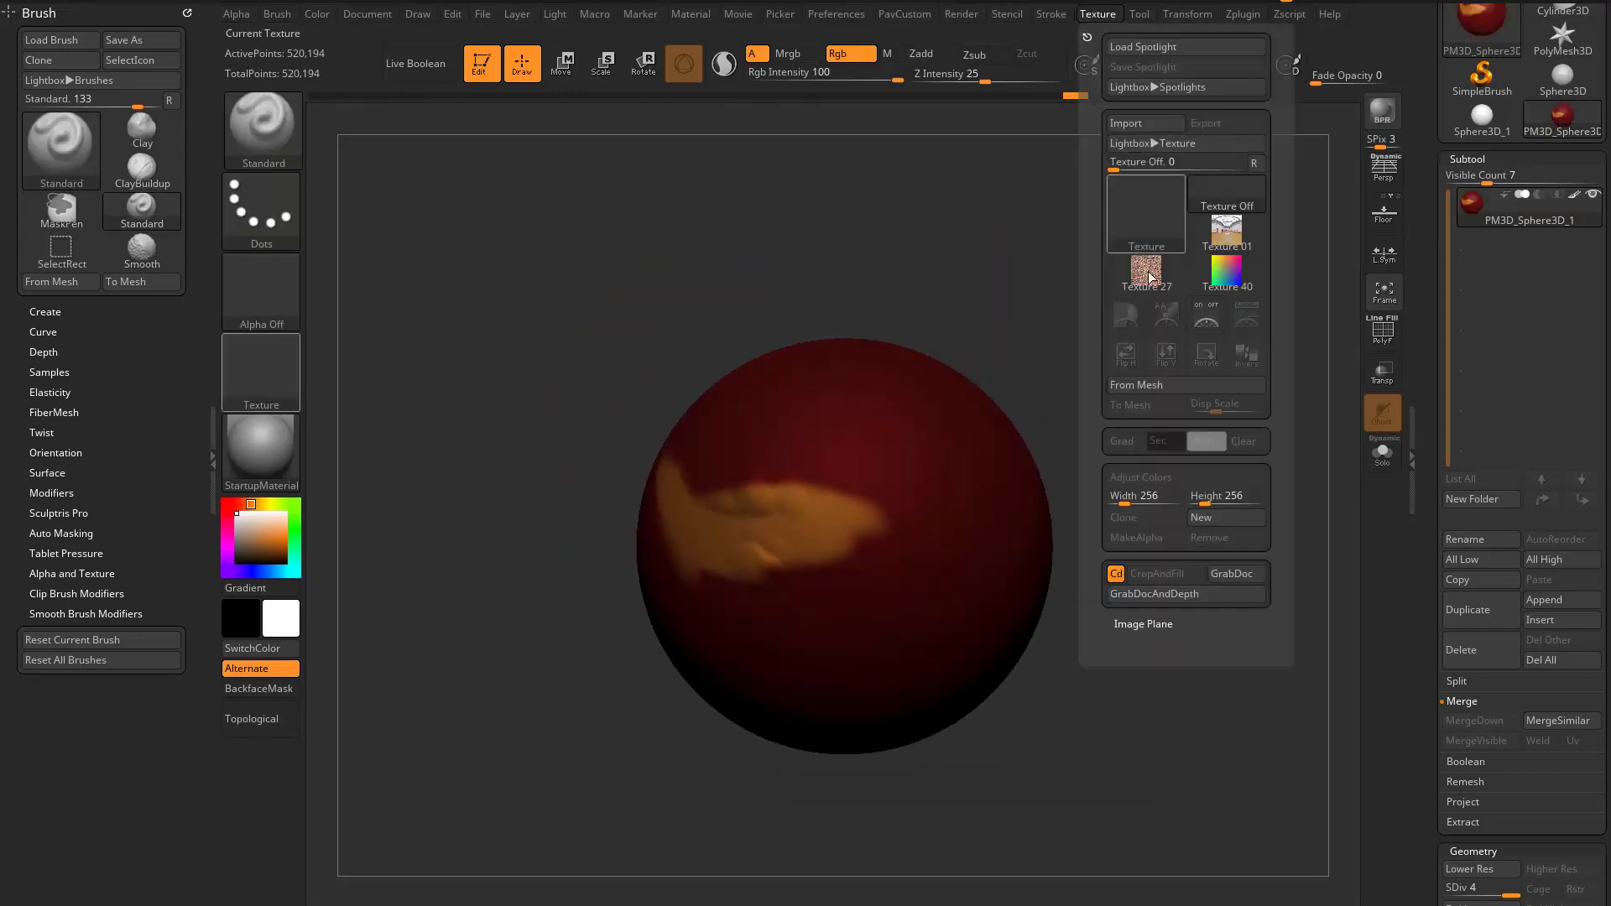
pyautogui.click(1145, 214)
pyautogui.click(883, 332)
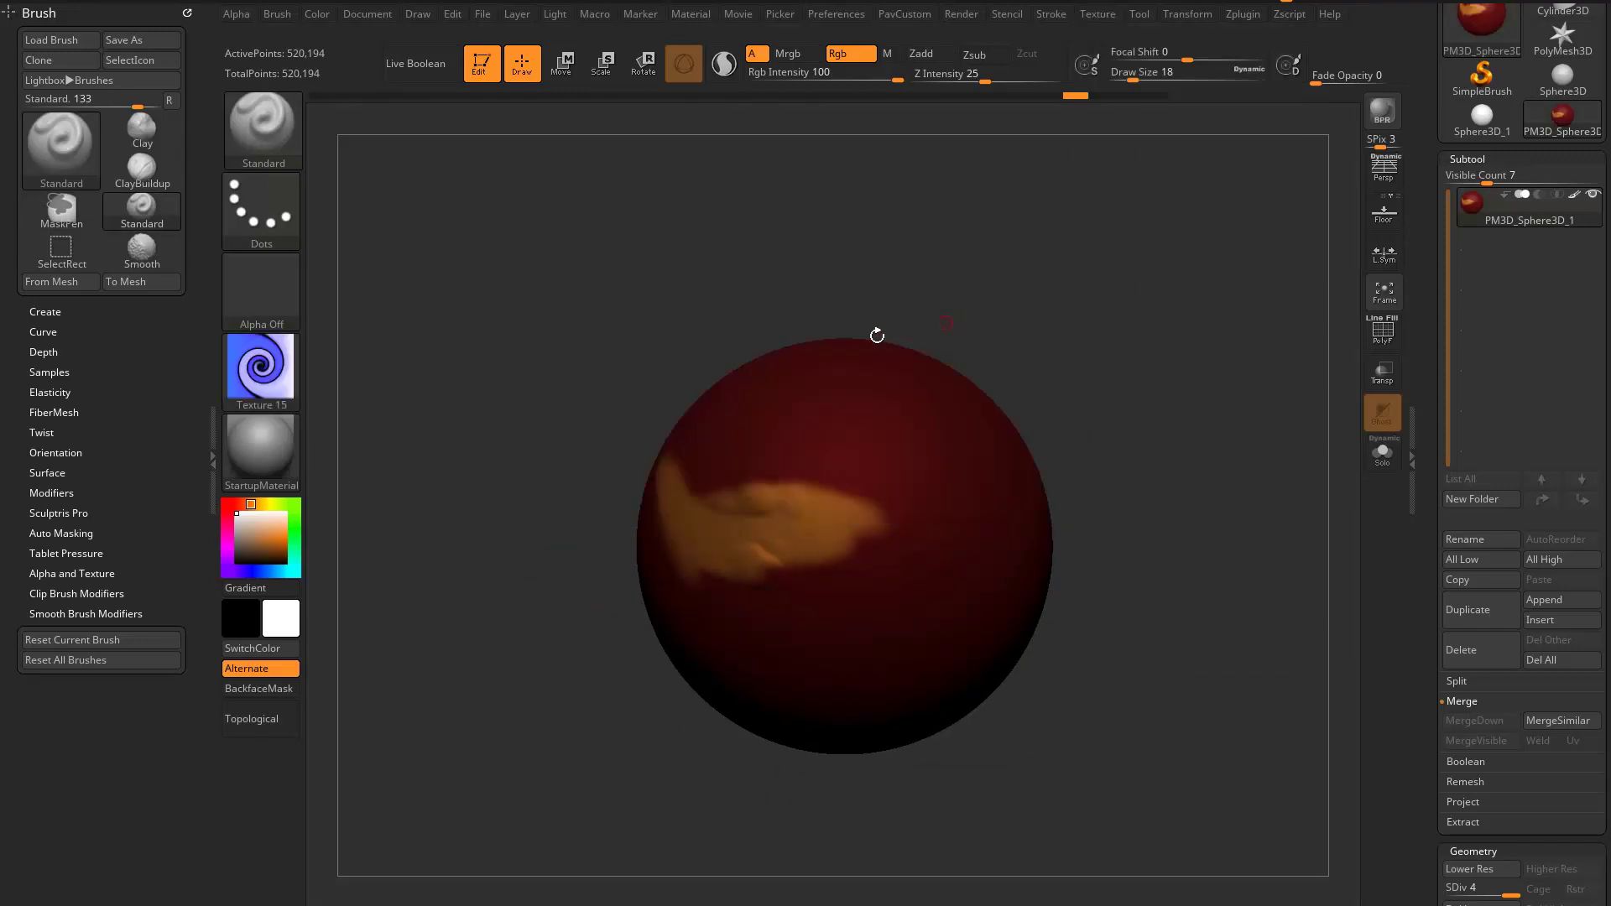
pyautogui.click(1100, 16)
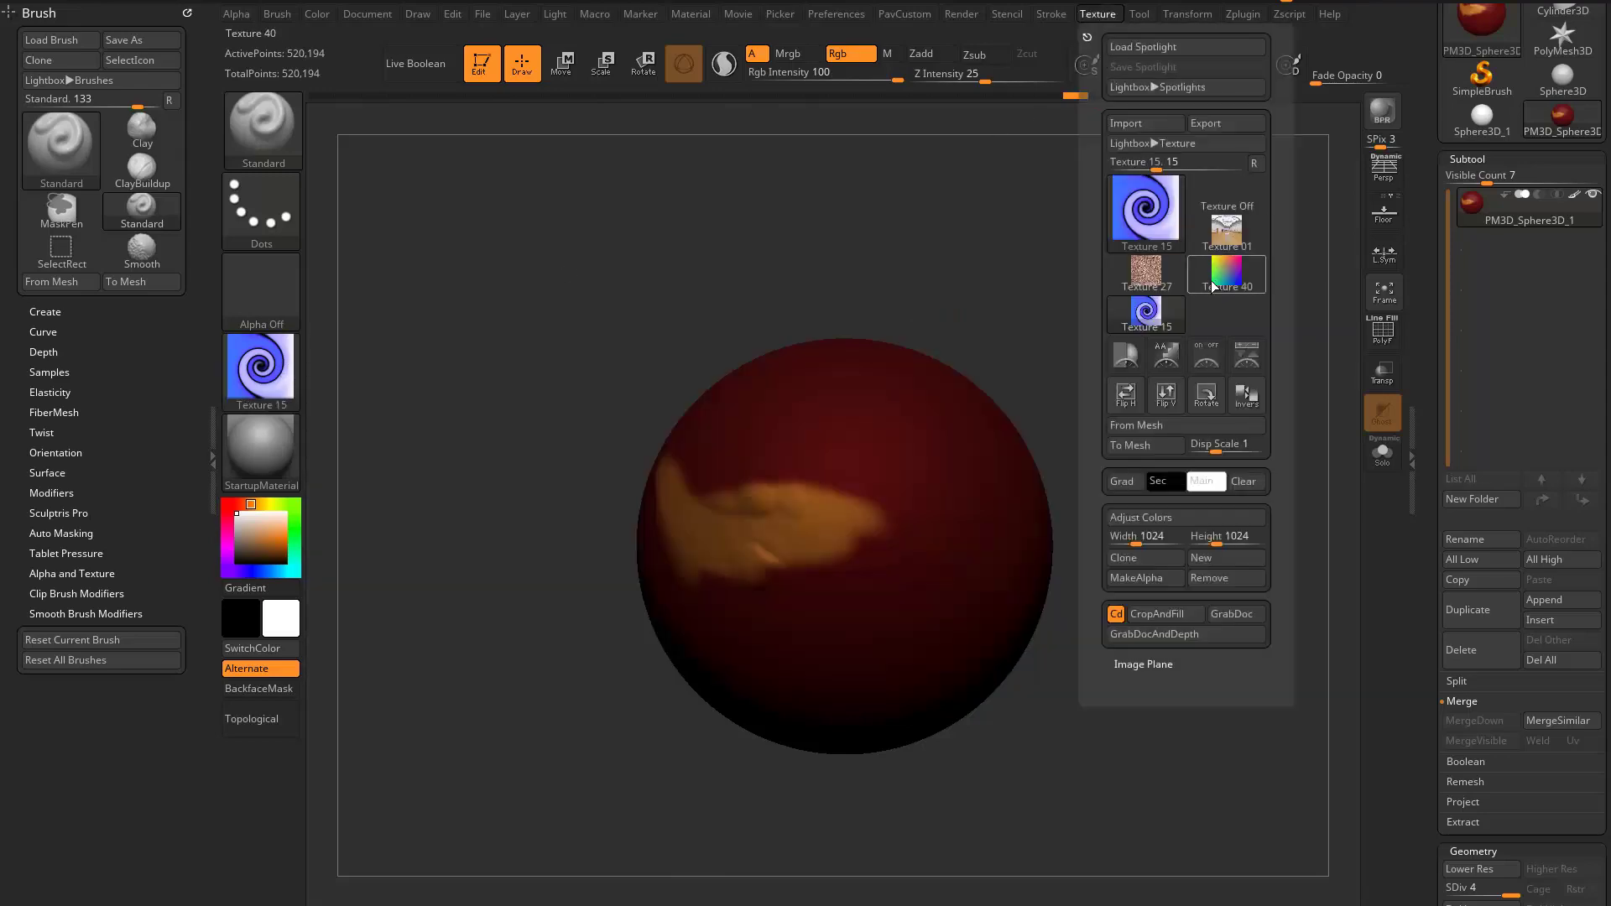
pyautogui.click(1248, 360)
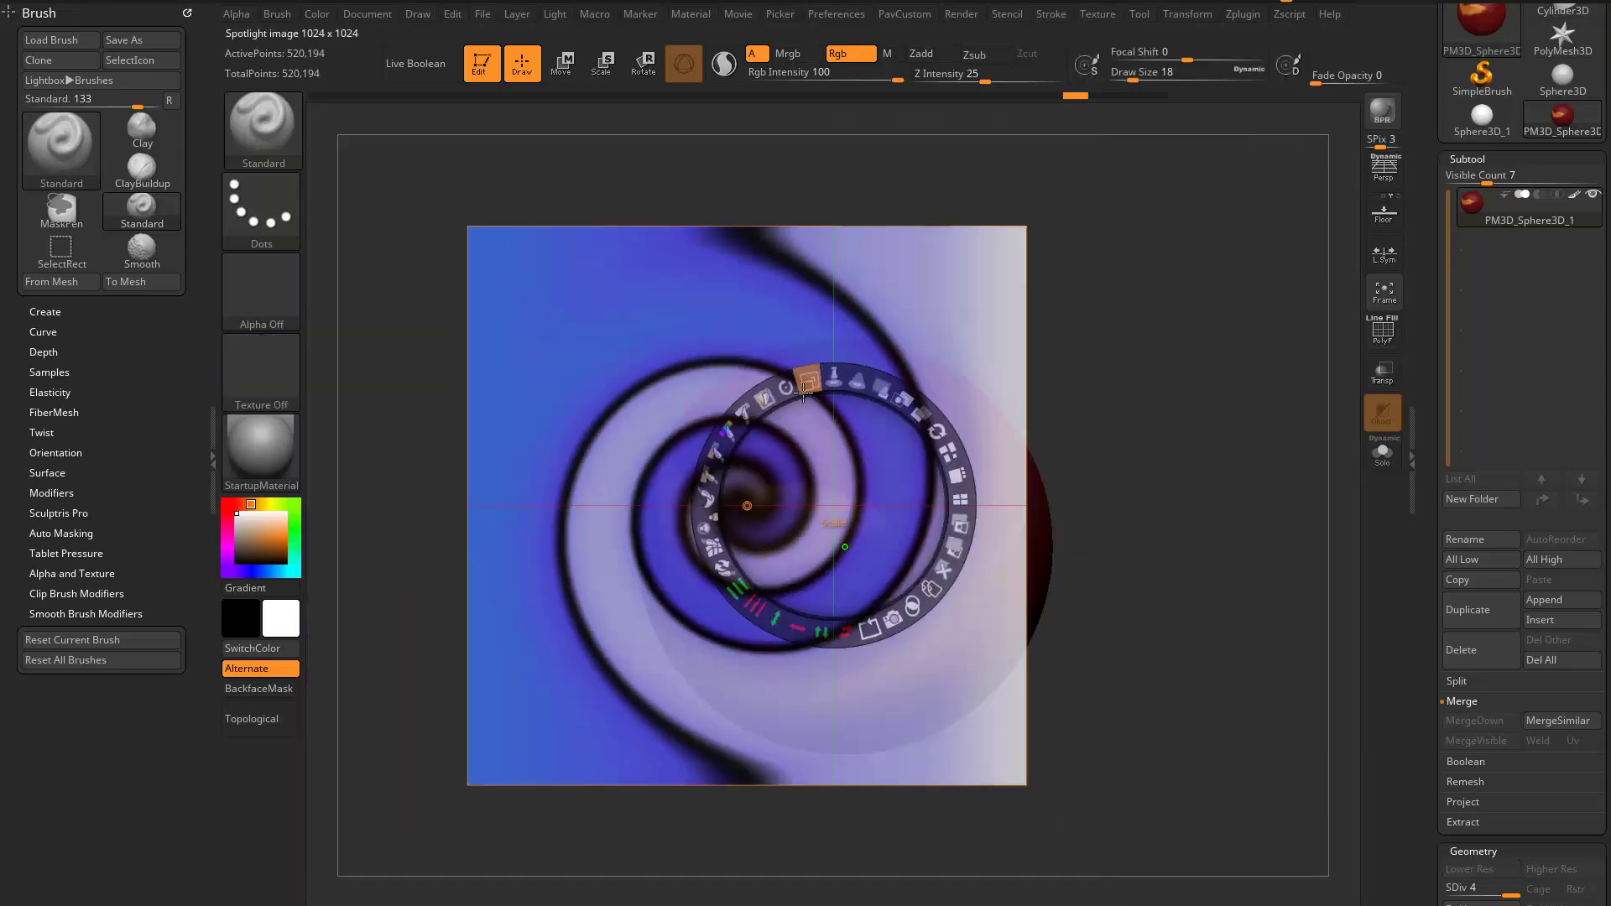
pyautogui.moveTo(873, 387); pyautogui.dragTo(833, 379)
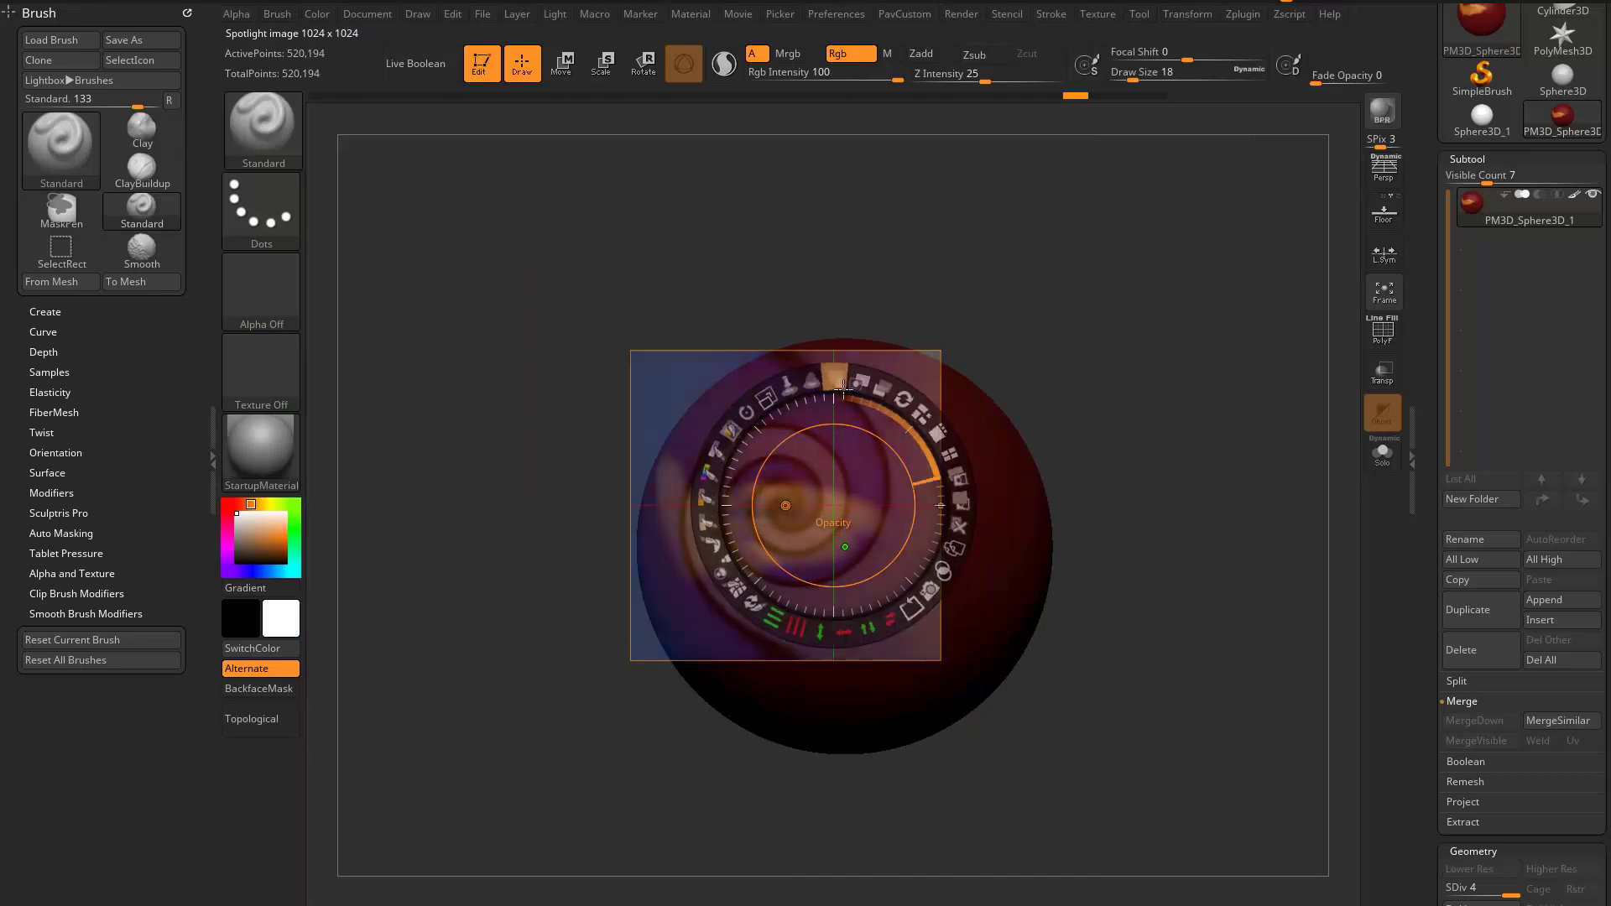
# - Paint the spiral texture onto the sphere through Spotlight at a draw size of 149, and hide the Spotlight image
pyautogui.press('z')
pyautogui.moveTo(1013, 317); pyautogui.dragTo(959, 253)
pyautogui.press('s')
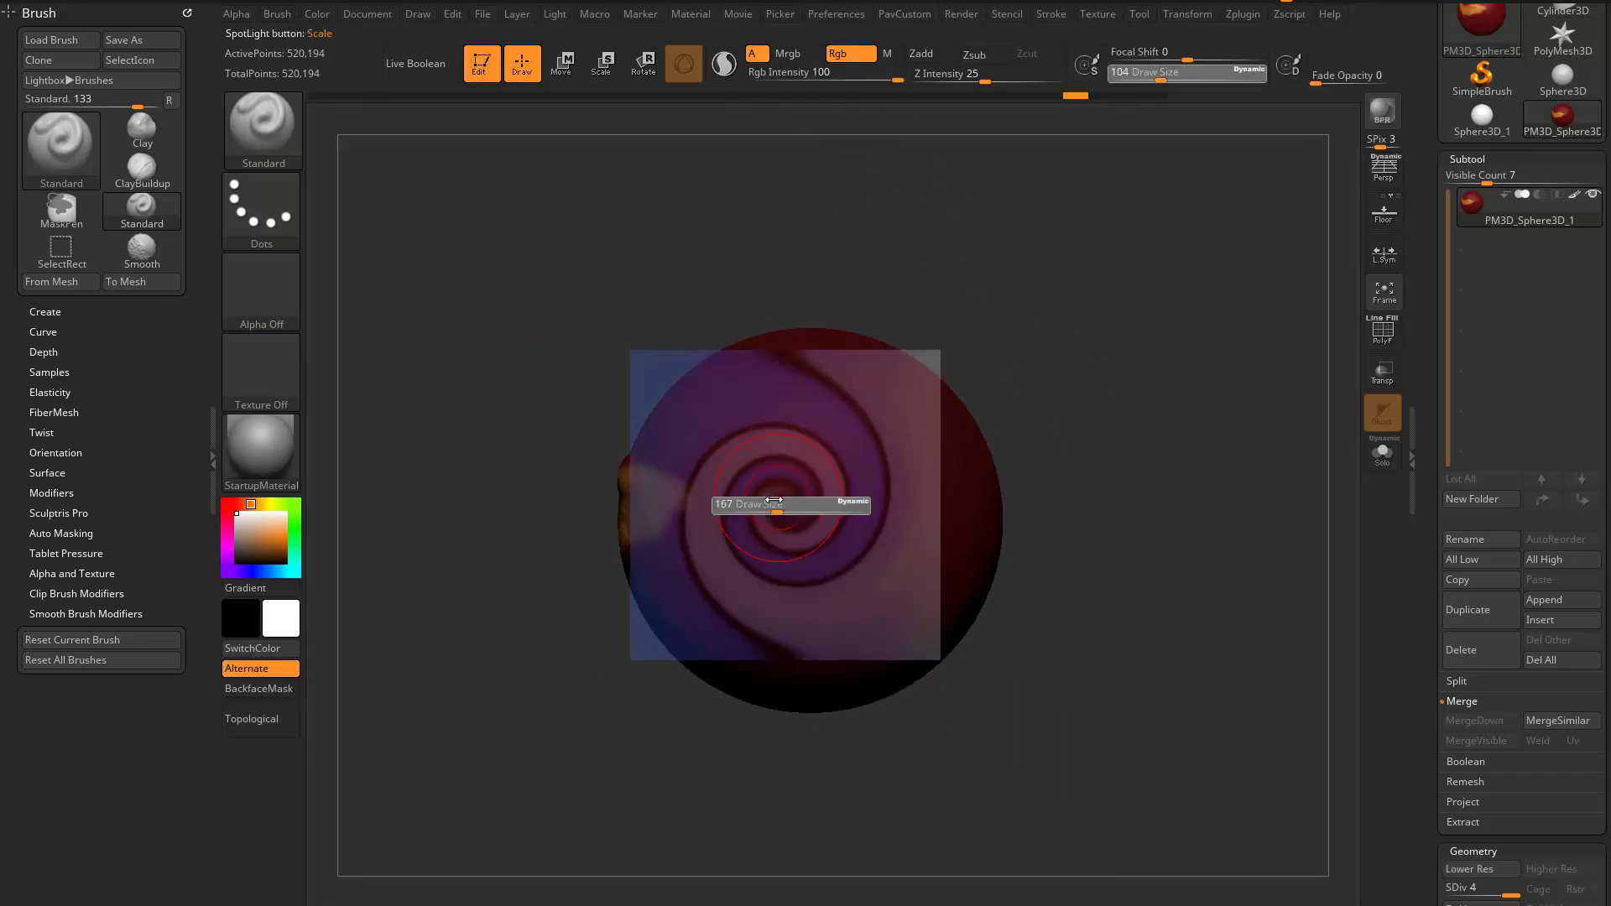
pyautogui.click(772, 509)
pyautogui.moveTo(774, 509)
pyautogui.mouseDown()
pyautogui.moveTo(805, 414)
pyautogui.moveTo(759, 438)
pyautogui.moveTo(891, 463)
pyautogui.moveTo(857, 572)
pyautogui.mouseUp()
pyautogui.hotkey('shift', 'z')
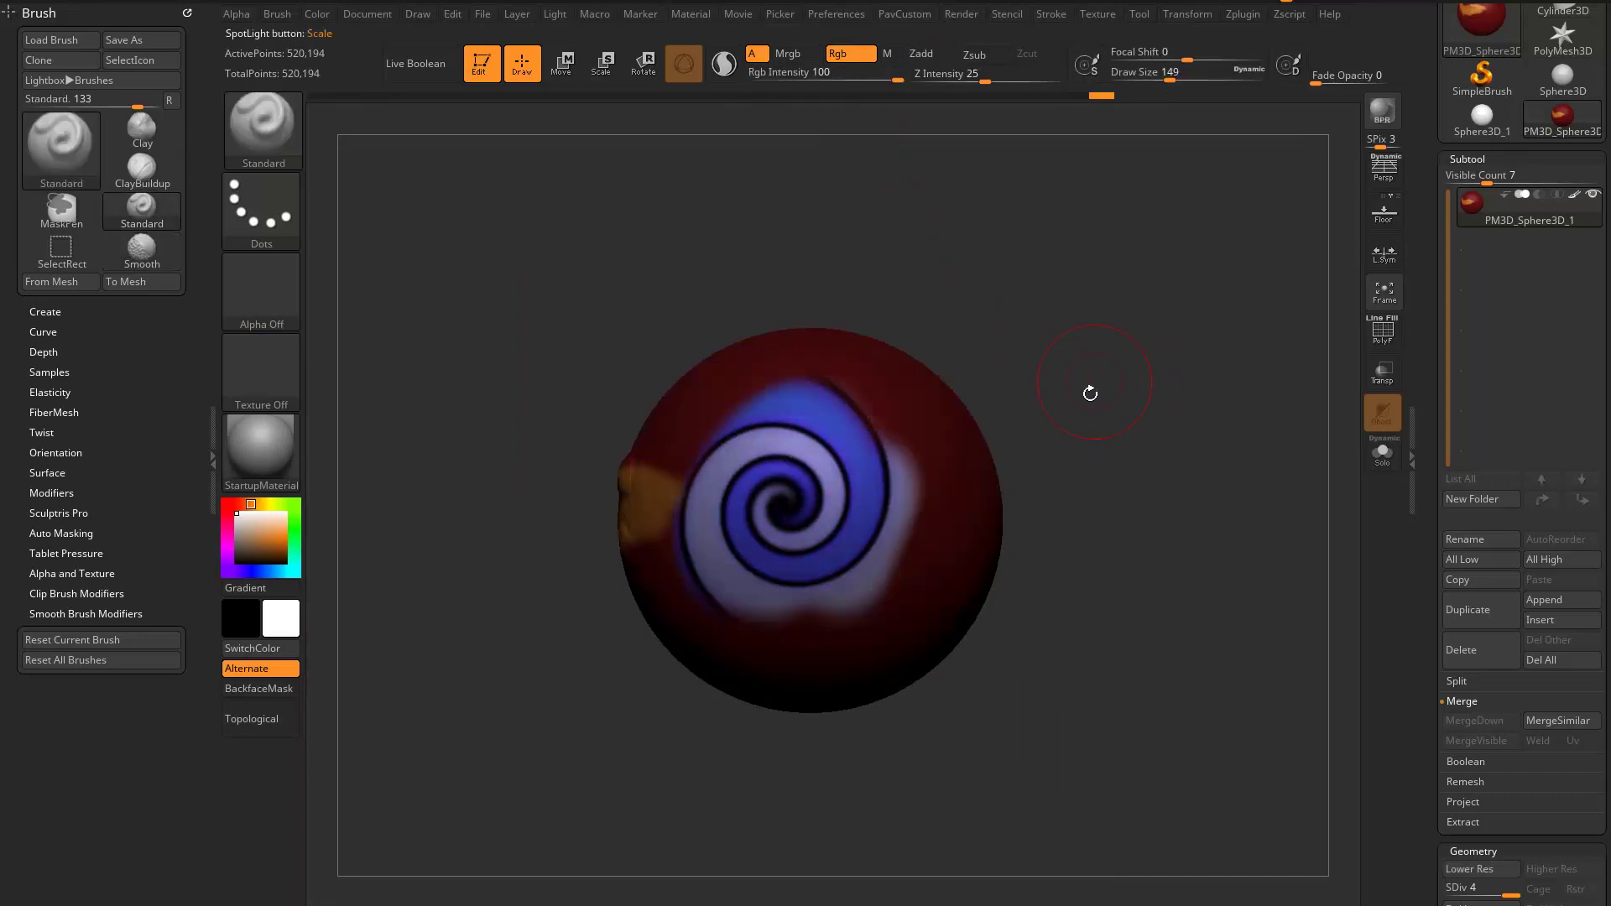
# - Switch the Standard brush to Zadd with Rgb off and set the draw size to 20
pyautogui.moveTo(1090, 392)
pyautogui.keyDown('alt'); pyautogui.mouseDown()
pyautogui.moveTo(1187, 420)
pyautogui.moveTo(1150, 436)
pyautogui.mouseUp(); pyautogui.keyUp('alt')
pyautogui.press('s')
pyautogui.click(1134, 423)
pyautogui.moveTo(1149, 437)
pyautogui.keyDown('alt'); pyautogui.mouseDown()
pyautogui.moveTo(1166, 361)
pyautogui.moveTo(1210, 352)
pyautogui.mouseUp(); pyautogui.keyUp('alt')
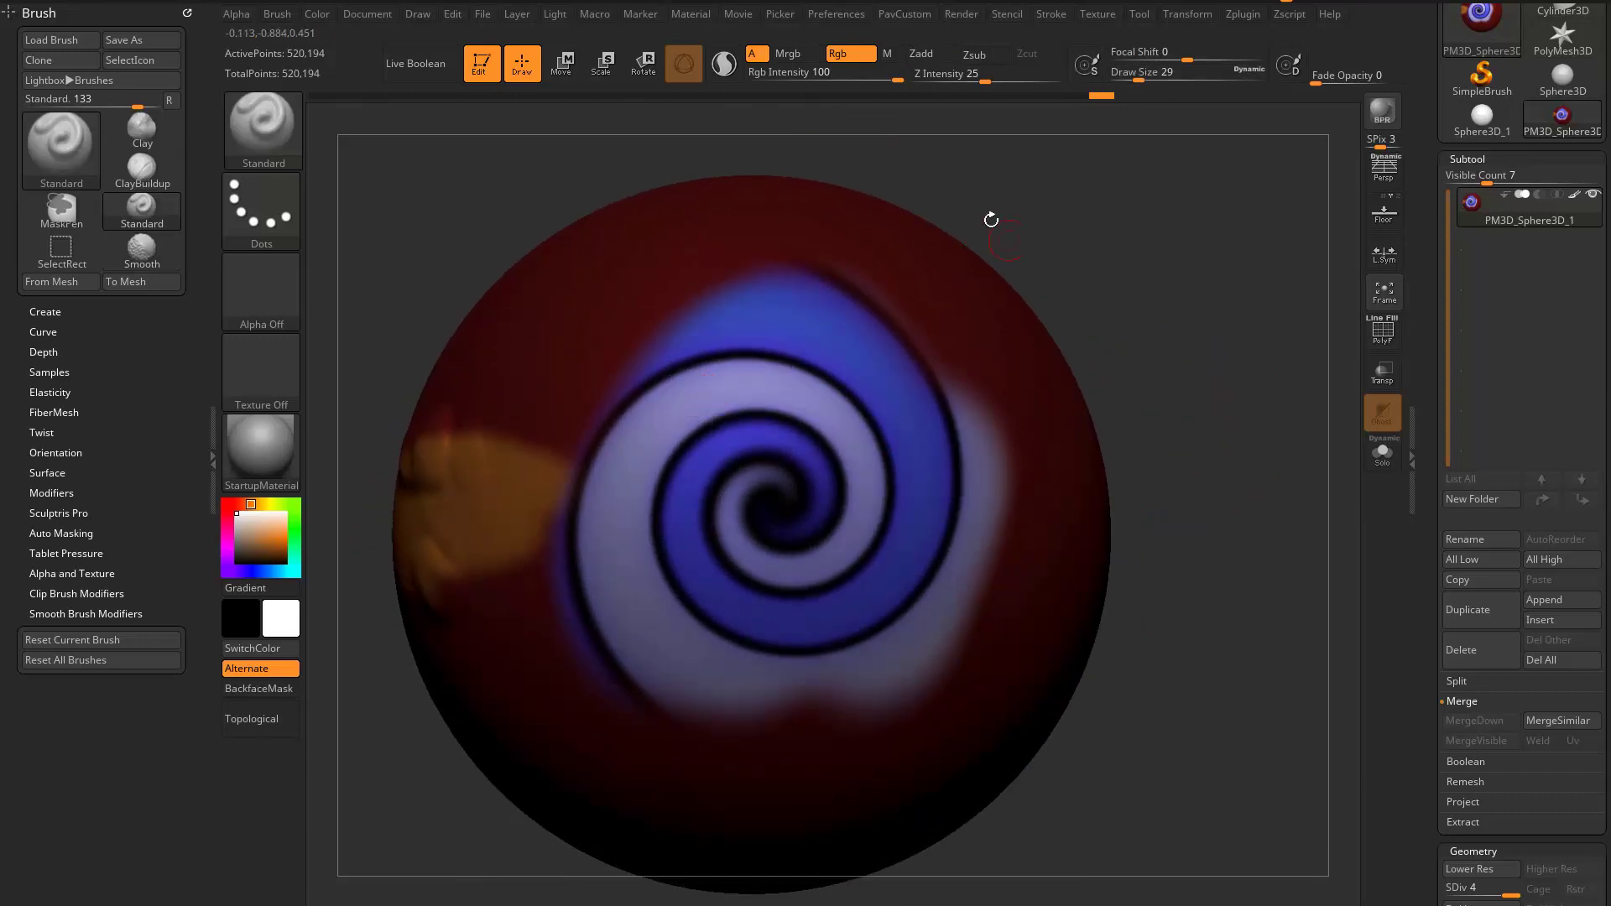
pyautogui.click(891, 54)
pyautogui.scroll(2, 789, 428)
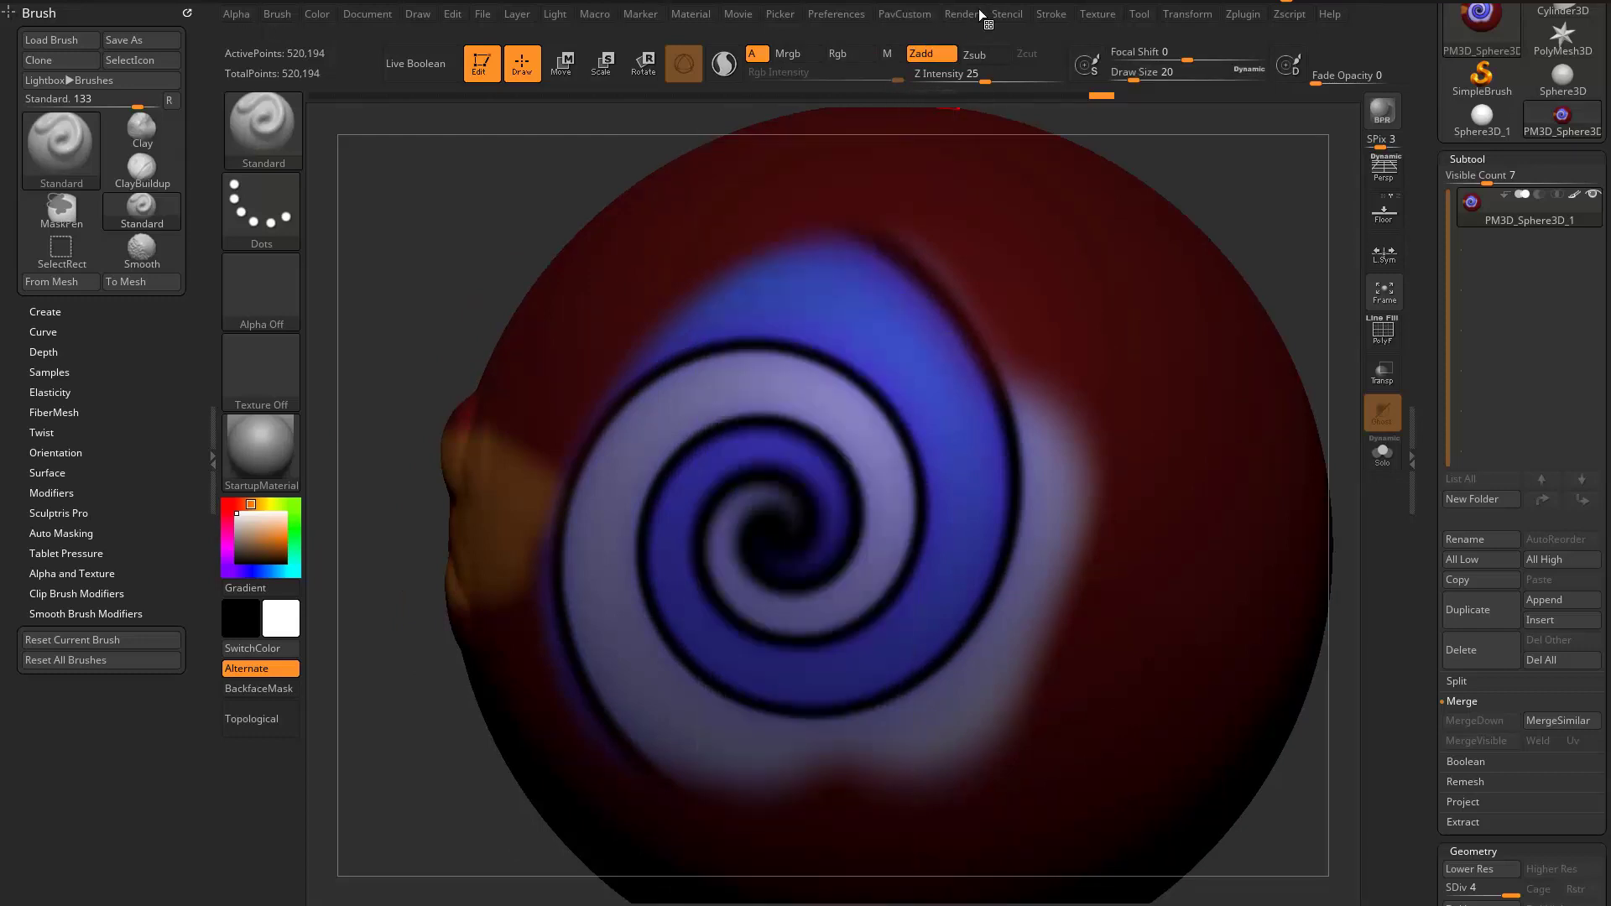
# - Sculpt a raised ridge along the painted spiral's line and toggle the subtool's polypaint off and on to check it
pyautogui.click(1050, 14)
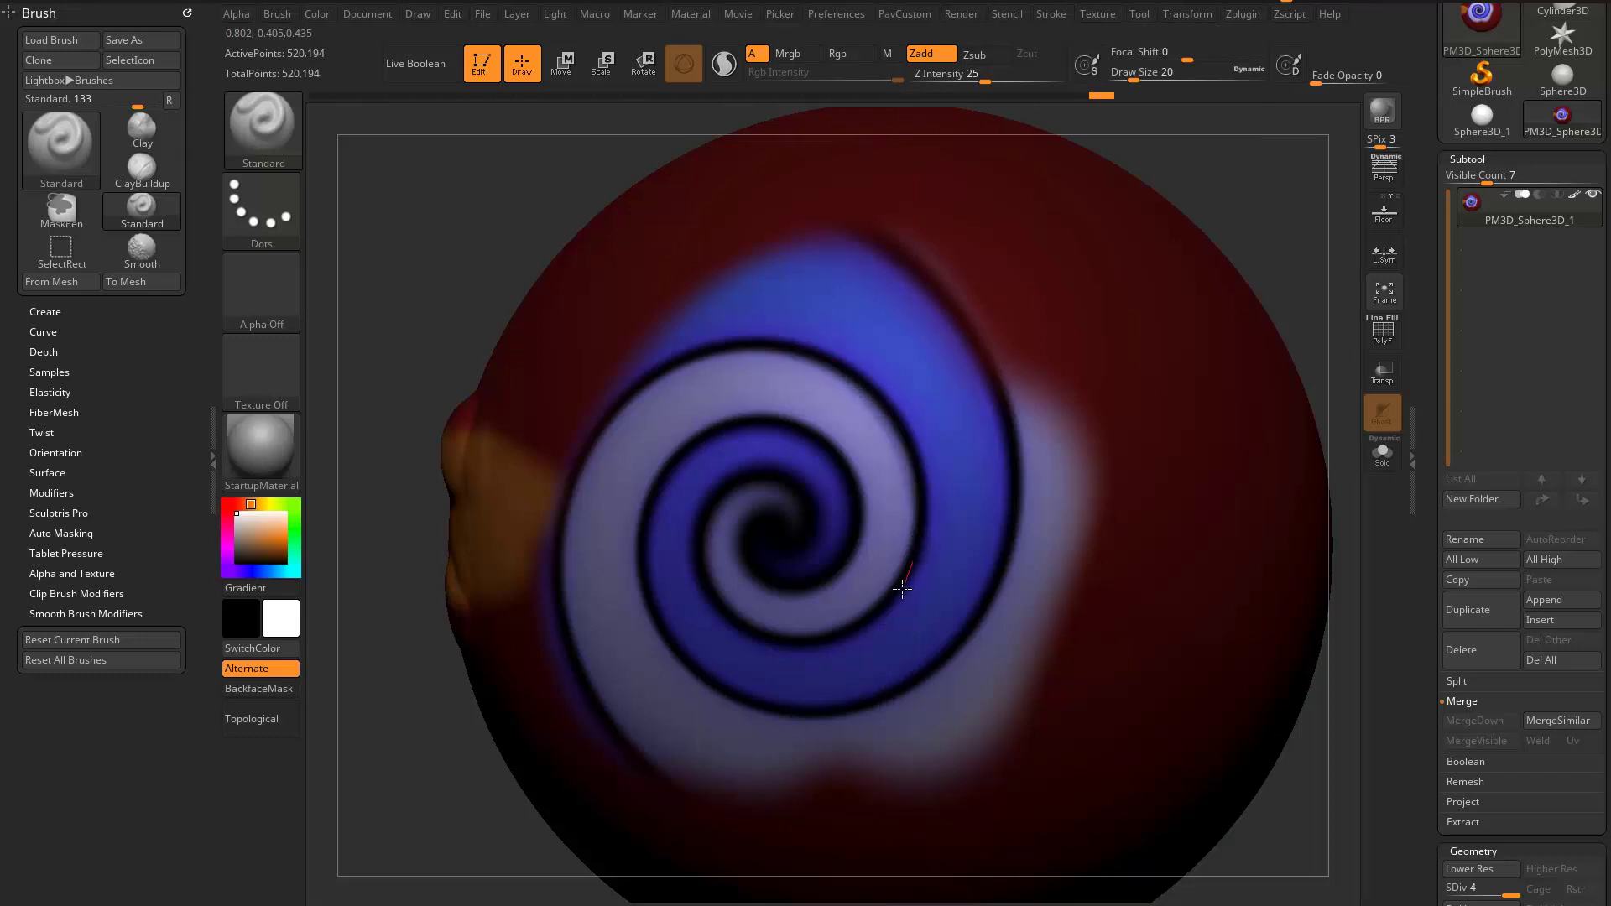
pyautogui.moveTo(1225, 189)
pyautogui.mouseDown()
pyautogui.moveTo(1366, 158)
pyautogui.moveTo(1186, 198)
pyautogui.moveTo(1233, 184)
pyautogui.mouseUp()
pyautogui.moveTo(873, 367); pyautogui.dragTo(1256, 221, button='right')
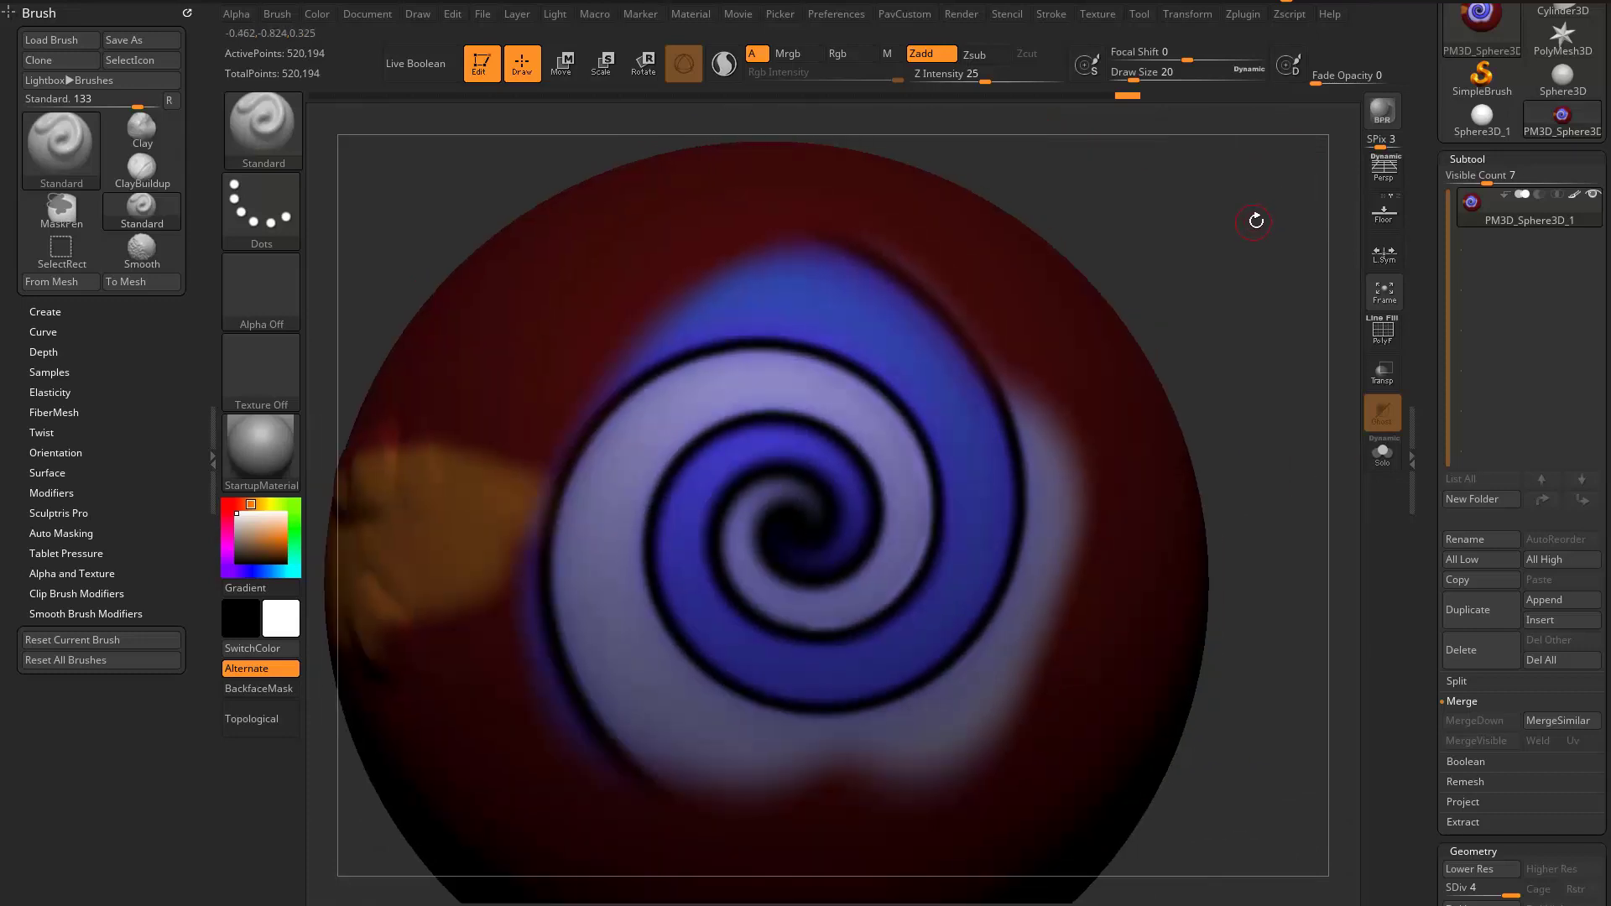
pyautogui.click(1575, 194)
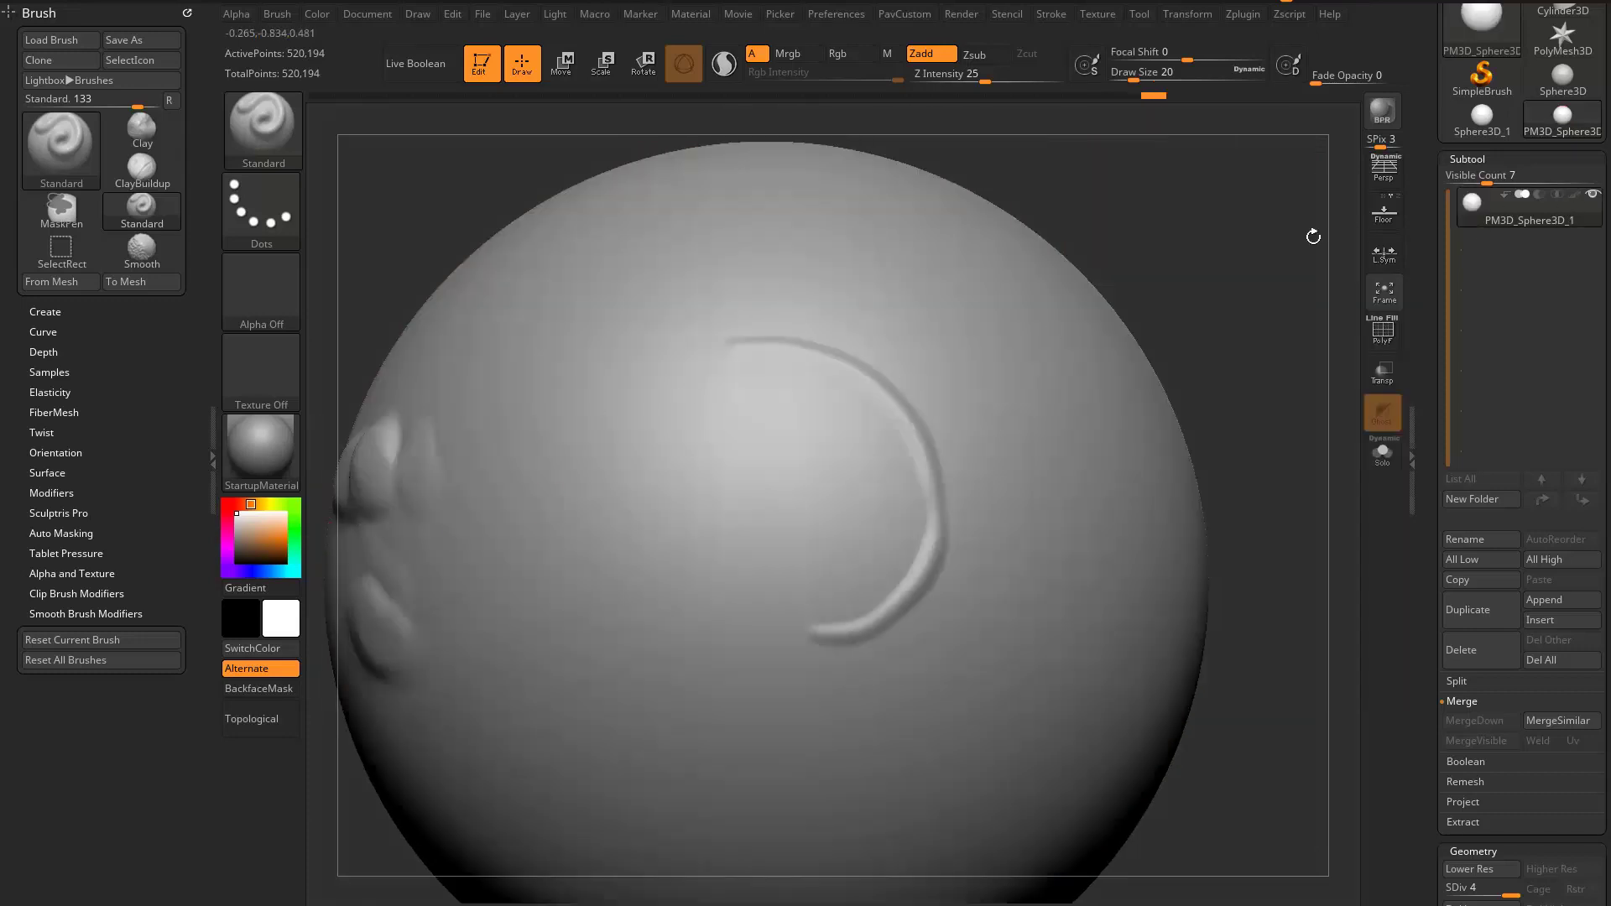
pyautogui.click(1571, 197)
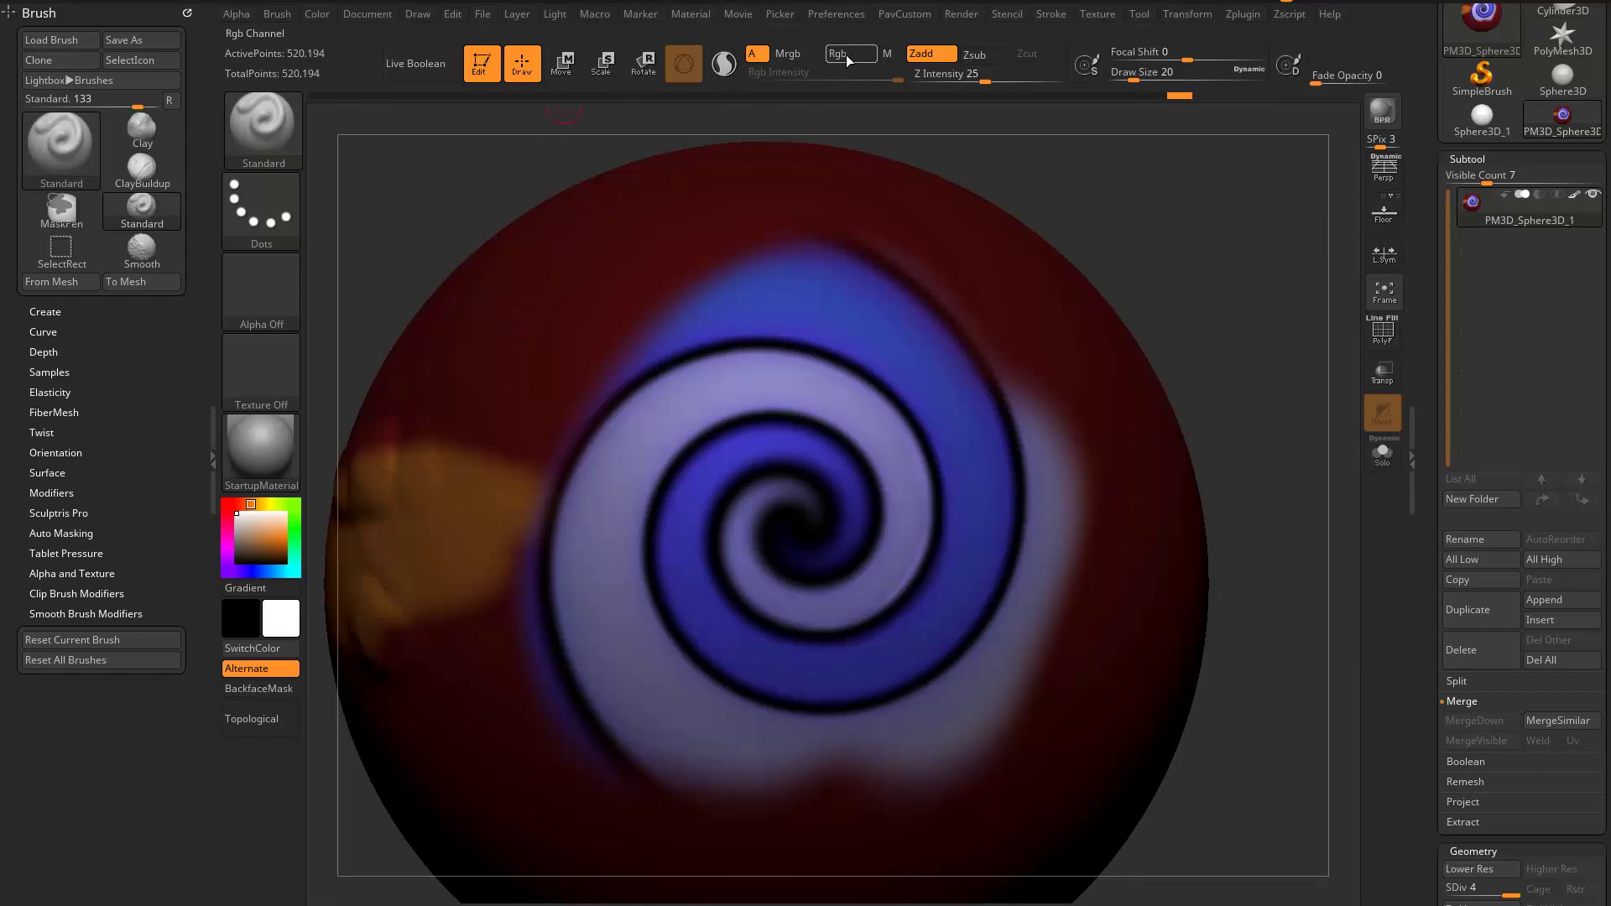
# - Fade the sphere's polypaint with a white fill at Rgb Intensity 24 and sculpt raised lines along the spiral
pyautogui.moveTo(856, 72); pyautogui.dragTo(818, 73)
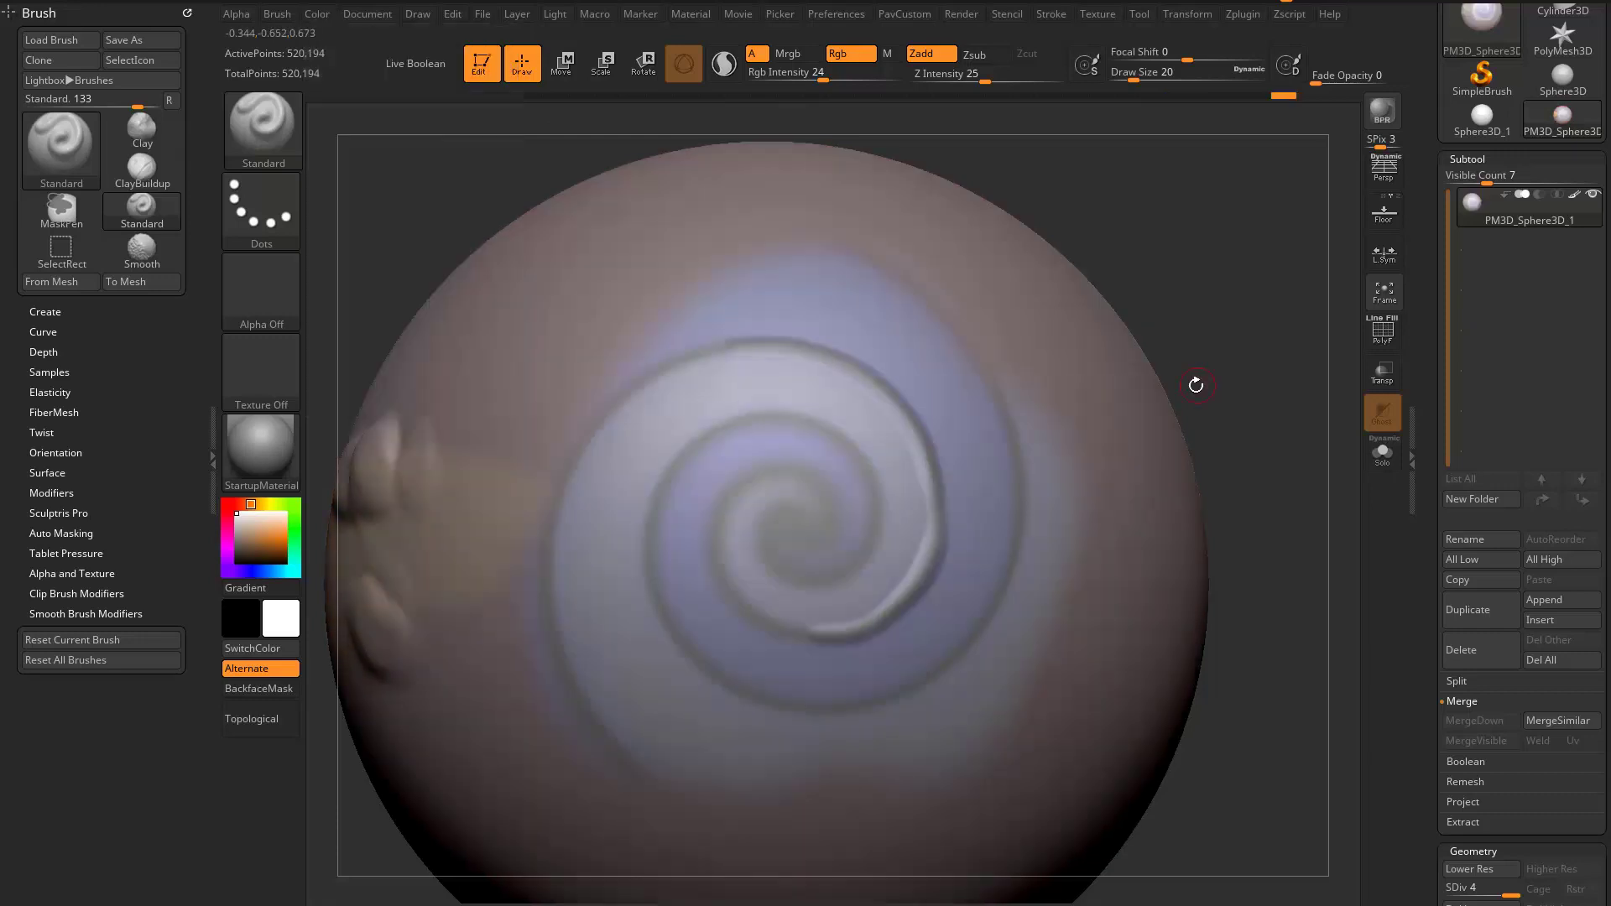
pyautogui.moveTo(1195, 385)
pyautogui.mouseDown()
pyautogui.moveTo(1230, 324)
pyautogui.moveTo(1097, 281)
pyautogui.moveTo(1158, 317)
pyautogui.moveTo(747, 330)
pyautogui.mouseUp()
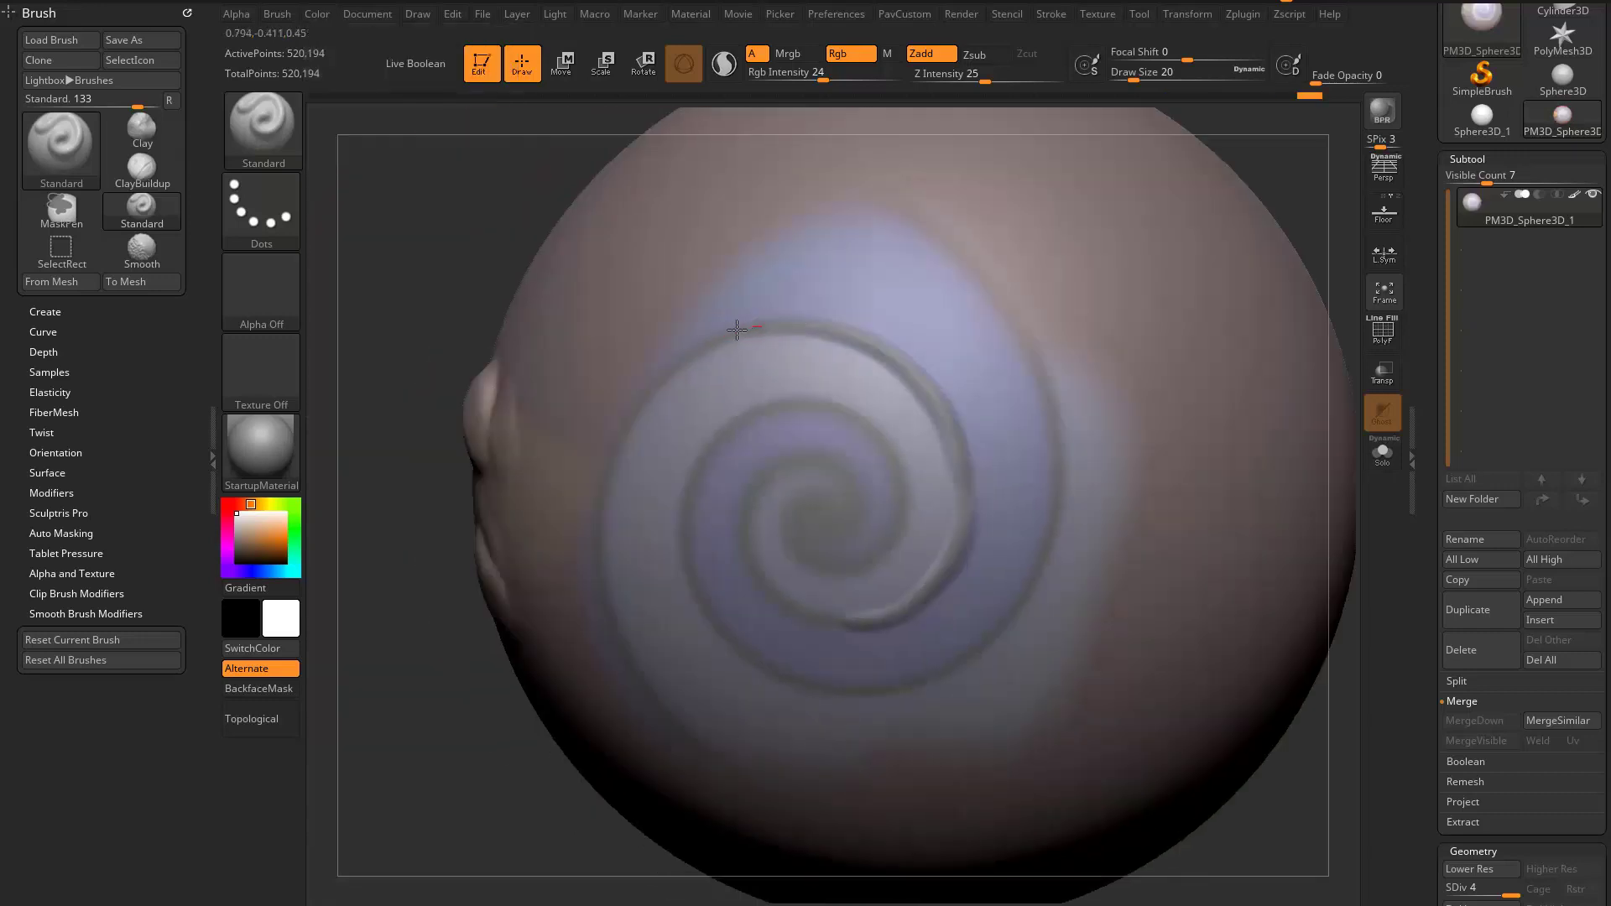
pyautogui.moveTo(641, 398); pyautogui.dragTo(615, 471)
pyautogui.moveTo(503, 713); pyautogui.dragTo(655, 507)
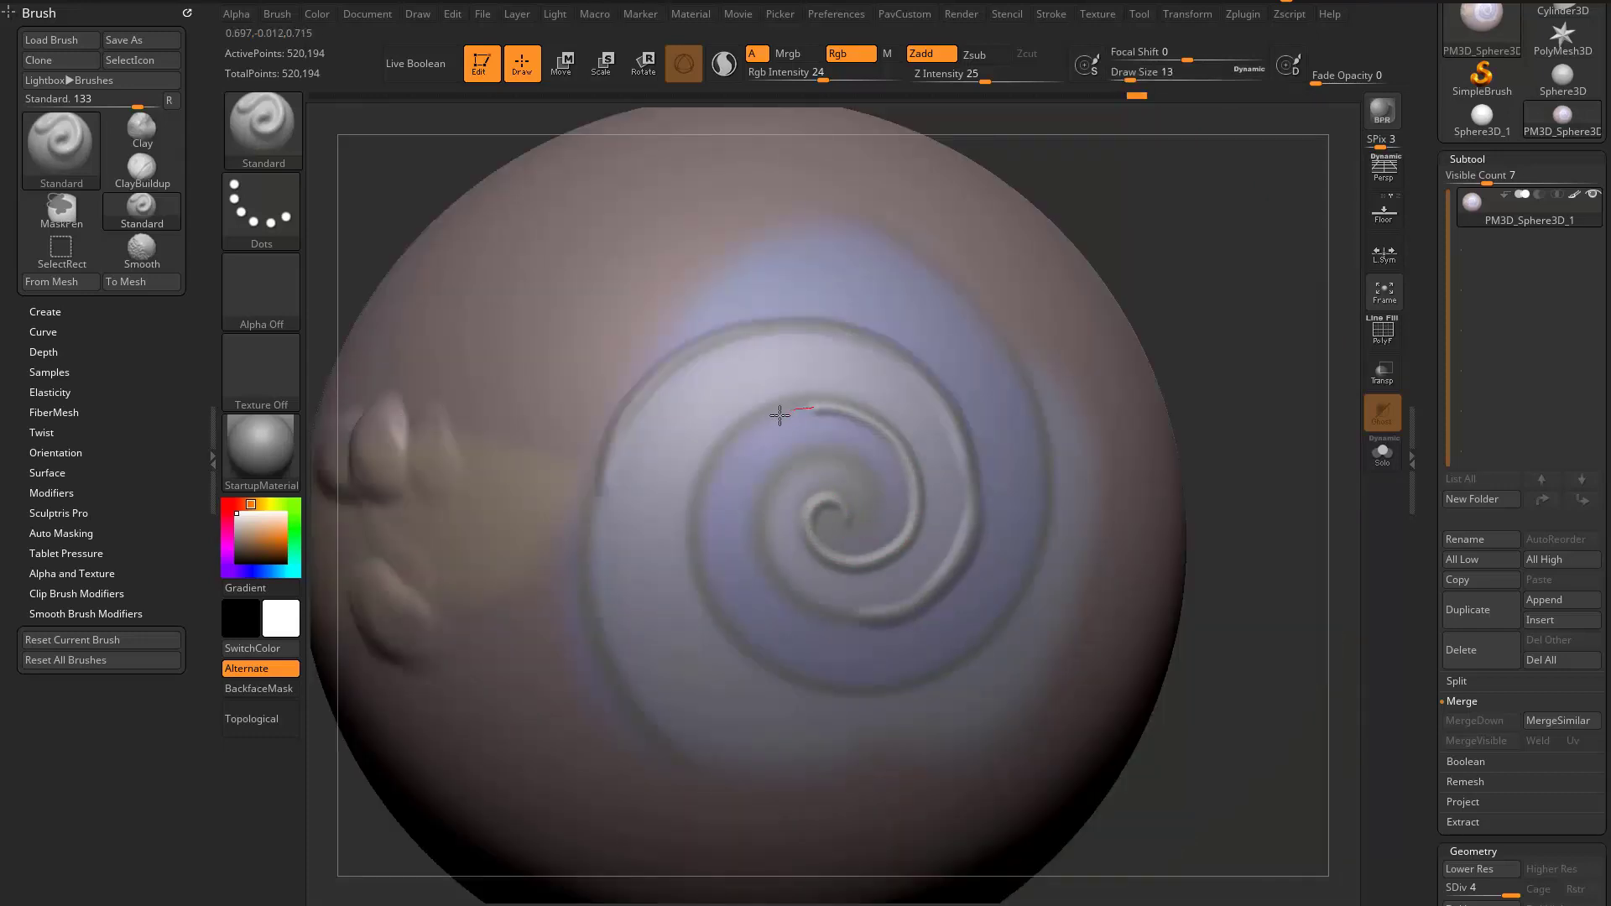
pyautogui.moveTo(1173, 386)
pyautogui.mouseDown()
pyautogui.moveTo(1207, 384)
pyautogui.moveTo(1180, 370)
pyautogui.moveTo(1208, 345)
pyautogui.moveTo(1174, 356)
pyautogui.mouseUp()
pyautogui.press('s')
pyautogui.click(1150, 351)
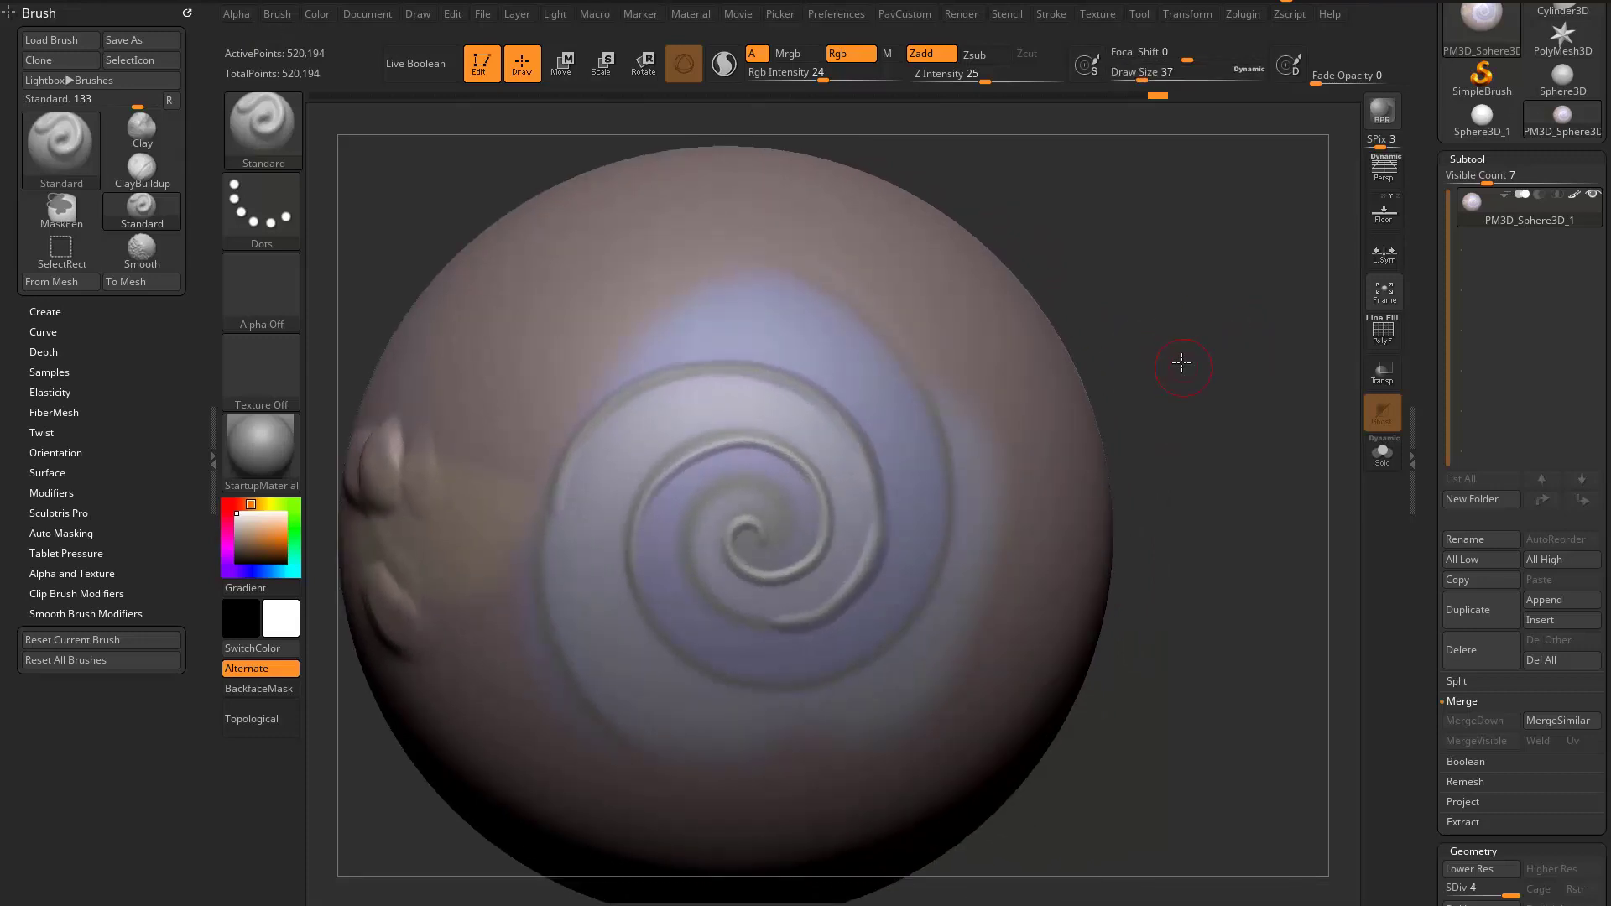
# - Undo the sculpted spiral lines and the white fill back to the full-colour spiral texture
pyautogui.hotkey('ctrl', 'z')
pyautogui.hotkey('ctrl', 'z')
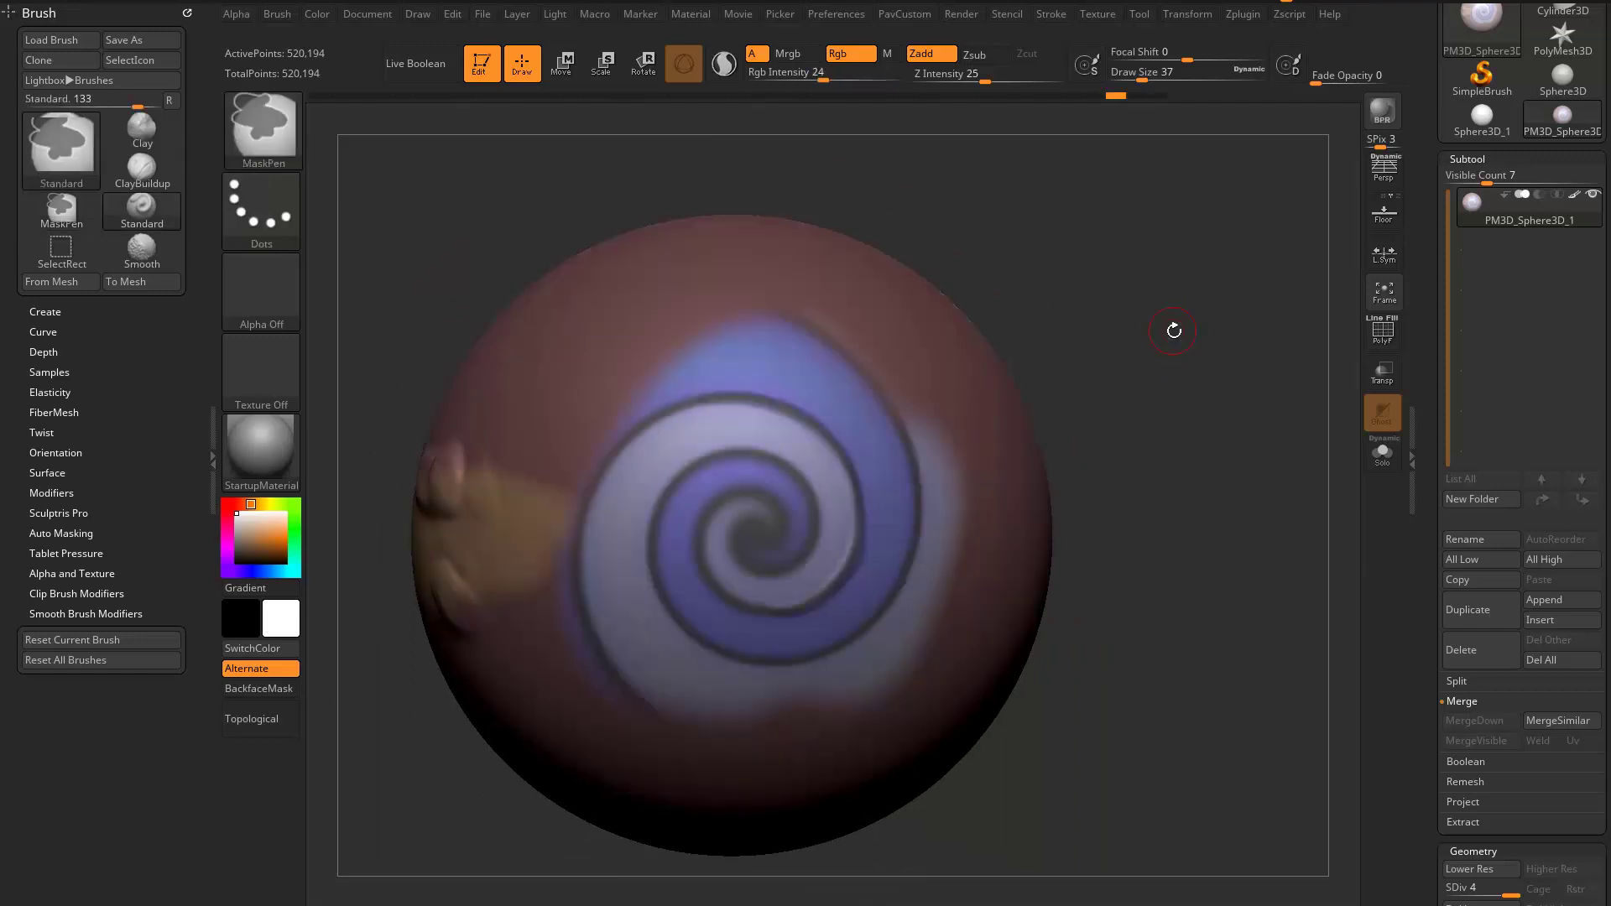
pyautogui.hotkey('ctrl', 'z')
pyautogui.hotkey('ctrl', 'z')
pyautogui.hotkey('ctrl', 'z')
pyautogui.hotkey('ctrl', 'z')
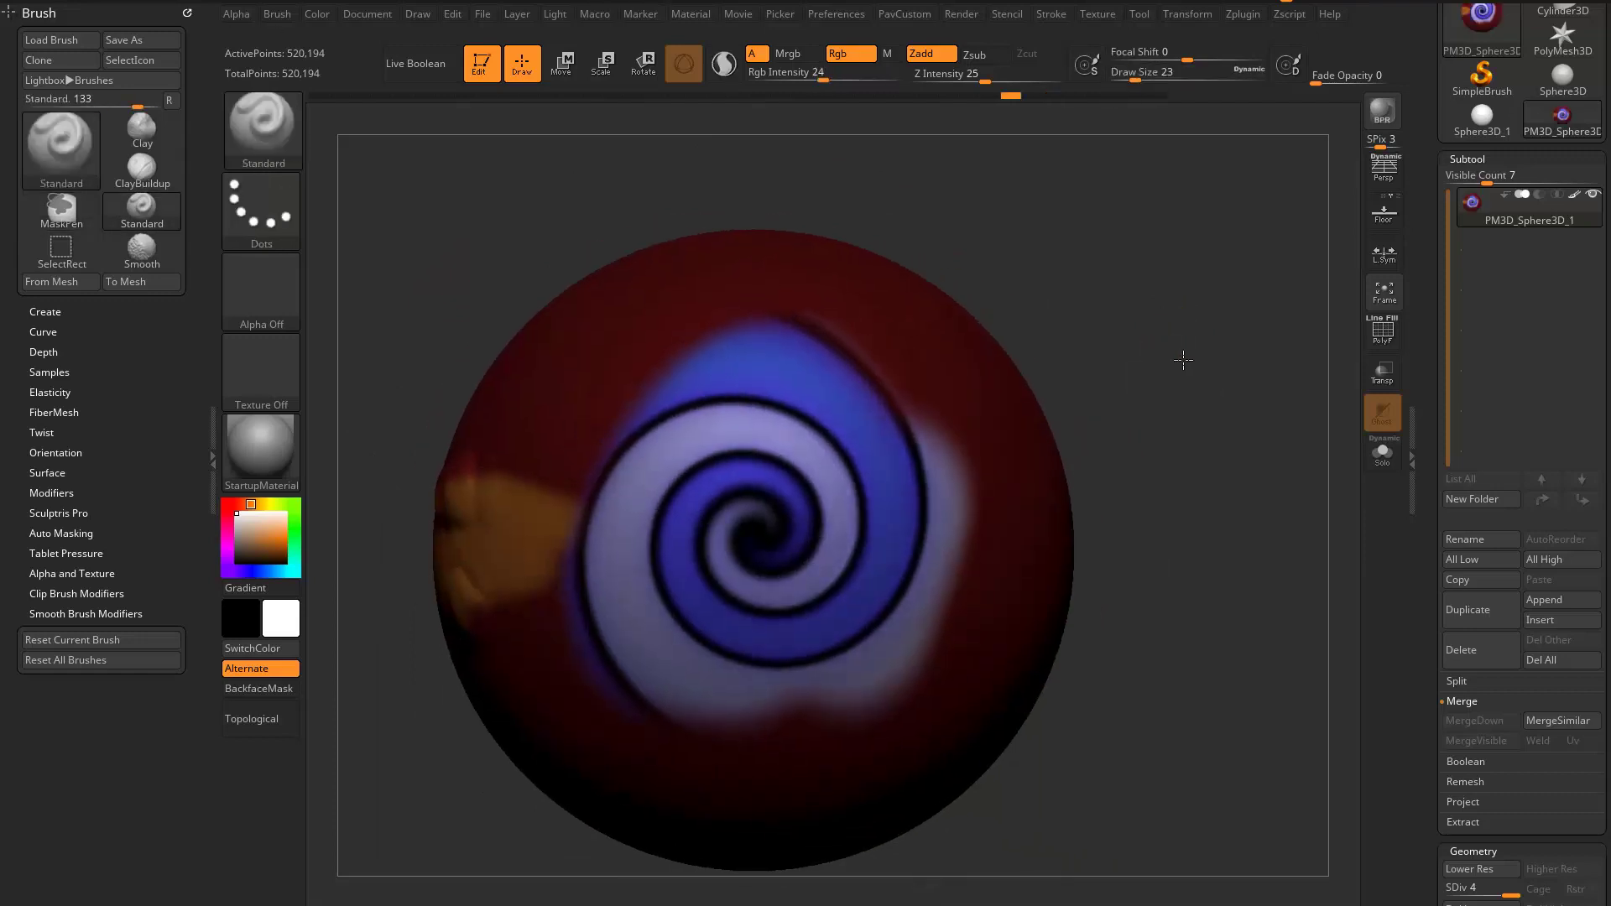
# - Dock the Render palette, set Fade Opacity to 74 and sculpt raised lines along the spiral at draw size 14
pyautogui.keyDown('alt'); pyautogui.moveTo(1183, 360); pyautogui.dragTo(1189, 333); pyautogui.keyUp('alt')
pyautogui.click(959, 19)
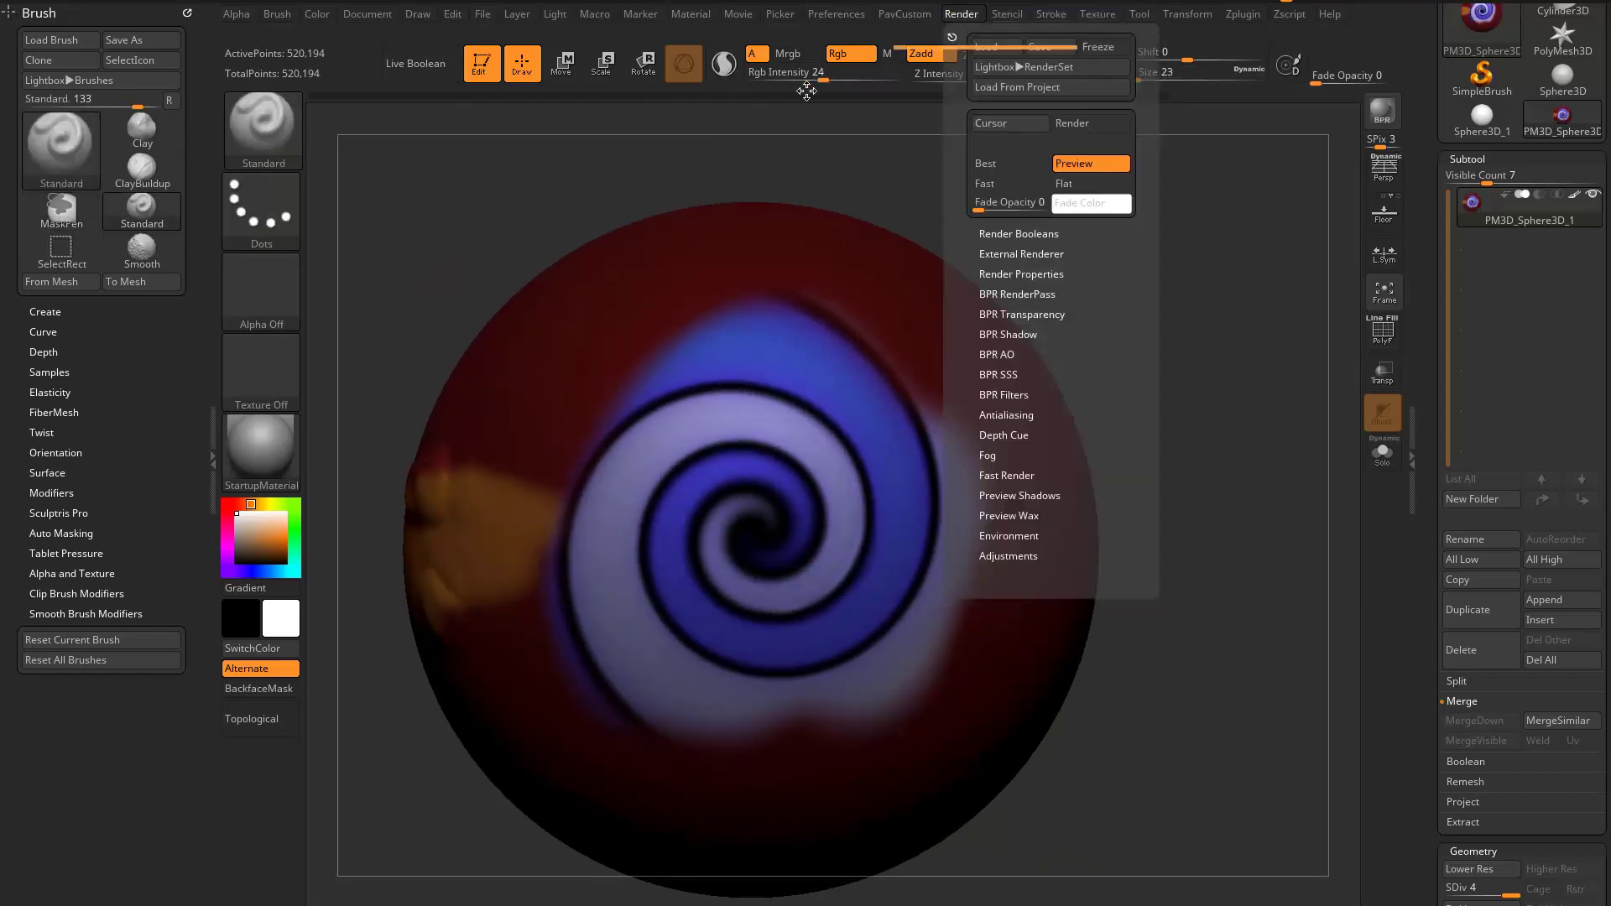
pyautogui.click(951, 37)
pyautogui.moveTo(25, 202)
pyautogui.mouseDown()
pyautogui.moveTo(98, 197)
pyautogui.moveTo(27, 199)
pyautogui.moveTo(97, 203)
pyautogui.moveTo(37, 202)
pyautogui.moveTo(77, 201)
pyautogui.mouseUp()
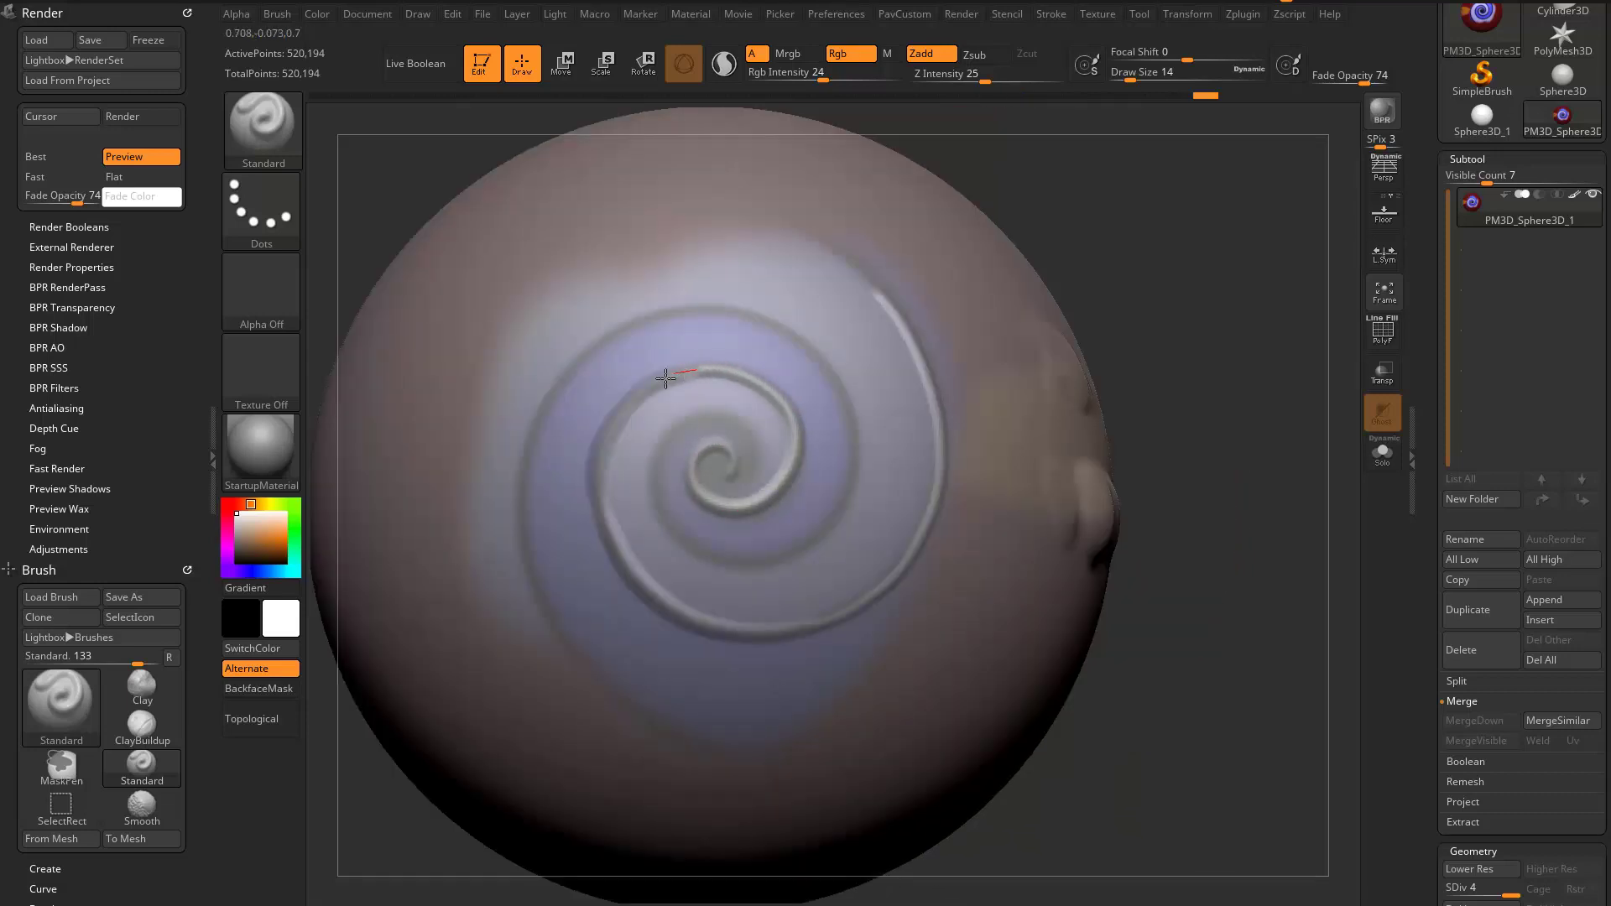
pyautogui.moveTo(665, 378); pyautogui.dragTo(594, 457)
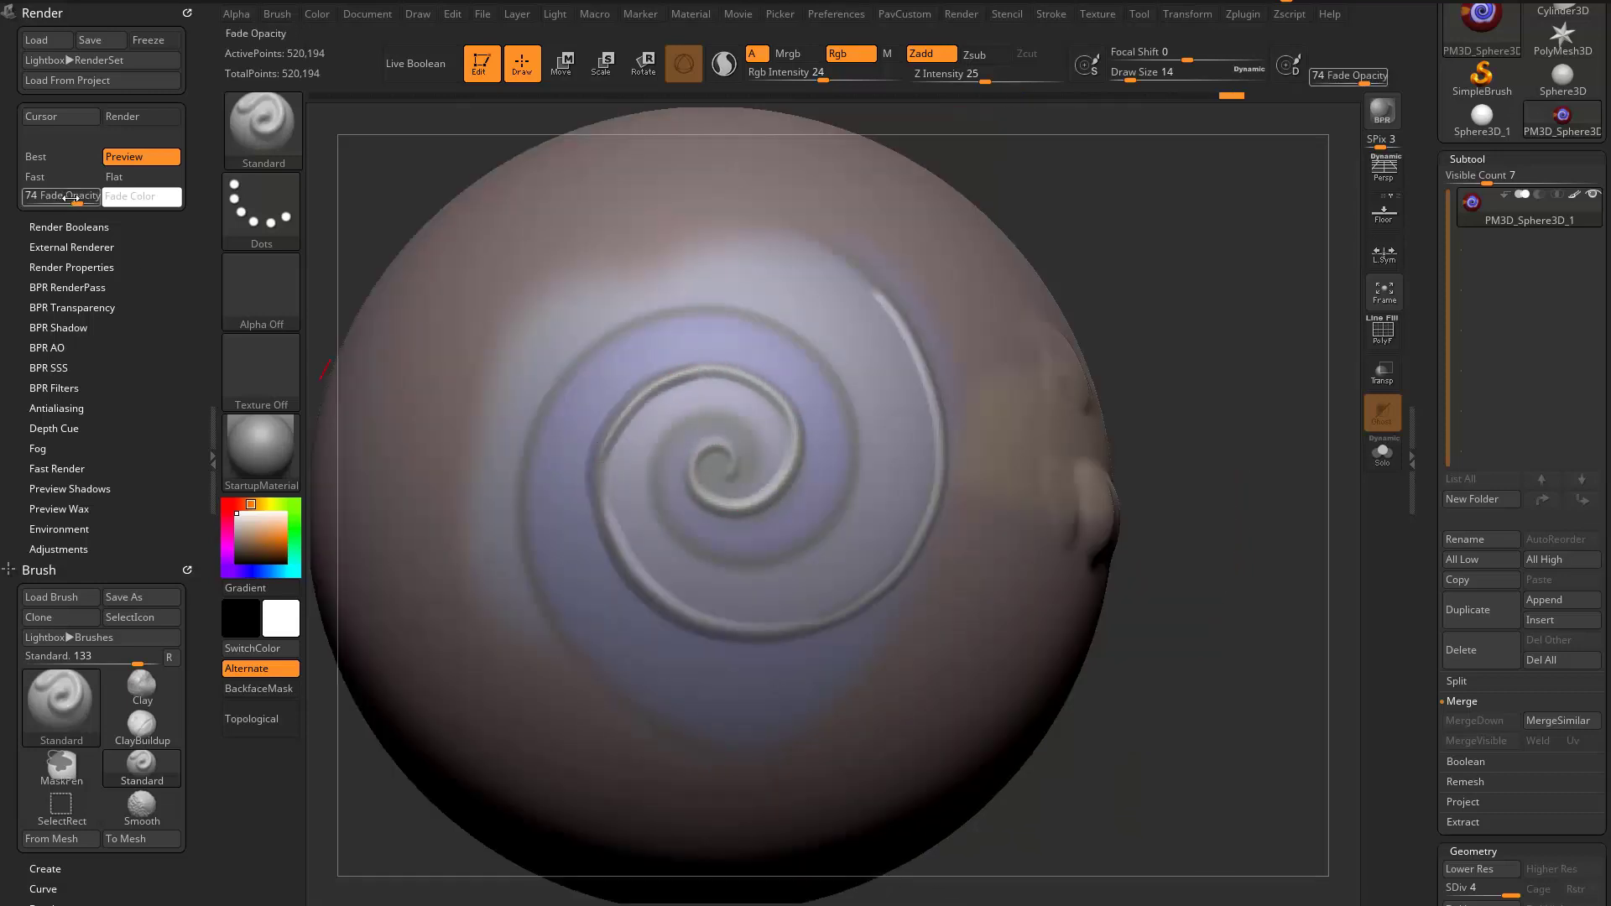
# - Try a Fade Opacity of 97, reset it to 0 and paint a mask patch over the spiral's upper part
pyautogui.moveTo(77, 198)
pyautogui.mouseDown()
pyautogui.moveTo(16, 200)
pyautogui.moveTo(94, 201)
pyautogui.mouseUp()
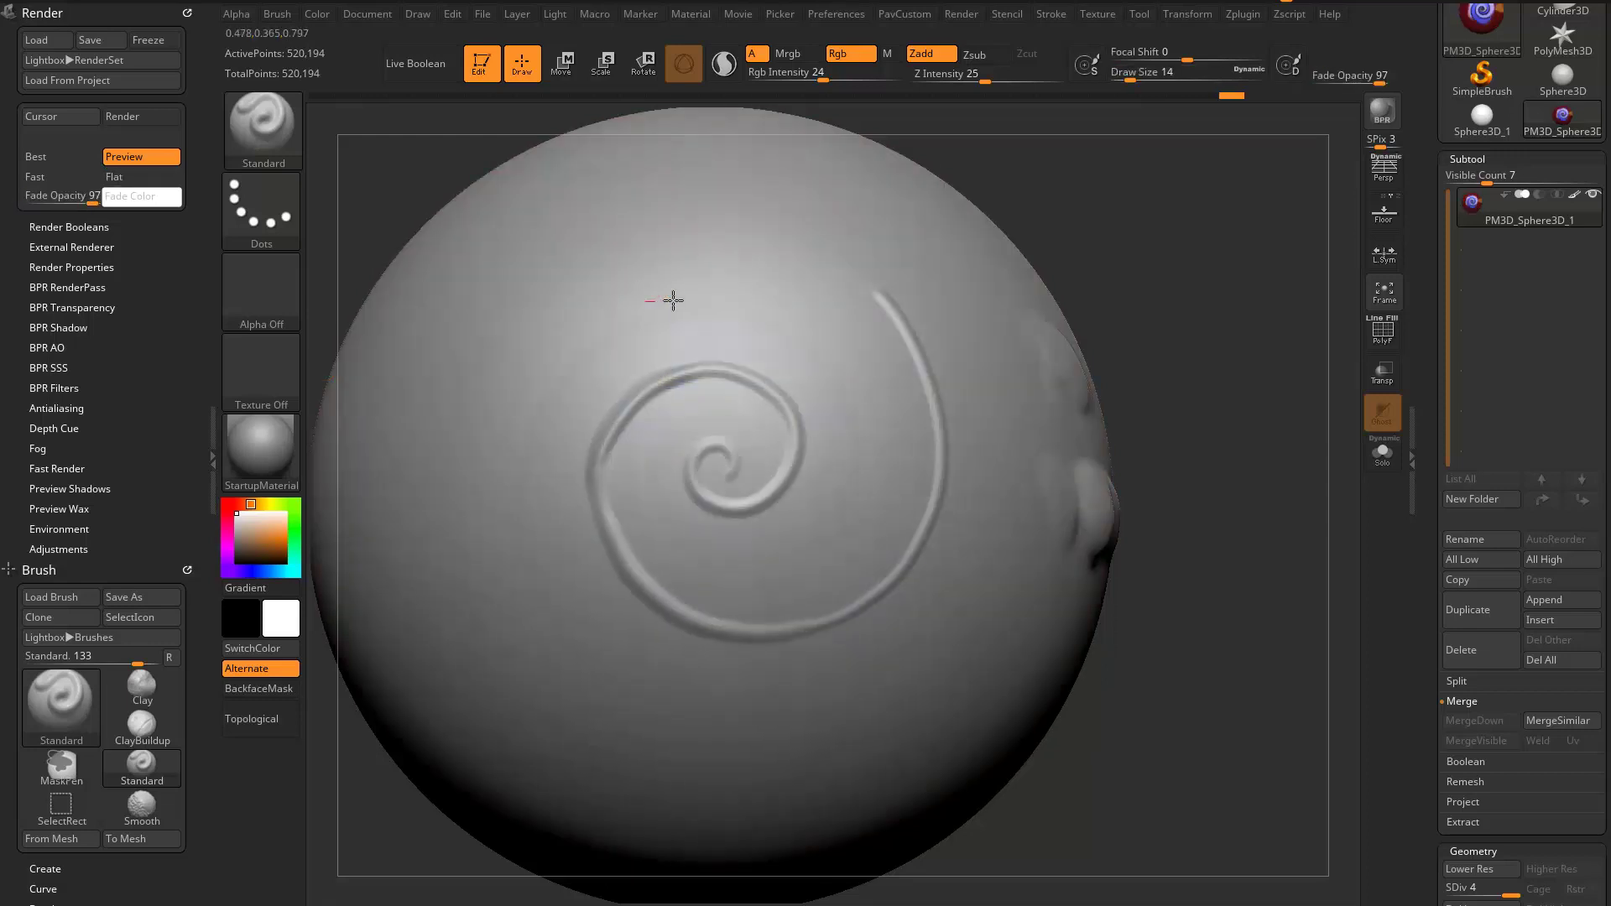
pyautogui.press('ctrl')
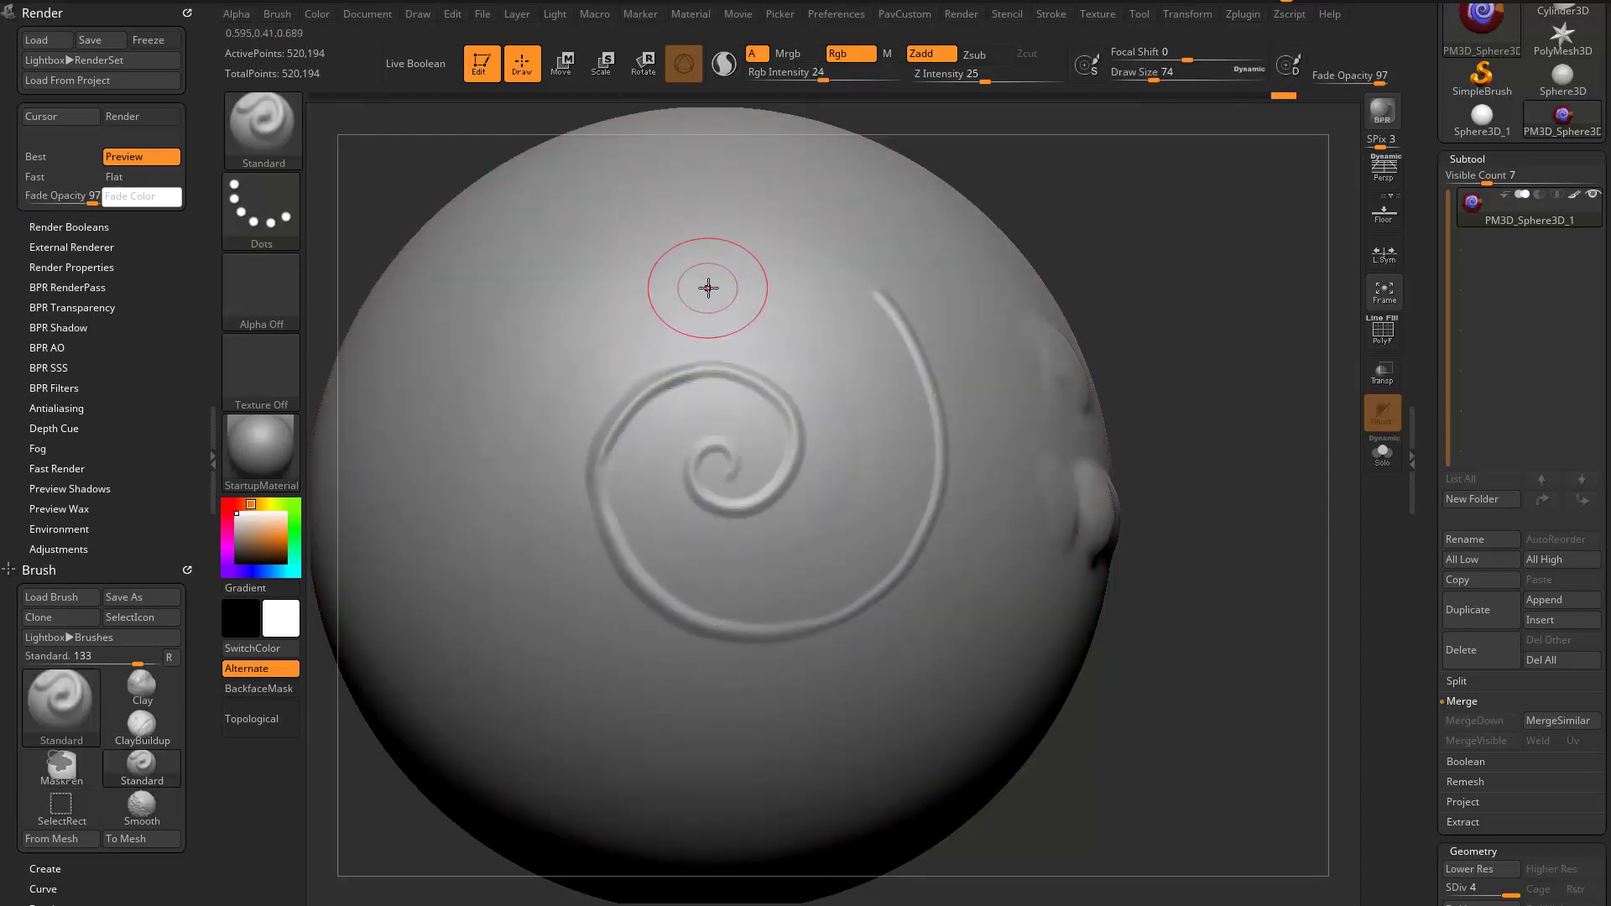
pyautogui.moveTo(79, 199); pyautogui.dragTo(19, 199)
pyautogui.moveTo(1129, 277)
pyautogui.keyDown('alt'); pyautogui.mouseDown()
pyautogui.moveTo(1120, 214)
pyautogui.moveTo(1082, 260)
pyautogui.mouseUp(); pyautogui.keyUp('alt')
pyautogui.moveTo(755, 344)
pyautogui.keyDown('ctrl'); pyautogui.mouseDown()
pyautogui.moveTo(764, 303)
pyautogui.moveTo(703, 334)
pyautogui.mouseUp(); pyautogui.keyUp('ctrl')
pyautogui.keyDown('alt'); pyautogui.moveTo(1128, 230); pyautogui.dragTo(1128, 282); pyautogui.keyUp('alt')
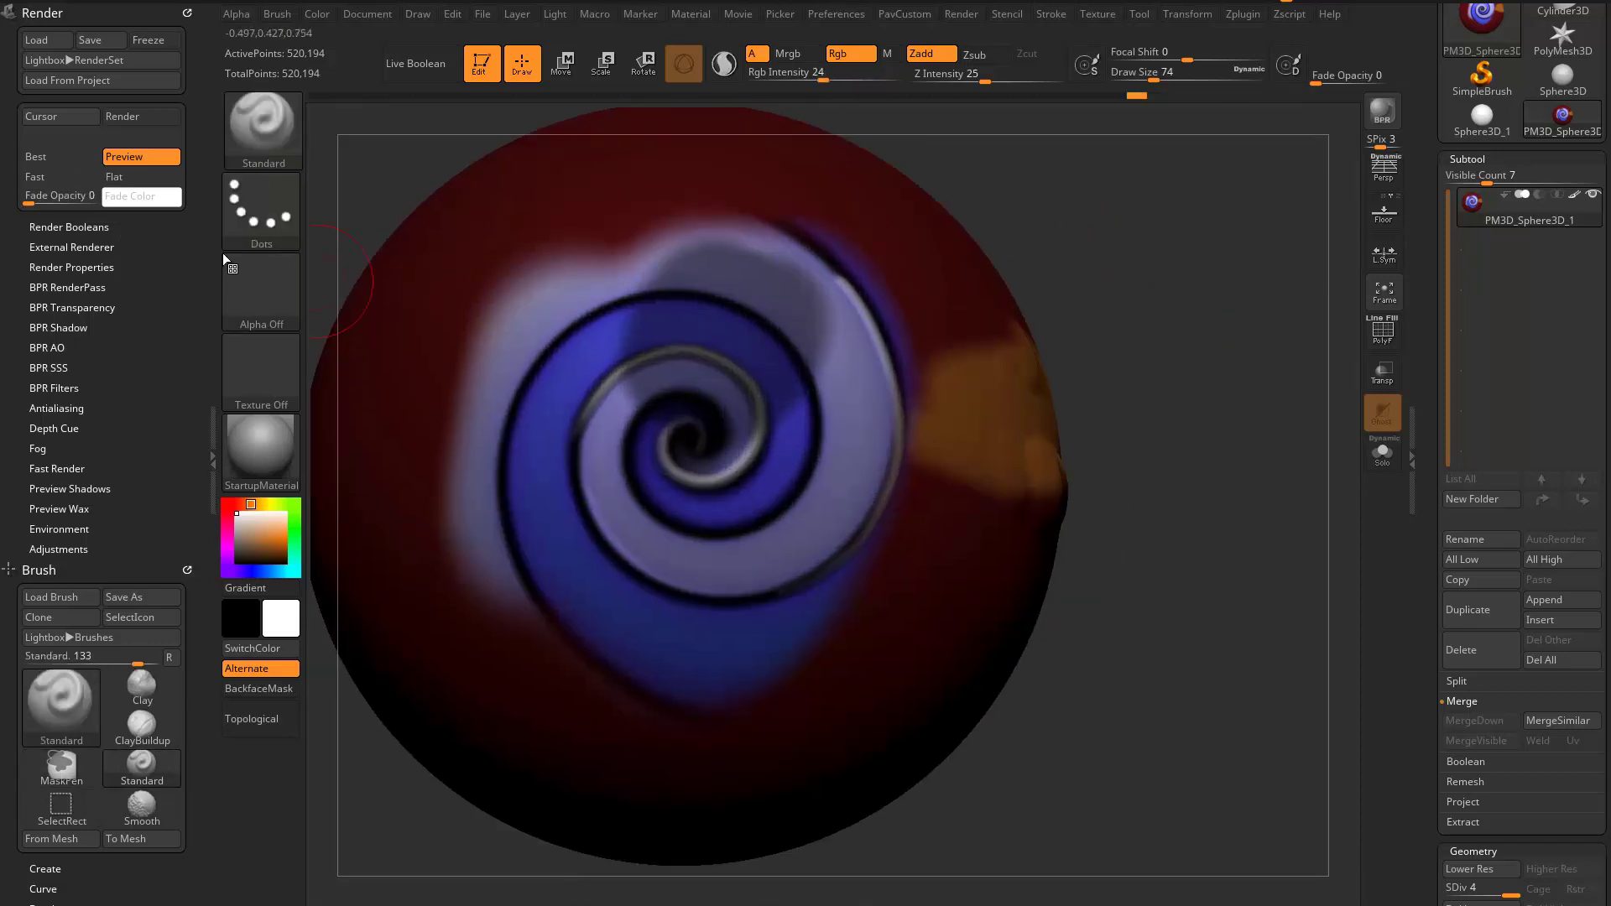
# - Set Fade Opacity to 36 and clear the mask from the sphere
pyautogui.moveTo(30, 199)
pyautogui.mouseDown()
pyautogui.moveTo(71, 199)
pyautogui.moveTo(52, 199)
pyautogui.mouseUp()
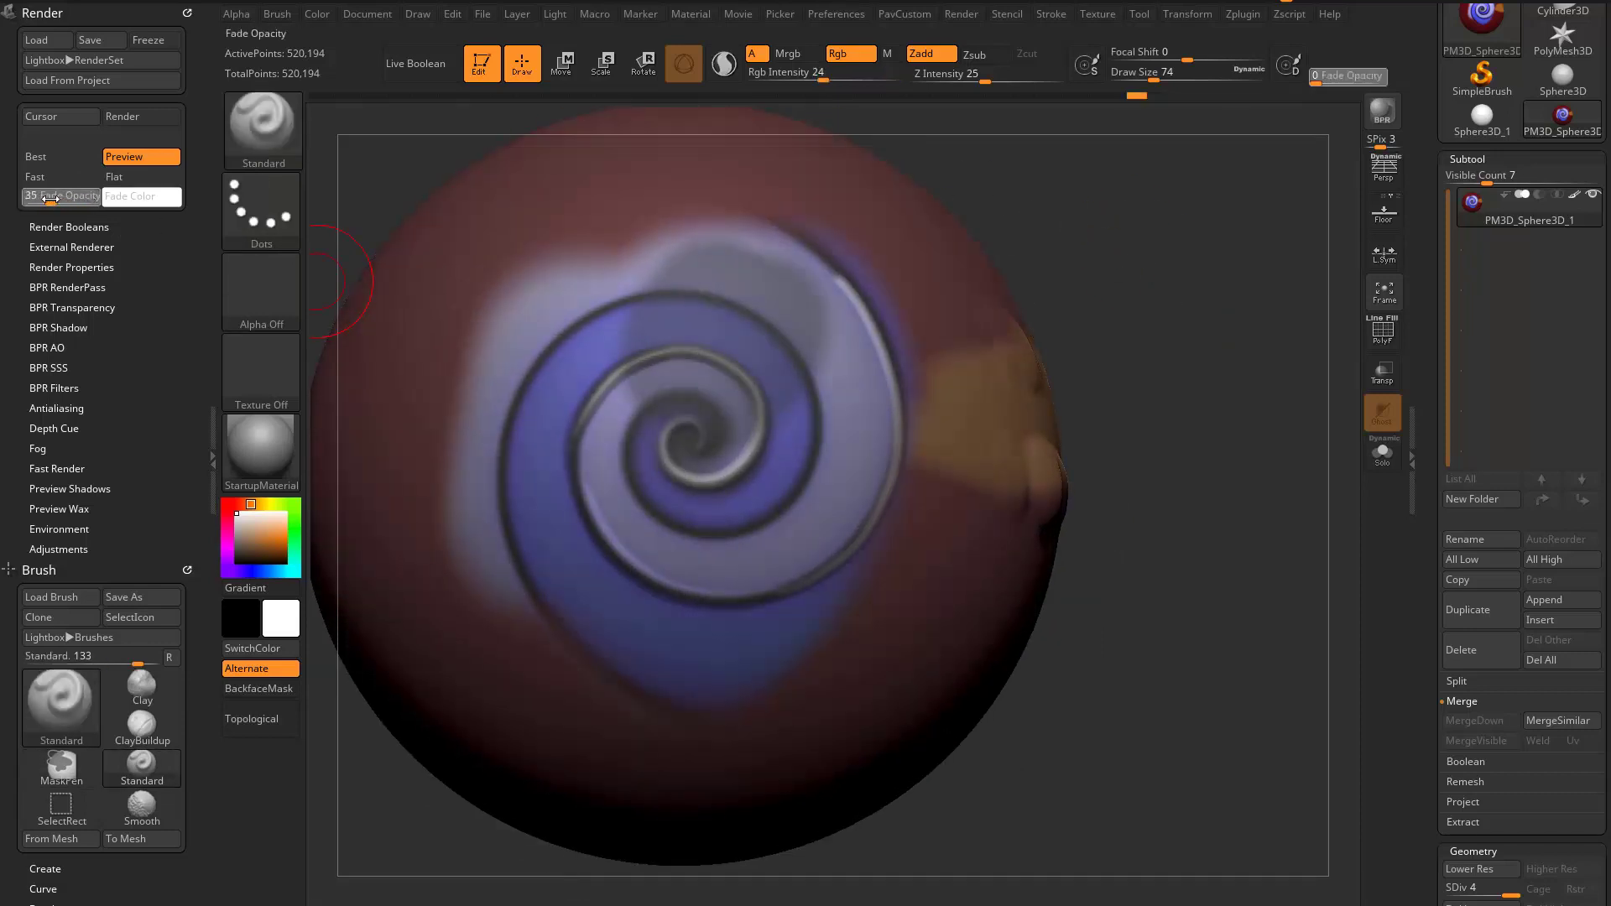
pyautogui.moveTo(1096, 216); pyautogui.dragTo(1162, 258)
pyautogui.keyDown('ctrl'); pyautogui.moveTo(1162, 258); pyautogui.dragTo(1136, 234, button='right'); pyautogui.keyUp('ctrl')
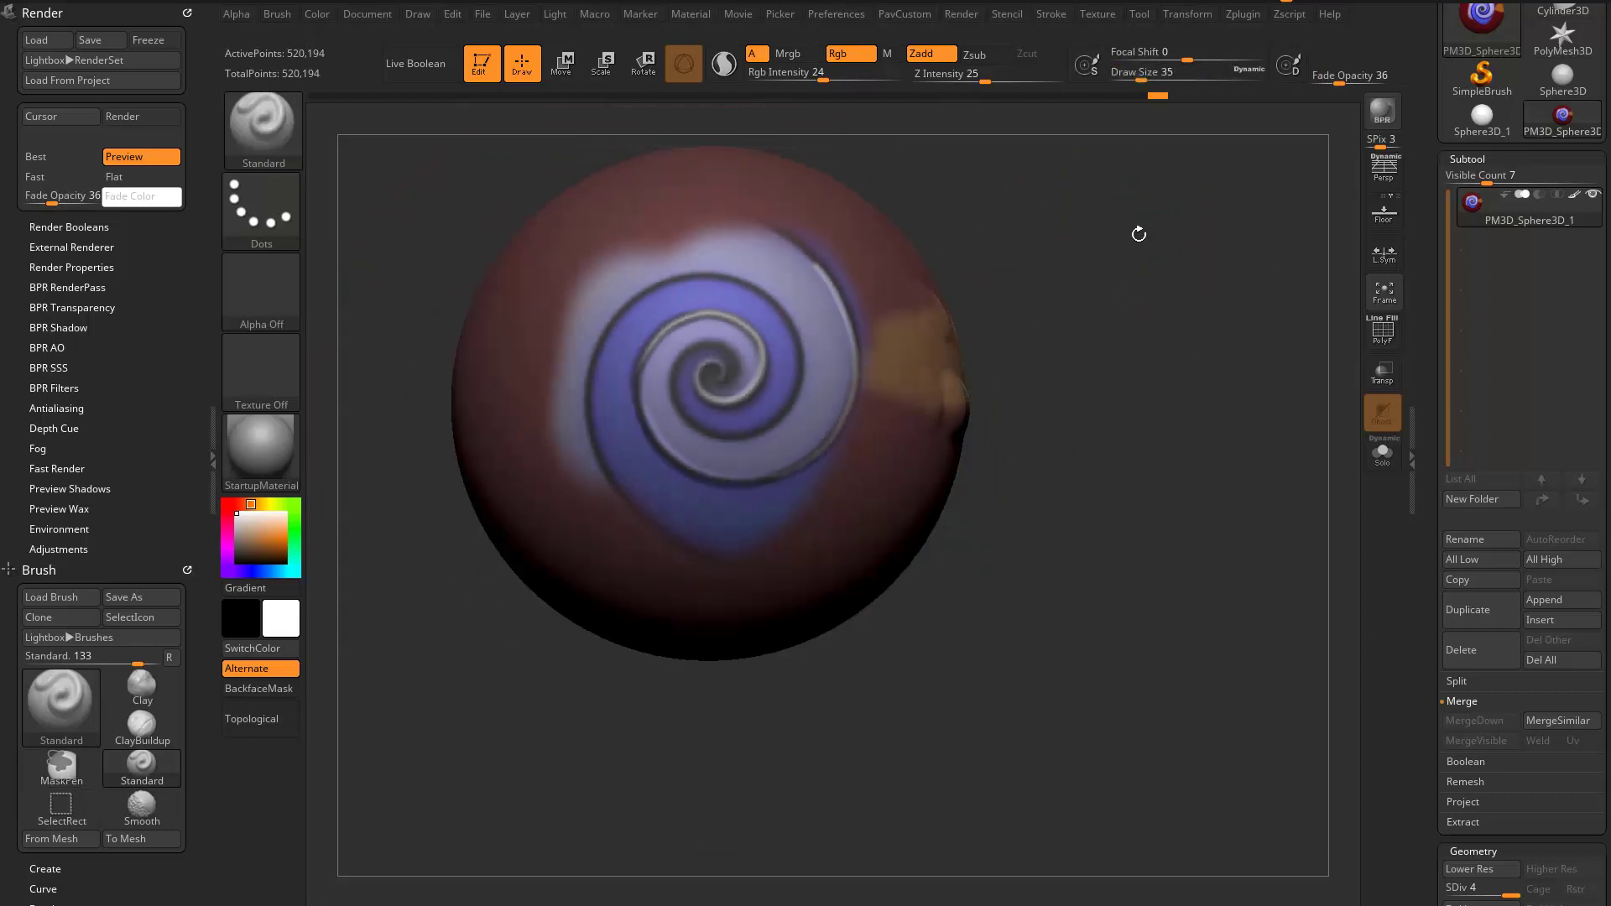